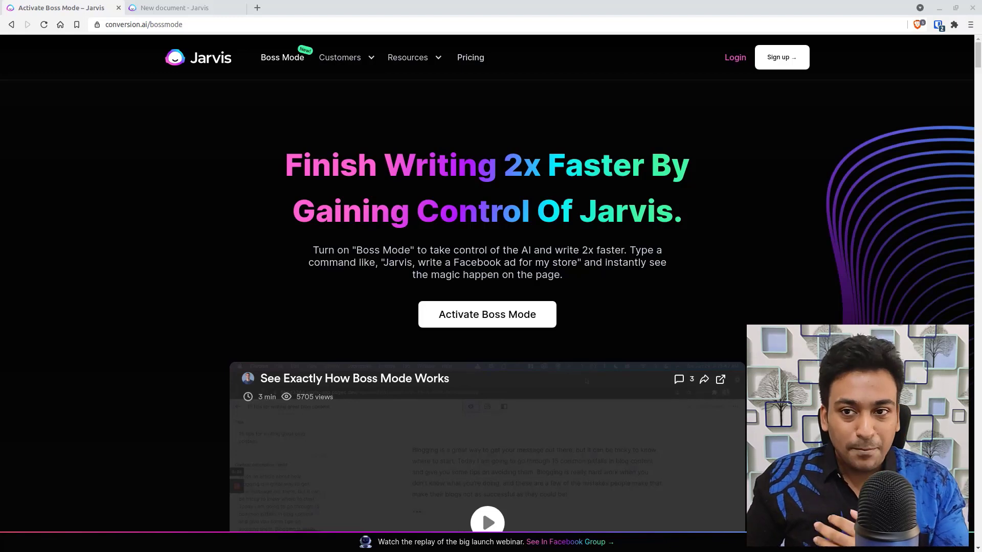
- Switch to the Jarvis app, glance at the templates, and create a new document from scratch
left_click(194, 7)
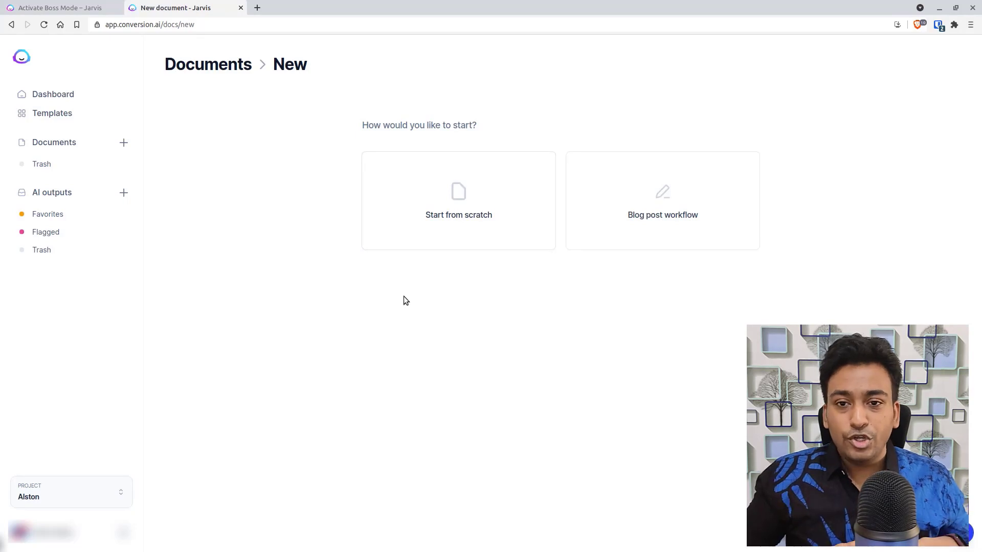
left_click(67, 118)
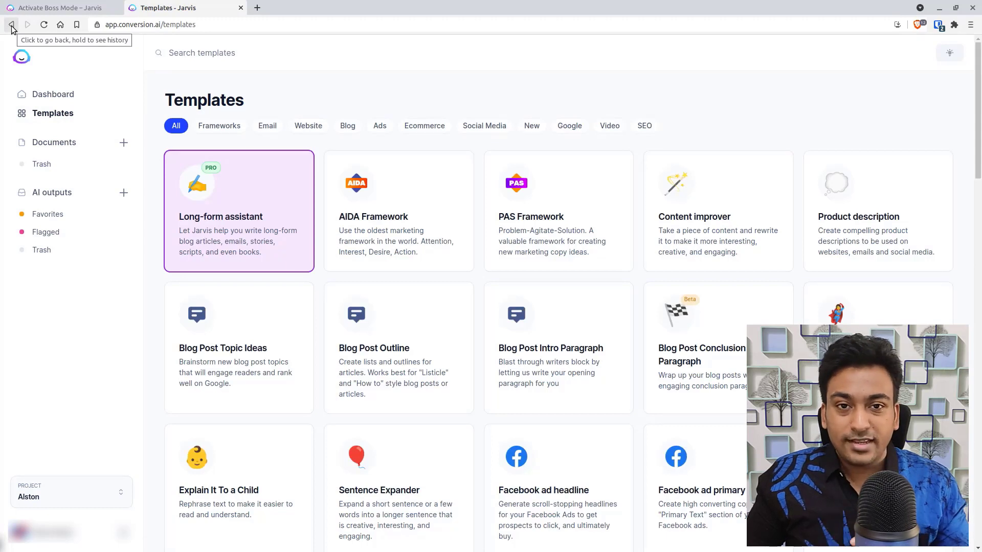
left_click(12, 26)
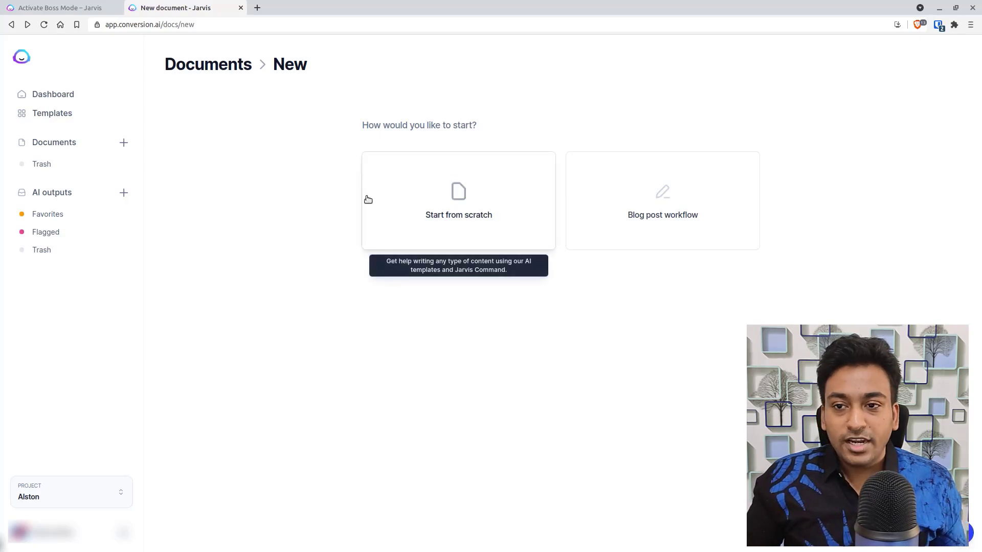
left_click(470, 223)
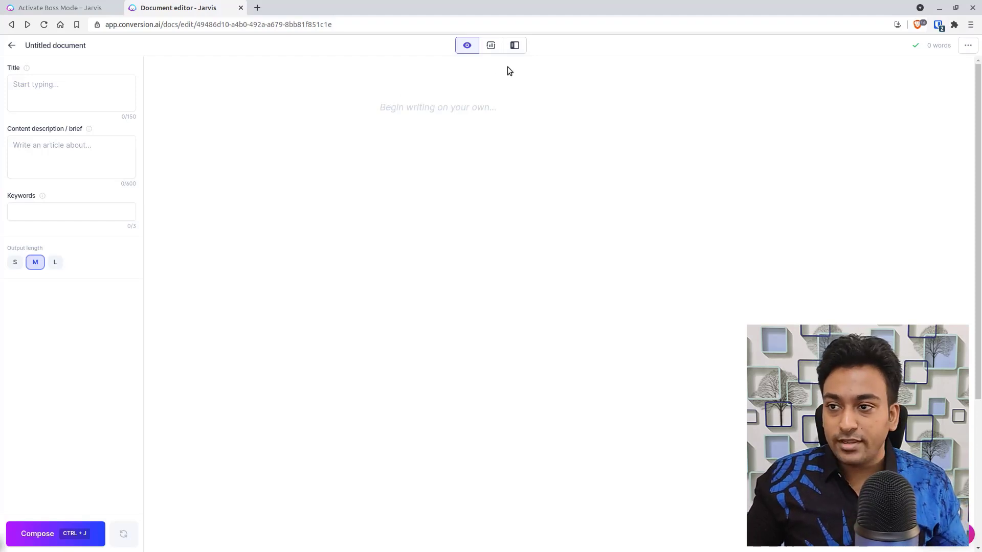
- View the document's template-based power mode with the Sentence Expander template, then return to the plain writing view
left_click(514, 50)
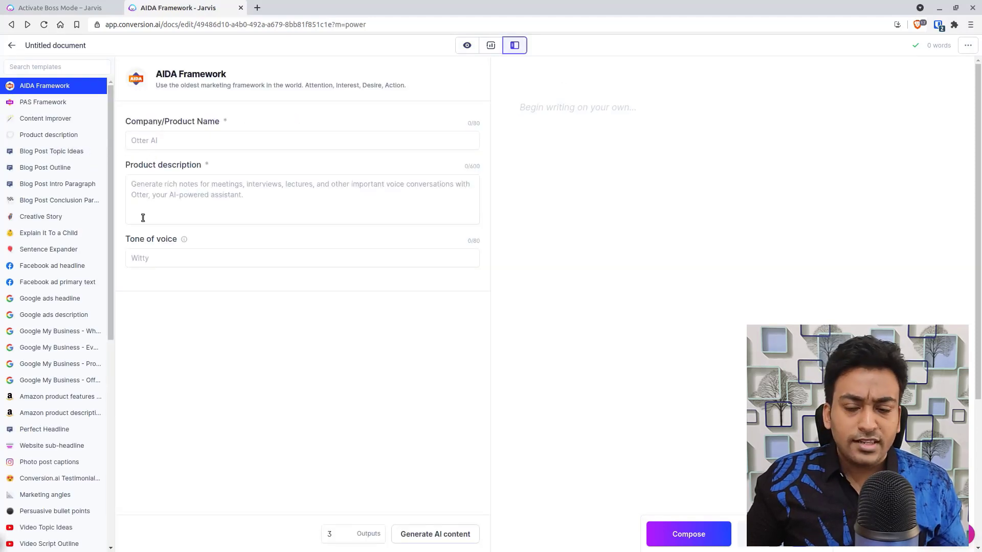
left_click(84, 250)
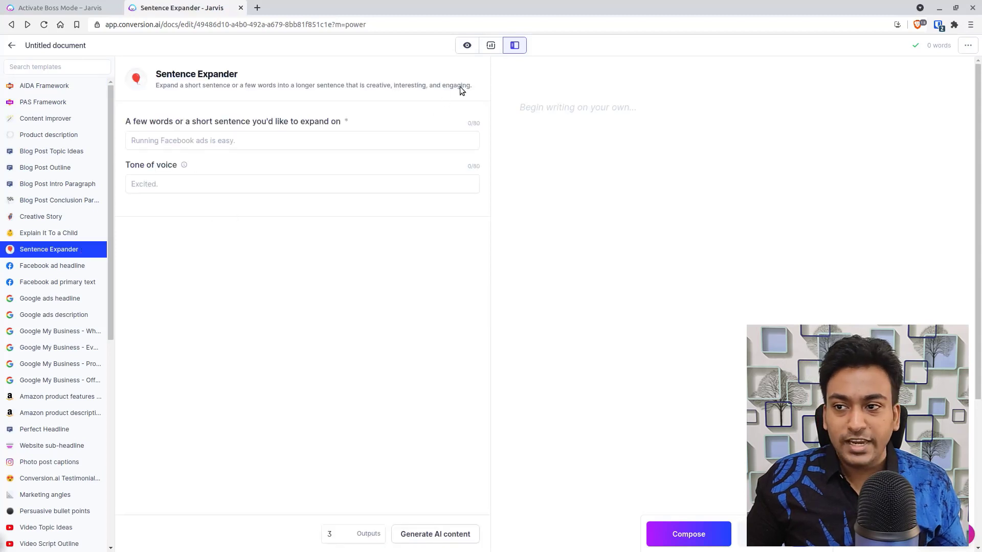
left_click(467, 45)
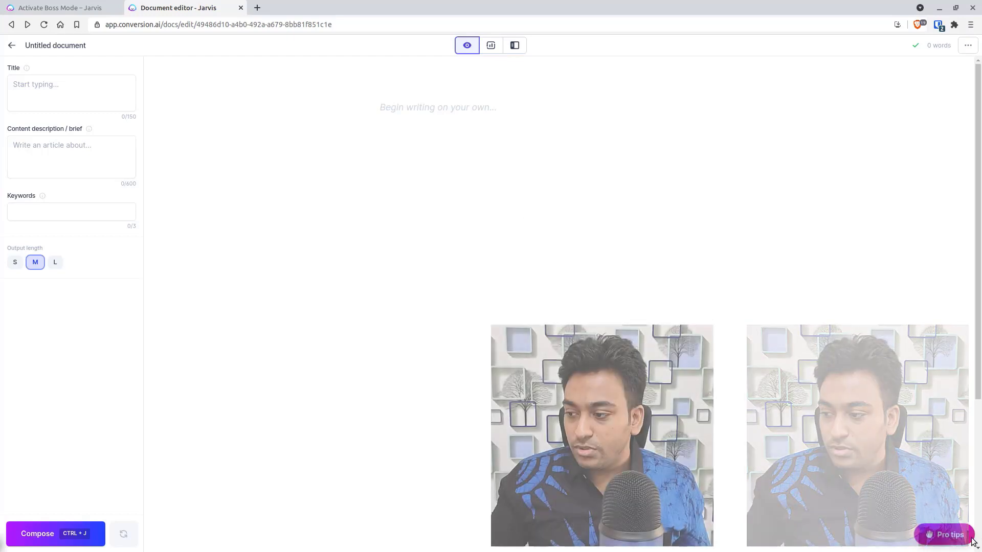
- Review the keyboard shortcuts in the pro tips for writing sentences and running Jarvis commands, and close them
left_click(947, 541)
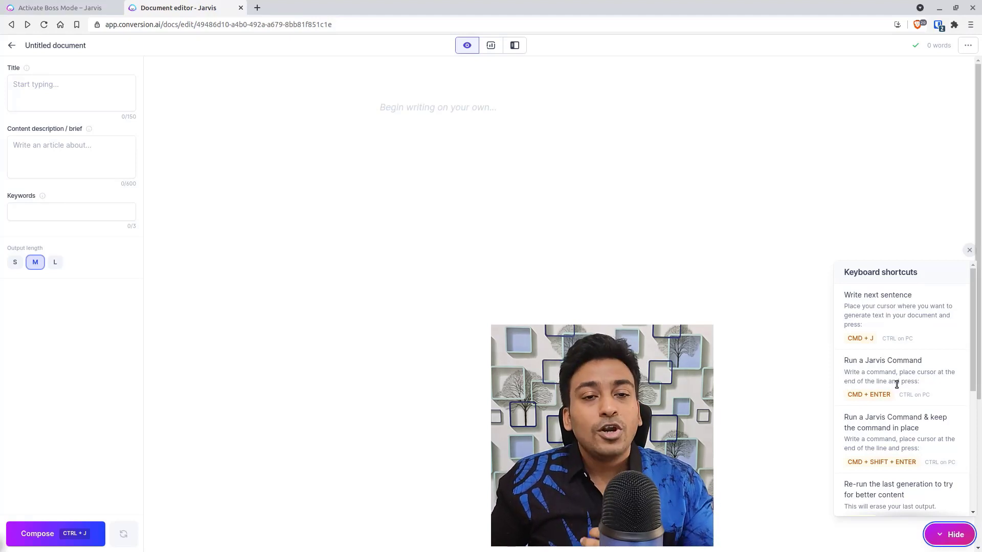
scroll(896, 384, "down", 1)
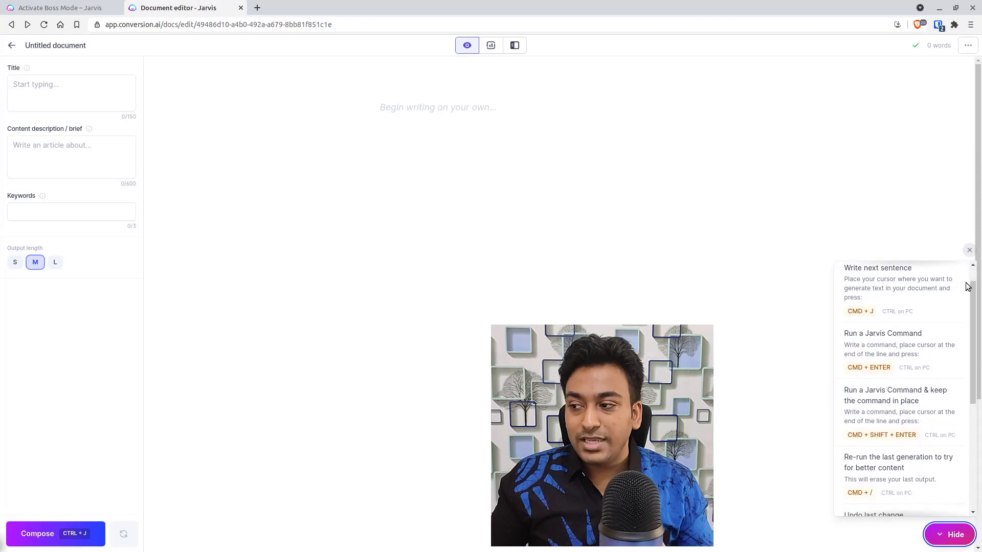
left_click(969, 251)
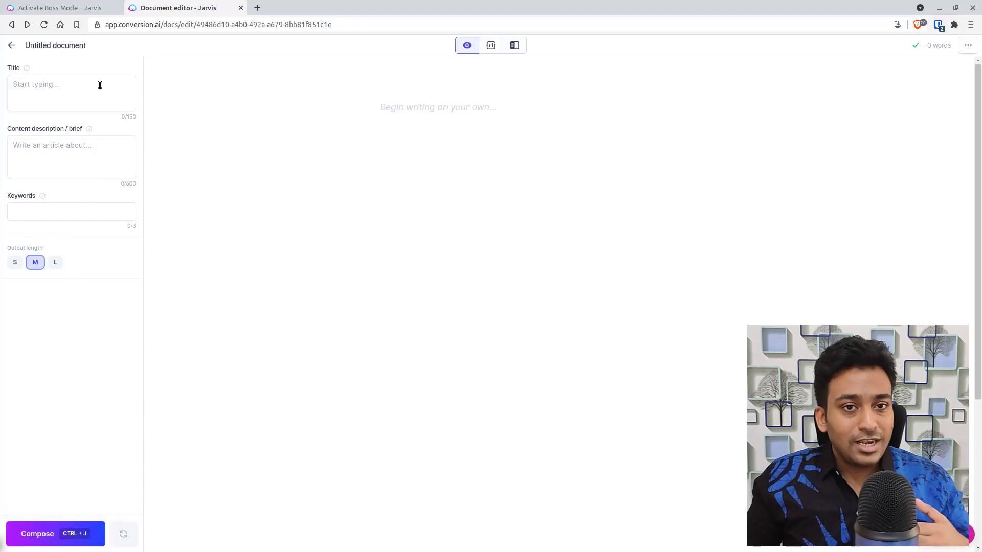
- Write the command "Write some blog post ideas for weight loss" in the document body
left_click(83, 85)
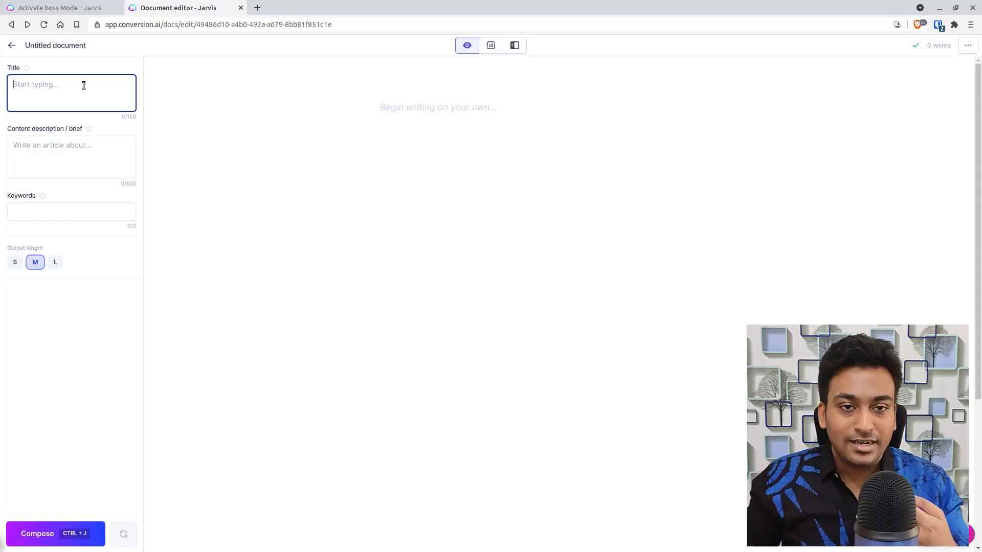
left_click(428, 108)
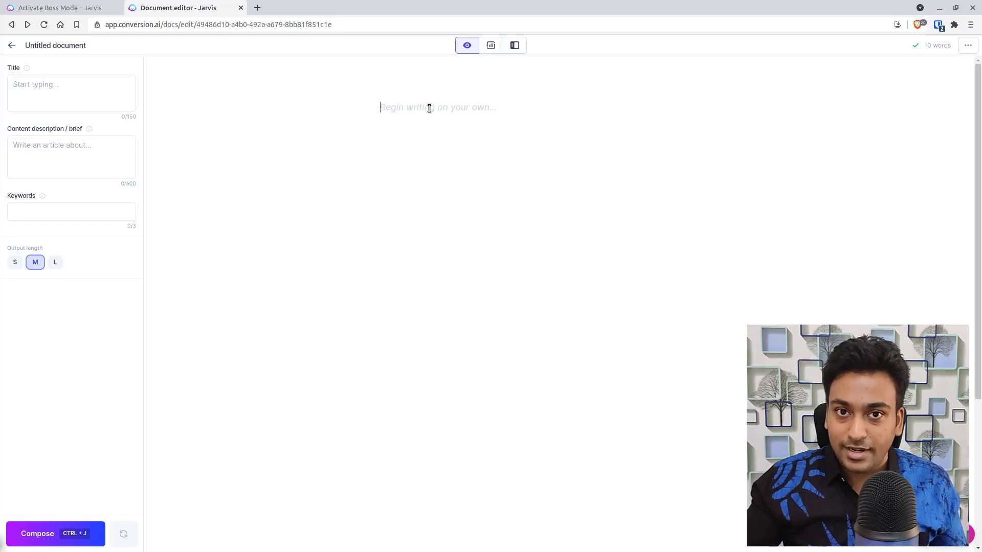
type("Write ")
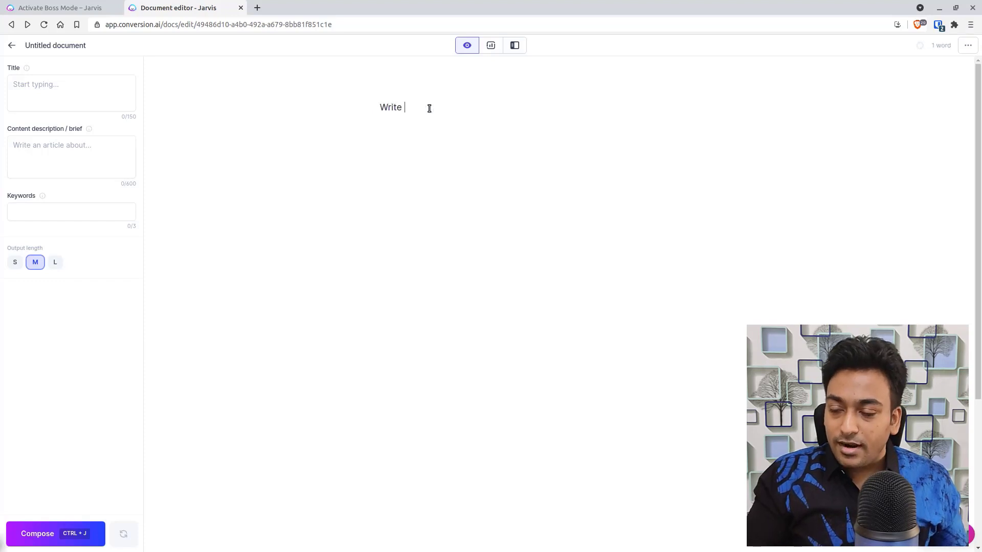
type("some")
key("BackSpace")
key("BackSpace")
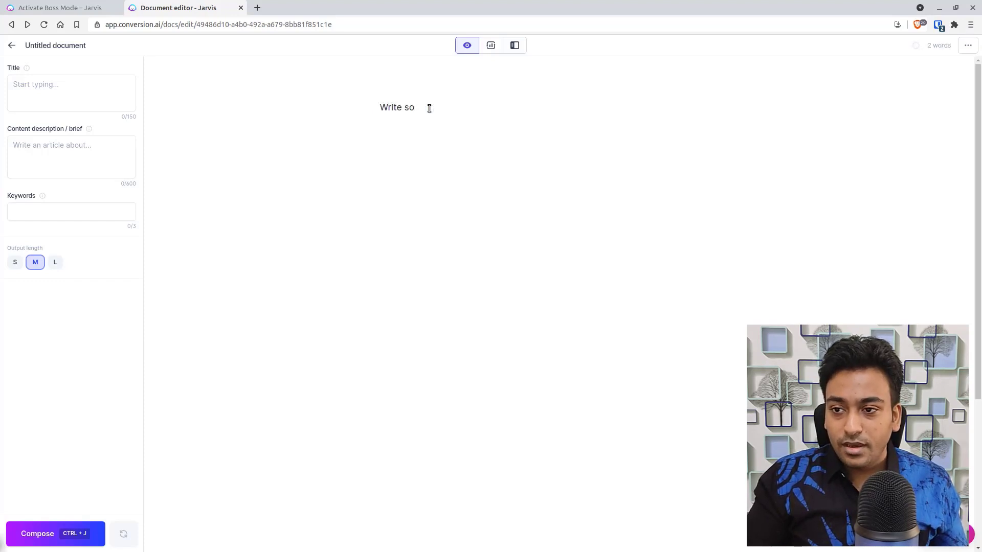
key("BackSpace")
type("ome blo")
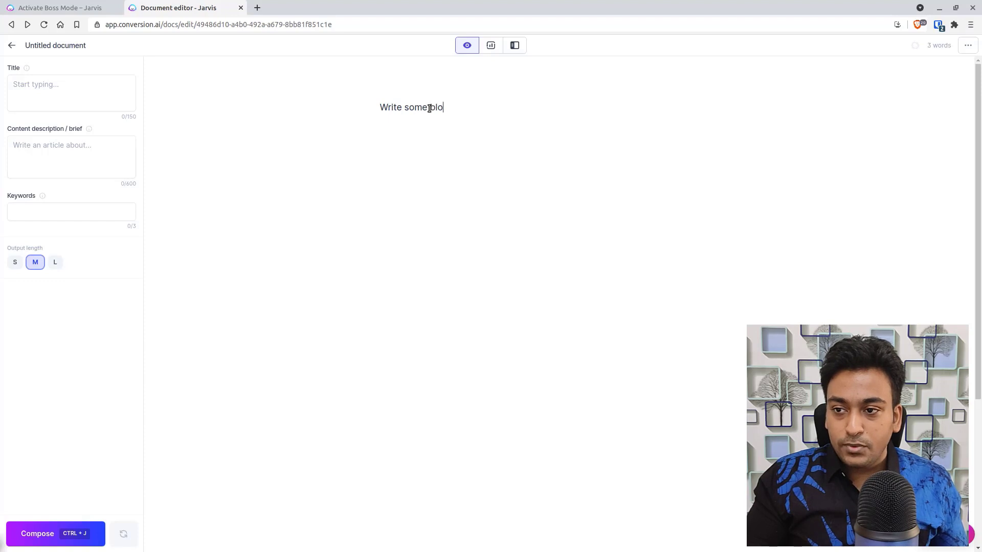
type("g post ideas")
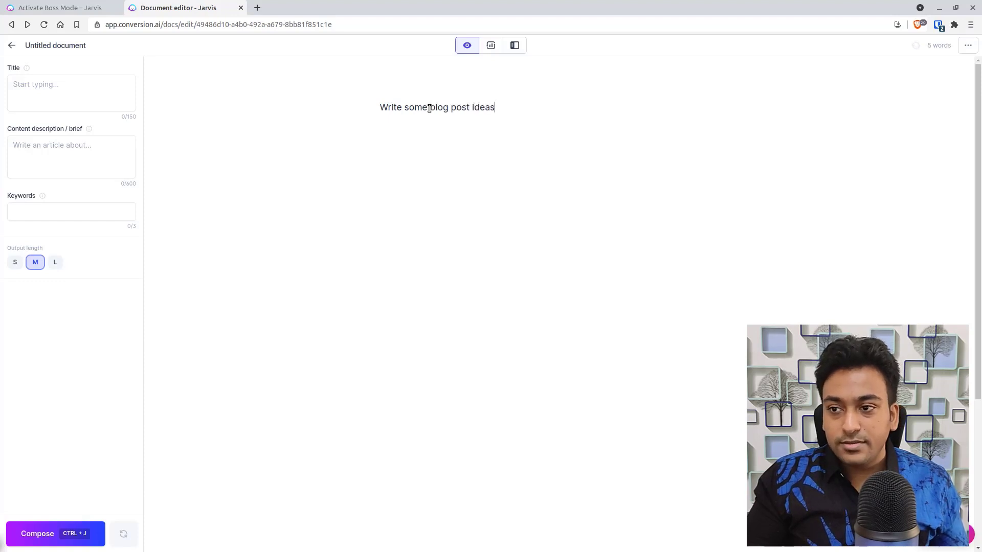
type(" for weight loss")
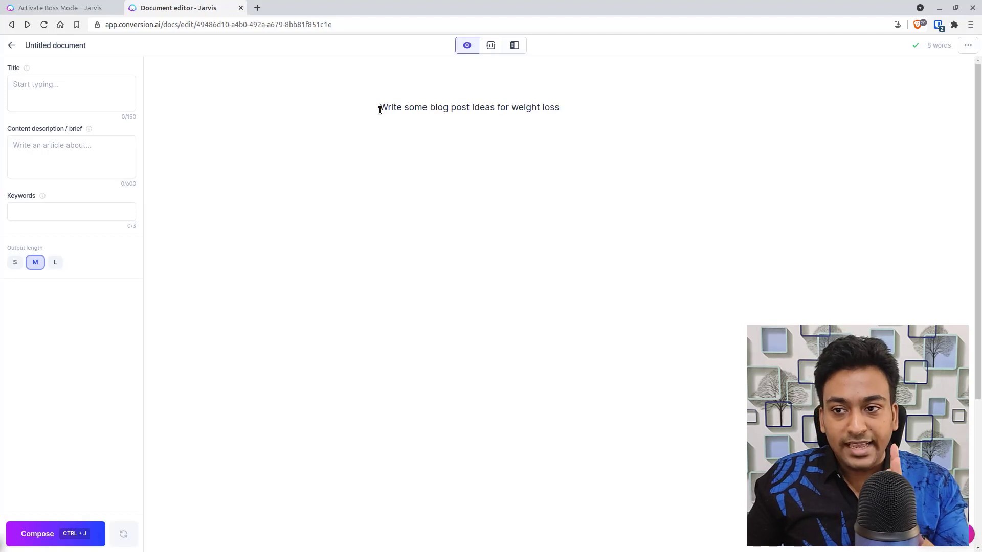
- Run the whole blog post ideas sentence as a Jarvis command to generate text
left_click_drag(379, 107, 435, 109)
left_click(455, 110)
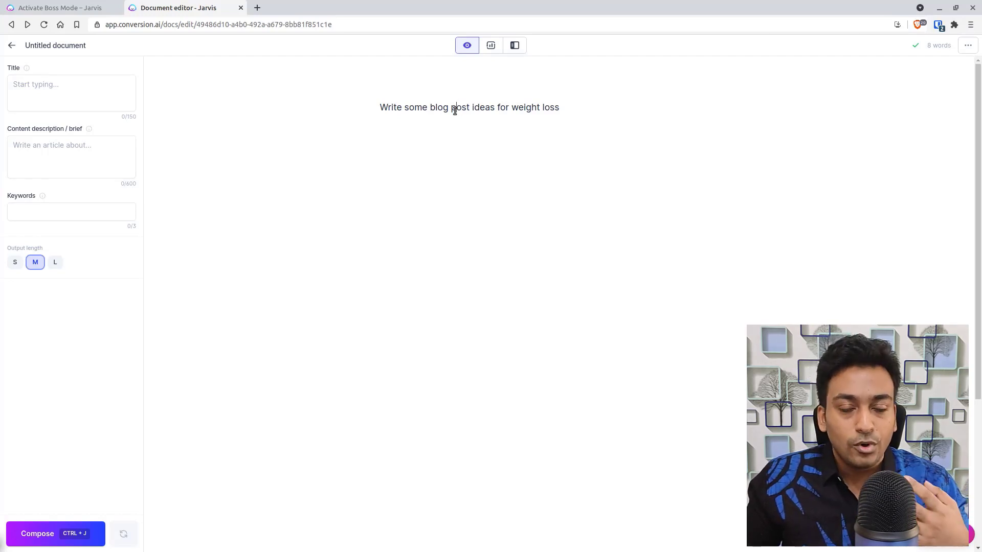
double_click(455, 111)
triple_click(455, 111)
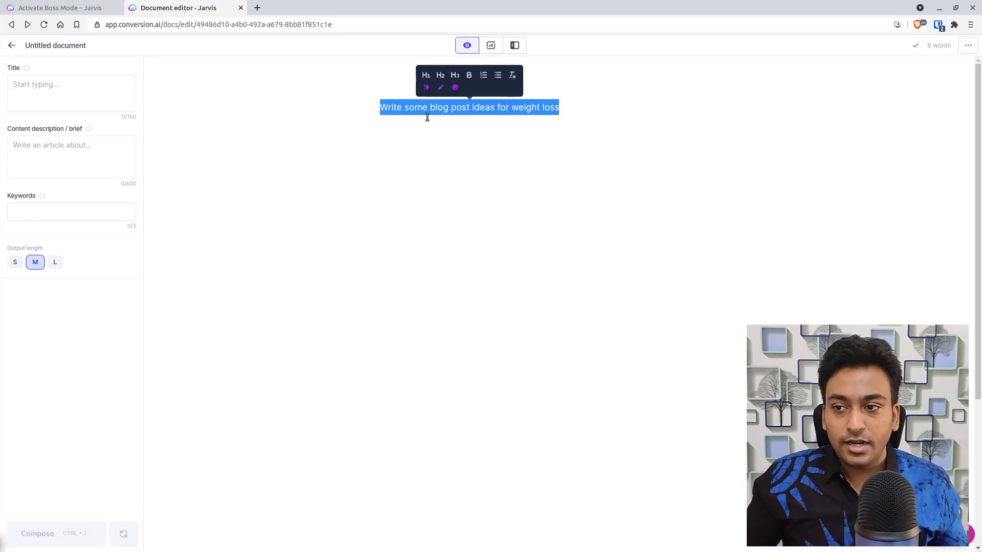
key("ctrl+j")
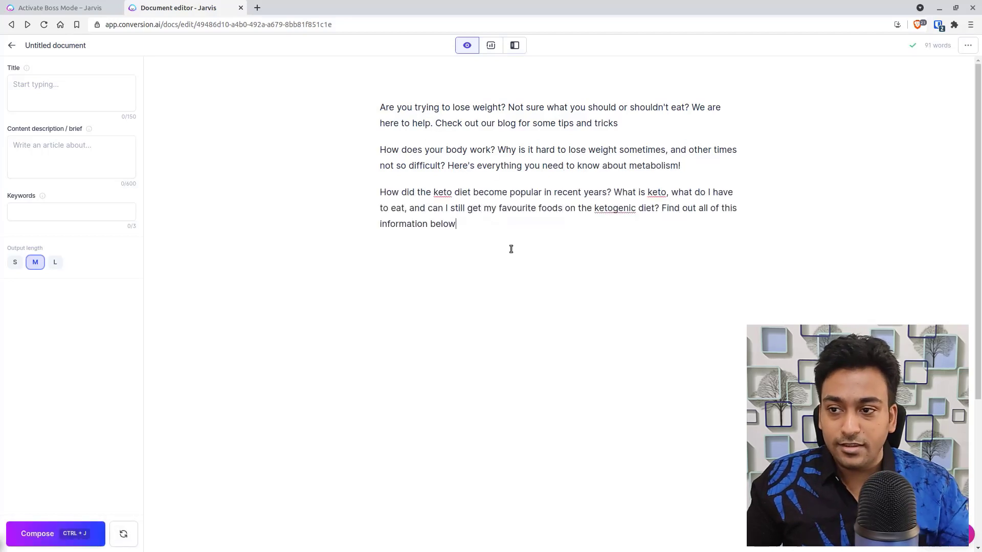
- Undo the generated weight loss paragraphs back to the original written command
key("ctrl+BackSpace")
key("ctrl+BackSpace")
key("ctrl+BackSpace")
key("ctrl+BackSpace")
key("ctrl+BackSpace")
key("ctrl+BackSpace")
key("ctrl+BackSpace")
key("ctrl+BackSpace")
key("ctrl+BackSpace")
key("ctrl+BackSpace")
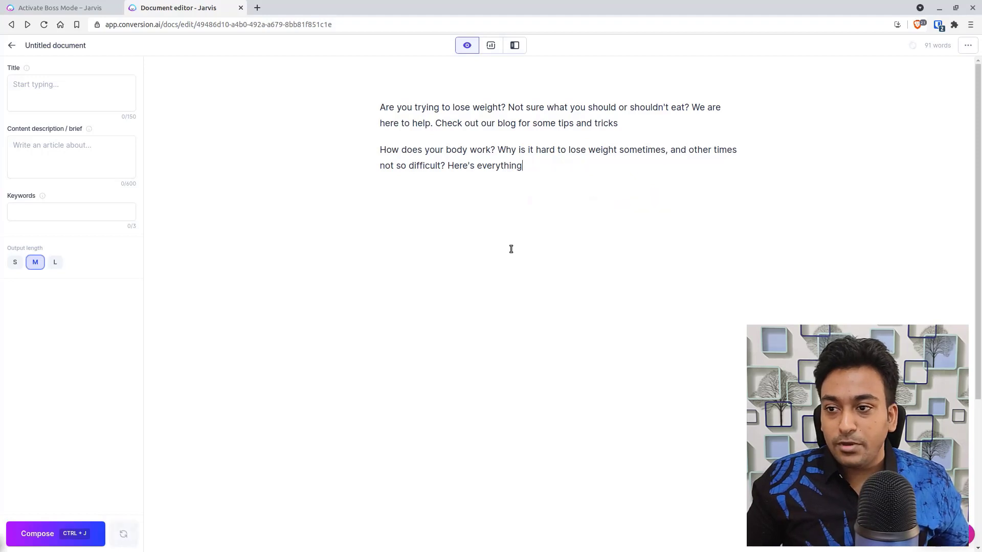
key("ctrl+z")
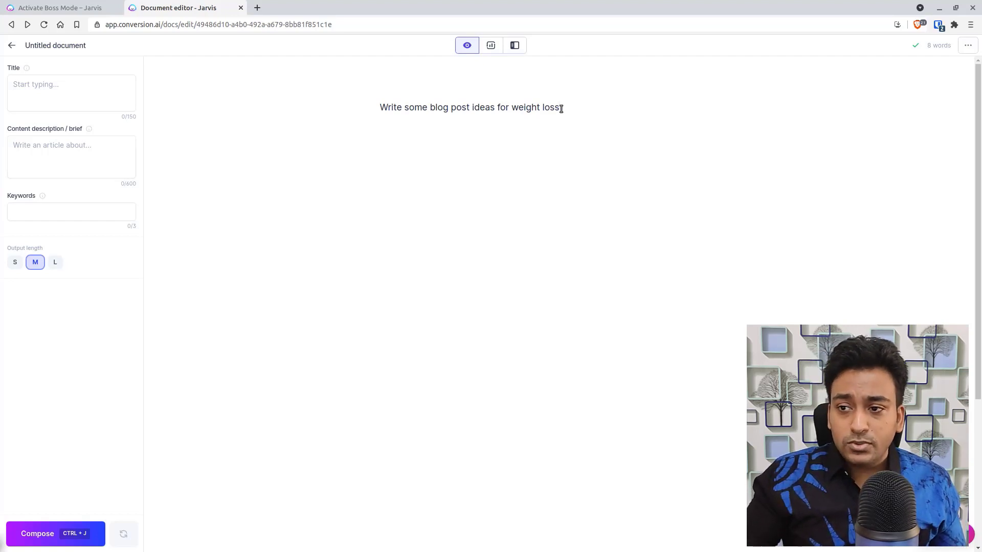
- Reword the command to "Write some blog post headlines for weight loss and diet"
double_click(482, 106)
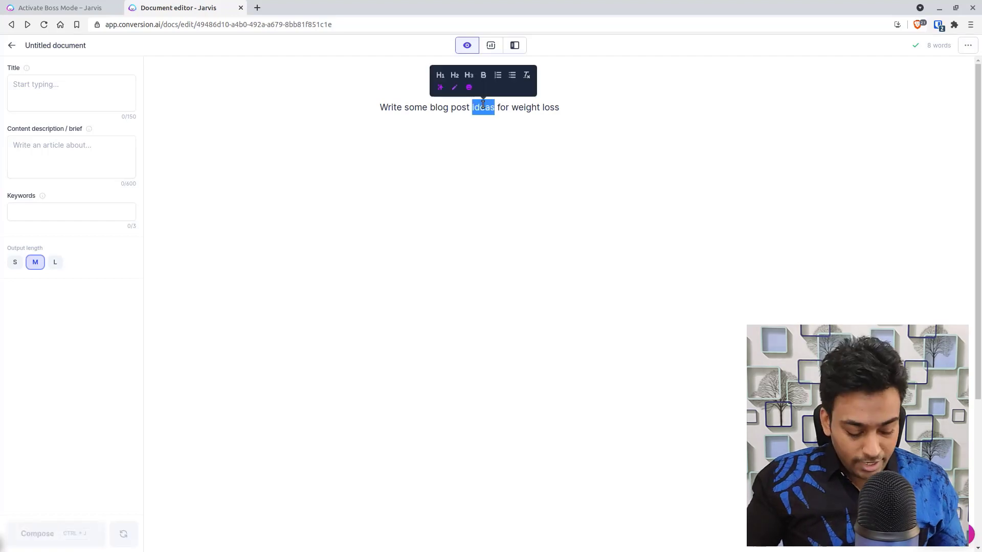
type("headlines")
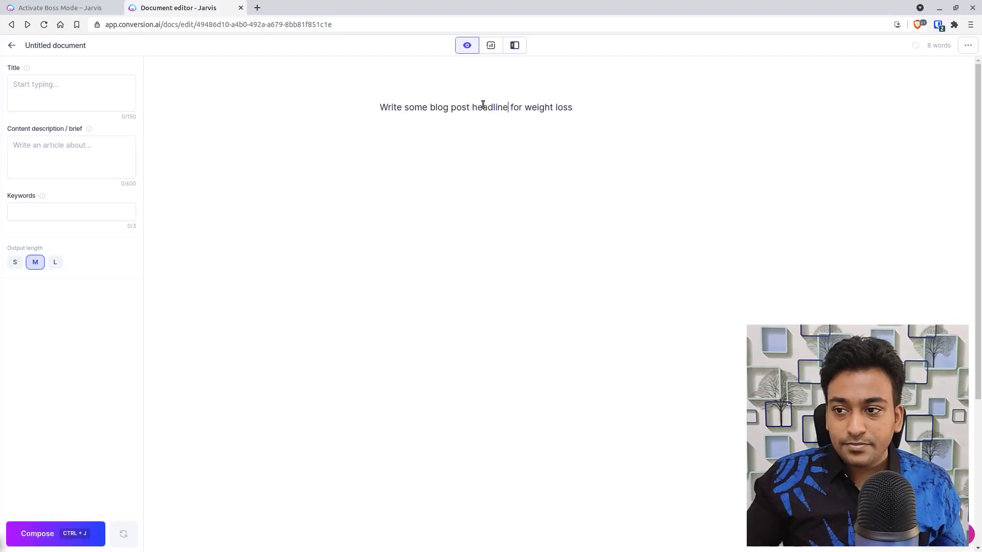
left_click(614, 108)
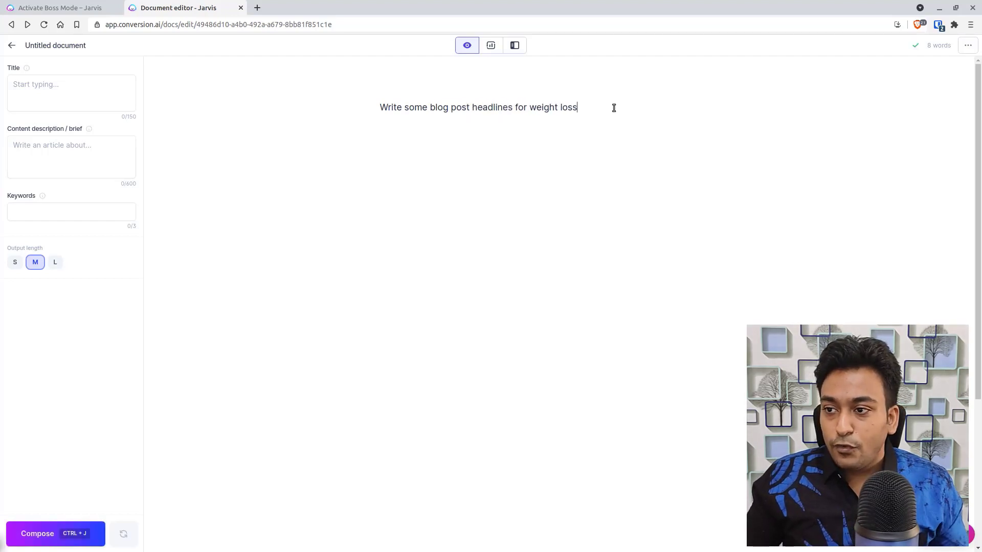
type("and fi")
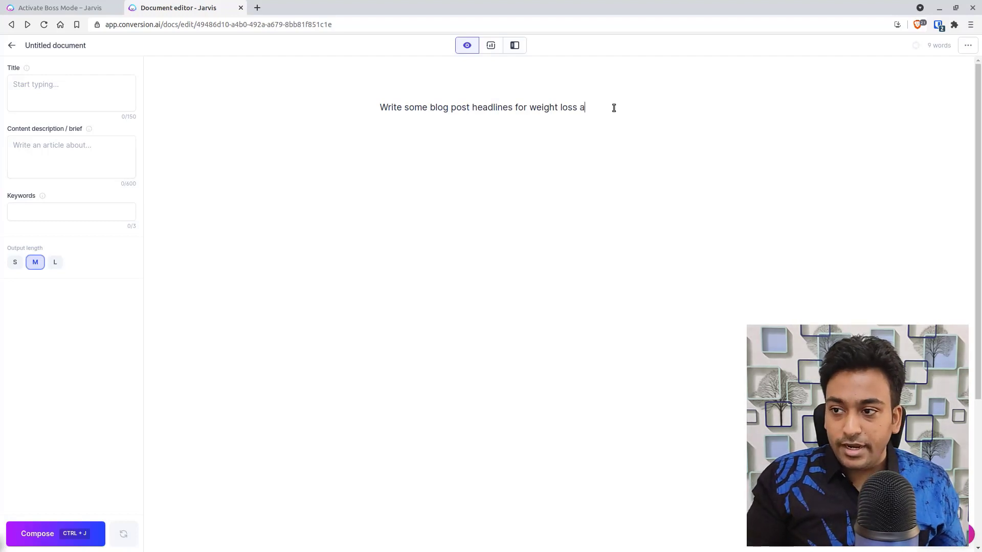
key("BackSpace")
key("BackSpace")
type("di")
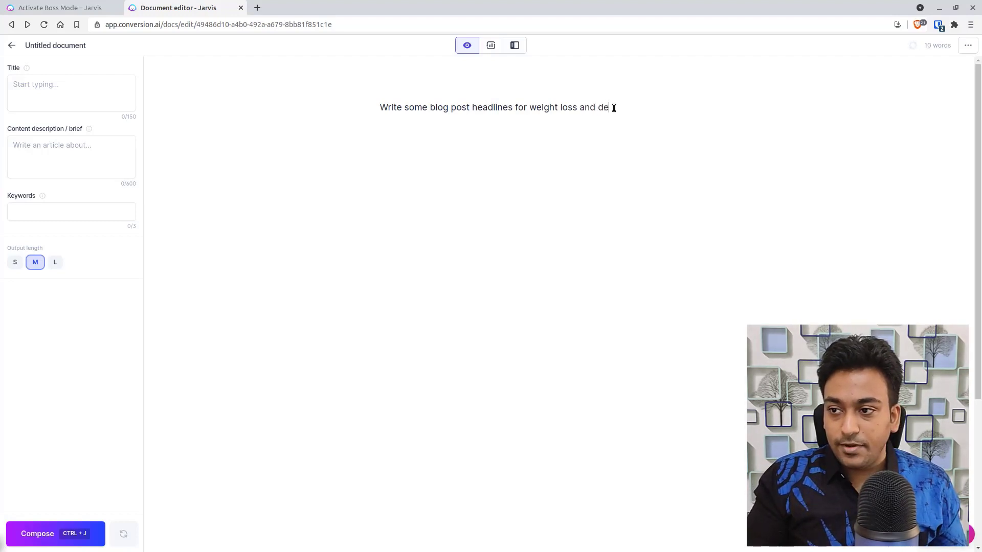
key("BackSpace")
type("iet")
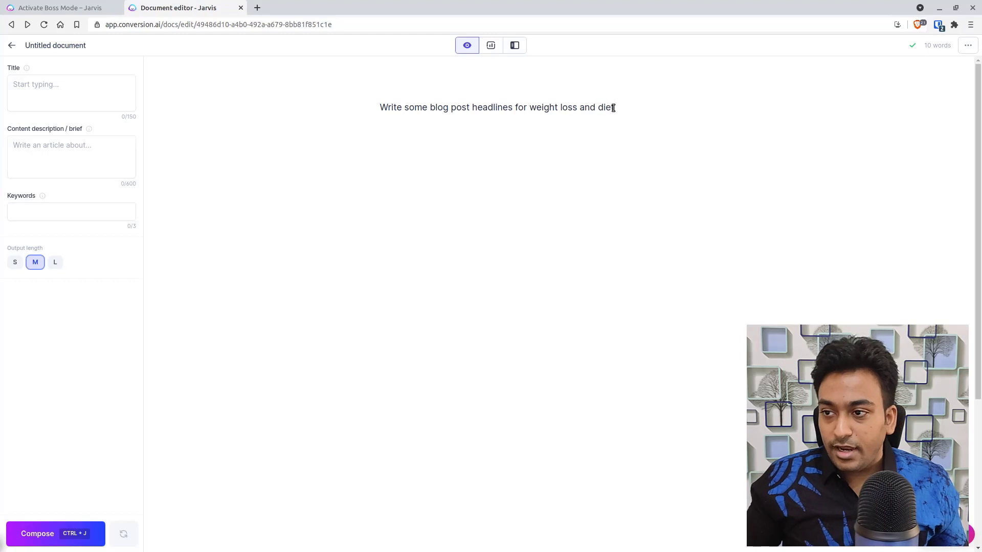
- Run the headlines command on the document text and regenerate its output once
key("ctrl+a")
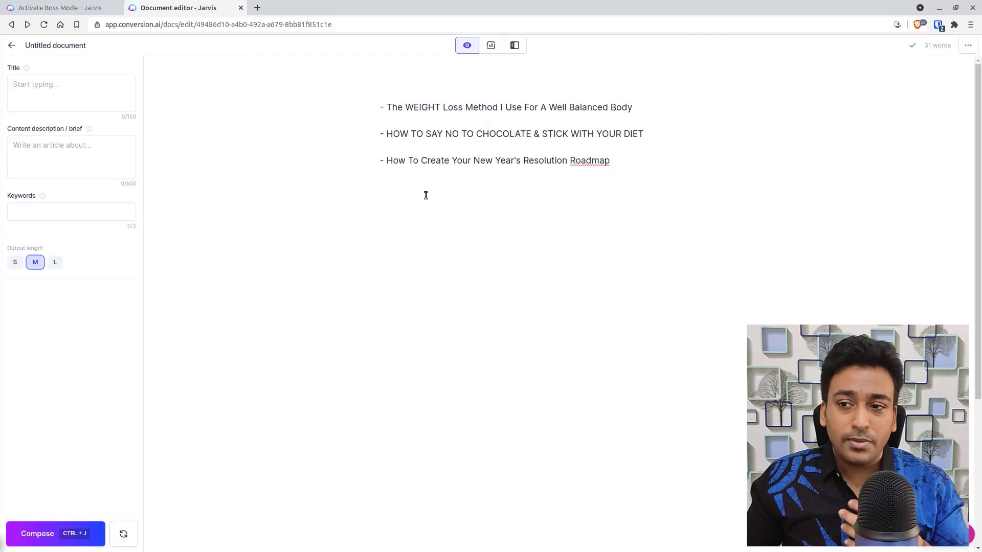
left_click(133, 535)
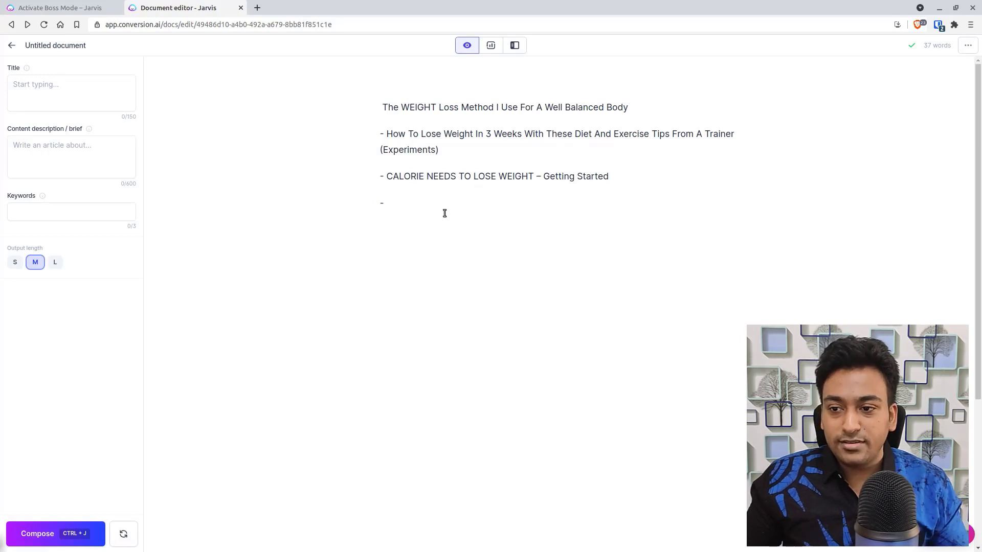
- Write the command "Suggest me headlines for dieting" on a new line below the generated headlines
key("Return")
key("Return")
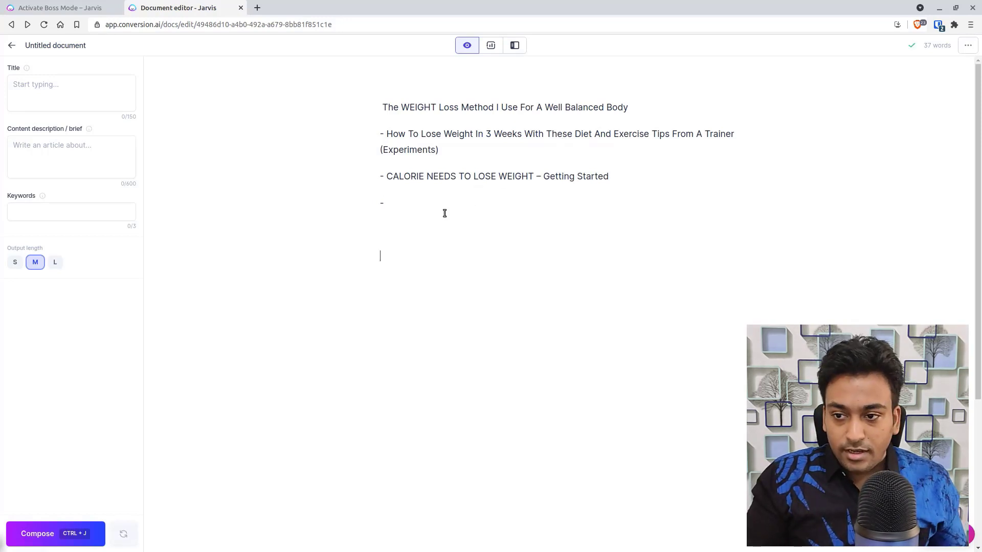
type("Suggest me ")
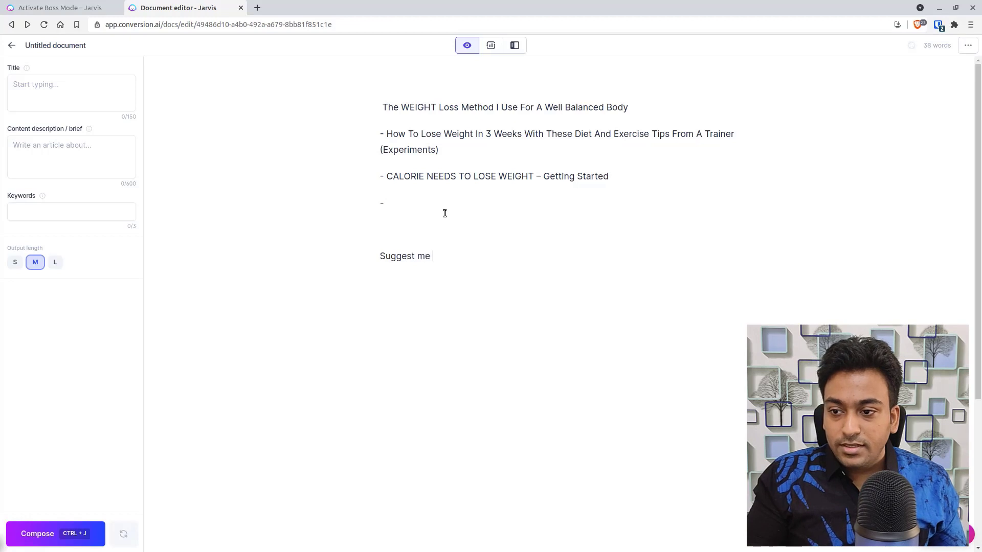
type("headl")
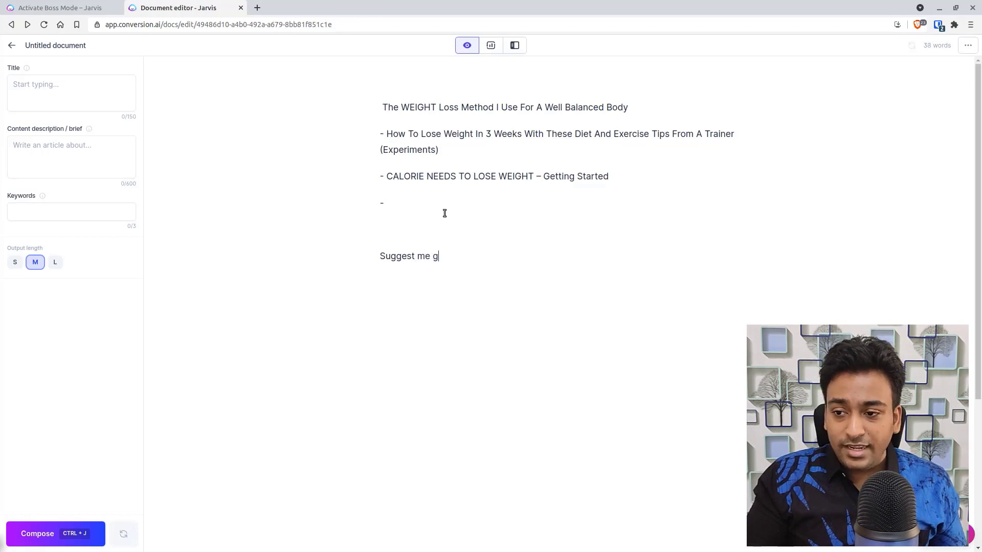
type("ines")
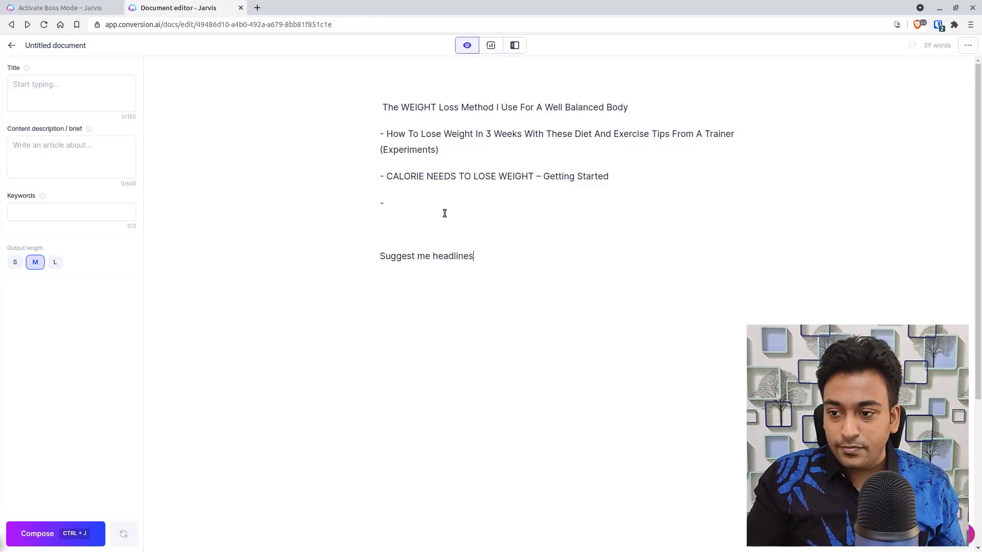
type(" for dieting")
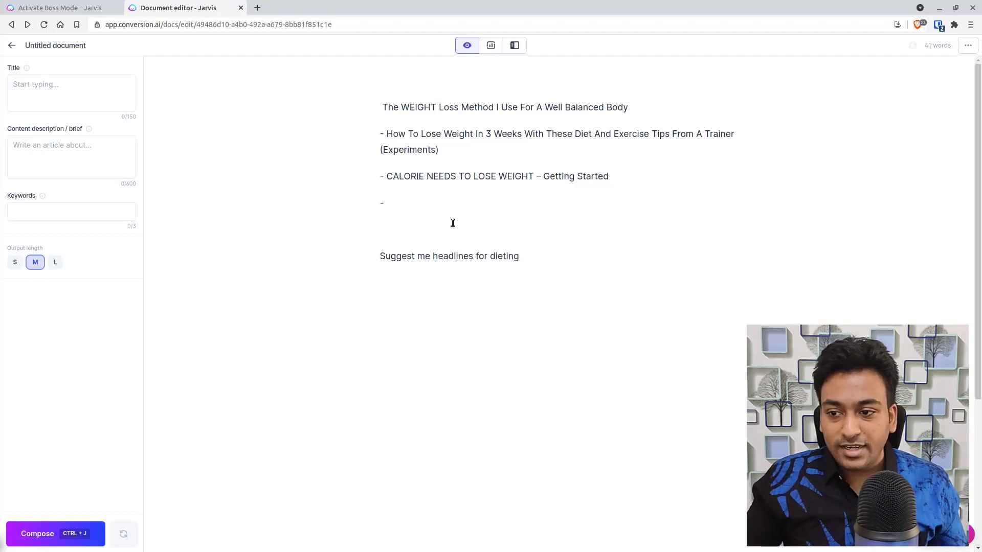
- Run the "Suggest me headlines for dieting" command to replace it with generated headlines
double_click(464, 259)
left_click(464, 259)
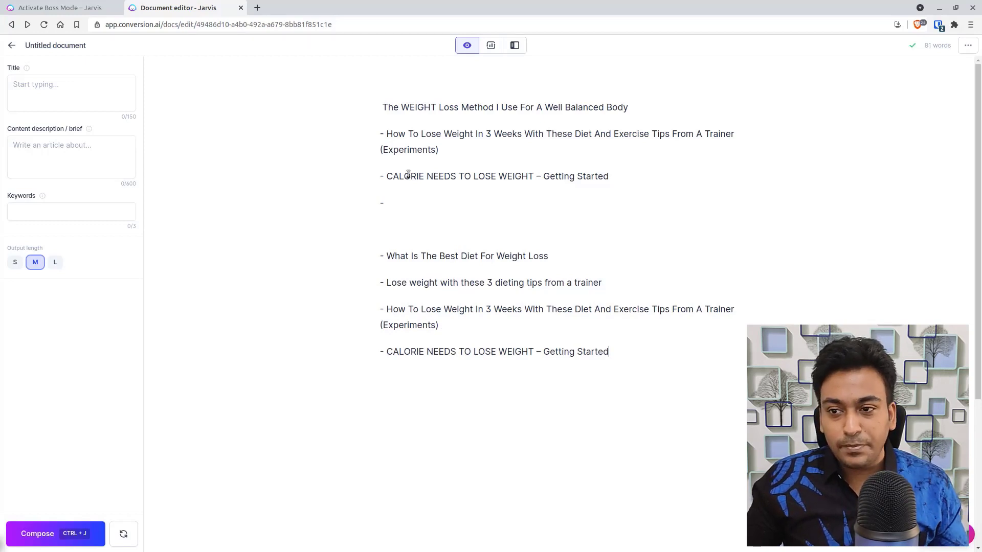
- Clear the document body and set the title to "How To Lose Weight In 3 Weeks", copied from the upper headline list
left_click_drag(388, 134, 521, 131)
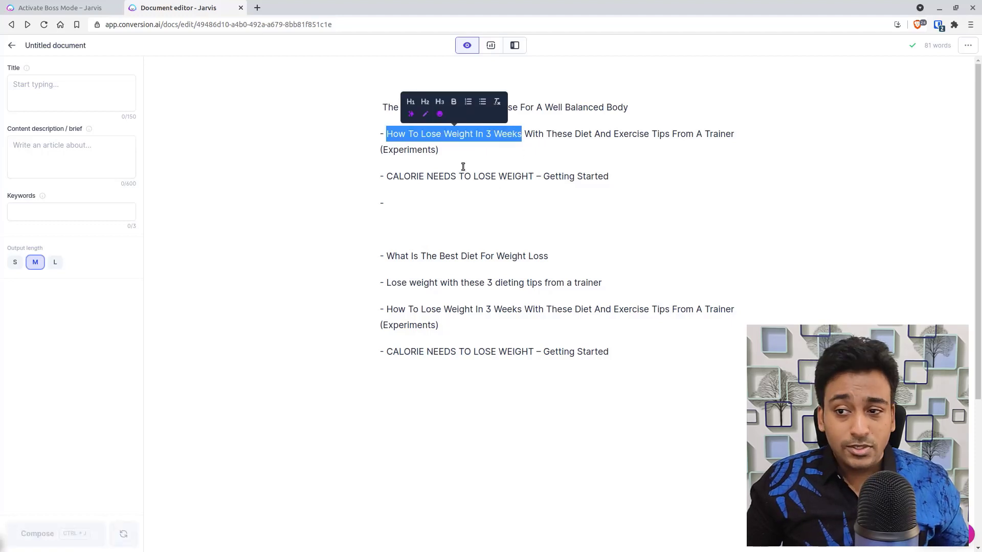
key("ctrl+c")
key("ctrl+a")
key("BackSpace")
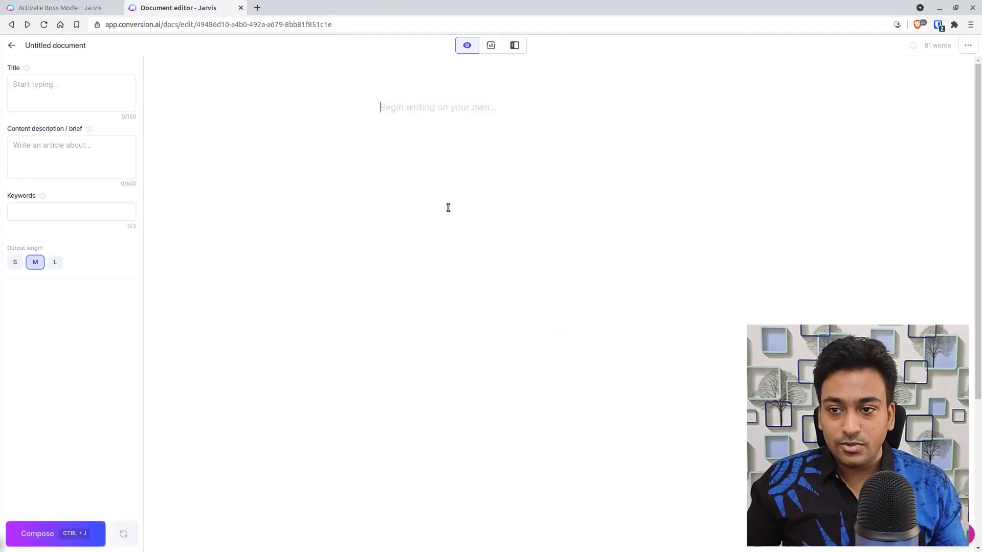
left_click(92, 91)
key("ctrl+v")
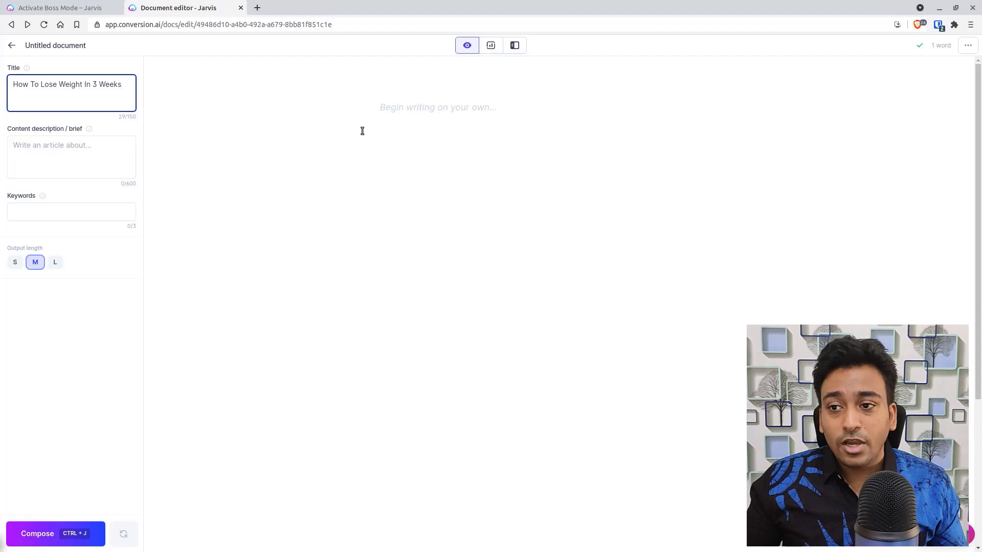
- Write the command "Generate me some questions on How To Lose Weight In 3 Weeks" in the document, reusing the title text
left_click(404, 109)
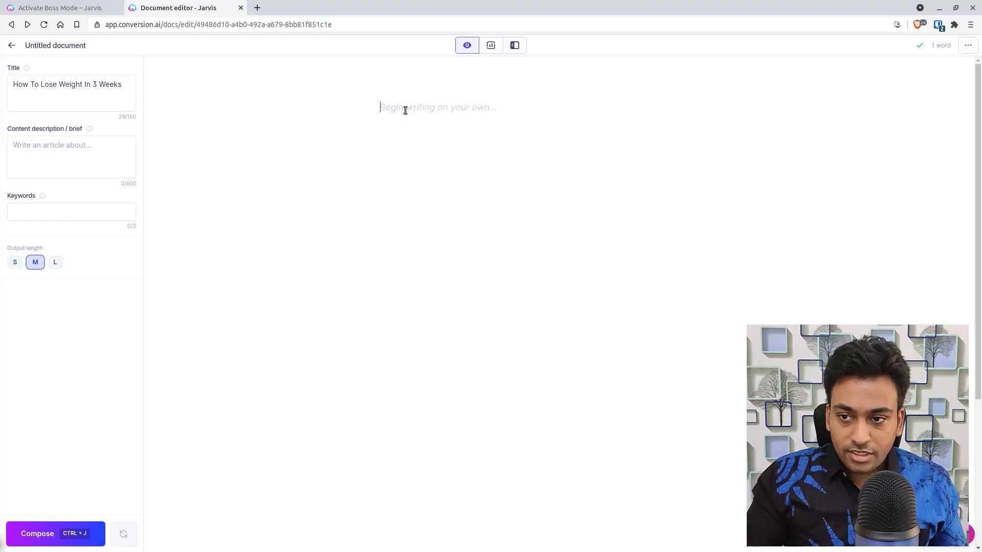
type("Generate mee")
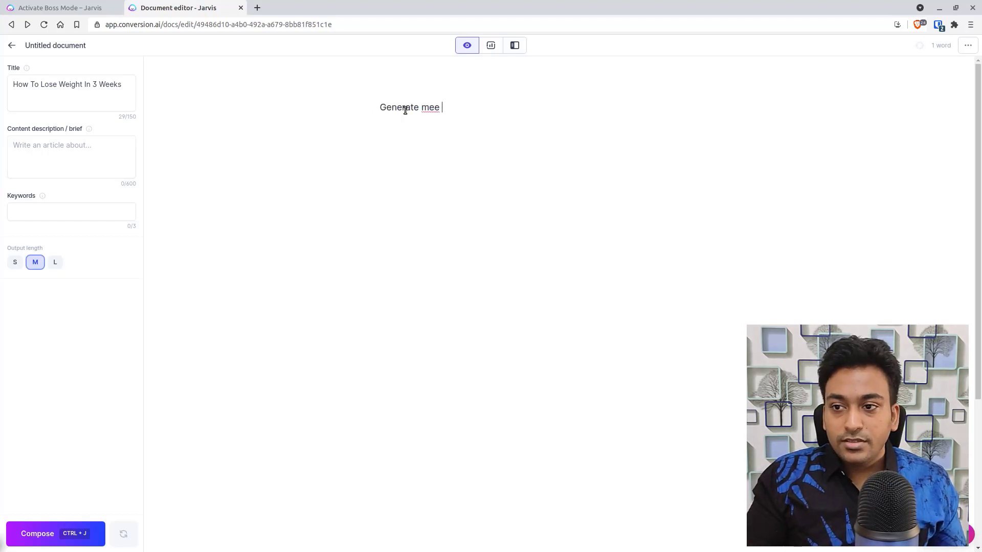
key("BackSpace")
key("BackSpace")
type("some queti")
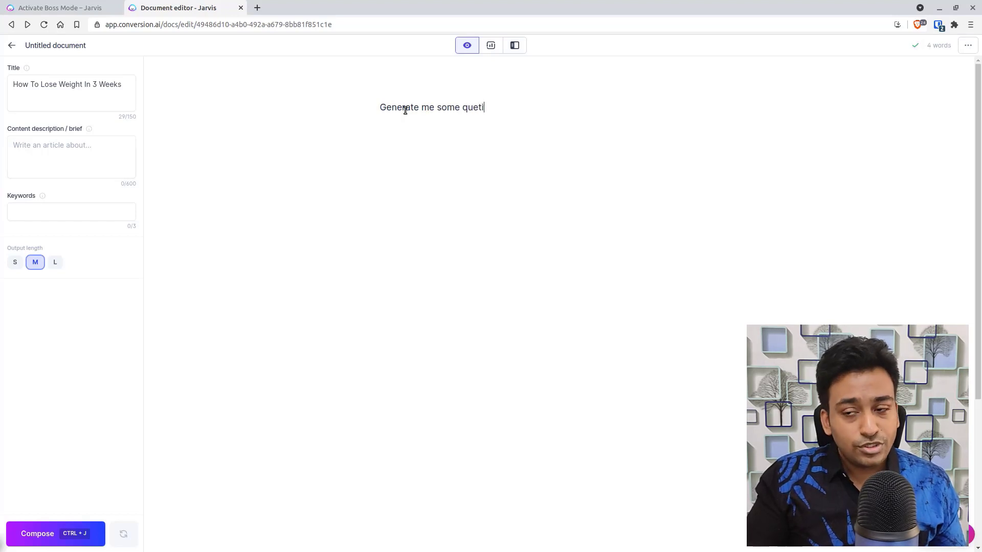
key("BackSpace")
type("stions ")
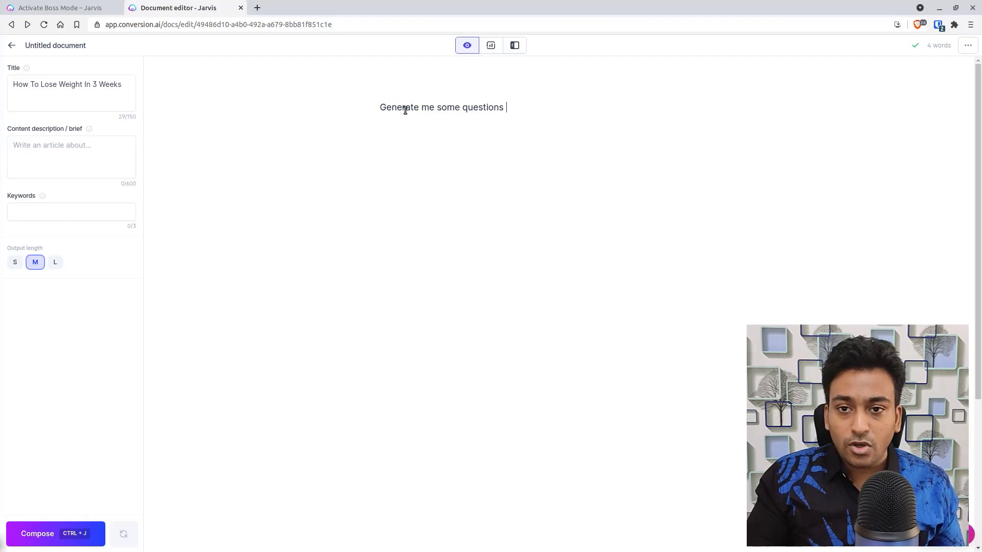
type("on")
triple_click(109, 85)
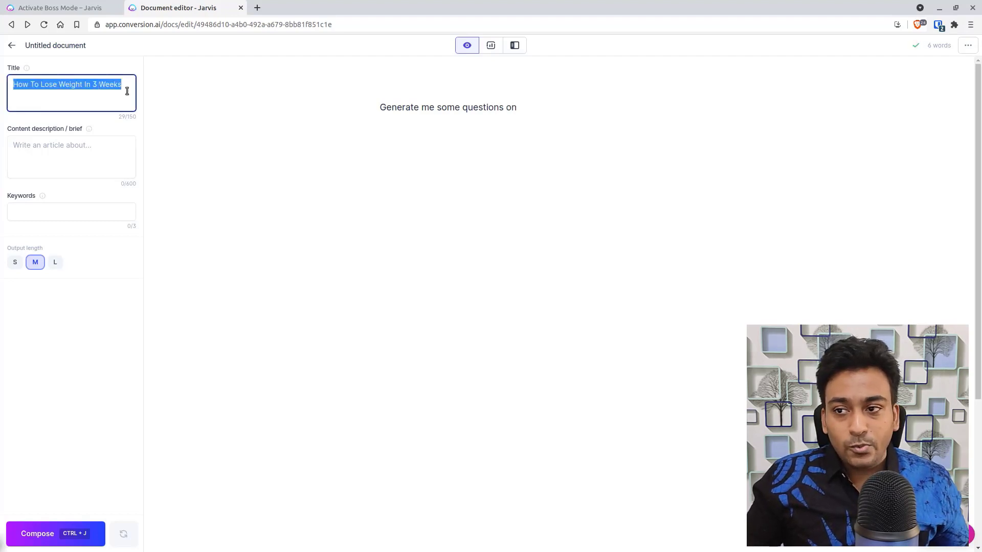
key("ctrl+c")
left_click(576, 104)
key("ctrl+v")
- Shorten the command to "Generate me some questions on Lose Weight" and run it
triple_click(562, 106)
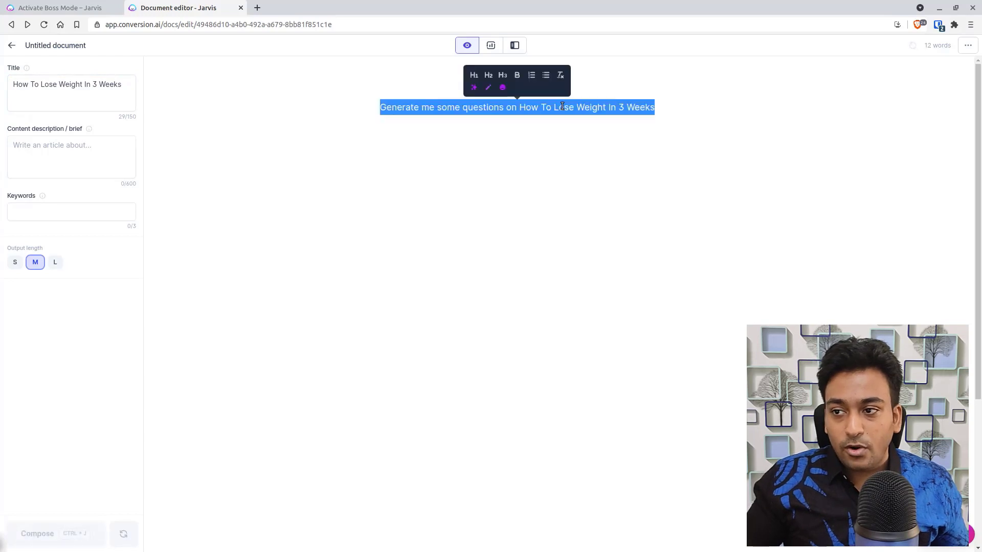
left_click_drag(519, 107, 618, 107)
key("BackSpace")
key("BackSpace")
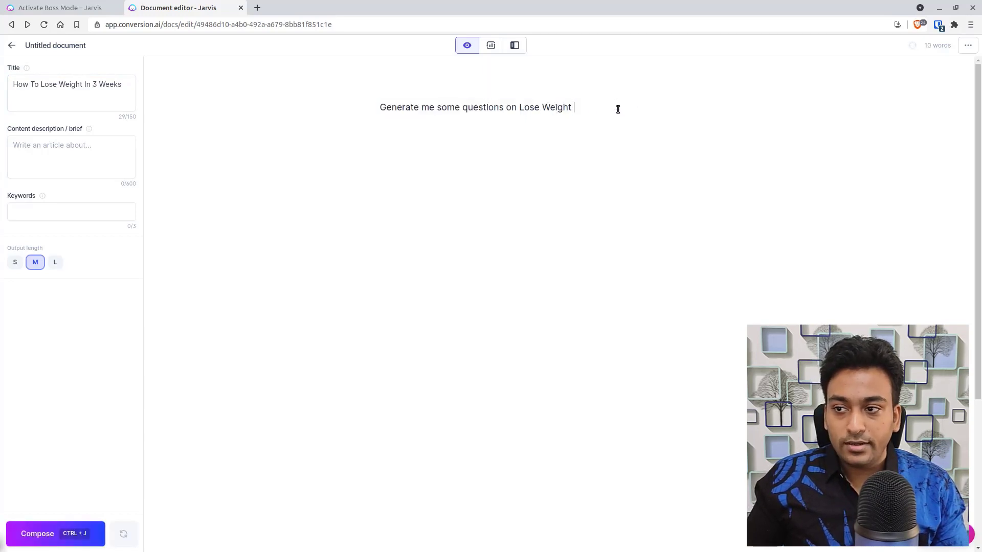
triple_click(550, 102)
key("ctrl+Return")
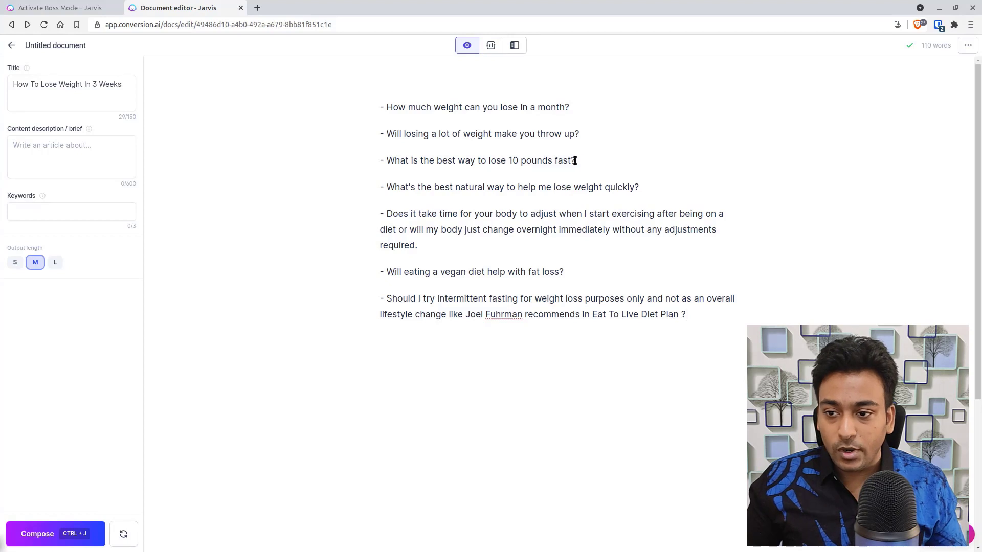
- Clear the generated questions and change the title to "5 Tips on How To Lose Weight In 3 Weeks"
left_click_drag(716, 314, 373, 107)
key("BackSpace")
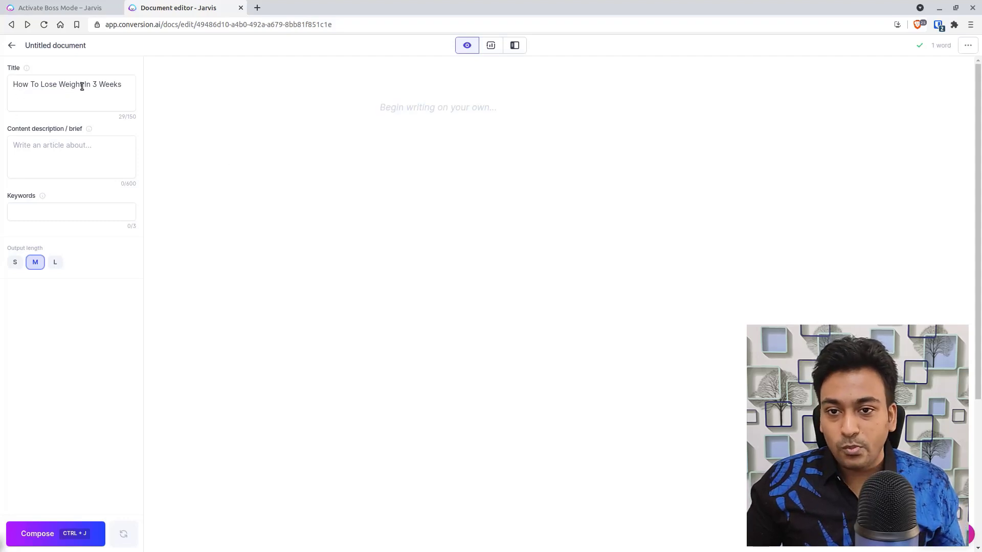
left_click(11, 82)
type("10 ")
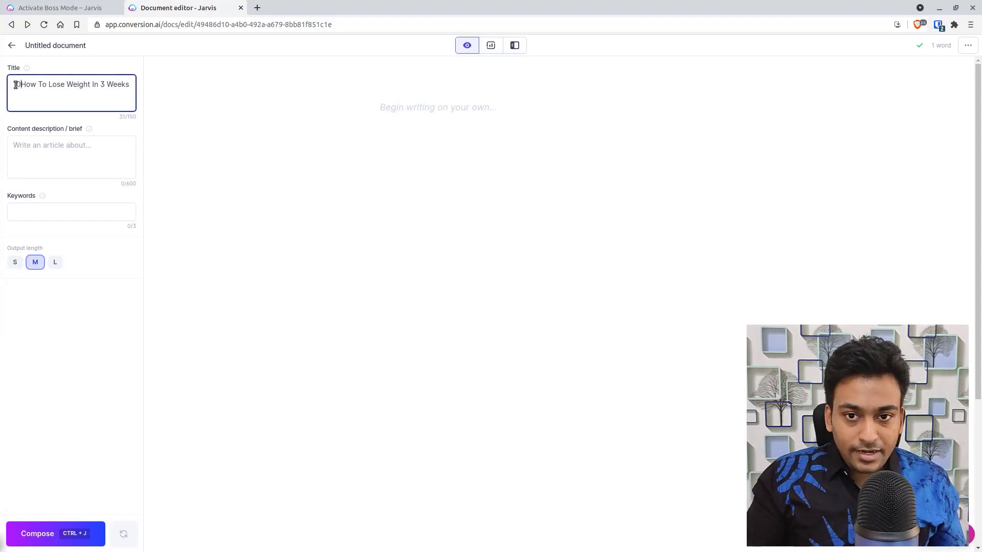
type("Tips on")
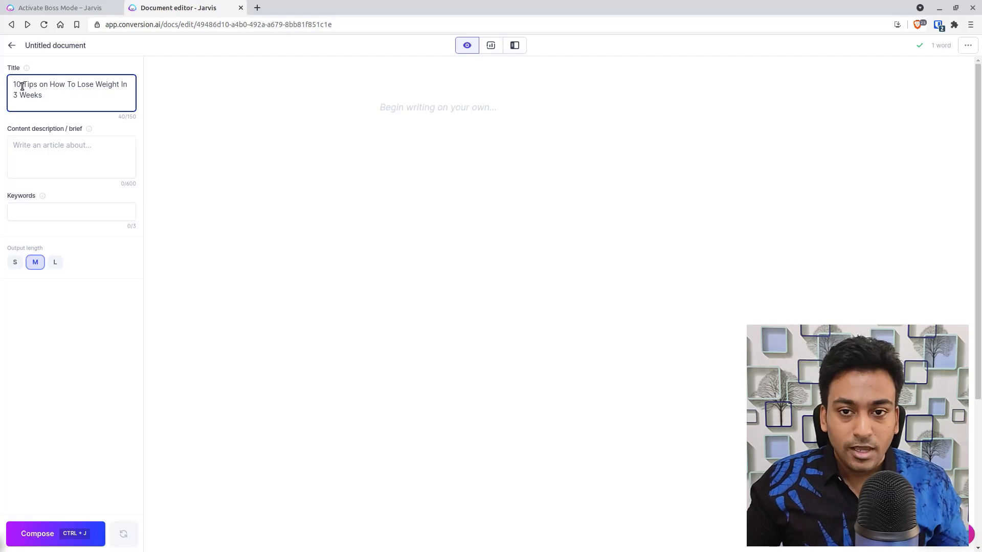
left_click_drag(23, 87, 6, 87)
type("5")
left_click(40, 104)
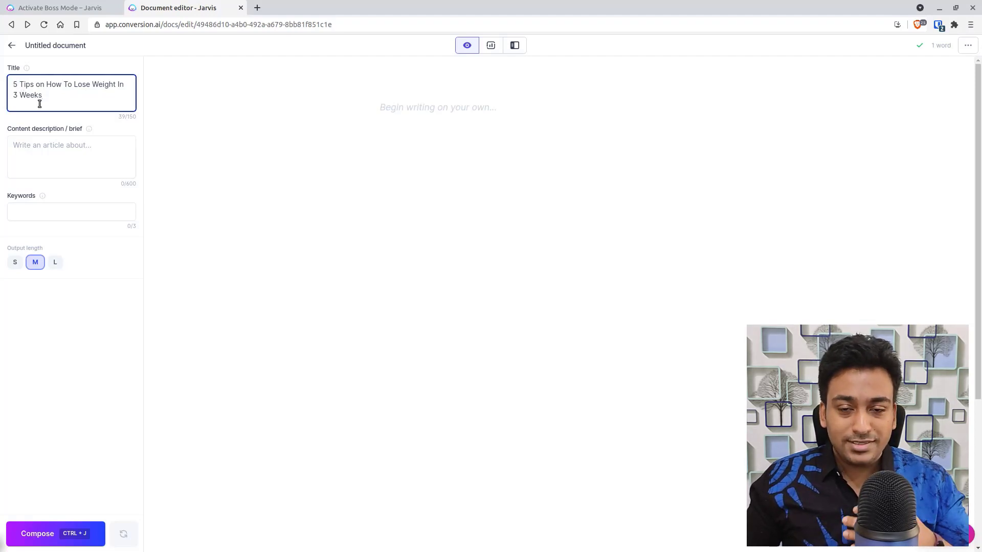
- Compose the article's opening in the empty document from the title alone, leaving the content description blank
left_click(31, 143)
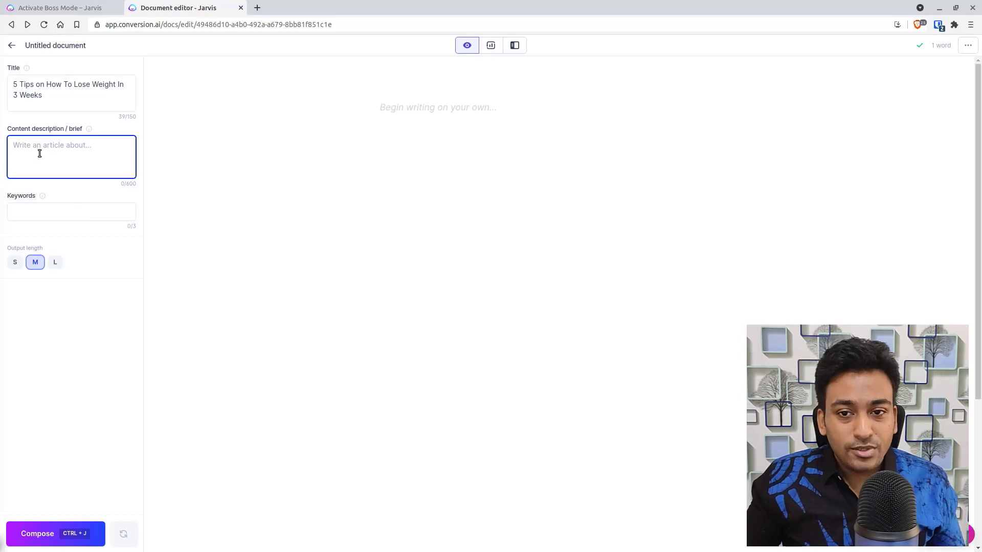
left_click(455, 122)
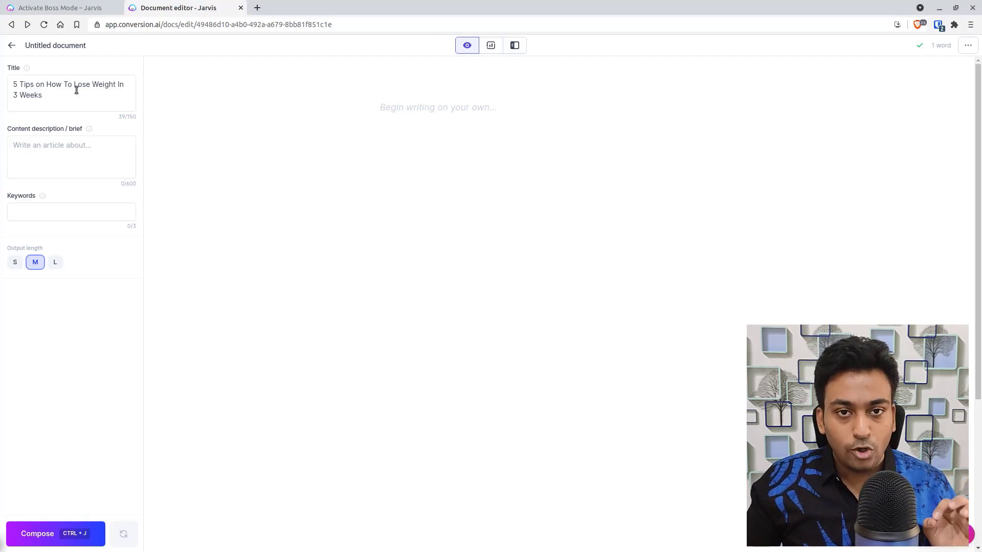
left_click(47, 535)
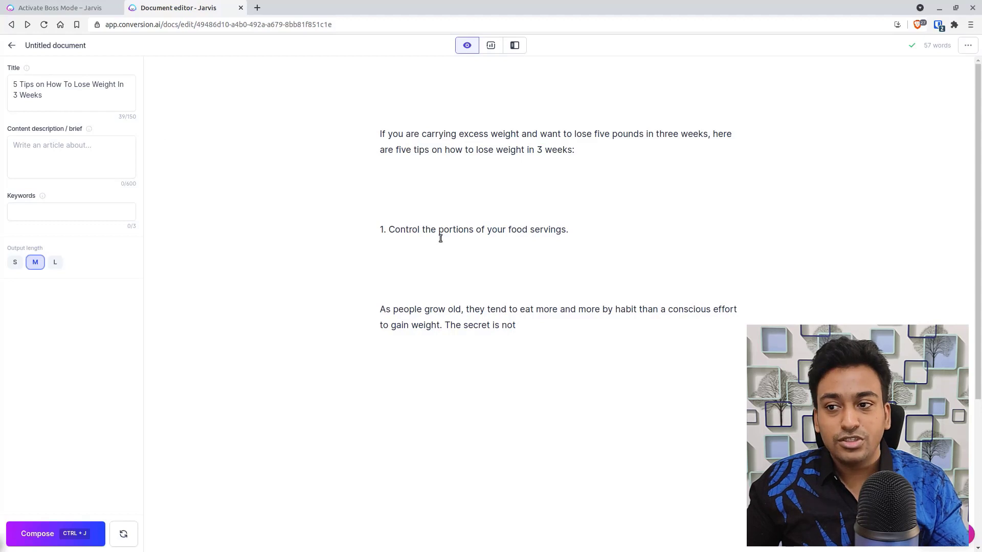
- Remove the blank lines above the introduction and around the first tip's heading, along with the heading's final period
left_click(475, 202)
key("BackSpace")
key("BackSpace")
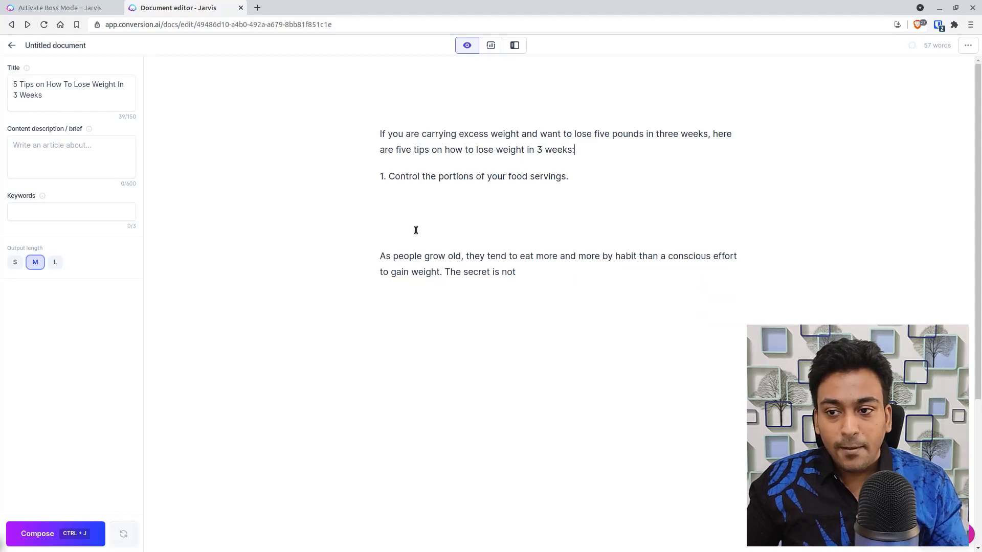
left_click(417, 228)
key("BackSpace")
key("BackSpace")
key("BackSpace")
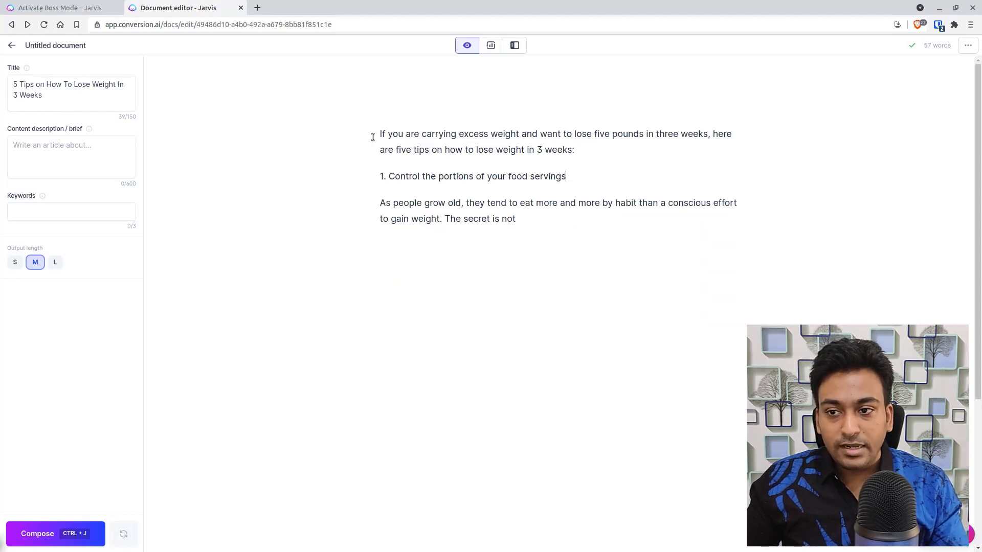
left_click(380, 134)
key("BackSpace")
- Add a new line after "The secret is not" and compose the continuation of the article there
left_click(513, 194)
key("Return")
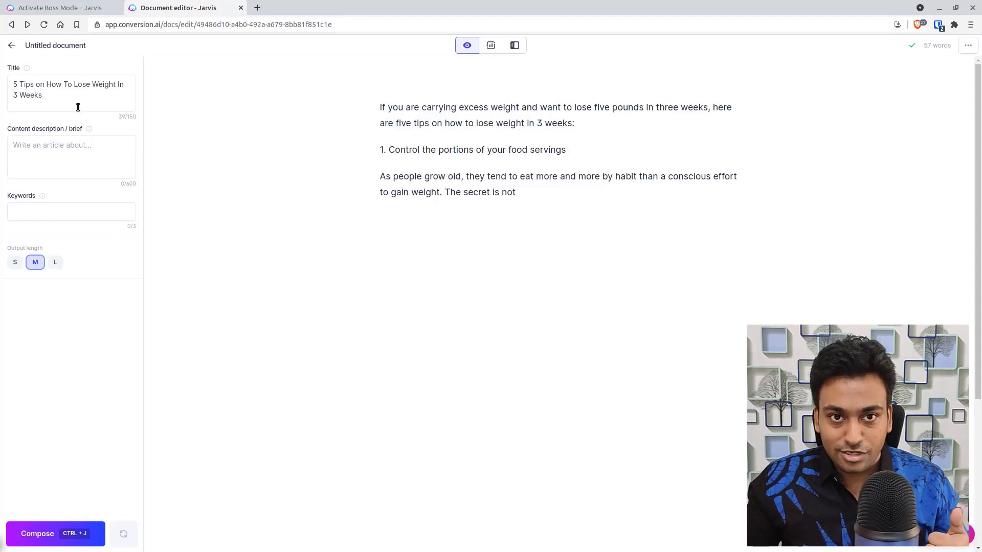
left_click_drag(516, 193, 372, 108)
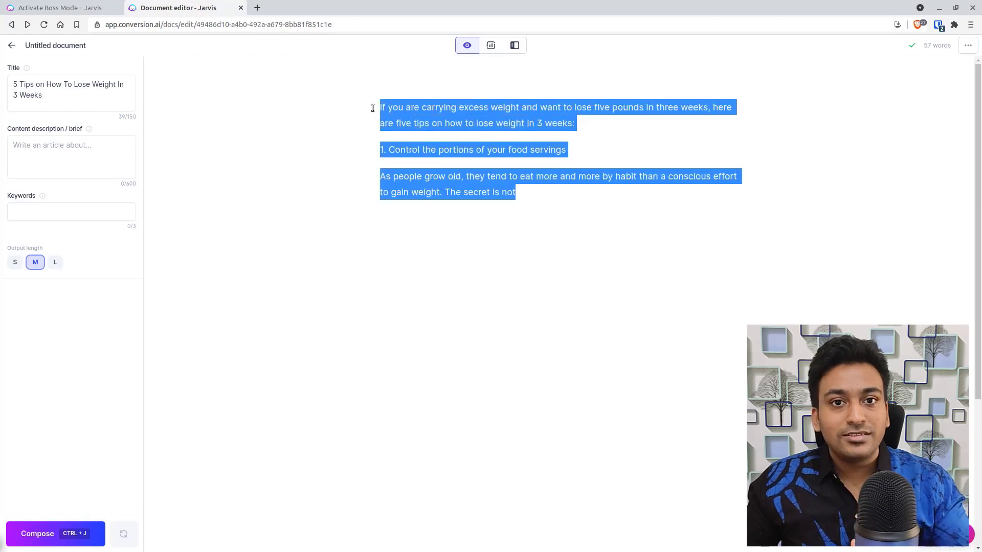
left_click(419, 214)
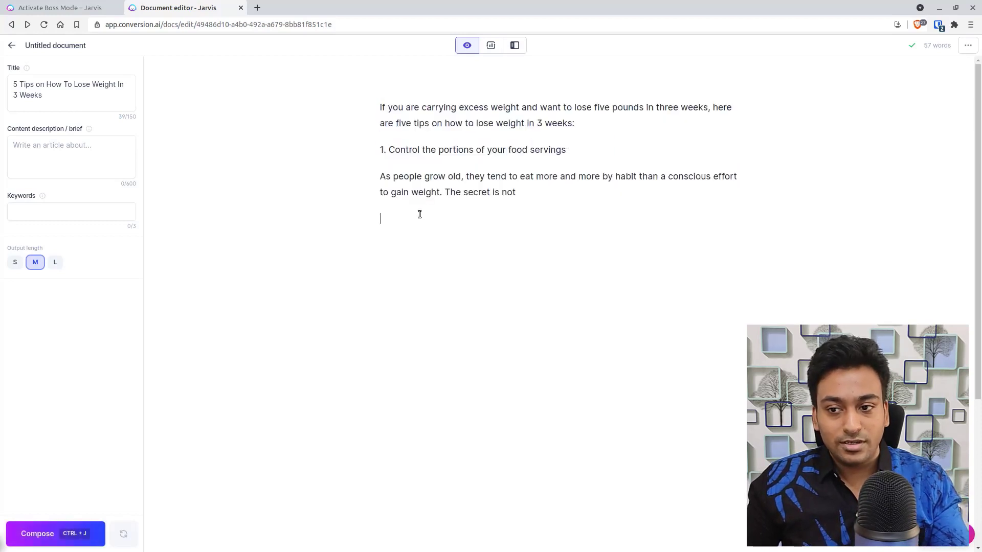
left_click(31, 537)
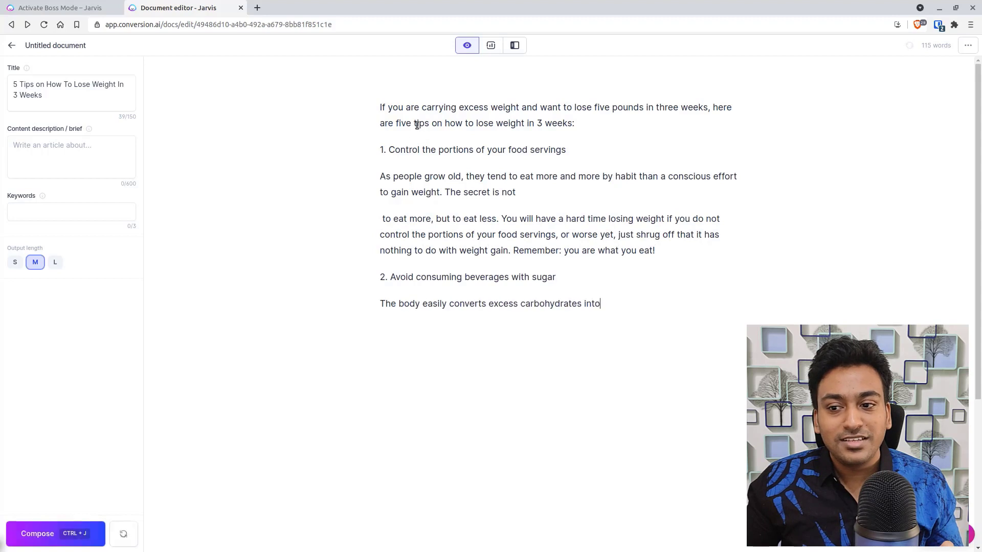
- Examine the numbered headings of the first and second generated tips
triple_click(382, 149)
left_click_drag(421, 159, 578, 149)
mouse_move(381, 149)
left_mouse_down()
mouse_move(393, 148)
mouse_move(383, 147)
left_mouse_up()
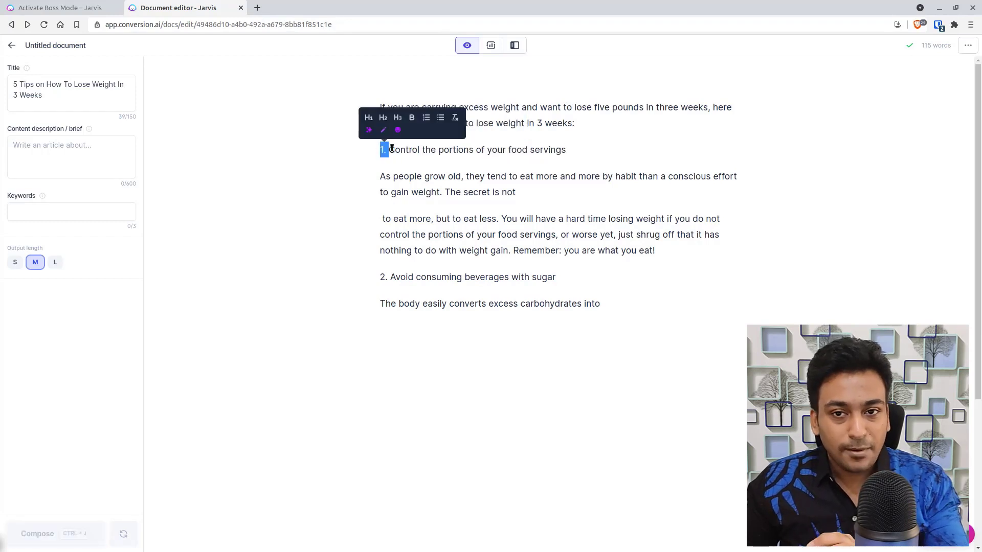
left_click(398, 224)
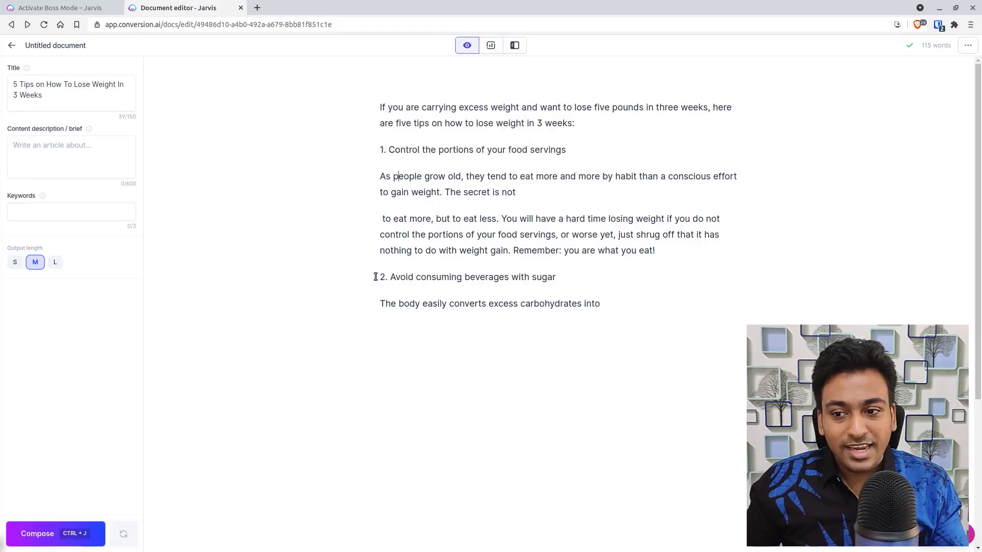
left_click_drag(377, 276, 574, 276)
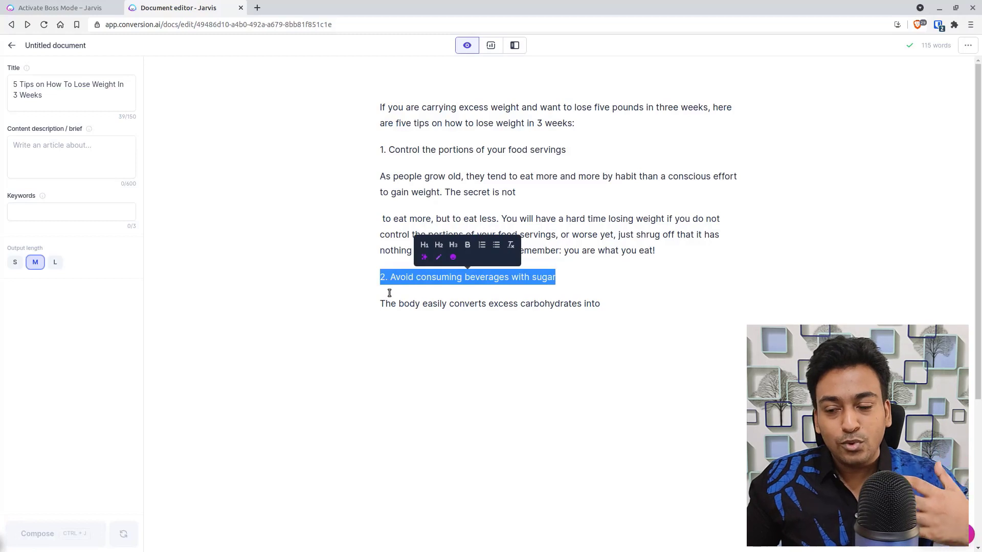
- Compose more text at the end of the unfinished paragraph under the tip about beverages with sugar
left_click(621, 298)
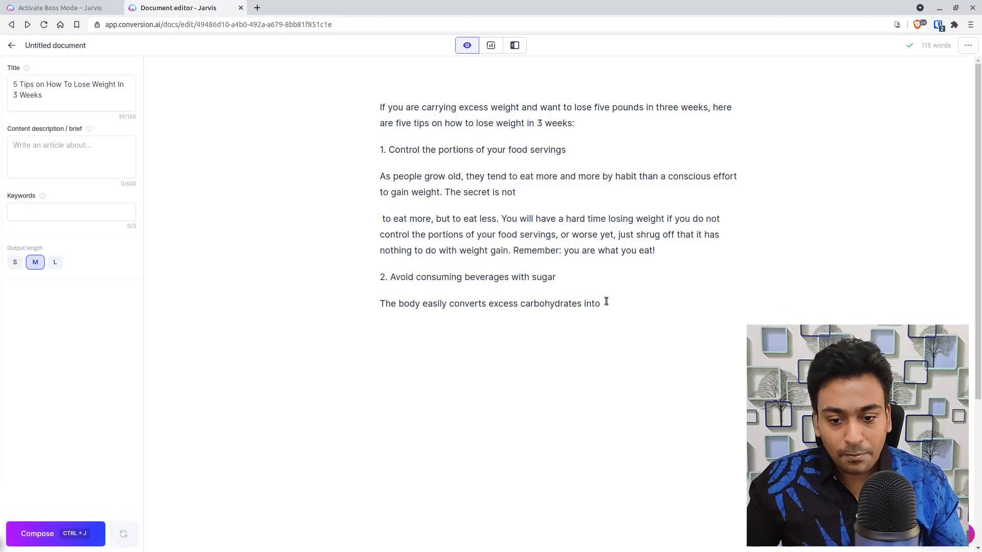
left_click(40, 529)
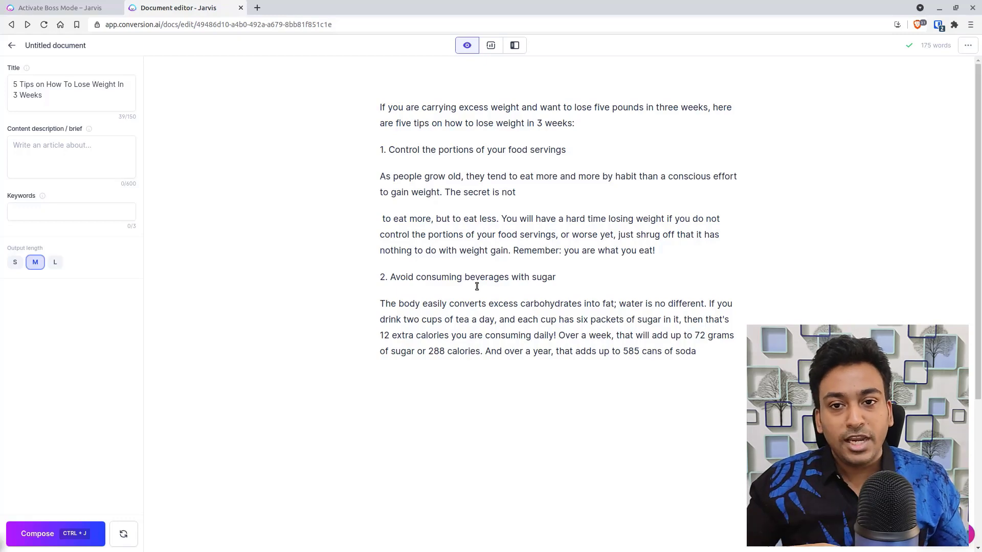
- Review the Boss Mode features and pricing on the Activate Boss Mode page, and return to the document editor
key("ctrl+shift+Tab")
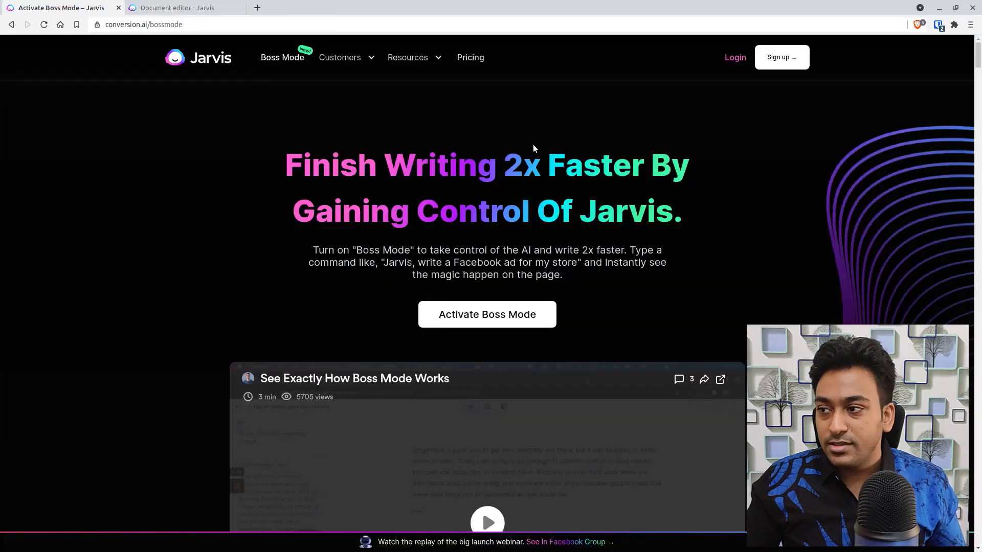
scroll(980, 70, "down", 15)
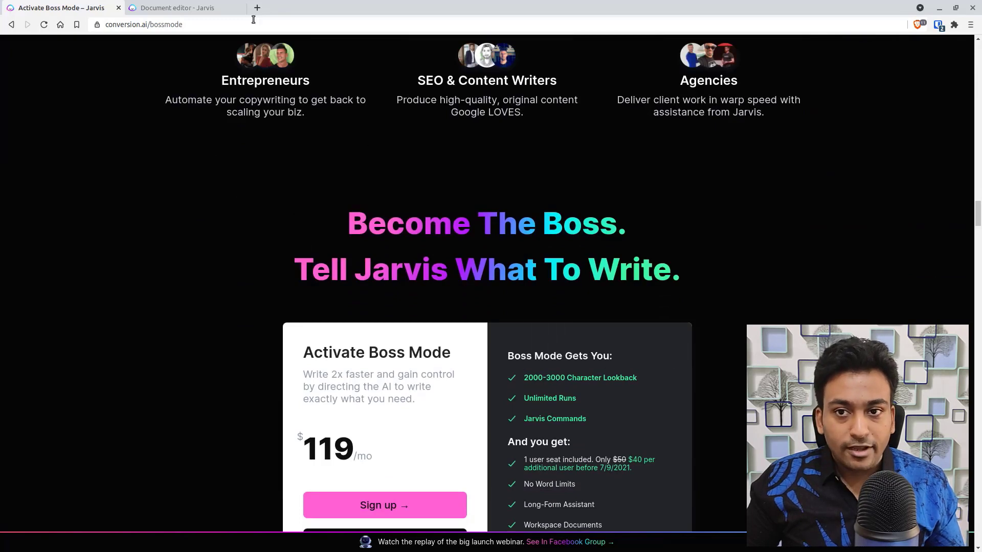
left_click(209, 4)
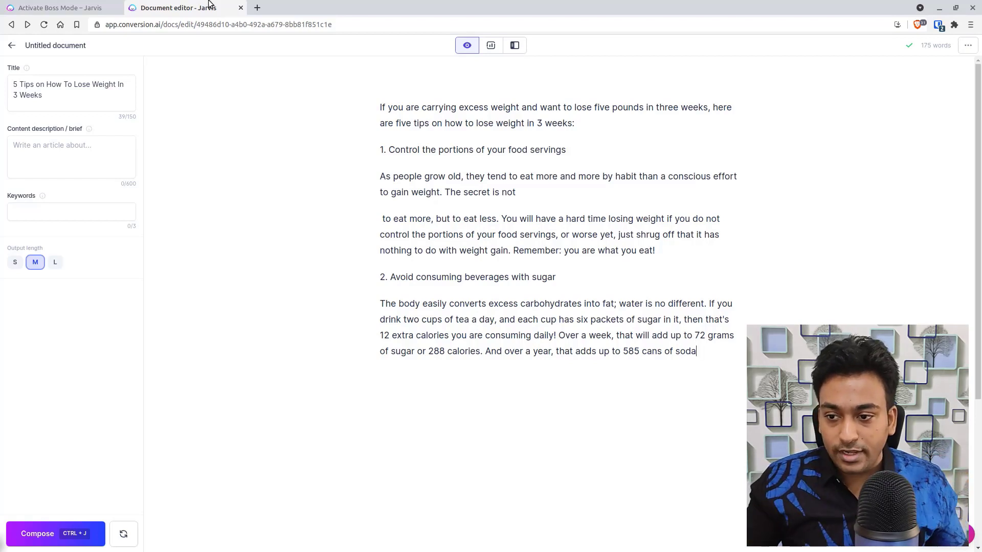
- Add the command "Write some headlines on weight loss" on its own line below the beverages paragraph, correcting the misspelled first word
left_click(14, 540)
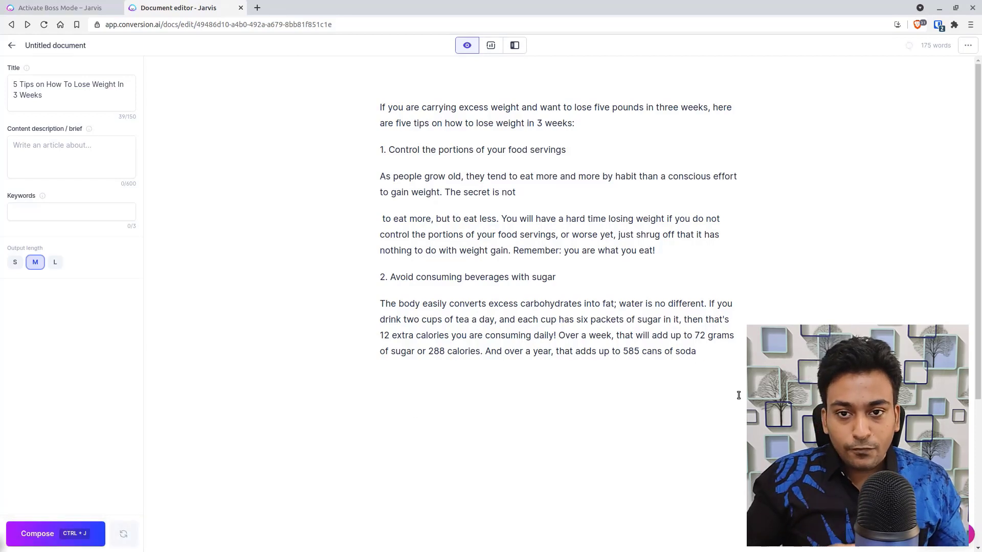
type("Wit")
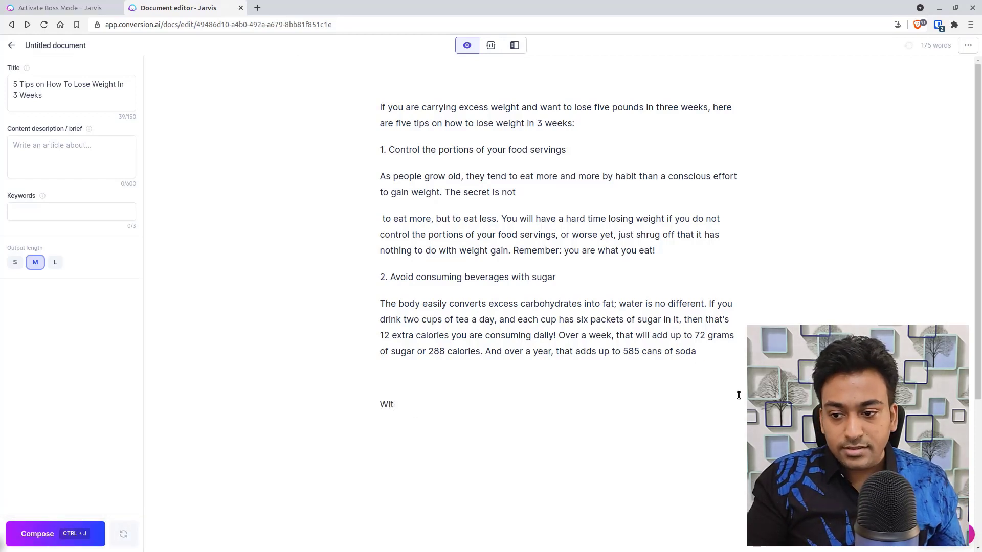
type("e some headli")
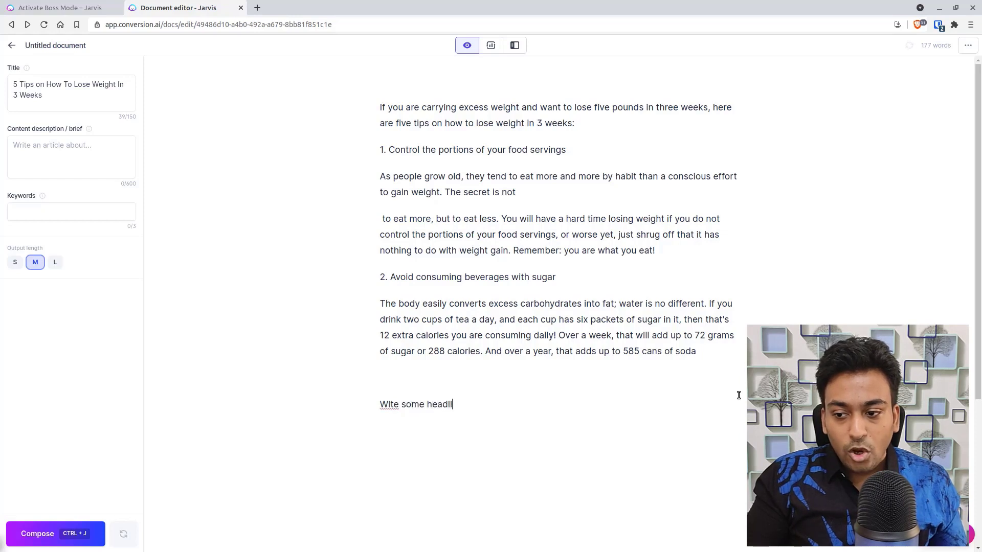
type("nes on weight los")
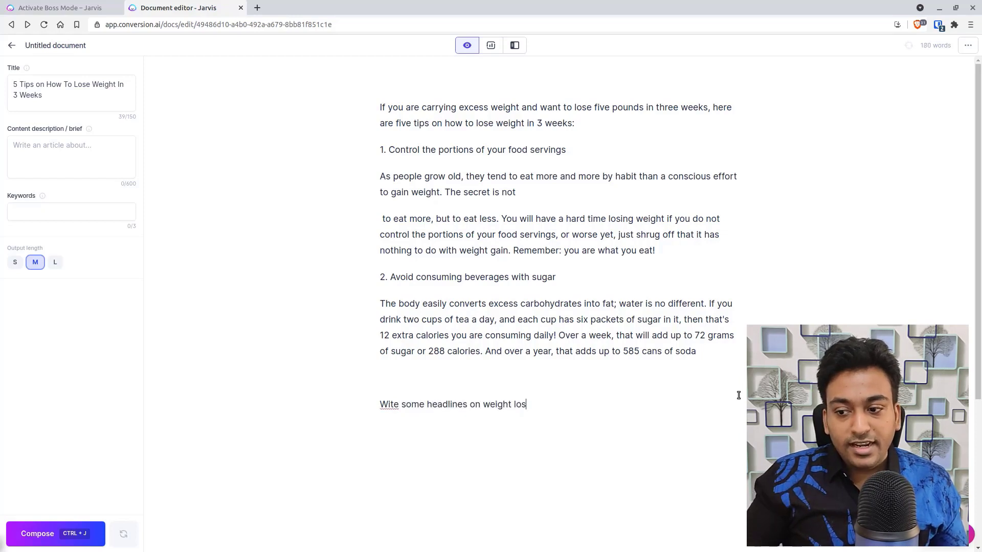
type("s")
right_click(392, 404)
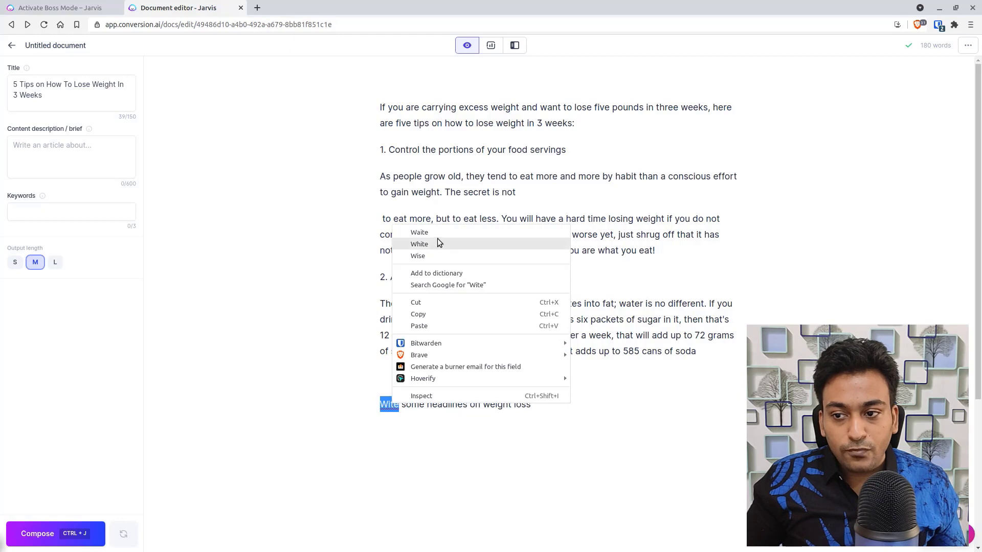
key("Escape")
type("Wr")
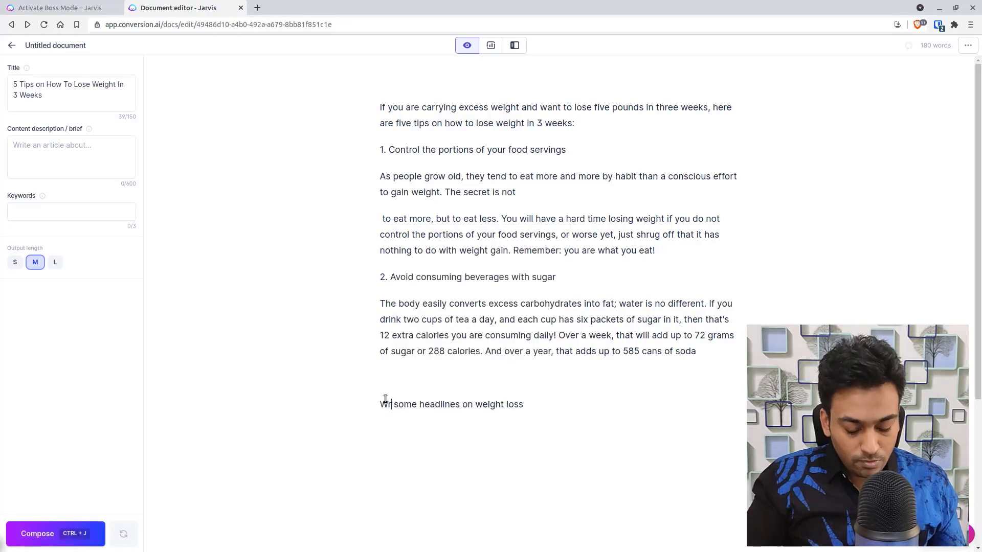
type("ite")
- Run the headlines command on the selected line, and delete the text it generates
triple_click(421, 407)
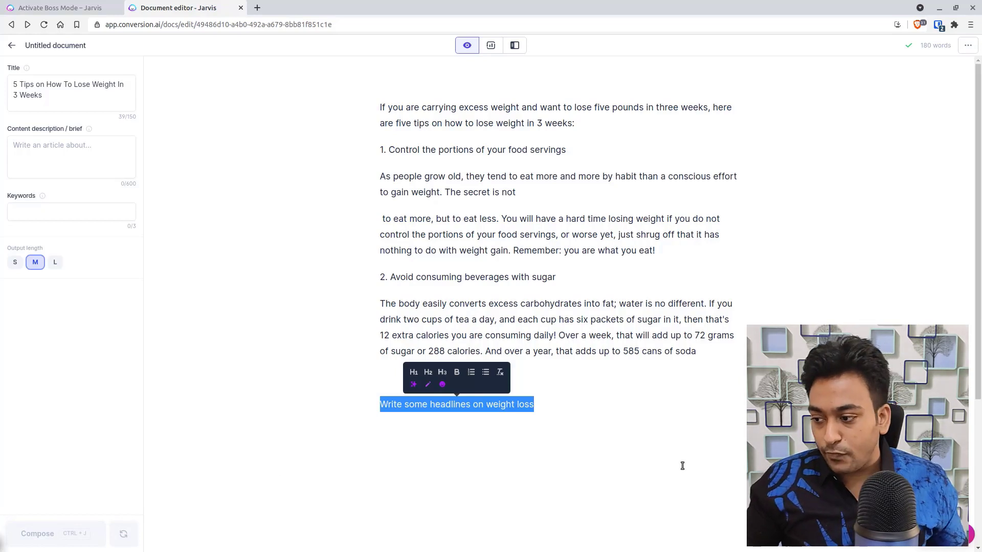
left_click(967, 534)
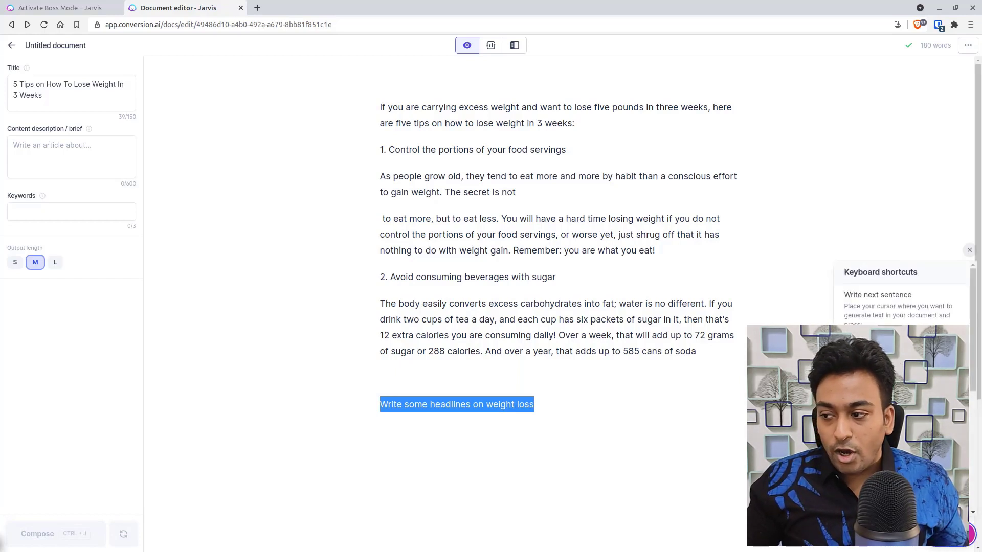
left_click(968, 250)
triple_click(503, 398)
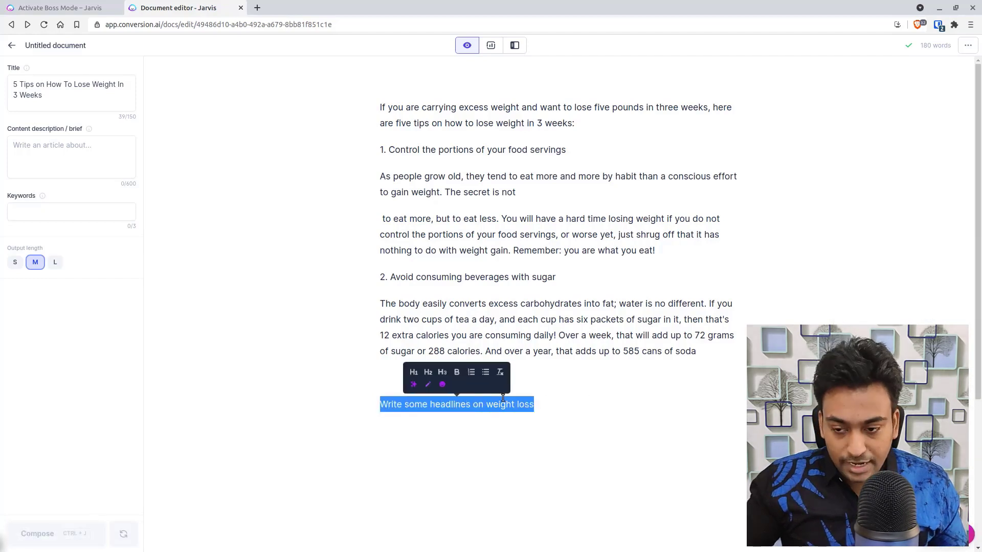
key("ctrl+j")
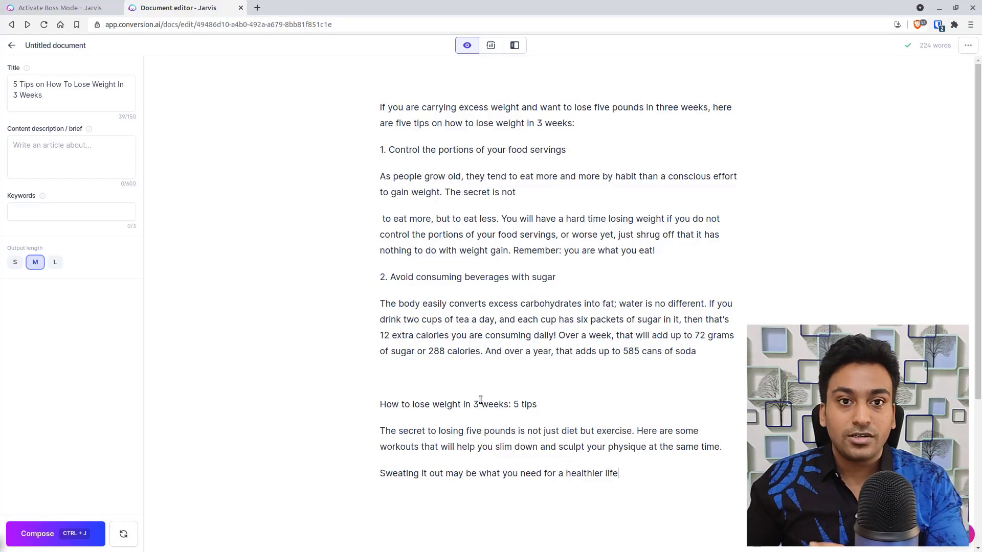
left_click_drag(636, 476, 376, 404)
key("BackSpace")
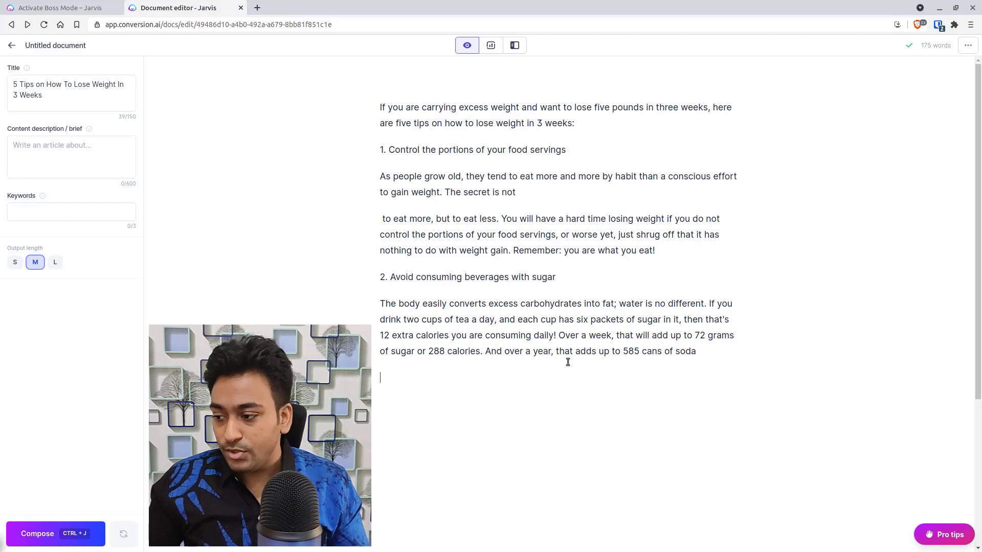
- Look up the shortcode that stops Jarvis looking back, and insert "***" on a new line above the second tip's heading
left_click(942, 535)
scroll(853, 460, "down", 5)
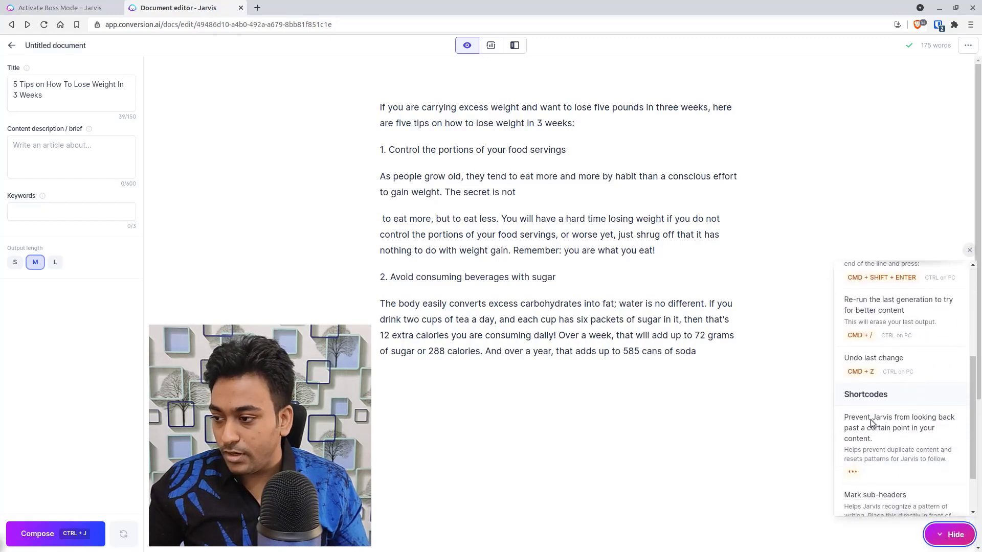
scroll(852, 486, "down", 1)
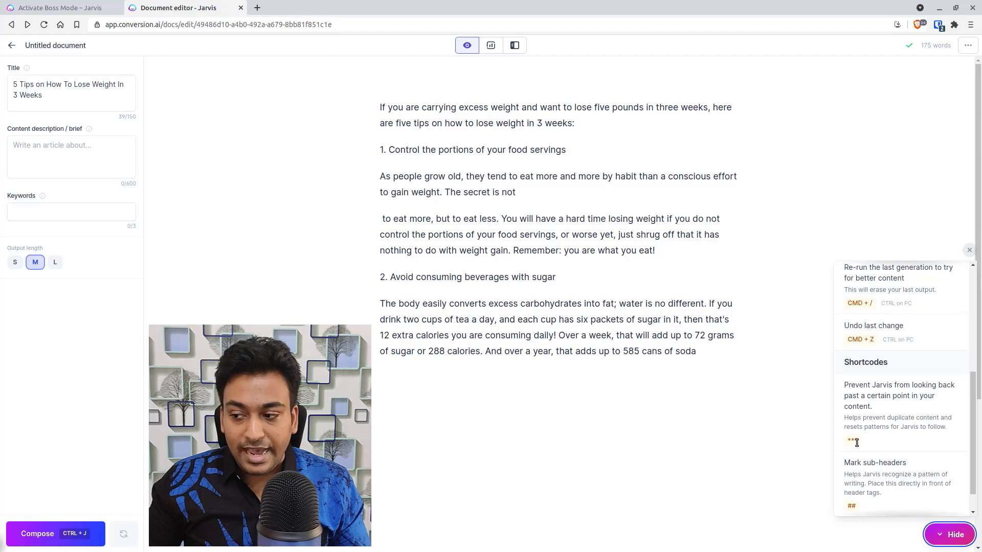
left_click(969, 250)
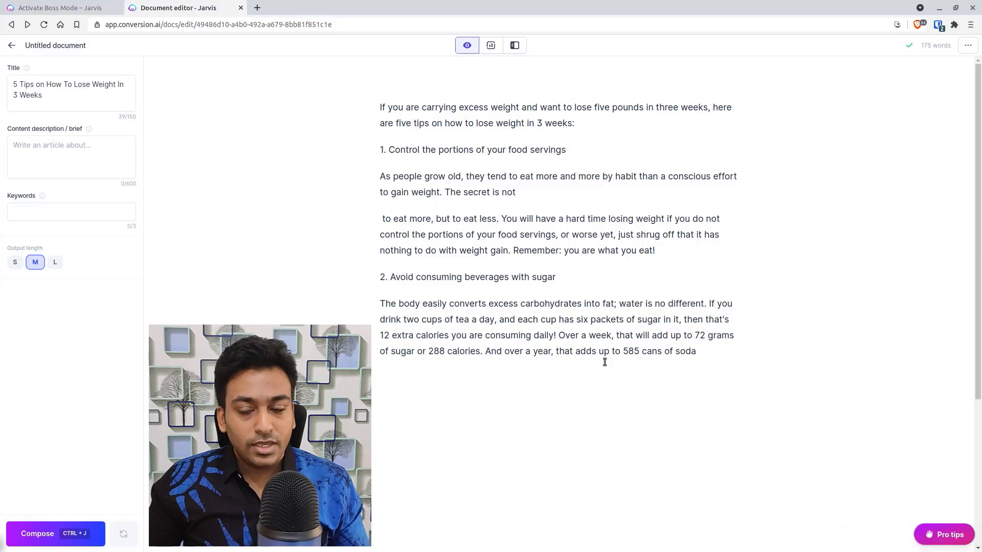
left_click(679, 370)
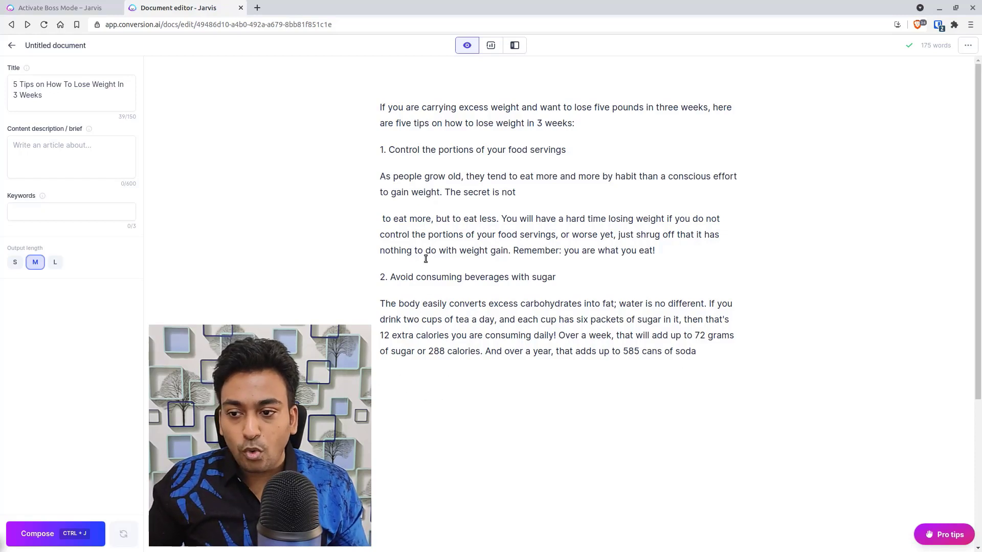
left_click(678, 249)
key("Return")
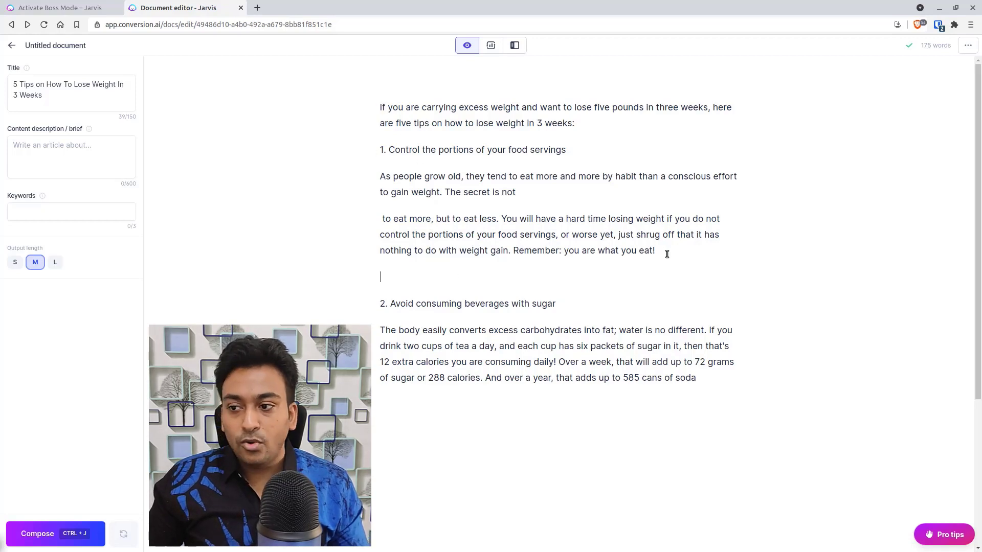
type("--")
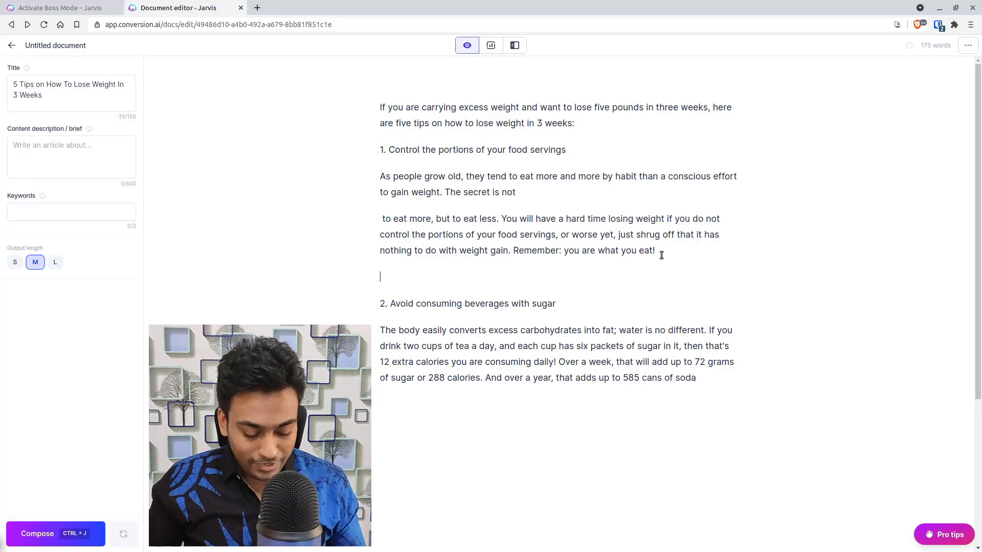
type("***")
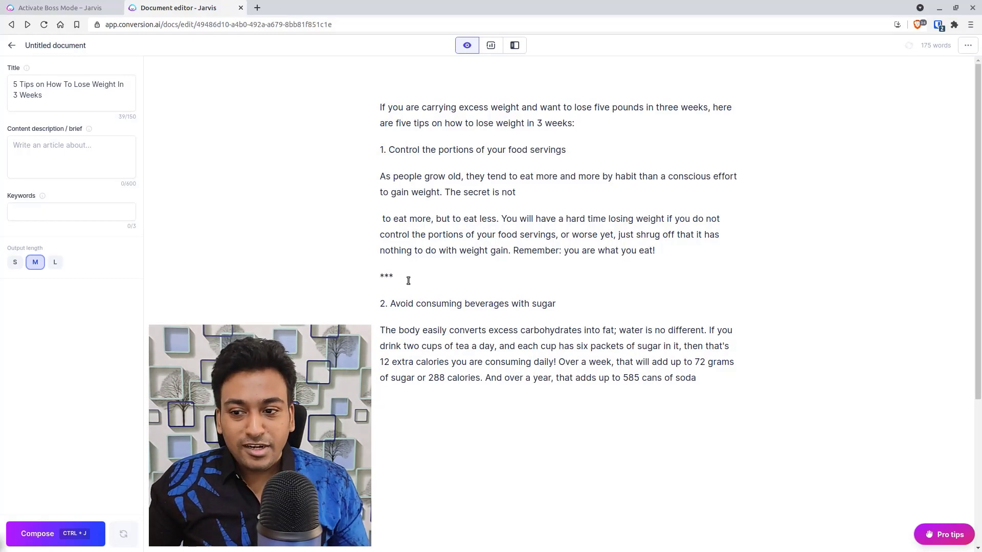
key("Return")
key("BackSpace")
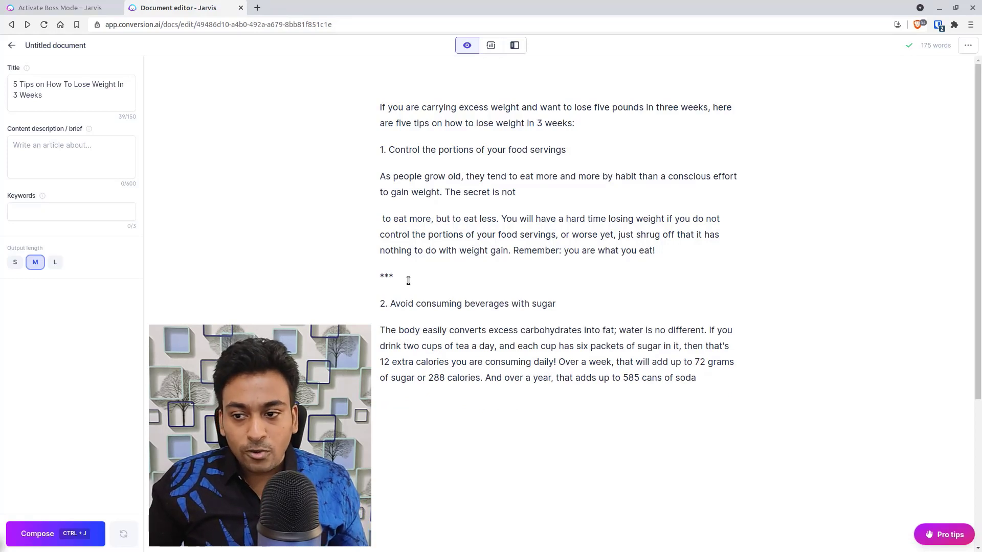
- Highlight the text up to the *** marker, and the second tip's heading and paragraph below it
left_click_drag(405, 281, 356, 102)
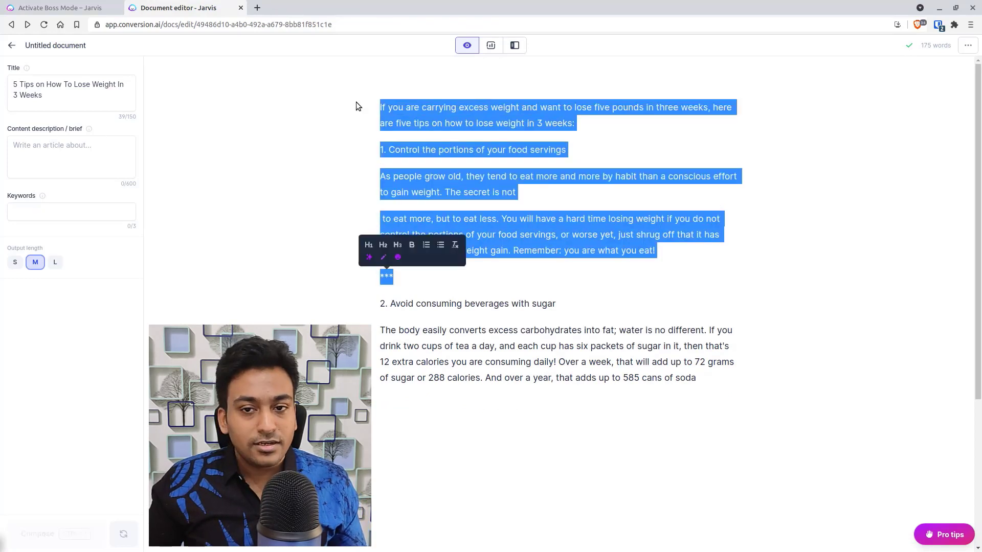
left_click(404, 276)
left_click_drag(404, 277, 351, 98)
left_click(380, 307)
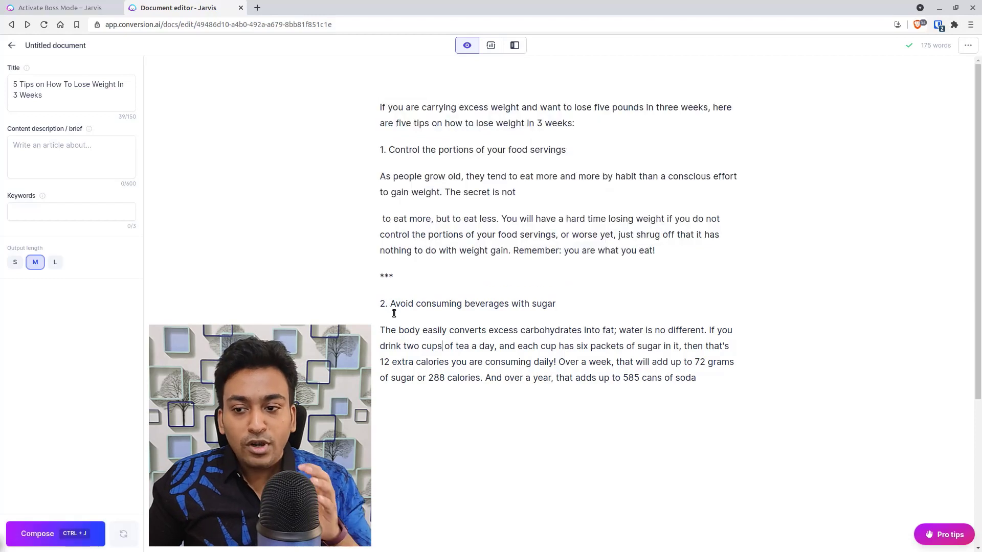
left_click_drag(379, 307, 716, 377)
- Compose more text on a new line after the second tip's paragraph, and highlight everything below the *** marker
left_click(714, 377)
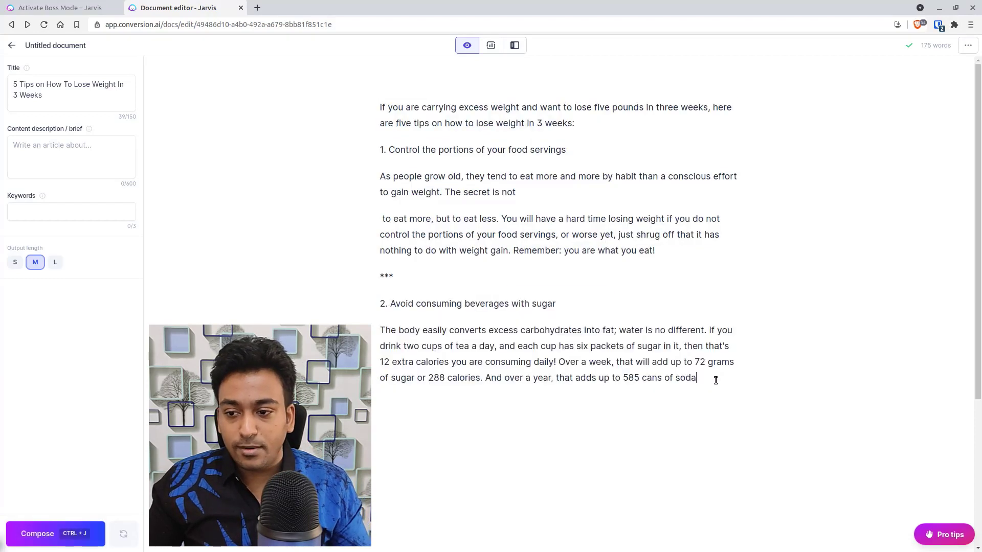
key("Return")
left_click(79, 530)
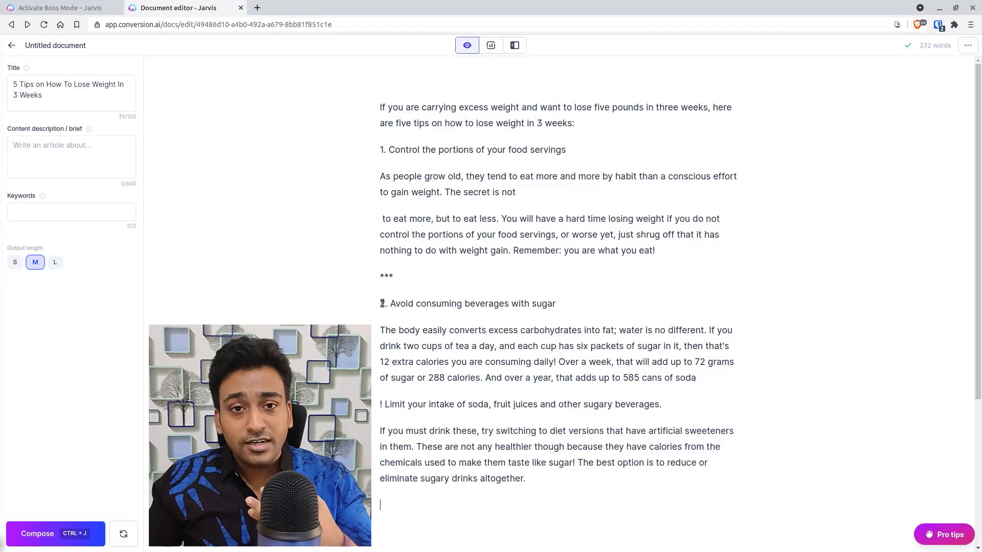
left_click_drag(381, 303, 548, 479)
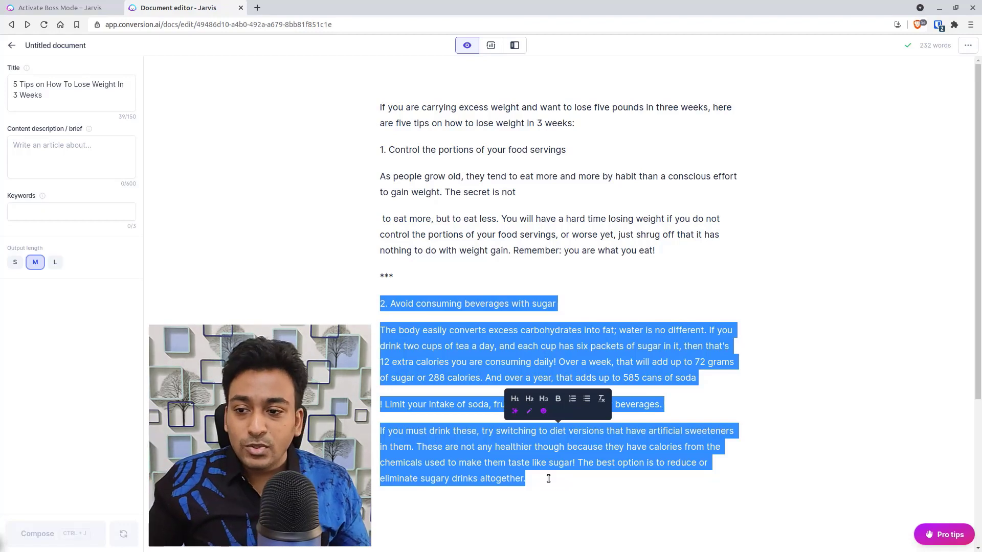
- Remove the *** marker and its line from between the first and second tips
left_click_drag(400, 274, 366, 275)
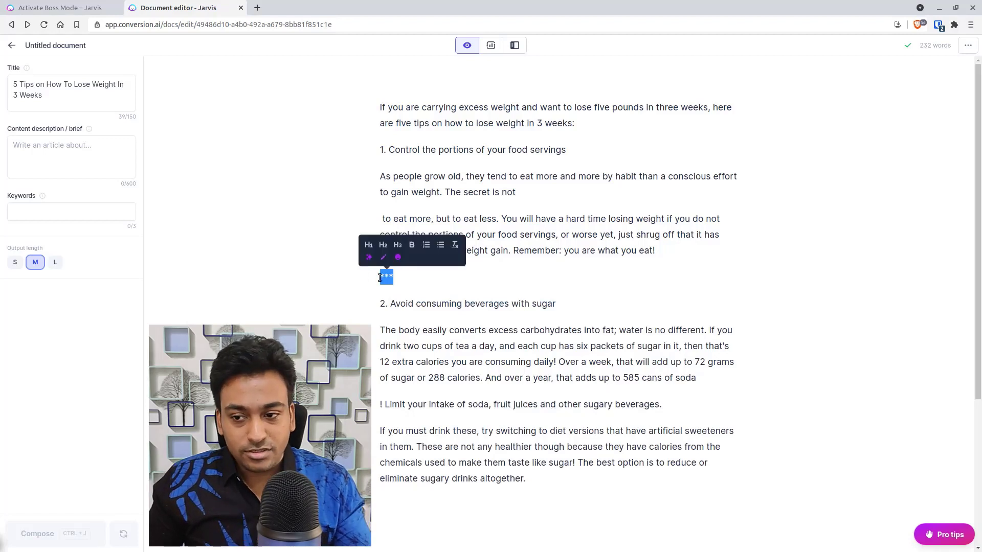
key("BackSpace")
key("BackSpace")
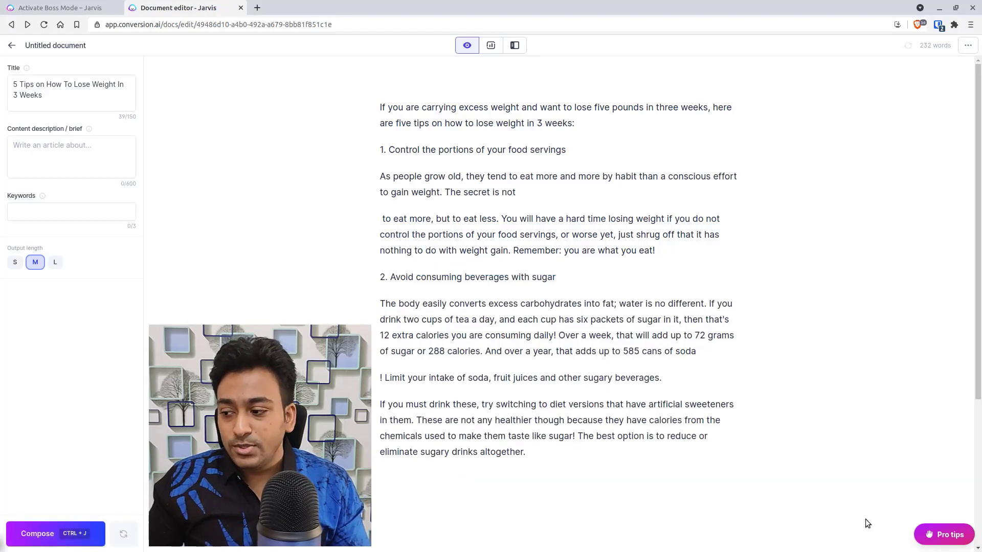
- Review the sub-header shortcode in the pro tips, and format "2. Avoid consuming beverages with sugar" as Heading 2
left_click(943, 534)
scroll(916, 477, "down", 5)
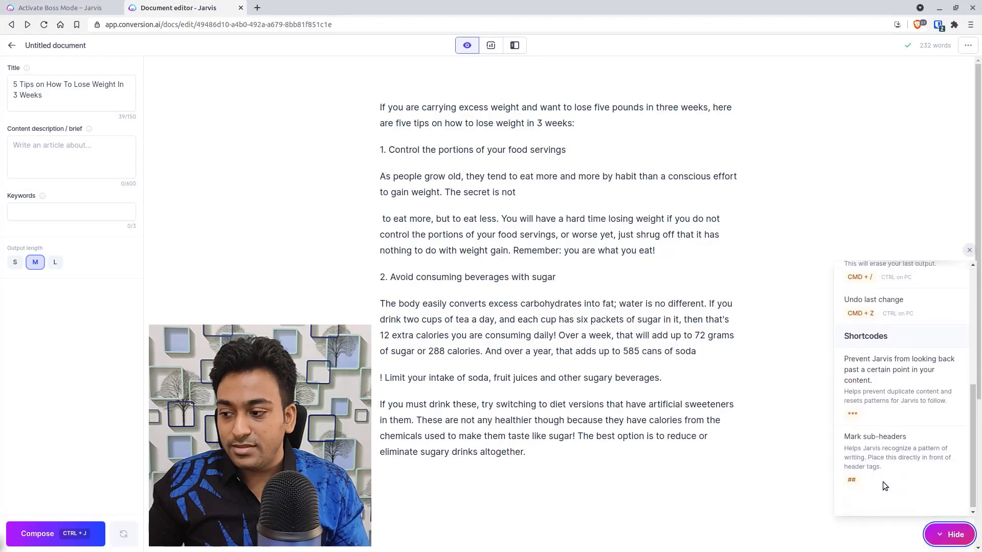
triple_click(435, 279)
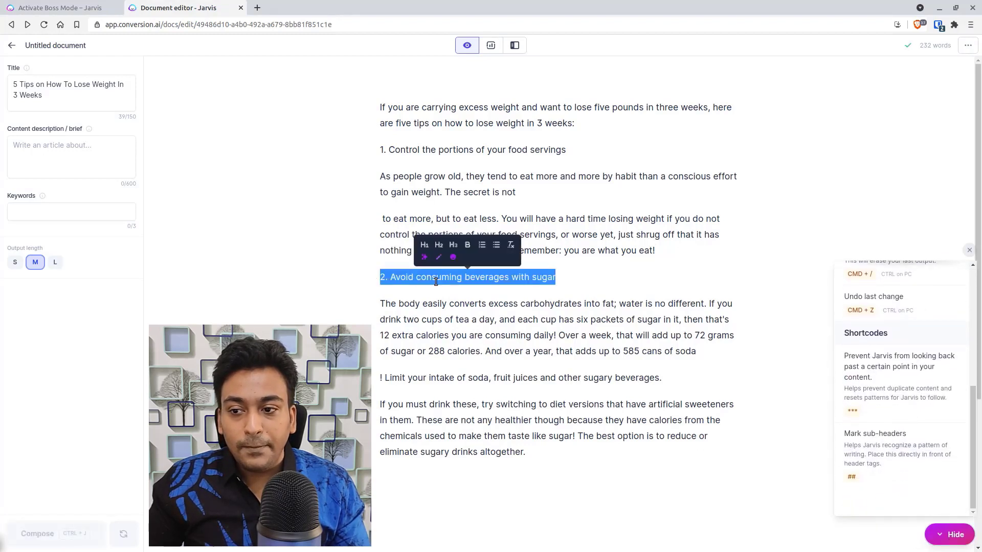
left_click(437, 248)
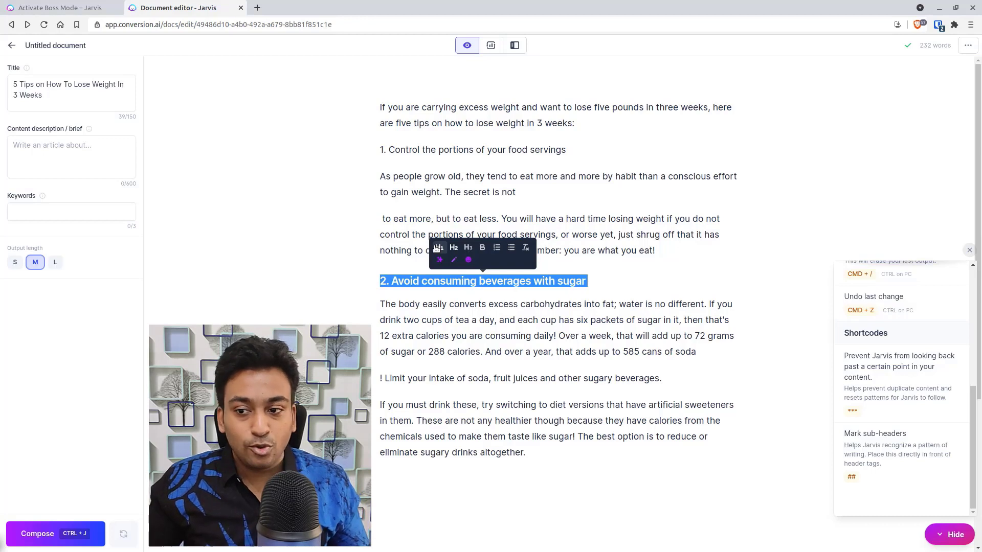
left_click(476, 351)
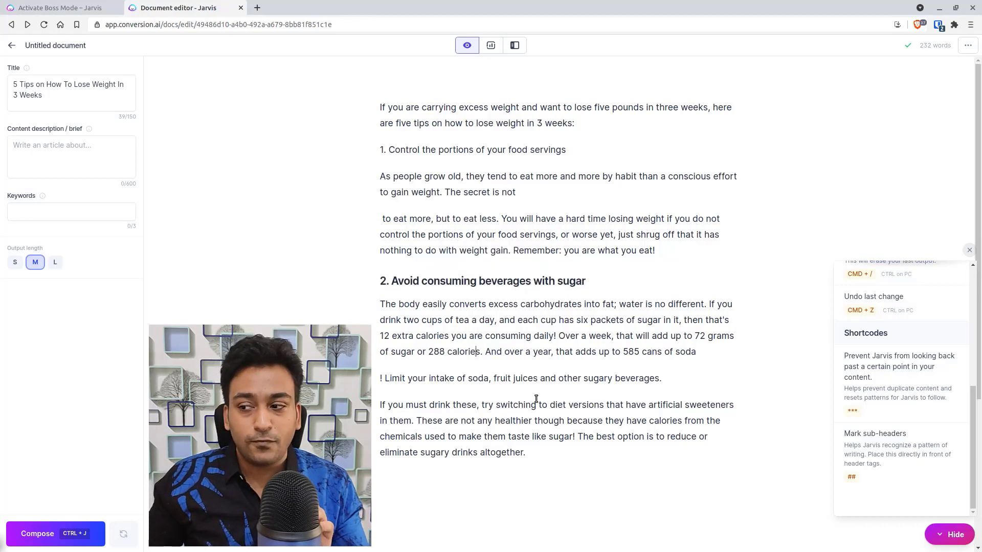
left_click(940, 529)
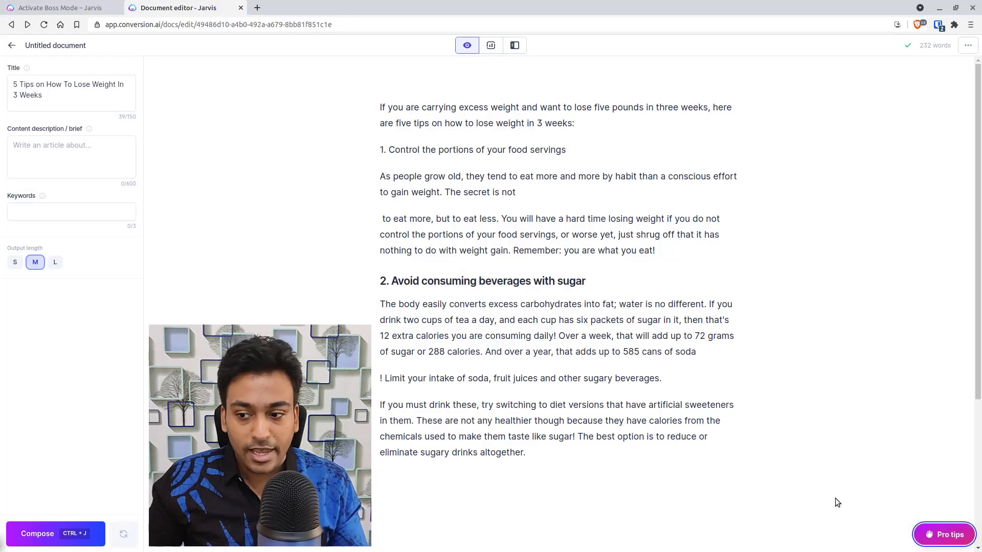
- Delete the whole article text from the document, leaving the title in place
left_click_drag(644, 466, 347, 25)
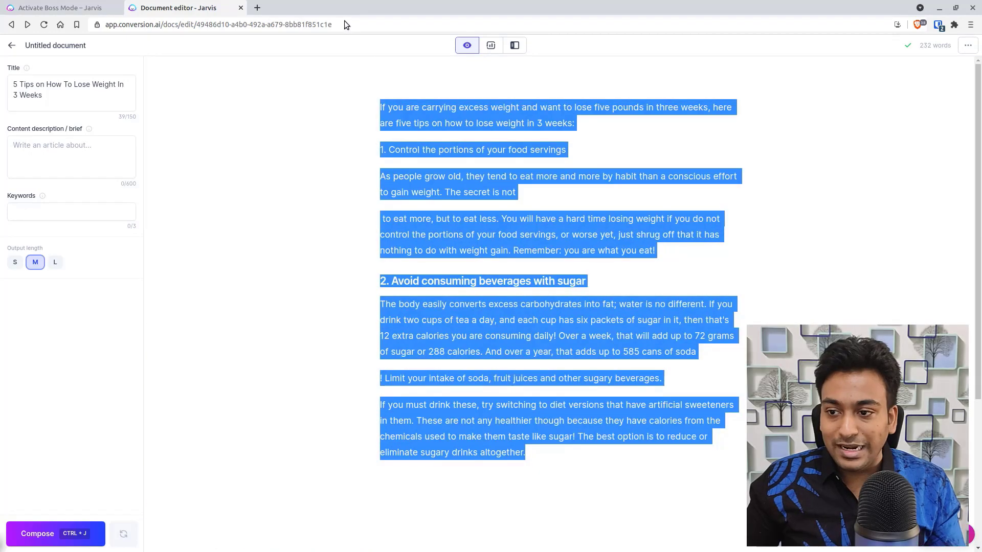
key("BackSpace")
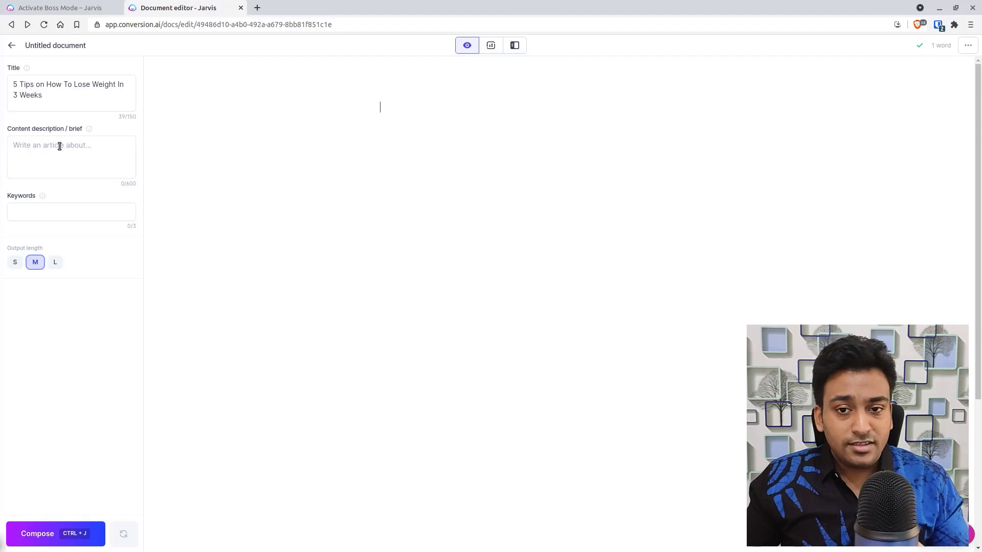
- Write the command "Write me an content brief for 5 Tips on How To Lose Weight In 3 Weeks", copying the topic from the title field
left_click(419, 108)
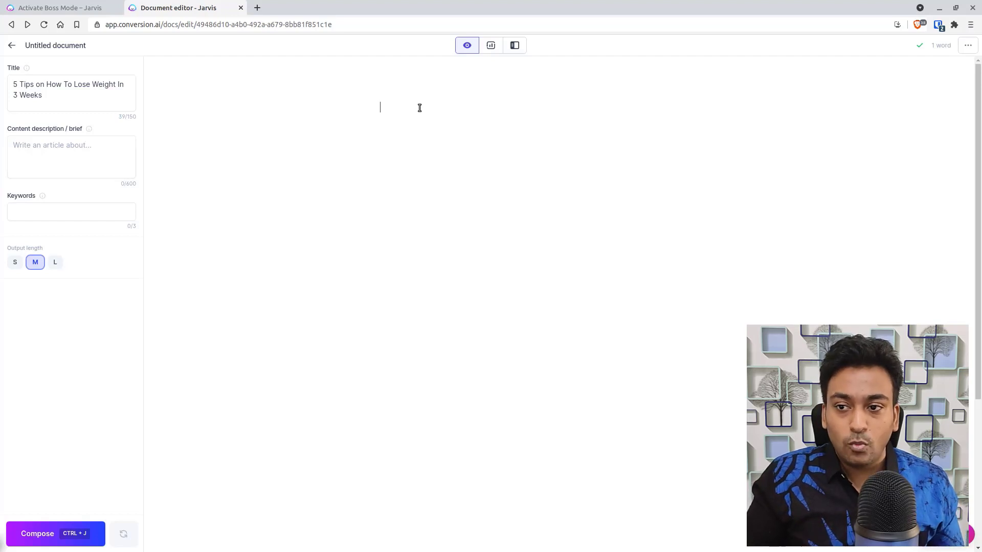
type("Write ")
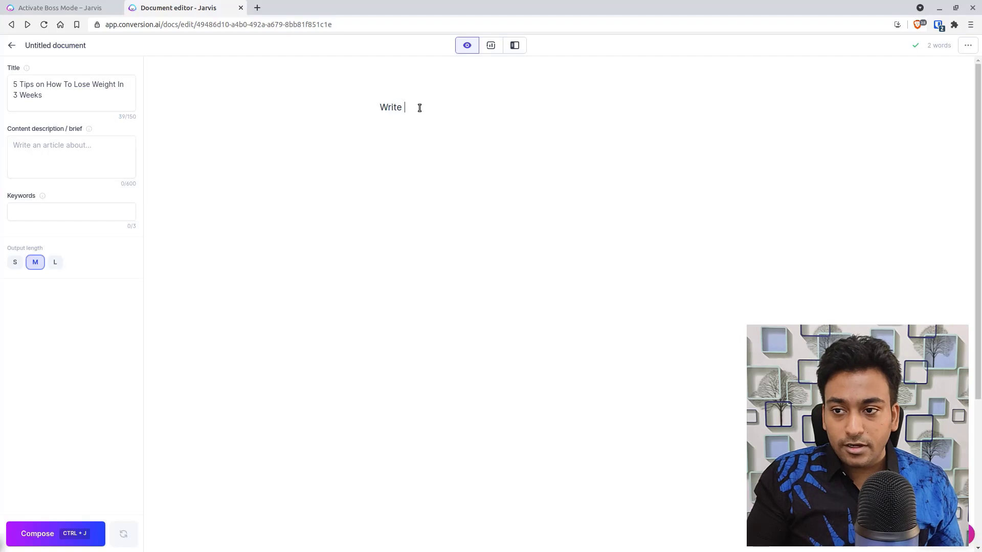
type("m")
key("BackSpace")
type("me")
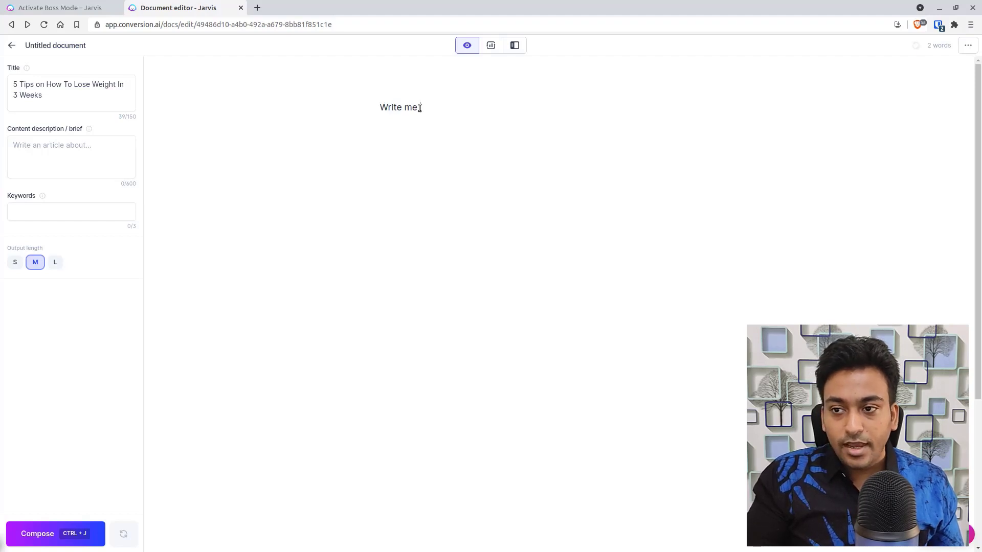
type(" an content ")
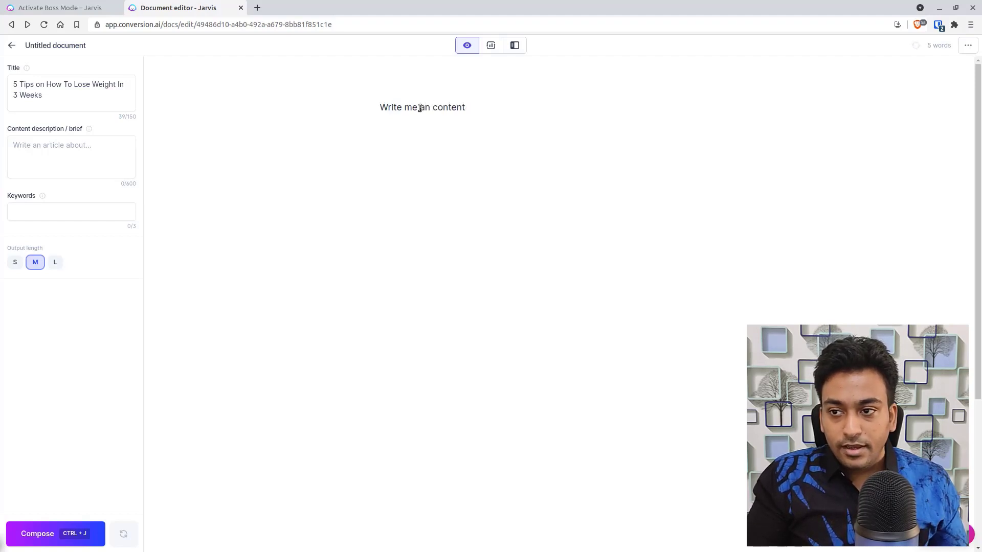
type("brief for")
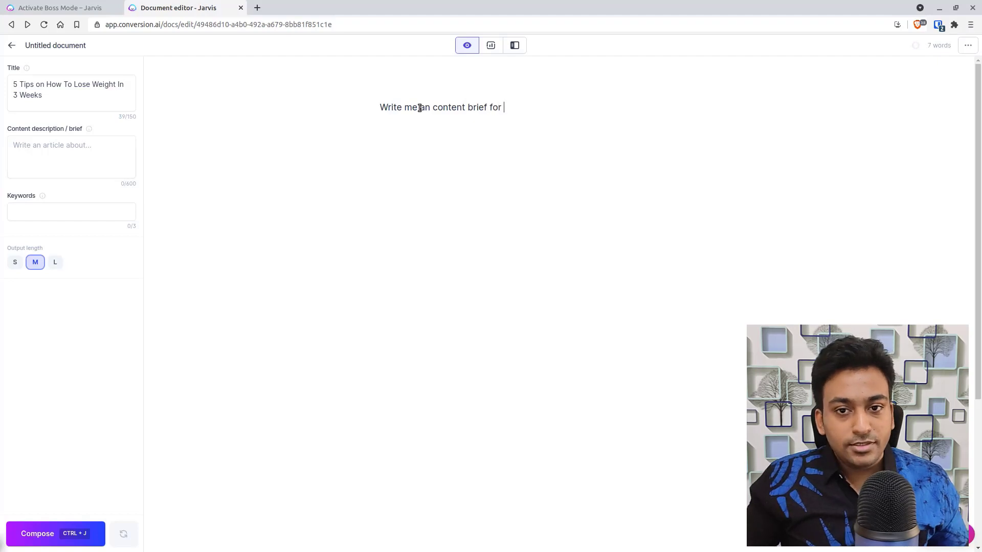
left_click(98, 94)
key("ctrl+a")
key("ctrl+c")
left_click(519, 107)
key("ctrl+v")
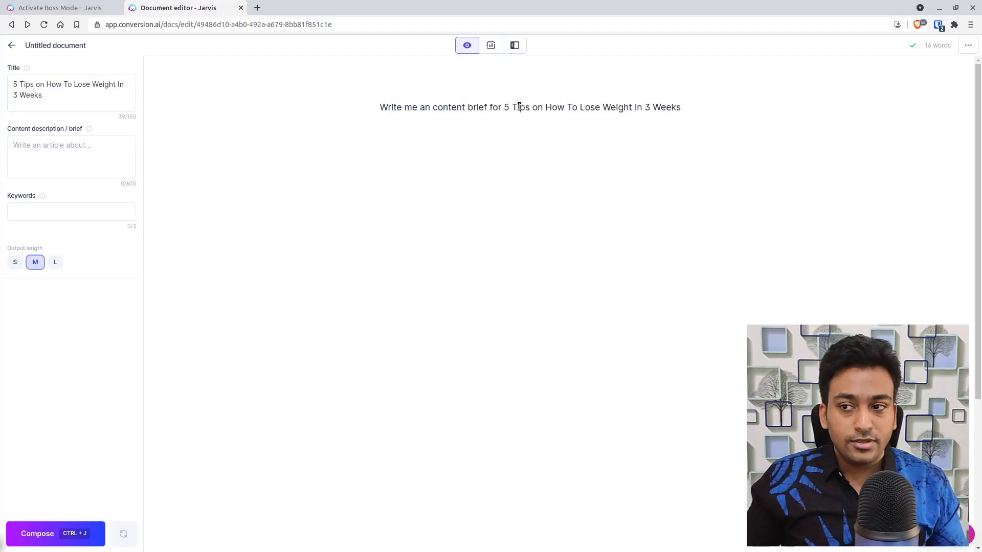
- Insert the title "5 Tips on How To Lose Weight In 3 Weeks" above the command and format it as Heading 1
left_click(369, 103)
key("Return")
key("Up")
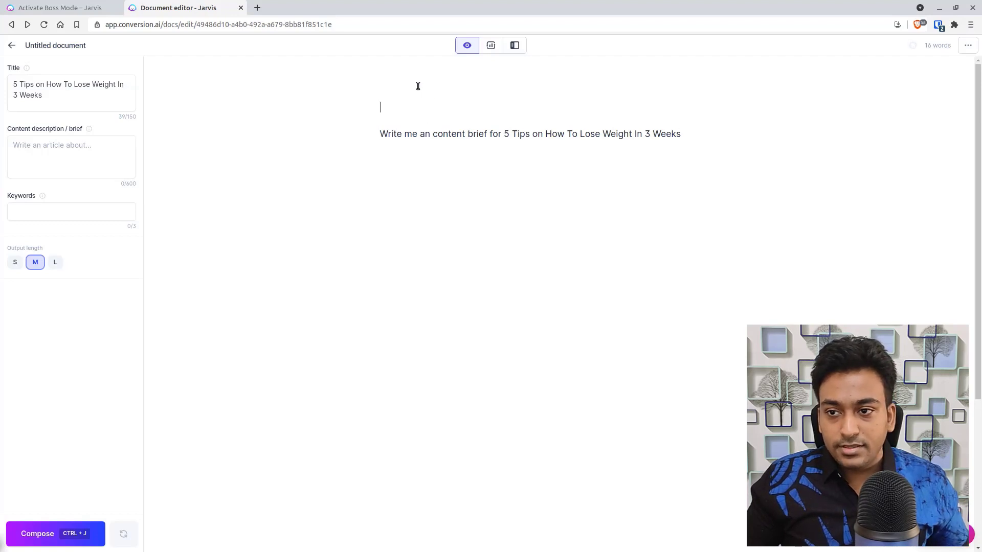
key("ctrl+v")
key("Return")
triple_click(492, 107)
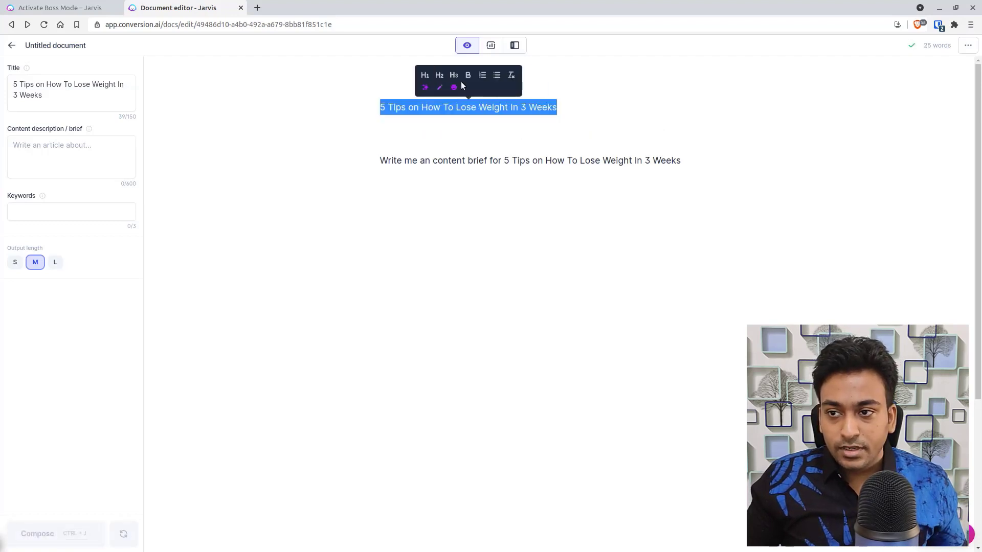
left_click(424, 75)
- Write the command "Write a content brief for above text" on the line directly below the heading
left_click(437, 123)
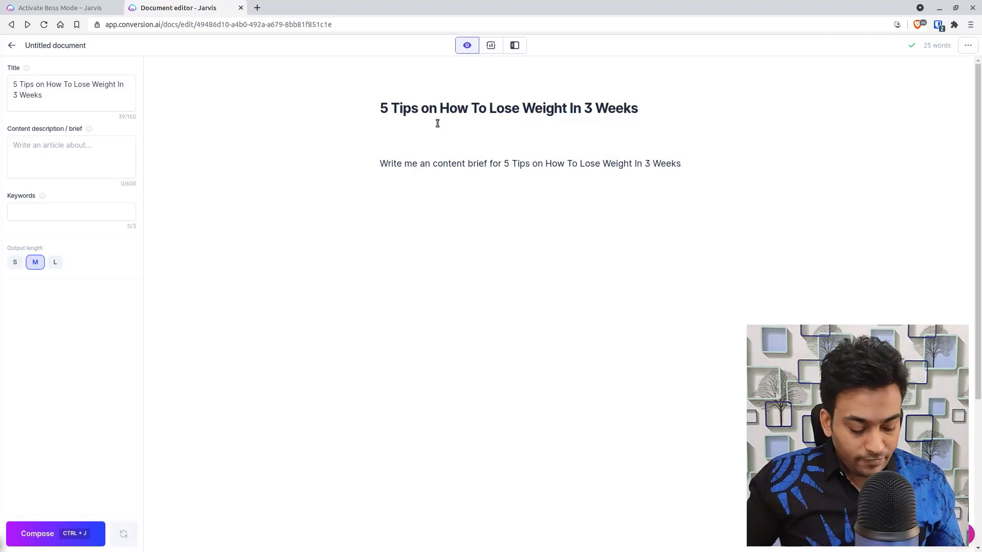
type("Write m")
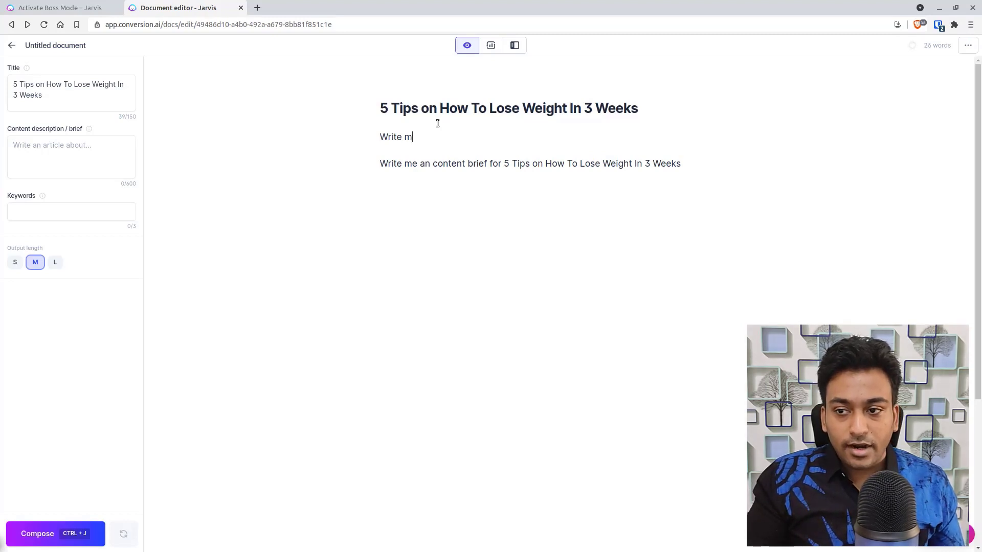
type("e an")
key("BackSpace")
key("BackSpace")
key("BackSpace")
key("BackSpace")
key("BackSpace")
key("BackSpace")
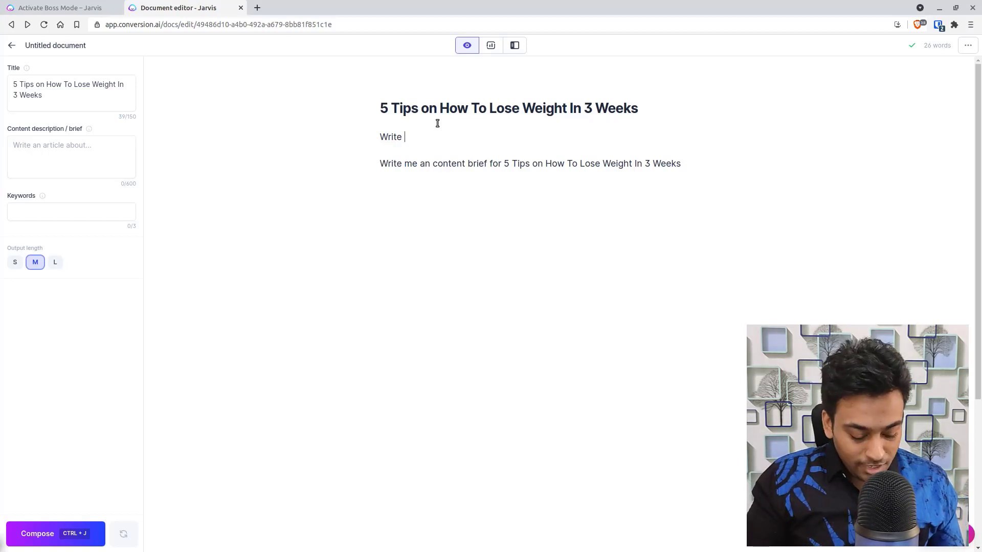
type("an co")
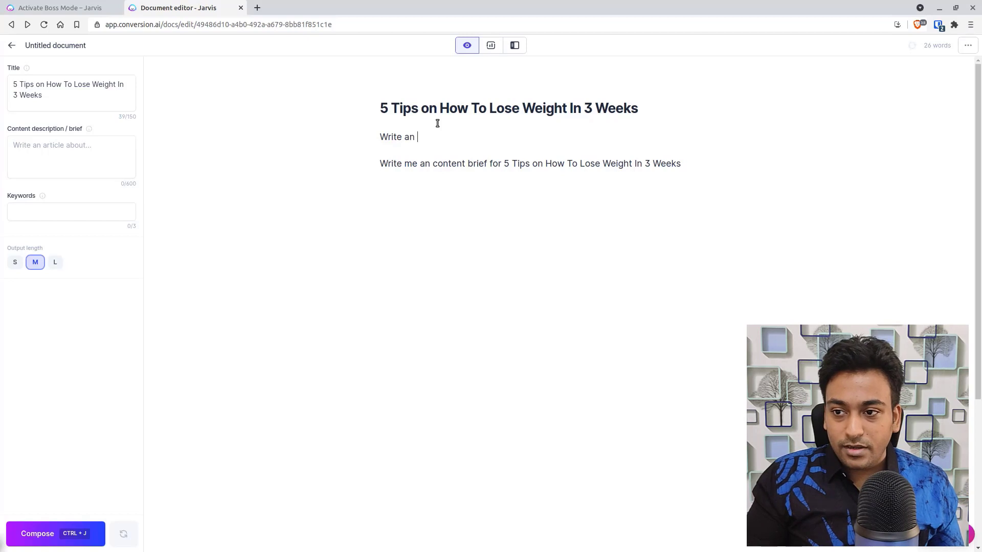
key("BackSpace")
key("BackSpace")
type("co")
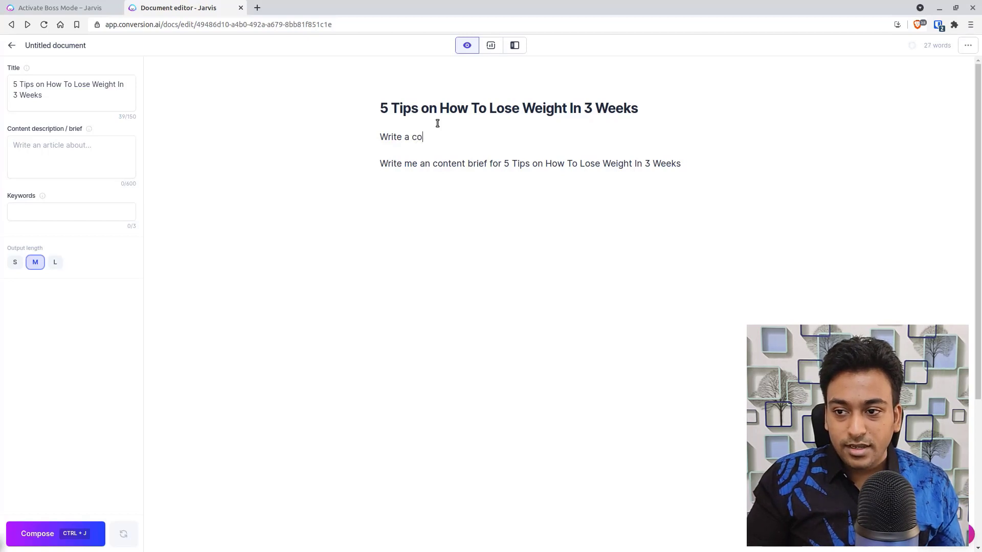
type("ntent brief f")
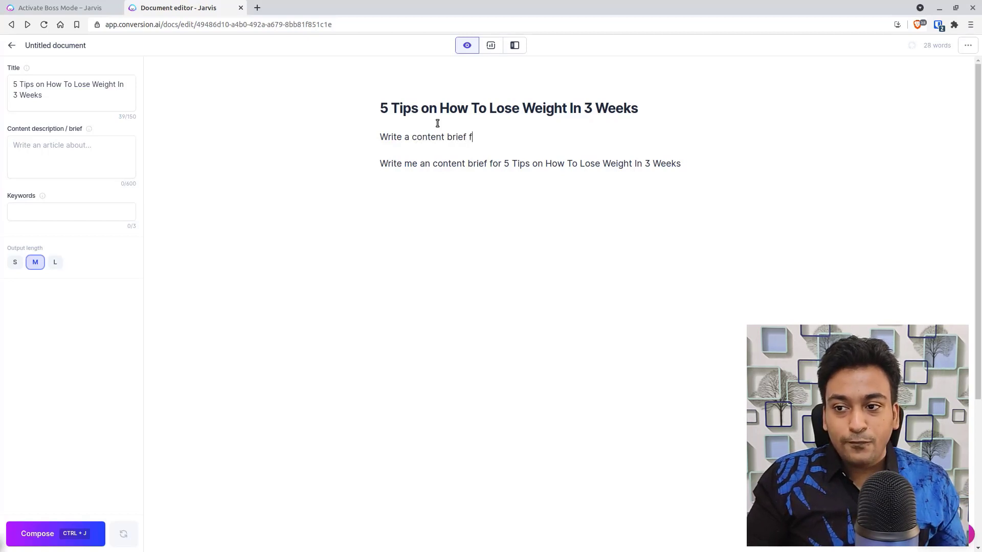
type("or abov te")
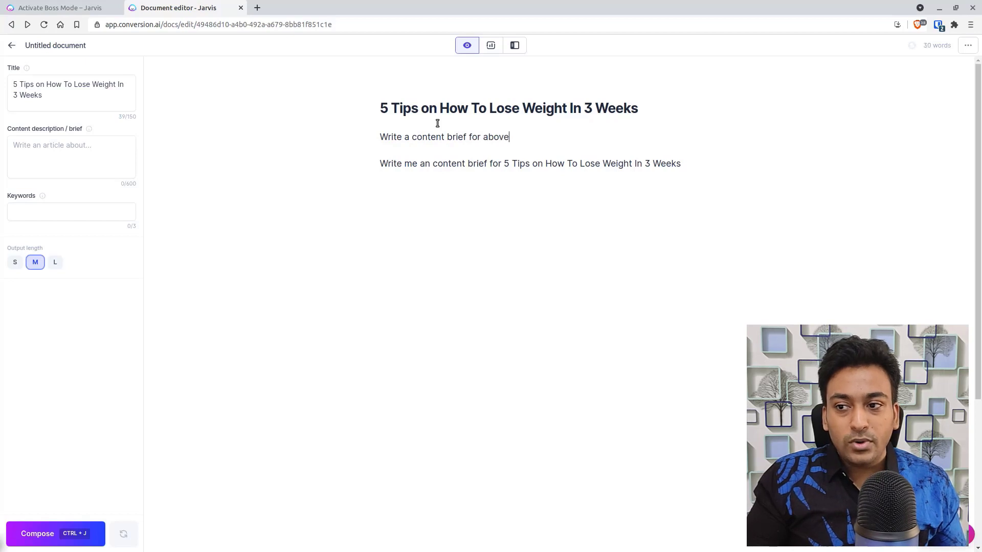
key("BackSpace")
type("tex")
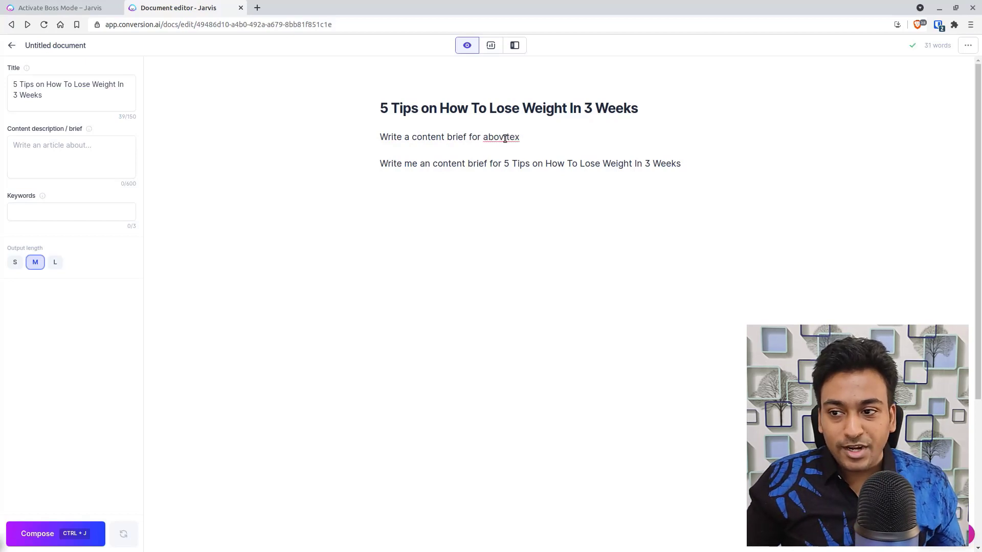
left_click(504, 136)
type("e")
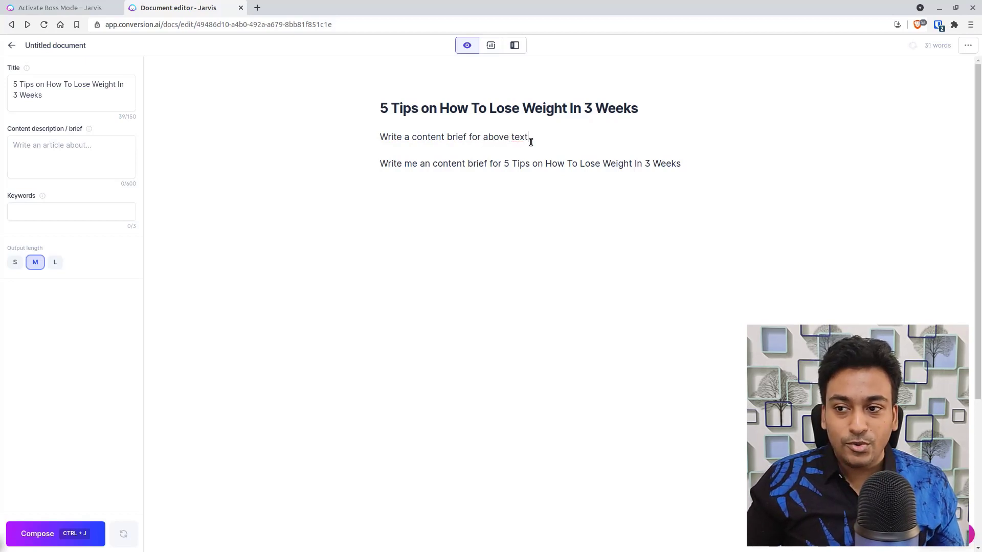
- Compare the two content brief commands and the heading by highlighting each of them
left_click_drag(527, 136, 367, 130)
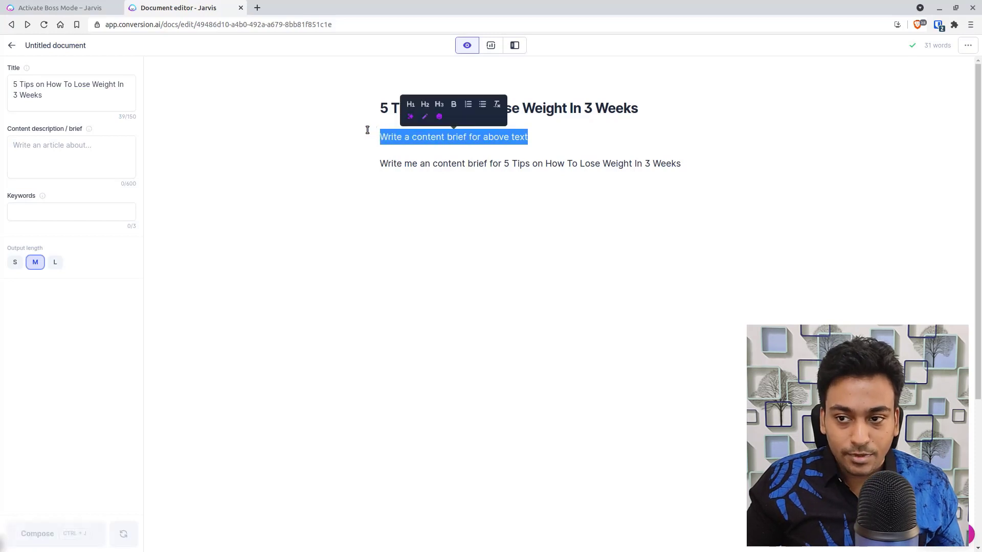
left_click(384, 132)
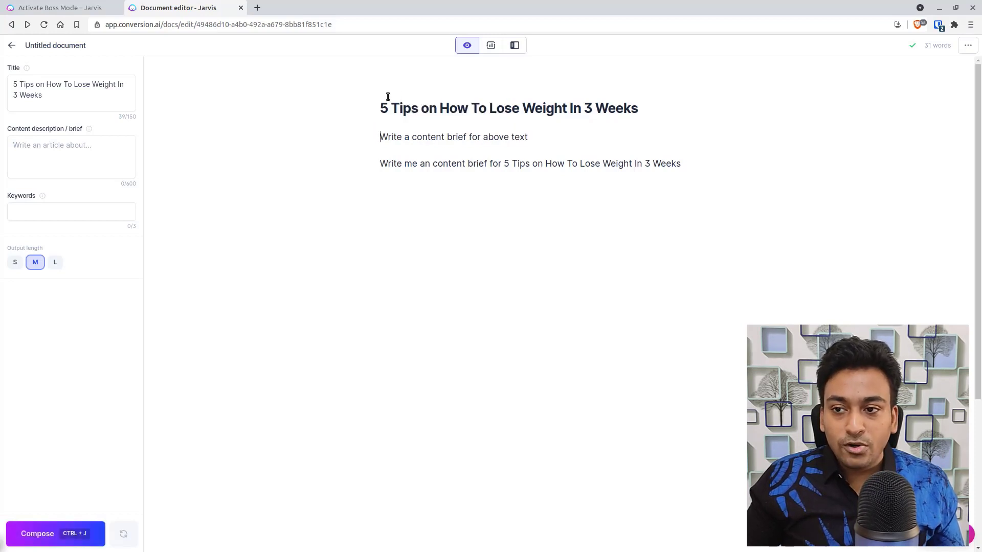
left_click_drag(379, 99, 675, 101)
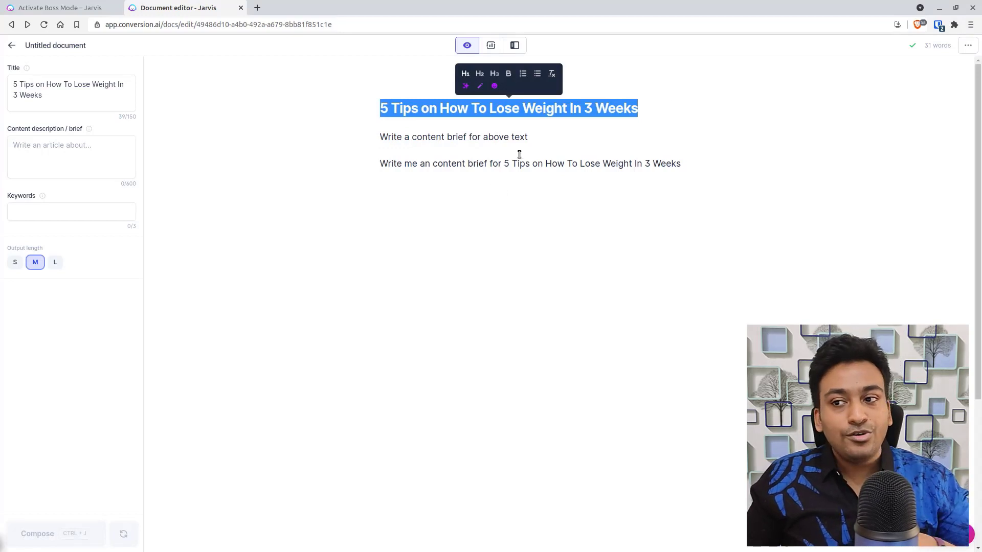
left_click(553, 136)
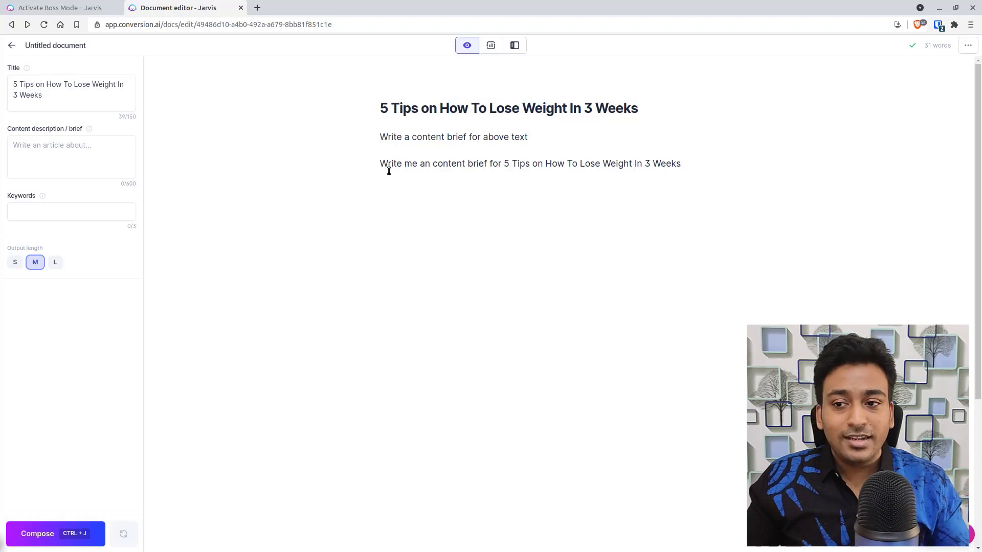
left_click_drag(381, 163, 750, 160)
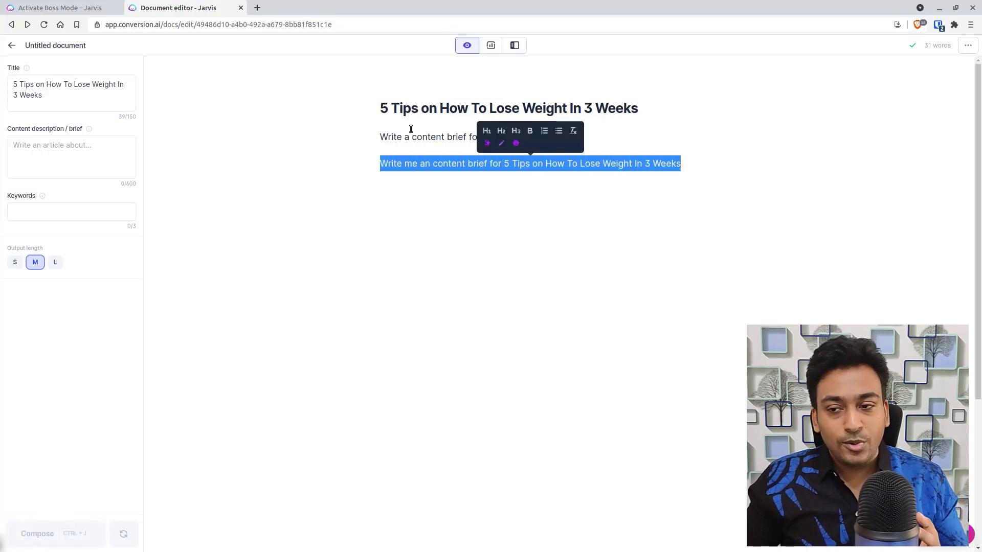
left_click_drag(378, 164, 684, 163)
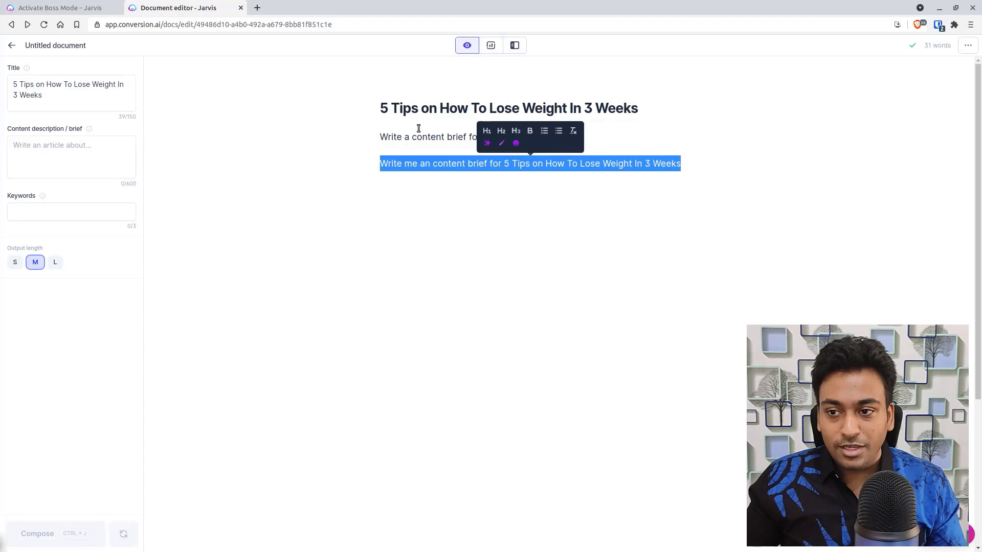
- Add three blank lines after the "above text" command to separate it from the full-title command
left_click(399, 150)
left_click(545, 131)
key("Return")
key("Return")
key("Return")
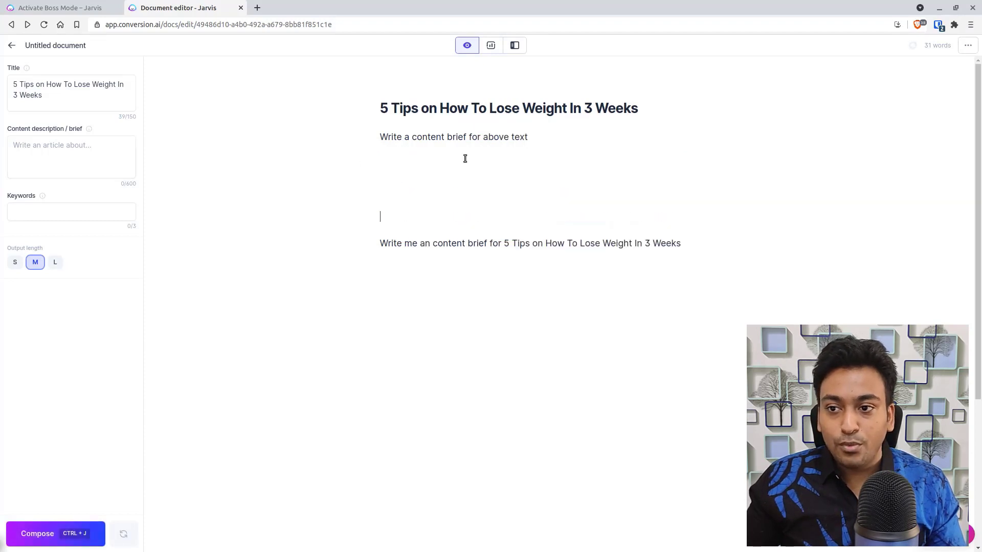
- Run the "Write a content brief for above text" command
double_click(446, 132)
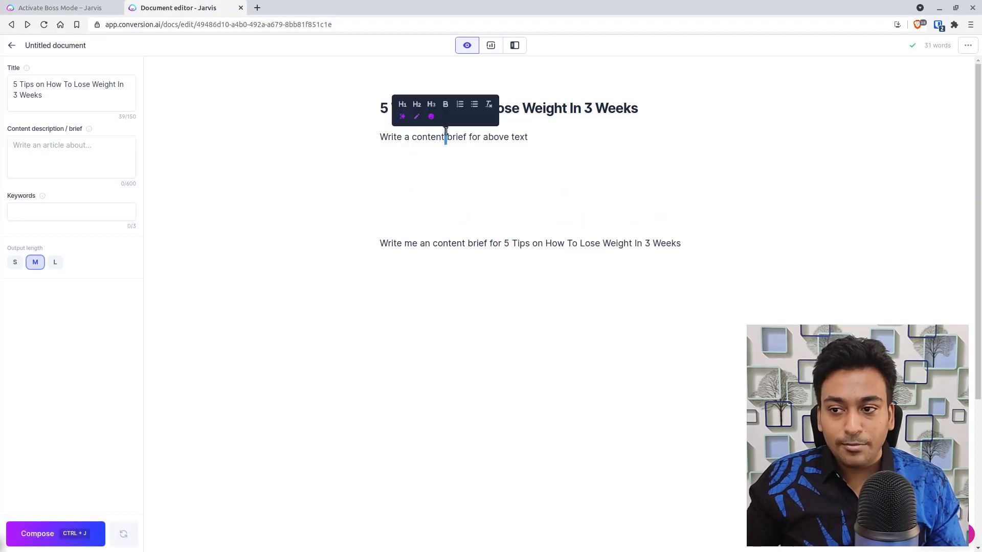
triple_click(445, 132)
key("ctrl+Return")
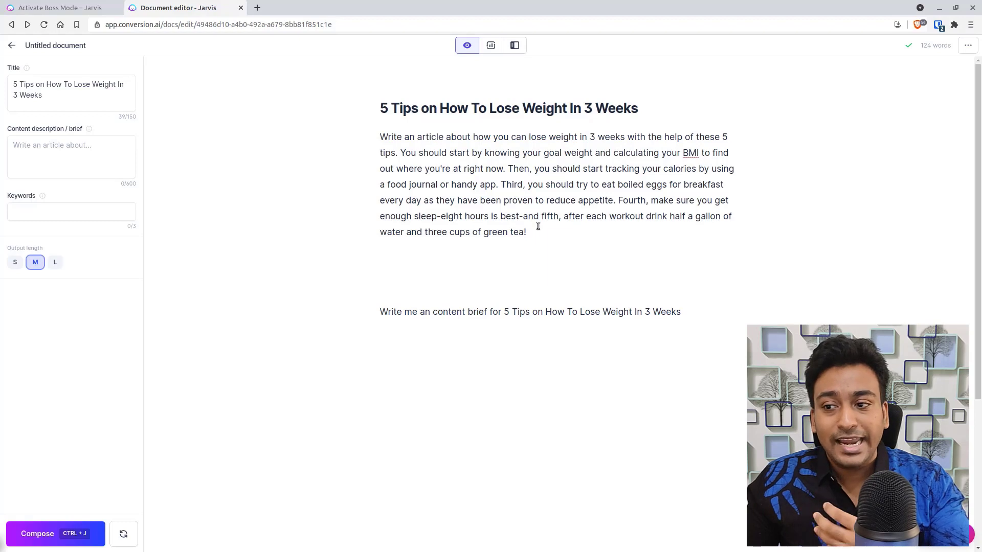
- Copy the generated brief paragraph from the document into the content description
left_click_drag(544, 225, 346, 140)
key("ctrl+c")
left_click(106, 150)
key("ctrl+v")
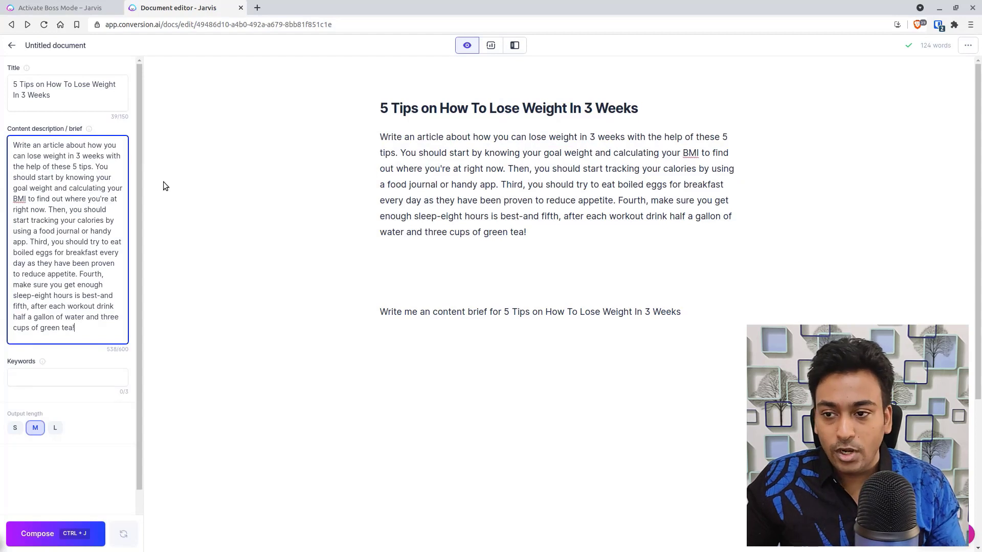
- Run the full-title content brief command and highlight the paragraph it generates
triple_click(420, 312)
key("ctrl+Return")
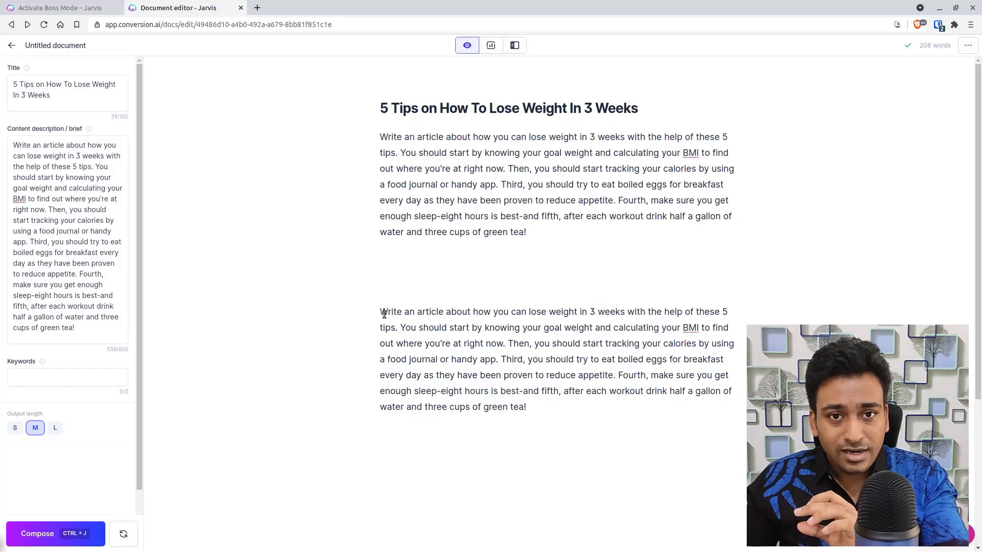
left_click_drag(384, 313, 545, 408)
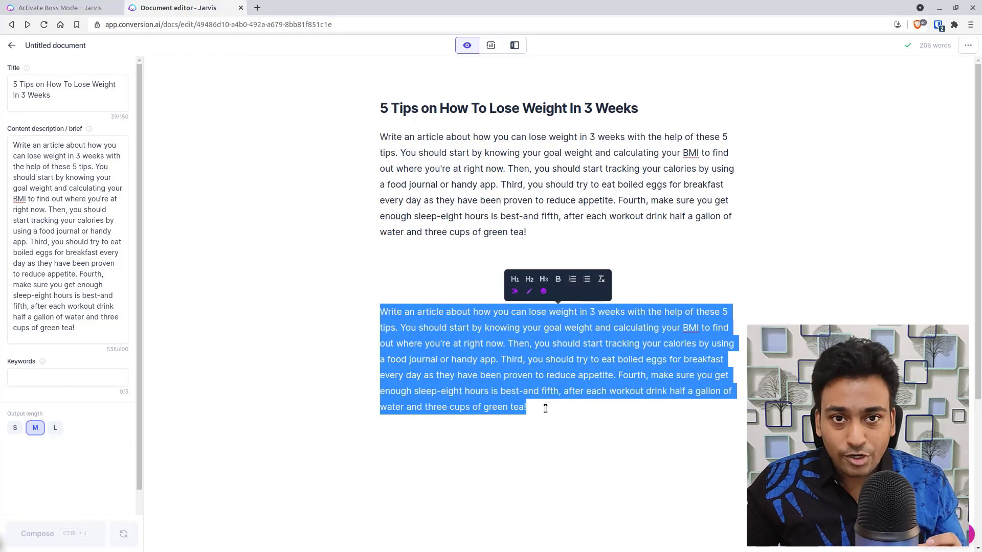
left_click(545, 408)
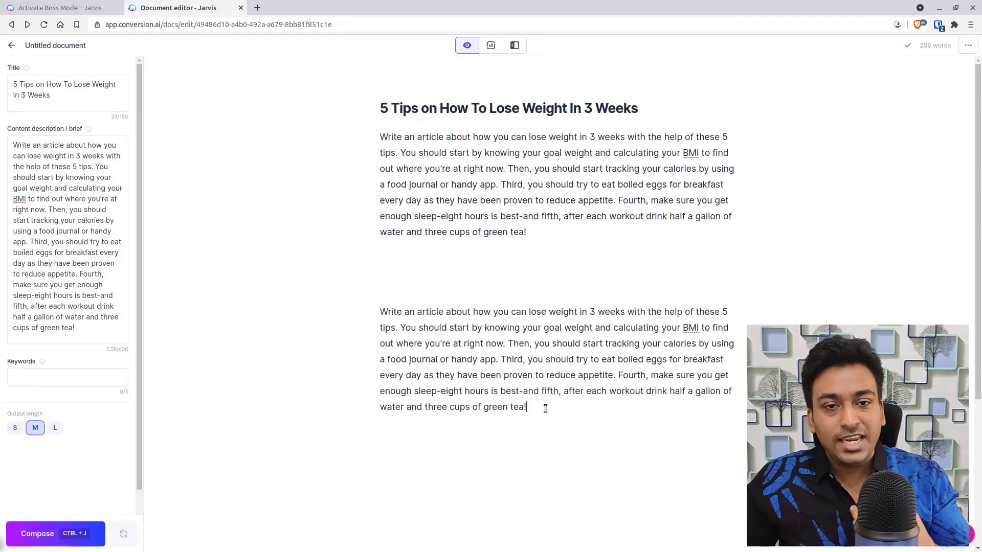
- Delete both generated brief paragraphs and the blank lines between them, keeping the heading
left_click_drag(545, 408, 376, 298)
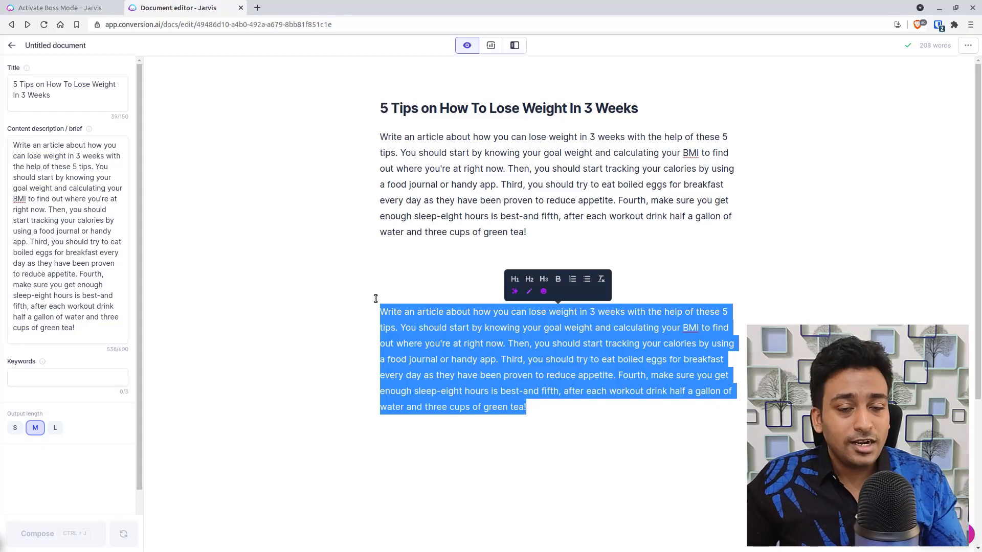
left_click(378, 135, "shift")
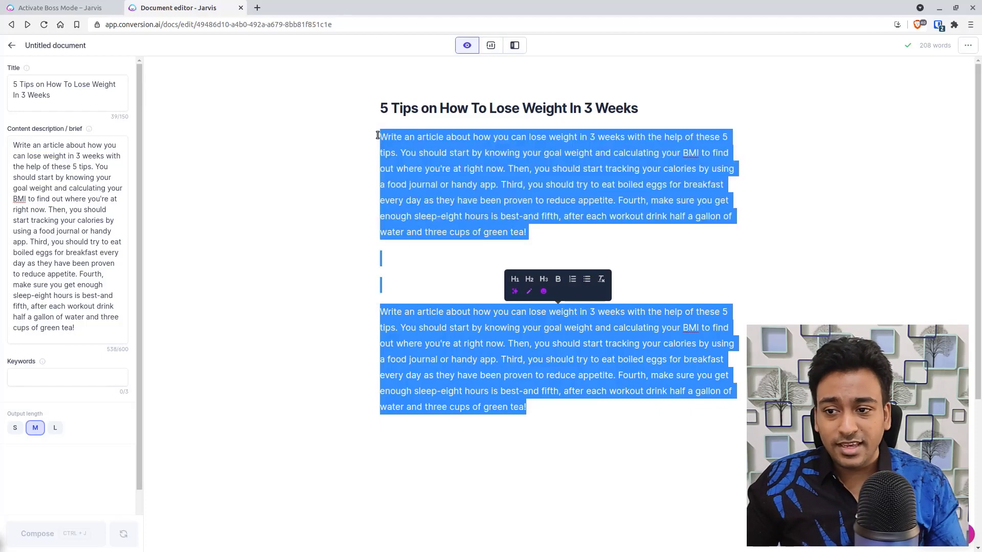
key("BackSpace")
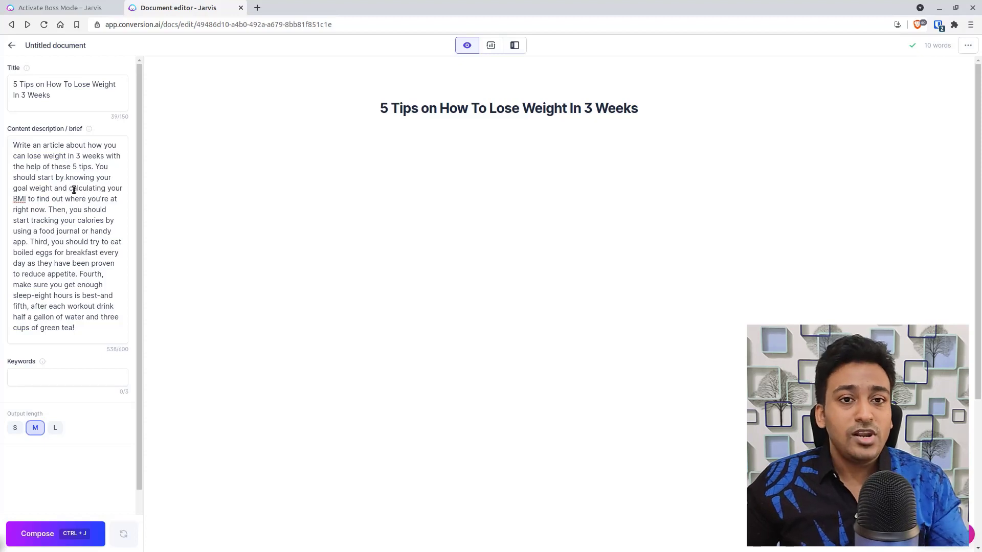
- Add the keywords "lose weight in 3 weeks", "lose weight" and "how to lose weight" to the article
left_click(55, 380)
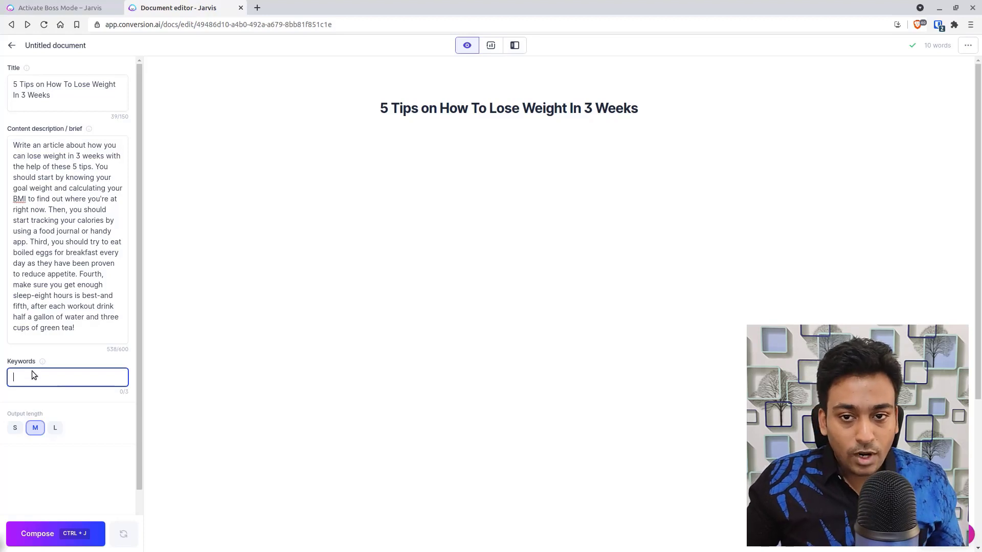
type("los")
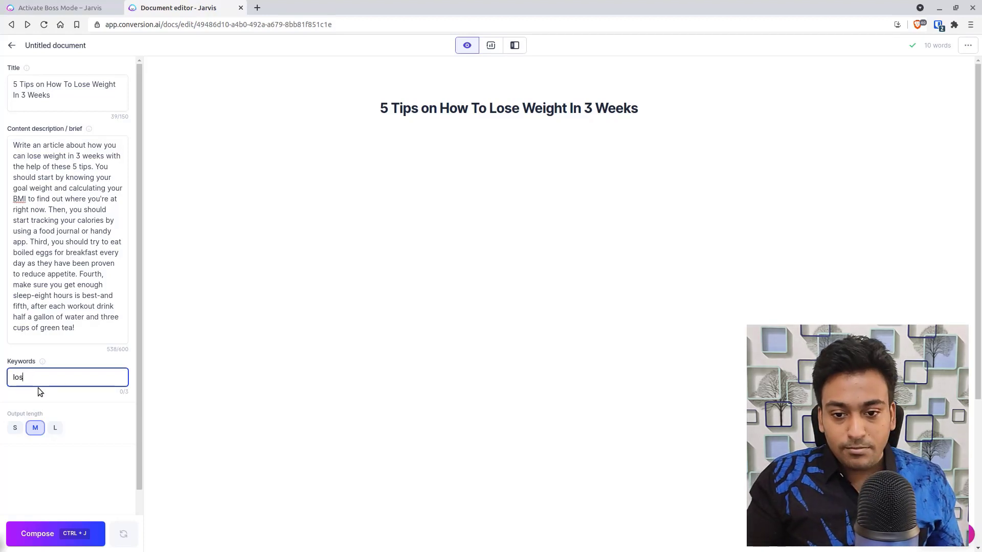
type("e weight in ")
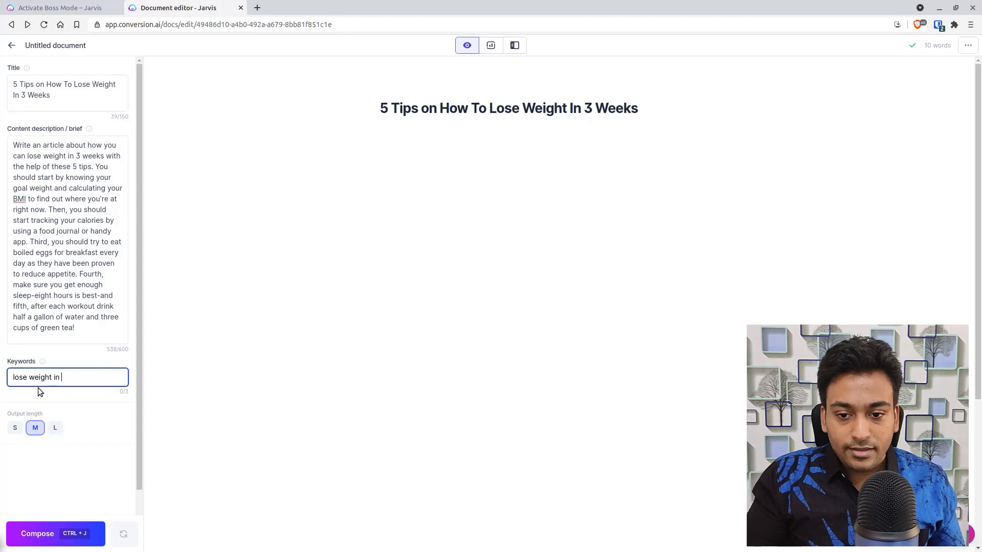
type("3 weeks")
key("Return")
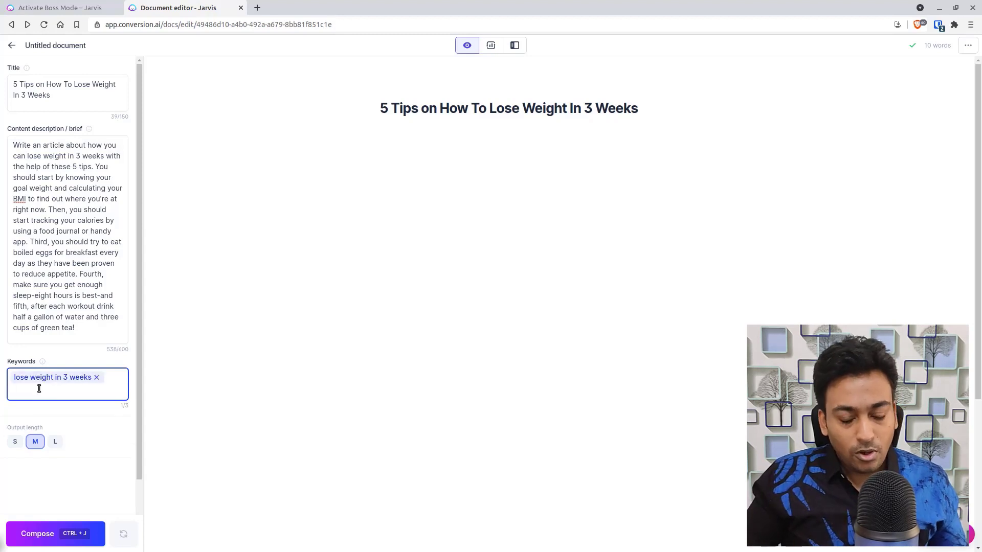
type("lose weight")
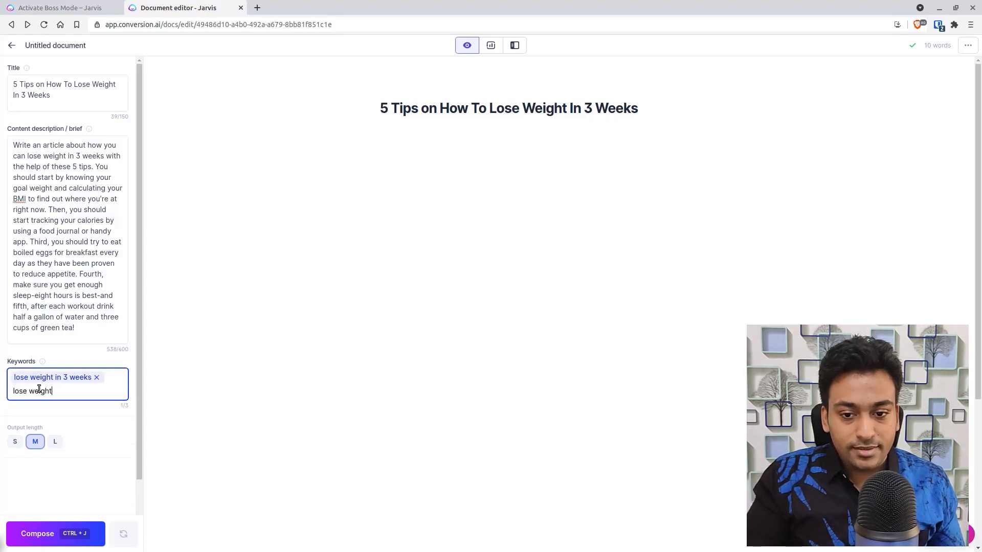
key("Return")
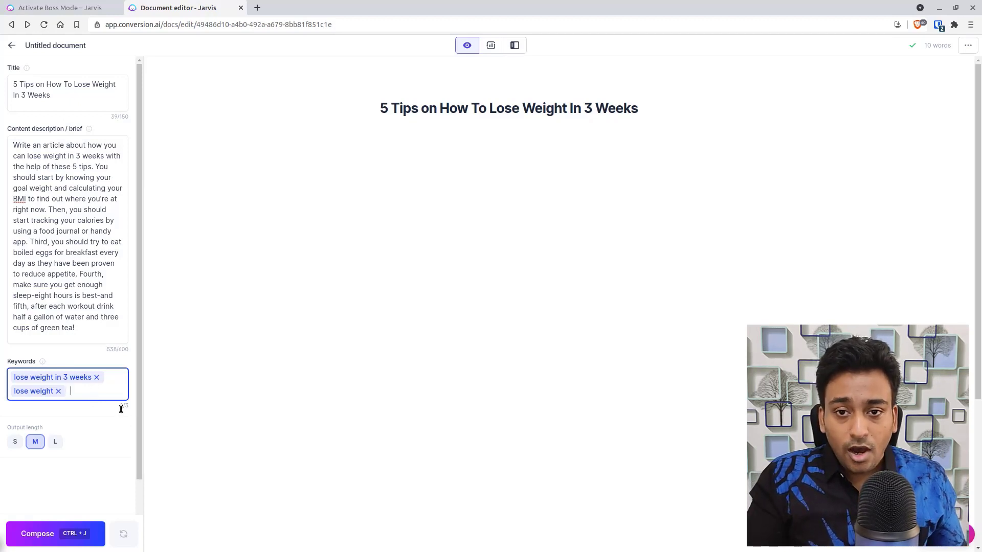
type("how t")
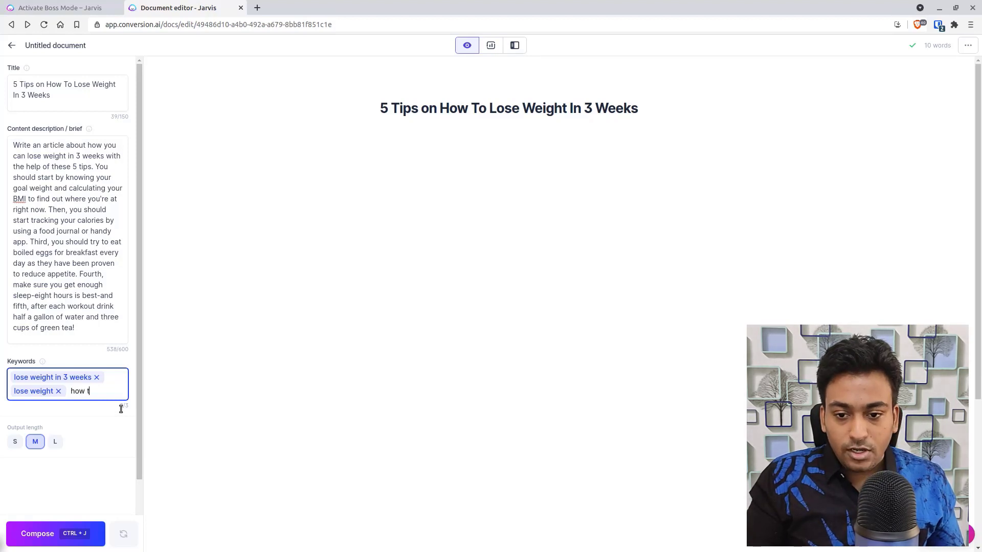
type("o lose weight")
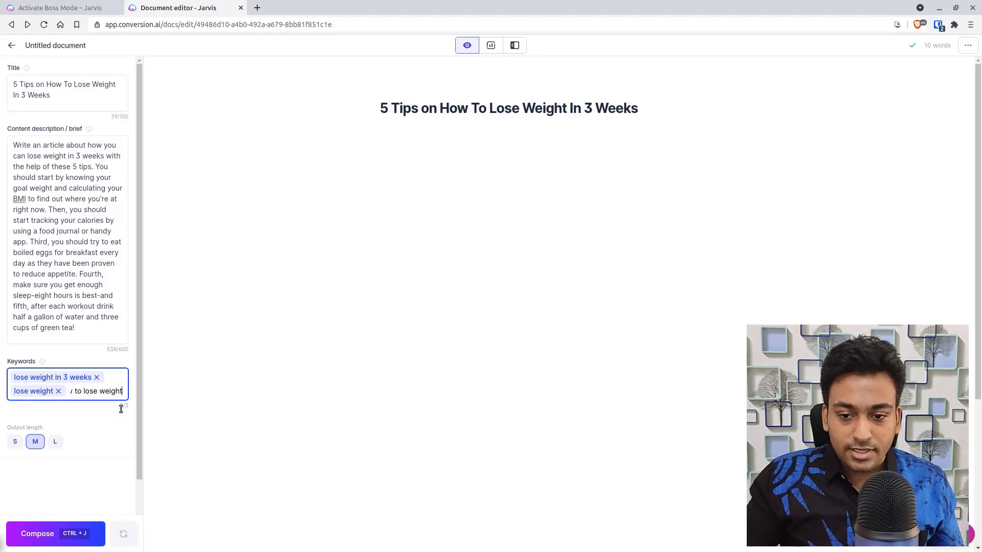
key("Return")
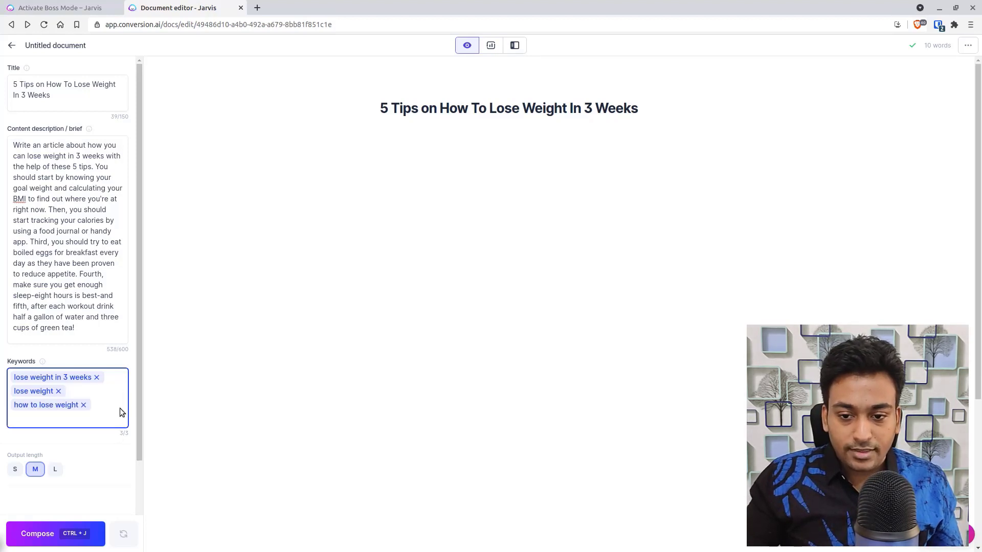
left_click(131, 435)
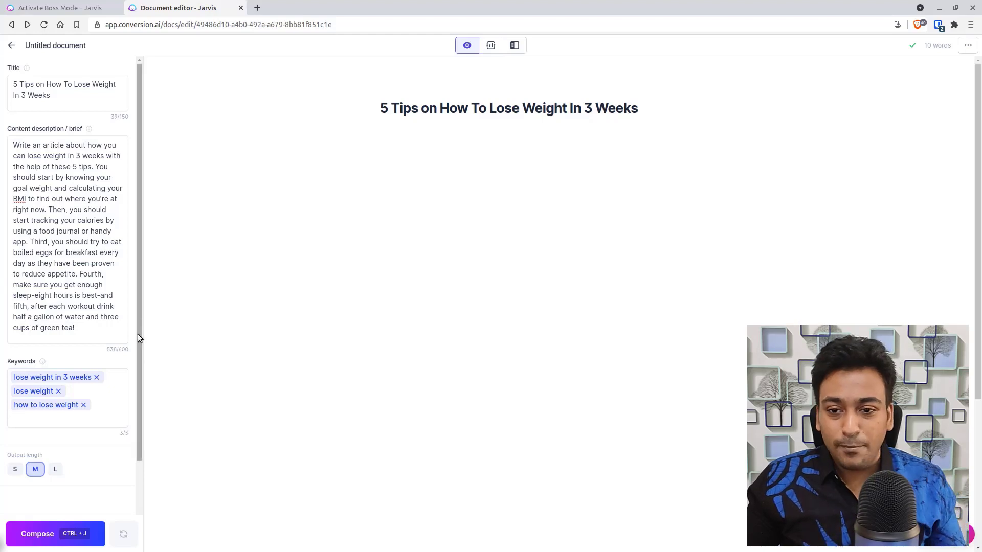
- Switch the output length through L, S and M, and leave it set to L
scroll(137, 276, "down", 2)
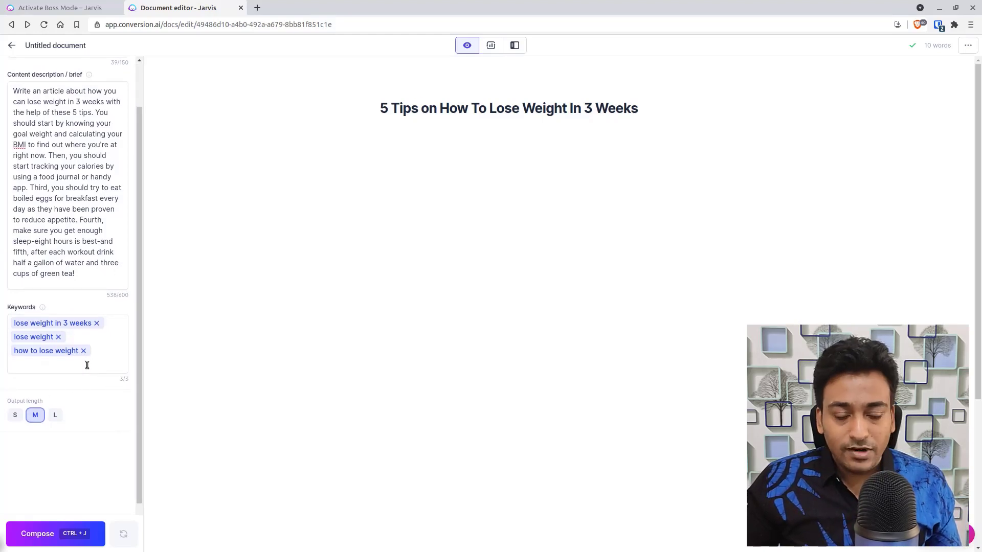
scroll(113, 391, "down", 2)
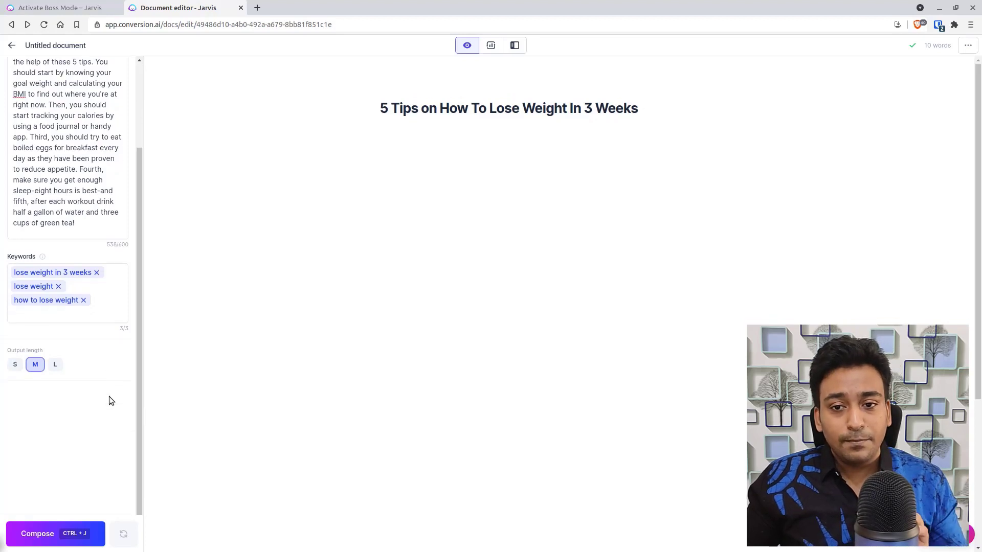
scroll(109, 396, "up", 1)
scroll(109, 397, "up", 2)
scroll(109, 397, "down", 1)
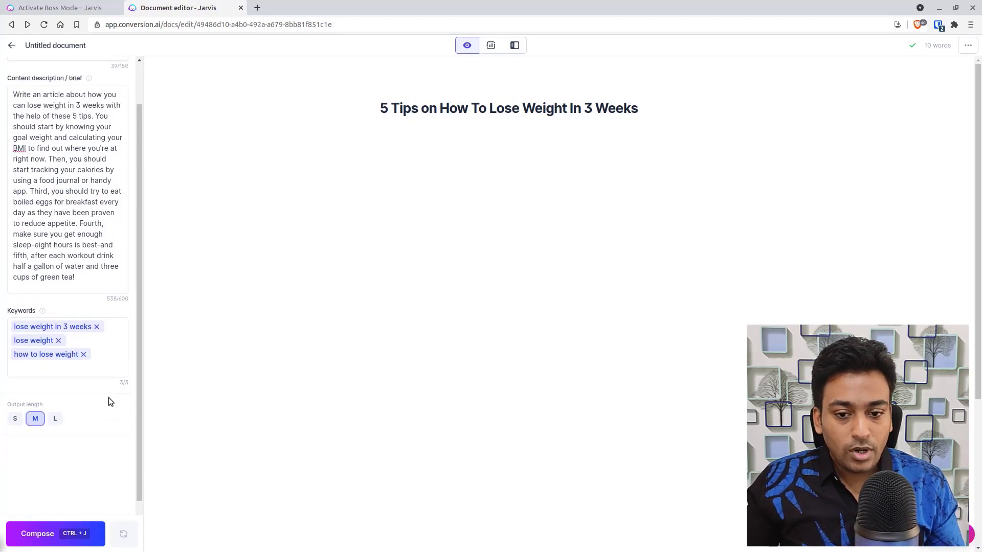
scroll(96, 414, "up", 1)
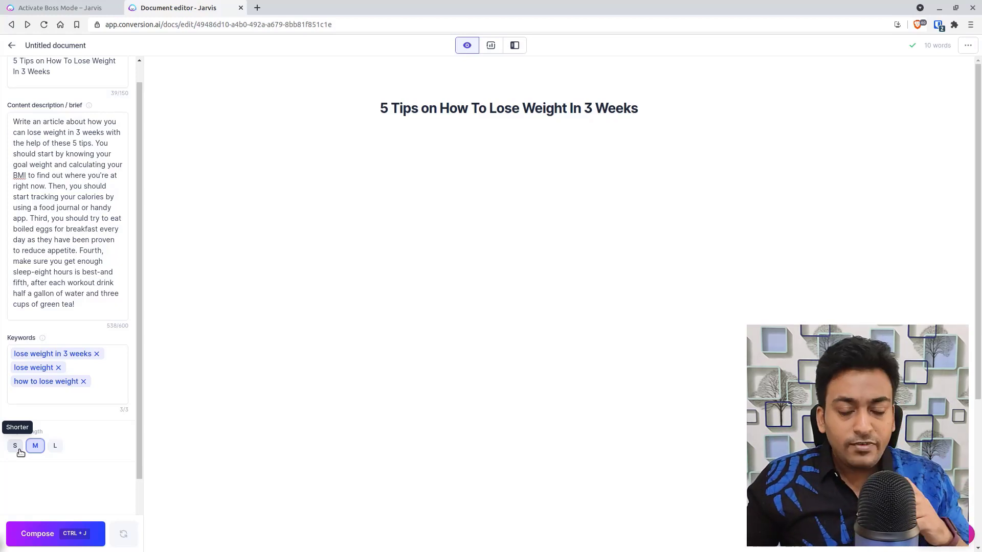
left_click(56, 445)
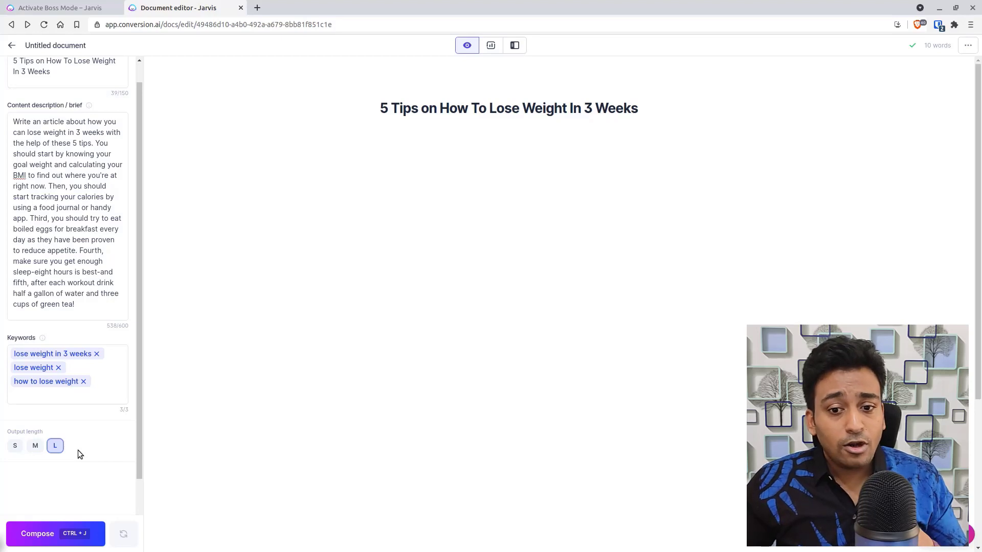
left_click(15, 445)
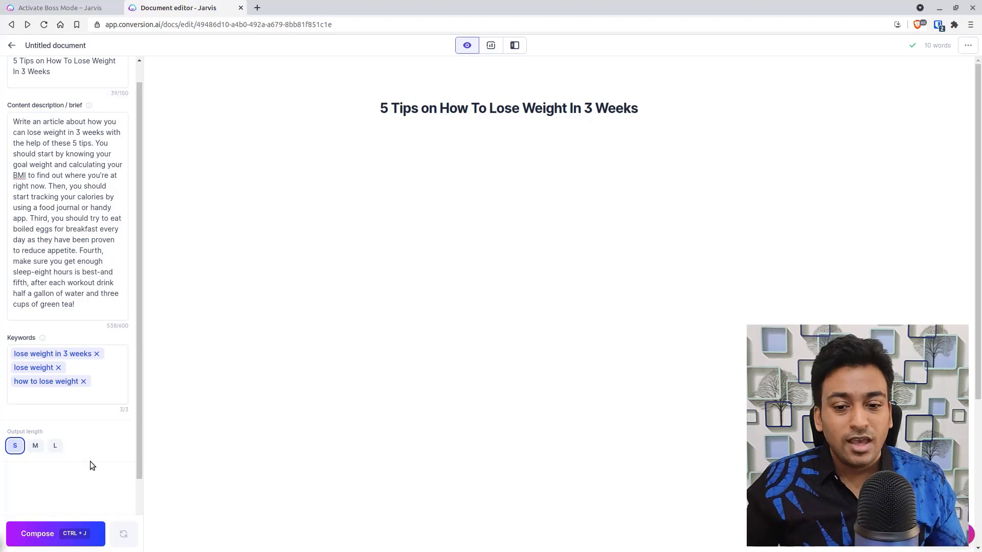
left_click(39, 448)
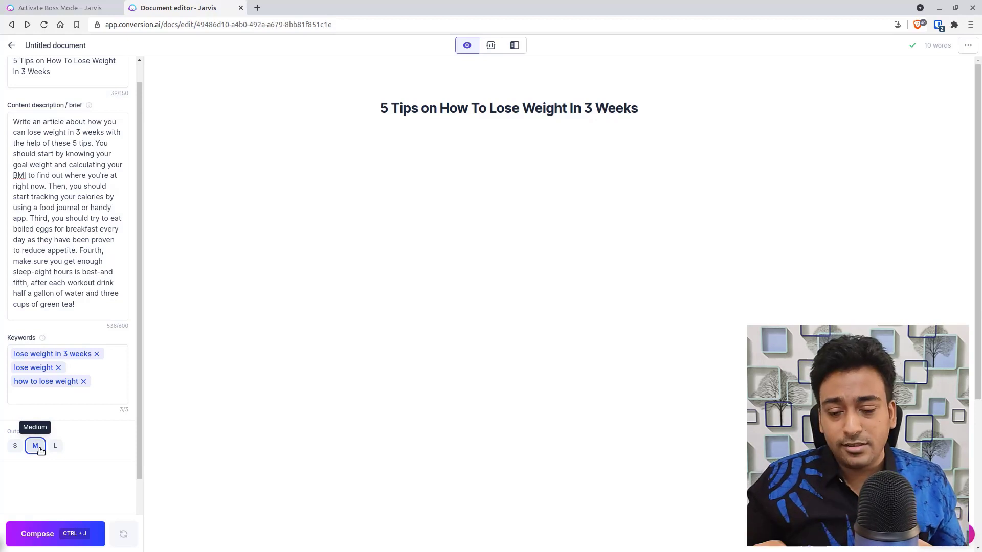
left_click(54, 448)
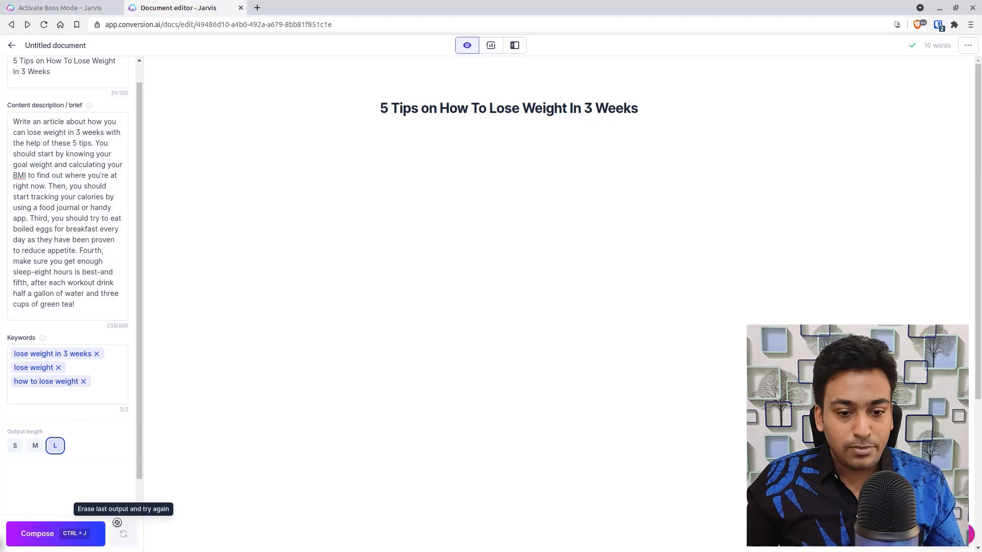
scroll(109, 495, "down", 1)
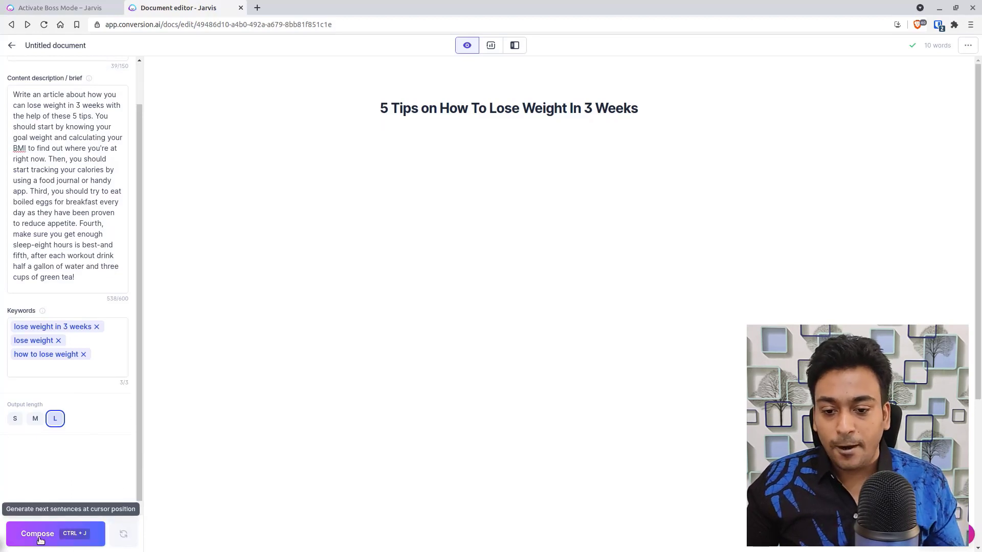
- Write the filler text "sfsfdsdf" a few lines below the heading and "***" directly beneath the heading
left_click(410, 132)
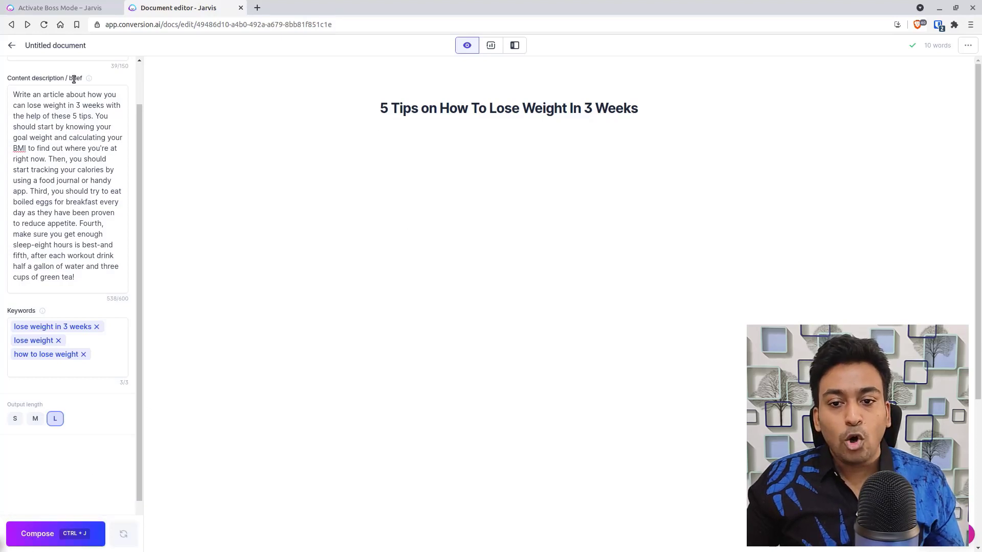
scroll(74, 79, "up", 2)
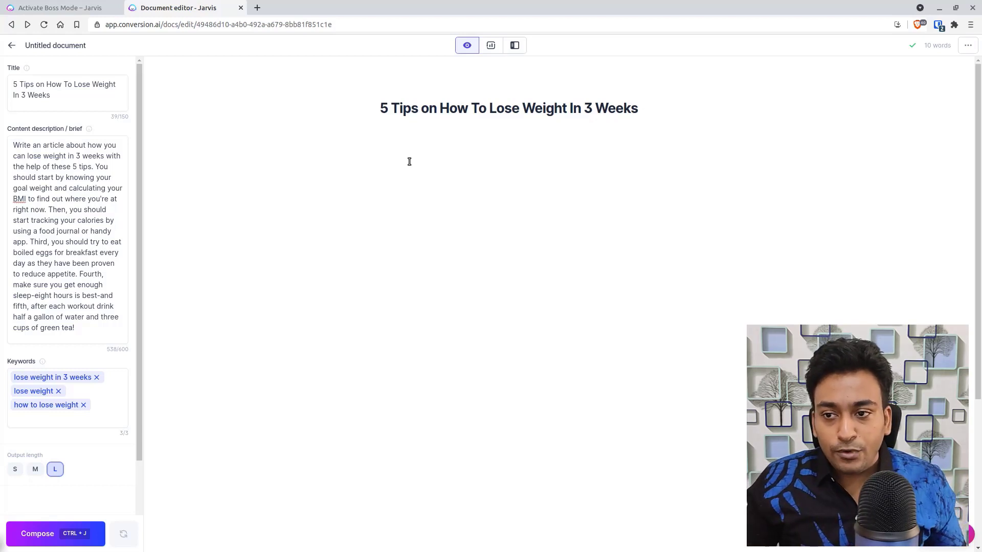
key("Return")
key("Return")
type("sfsfdsdf")
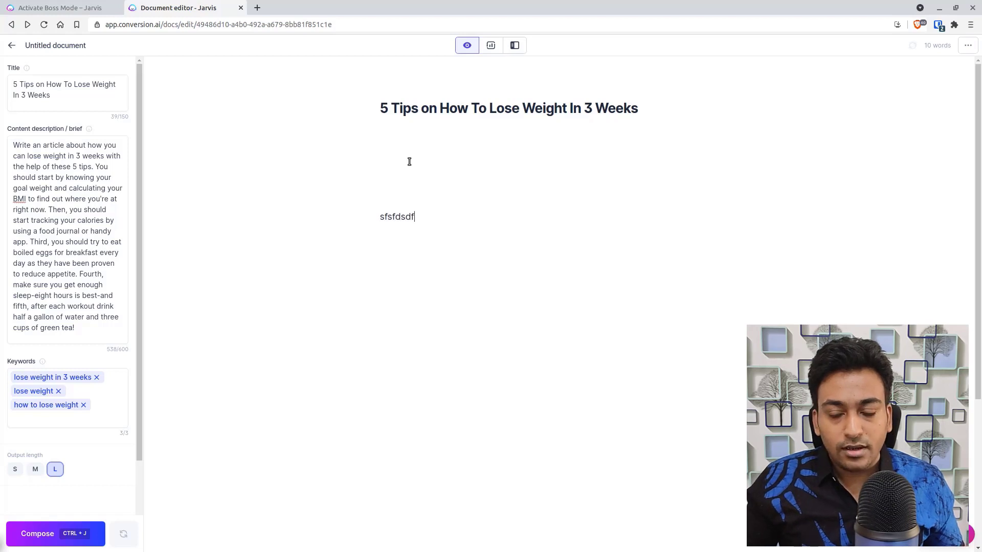
key("Up")
key("Up")
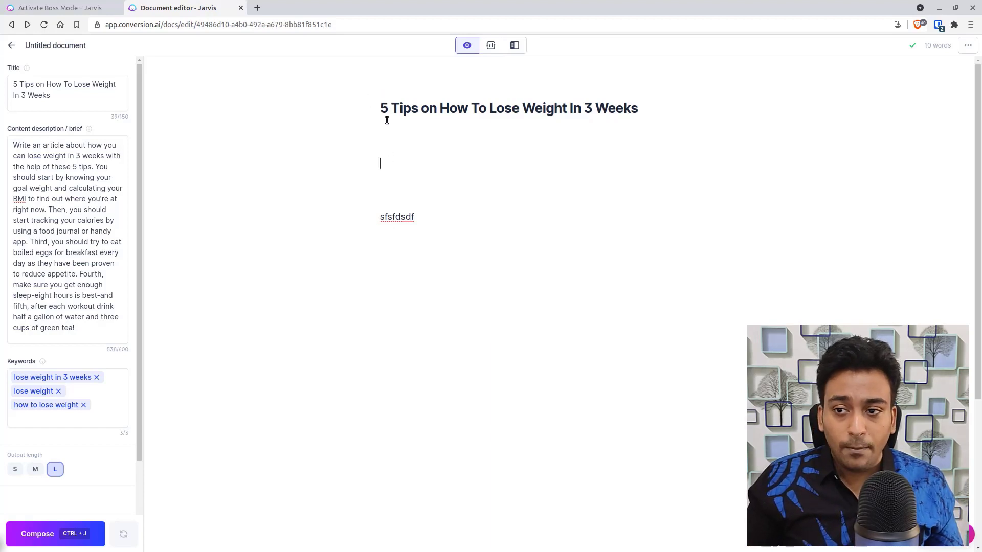
left_click(389, 136)
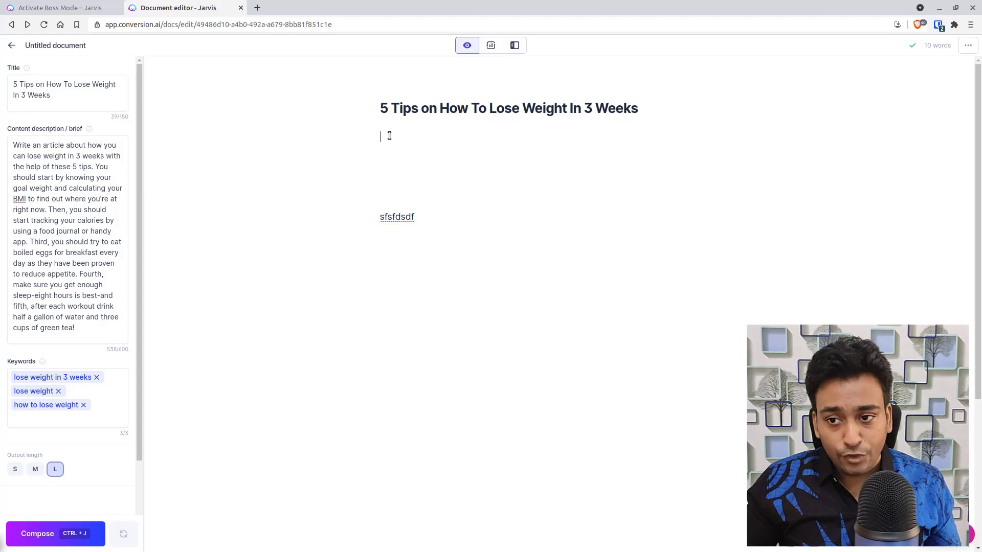
type("***")
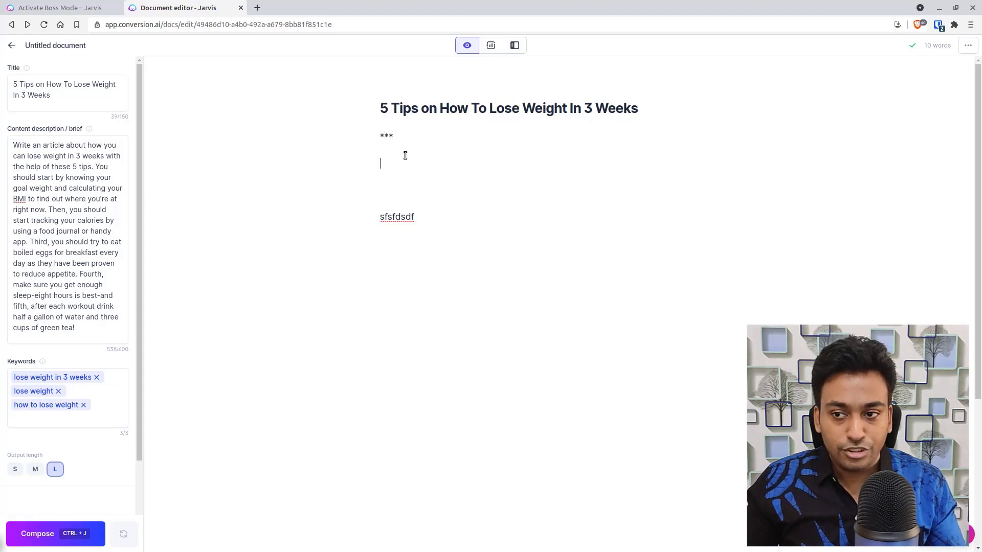
- Delete the heading, the asterisks and the filler text so the document body is empty
left_click_drag(390, 153, 373, 102)
key("BackSpace")
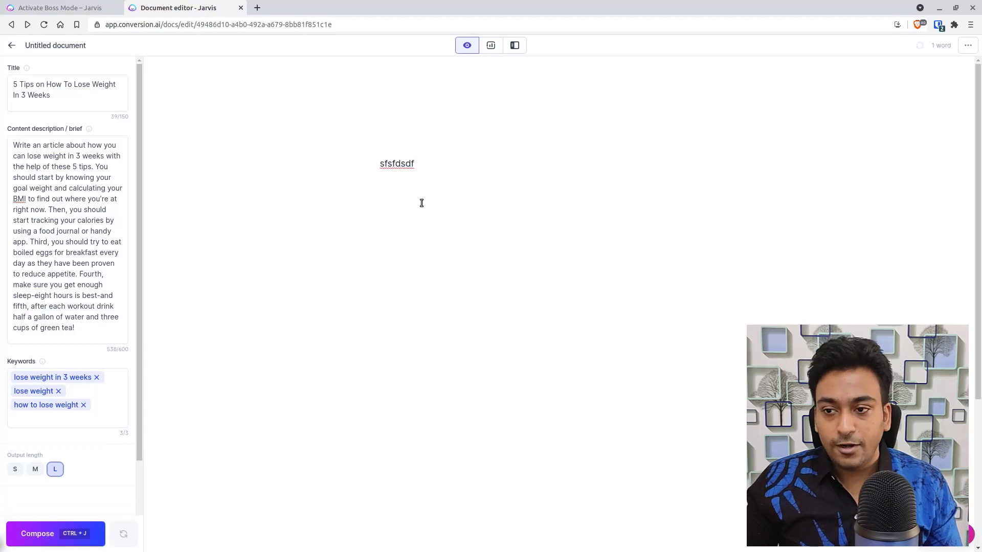
left_click_drag(429, 164, 379, 131)
key("BackSpace")
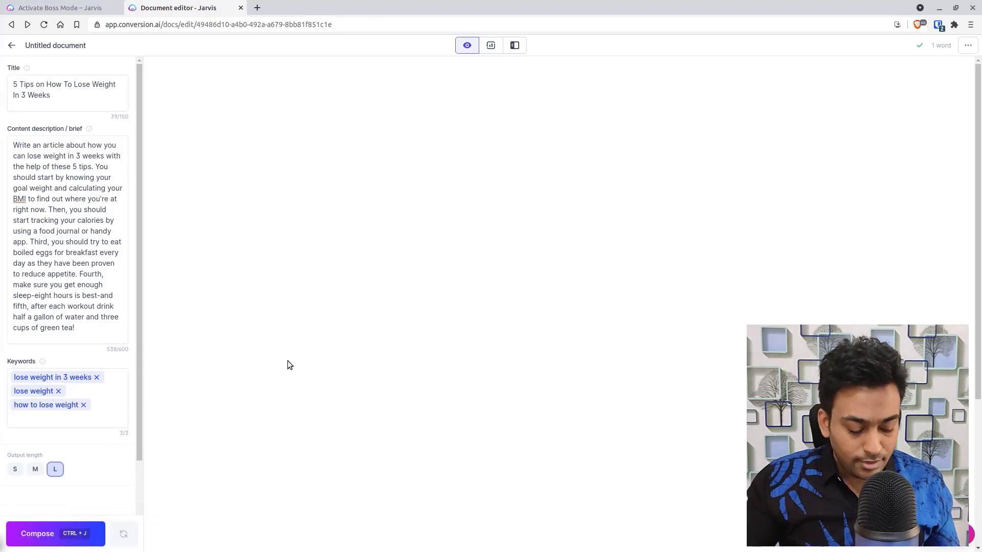
type("WRIT")
key("BackSpace")
key("BackSpace")
key("BackSpace")
key("BackSpace")
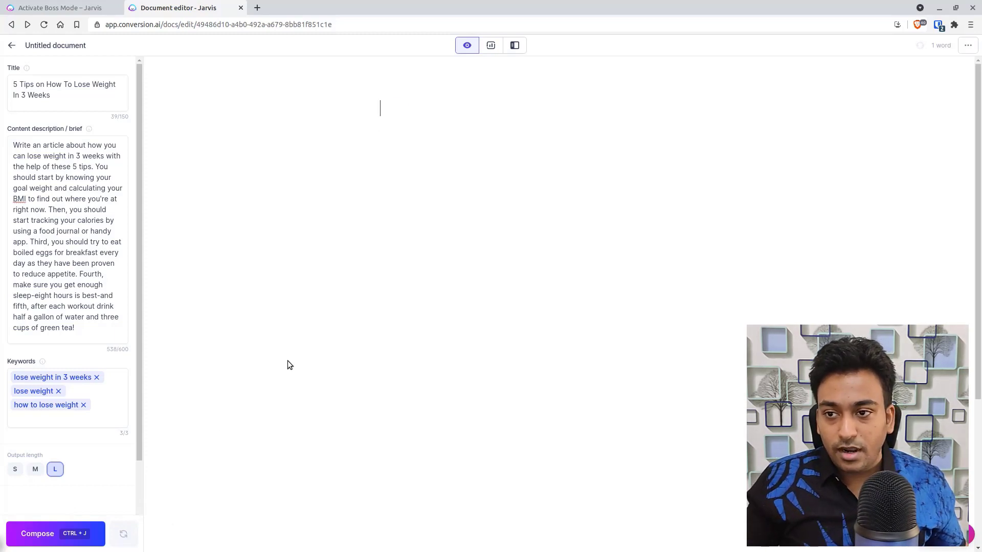
- Undo the deletions to restore the heading, and remove the "***" and "sfsfdsdf" lines below it
key("ctrl+z")
key("ctrl+z")
left_click_drag(433, 215, 380, 134)
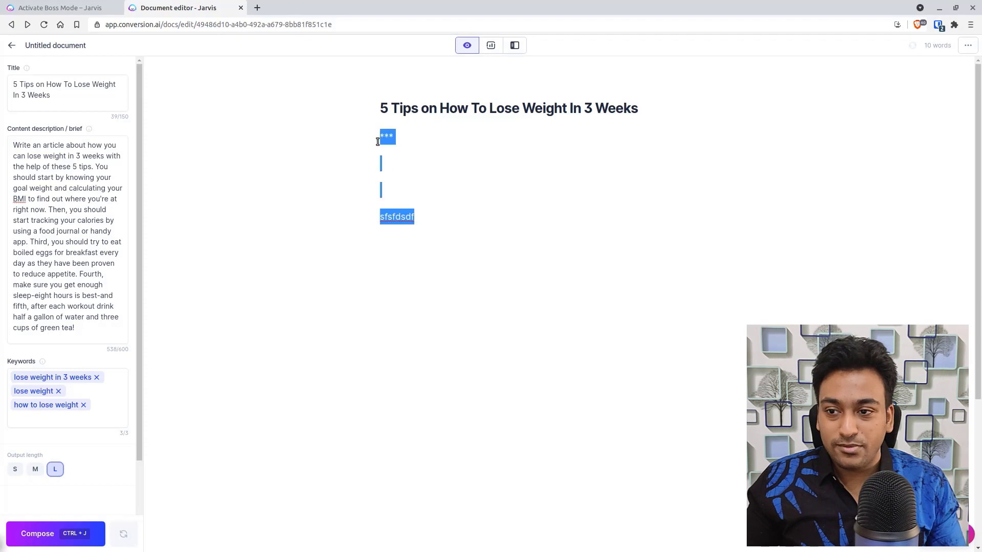
key("BackSpace")
- Write the command "Write me some headlines to lose weight" below the heading and run it on that line
type("Write w")
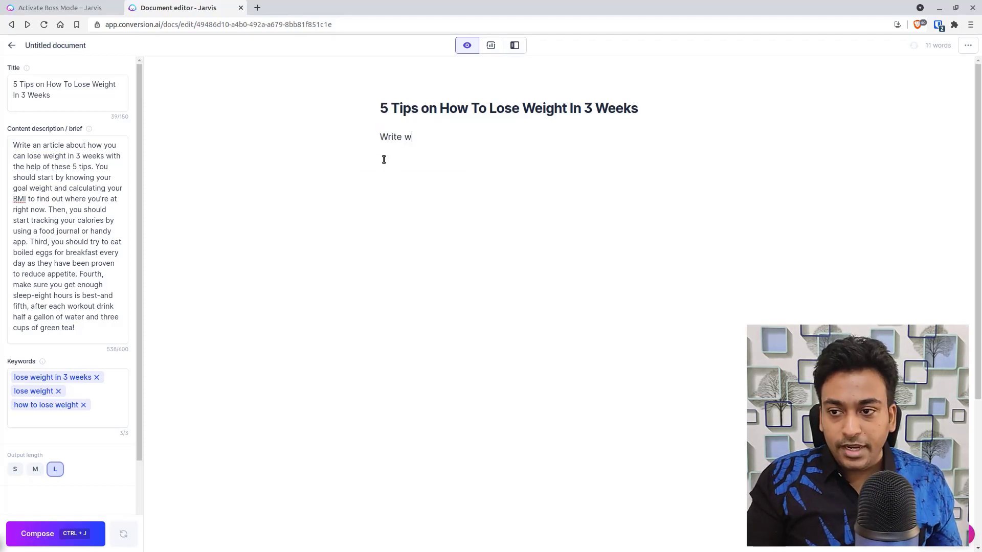
key("BackSpace")
type("me an")
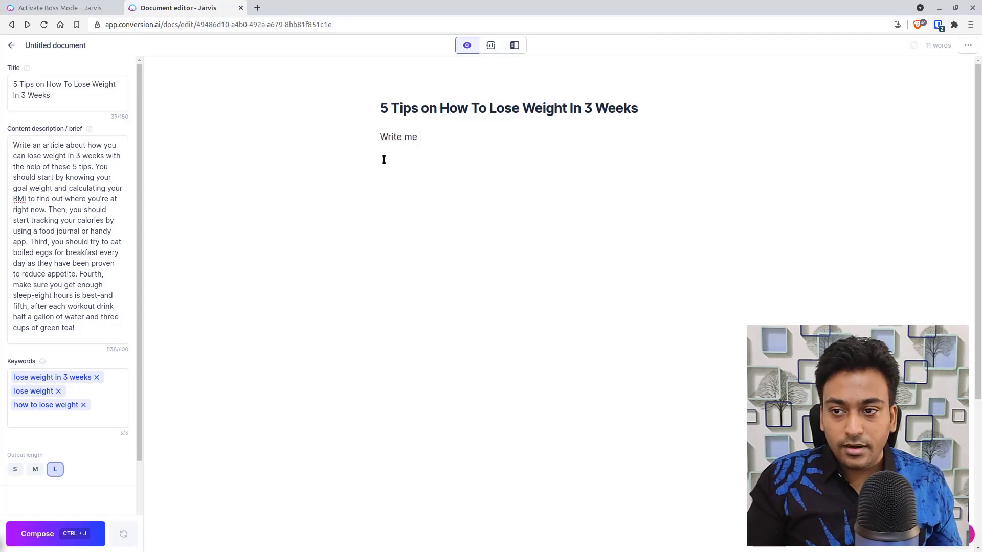
key("BackSpace")
key("BackSpace")
key("BackSpace")
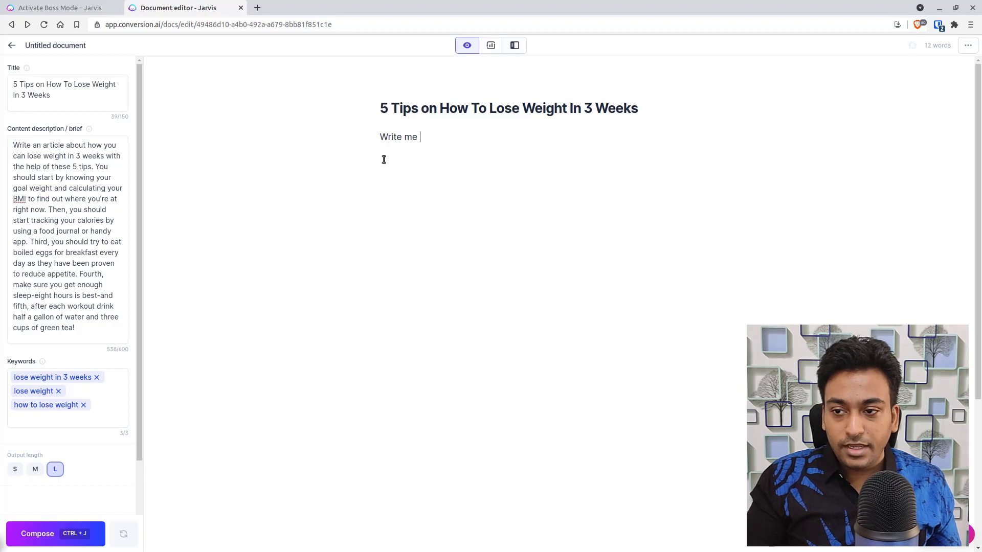
type("some")
type("hea")
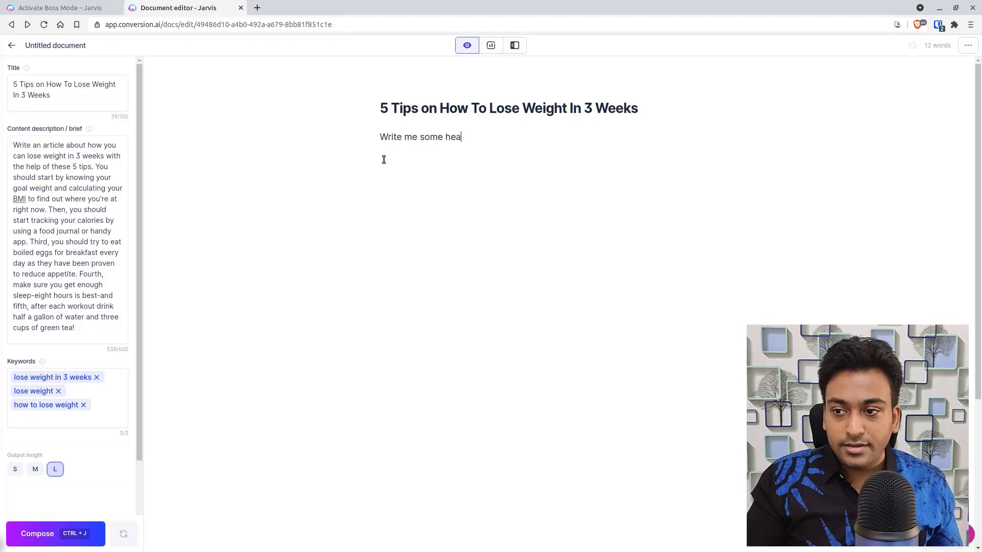
type("dlines to lose weight")
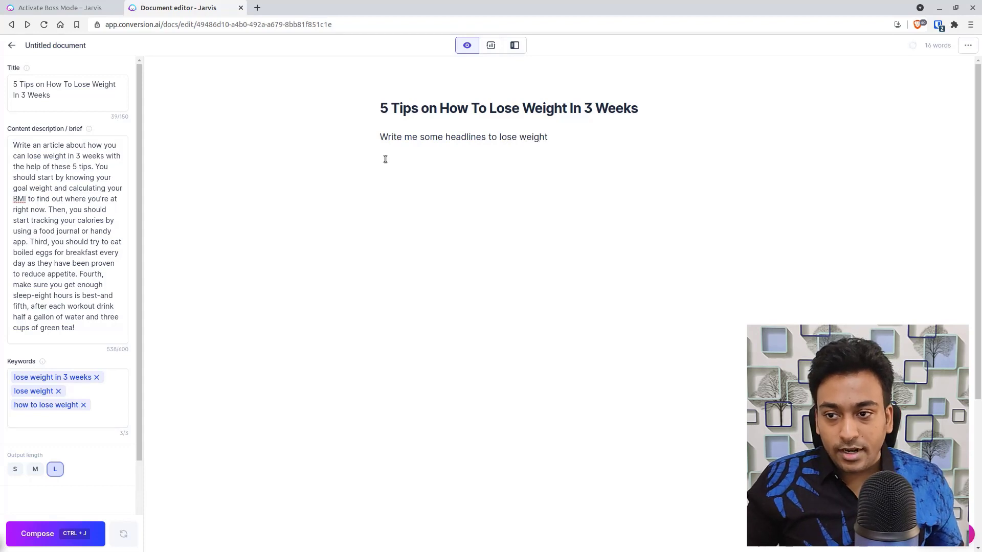
triple_click(414, 136)
key("ctrl+j")
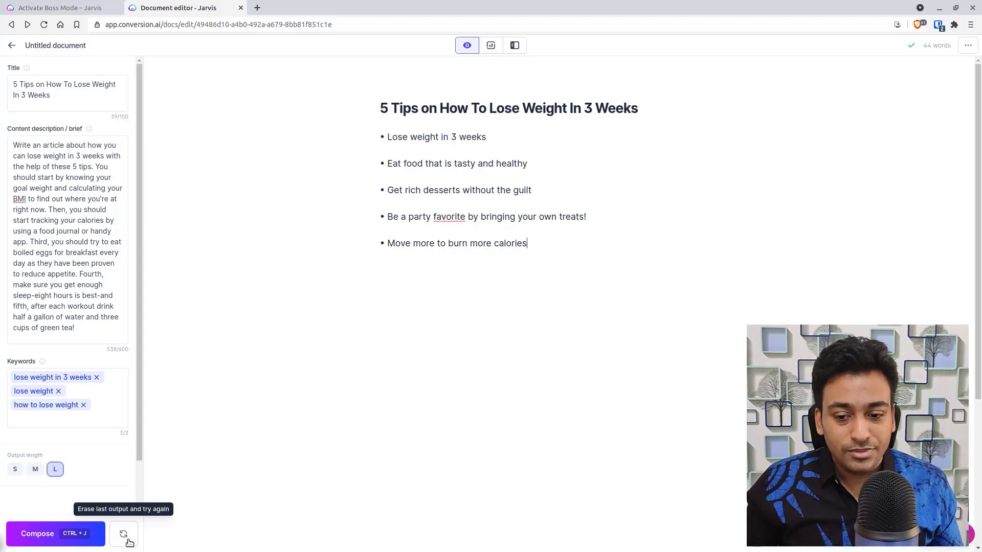
- Regenerate the headlines, and delete all the generated text so only the heading "5 Tips on How To Lose Weight In 3 Weeks" remains
left_click(127, 537)
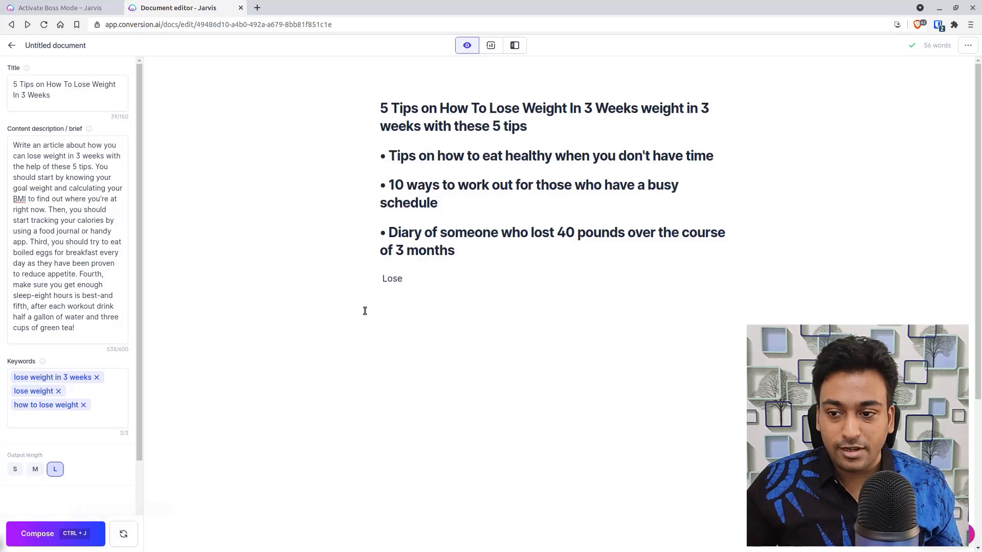
left_click_drag(447, 280, 376, 155)
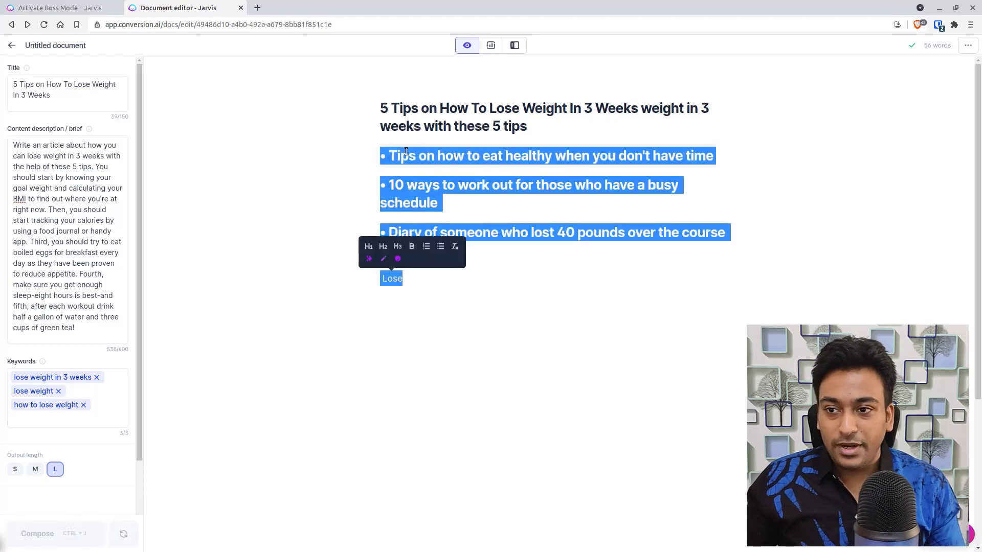
key("BackSpace")
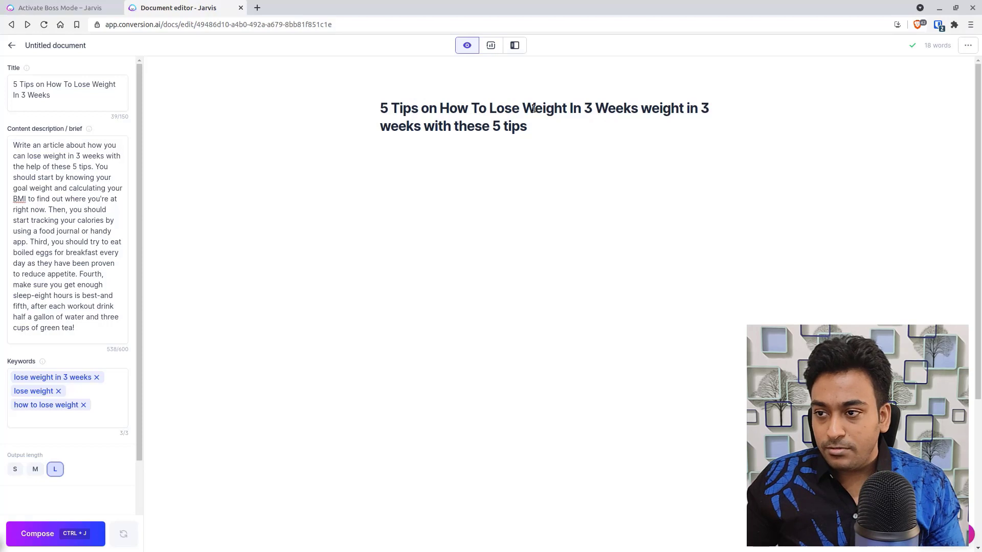
left_click_drag(639, 108, 647, 121)
key("BackSpace")
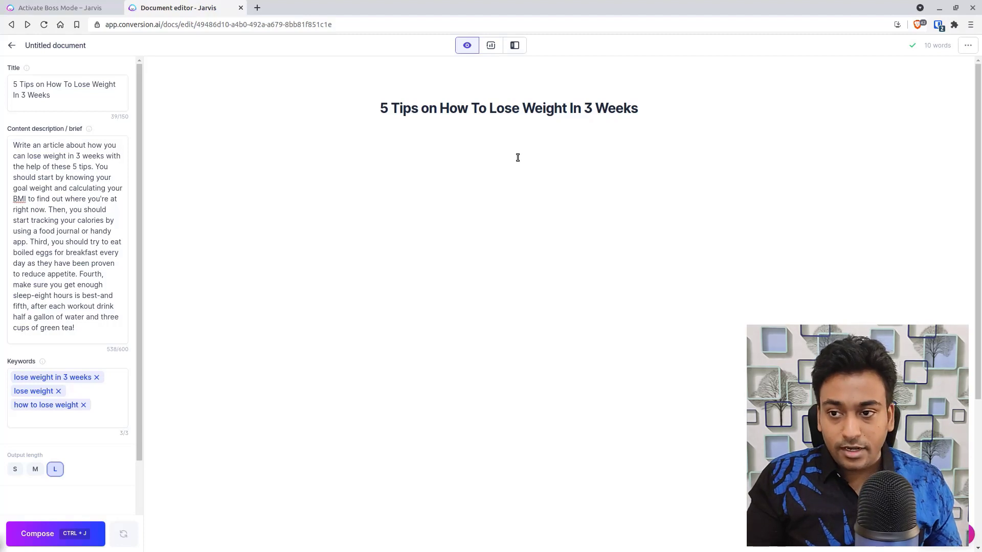
- Write the command "Write an introduction for above text" below the heading and run it on that line
type("Write")
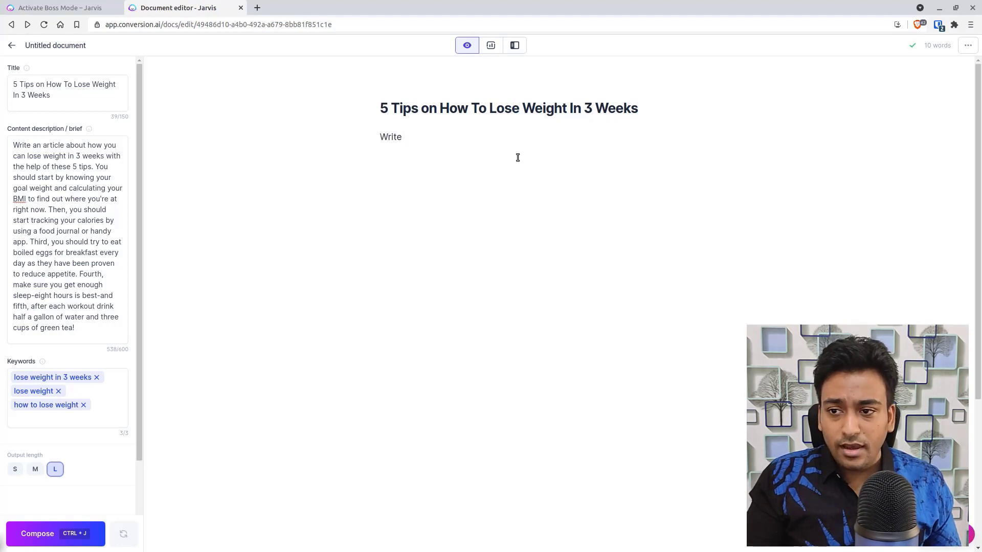
type(" an introduc")
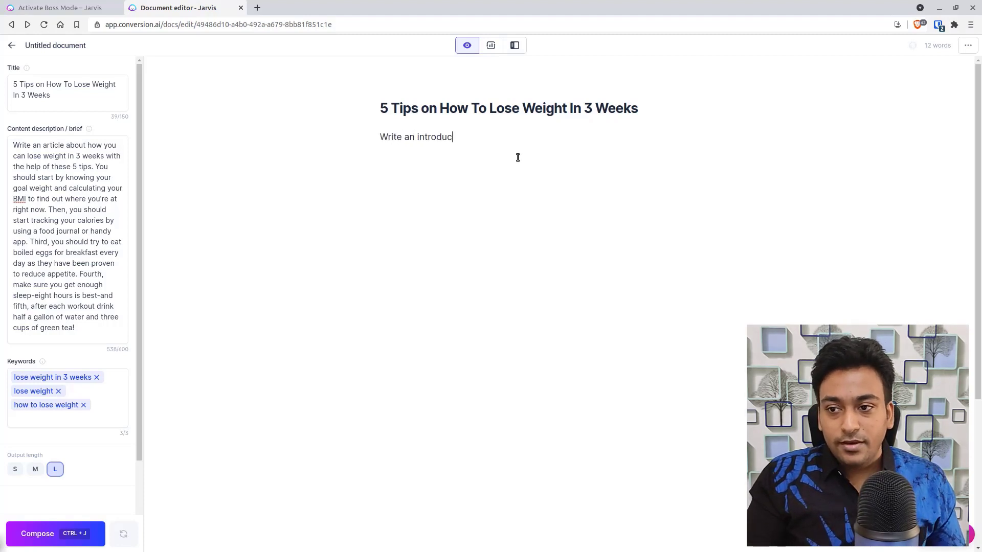
type("tion for abov")
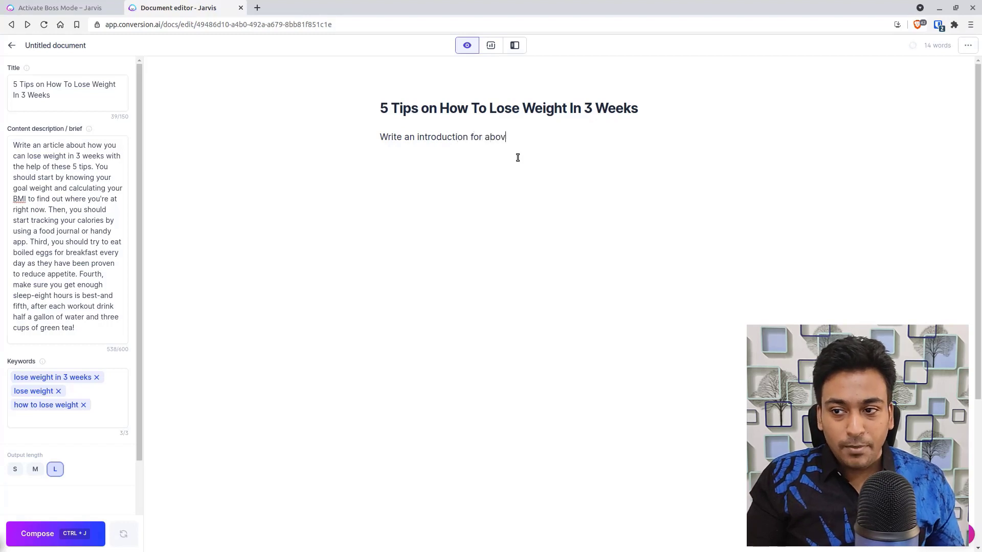
type("e text")
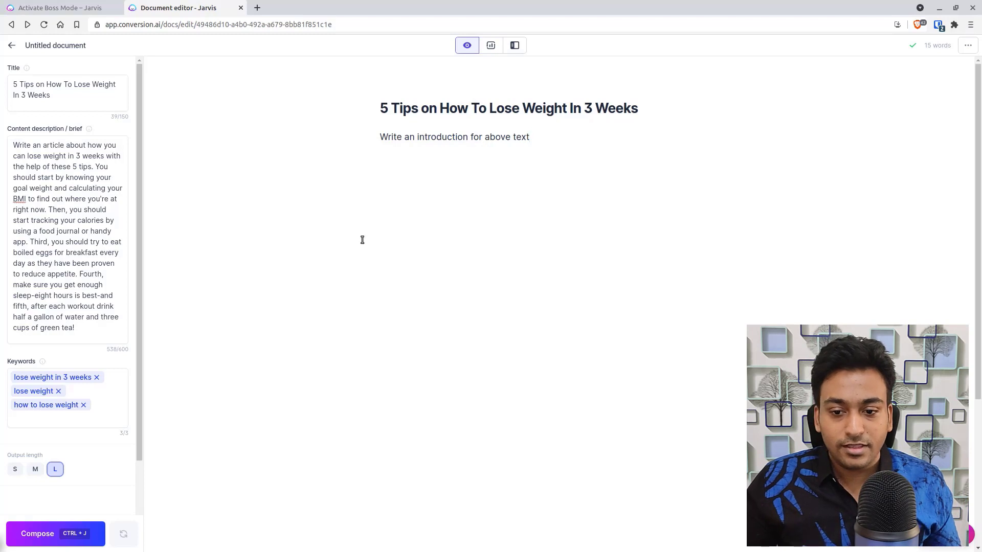
triple_click(425, 143)
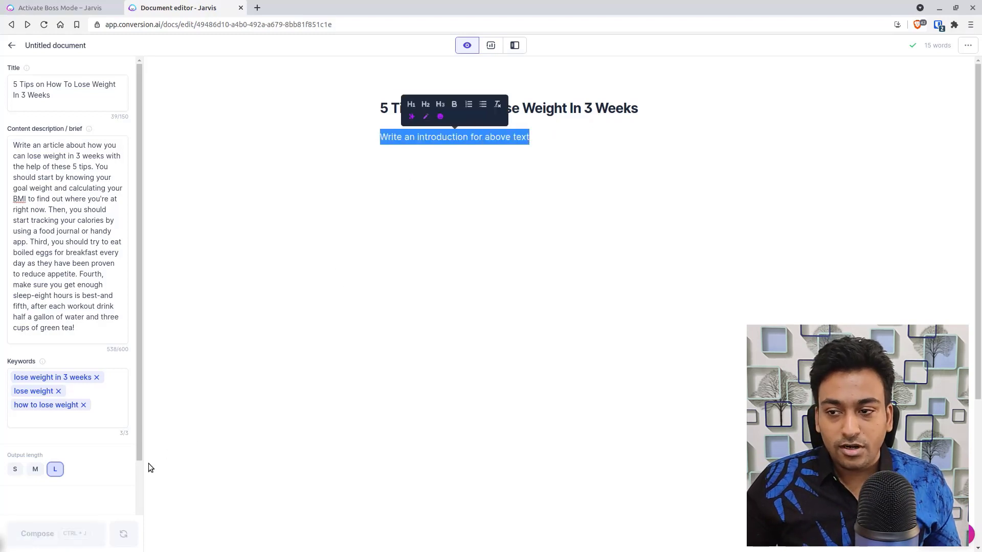
key("ctrl+j")
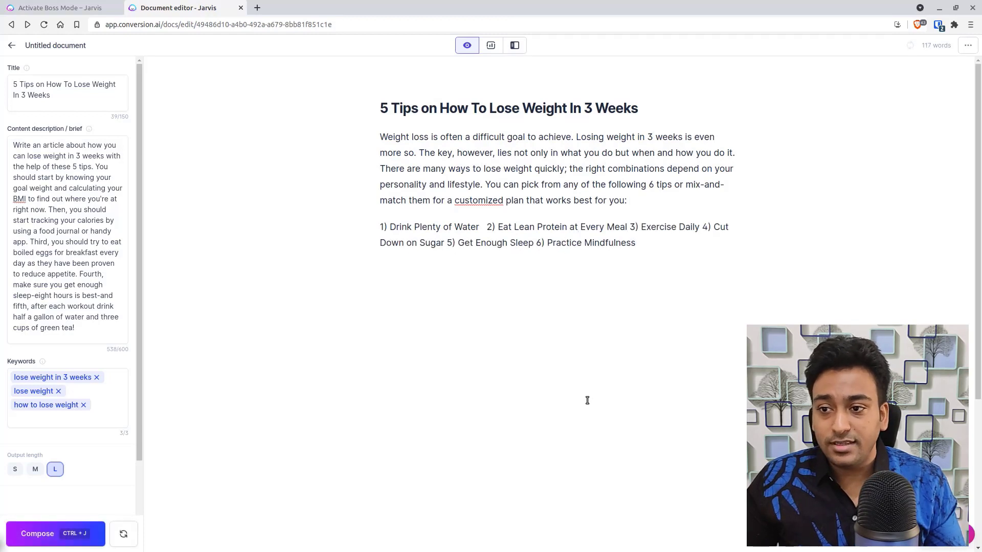
- Split the introduction before "The key", "There are many ways" and "You can pick", and delete everything from "You can pick" through the numbered tips
left_click(418, 153)
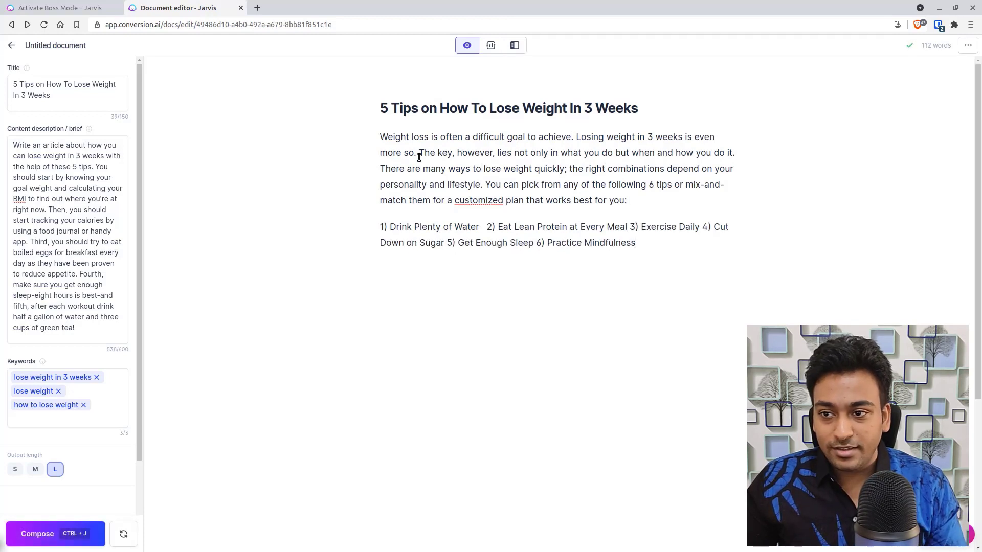
key("Return")
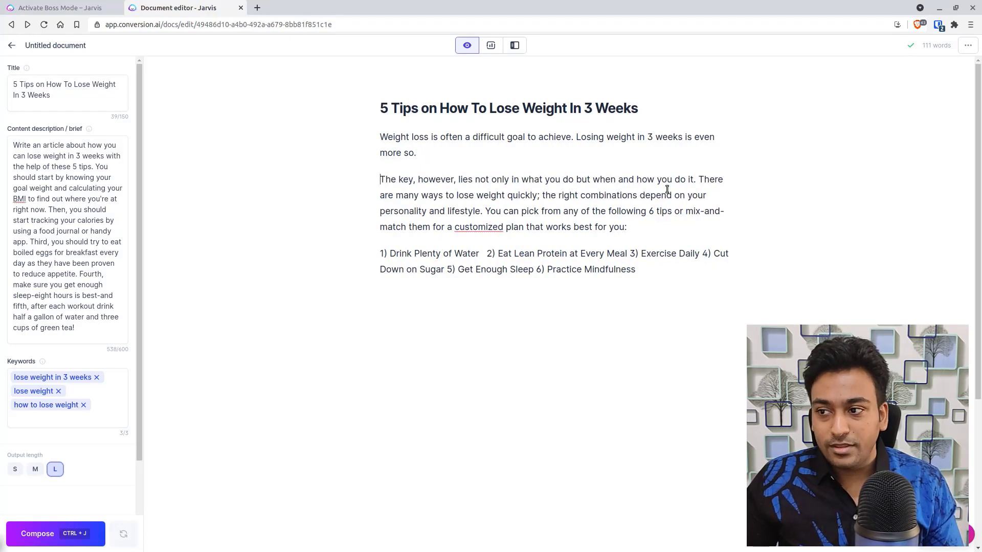
left_click(698, 180)
key("Return")
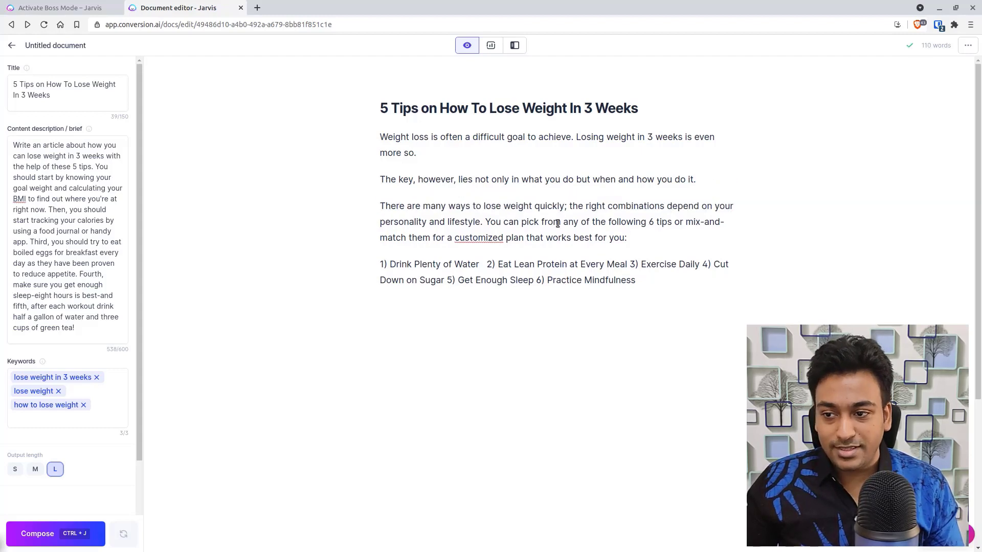
left_click(484, 223)
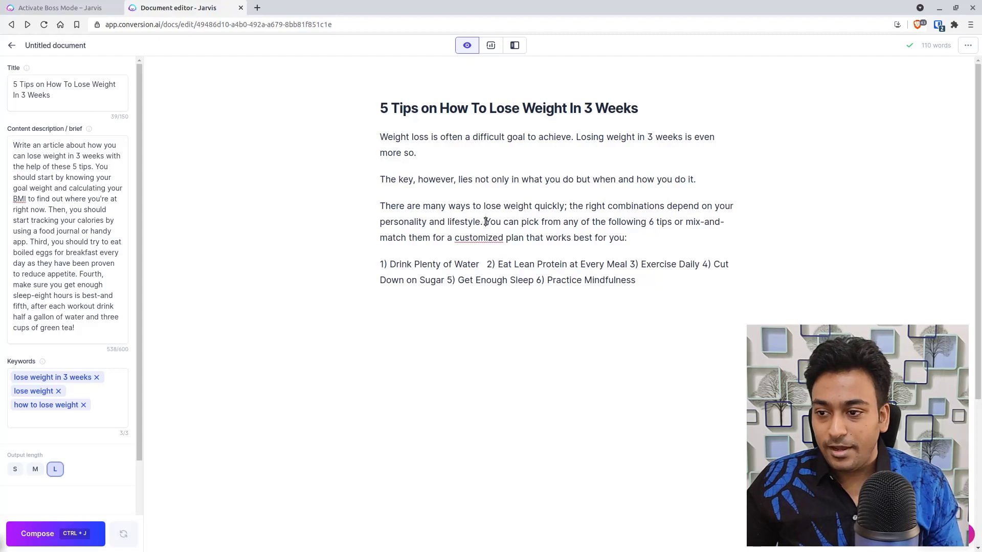
key("Return")
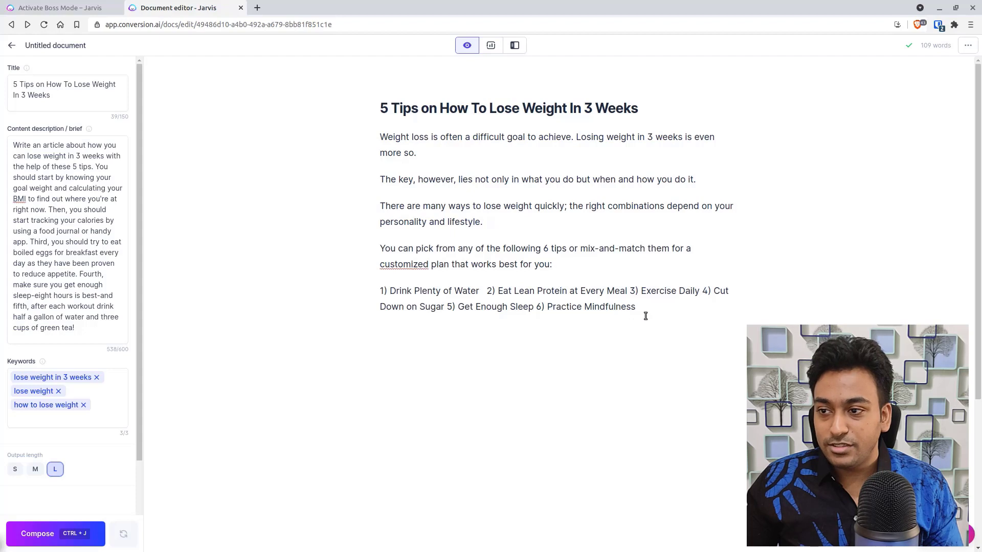
left_click_drag(645, 312, 384, 248)
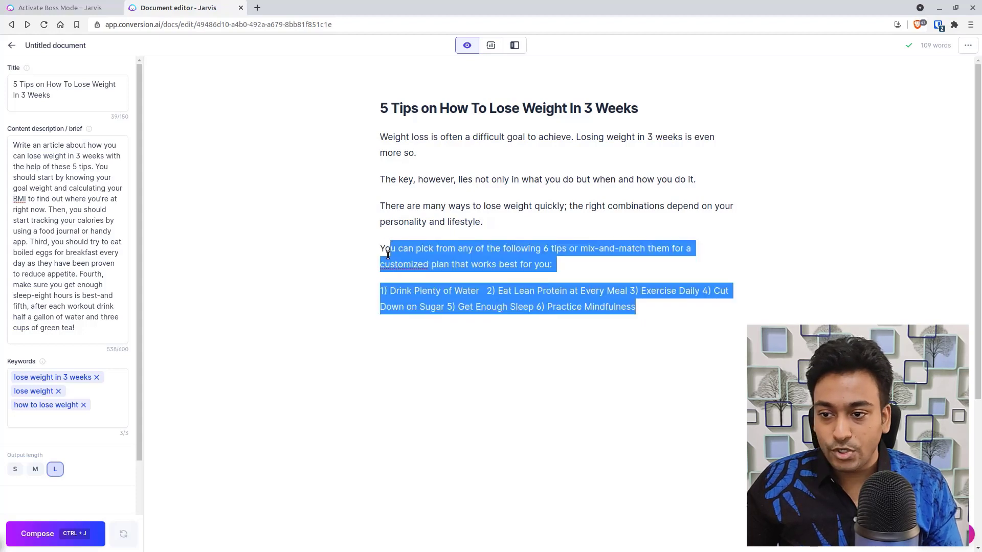
key("BackSpace")
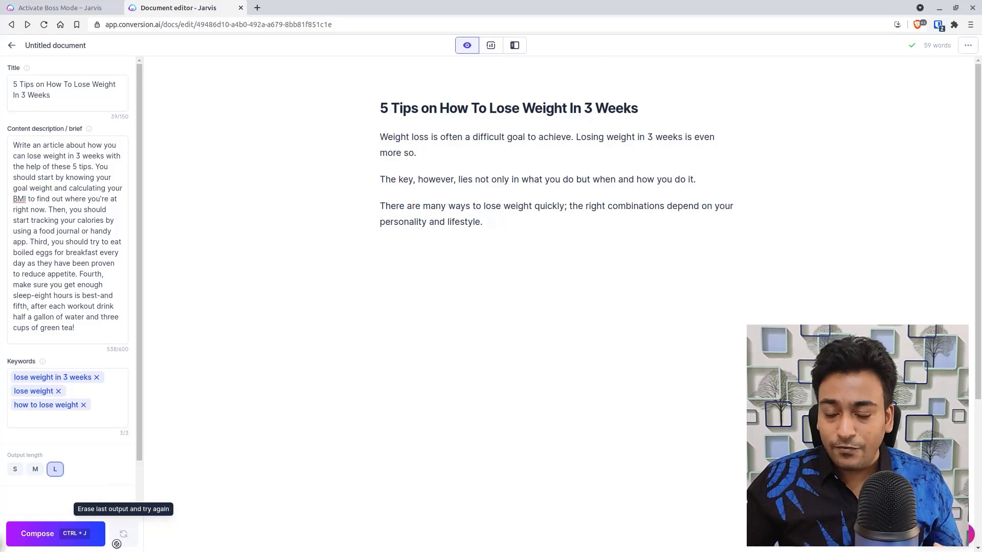
- Write the command "Write me an intro for 5 Tips on How To Lose Weight In 3 Weeks" below the introduction and run it
type("Wri")
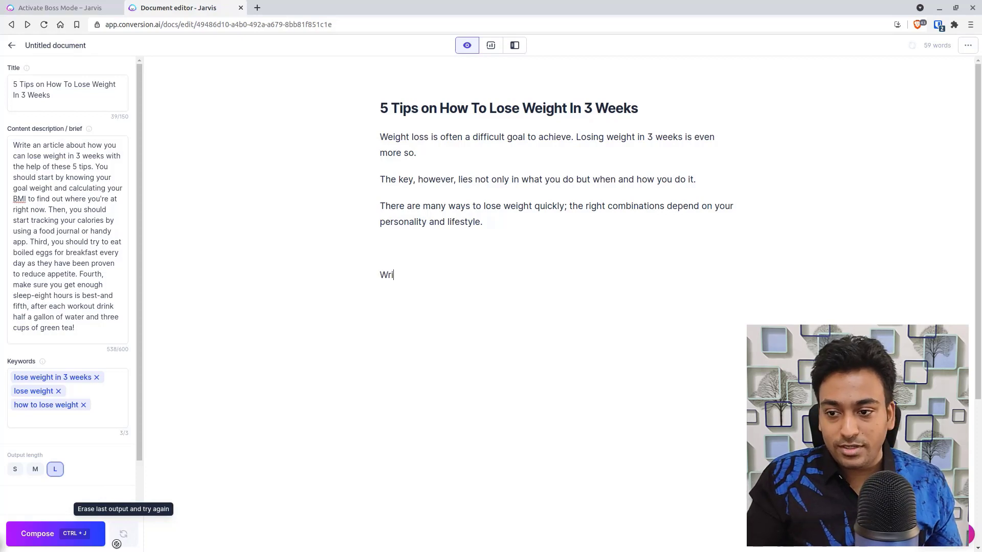
type("te me an")
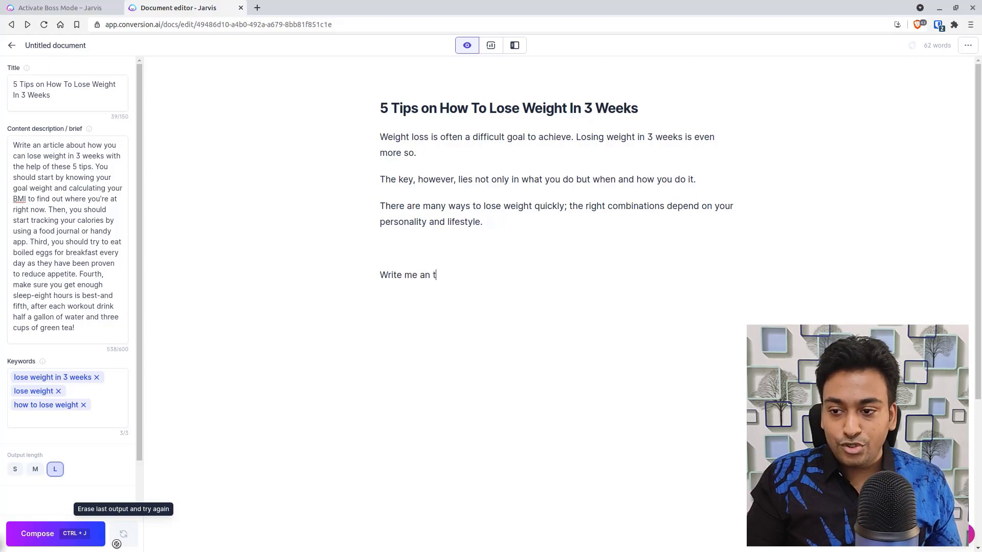
type(" intro for")
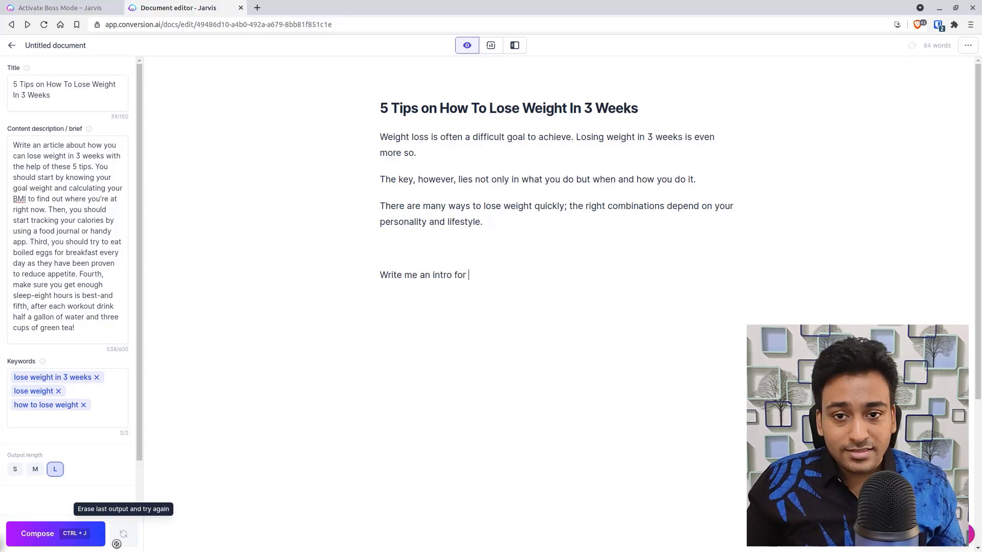
triple_click(77, 101)
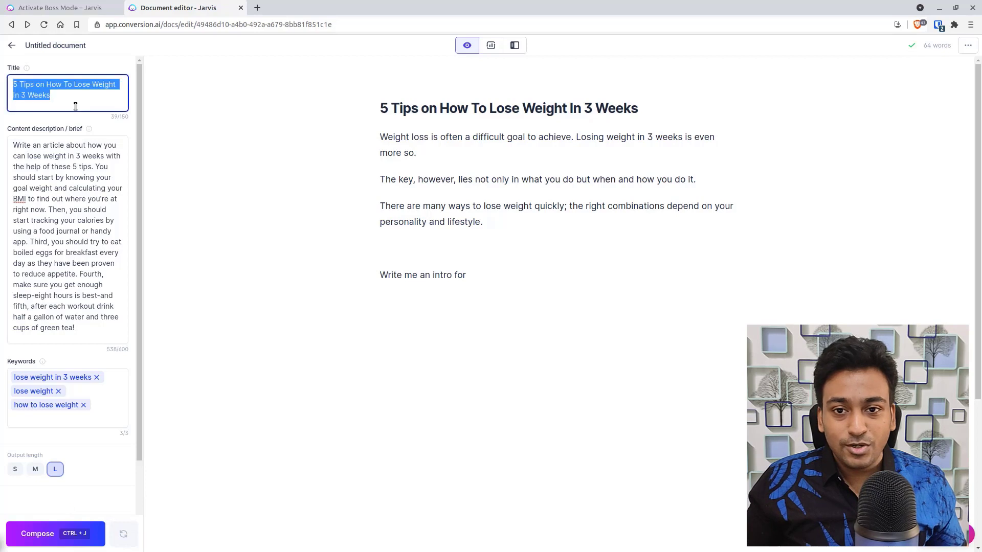
type("5 Tips on How To Lose Weight In 3 Weeks")
triple_click(479, 273)
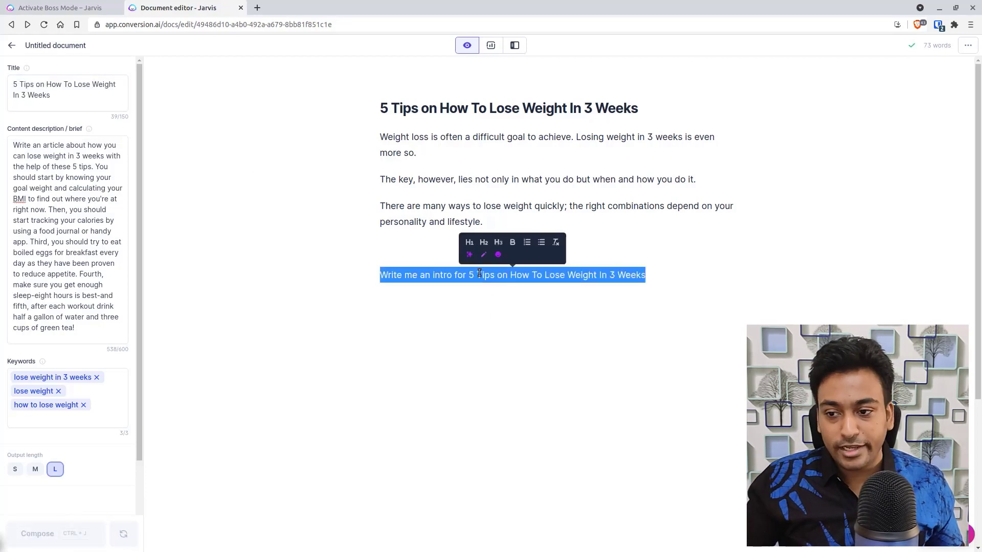
key("ctrl+j")
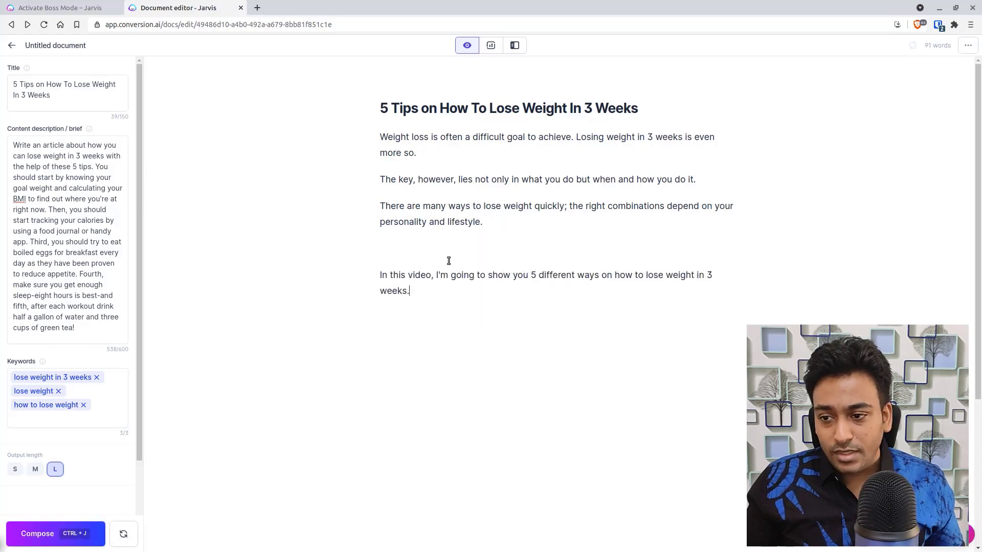
- Undo the generated video intro to restore the written command line
key("ctrl+z")
key("ctrl+z")
key("ctrl+z")
key("ctrl+z")
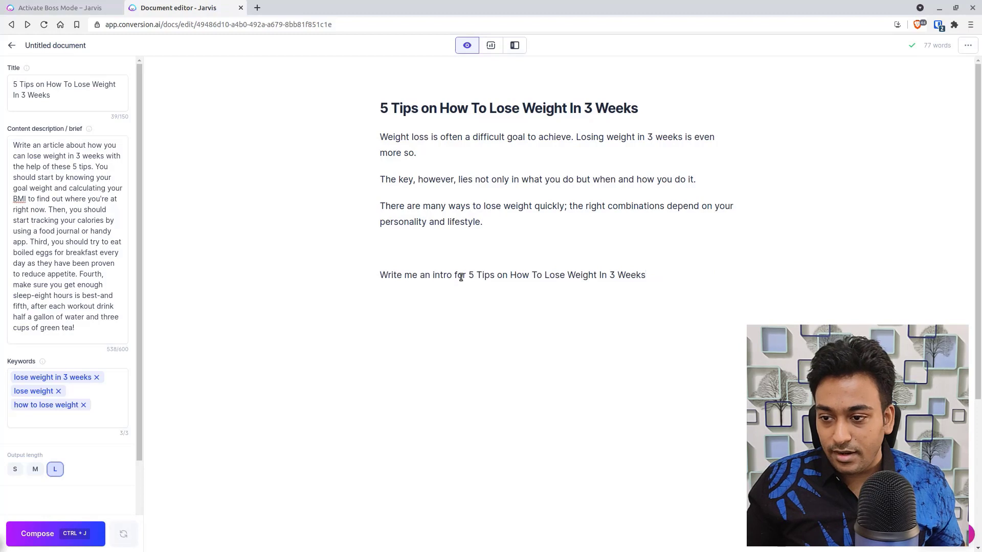
- Change "intro" in the command to "introduction paragraph", correct its spelling, and run the command line again
left_click(452, 275)
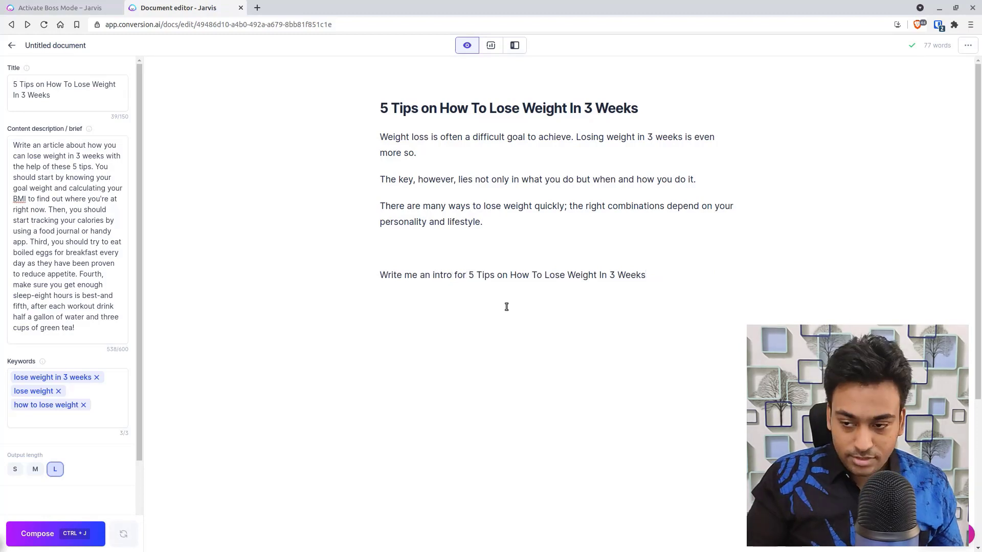
type("duction")
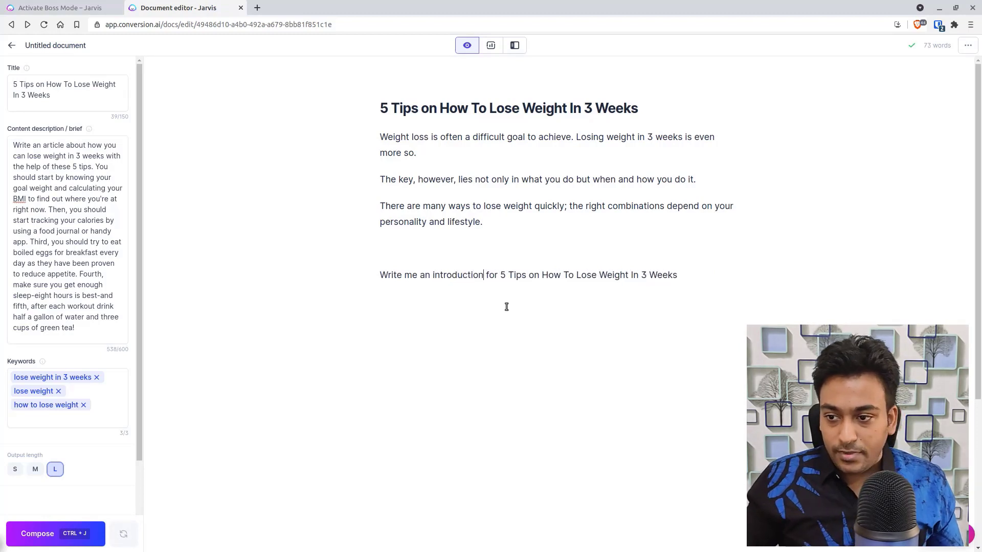
type(" pargraph")
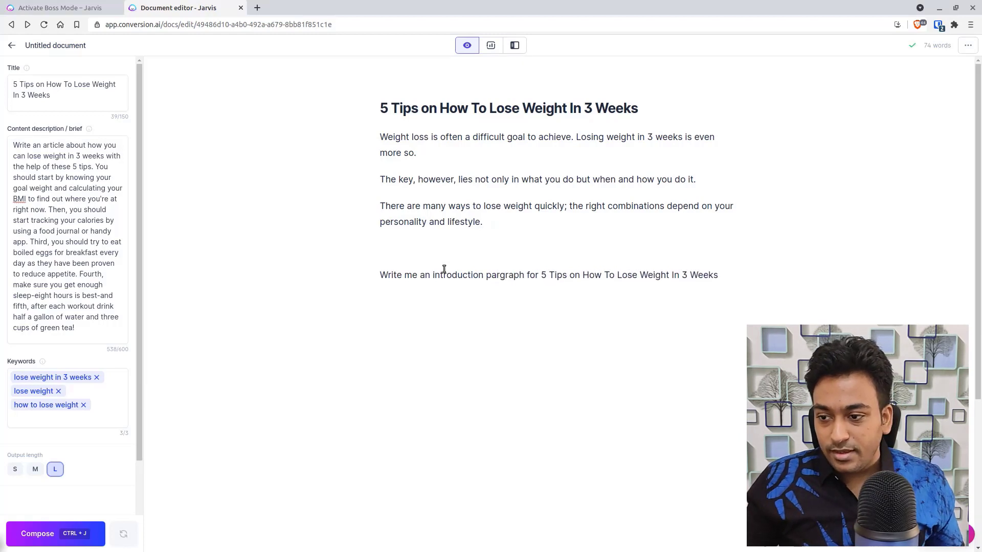
right_click(511, 281)
left_click(522, 287)
triple_click(515, 278)
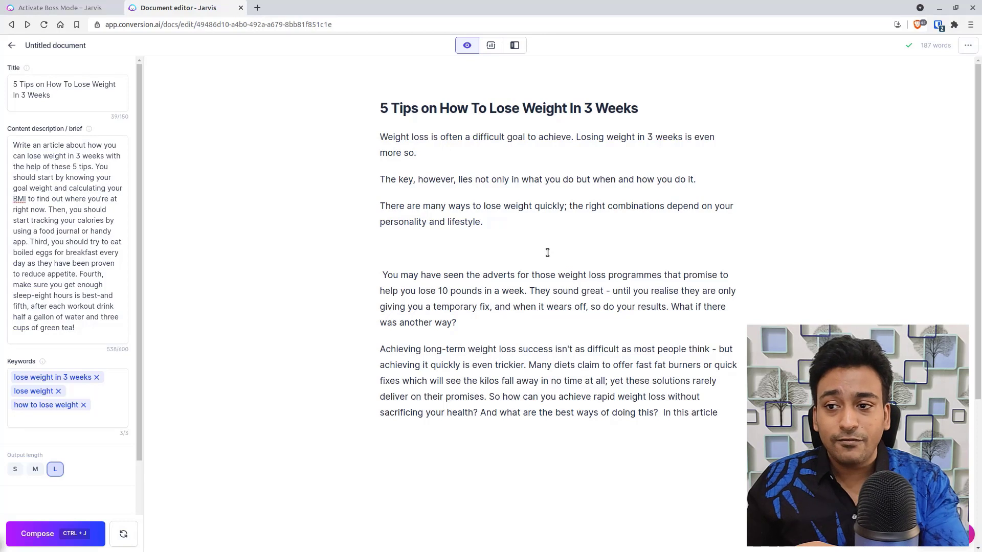
- Replace the two generated paragraphs below the introduction with the beginning of a new command, "Write a PAS for"
left_click_drag(721, 413, 370, 276)
key("BackSpace")
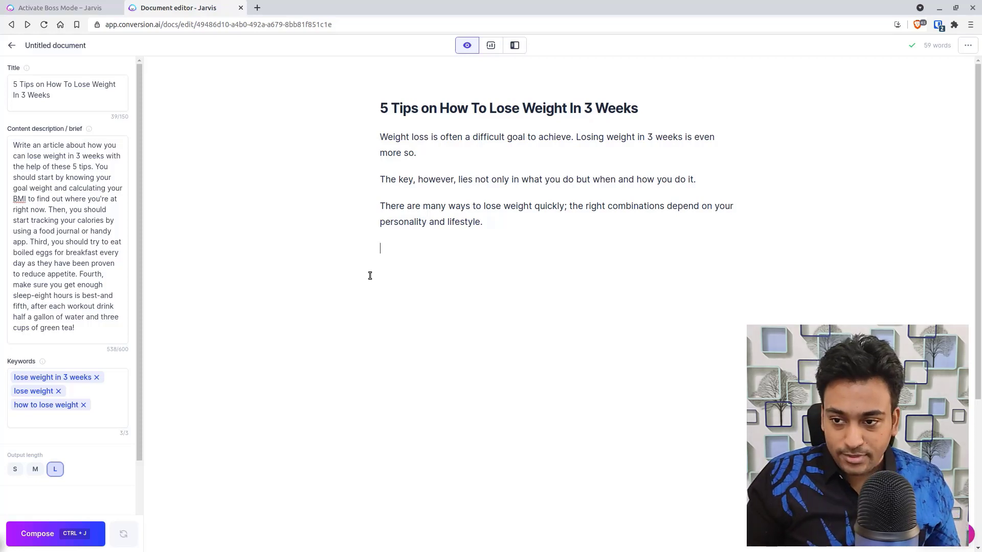
key("Return")
type("Write")
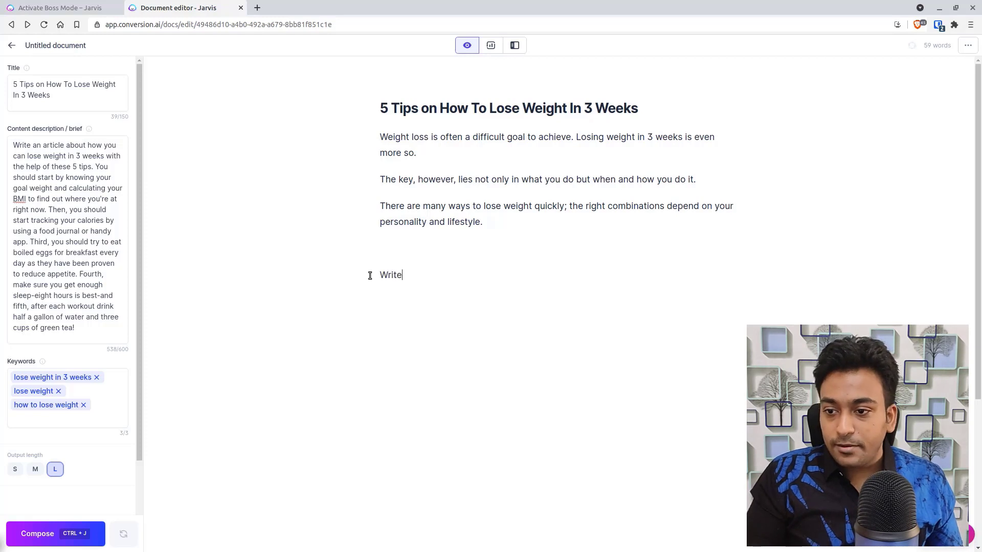
type(" me")
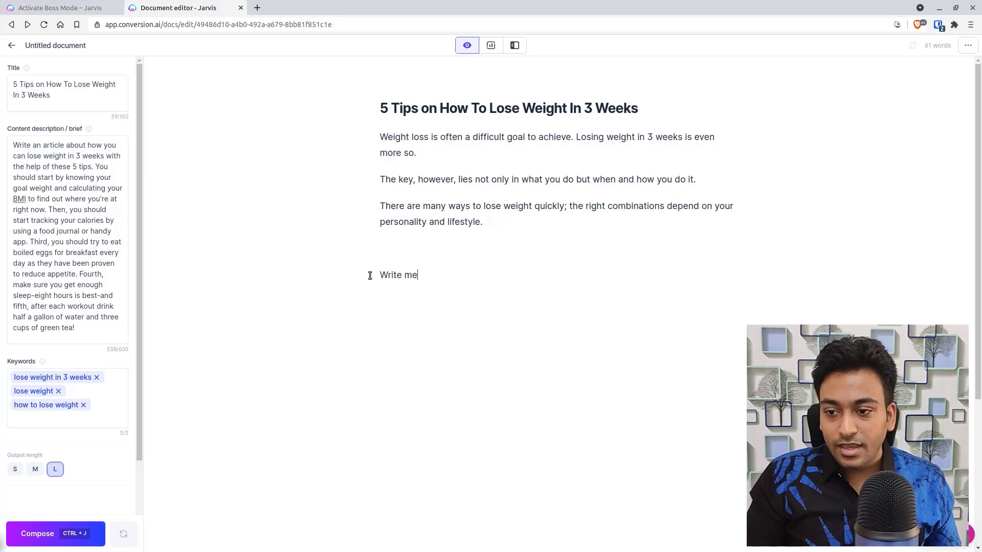
key("BackSpace")
key("BackSpace")
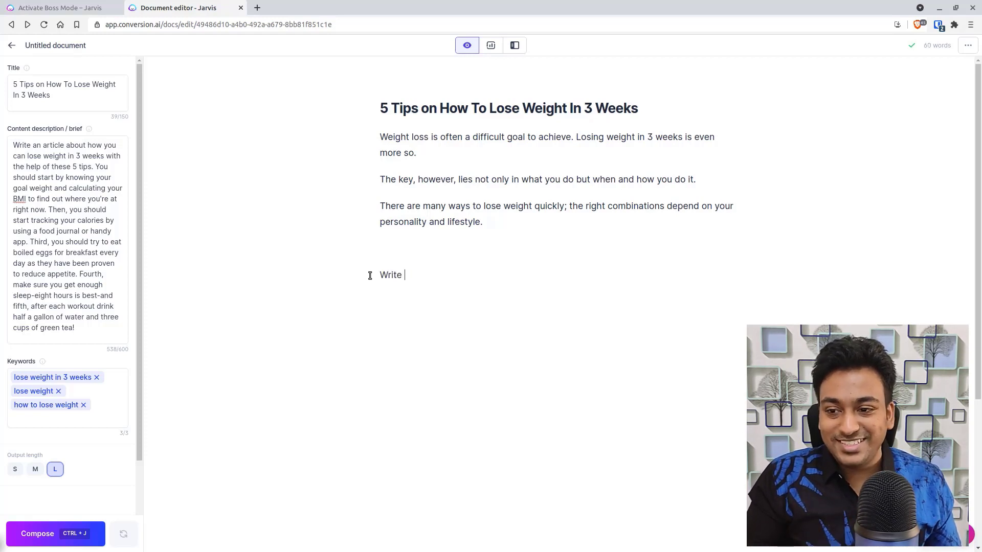
type("a PAS for")
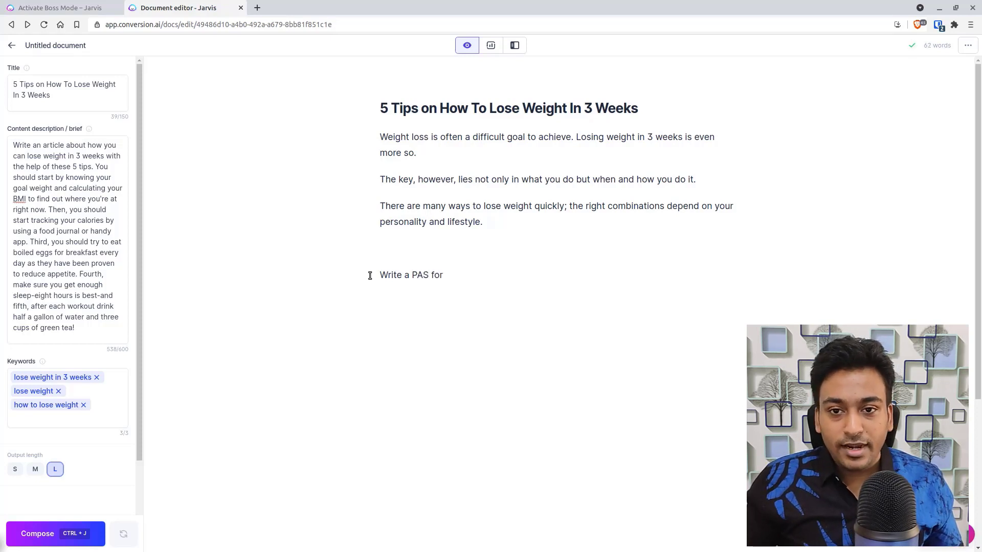
- Complete the PAS command with the copied title "5 Tips on How To Lose Weight In 3 Weeks" and run it
triple_click(79, 81)
key("ctrl+c")
left_click(515, 280)
key("ctrl+v")
triple_click(470, 278)
key("ctrl+j")
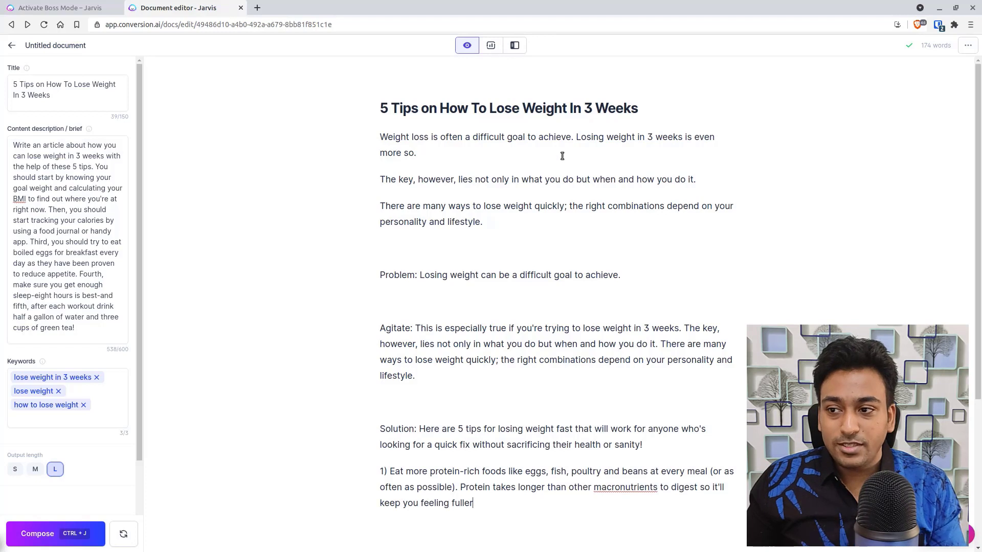
- Split the first introduction paragraph after "achieve." so "Losing weight in 3 weeks is even more so." stands as its own paragraph
left_click(577, 138)
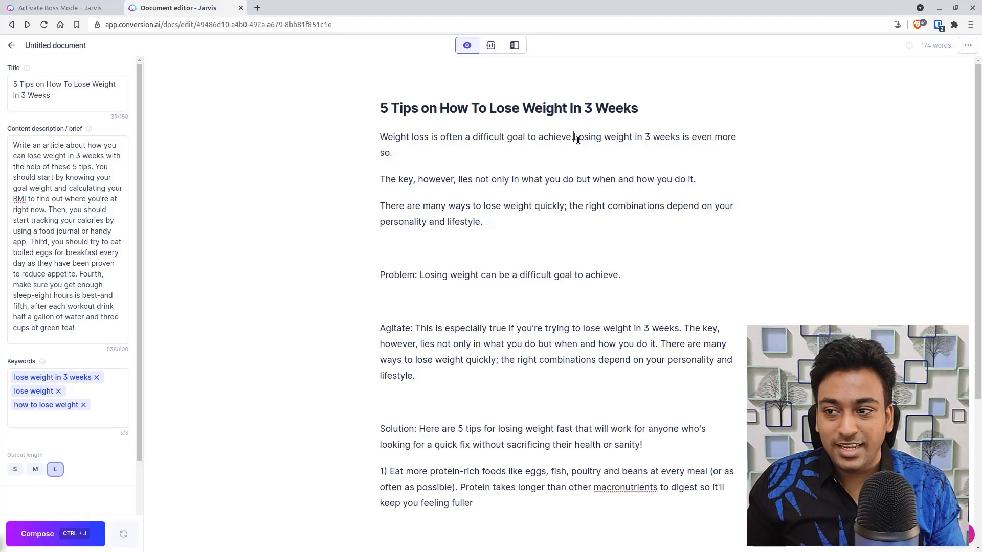
key("Return")
key("Return")
key("BackSpace")
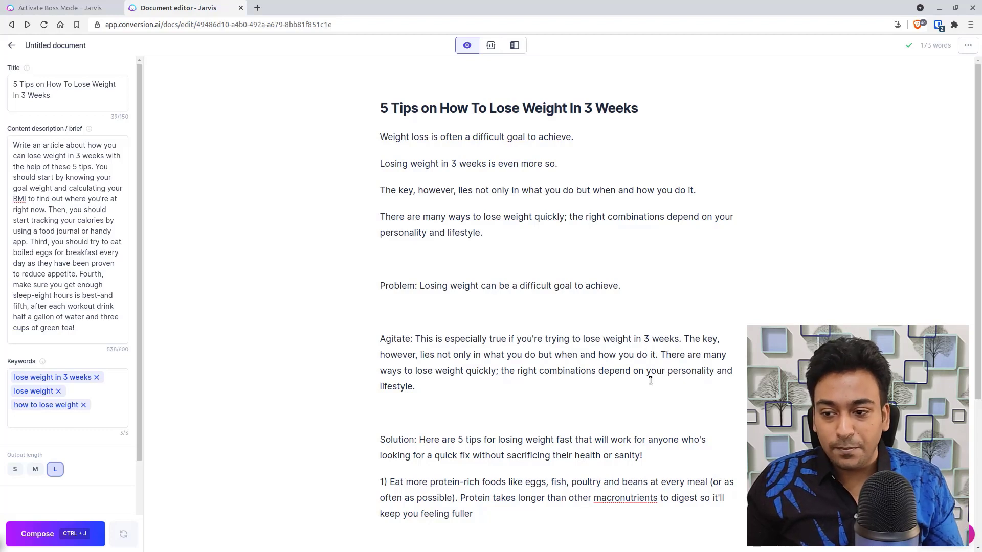
- Replace the second introduction line with the Agitate sentence "This is especially true if you're trying to lose weight in 3 weeks."
left_click_drag(415, 339, 682, 339)
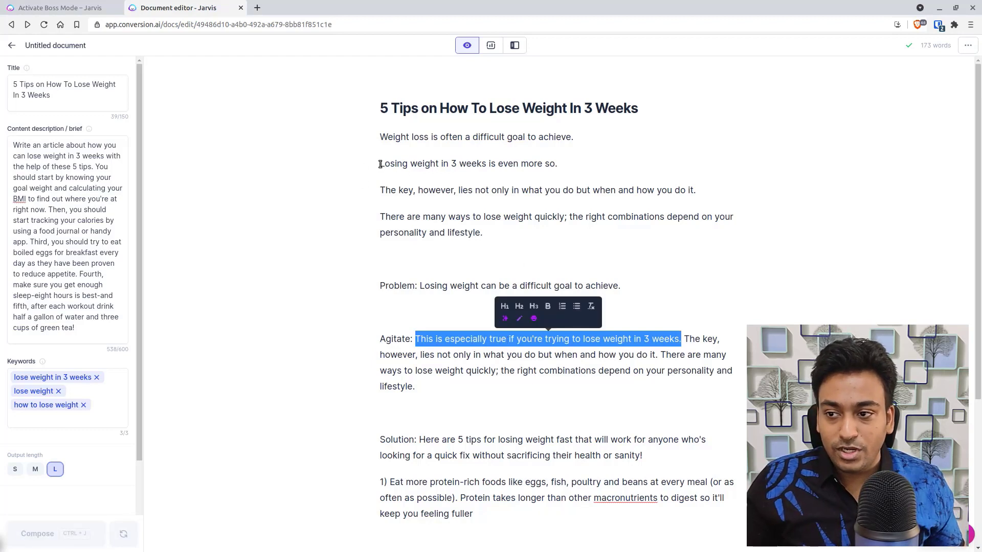
left_click_drag(380, 164, 566, 168)
key("ctrl+v")
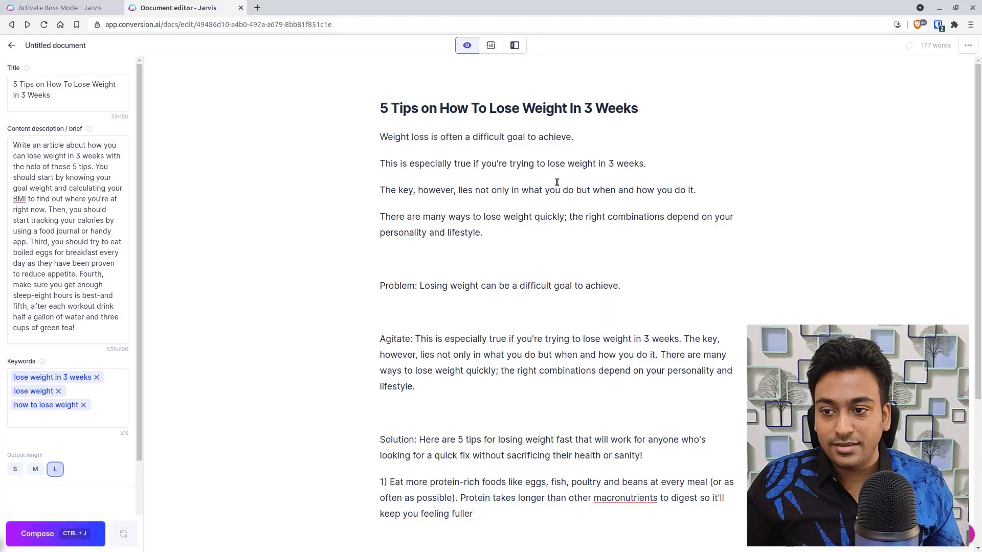
- Delete the generated Problem and Agitate paragraphs along with the extra blank lines above the Solution text
left_click_drag(459, 390, 368, 285)
key("BackSpace")
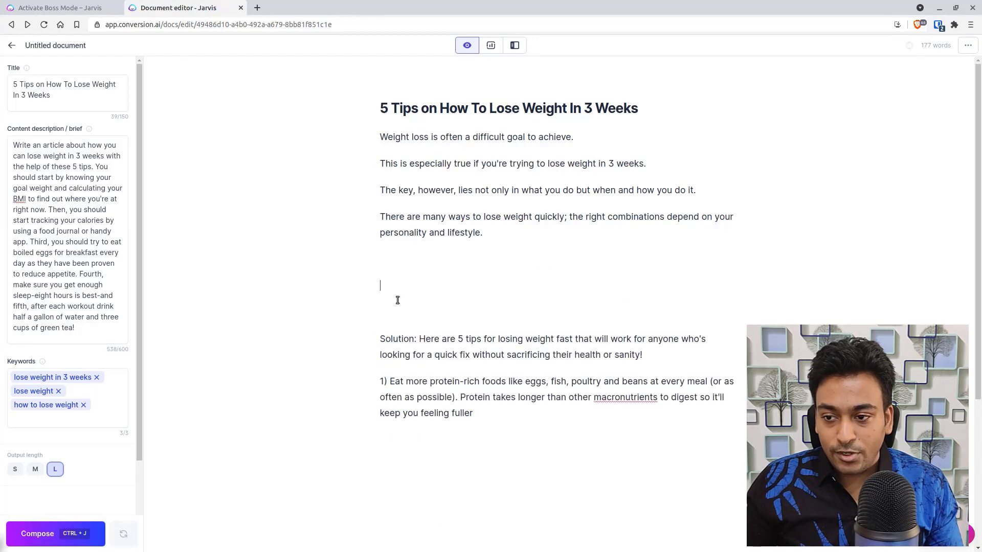
key("BackSpace")
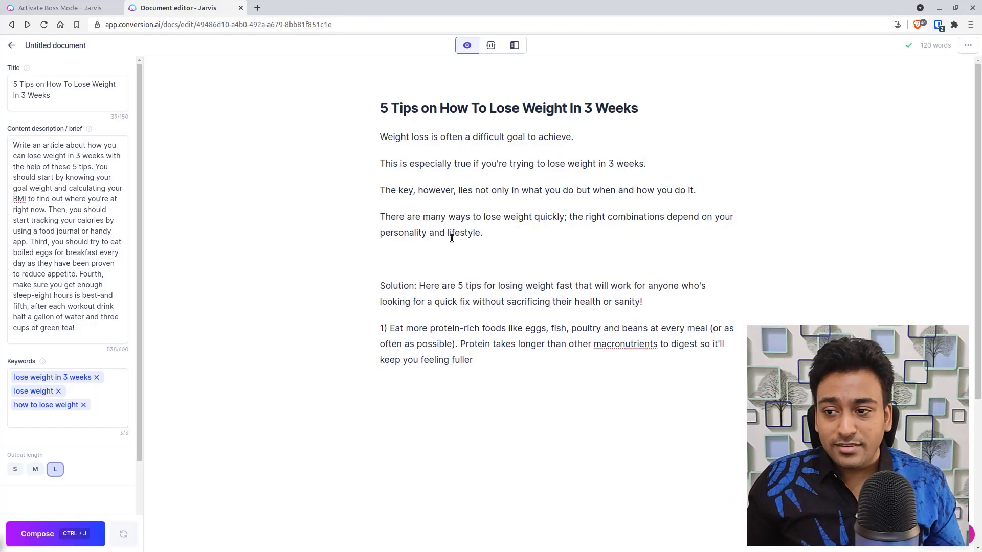
- Replace the "There are many ways" paragraph with the Solution sentence starting "Here are 5 tips", and delete the remaining PAS text below
left_click_drag(514, 233, 377, 216)
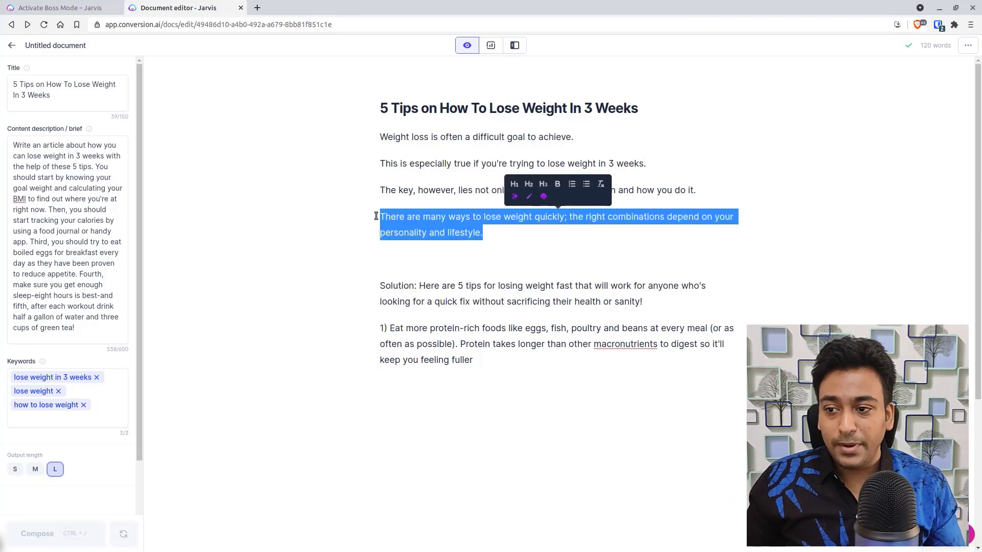
left_click_drag(421, 287, 651, 301)
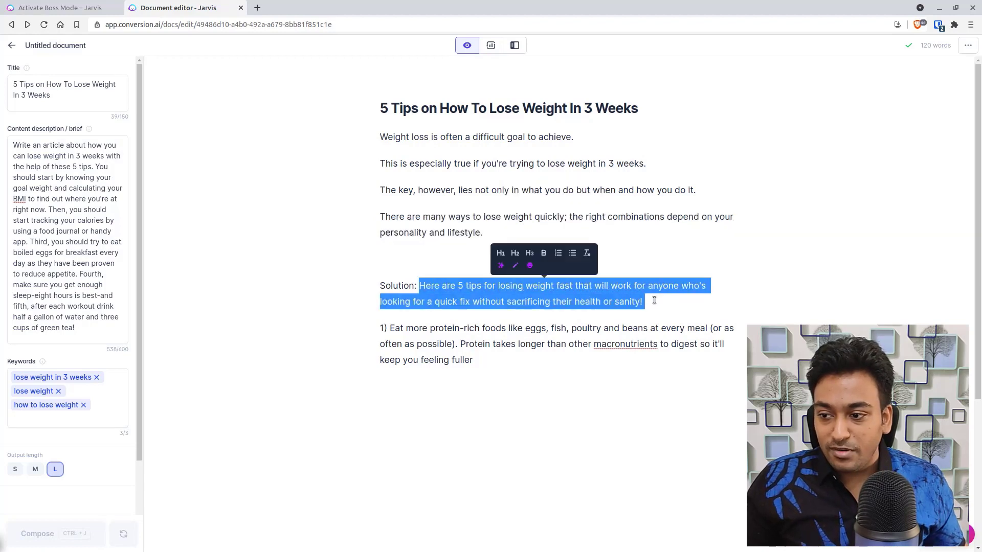
left_click_drag(489, 233, 370, 217)
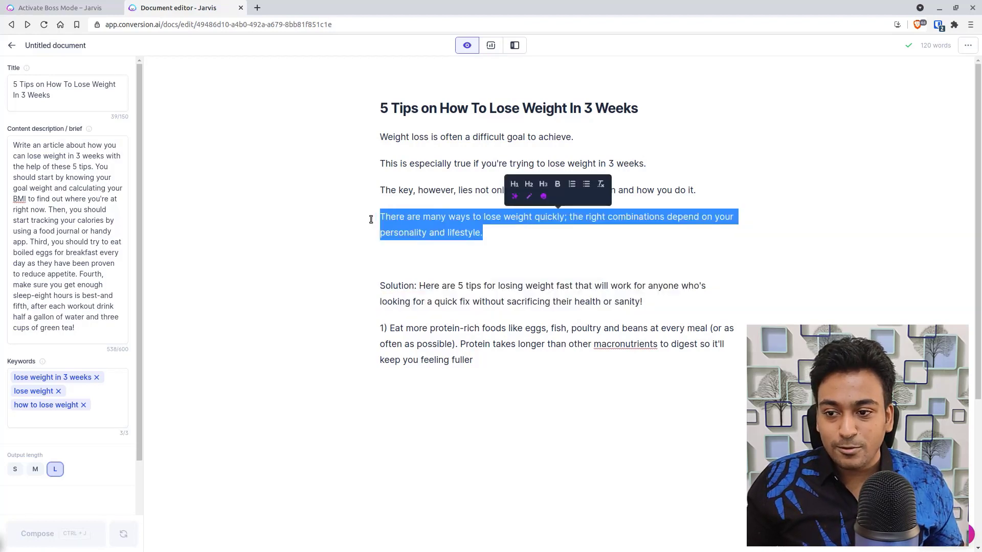
key("ctrl+v")
left_click_drag(434, 263, 515, 387)
key("BackSpace")
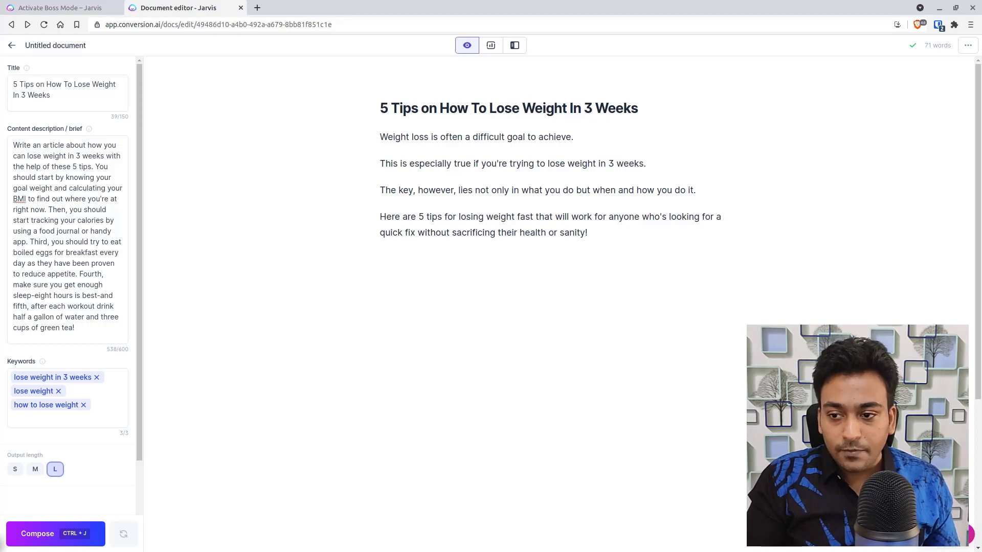
- Write and run the command "Write AIDA for 5 Tips on How To Lose Weight In 3 Weeks" below the introduction, and regenerate its output
type("Write ")
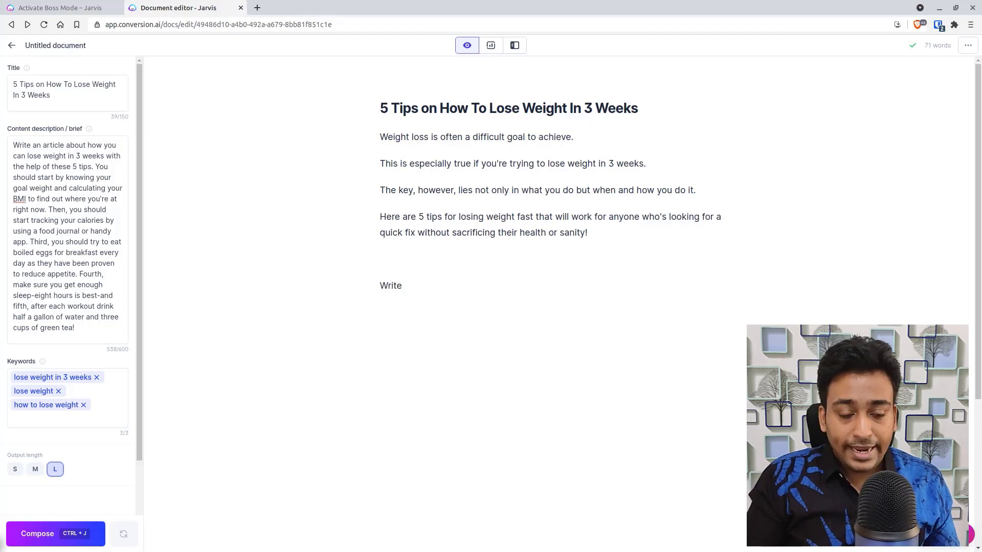
type("AIDA for")
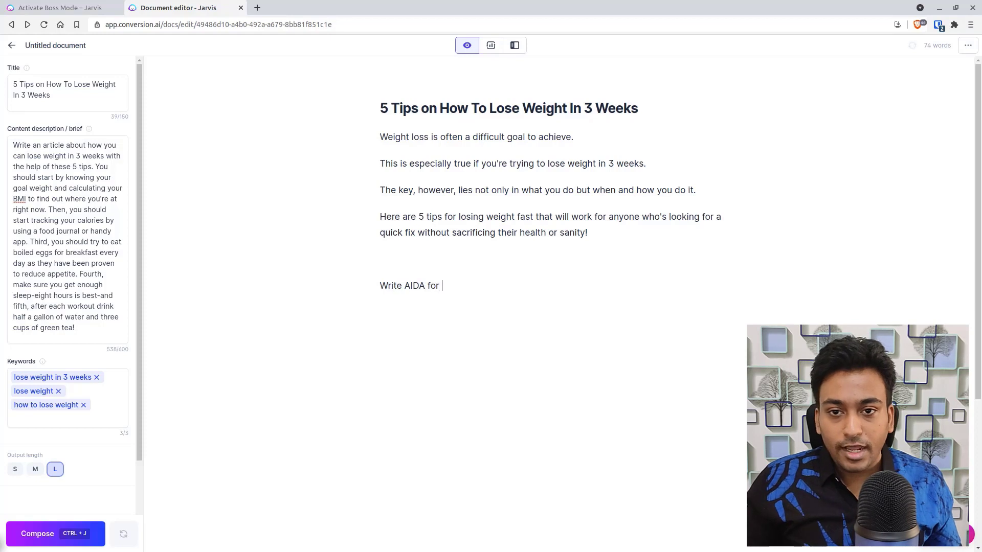
left_click(78, 90)
key("ctrl+a")
key("ctrl+c")
left_click(452, 285)
key("ctrl+v")
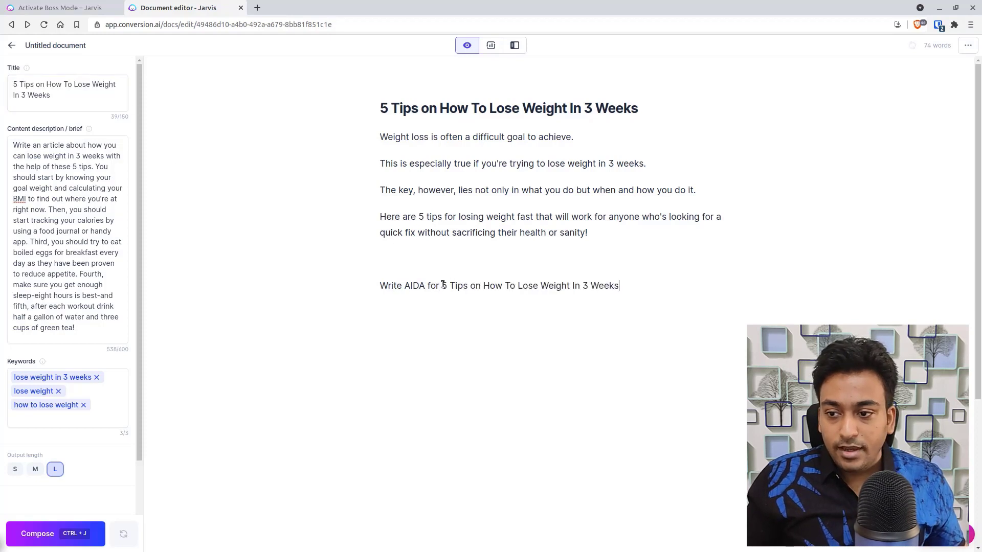
left_click_drag(442, 285, 440, 285)
triple_click(440, 286)
key("ctrl+j")
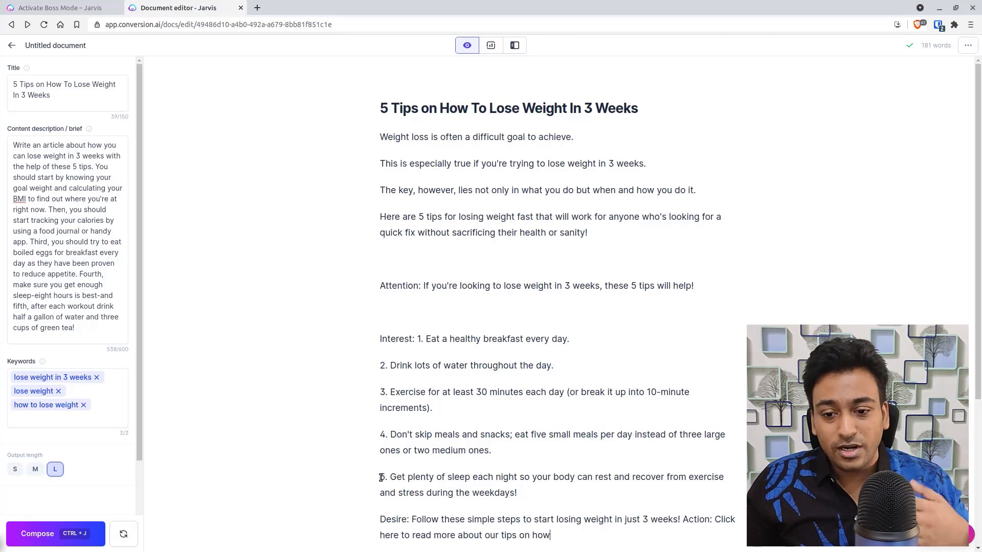
left_click(124, 535)
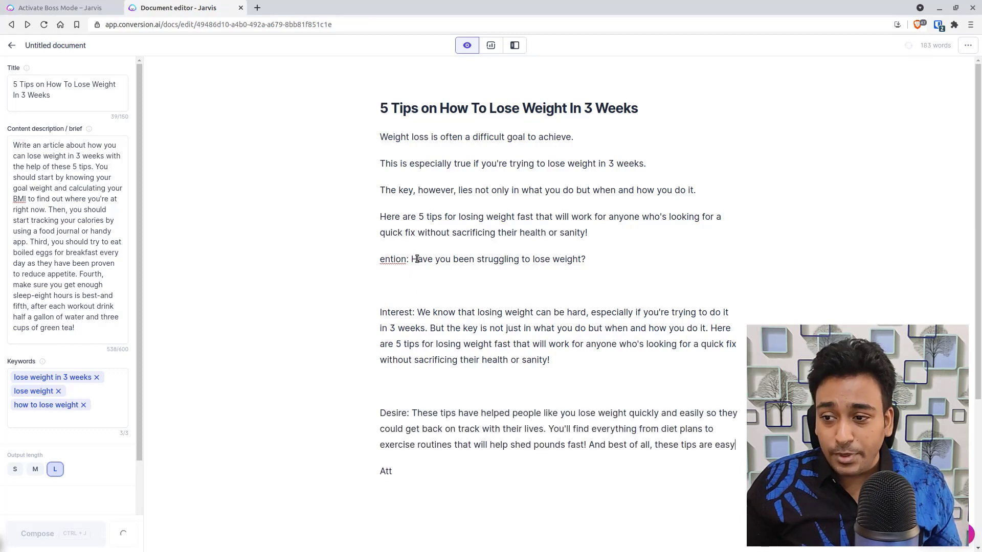
- Replace the introduction's first line with the generated Attention question "Have you been struggling to lose weight?"
left_click(586, 255)
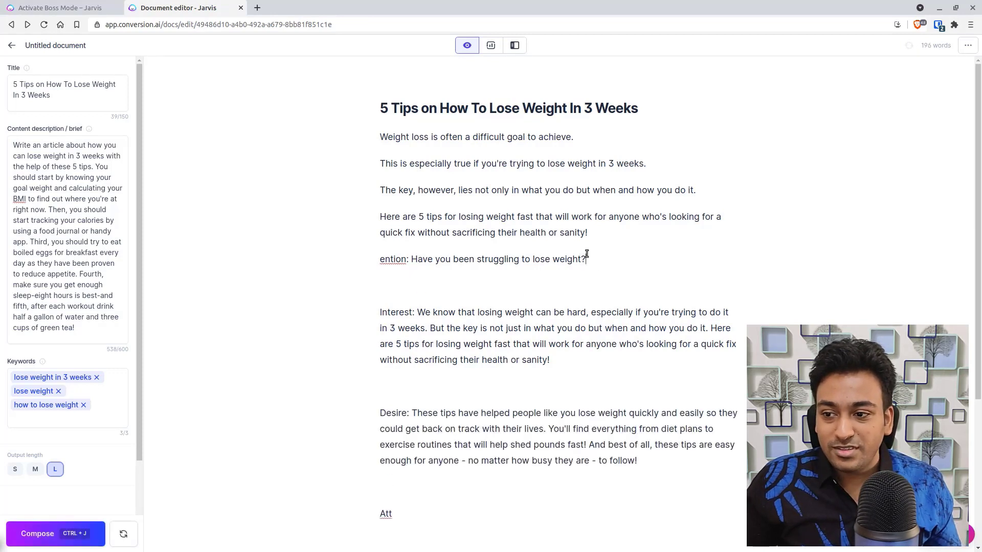
left_click_drag(586, 255, 414, 255)
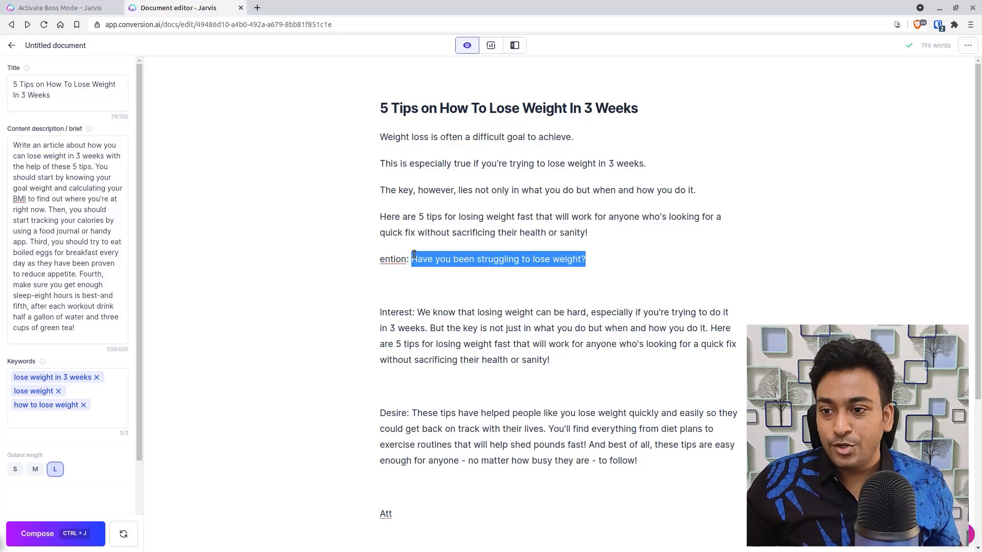
left_click(415, 137)
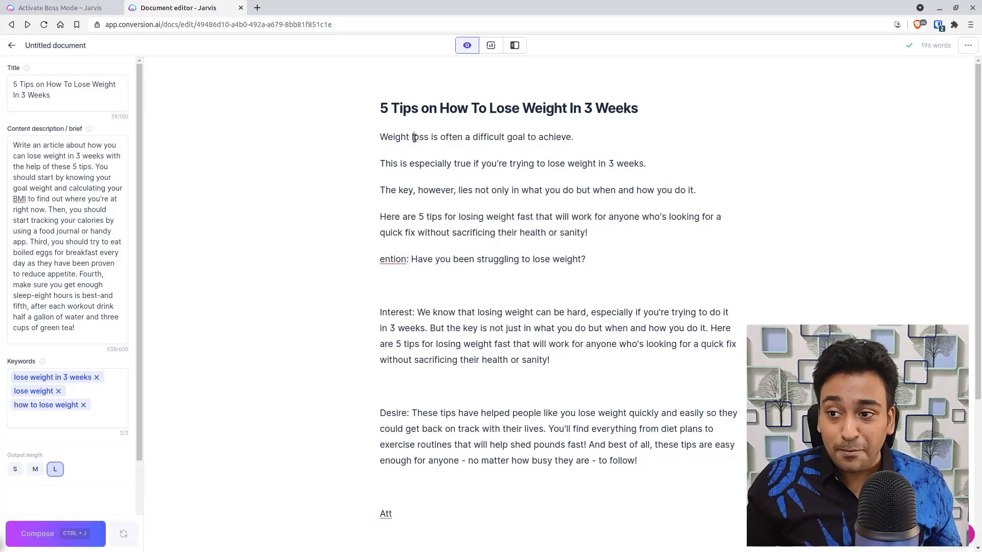
triple_click(414, 137)
key("ctrl+v")
key("Return")
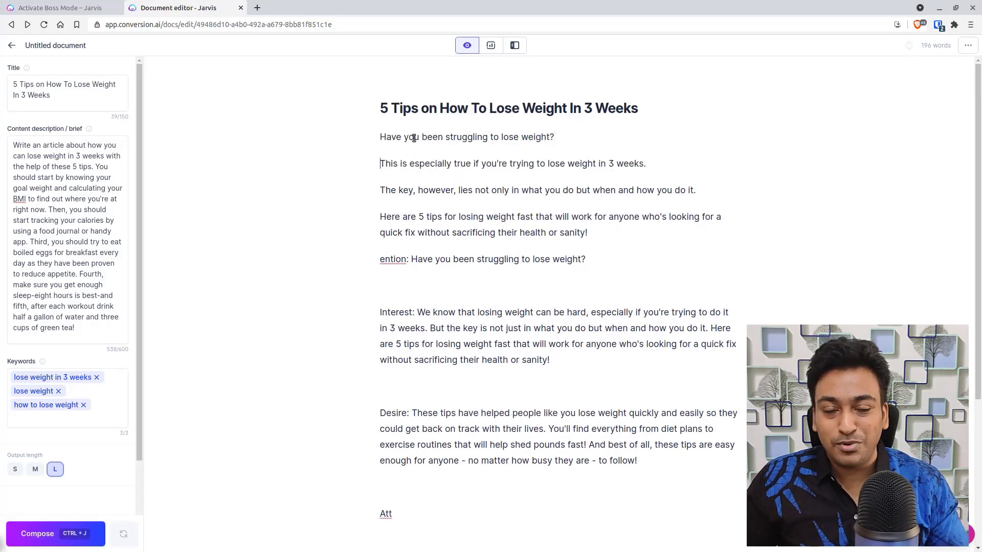
- Delete the leftover "ention:" line below the introduction, keeping a blank line before the Interest paragraph
triple_click(606, 259)
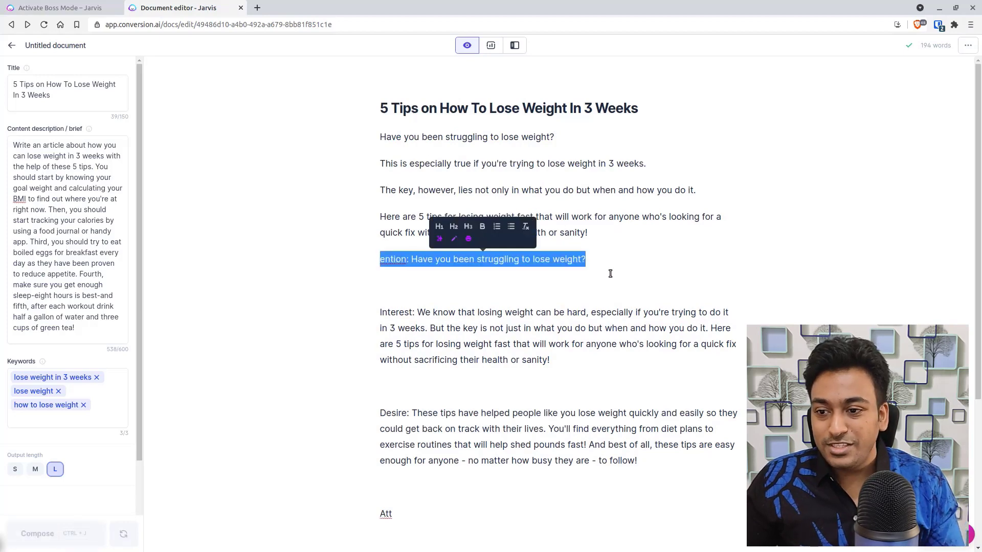
key("BackSpace")
key("Return")
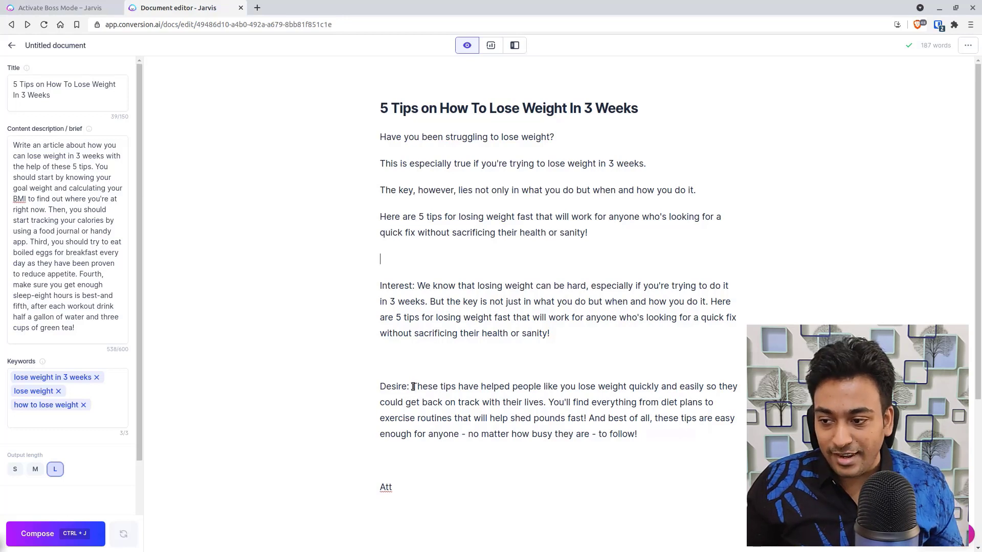
- Copy the first Desire sentence, "These tips have helped people like you" through "lives.", into a new paragraph above "Here are 5 tips"
left_click_drag(412, 386, 545, 402)
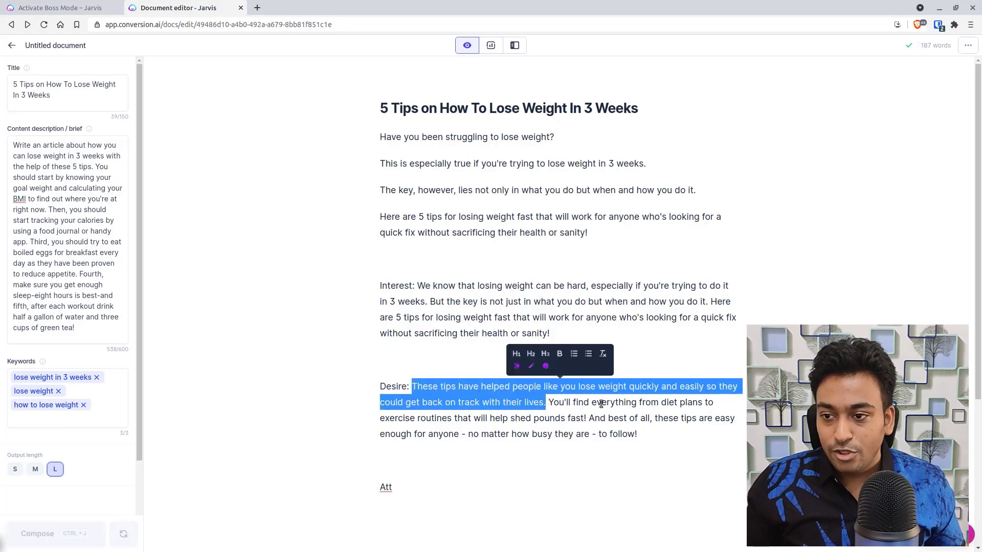
left_click(550, 265)
key("Return")
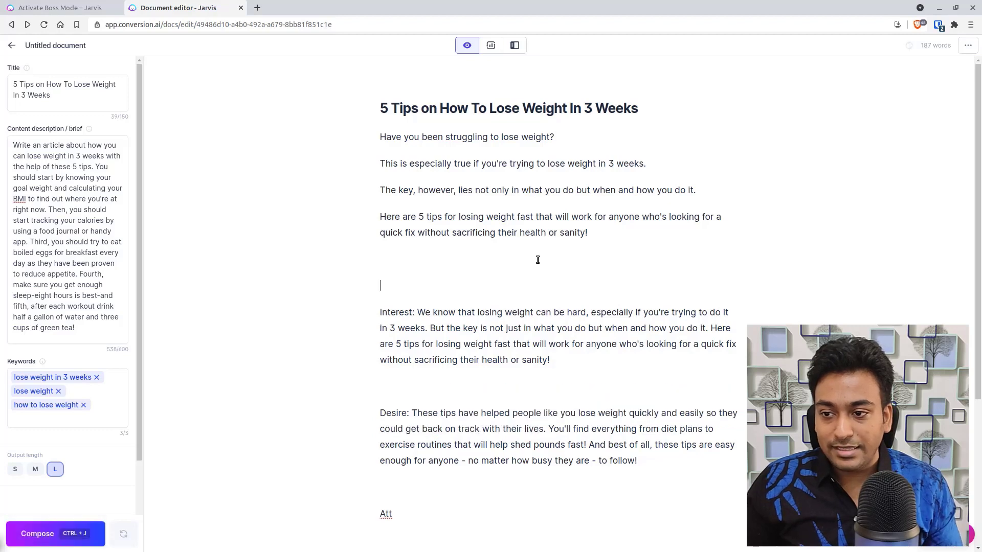
key("Up")
key("Up")
key("Up")
key("Return")
key("Up")
key("ctrl+v")
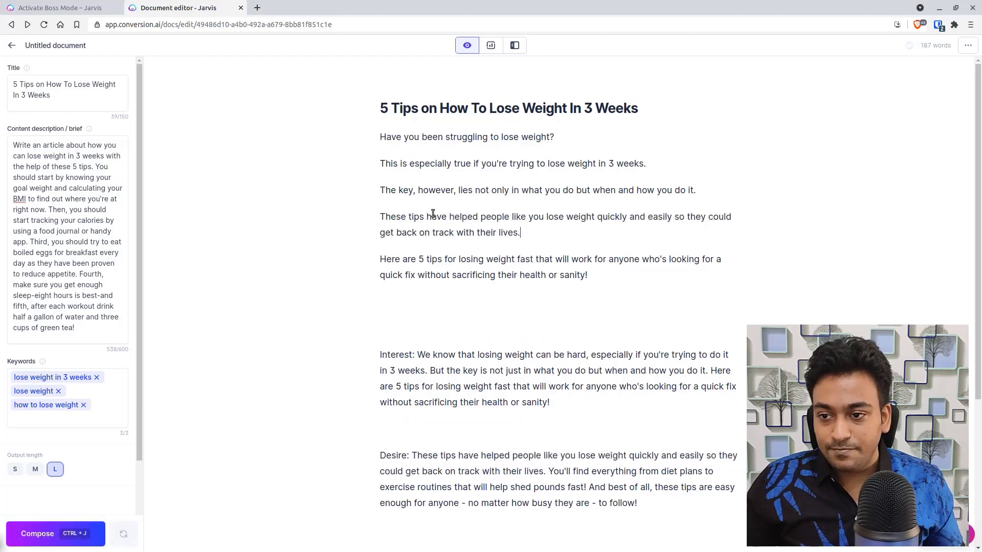
- Delete the remaining AIDA output below the introduction, including the Interest and Desire paragraphs and the stray "Att"
left_click_drag(456, 294, 697, 520)
type("Att")
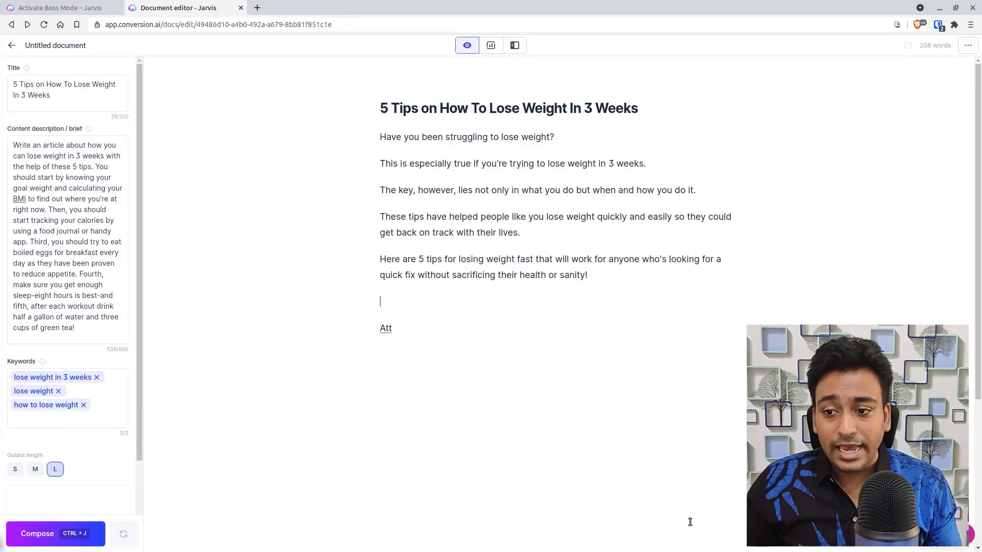
key("shift+Home")
key("BackSpace")
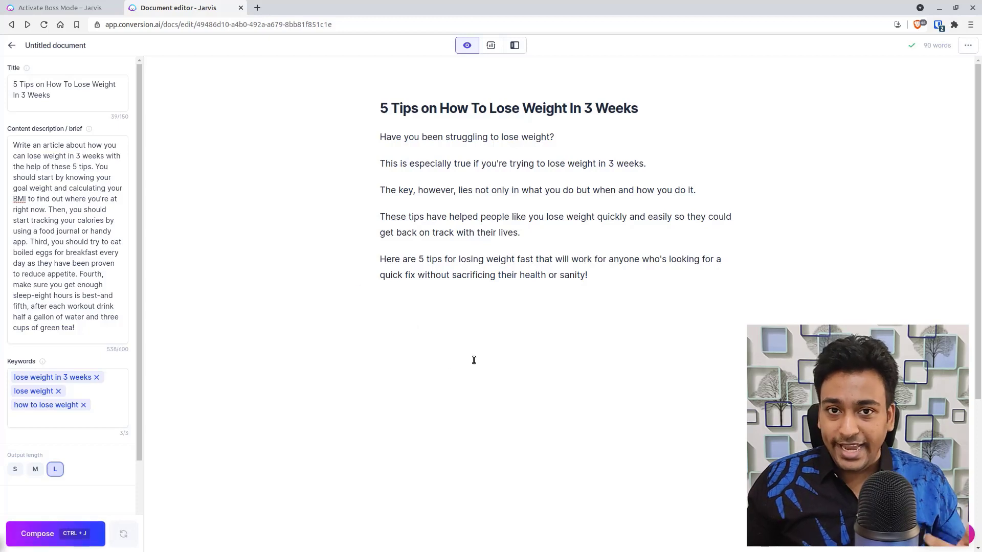
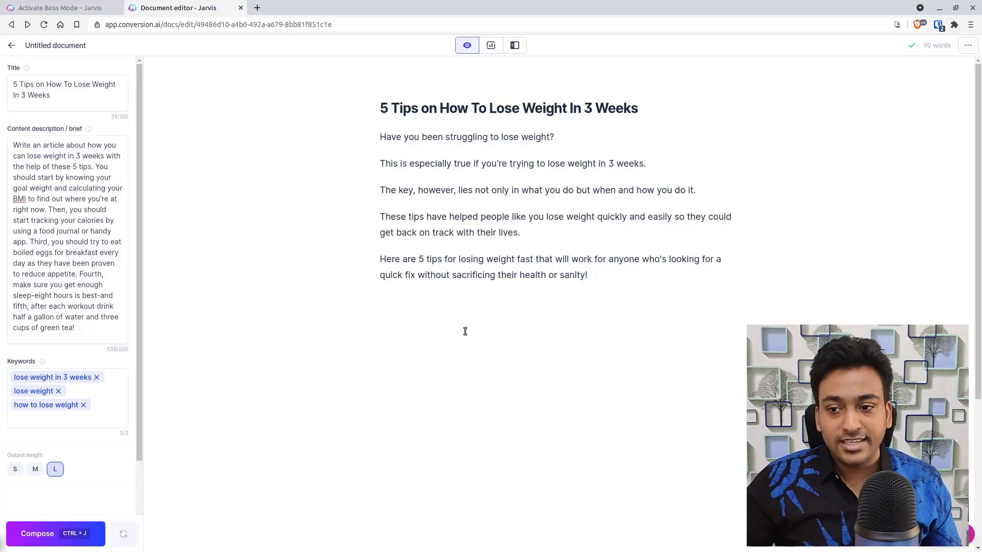
- Write and run the command "Write an outline for 5 Tips on How To Lose Weight In 3 Weeks" below the introduction, and regenerate its output
scroll(465, 331, "down", 2)
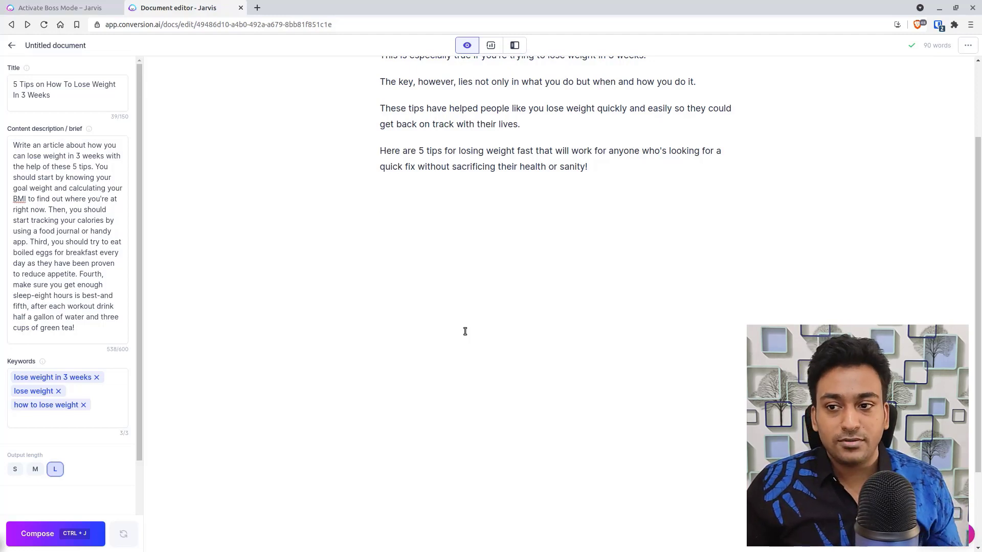
scroll(464, 331, "up", 2)
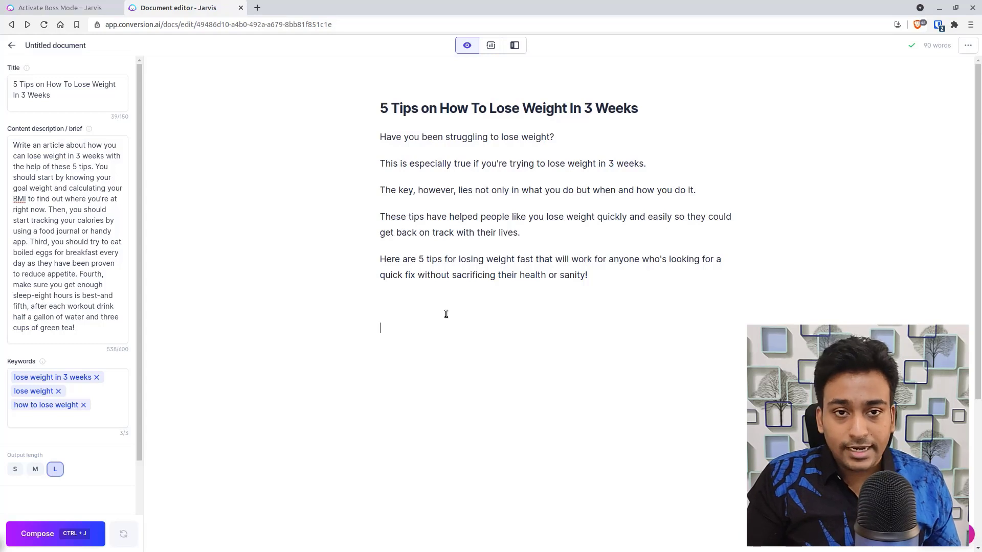
type("Write ")
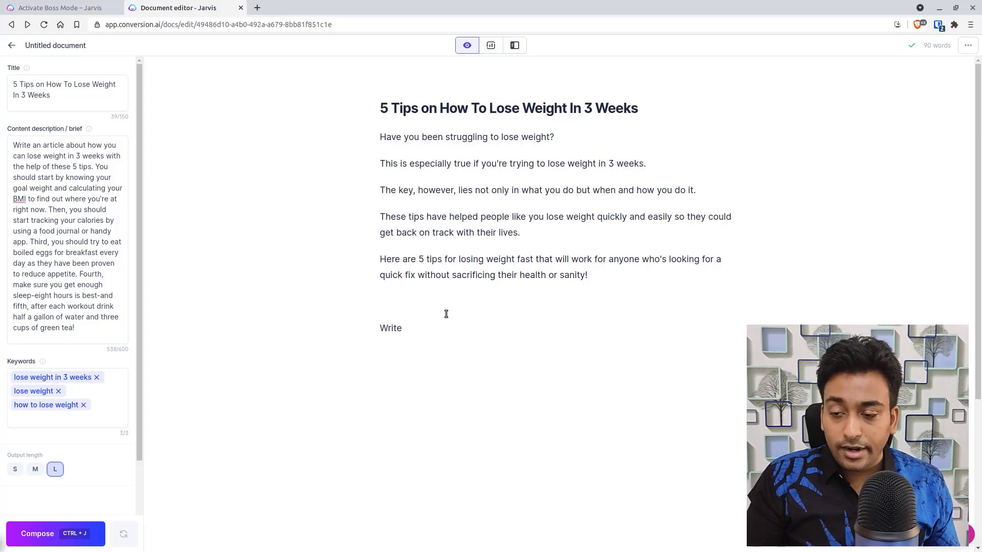
type("an outline")
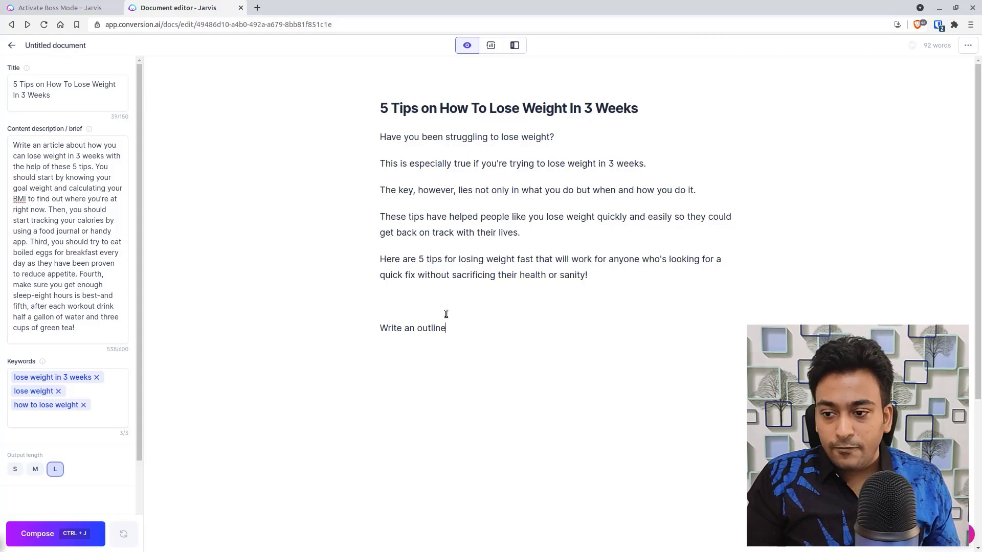
type(" for")
double_click(452, 107)
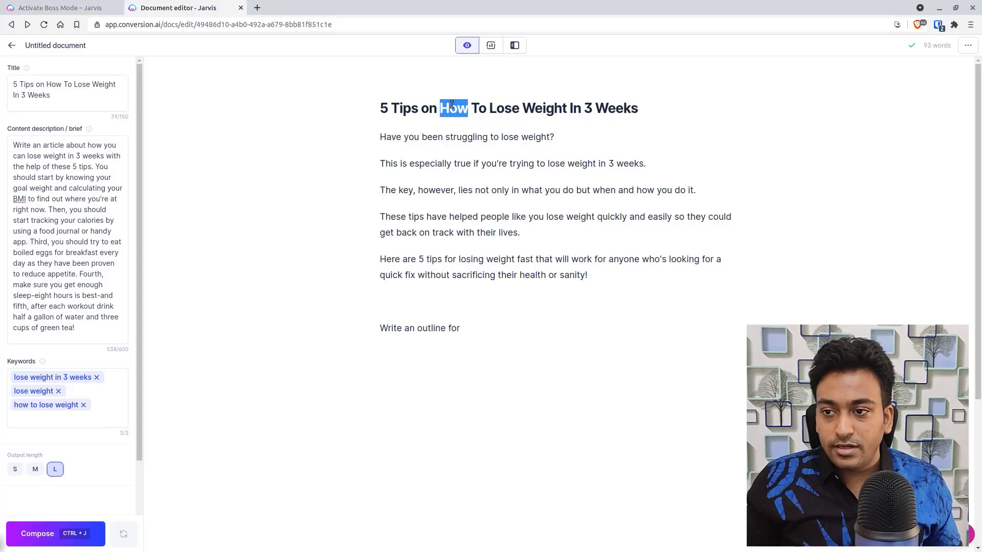
triple_click(68, 81)
key("ctrl+c")
left_click(500, 333)
key("ctrl+v")
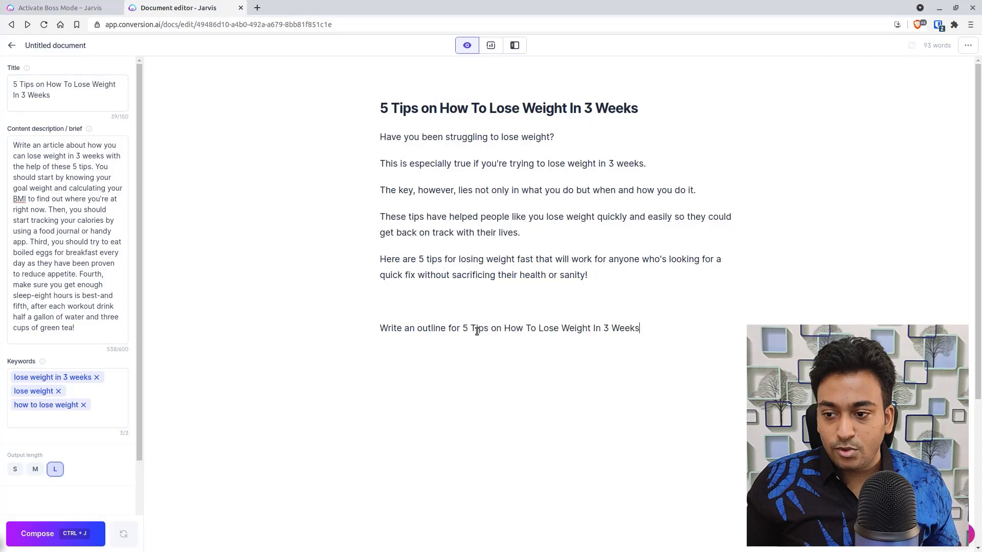
triple_click(476, 331)
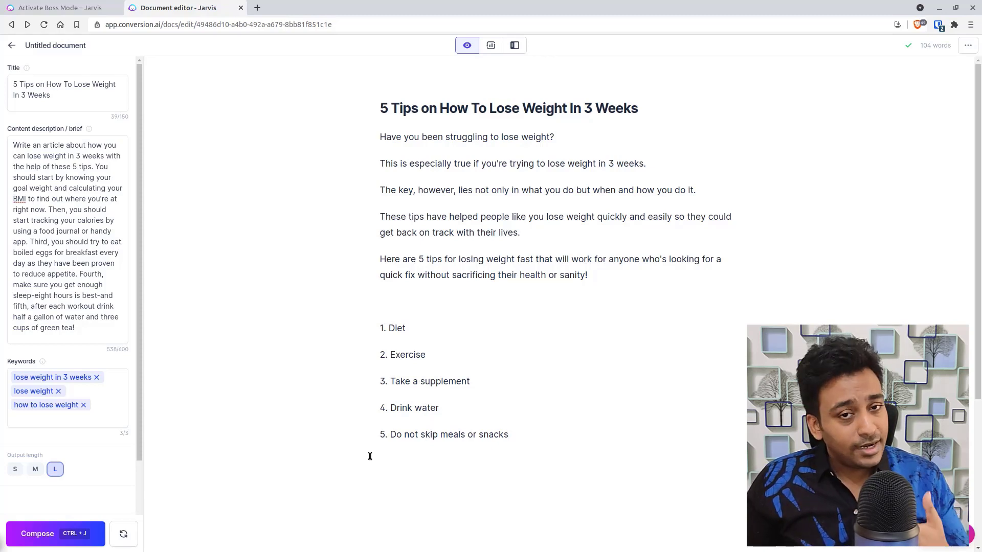
left_click(127, 535)
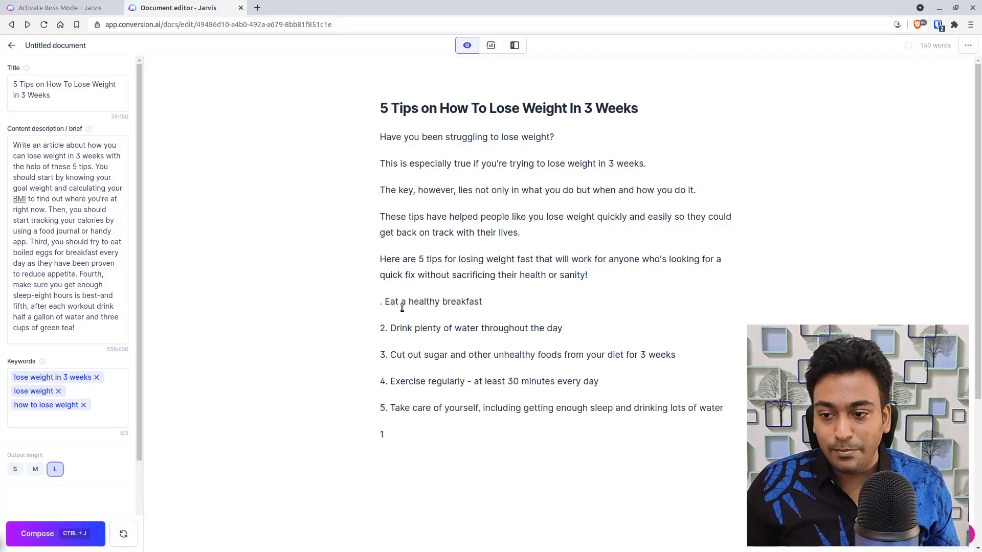
- Number the "Eat a healthy breakfast" tip as 1 and delete the stray "1" below the fifth outline tip
left_click(381, 303)
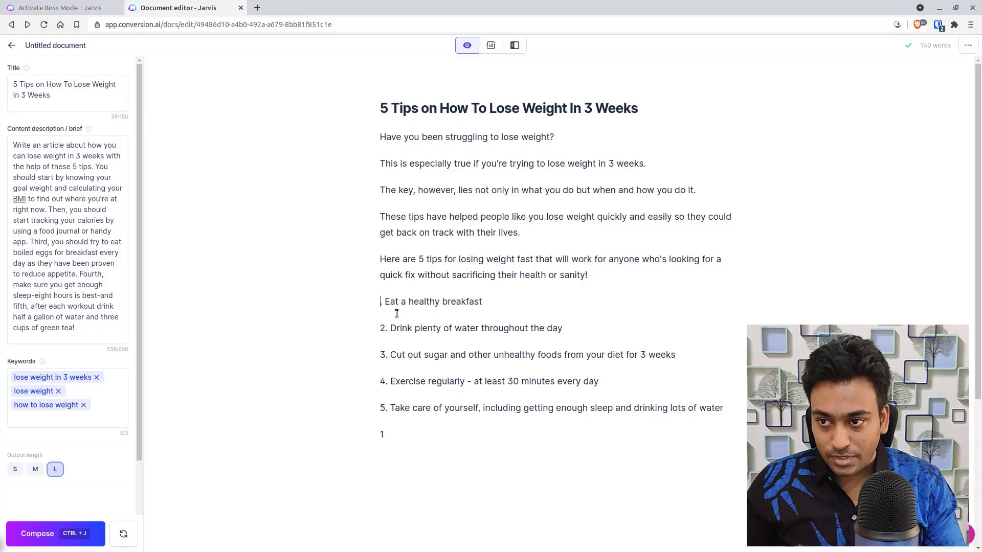
type("1")
left_click_drag(404, 439, 374, 412)
key("BackSpace")
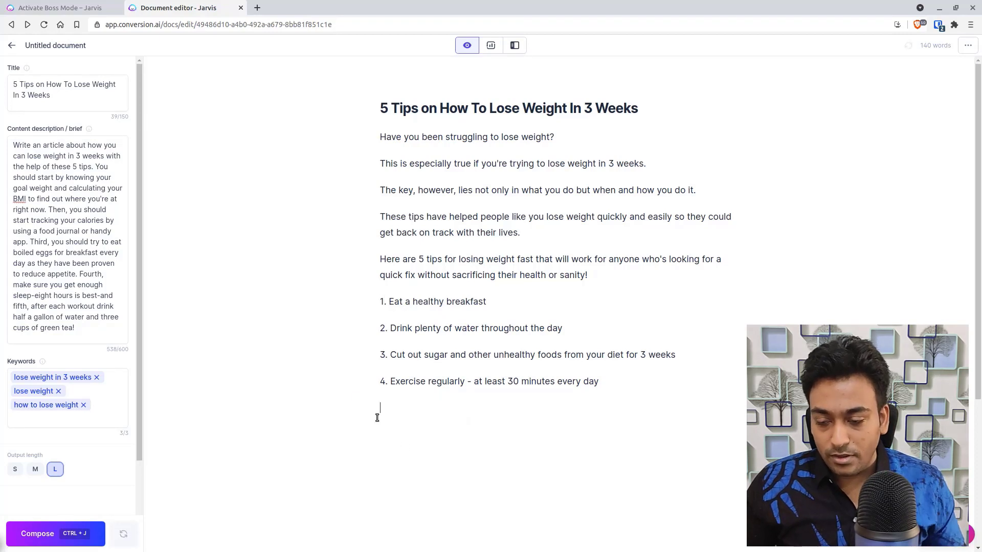
key("ctrl+z")
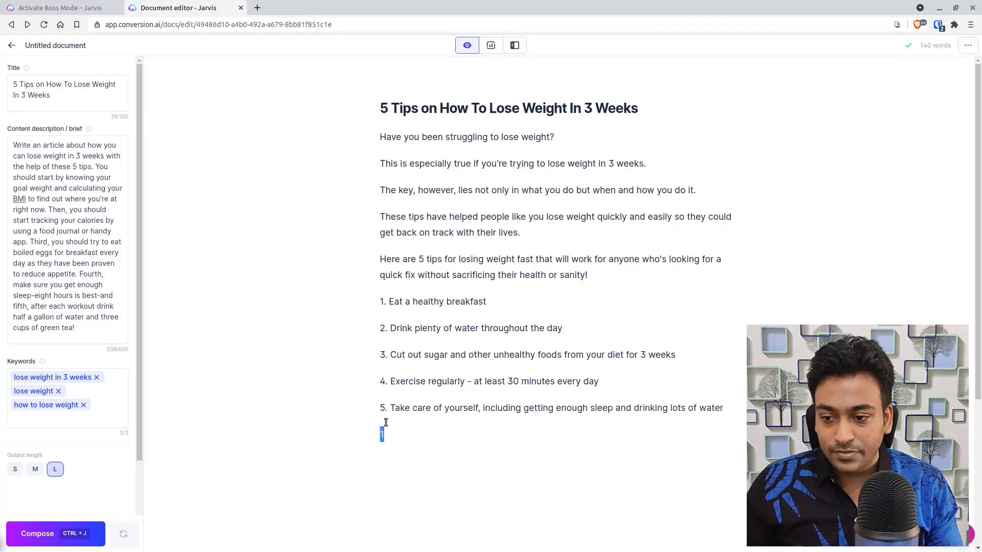
key("BackSpace")
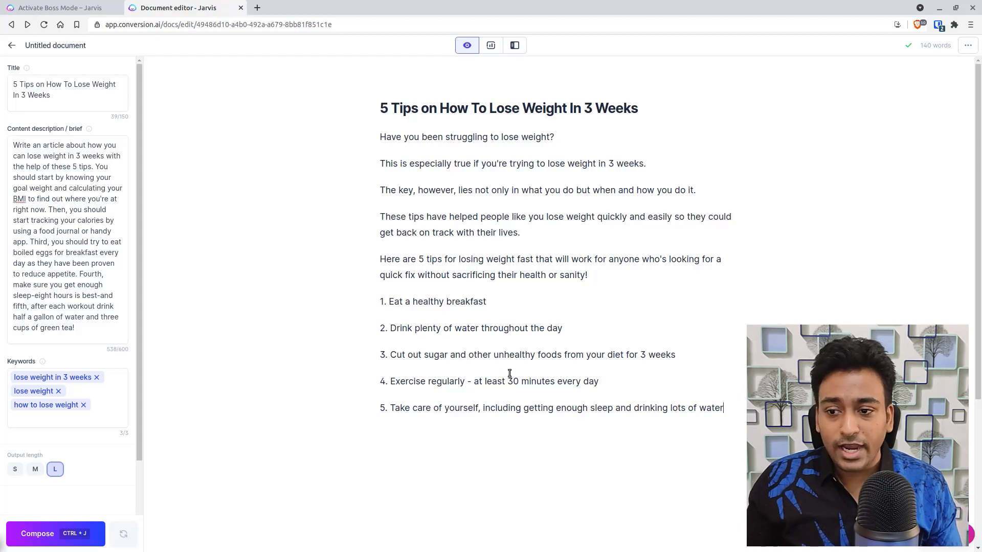
- Format all five numbered outline tips as Heading 2
triple_click(418, 303)
left_click(417, 304)
triple_click(417, 303)
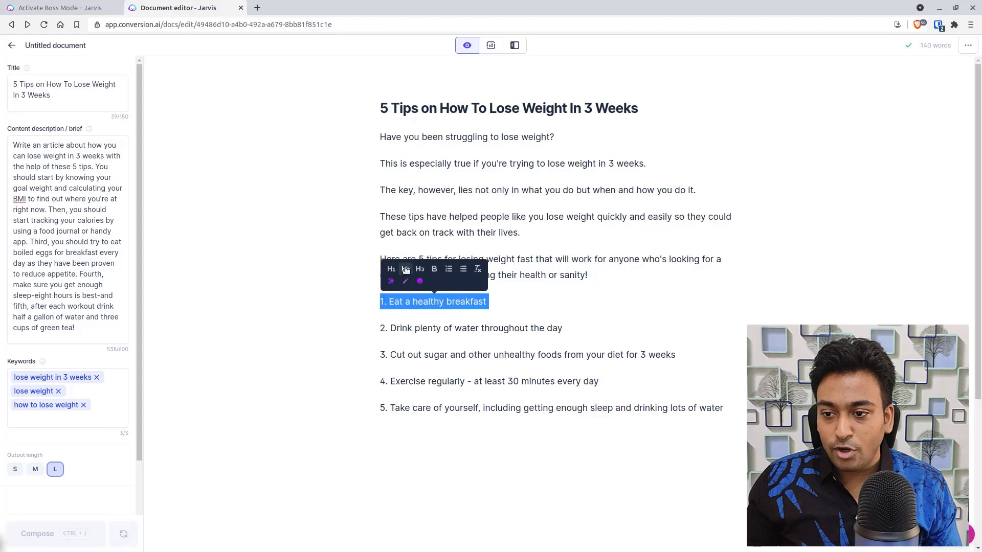
left_click(413, 296)
triple_click(441, 331)
left_click(442, 296)
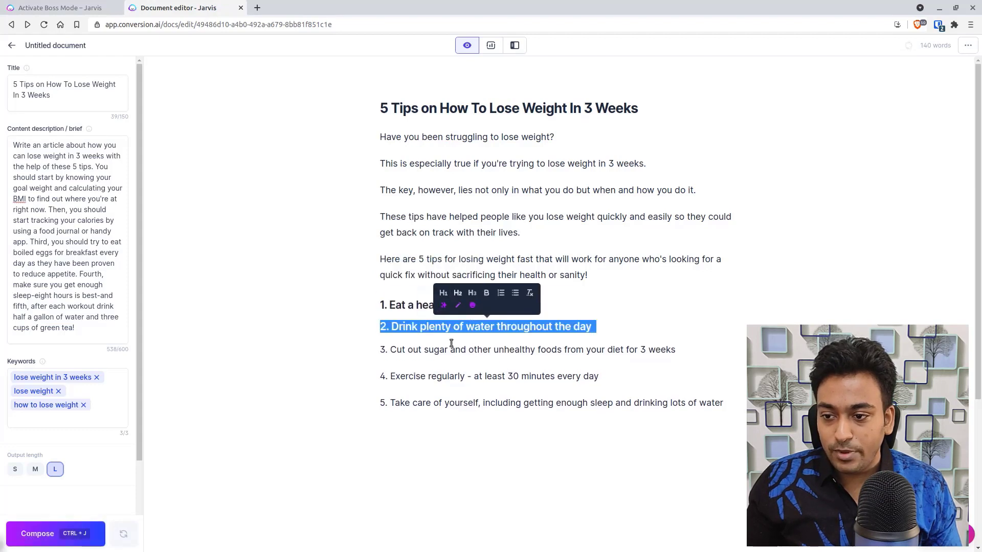
triple_click(452, 349)
left_click(500, 318)
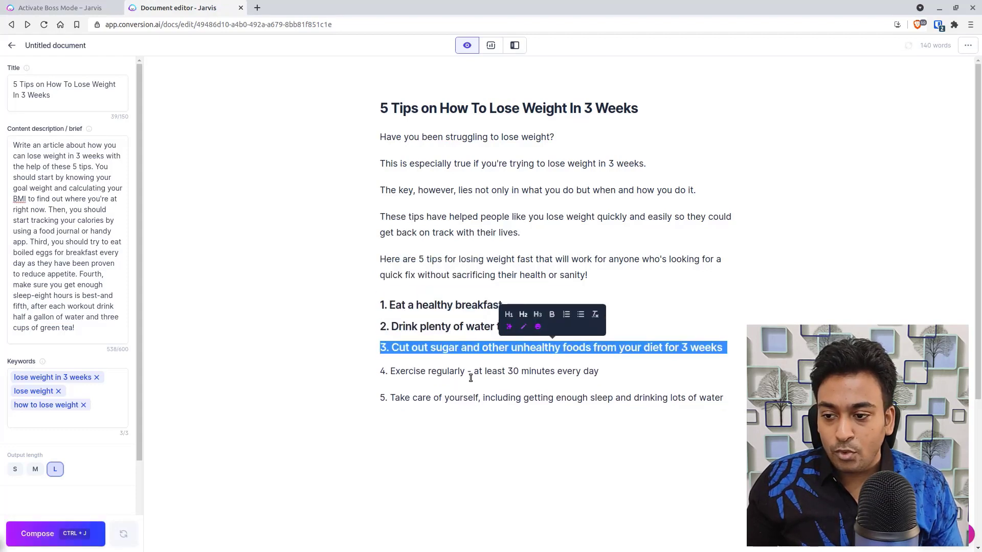
triple_click(450, 375)
left_click(460, 339)
triple_click(462, 391)
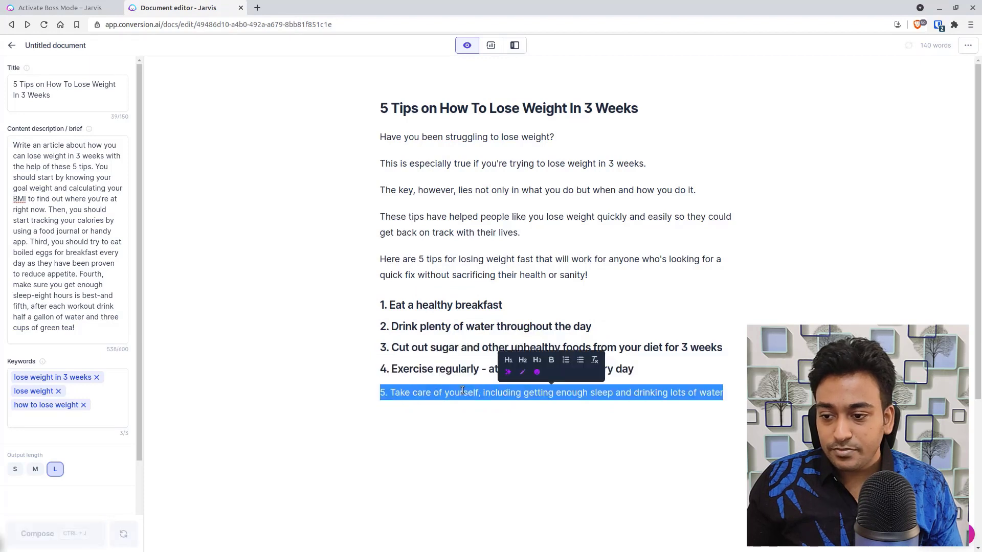
left_click(529, 356)
left_click(521, 443)
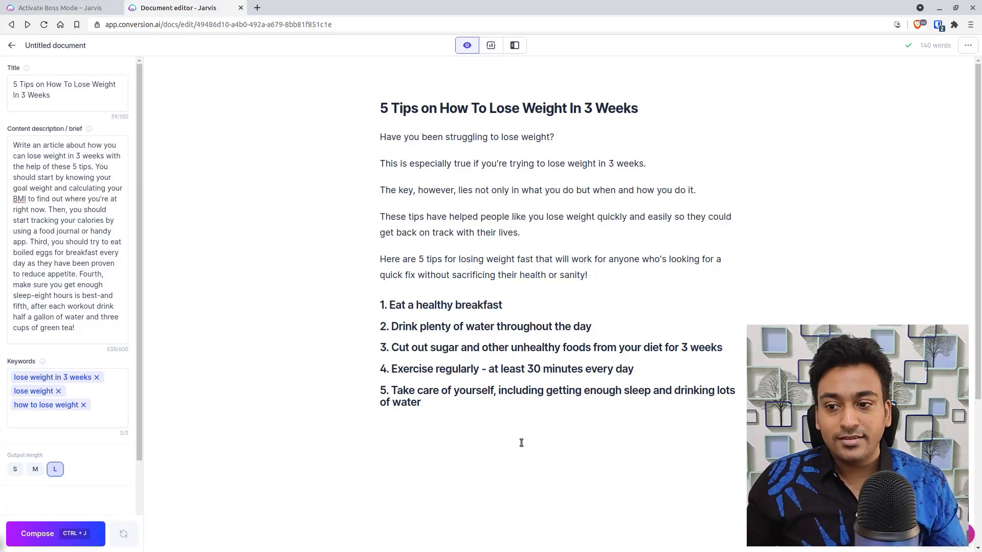
- Add an empty paragraph below the "1. Eat a healthy breakfast" heading and have Jarvis compose its content there
left_click(526, 304)
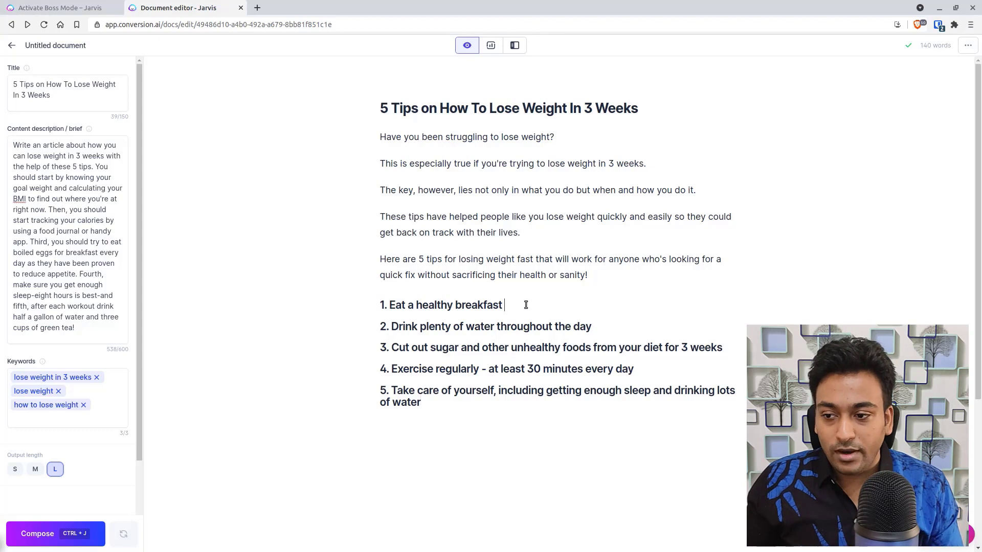
key("Return")
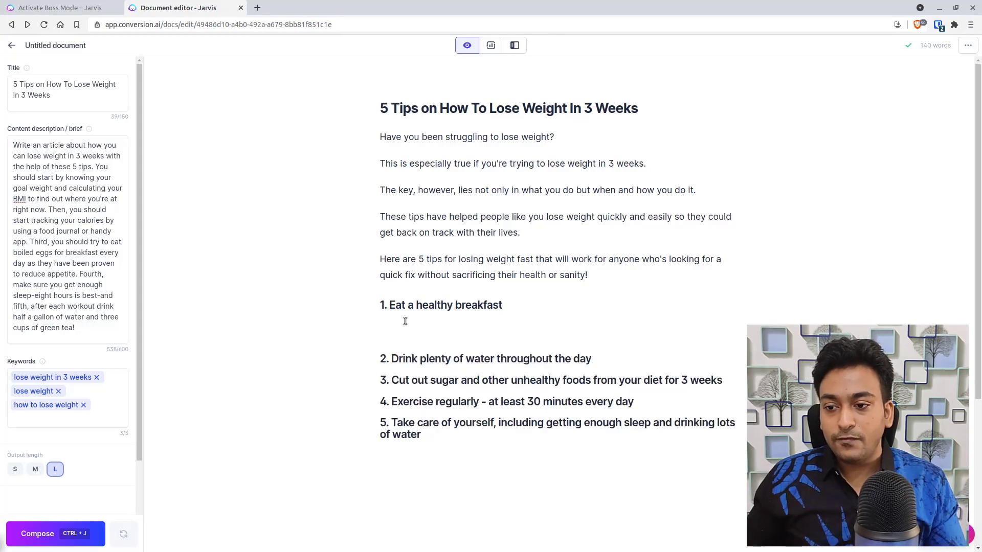
type("dg")
key("BackSpace")
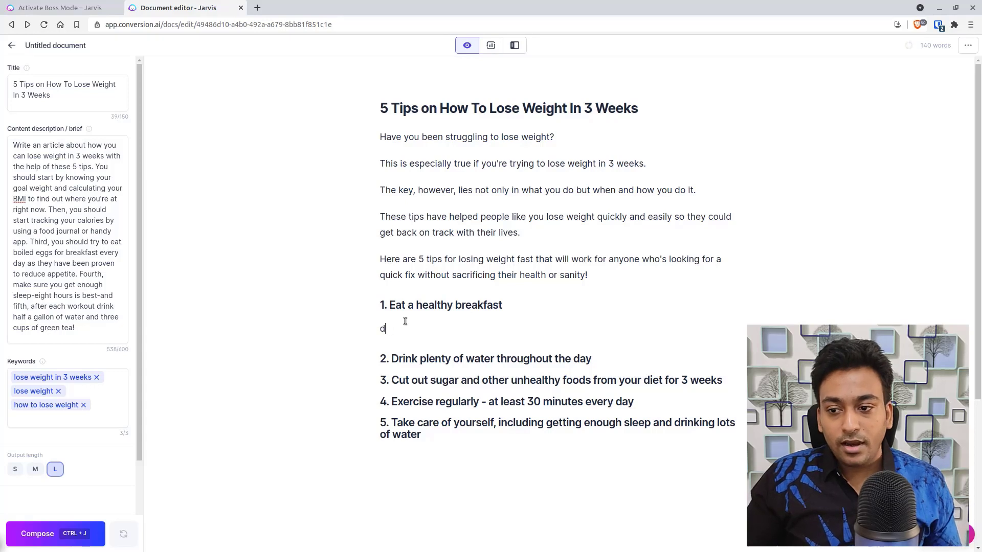
key("BackSpace")
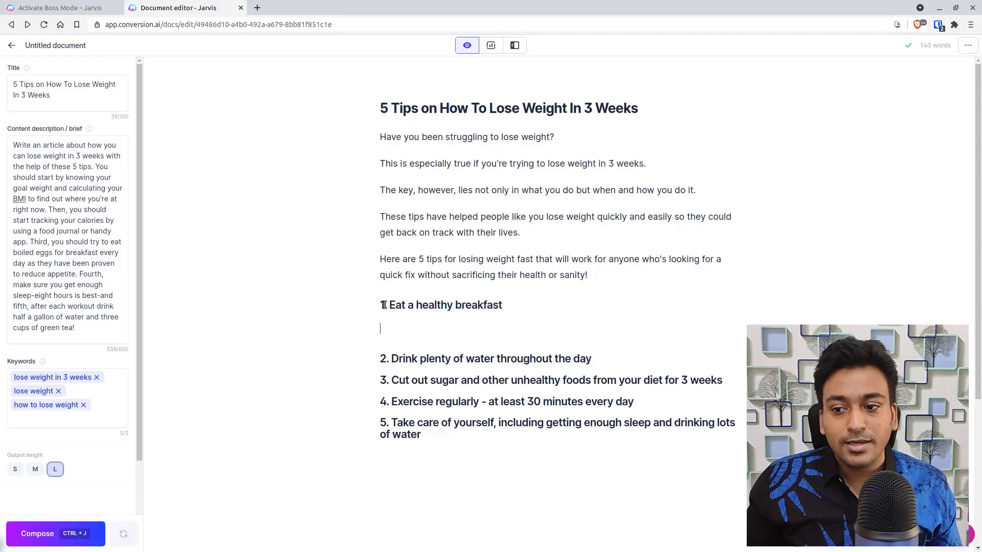
left_click(37, 533)
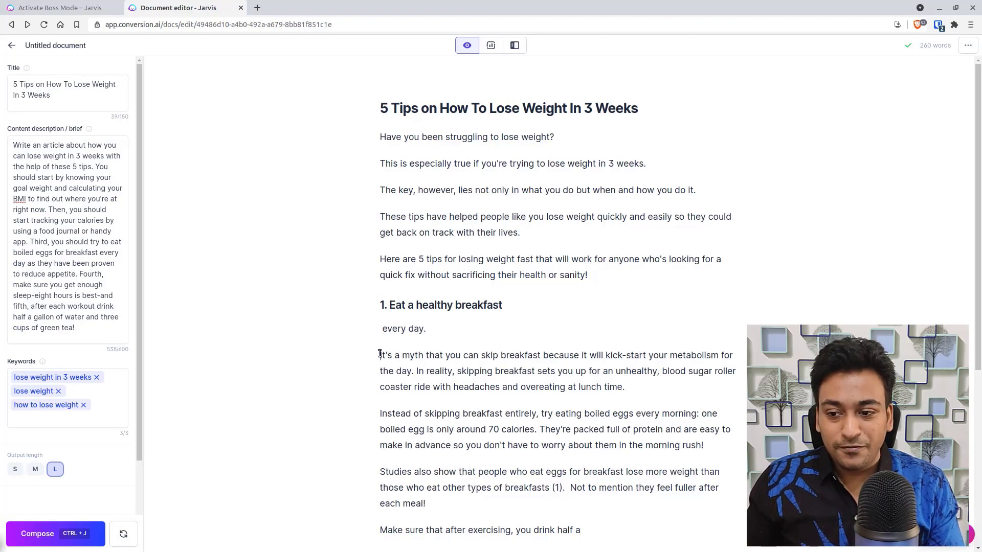
- Delete the "every day." line, the "Studies also show" paragraph and the unfinished "Make sure that after exercising" line from the breakfast section
left_click_drag(379, 351, 364, 325)
key("BackSpace")
scroll(443, 344, "down", 1)
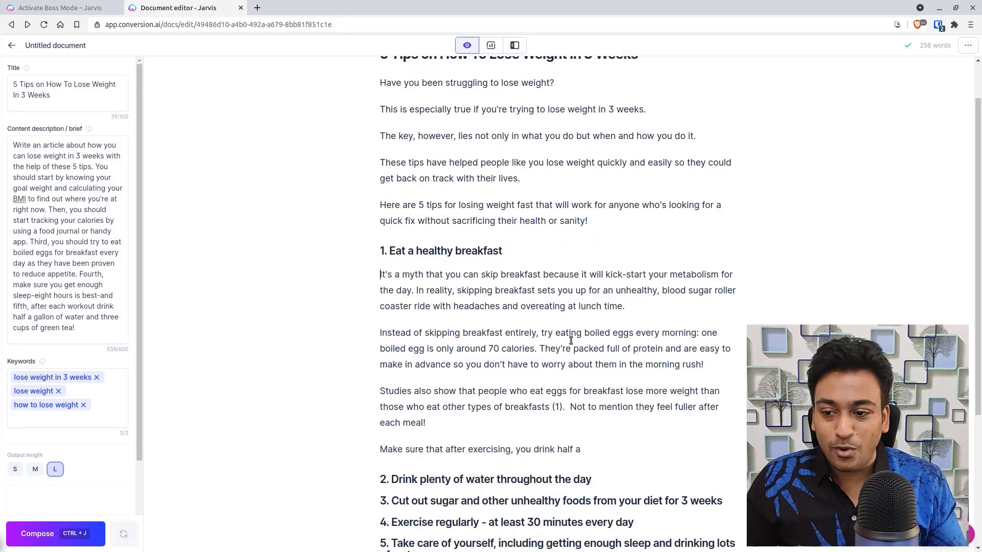
triple_click(489, 398)
key("BackSpace")
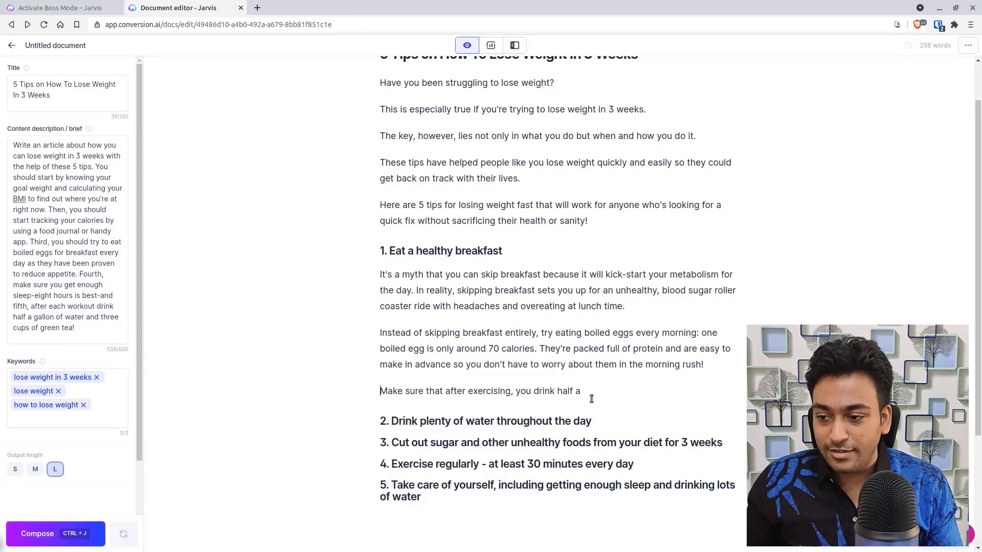
left_click_drag(587, 396, 380, 396)
key("BackSpace")
key("BackSpace")
key("Return")
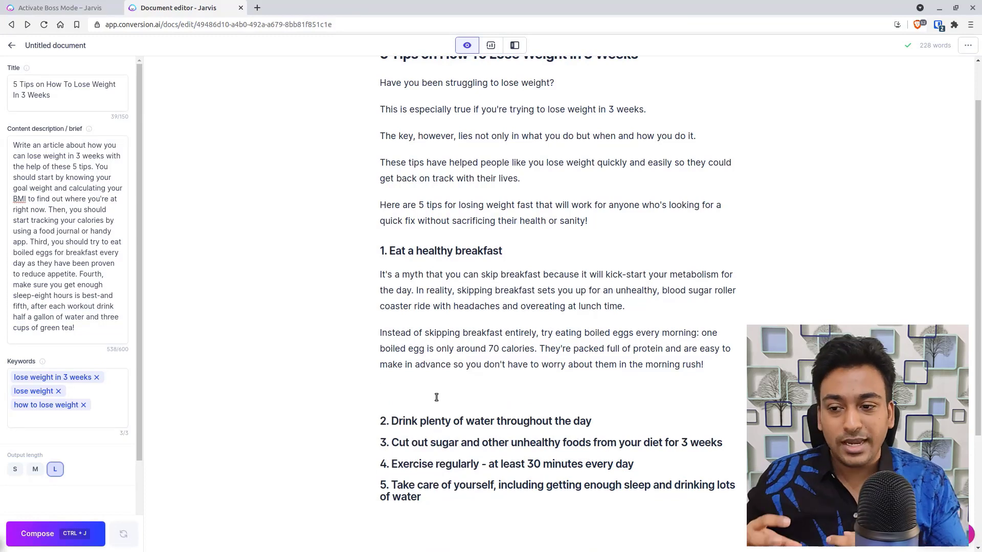
key("BackSpace")
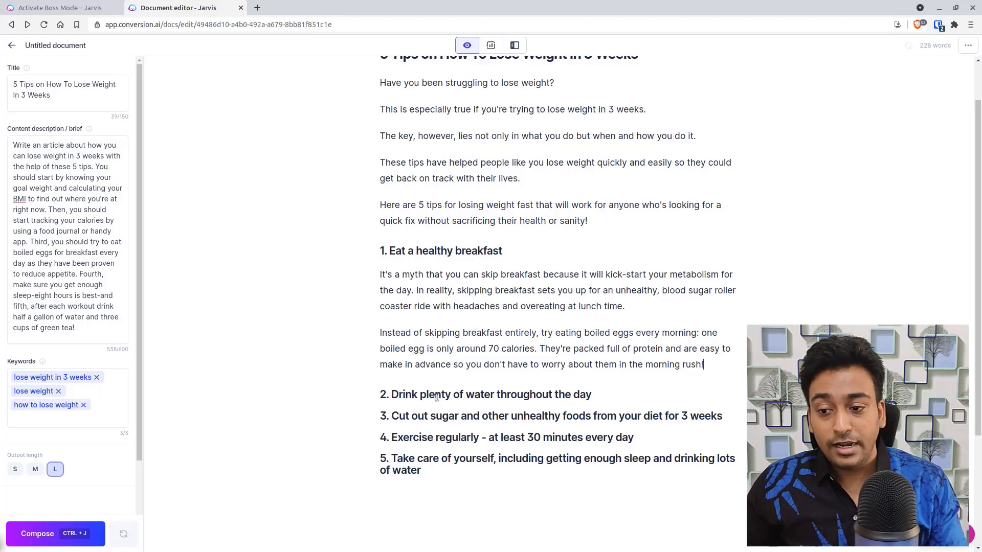
- Compose content in a new paragraph below "2. Drink plenty of water throughout the day" and regenerate that output
left_click(608, 399)
key("Return")
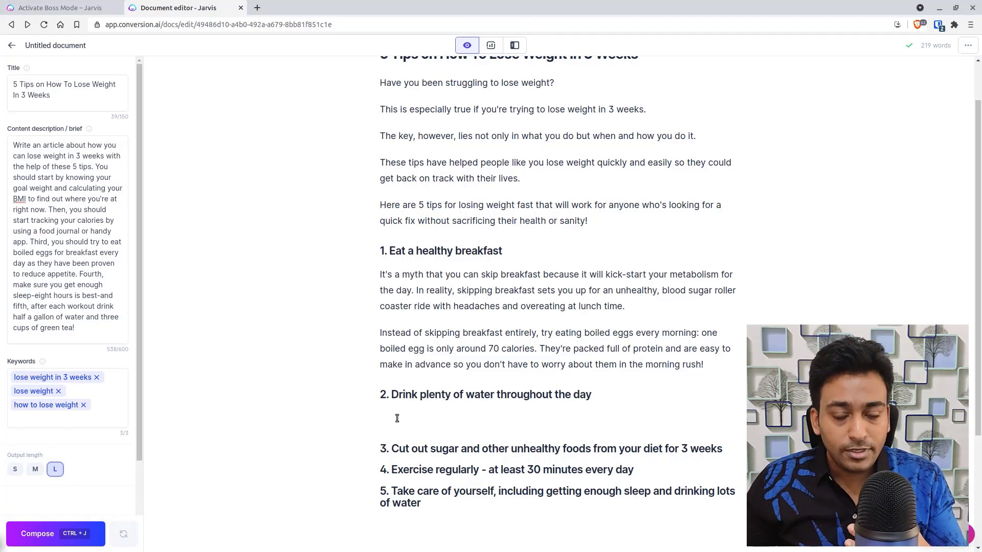
left_click(37, 533)
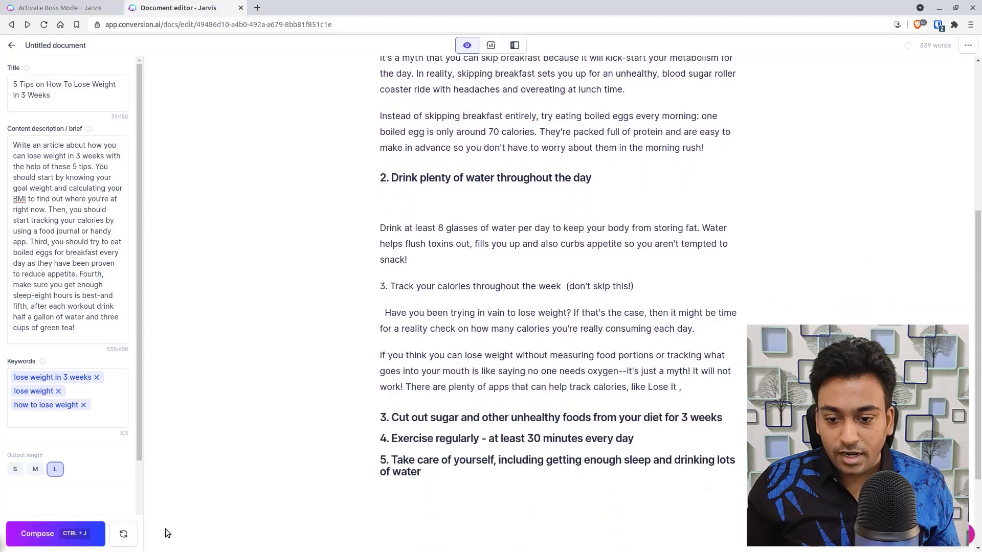
left_click(125, 534)
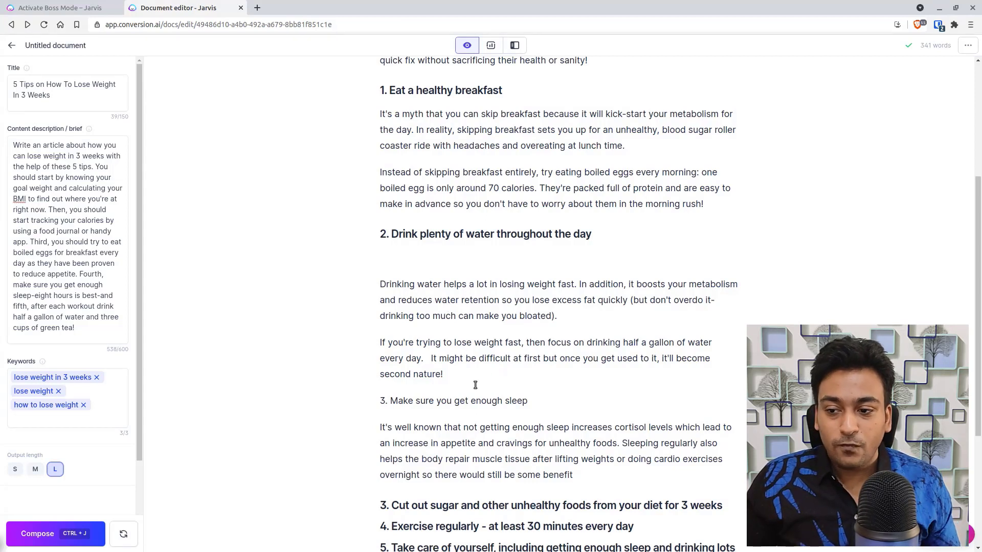
- Delete the generated "3. Make sure you get enough sleep" text with its paragraph, and the blank line below the water heading
left_click(462, 377, "shift")
key("BackSpace")
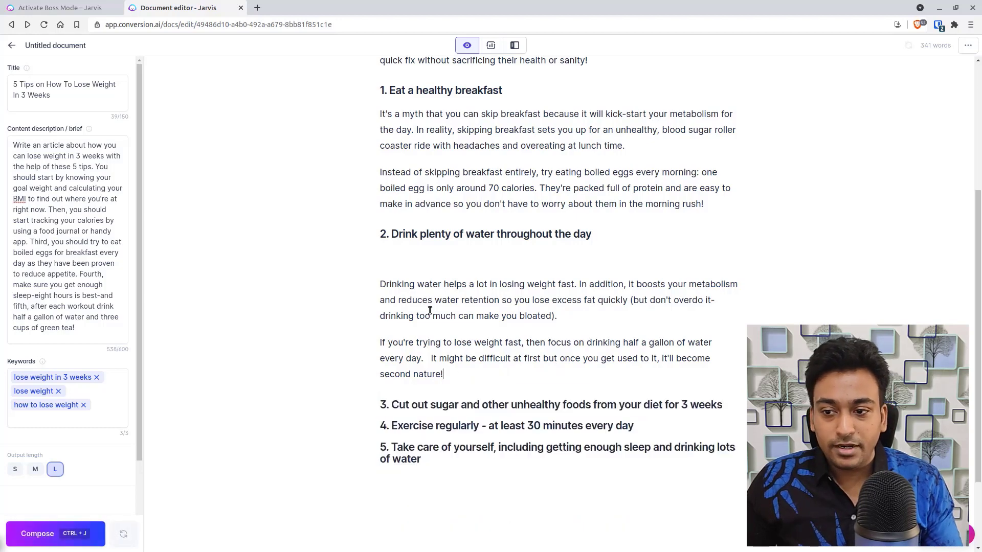
left_click(415, 269)
left_click(415, 264)
key("BackSpace")
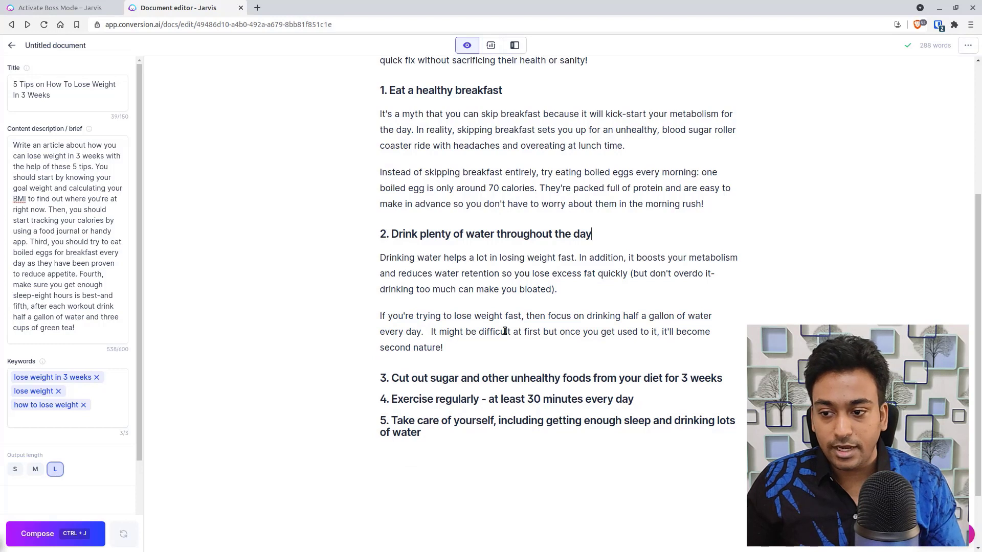
- Split the water section so that "It might be difficult" and "In addition" each start a new paragraph, removing the extra spaces
left_click(429, 331)
key("BackSpace")
key("BackSpace")
key("BackSpace")
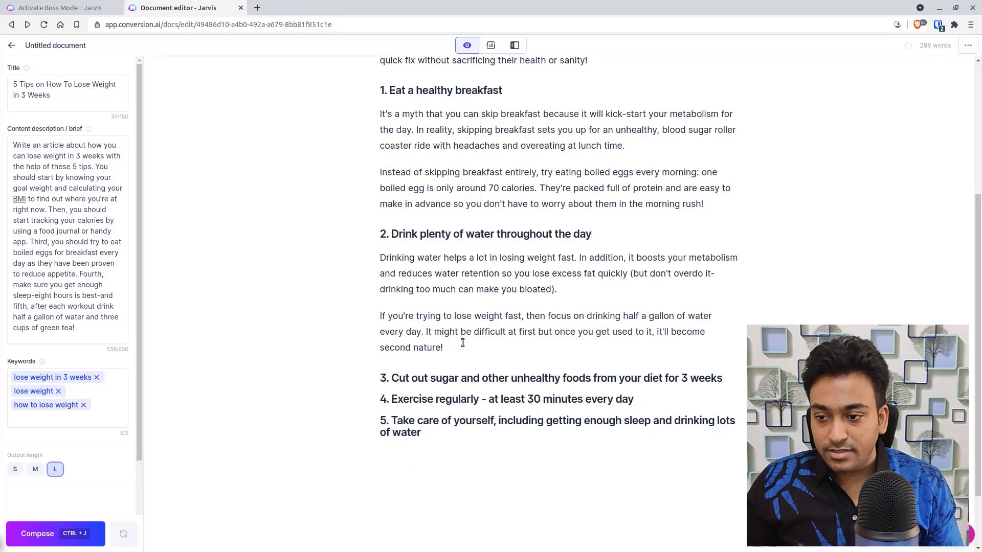
type(".")
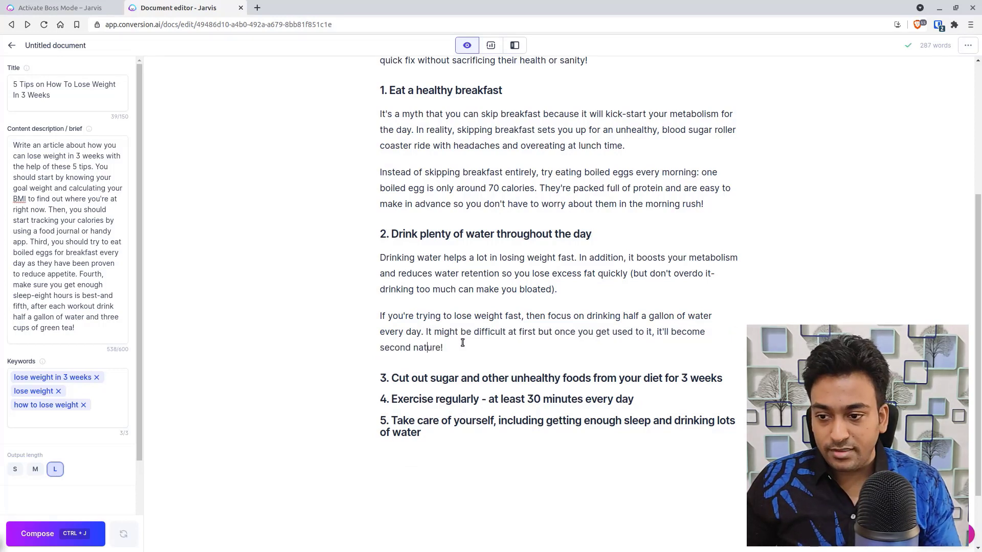
key("Return")
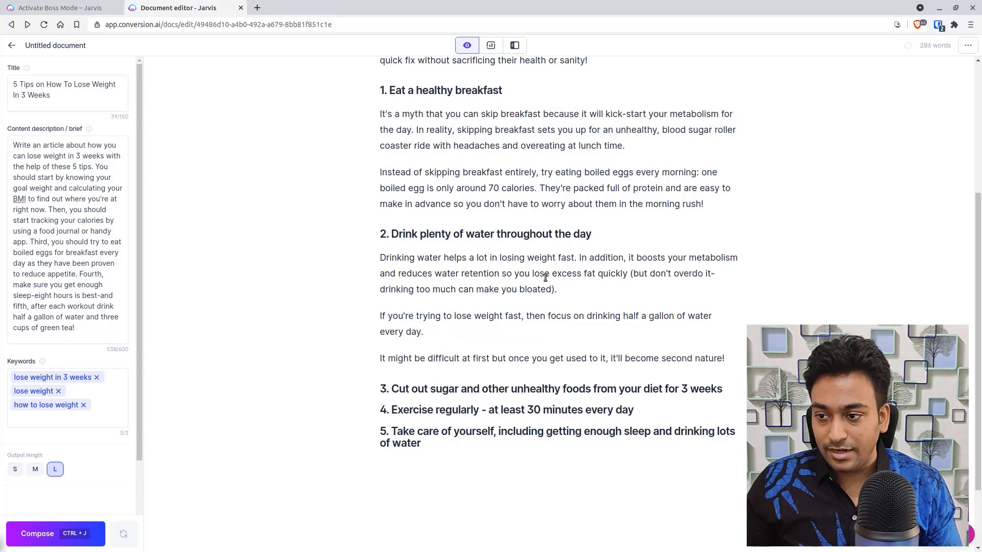
left_click(581, 257)
key("BackSpace")
key("Return")
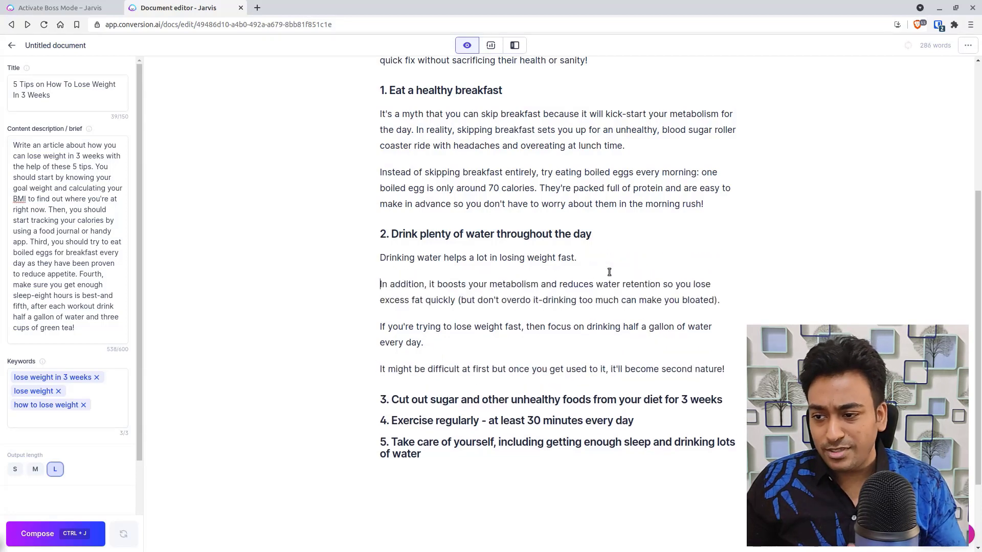
- Split the breakfast section so that "They're packed full of protein" and "In reality" each start a new paragraph
left_click(540, 188)
key("BackSpace")
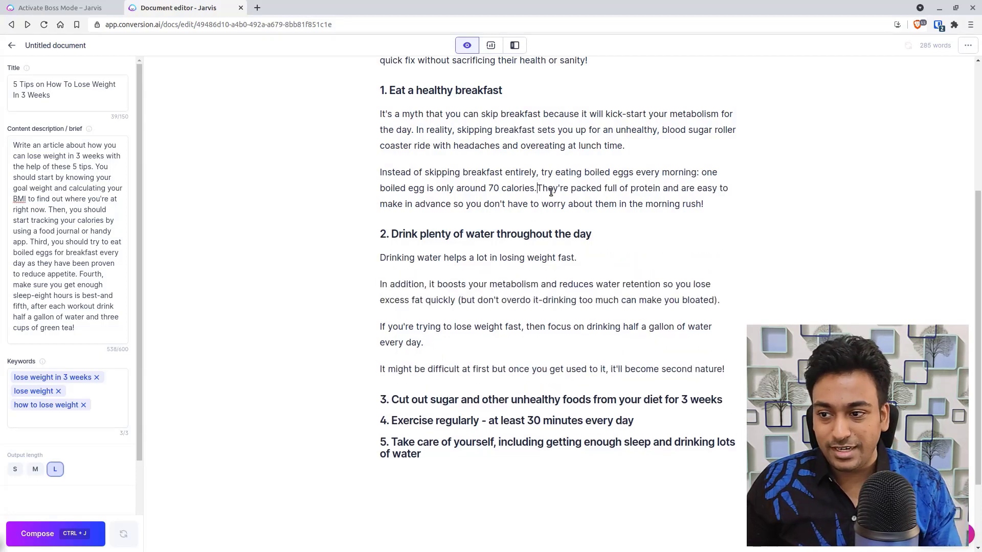
key("Return")
scroll(551, 192, "up", 2)
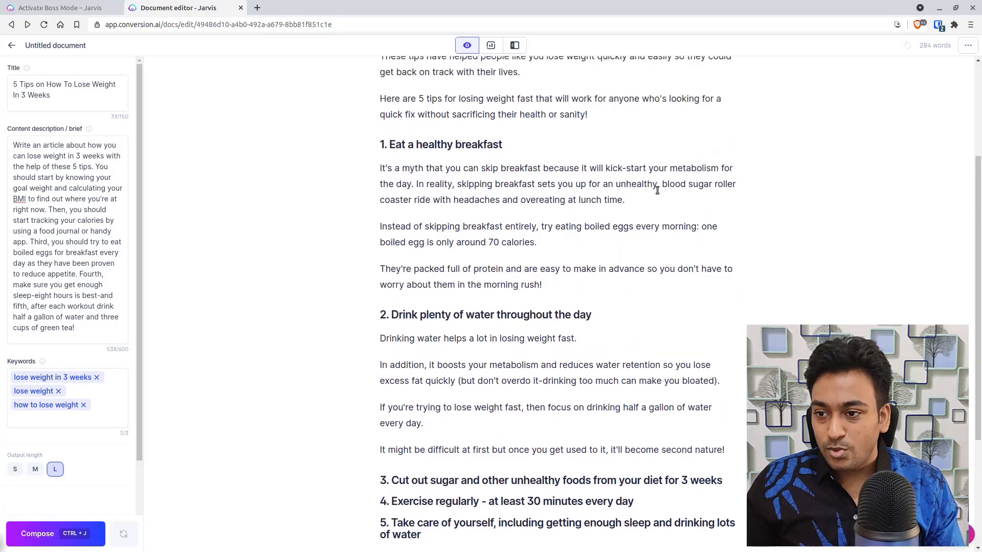
left_click(417, 183)
key("BackSpace")
key("Return")
- Compose content in a new paragraph below "3. Cut out sugar and other unhealthy foods from your diet for 3 weeks" and review it
scroll(490, 248, "down", 3)
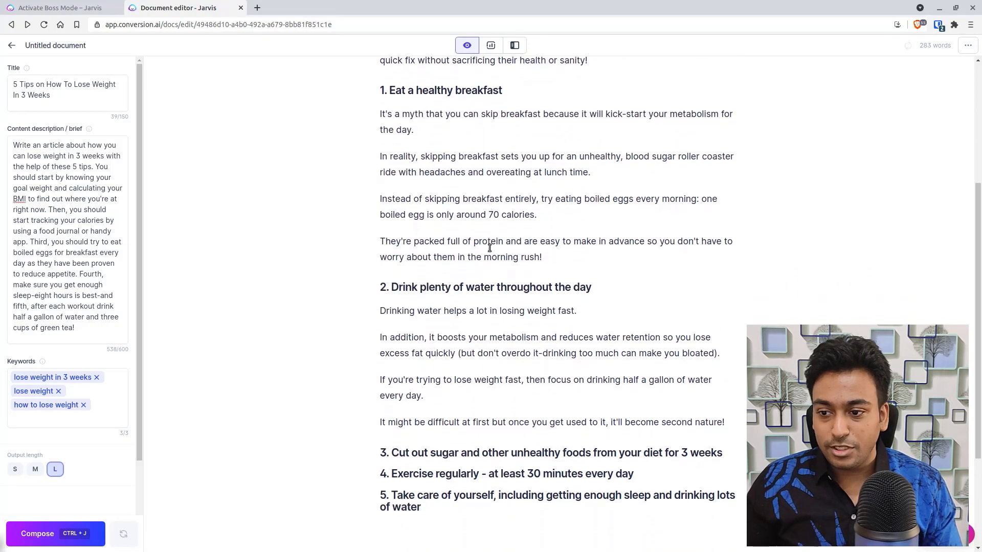
scroll(490, 248, "down", 1)
left_click(729, 401)
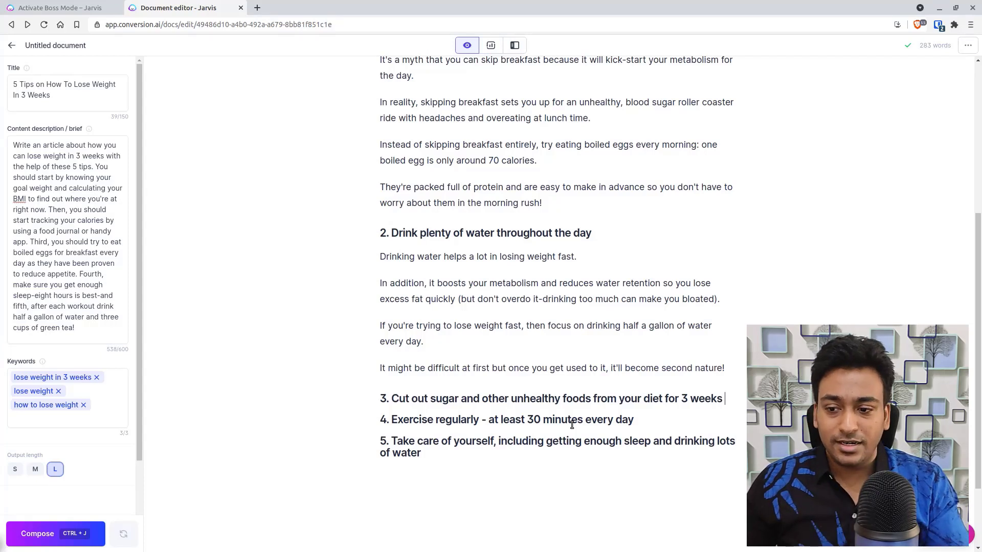
key("Return")
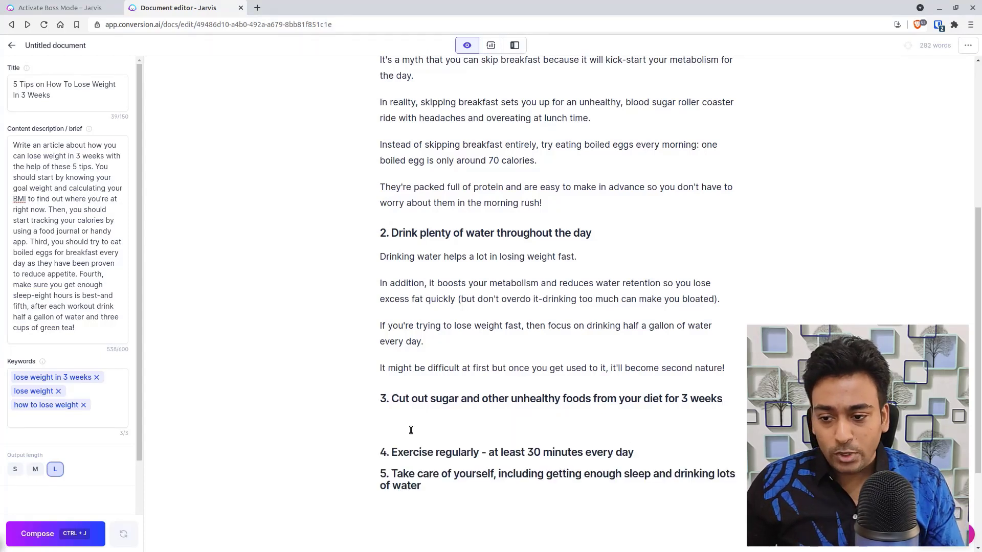
left_click(52, 539)
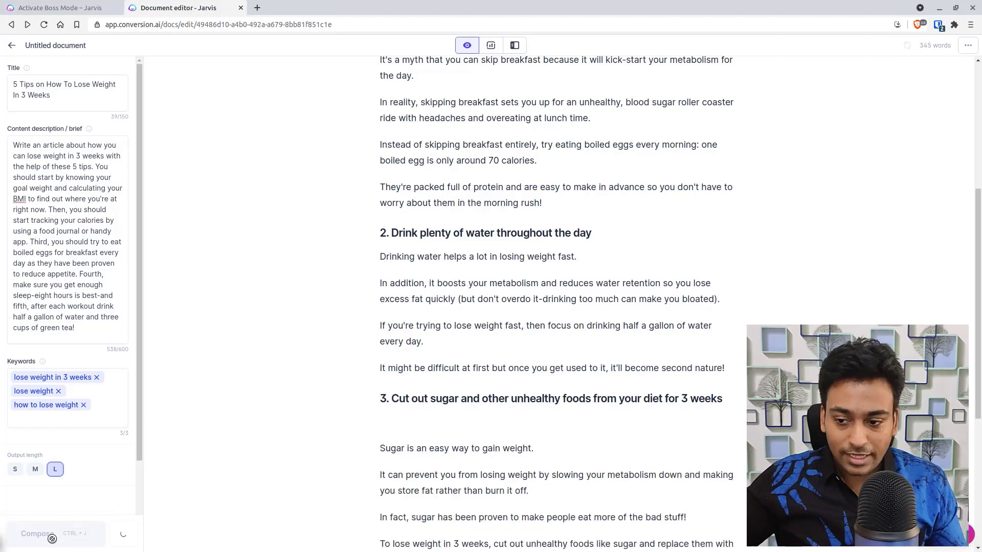
scroll(582, 439, "down", 2)
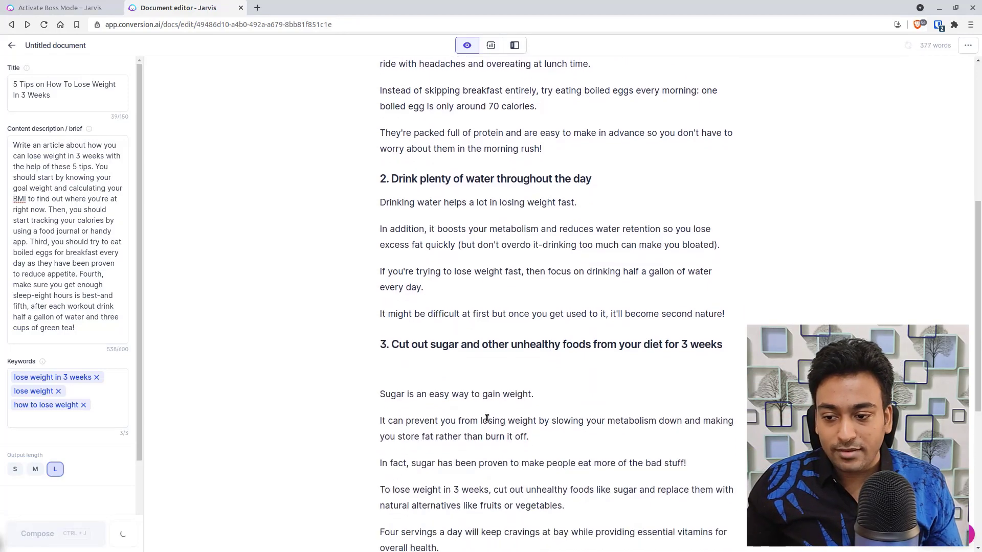
scroll(460, 404, "down", 2)
scroll(447, 397, "down", 3)
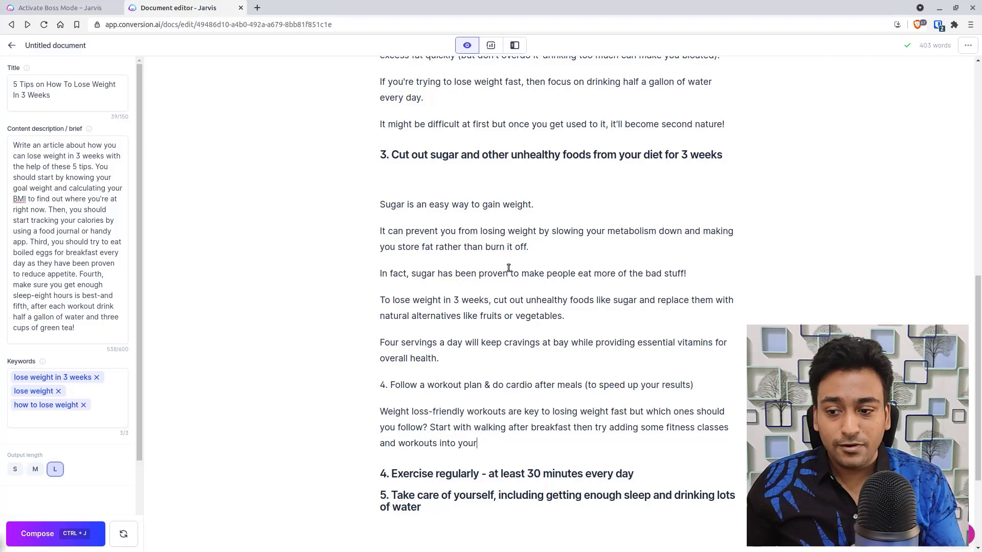
- Copy the generated "Follow a workout plan & do cardio after meals (to speed up your results)" text onto a new line below heading 5
left_click_drag(486, 445, 401, 396)
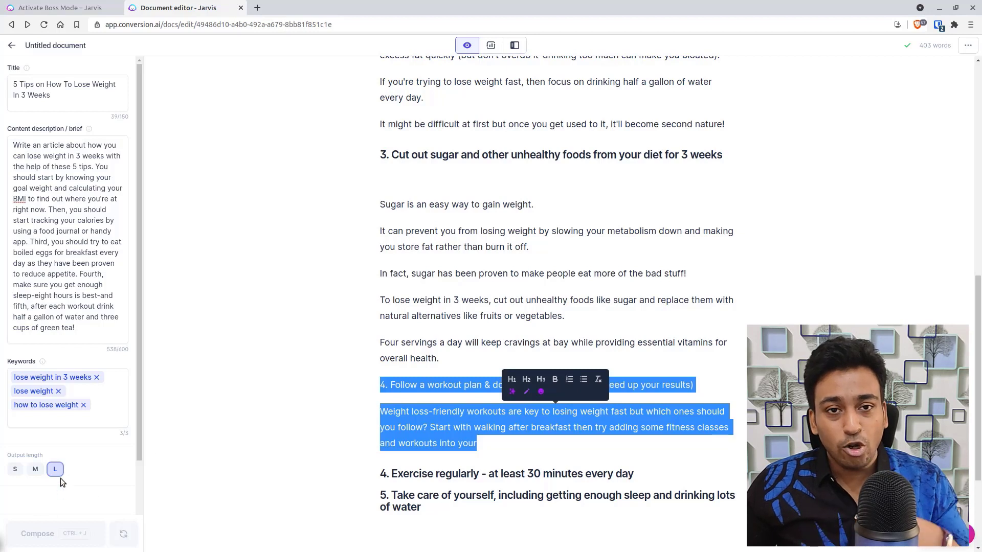
left_click(386, 381)
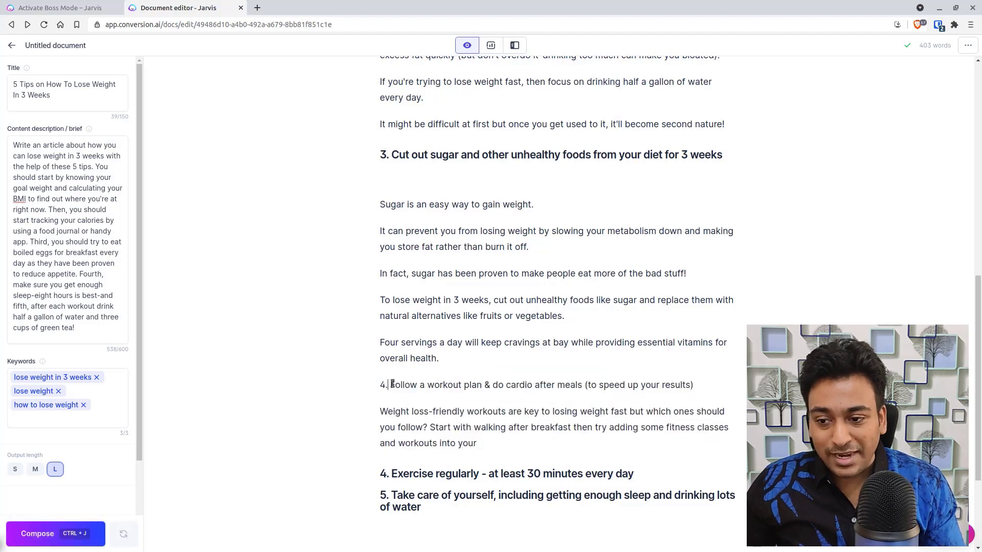
left_click_drag(390, 385, 699, 381)
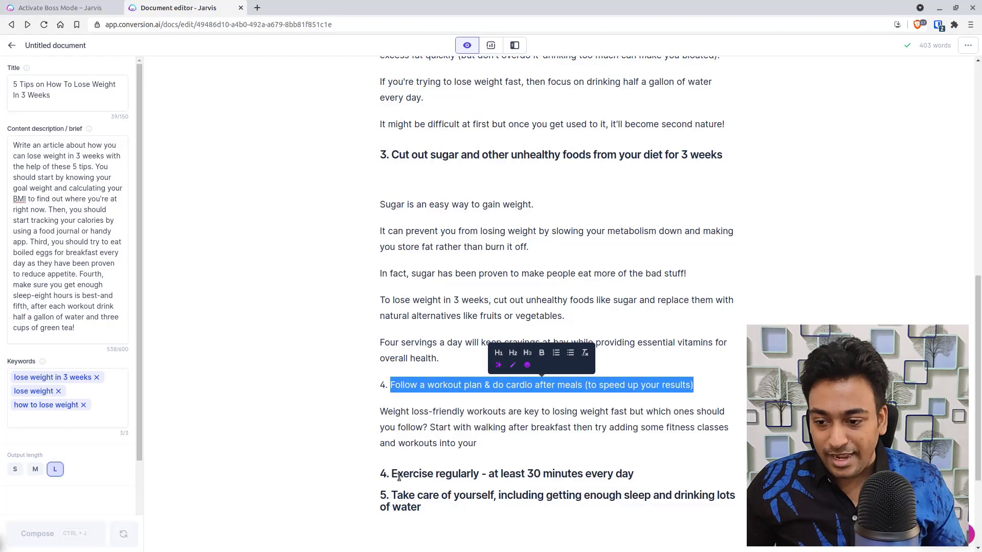
left_click(412, 532)
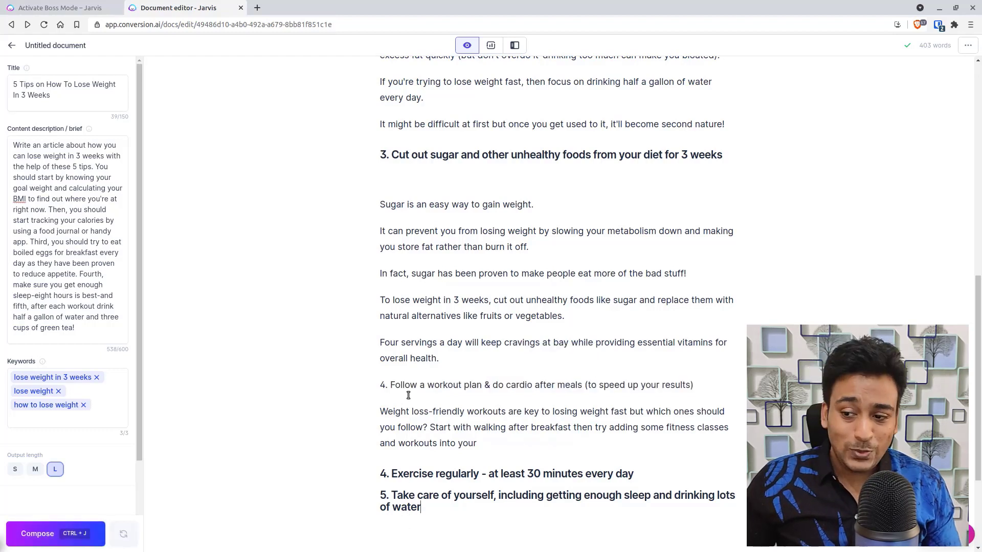
key("Return")
type("1.")
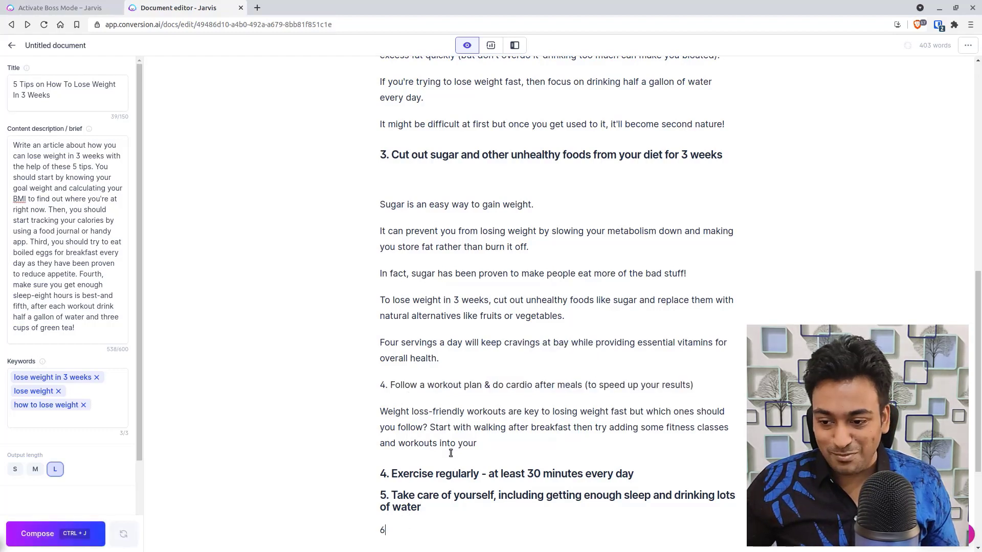
key("BackSpace")
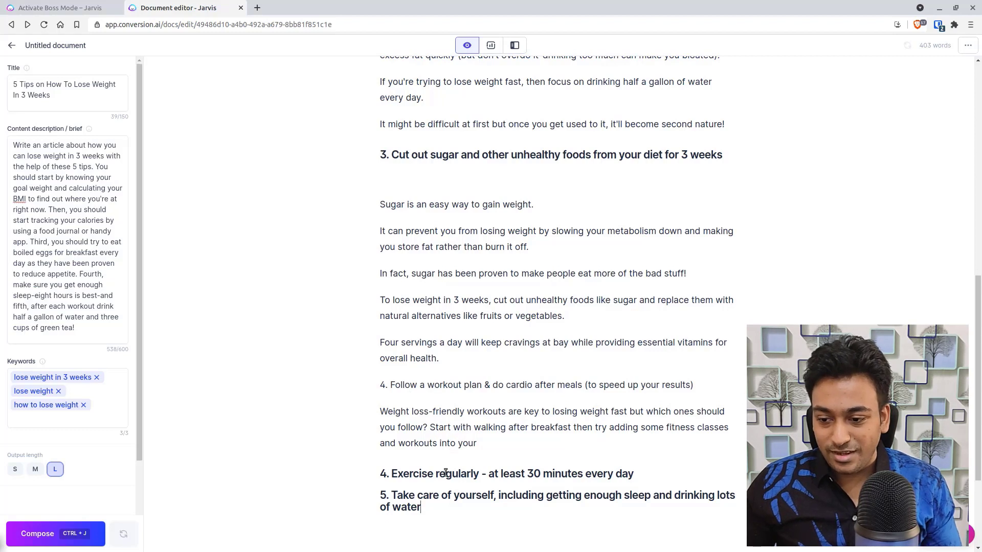
mouse_move(388, 385)
left_mouse_down()
mouse_move(736, 391)
mouse_move(388, 385)
left_mouse_up()
key("ctrl+c")
left_click(427, 527)
key("ctrl+v")
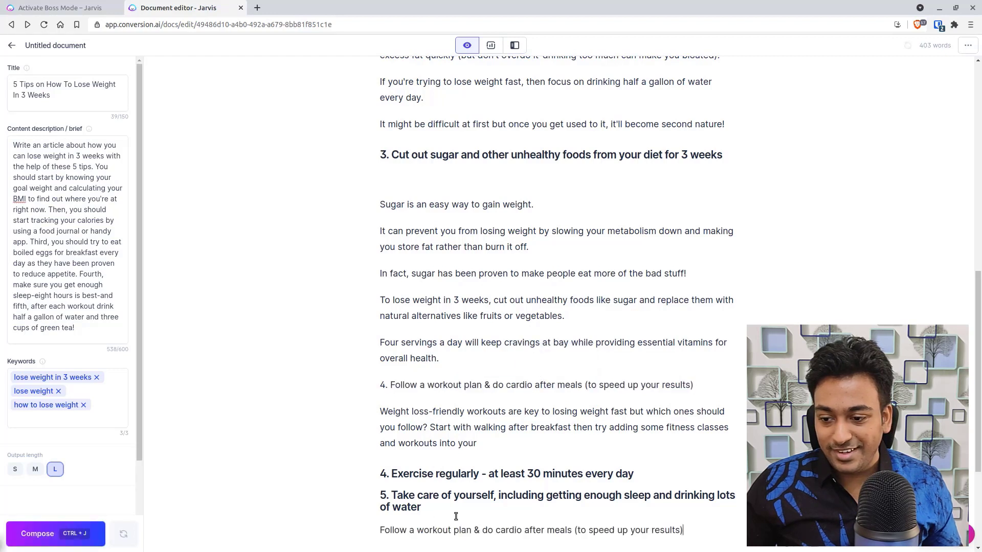
- Delete the generated "4. Follow a workout plan" line and its unfinished paragraph from the end of the sugar section
left_click_drag(502, 443, 379, 381)
key("BackSpace")
key("BackSpace")
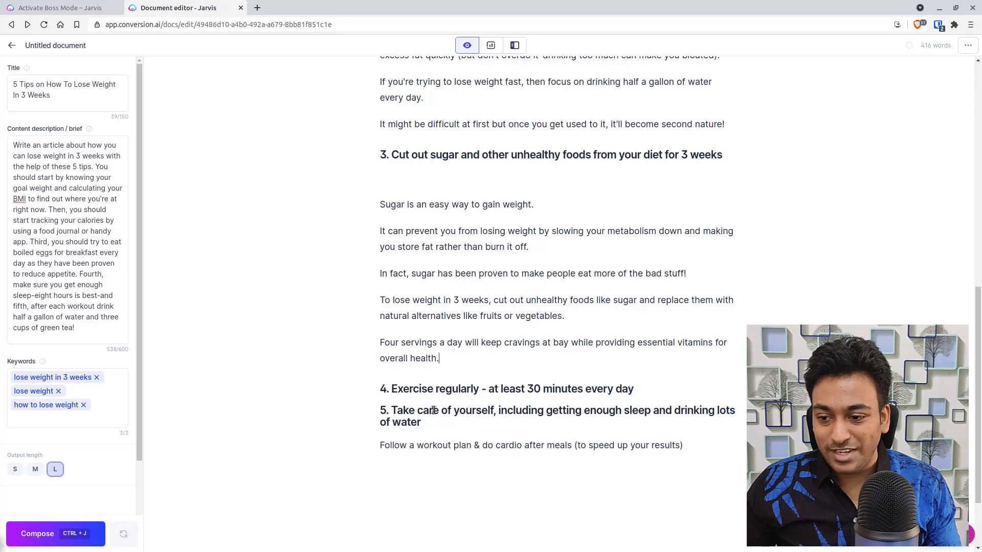
- Format the pasted "Follow a workout plan" line as a level 2 heading and place the cursor at its start
double_click(455, 445)
triple_click(454, 445)
left_click(504, 413)
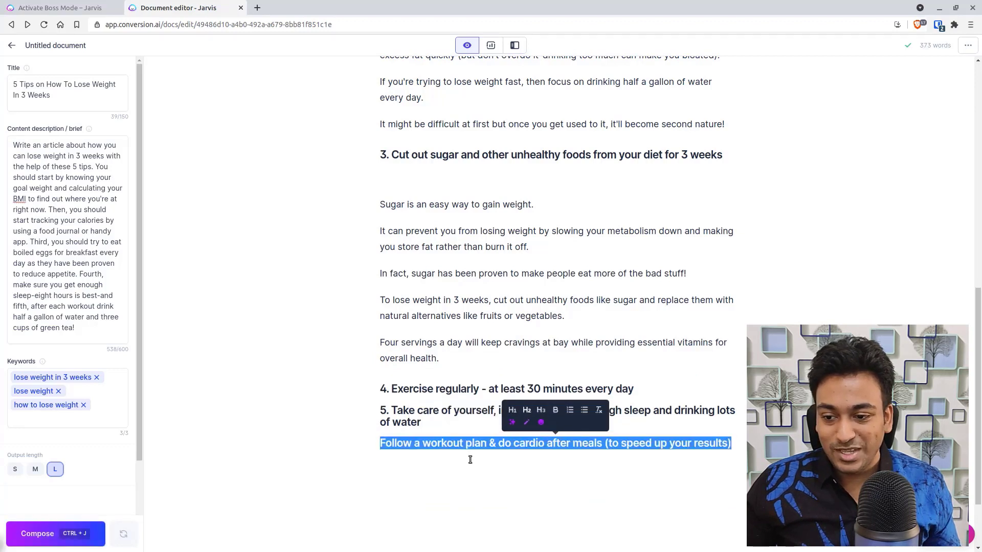
left_click(437, 445)
double_click(437, 444)
key("Home")
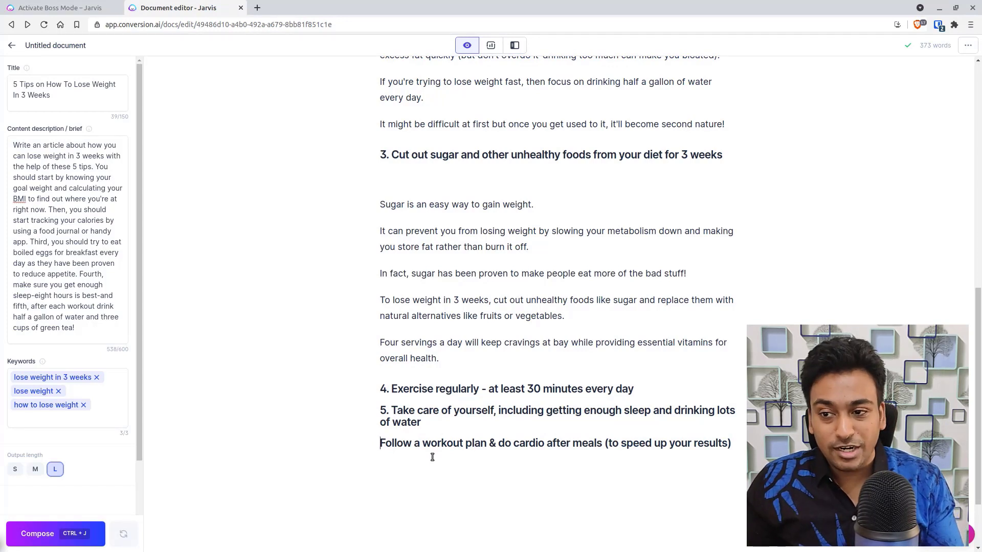
- Delete the pasted "Follow a workout plan" heading with its line, and the blank line below the sugar heading
left_click(440, 360)
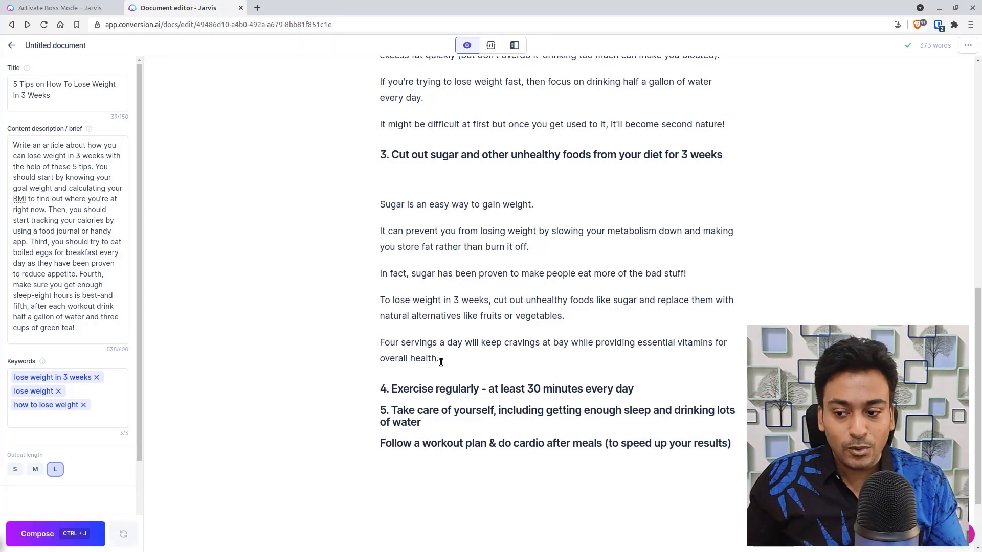
triple_click(469, 443)
key("BackSpace")
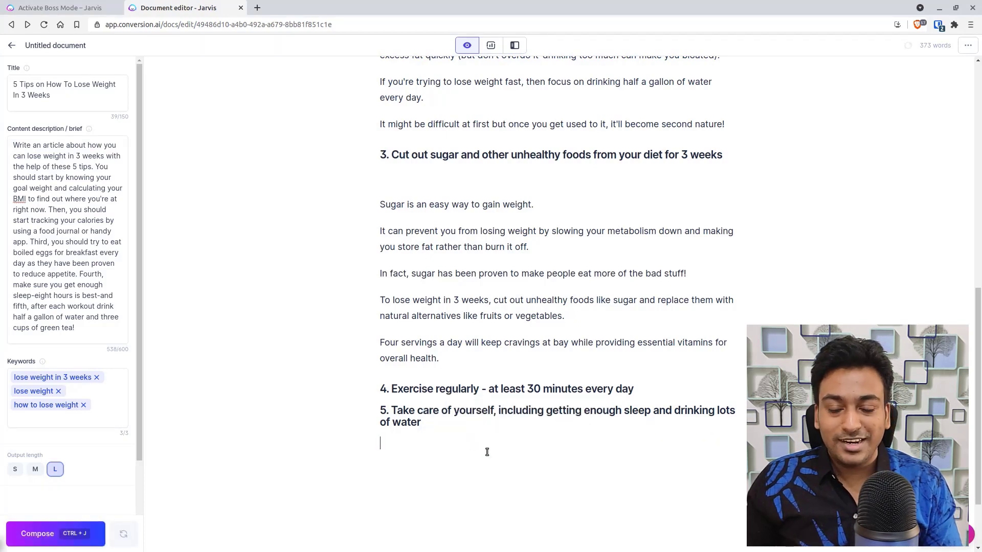
key("BackSpace")
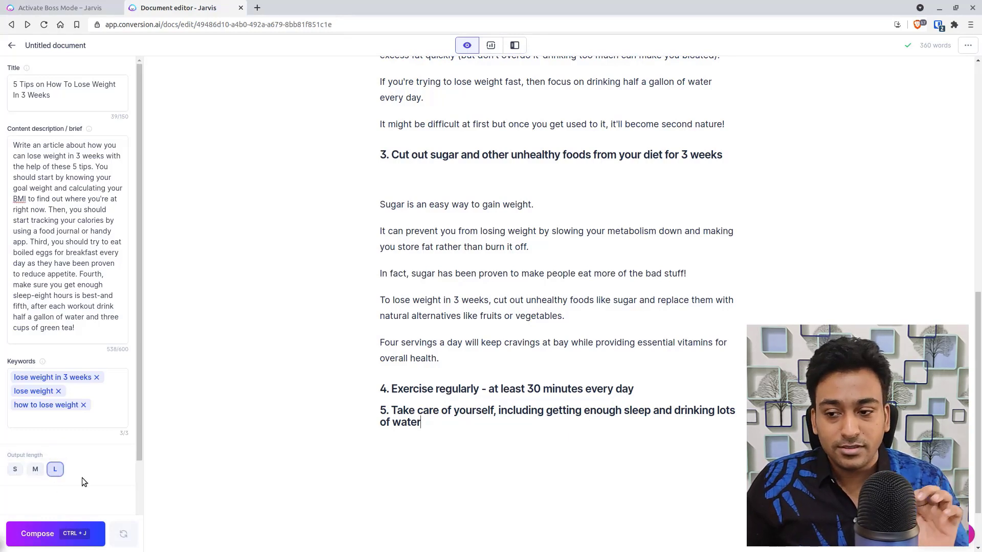
left_click(405, 173)
key("BackSpace")
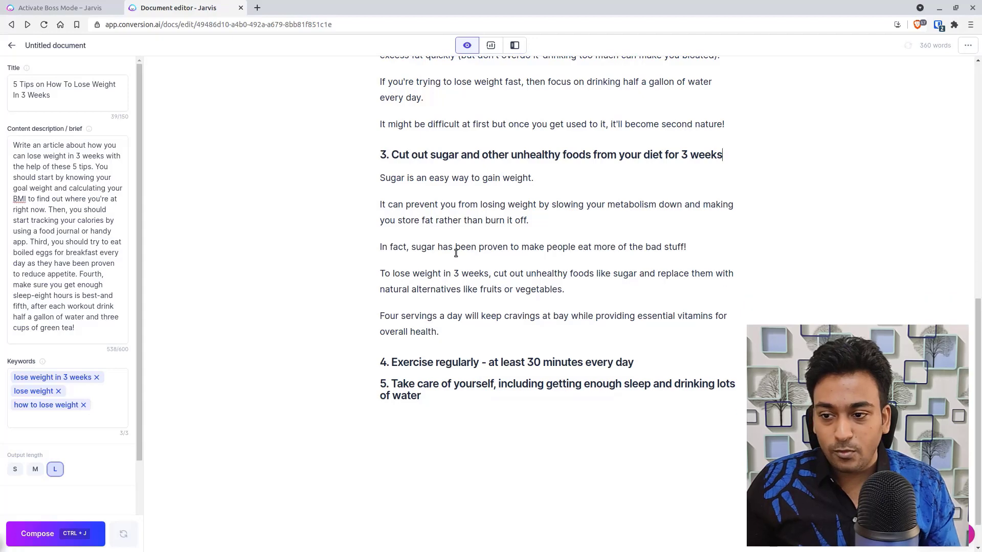
- Review the composed introduction, breakfast and water sections of the article
scroll(453, 321, "up", 7)
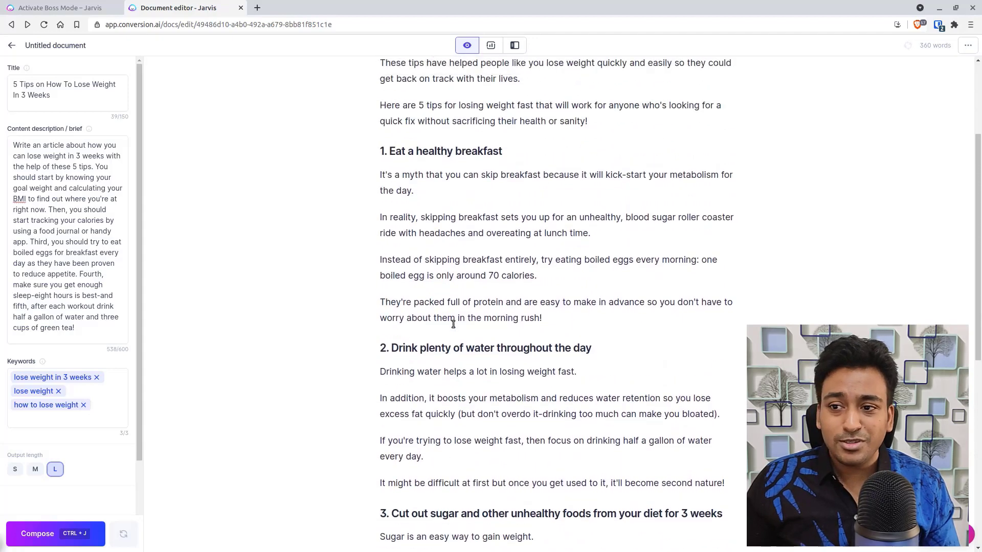
scroll(453, 324, "up", 3)
scroll(454, 324, "down", 2)
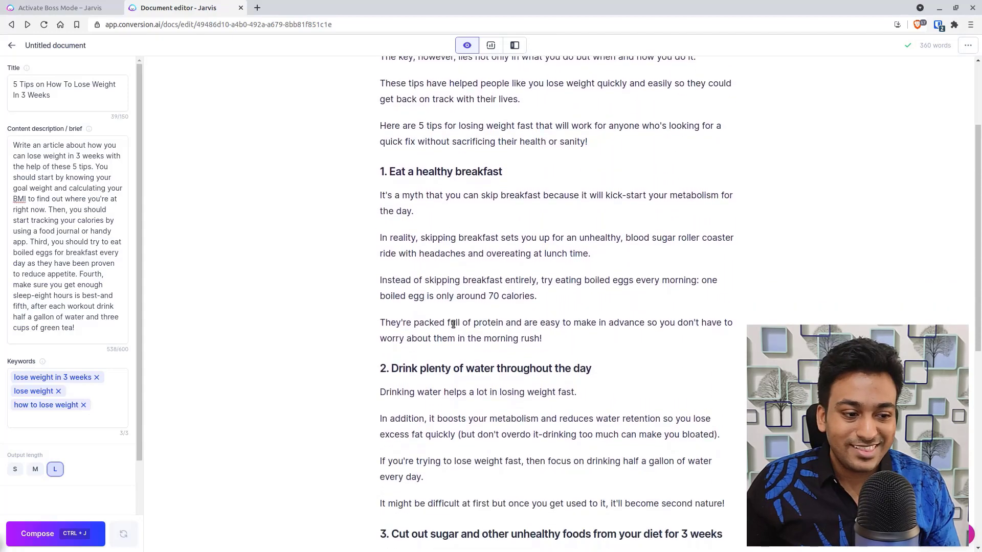
scroll(453, 324, "up", 1)
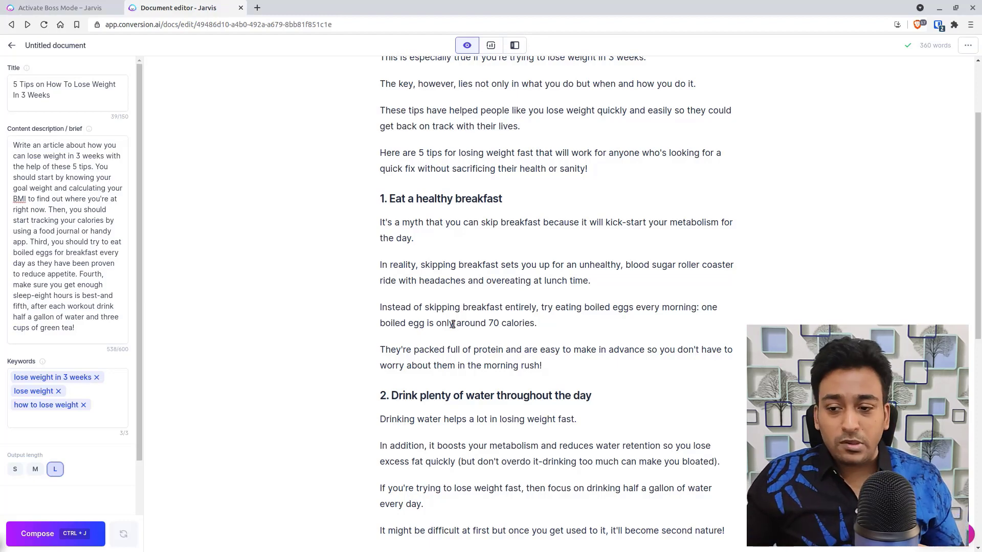
scroll(453, 324, "down", 2)
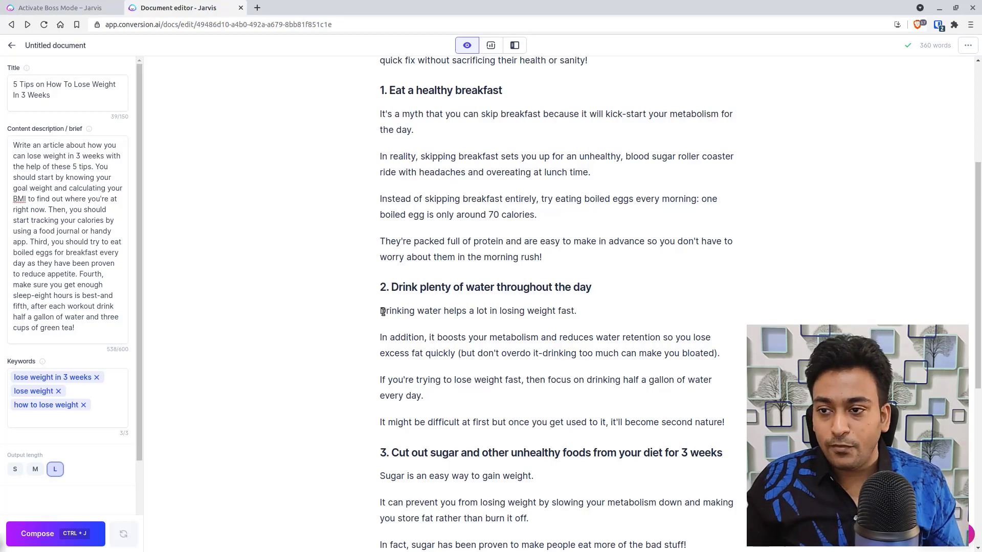
scroll(407, 160, "up", 2)
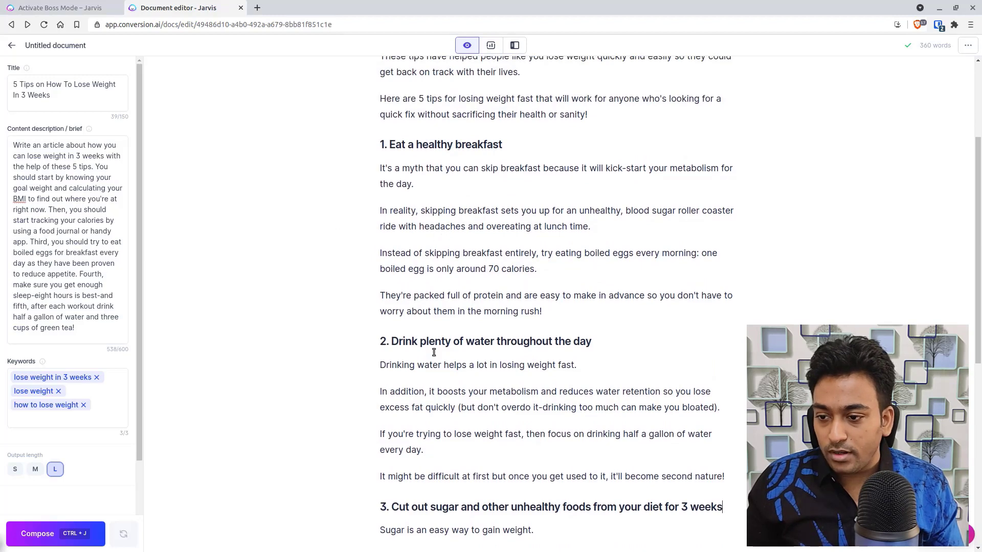
scroll(434, 353, "down", 1)
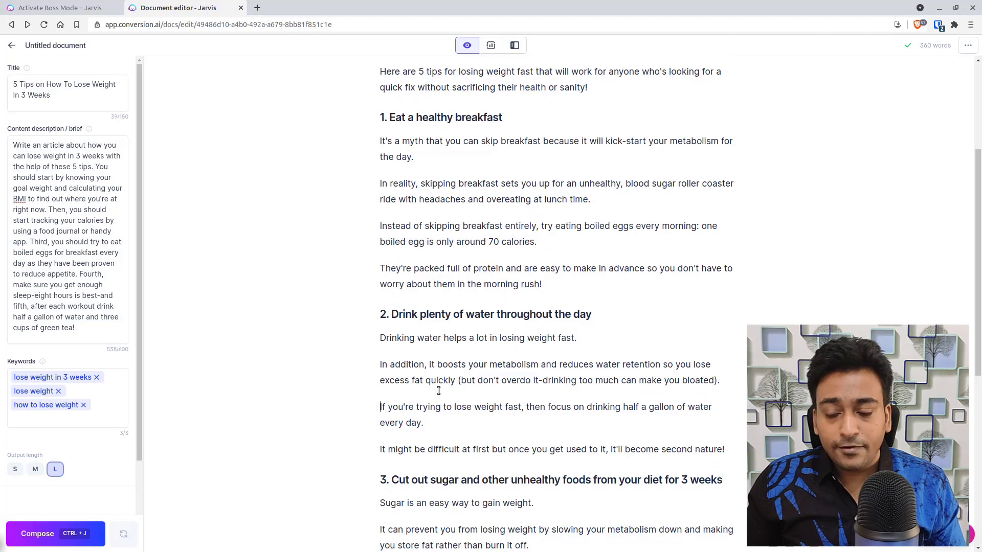
- Start a new paragraph reading "Metabolism means" above "If you're trying to lose weight fast" in the water section
left_click(667, 398)
key("Return")
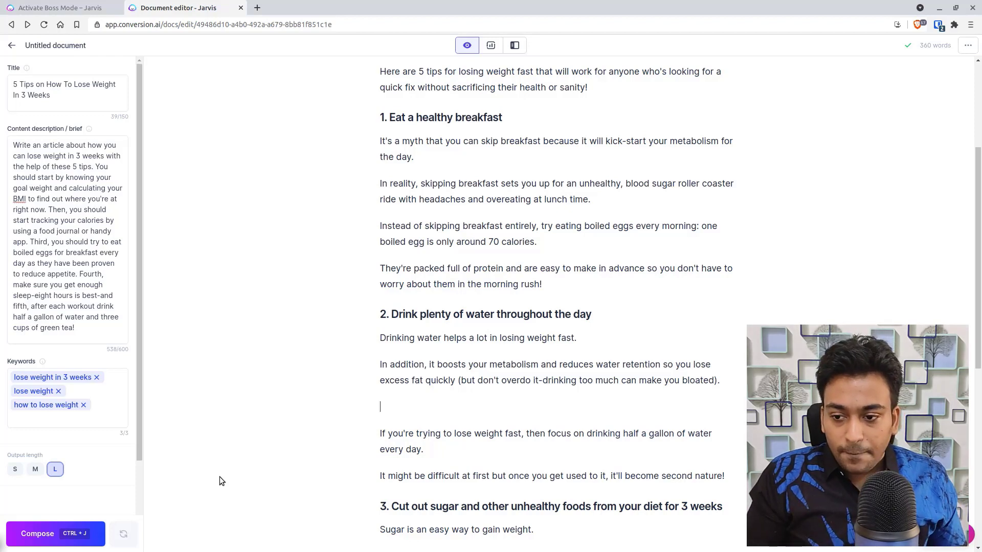
type("Met")
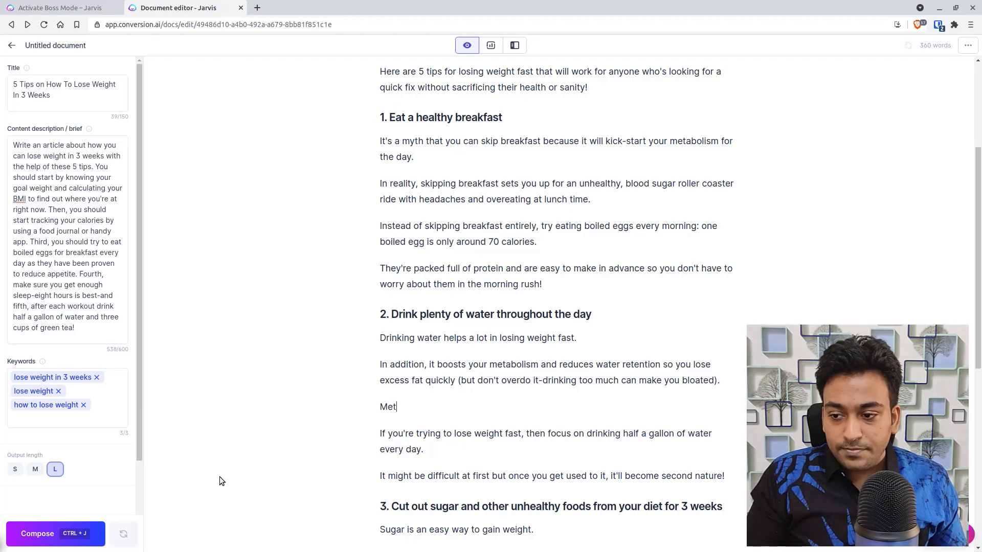
type("ablo")
type("ism")
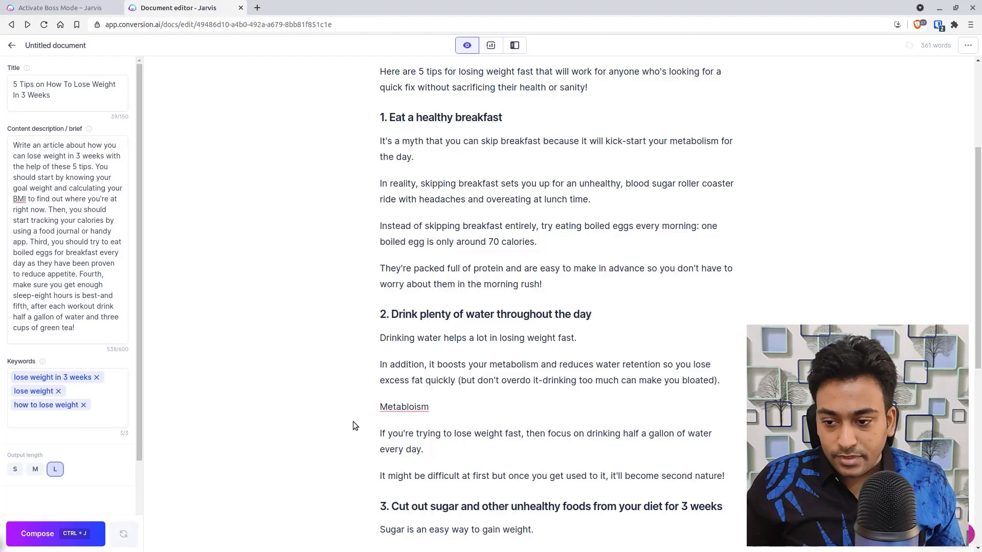
right_click(387, 407)
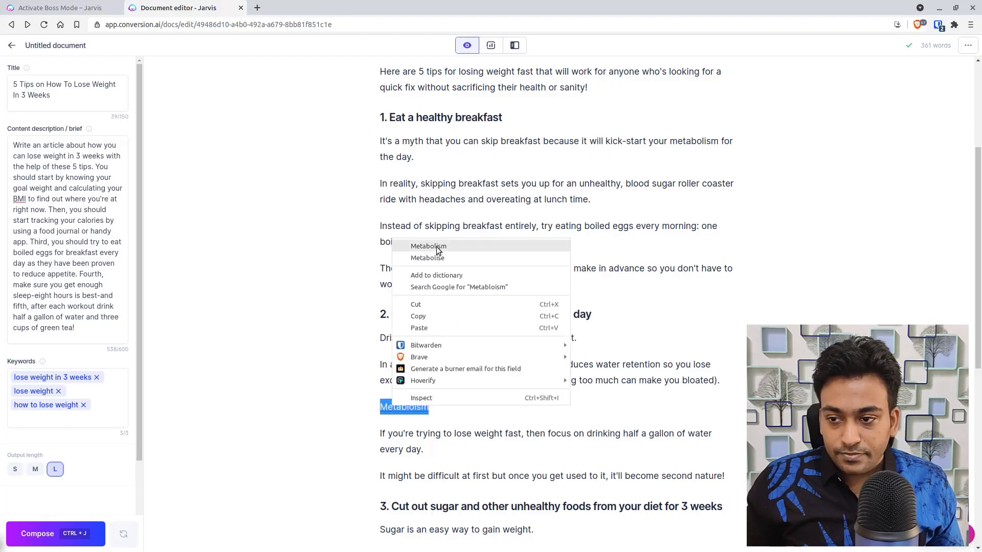
left_click(436, 246)
type("means")
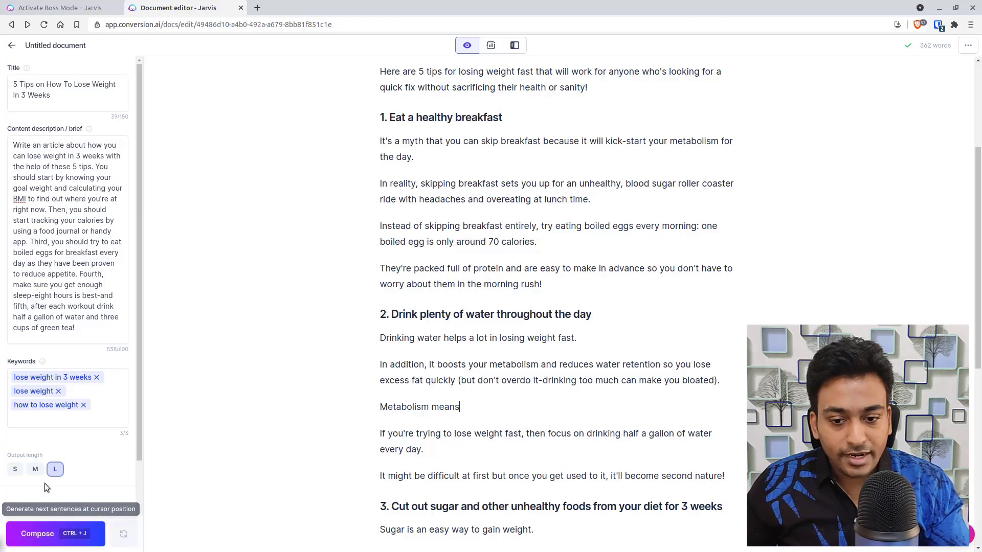
- Set the output length to M, compose the continuation of "Metabolism means", and remove the extra space after it
left_click(37, 470)
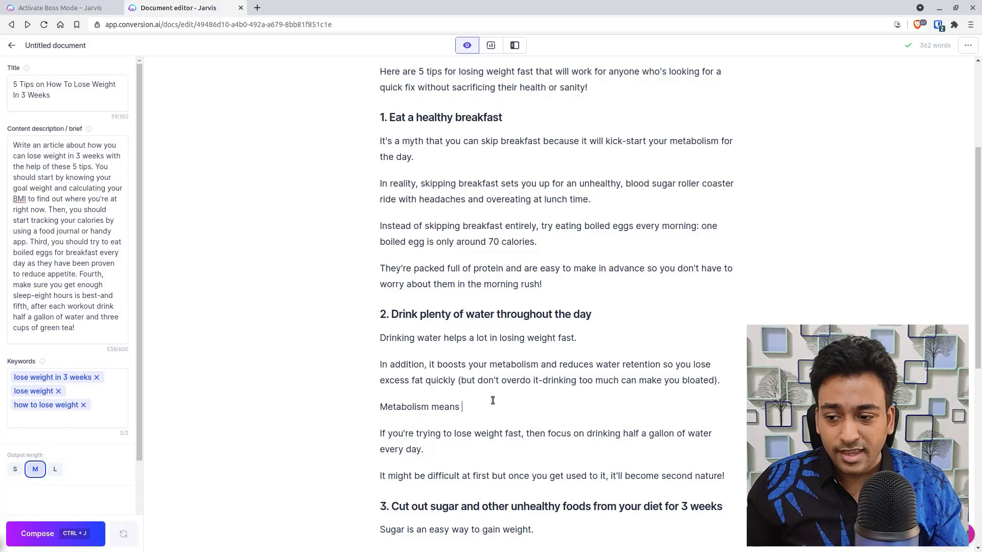
left_click(38, 533)
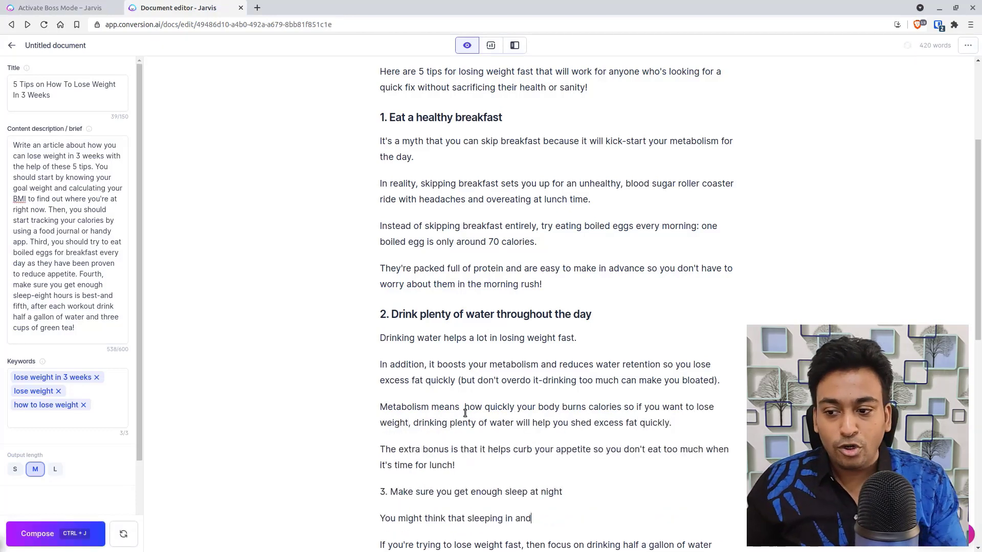
left_click(465, 413)
key("BackSpace")
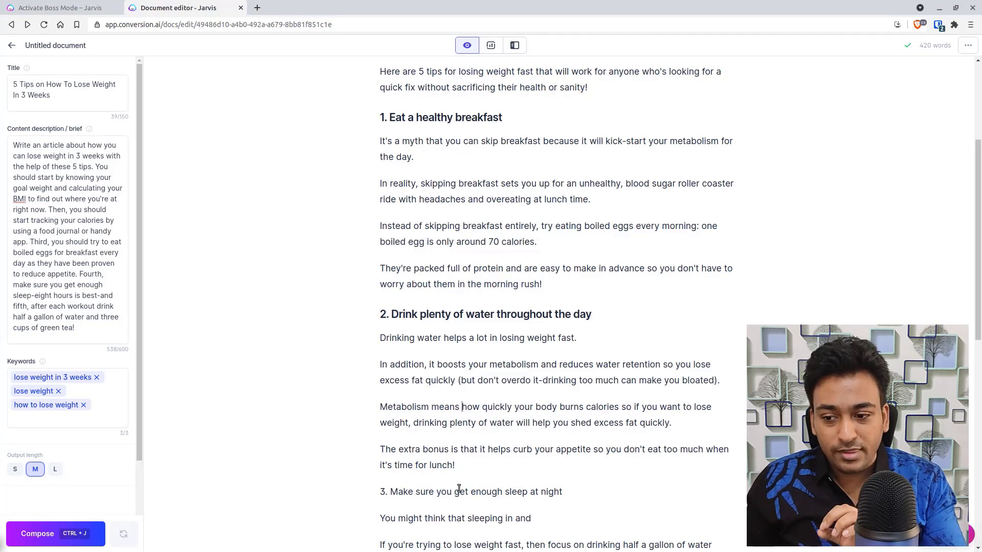
- Replace the generated "The extra bonus" paragraph with "Metabolism definition is", correctly spelled, and compose its continuation
left_click_drag(464, 467, 381, 446)
key("BackSpace")
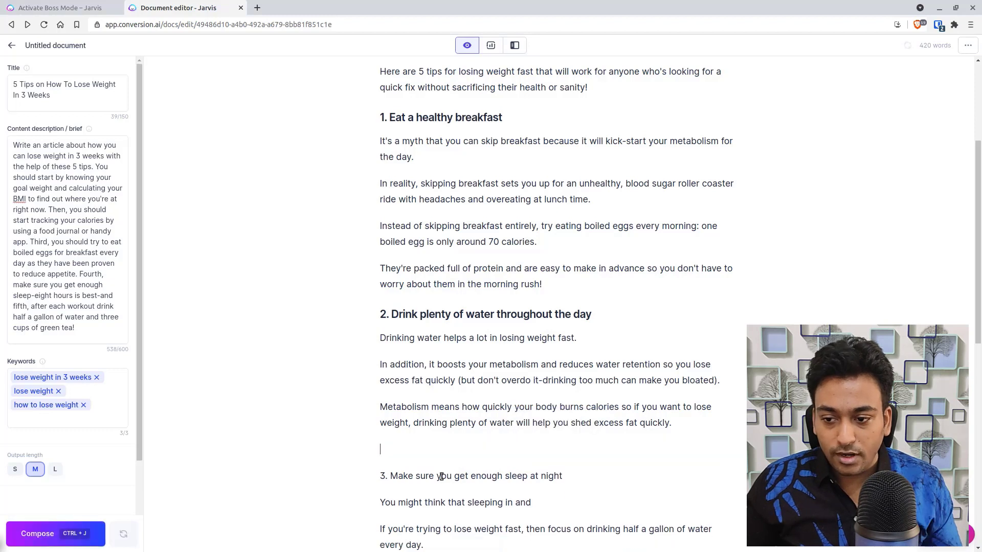
type("Meab")
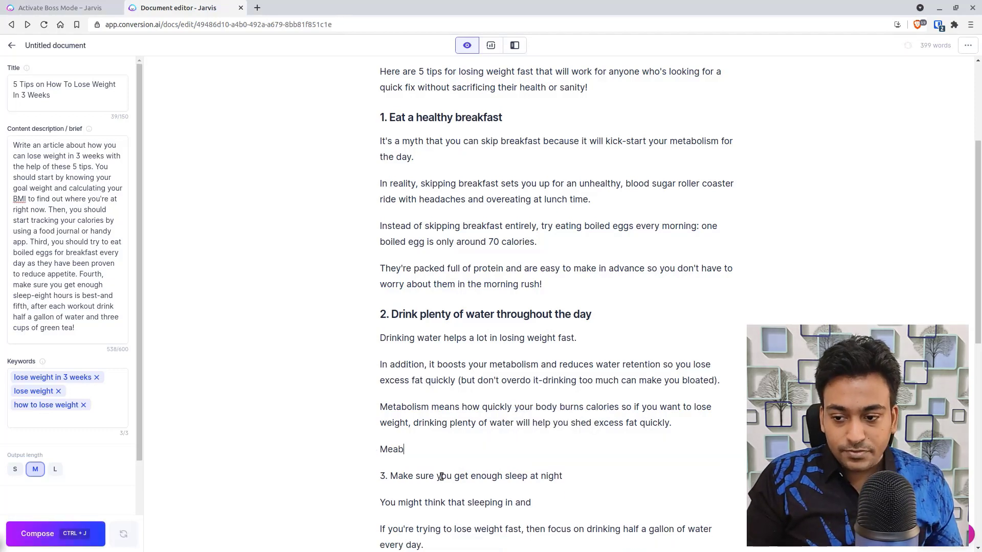
type("olism des")
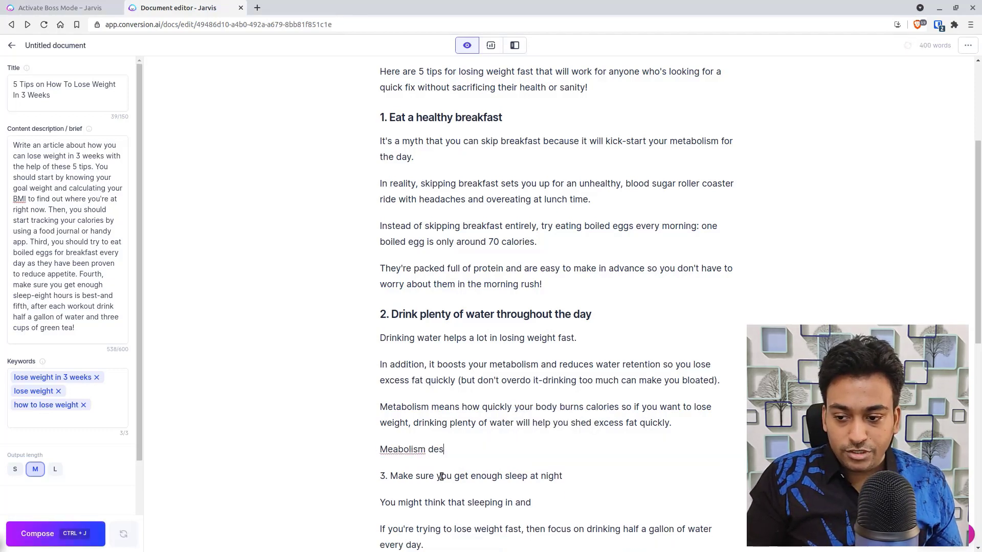
type("finiton is")
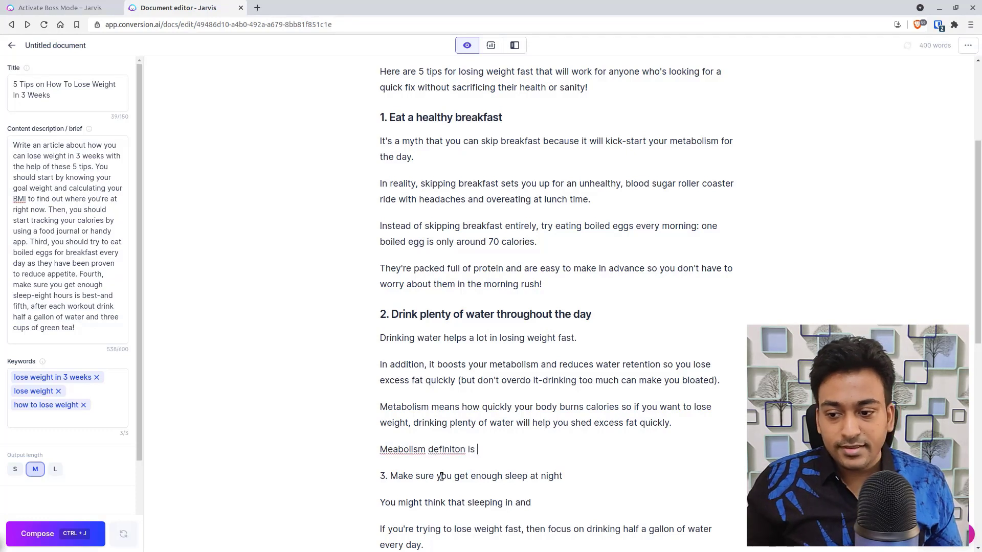
right_click(410, 451)
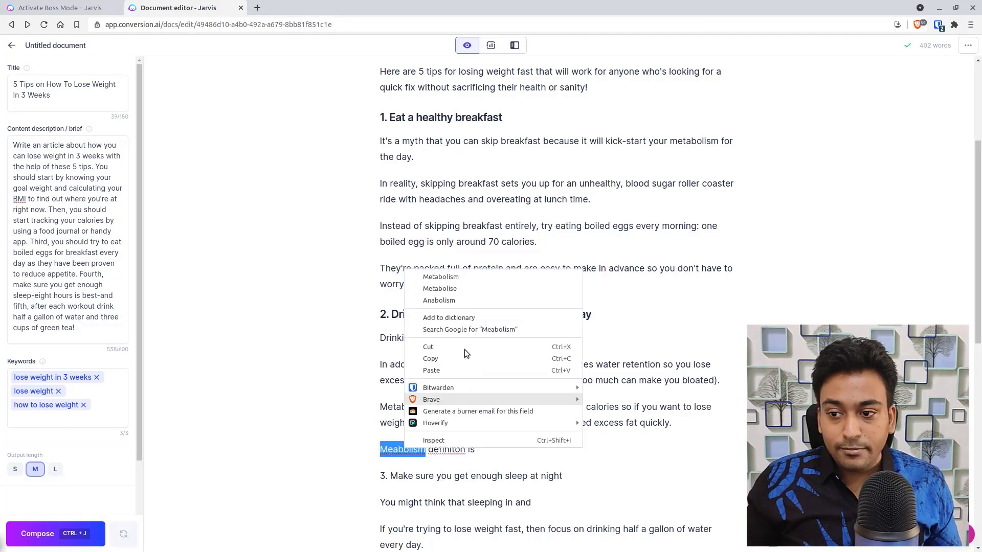
left_click(462, 278)
right_click(445, 448)
left_click(476, 279)
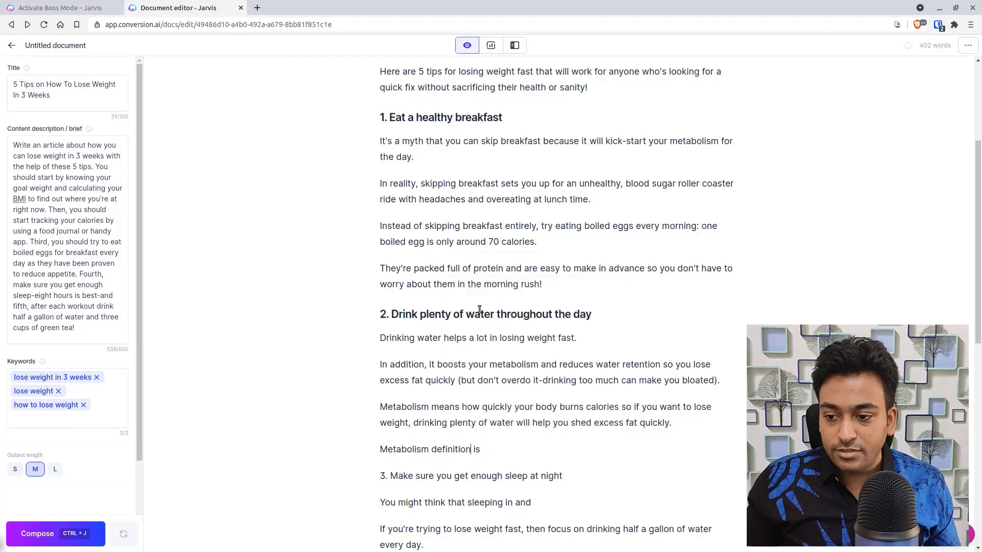
left_click(78, 535)
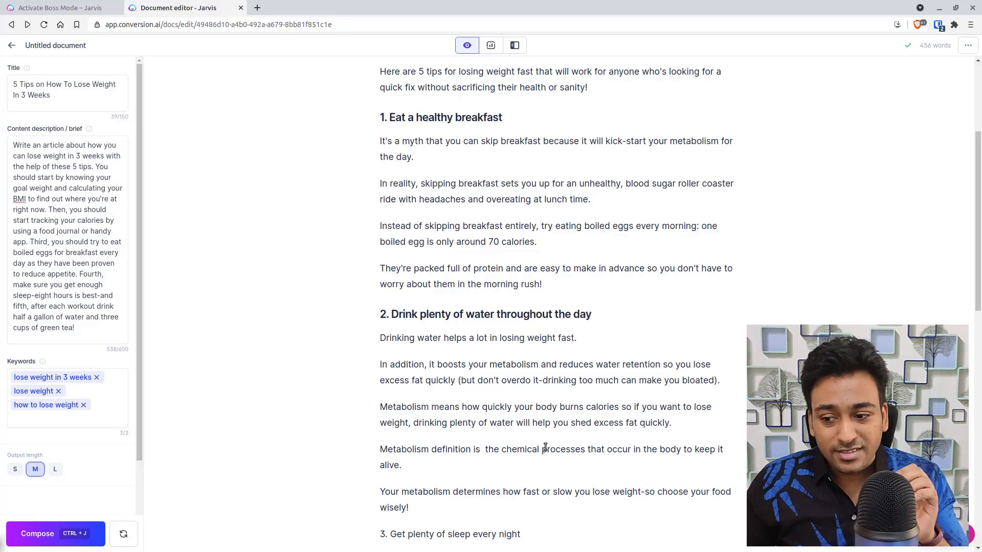
- Delete the "Your metabolism determines" paragraph and "3. Get plenty of sleep every night" line, and remove the extra space after "Metabolism definition is"
scroll(475, 489, "down", 2)
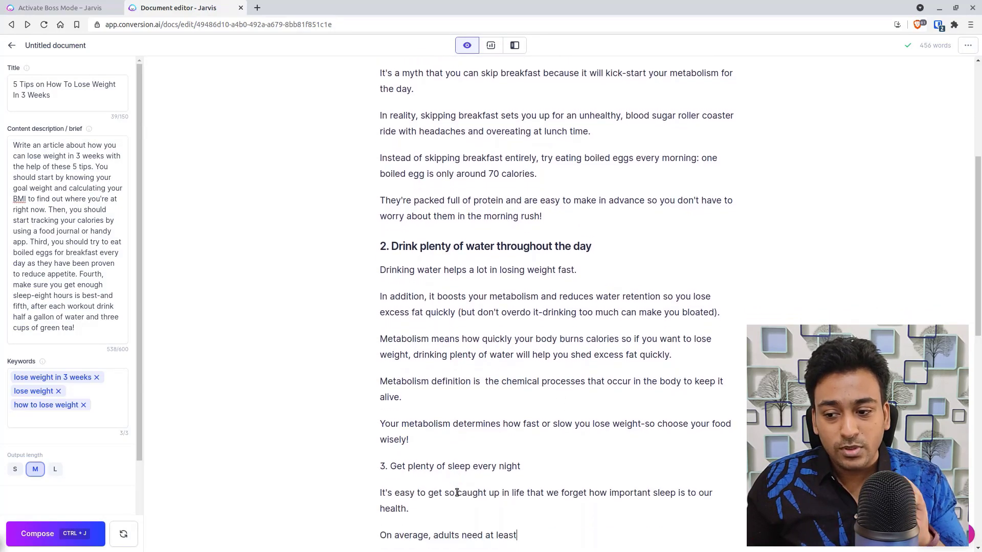
left_click_drag(528, 451, 370, 410)
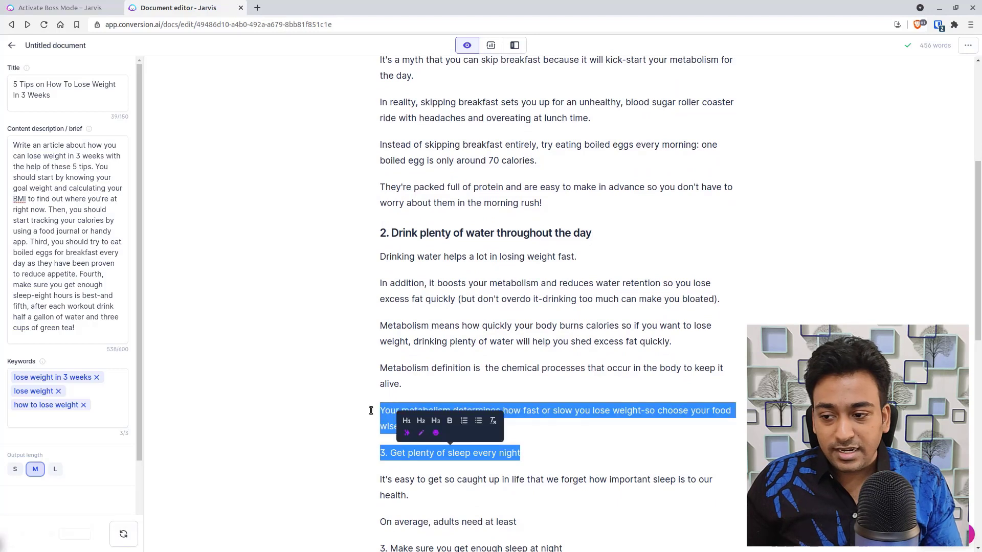
key("BackSpace")
left_click(481, 369)
key("Delete")
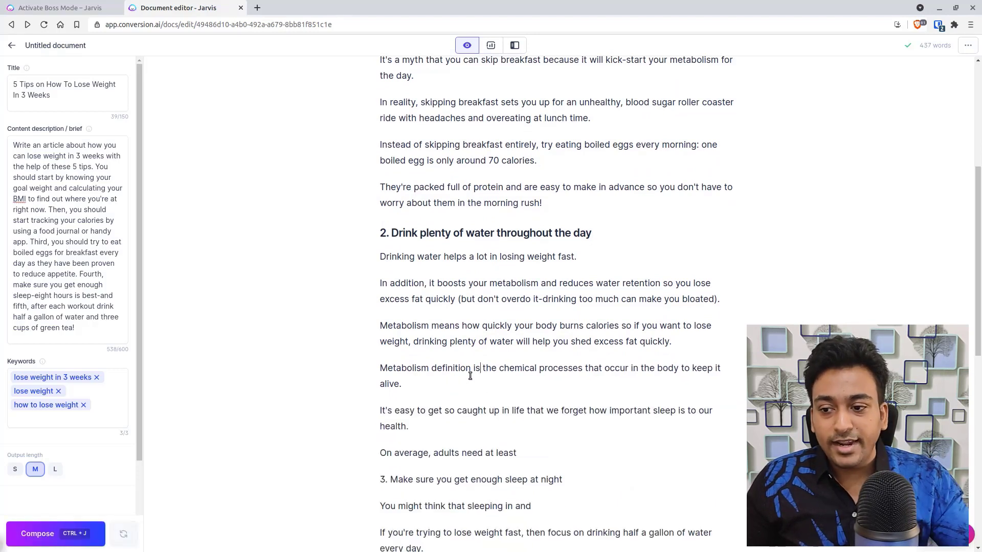
- Start a new paragraph below the metabolism definition with the correctly spelled word "Metabolism"
left_click(442, 387)
key("Return")
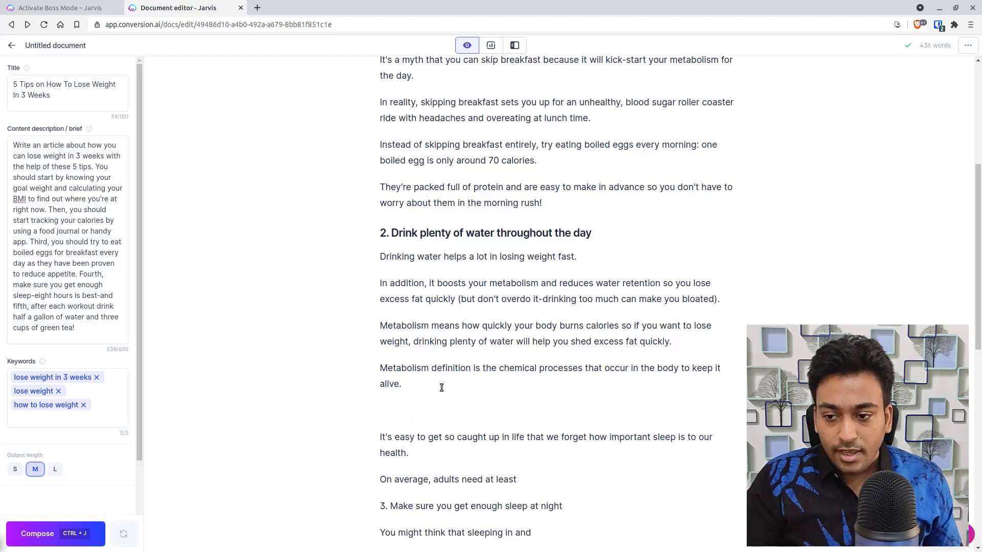
type("Met")
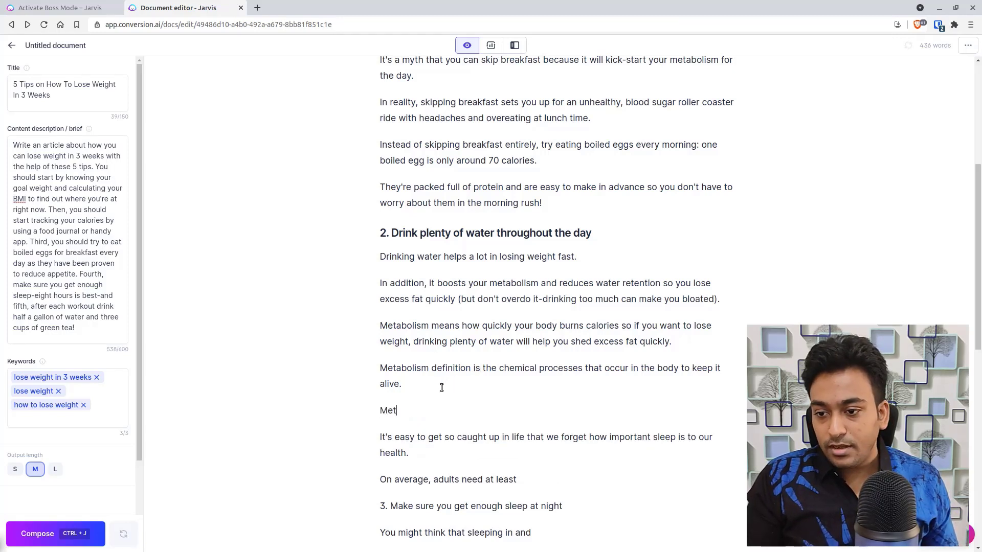
type("abloism")
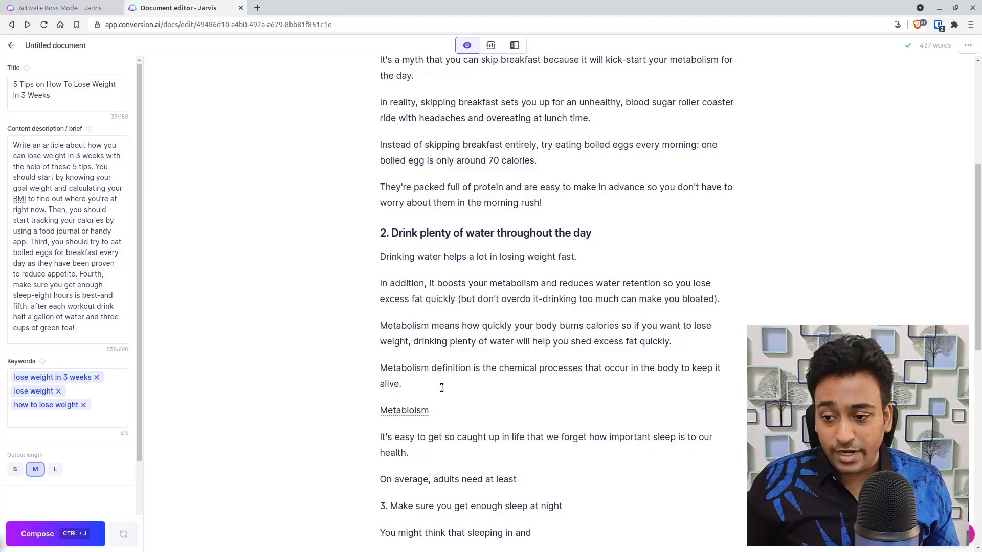
right_click(396, 412)
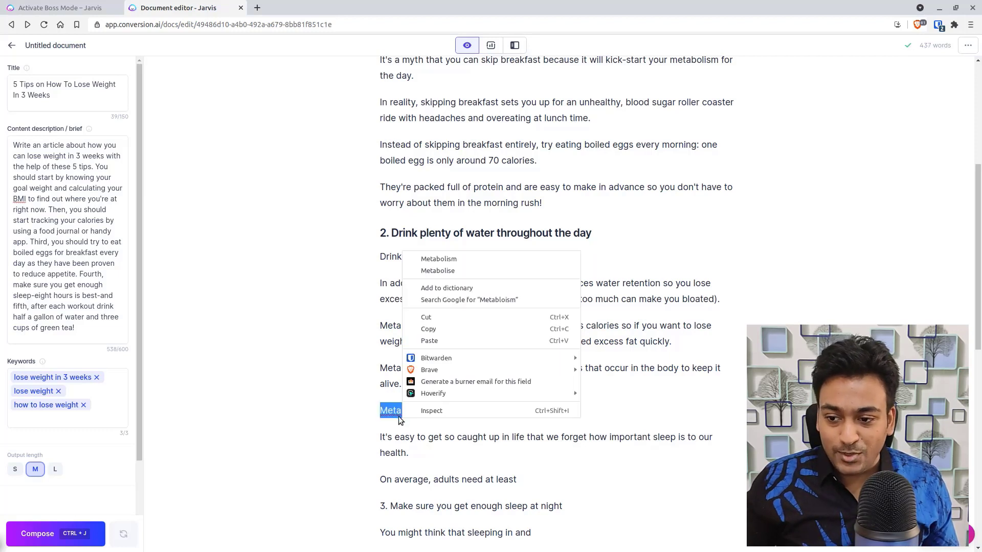
left_click(458, 259)
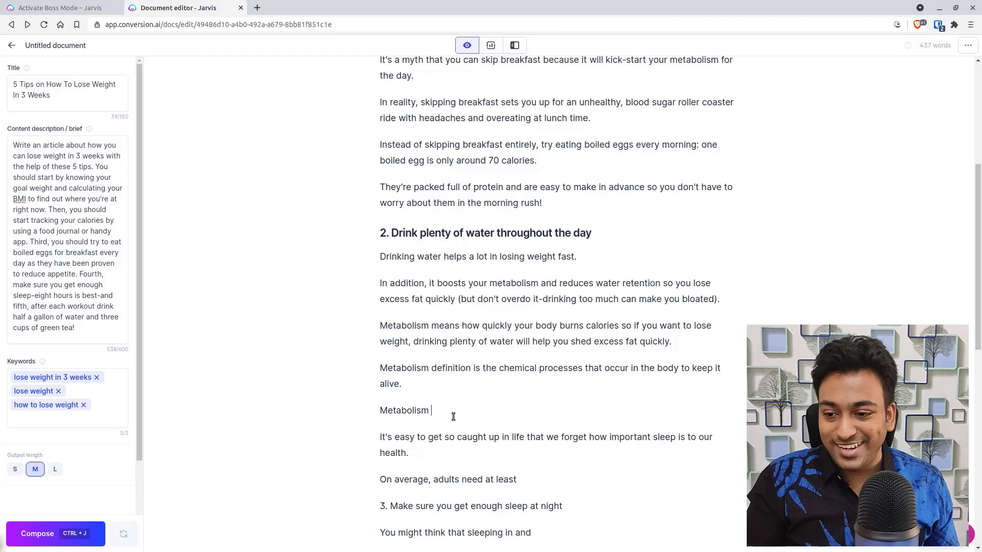
- Continue the new "Metabolism" paragraph with "is also important to keep a healthy life because", correctly spelled
type("is also i")
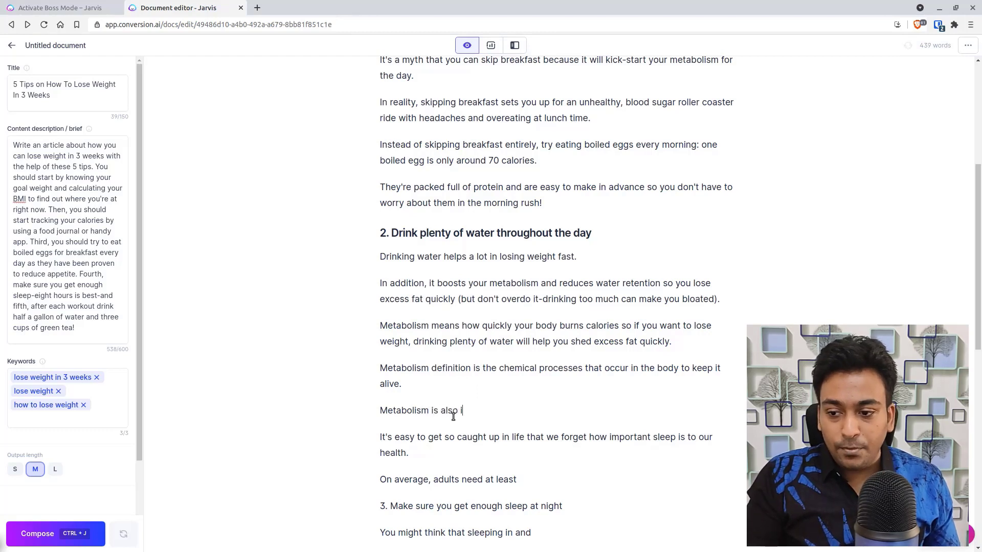
type("mportant to ")
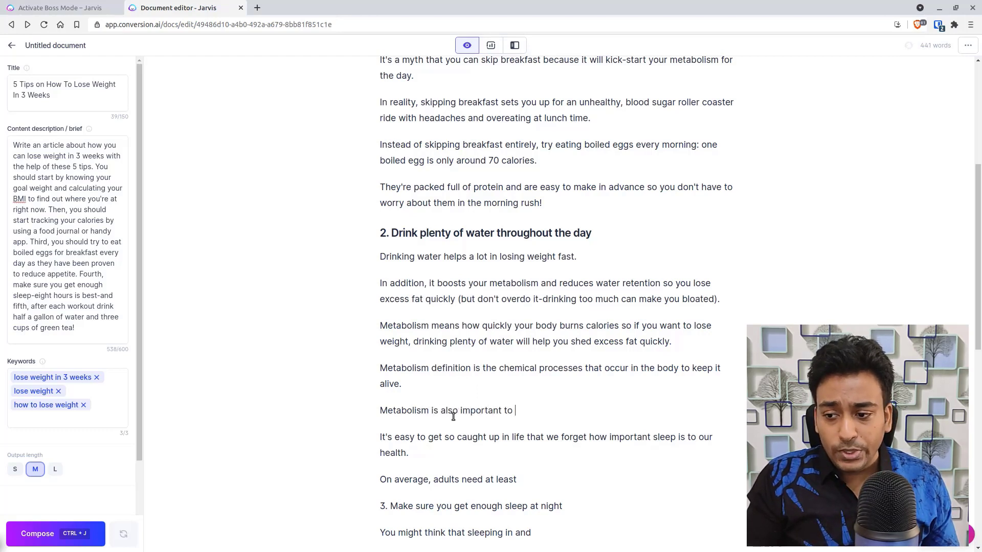
type("keep a h")
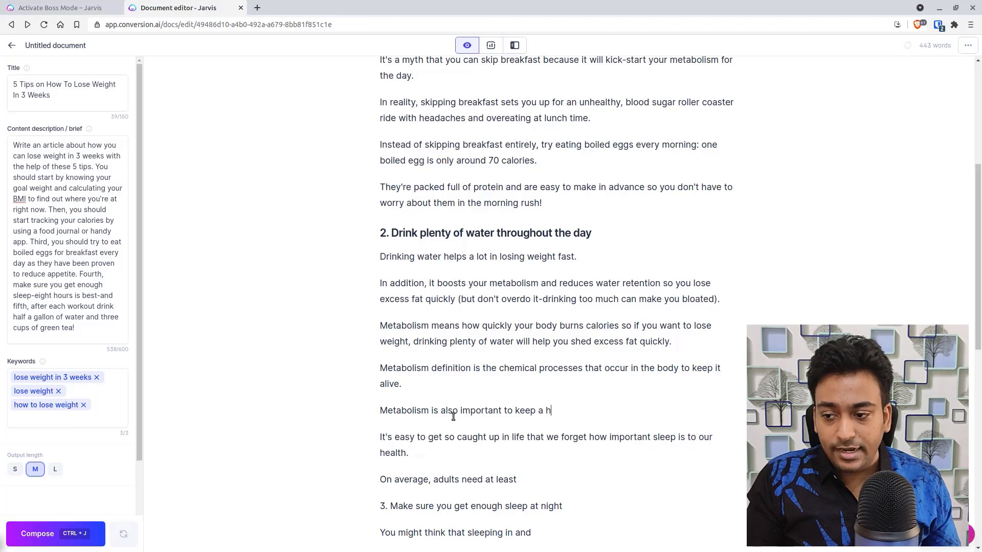
type("ealthly life")
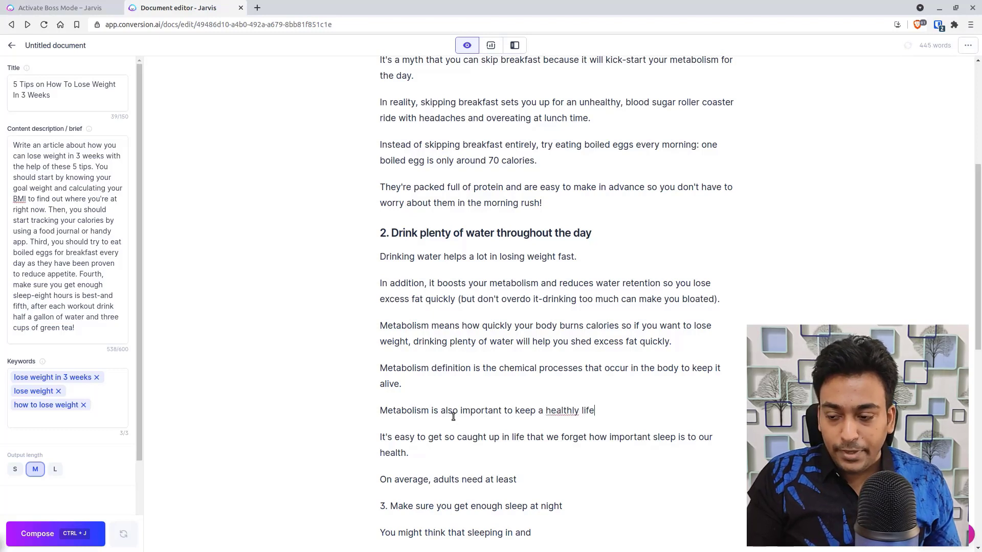
type(" beacuse")
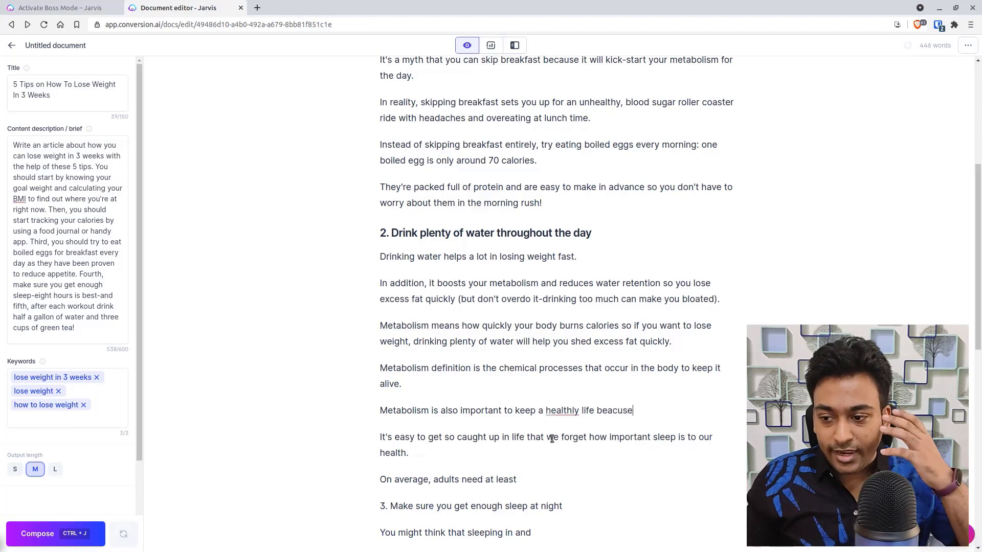
double_click(557, 411)
right_click(560, 412)
left_click(588, 245)
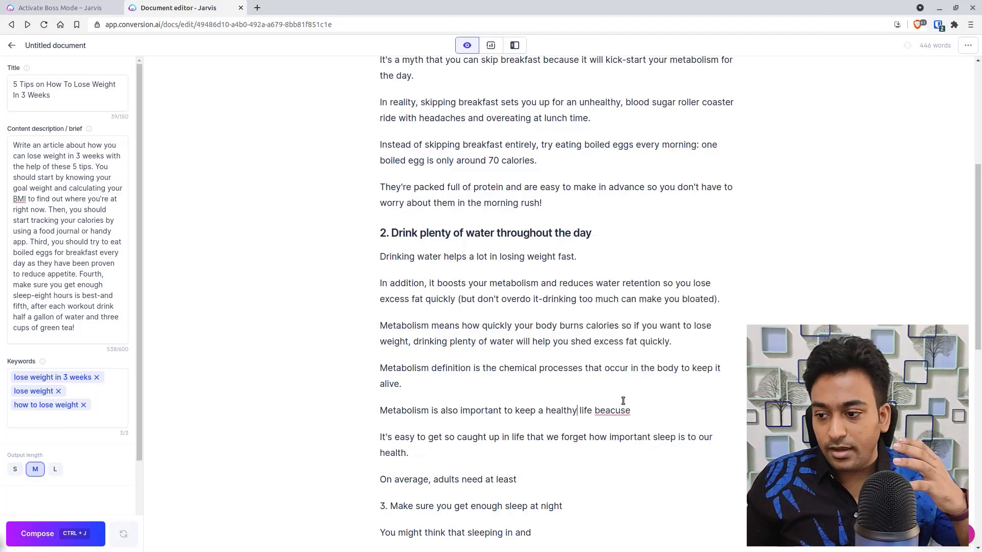
right_click(609, 407)
left_click(639, 246)
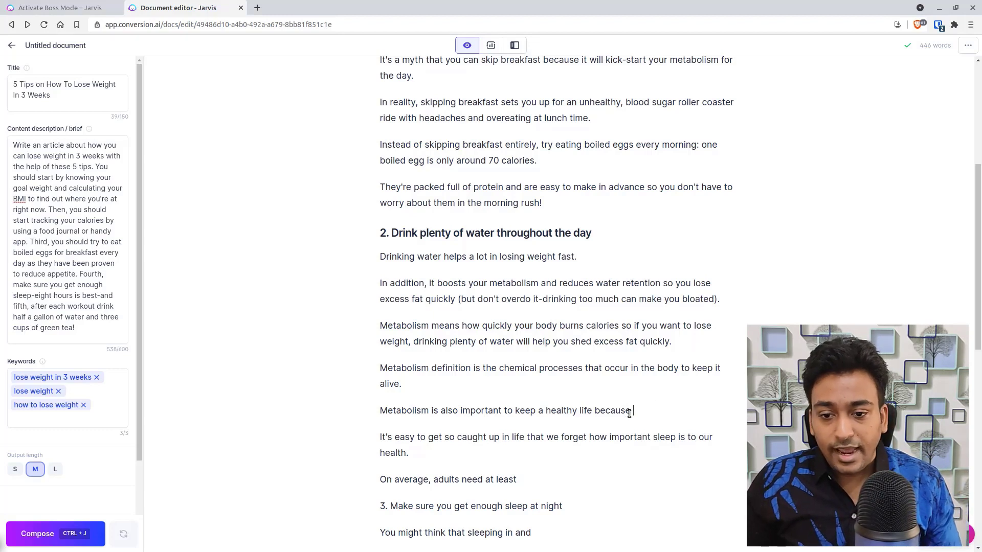
- Set the output length to S and delete all leftover text between the unfinished "Metabolism is also important" sentence and the sugar heading
left_click(15, 469)
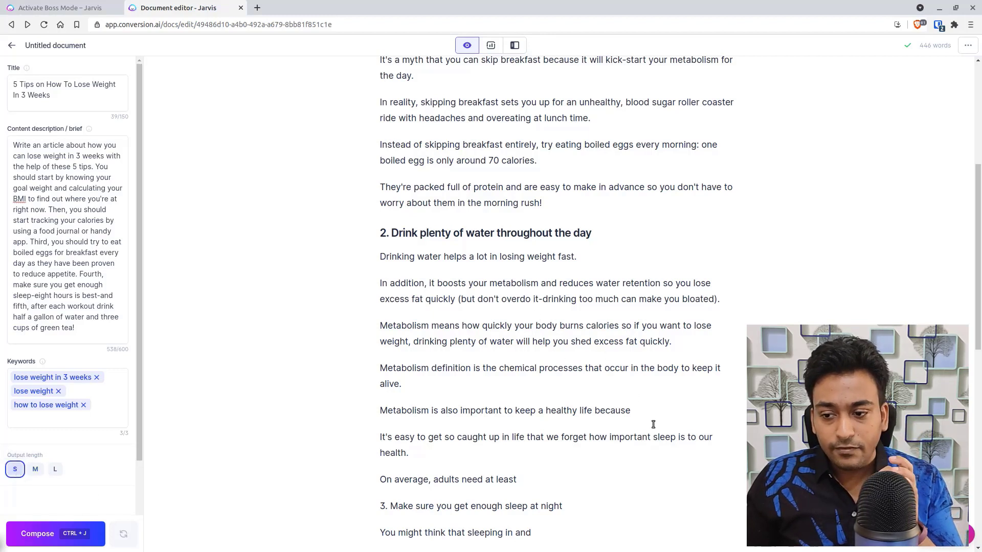
left_click(637, 412)
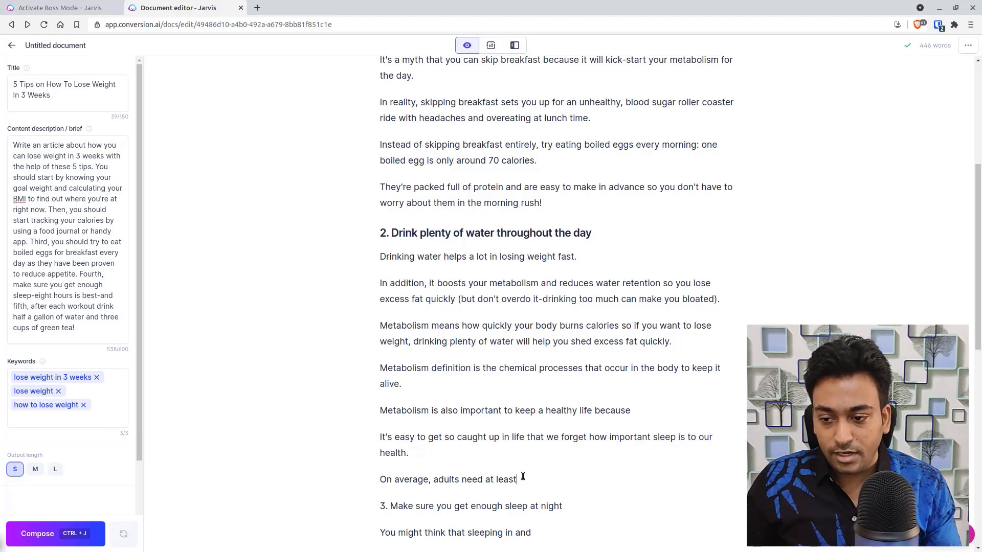
left_click_drag(517, 479, 383, 436)
key("BackSpace")
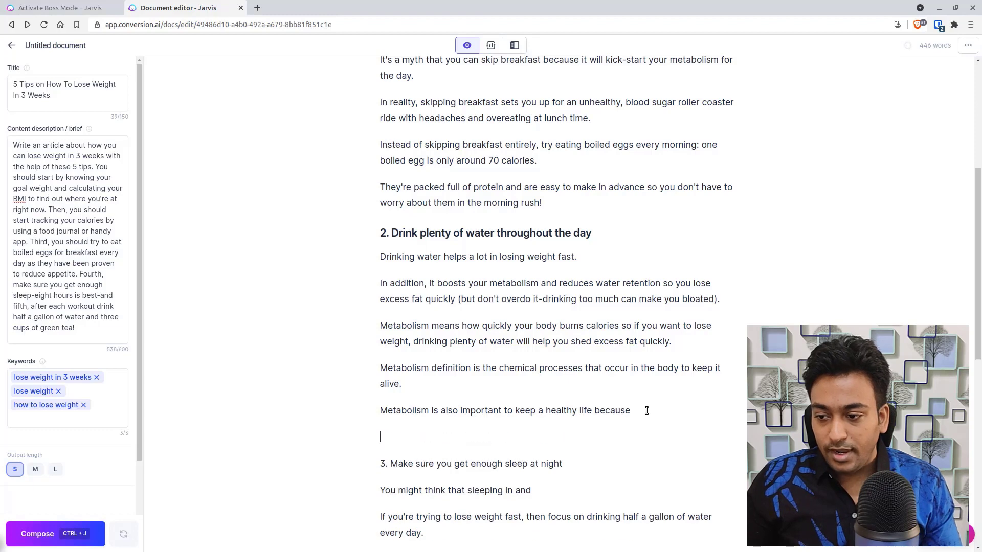
scroll(563, 419, "down", 3)
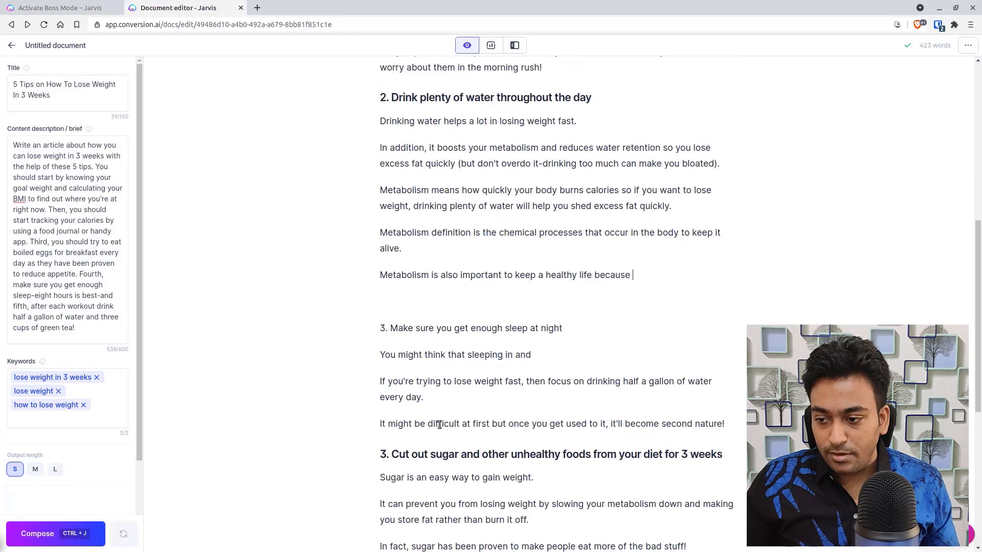
left_click_drag(732, 427, 378, 323)
key("BackSpace")
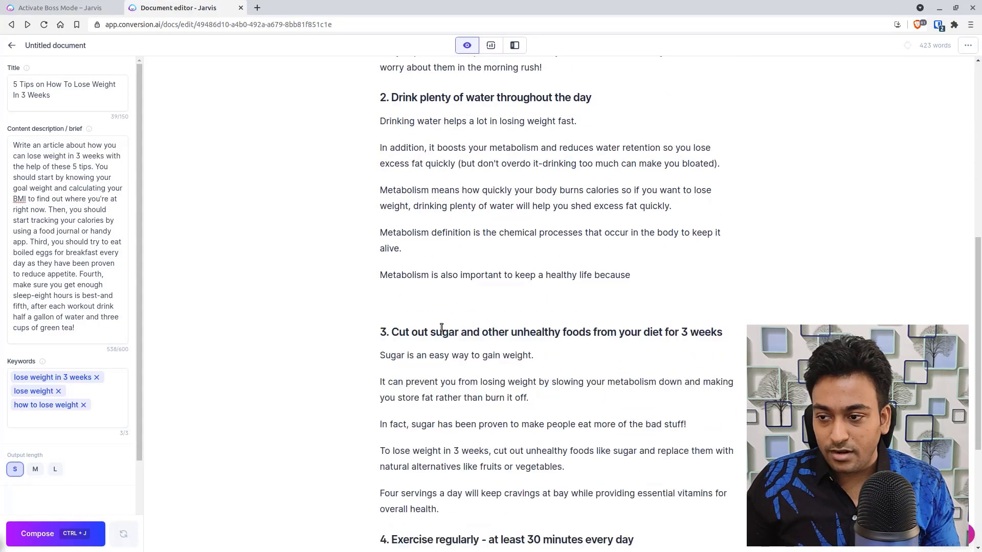
- Compose the continuation of "Metabolism is also important to keep a healthy life because" and remove the extra space after "because"
left_click(43, 538)
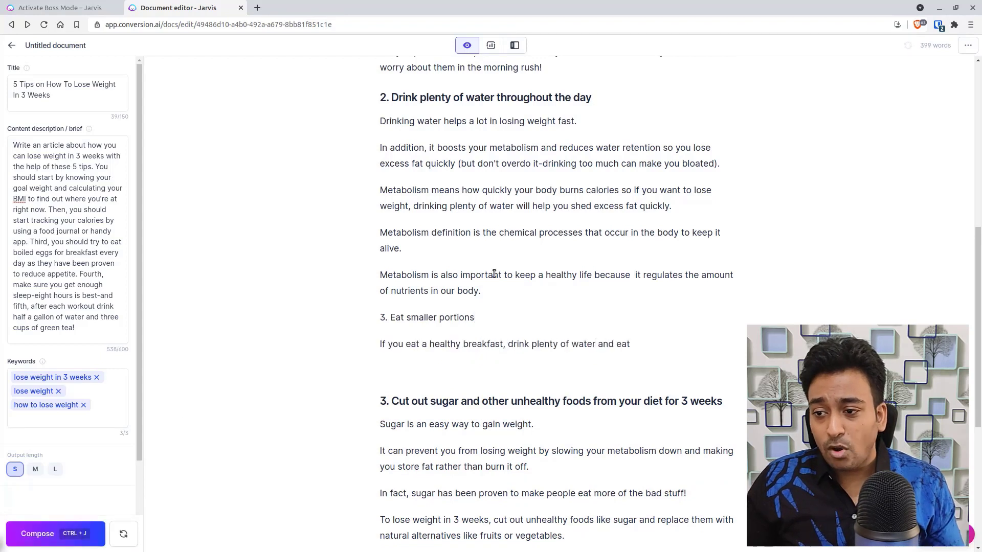
left_click(635, 276)
key("BackSpace")
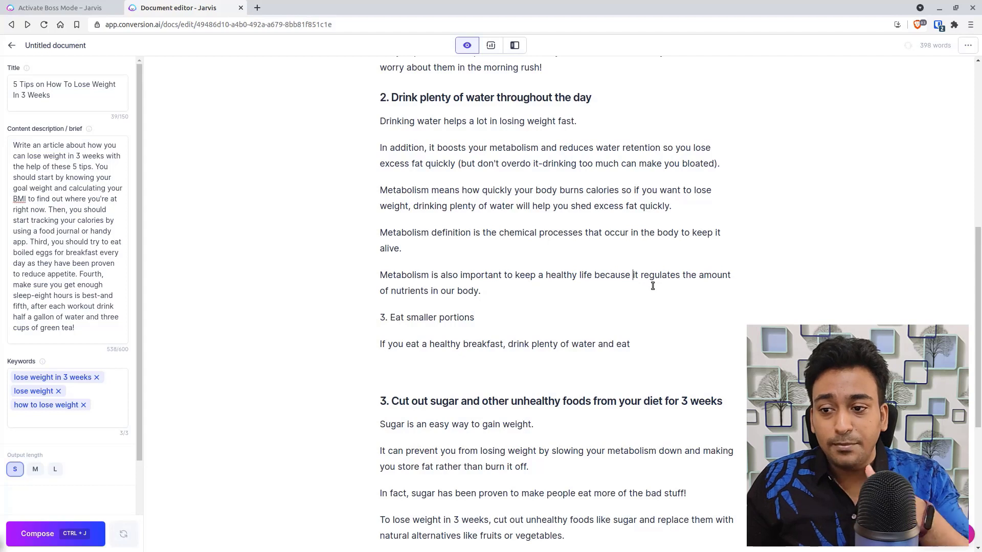
- Delete the generated "3. Eat smaller portions" line, its unfinished sentence and the blank line above the sugar heading
left_click(546, 291, "shift")
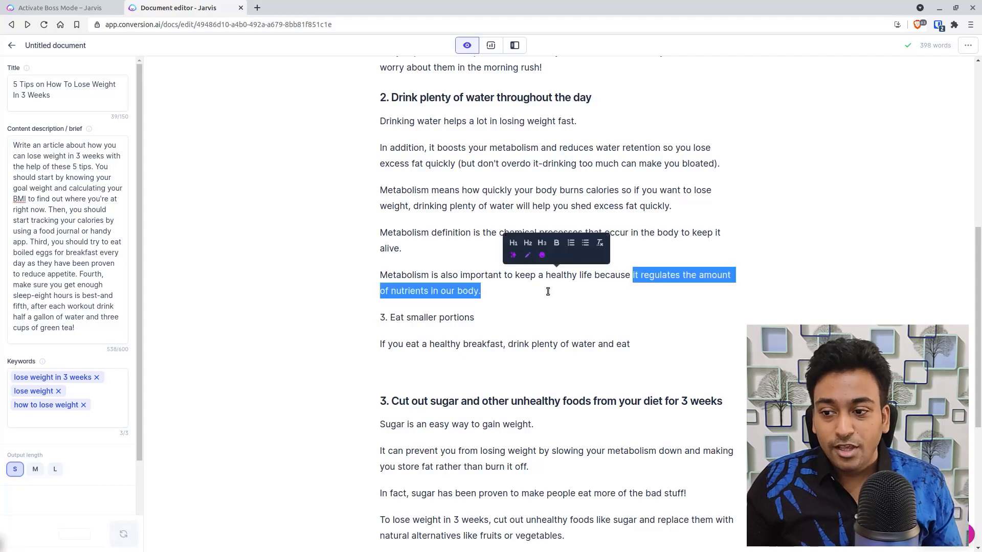
left_click_drag(545, 291, 681, 339)
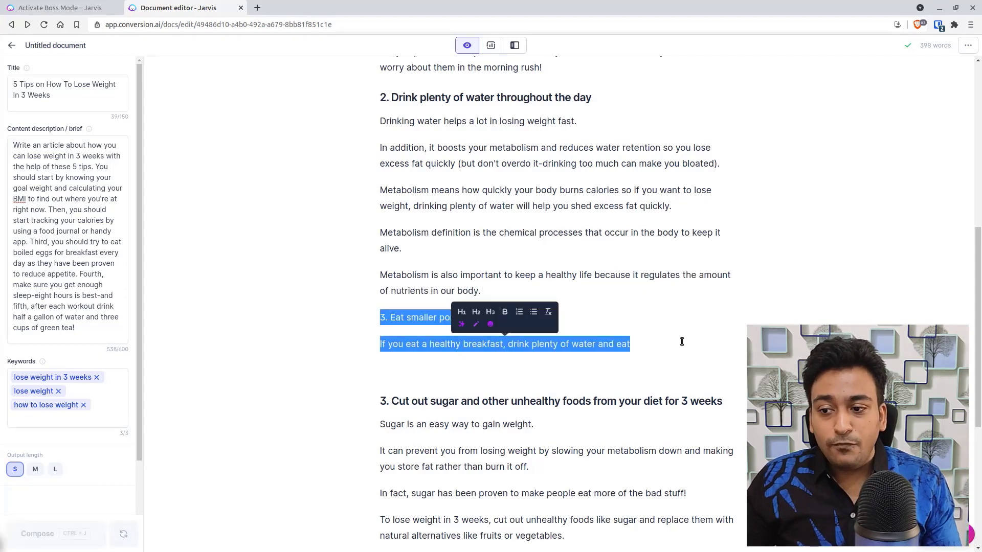
key("BackSpace")
key("BackSpace")
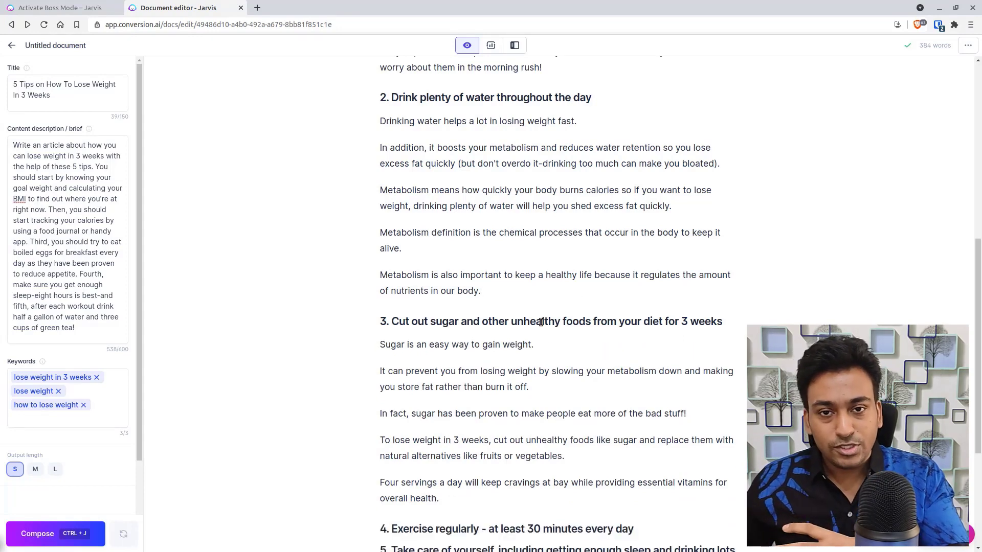
- Add a correctly spelled paragraph "Sugar is bad for your health because" below "Sugar is an easy way to gain weight."
scroll(405, 458, "down", 3)
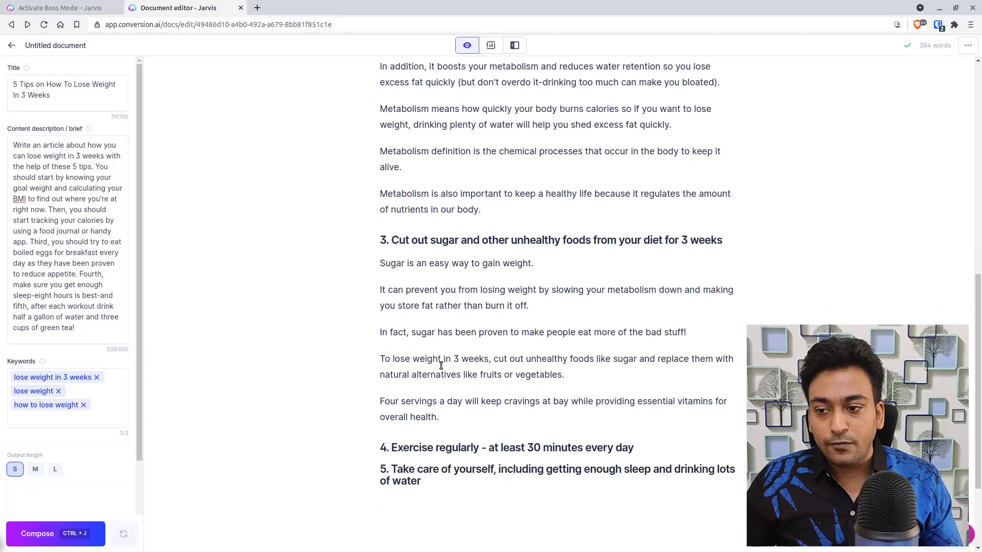
left_click(382, 264)
left_click(547, 264)
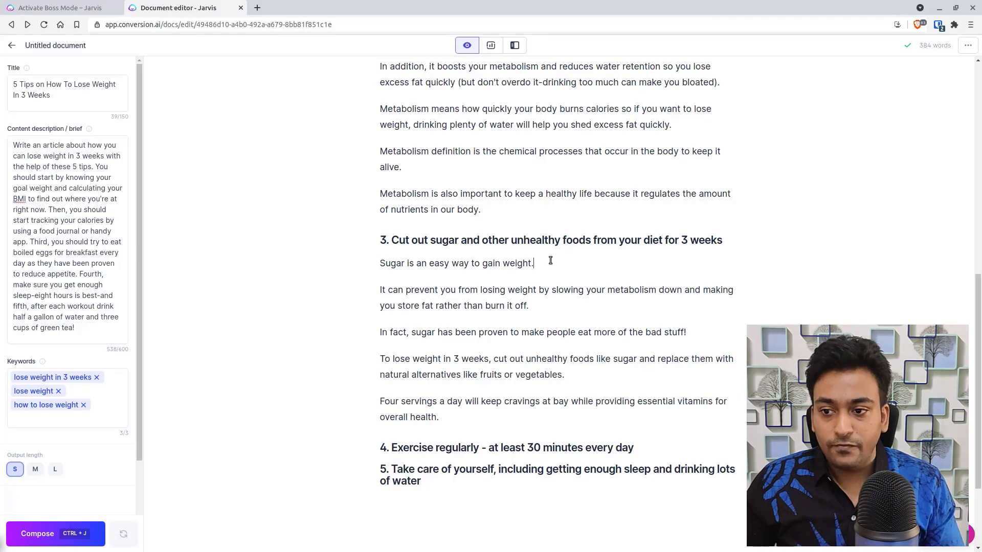
key("Return")
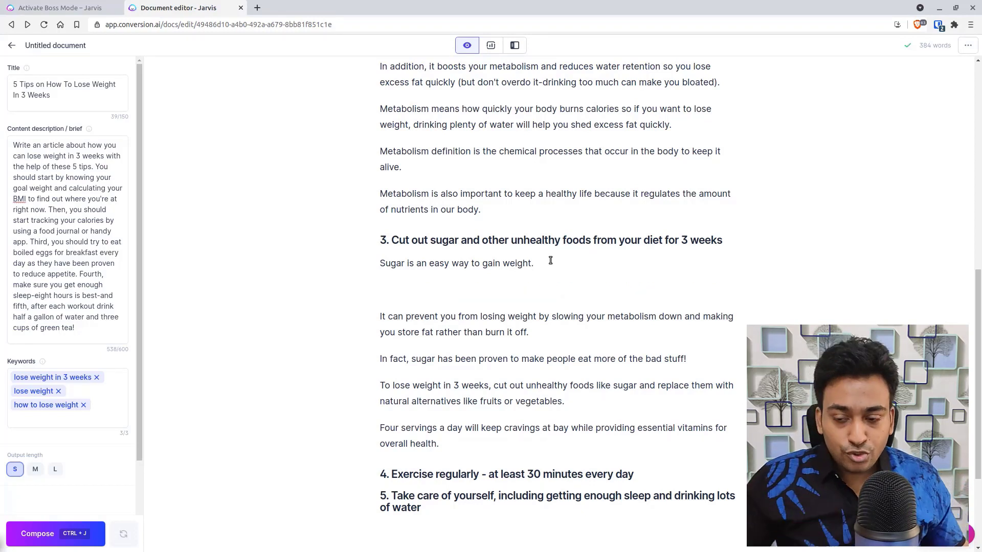
type("Sugar is")
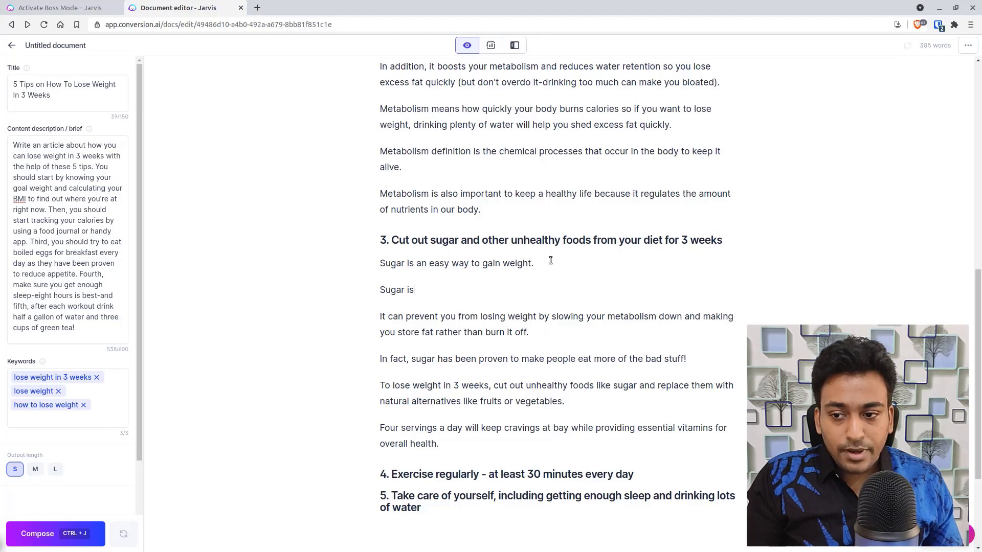
type(" bad for you")
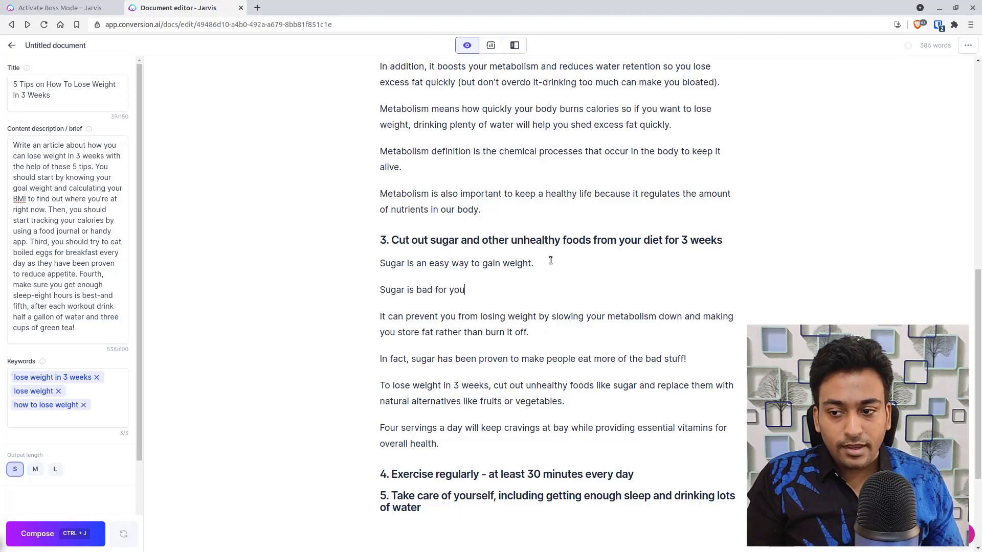
type("r health b")
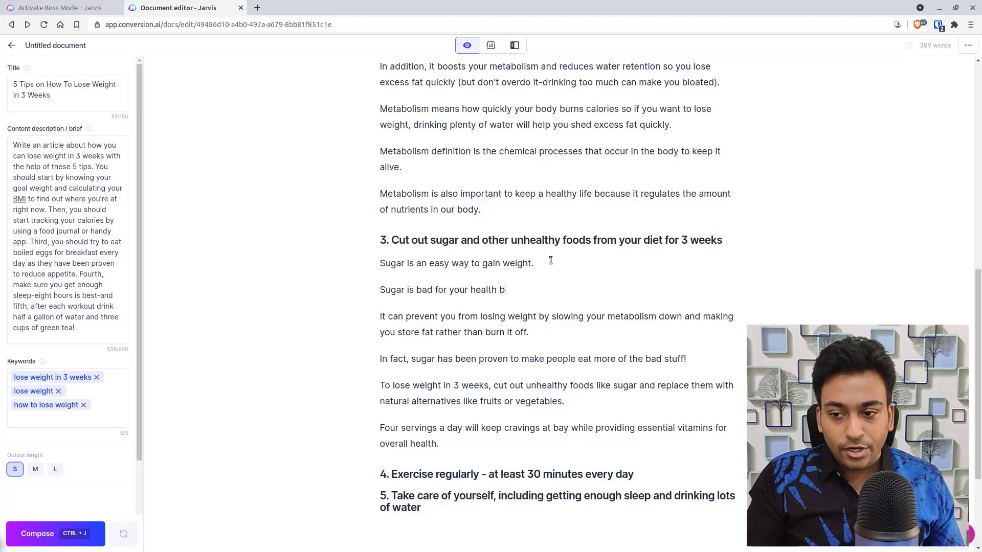
type("ecuase")
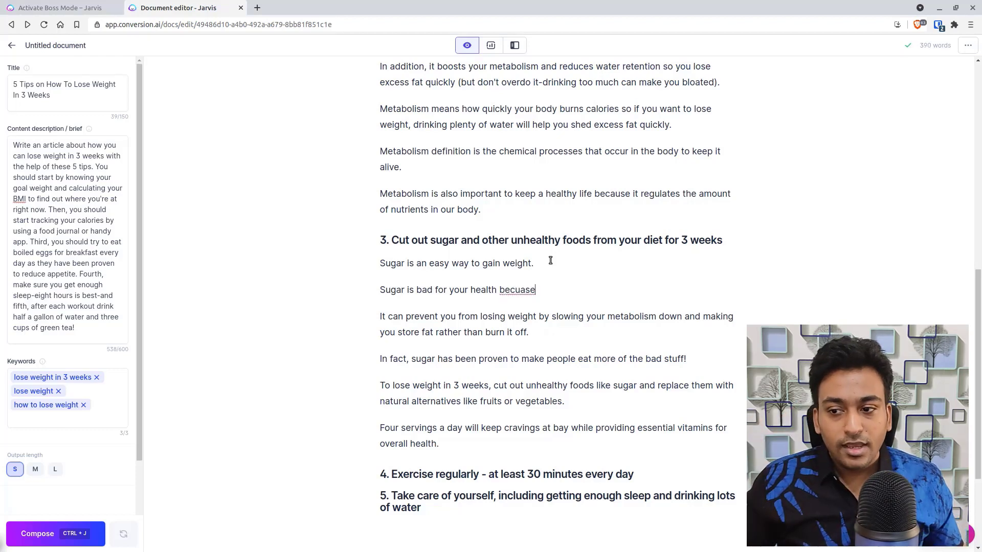
right_click(517, 292)
left_click(532, 305)
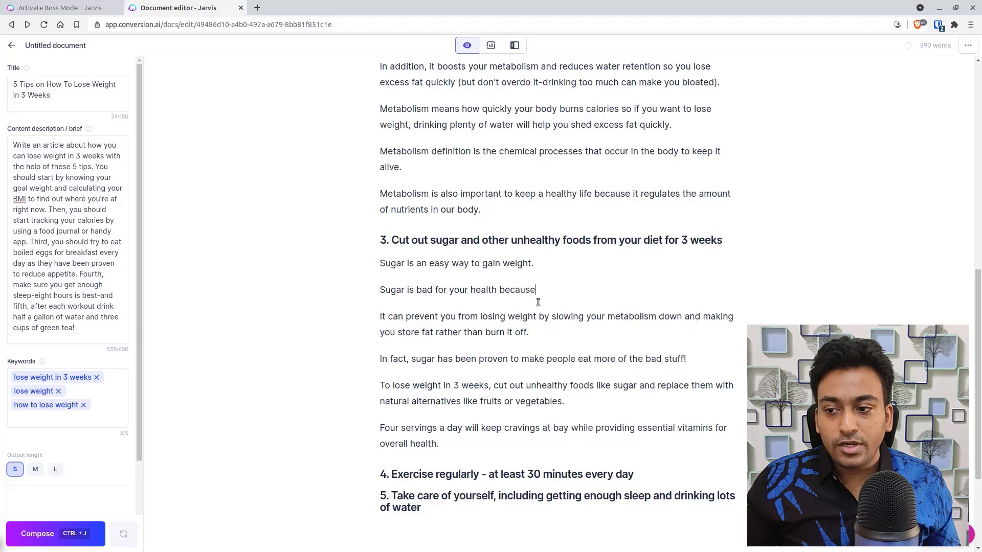
- Compose the continuation of "Sugar is bad for your health because" and delete the generated "Bread and other forms of carbs" paragraph
left_click(15, 531)
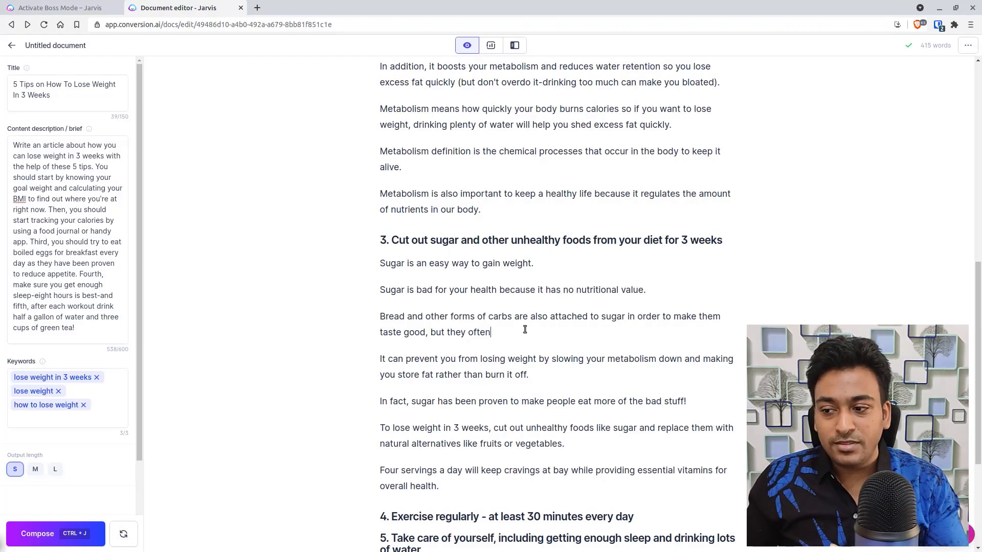
left_click_drag(514, 330, 378, 316)
key("BackSpace")
key("BackSpace")
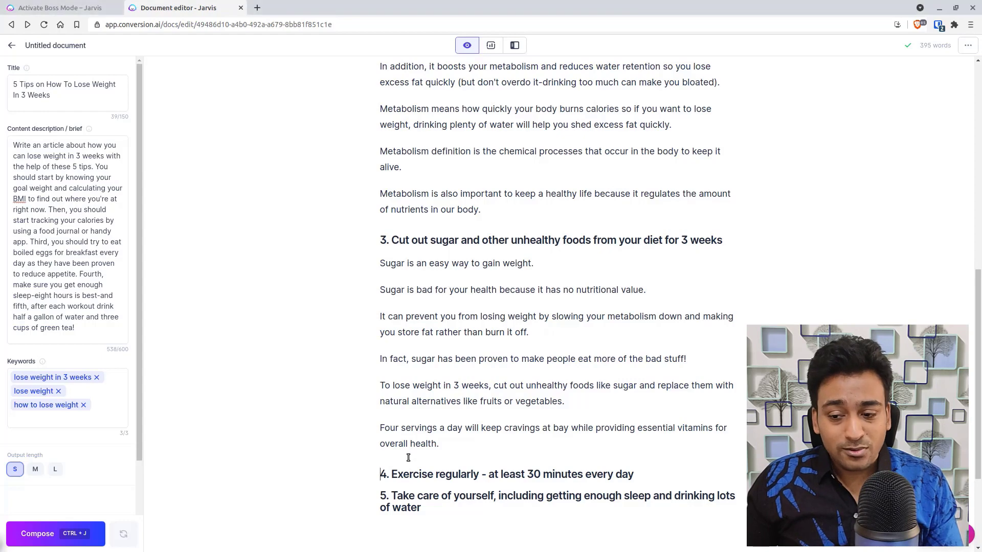
- Add blank lines below the fifth tip heading and set the output length to L (Longer)
scroll(419, 459, "down", 2)
scroll(419, 459, "down", 1)
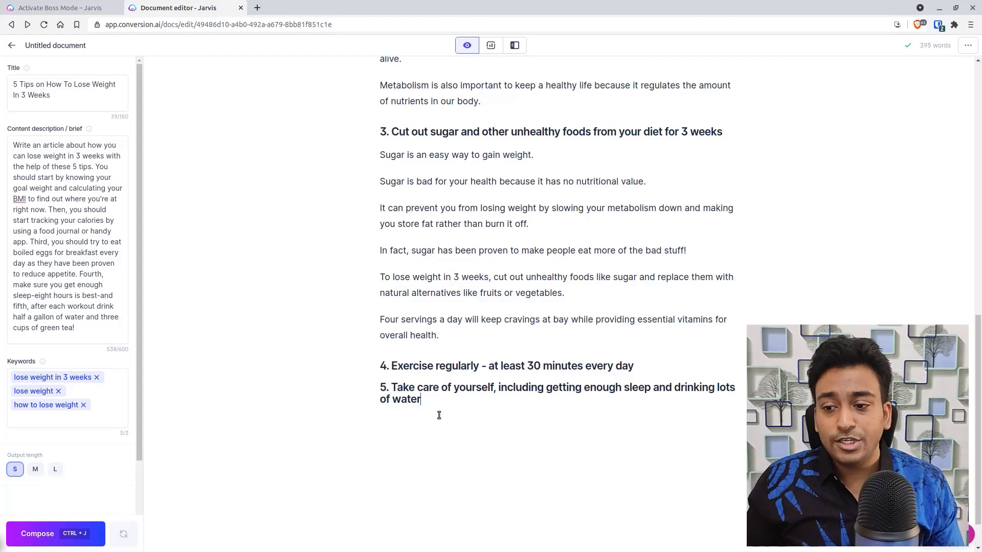
key("Return")
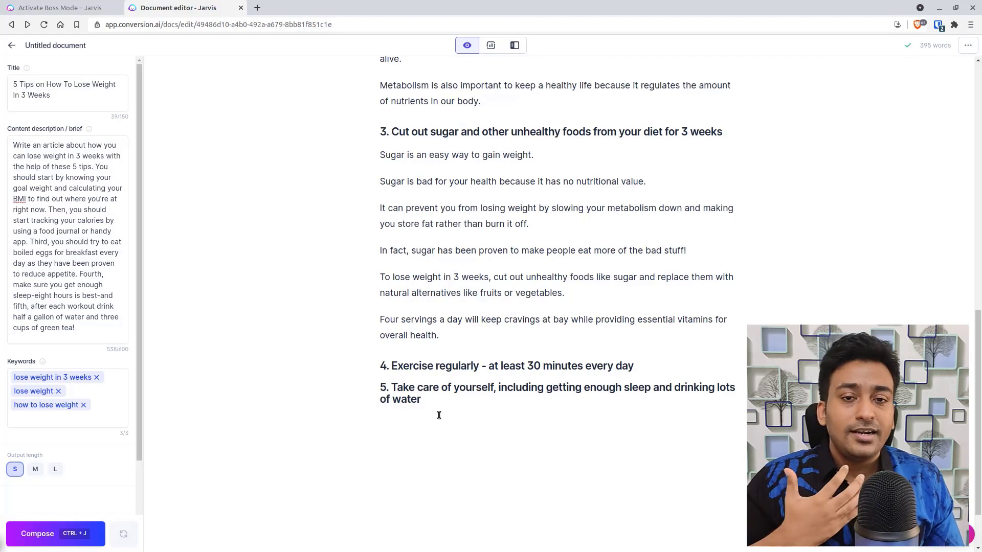
key("Return")
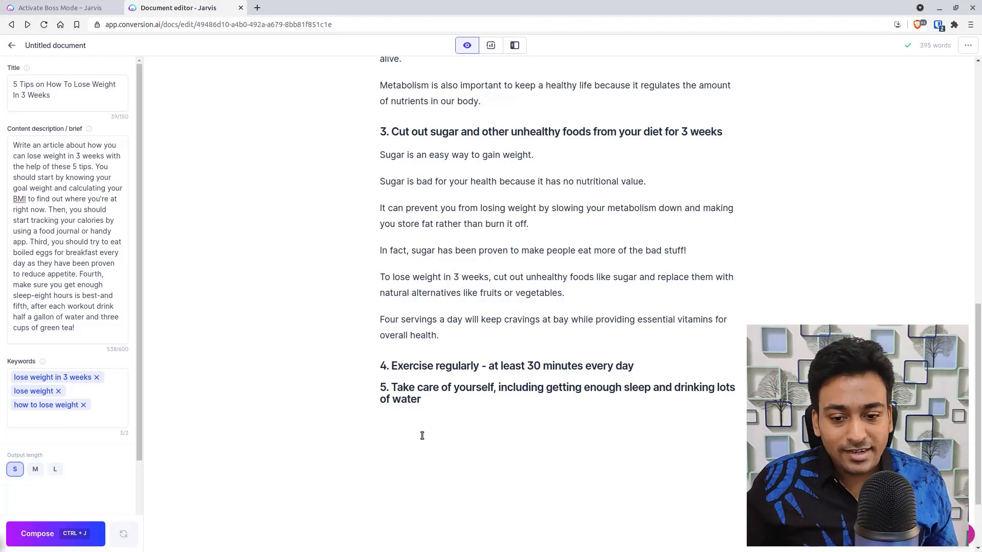
left_click(54, 469)
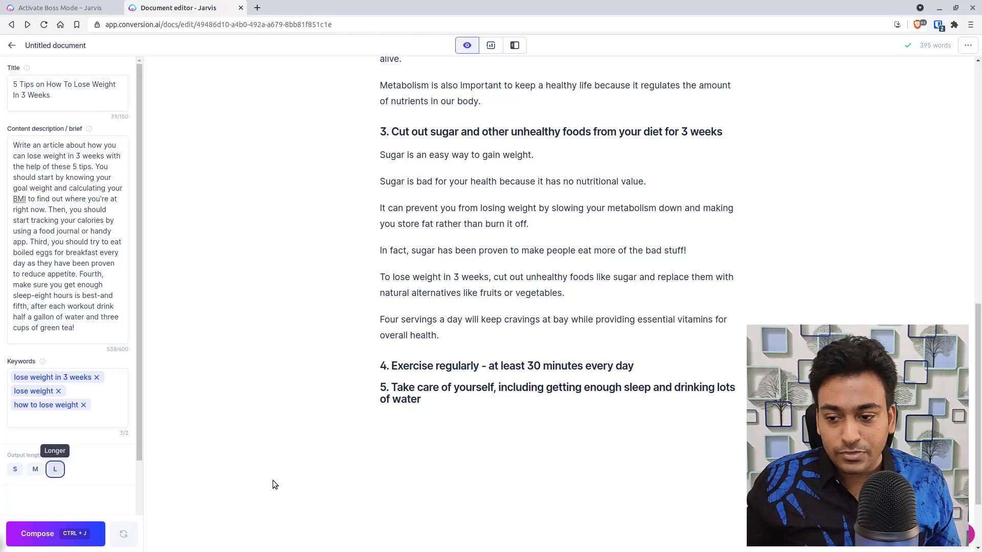
left_click(448, 439)
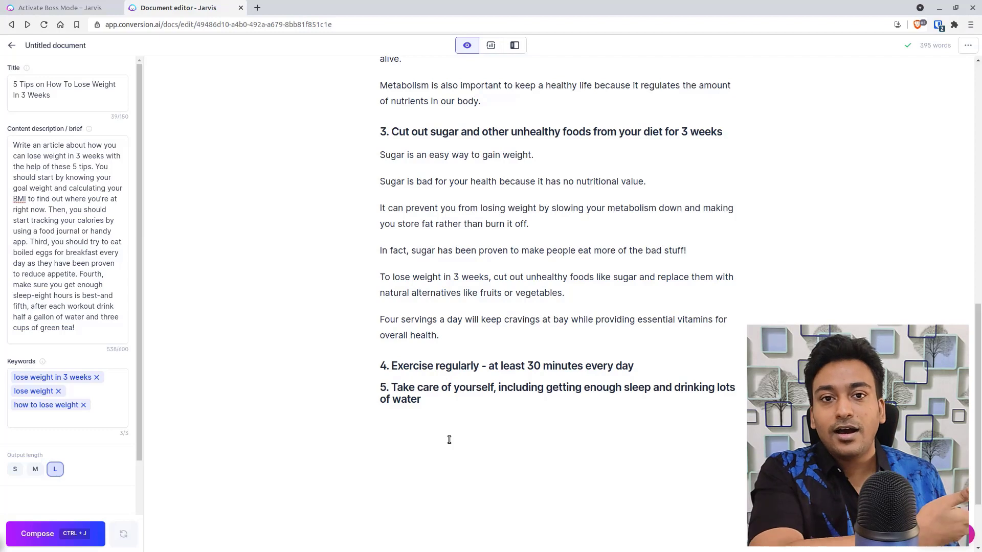
- Enter the instruction "Write me questions on above text" below the fifth tip heading, correcting the misspelled first word
type("With")
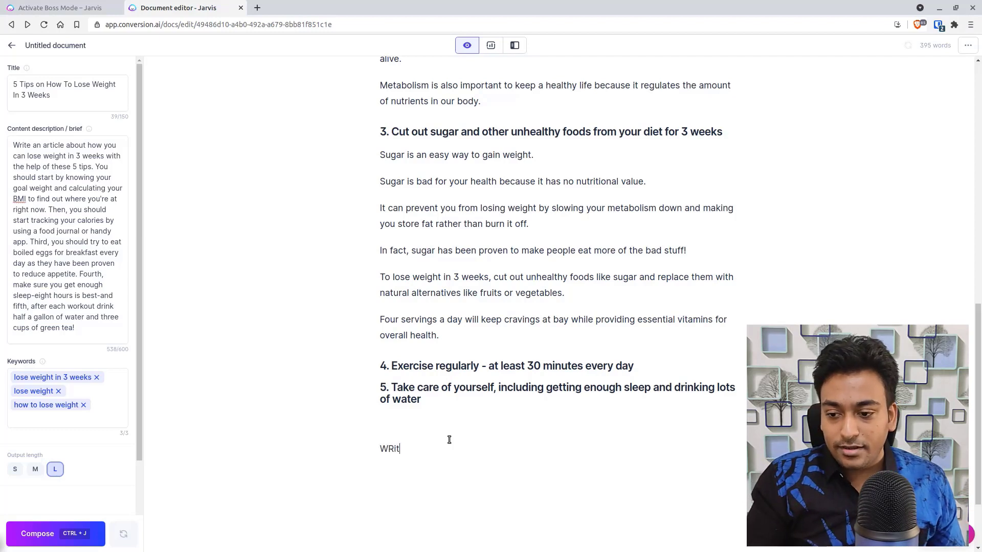
key("BackSpace")
type("e")
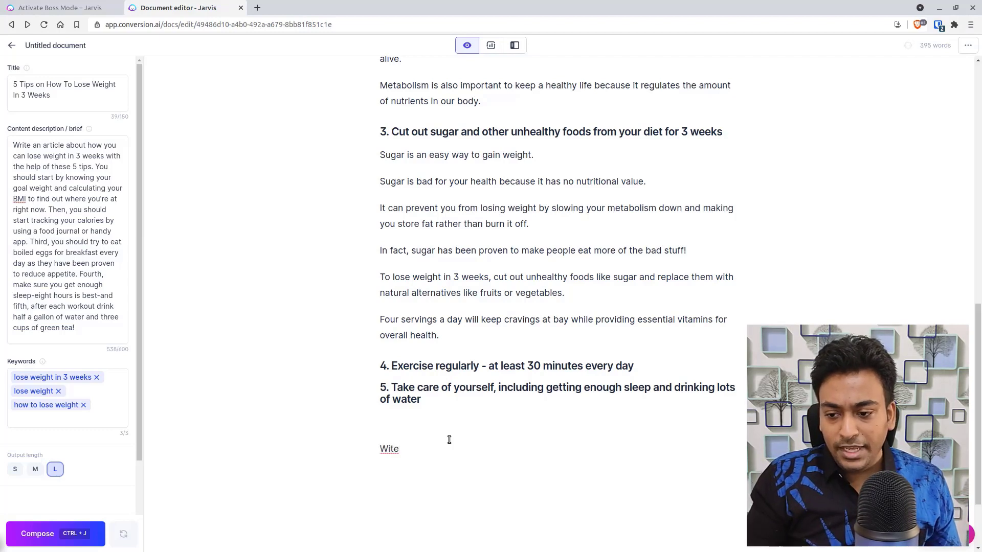
key("BackSpace")
key("BackSpace")
key("BackSpace")
type("rit")
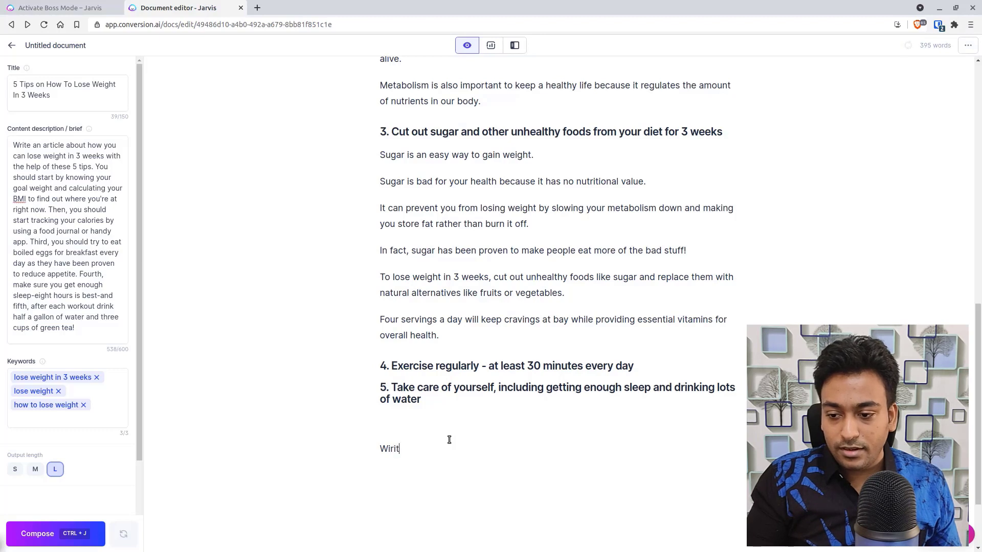
key("BackSpace")
key("BackSpace")
type("te")
key("BackSpace")
key("BackSpace")
type("te")
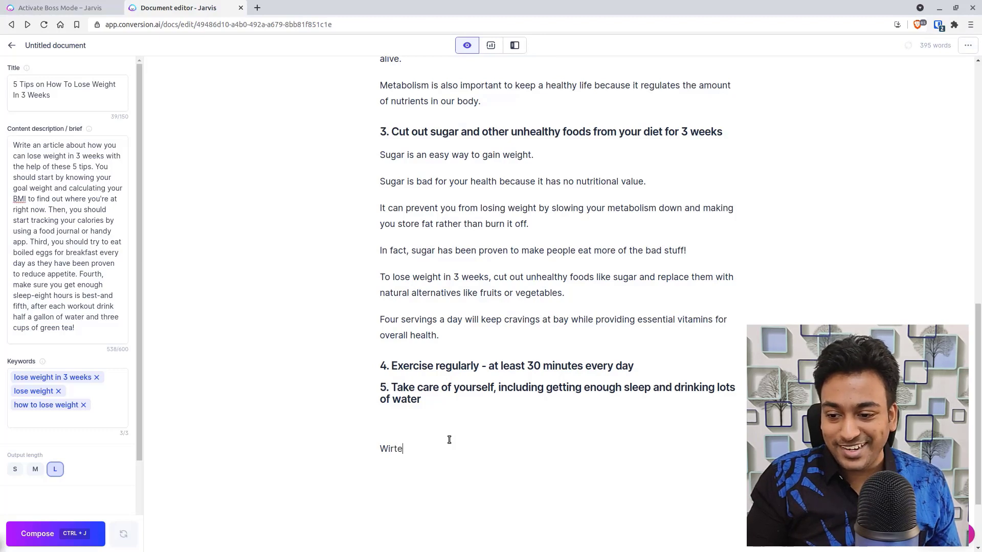
type(" me que")
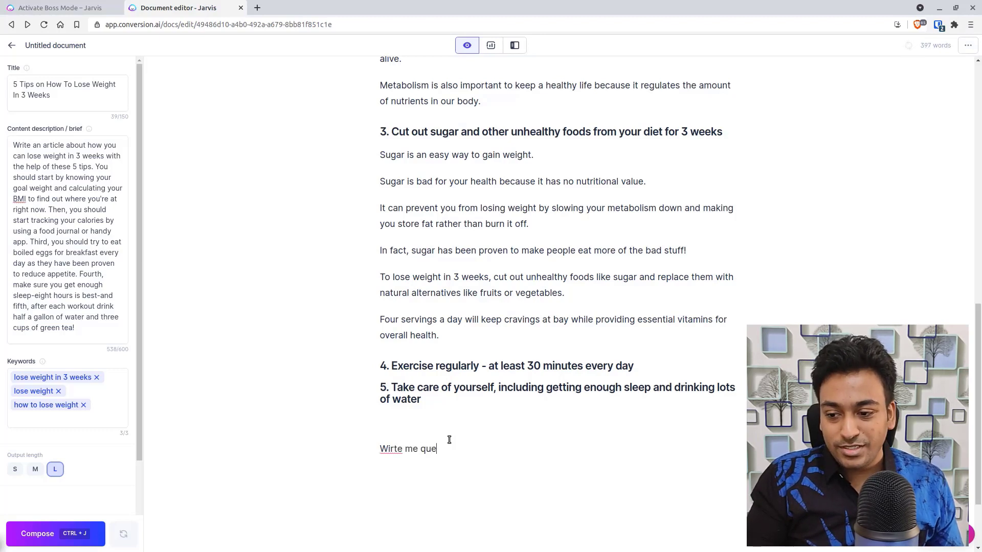
type("stions on above text")
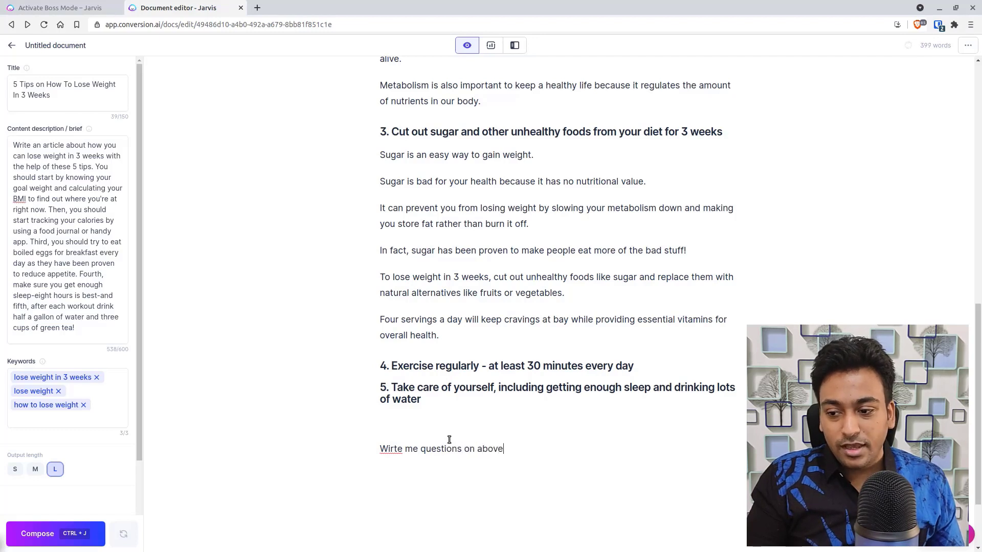
right_click(400, 449)
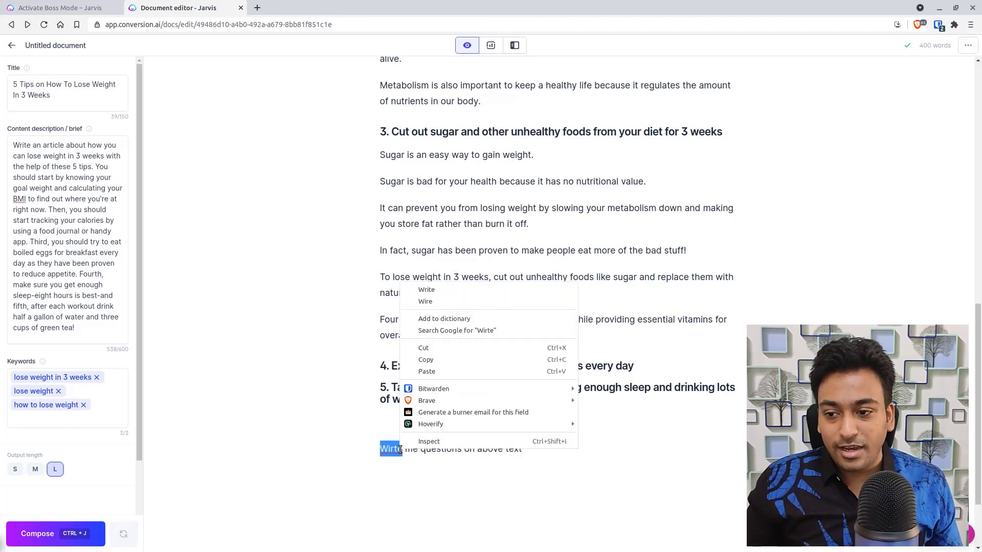
left_click(428, 293)
- Change the instruction to "Write me 5 questions on above text" and run it as a command
triple_click(458, 450)
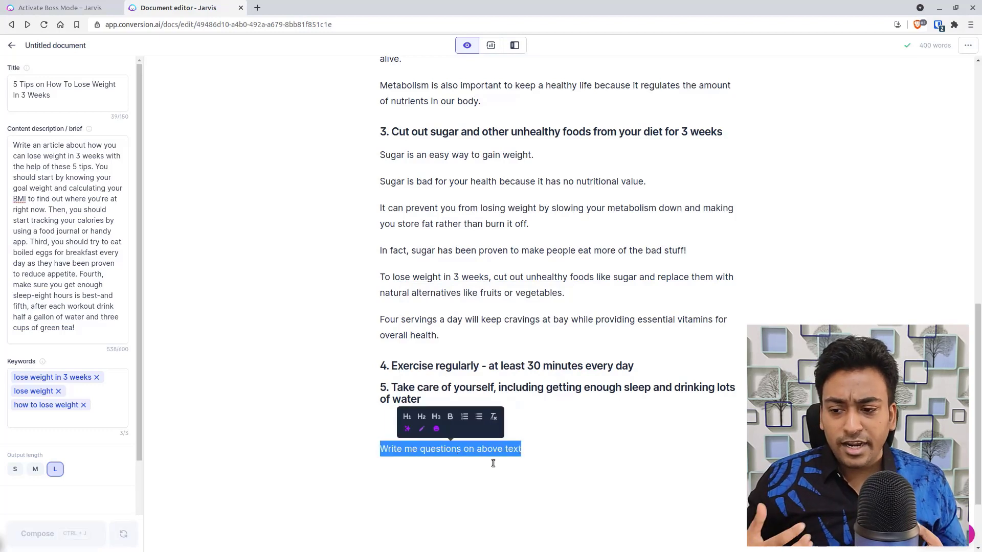
left_click(418, 449)
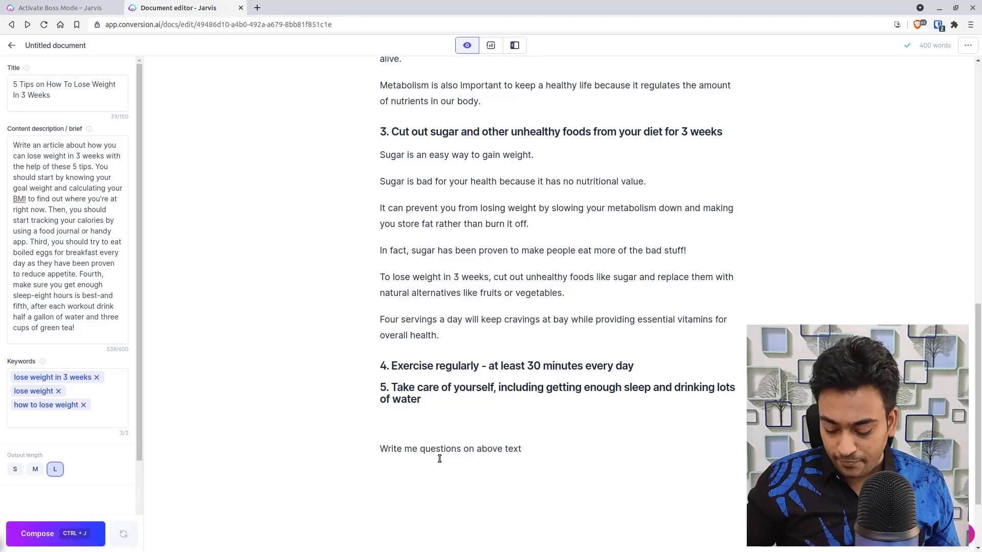
type("5")
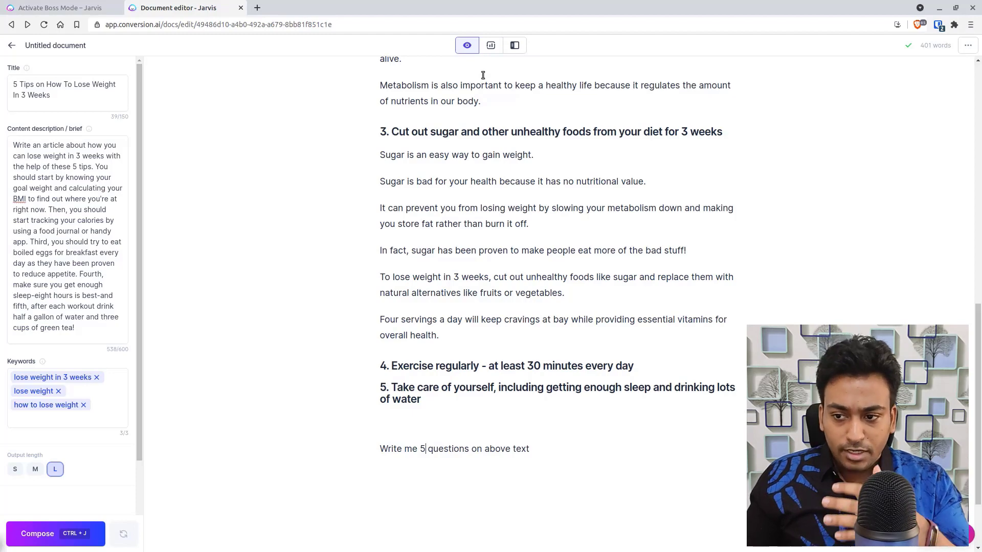
scroll(377, 491, "up", 3)
scroll(352, 550, "up", 1)
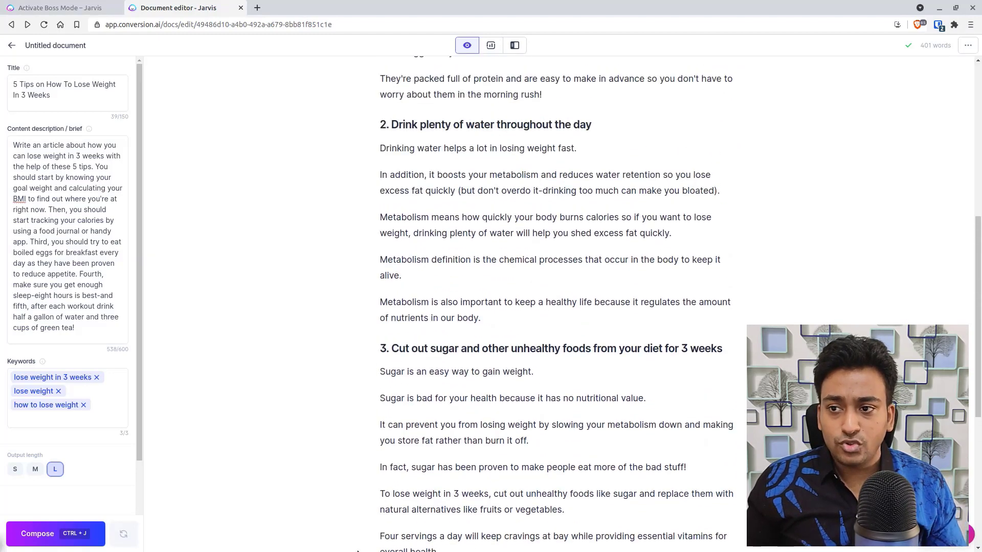
scroll(433, 524, "down", 5)
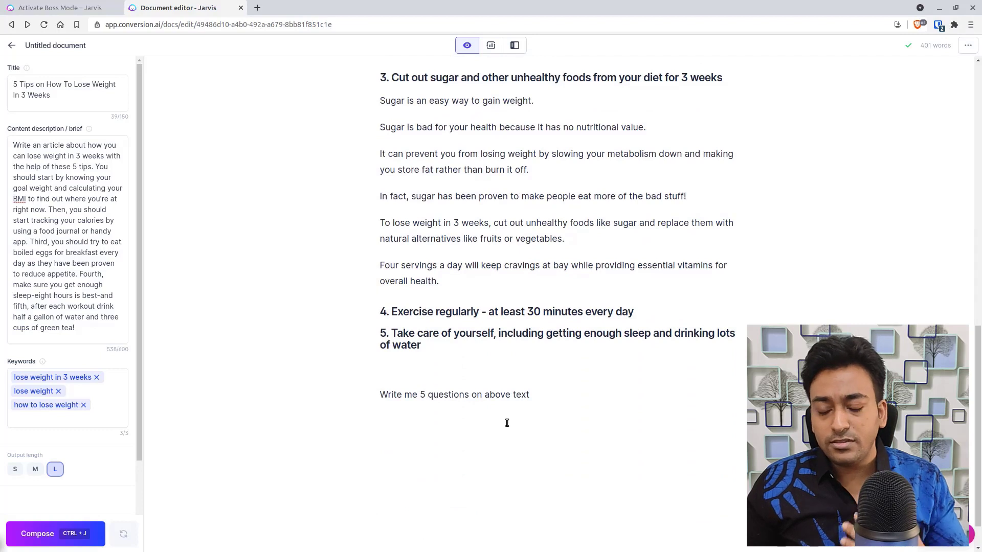
triple_click(494, 394)
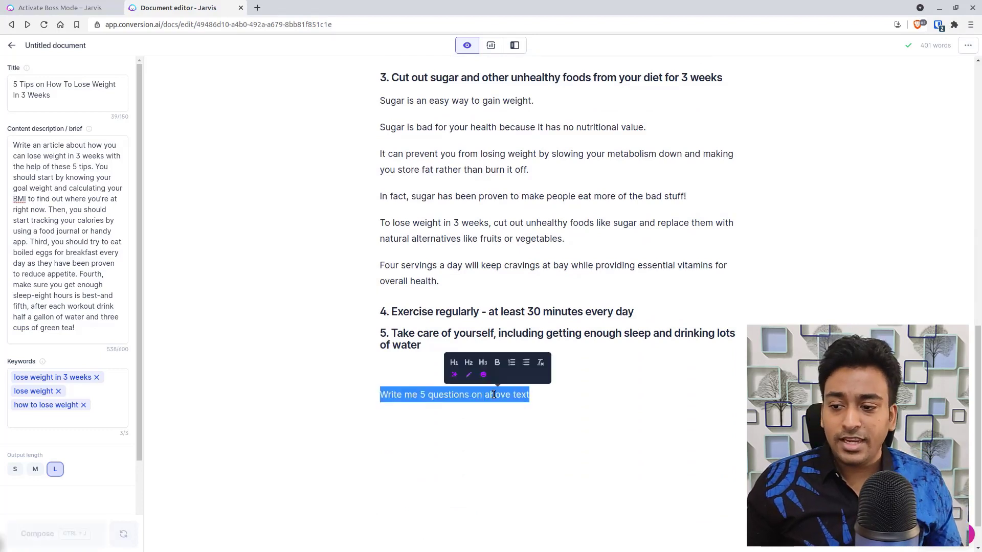
key("ctrl+j")
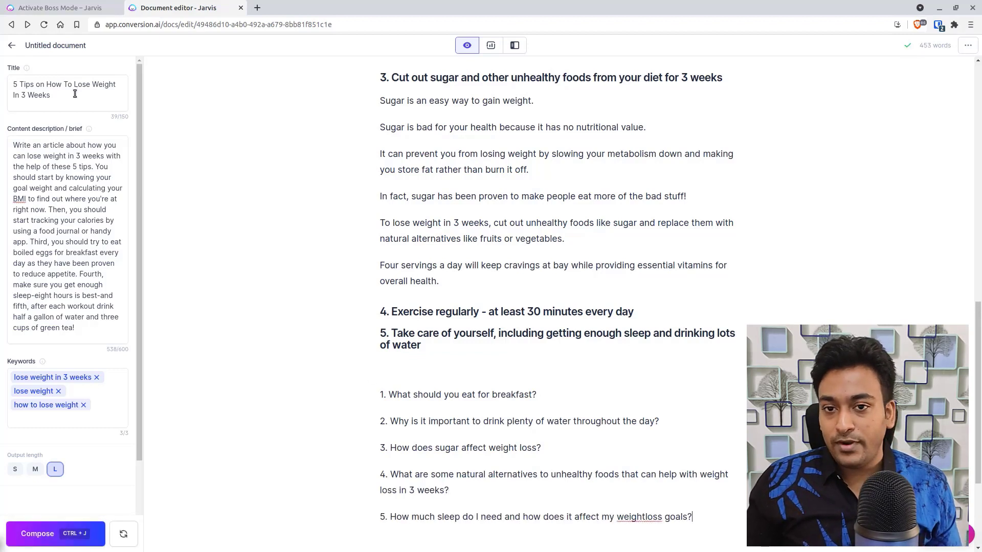
- Compare the five generated questions with the article's breakfast, water and sugar sections
scroll(424, 218, "up", 3)
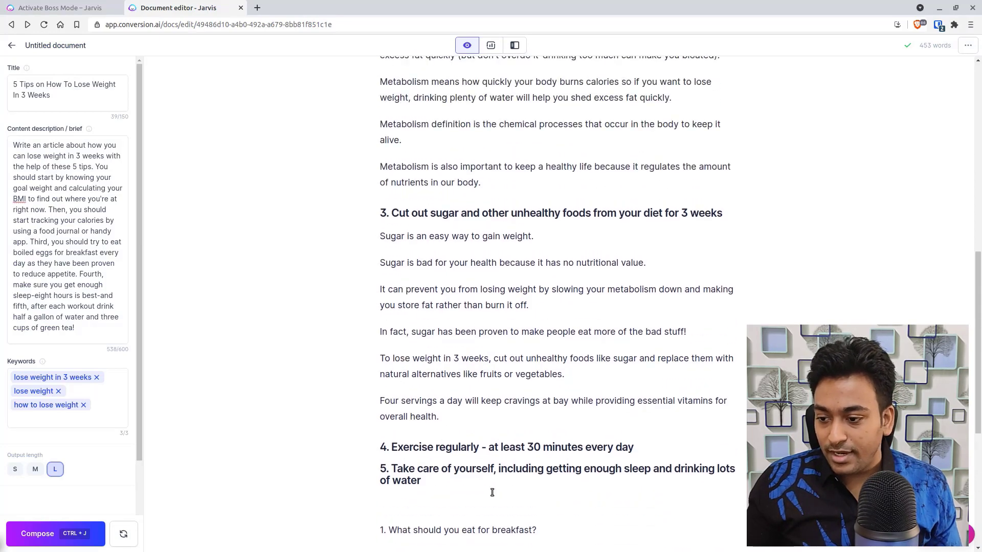
scroll(492, 492, "up", 1)
scroll(528, 498, "up", 5)
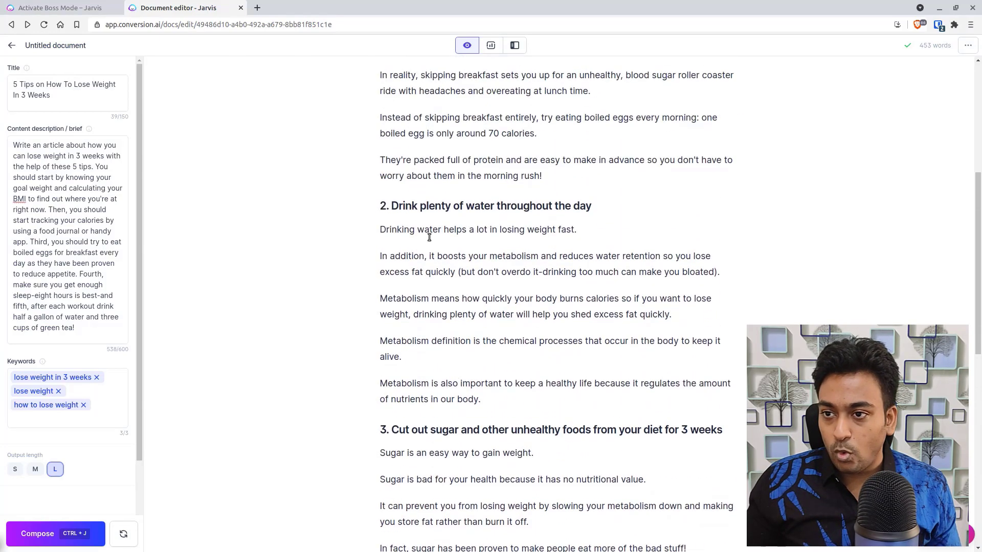
scroll(450, 204, "up", 1)
scroll(470, 287, "down", 10)
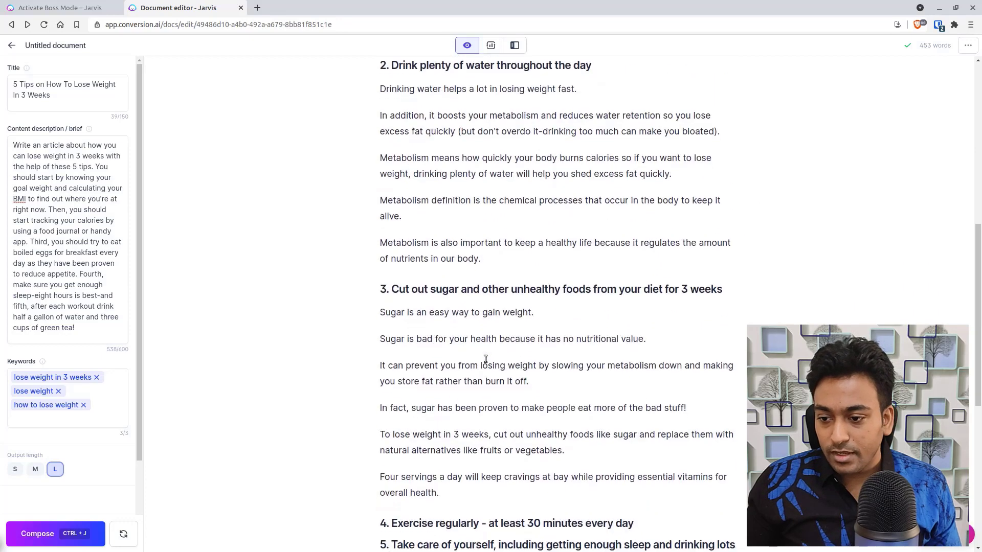
scroll(414, 388, "down", 2)
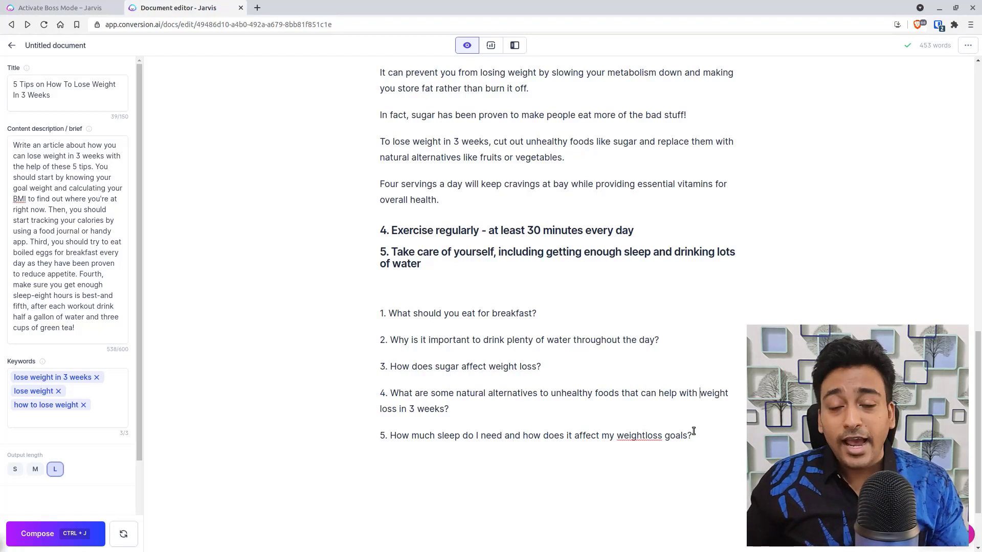
- Add two blank lines after the healthy breakfast section's last paragraph and begin an instruction there with "Write 4"
scroll(693, 431, "up", 4)
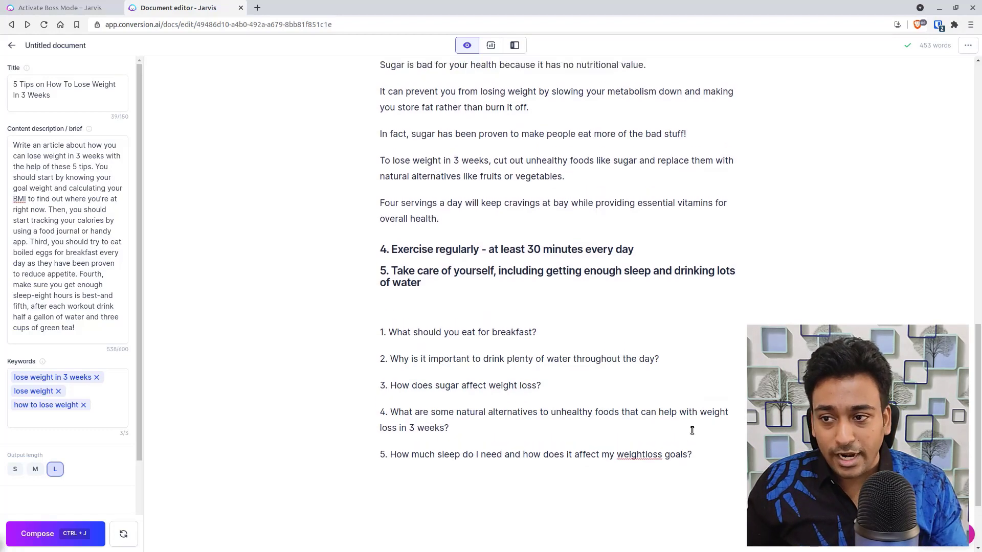
scroll(692, 430, "up", 7)
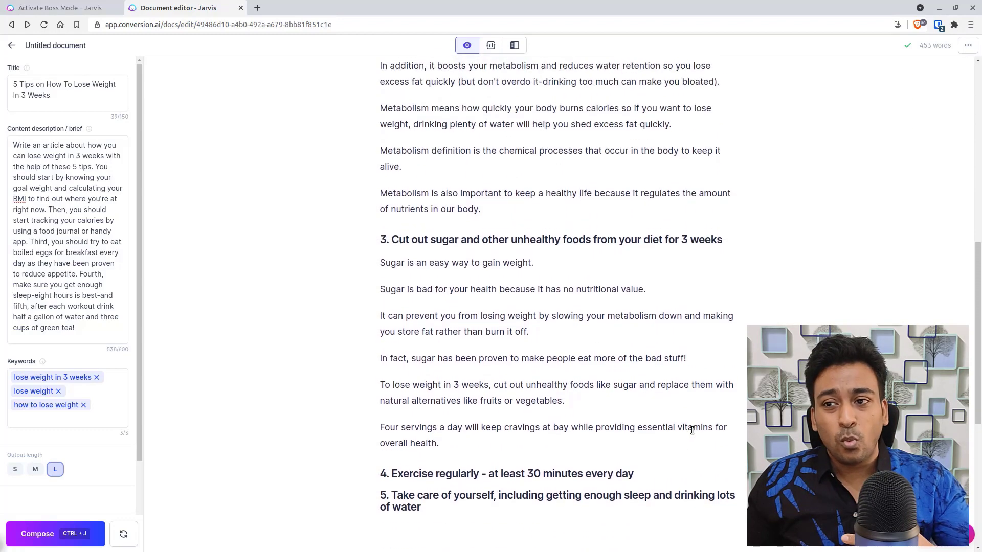
scroll(690, 431, "up", 1)
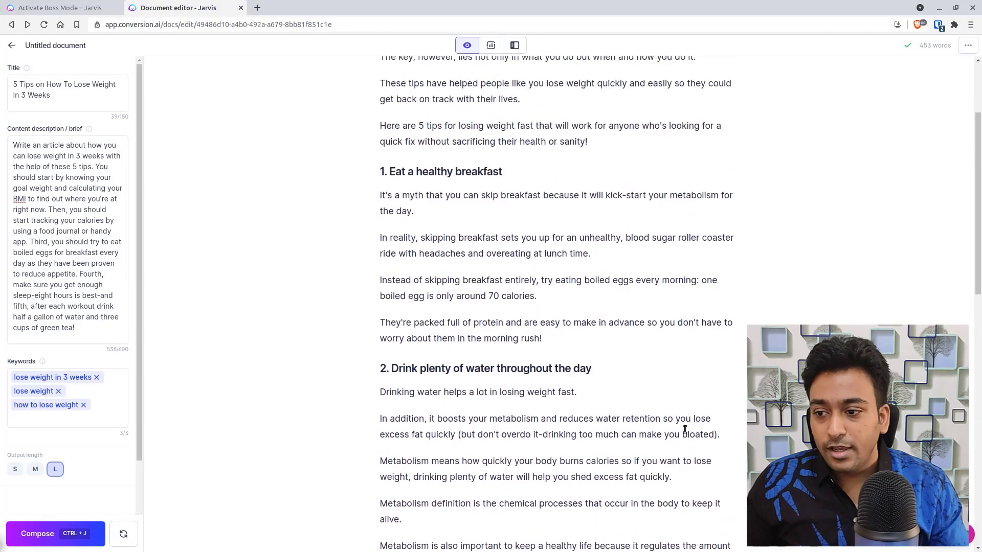
left_click(561, 340)
key("Return")
key("Return")
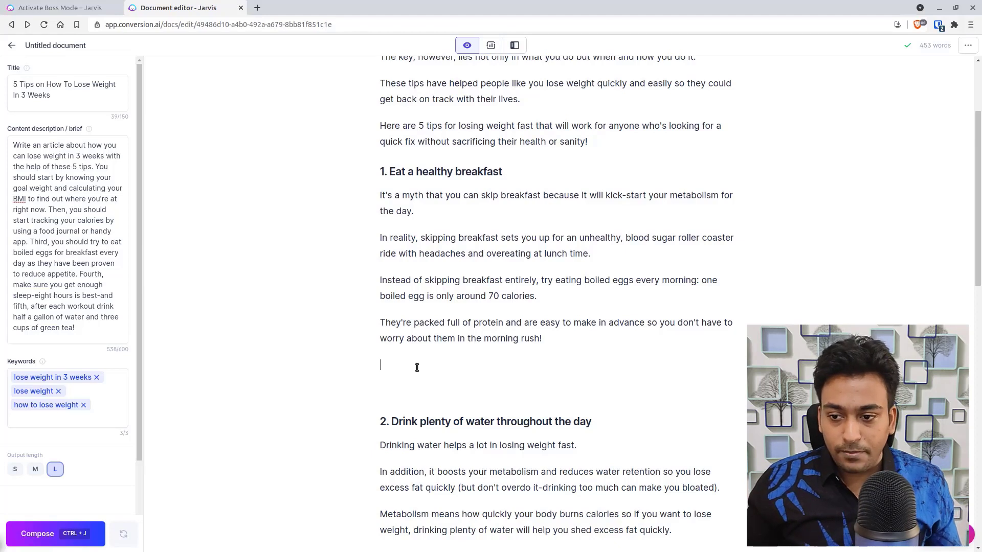
type("Write ")
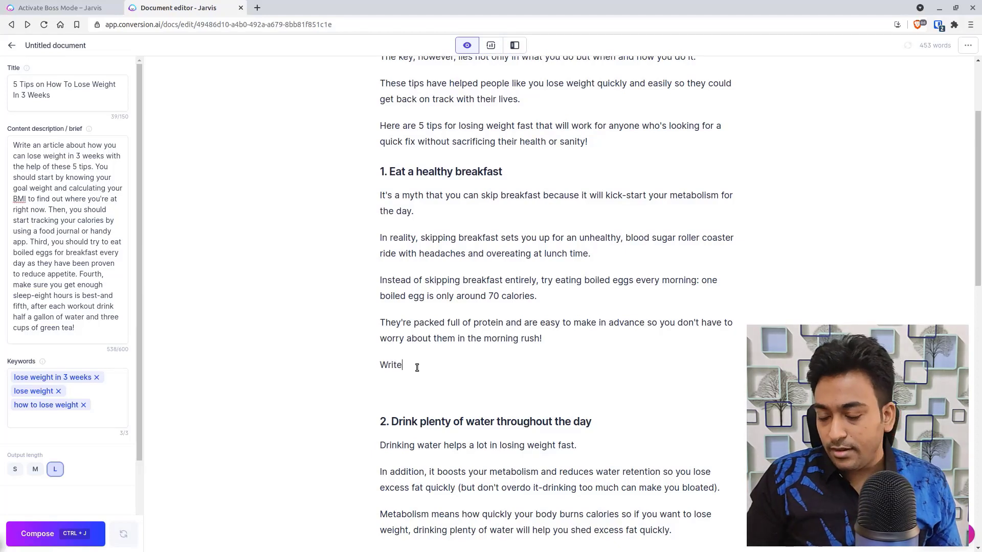
type("3 que")
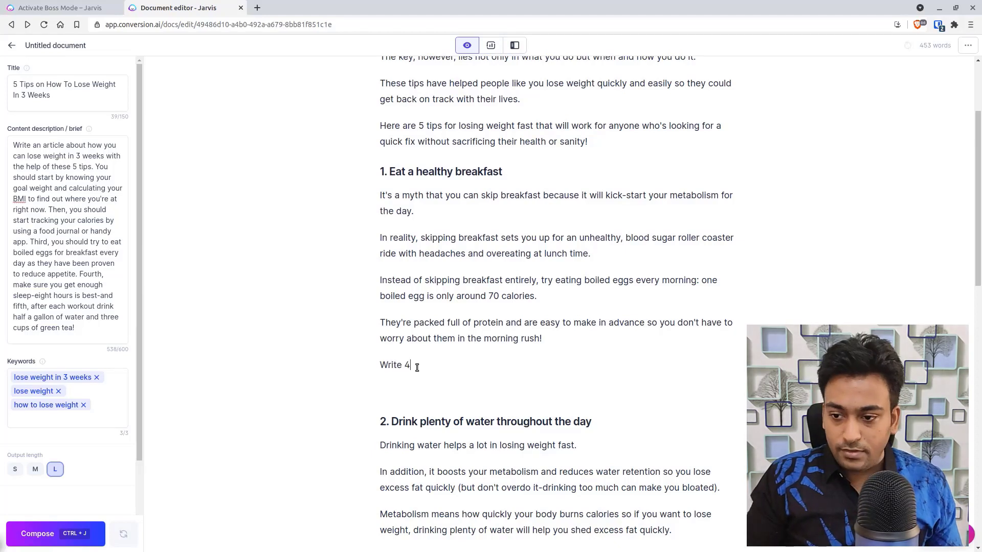
- Below the healthy breakfast section, write the command "Write 3 questions on why it's important to have healthy breakfast" and have Jarvis generate the questions
type("stio")
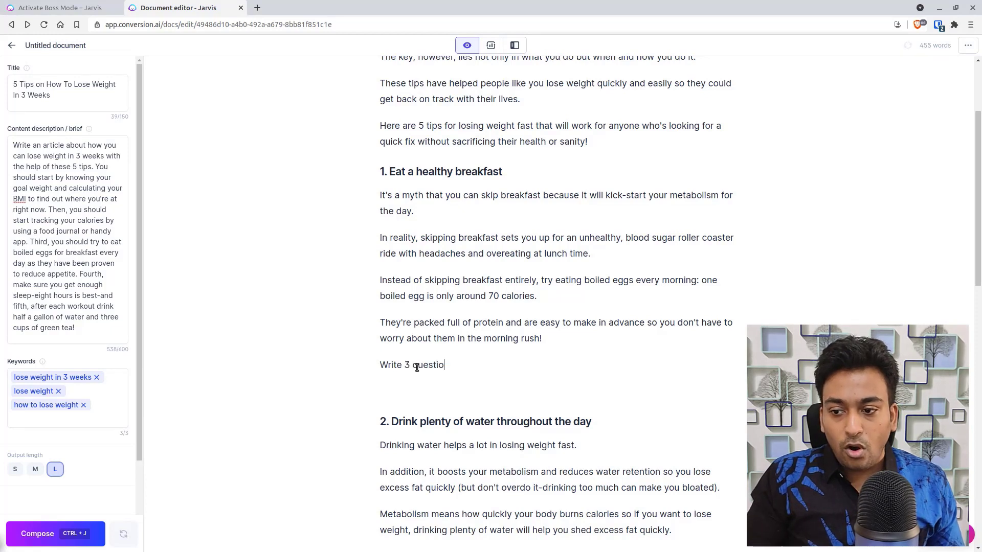
type("ns on why it's impor")
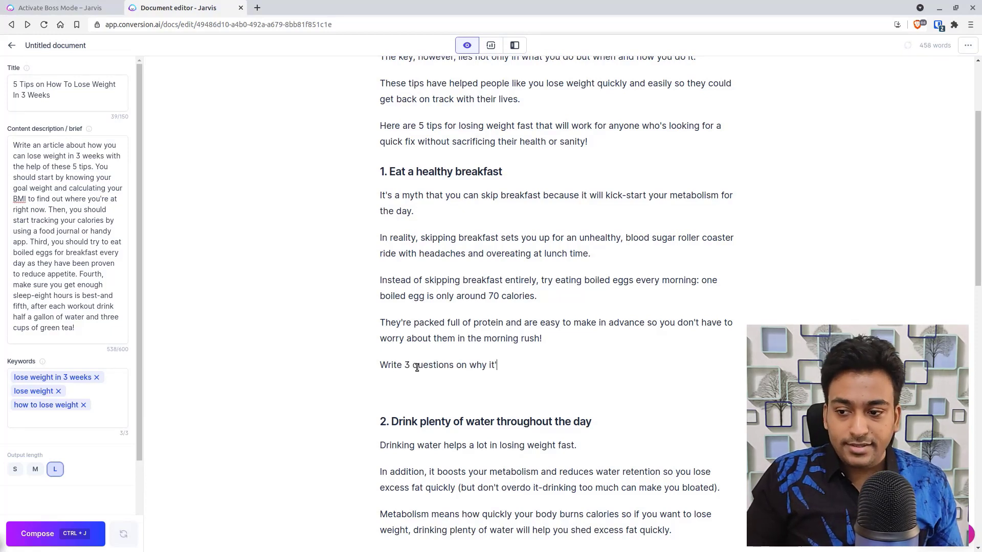
type("tant")
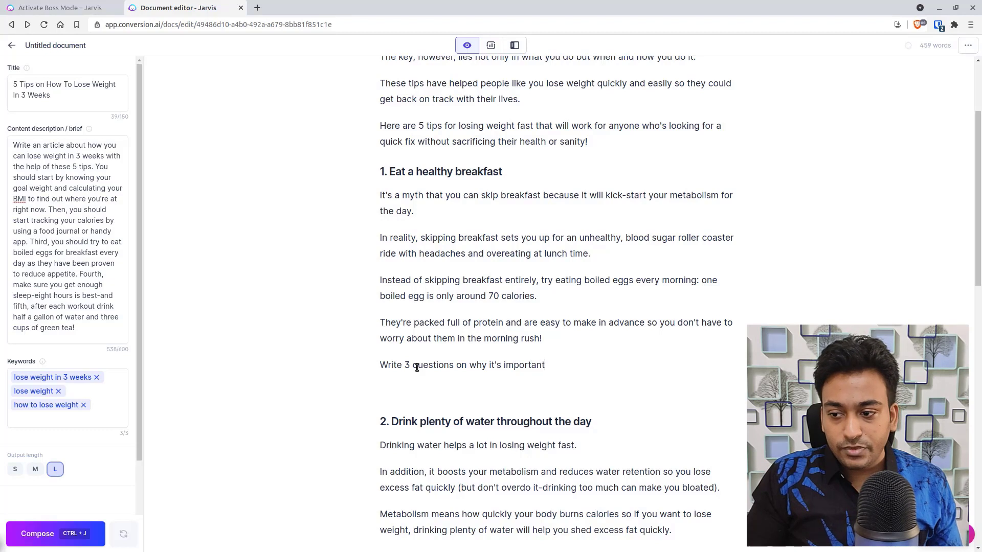
type(" to have")
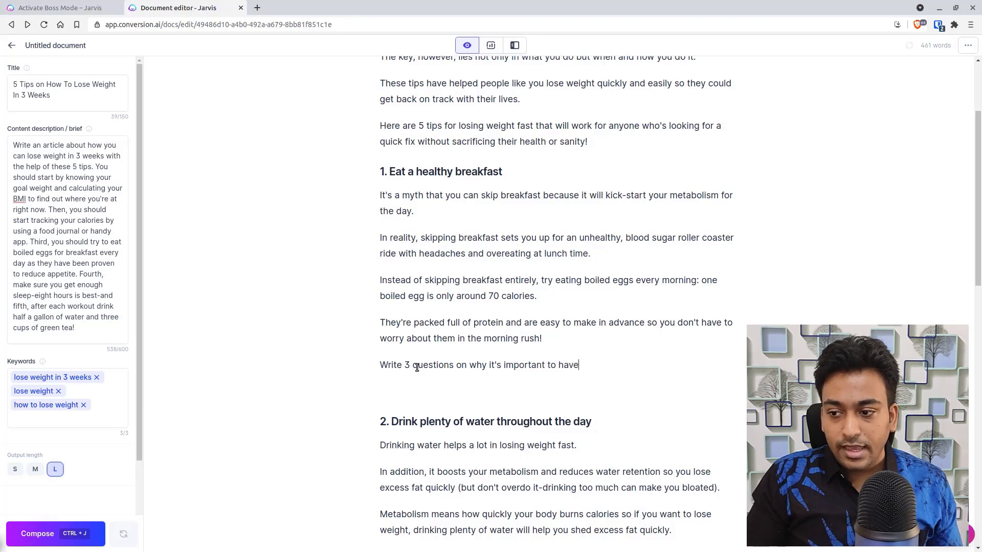
type(" healthy b")
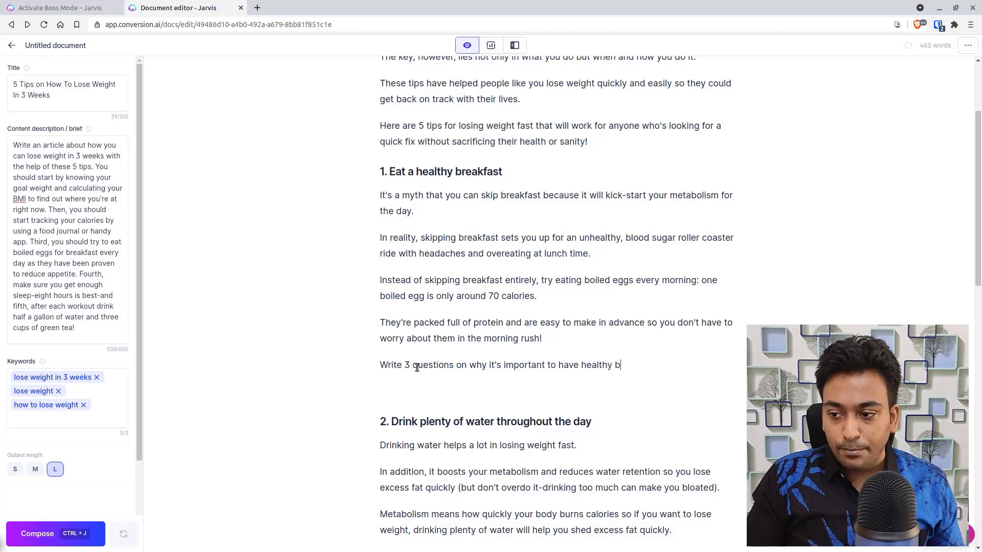
type("reakfast")
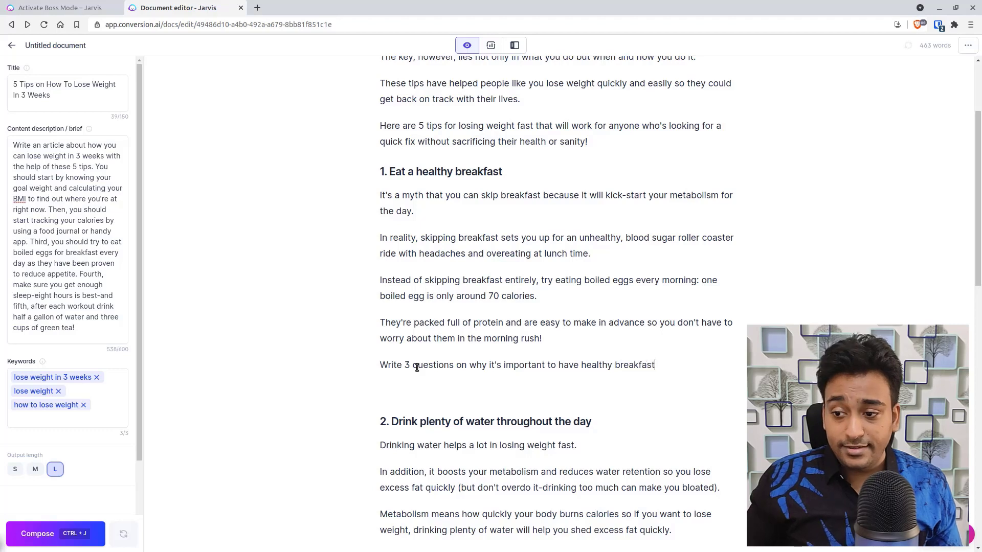
triple_click(416, 367)
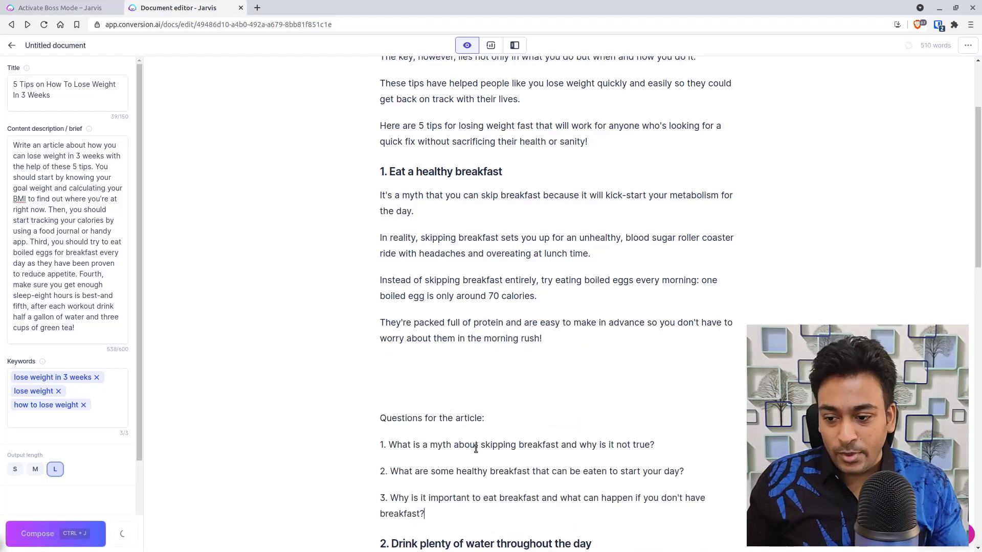
- Review the generated breakfast questions and compare them with the question list at the end of the article
scroll(476, 448, "down", 3)
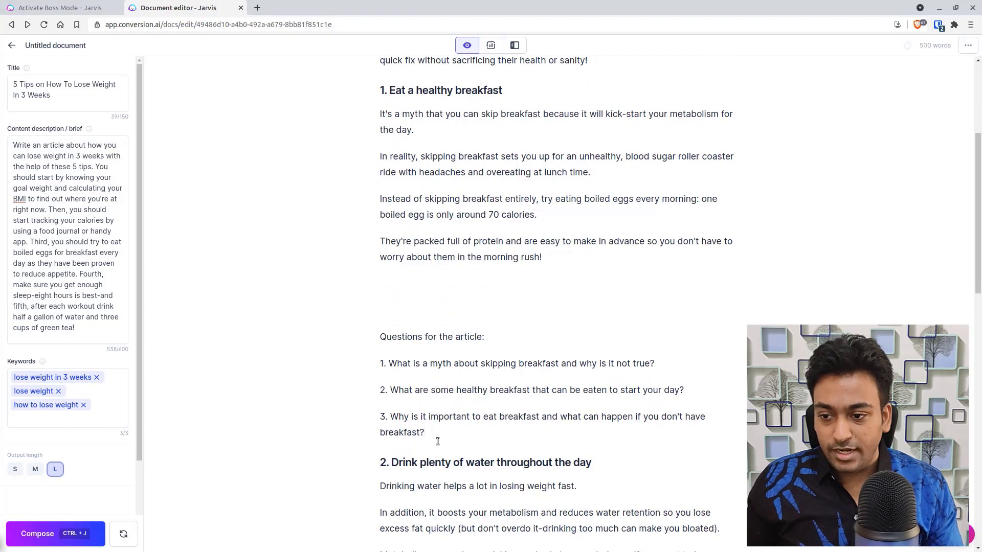
scroll(424, 416, "up", 2)
left_click(979, 365)
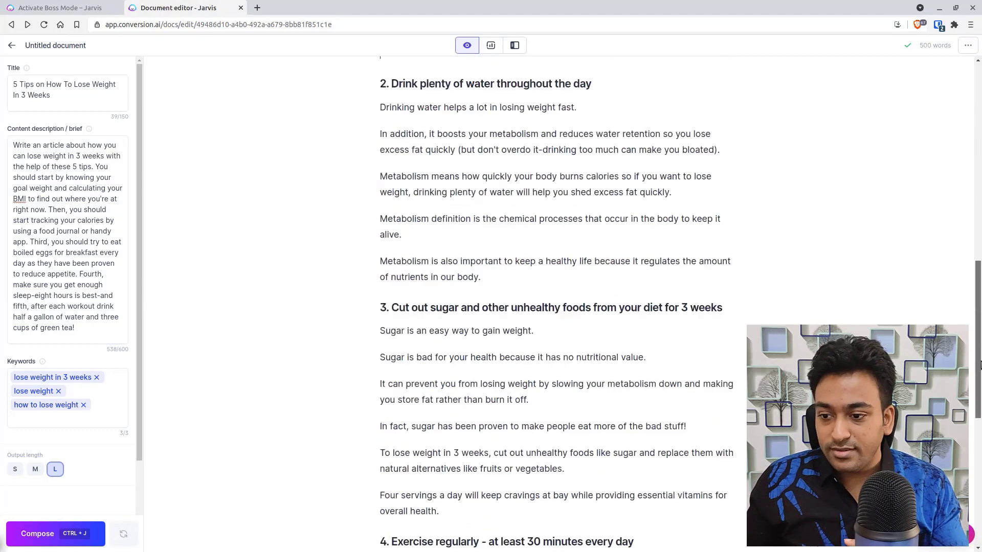
left_click(979, 365)
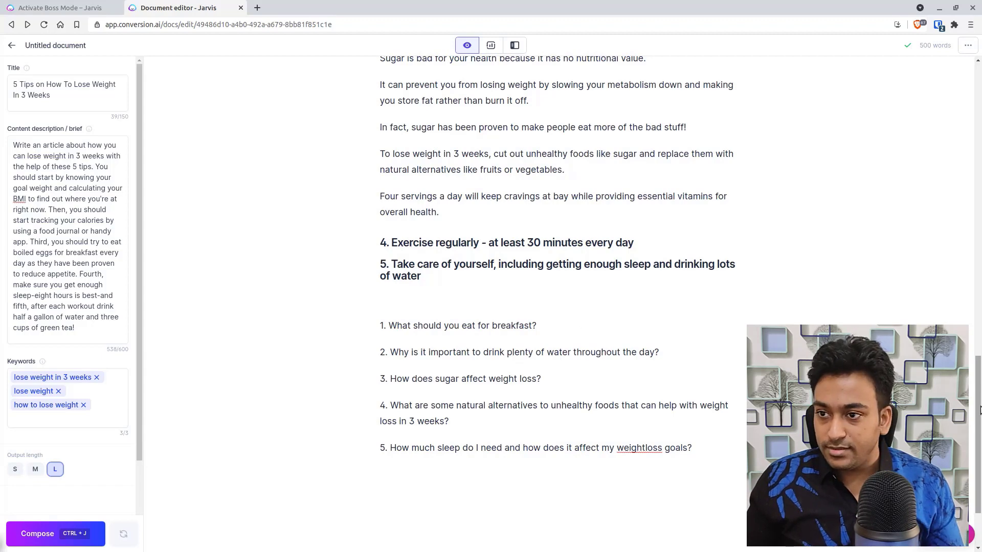
left_click_drag(979, 409, 966, 219)
scroll(415, 319, "up", 1)
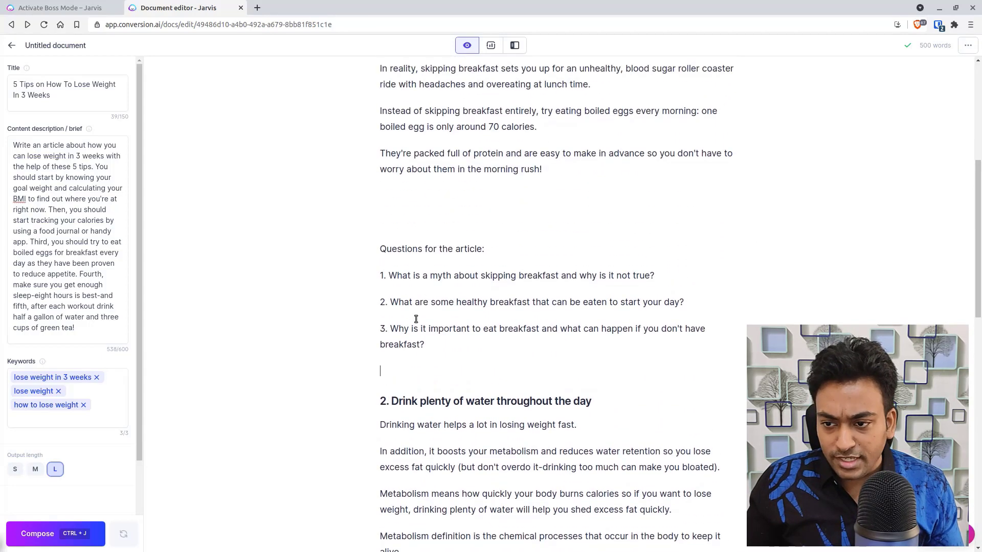
scroll(416, 319, "up", 1)
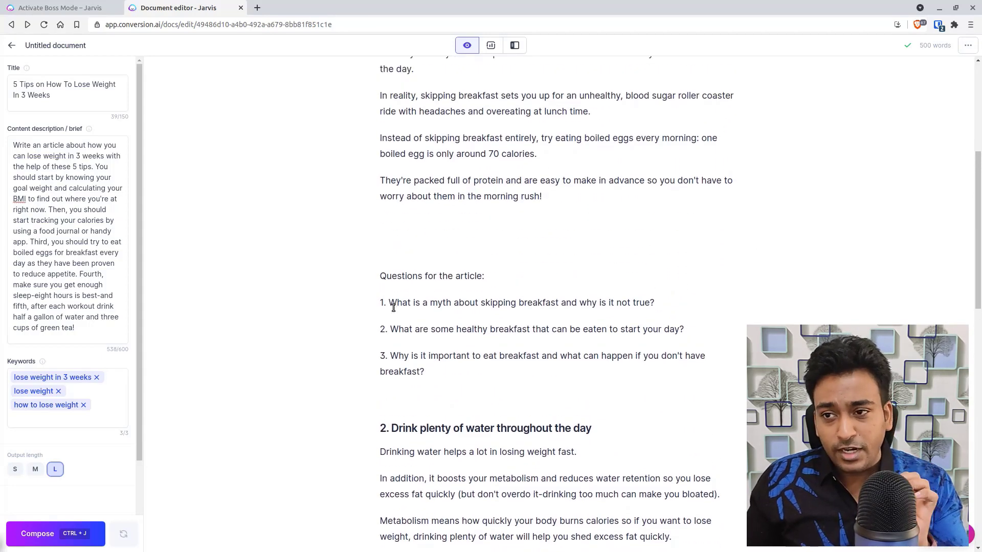
scroll(418, 324, "up", 3)
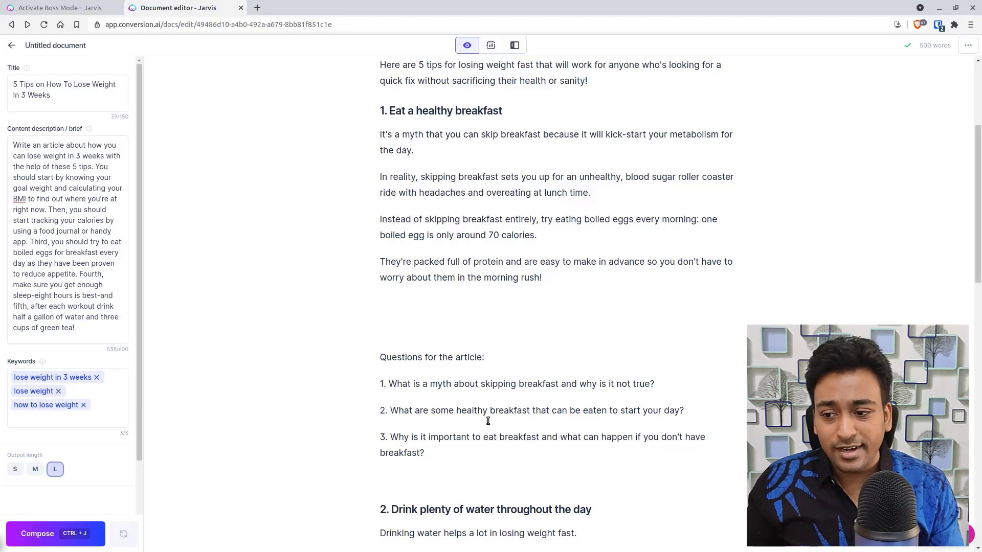
- Delete the "Questions for the article:" line and the extra blank space above the breakfast questions
left_click_drag(494, 356, 381, 330)
key("BackSpace")
key("BackSpace")
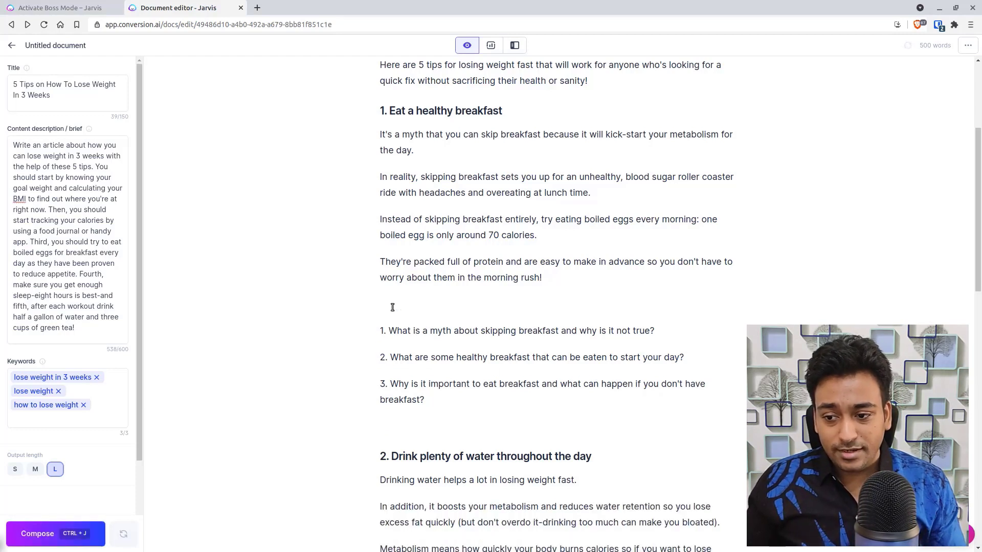
- Introduce the questions with "Here are few questions you would like to know in regards breakfast and weight loss." and remove the blank line before section 2
type("Here ")
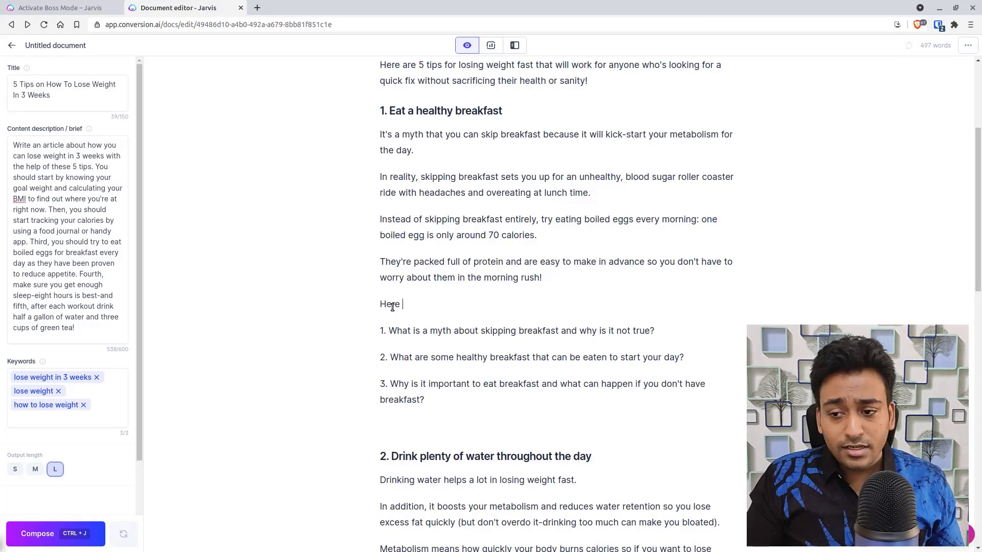
type("are few quest")
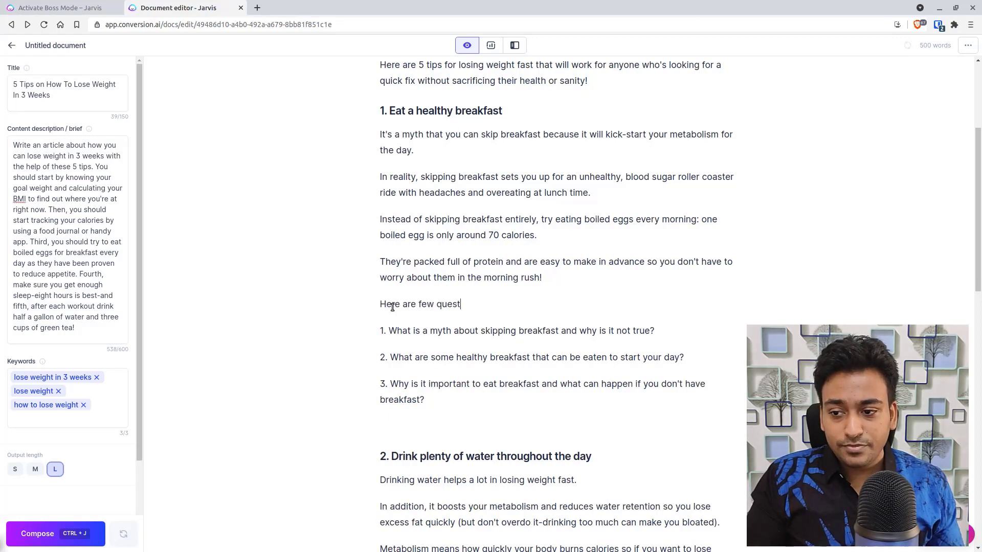
type("ions you would")
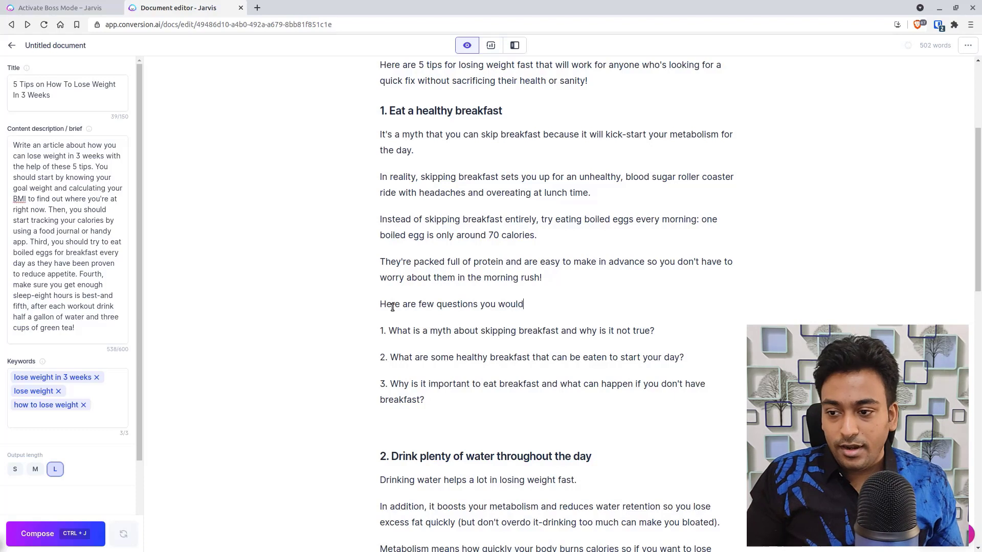
type(" like to know")
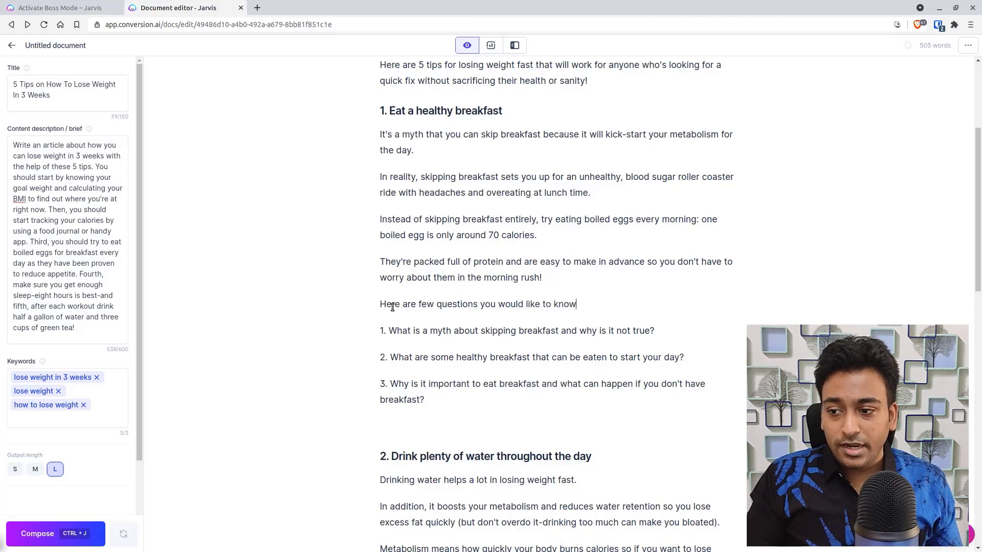
type(" in rega")
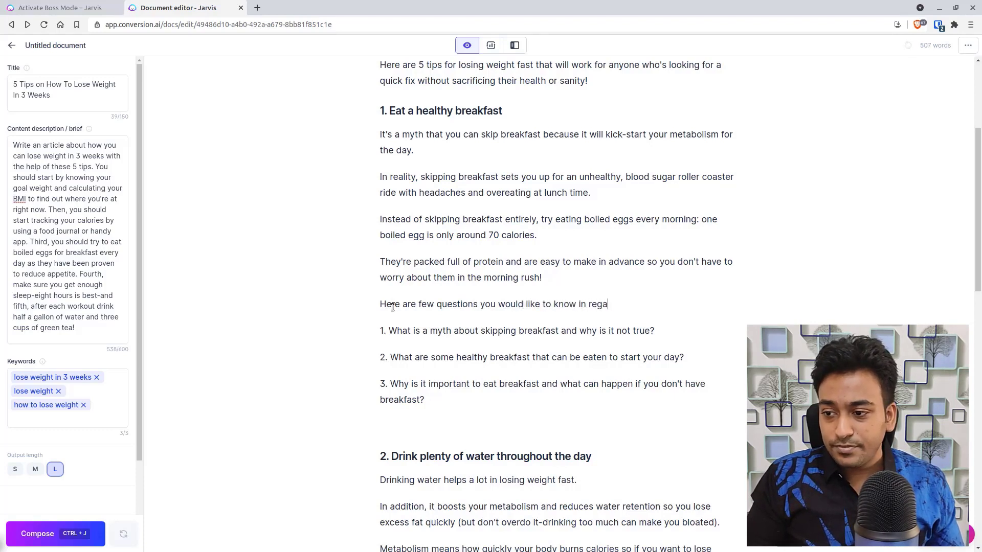
type("rds breakf")
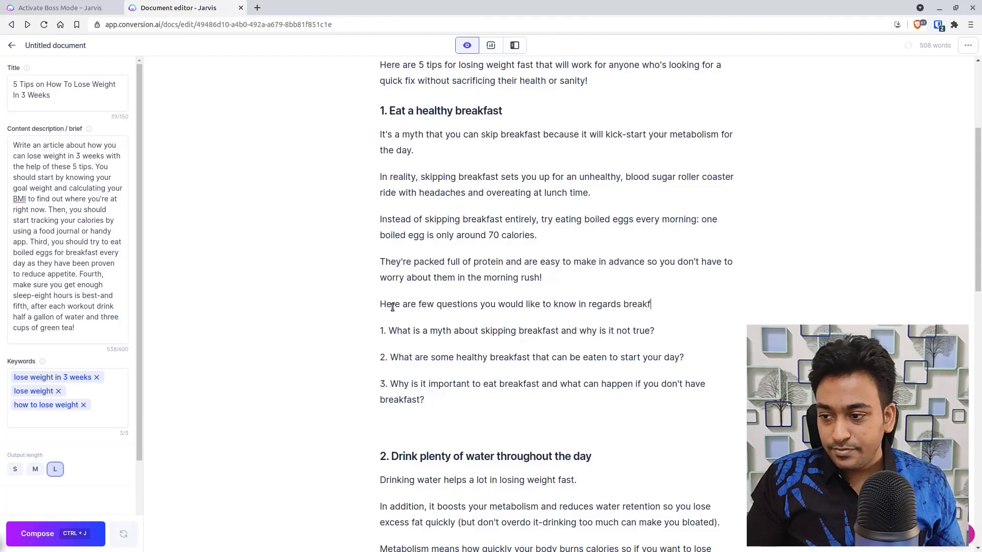
type("ast and weight")
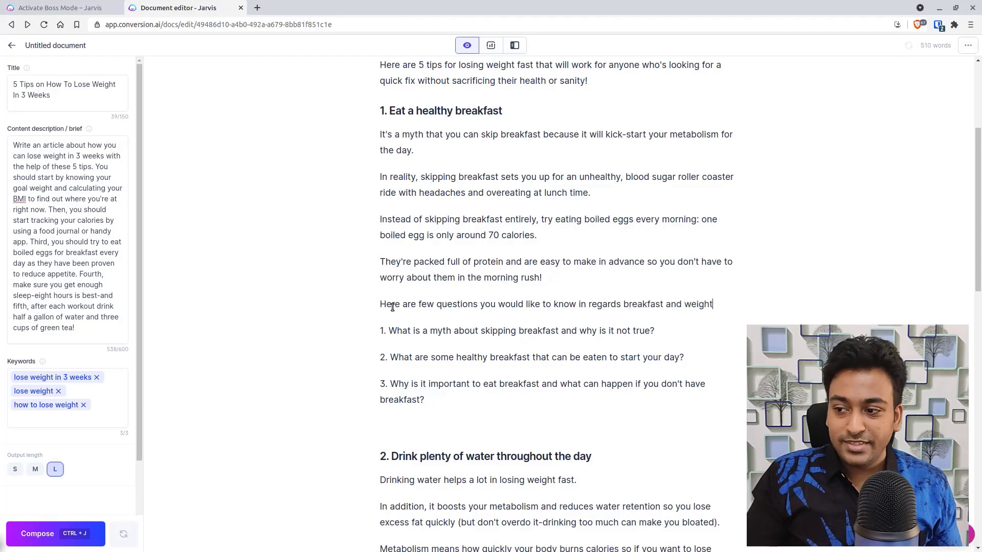
type(" loss.")
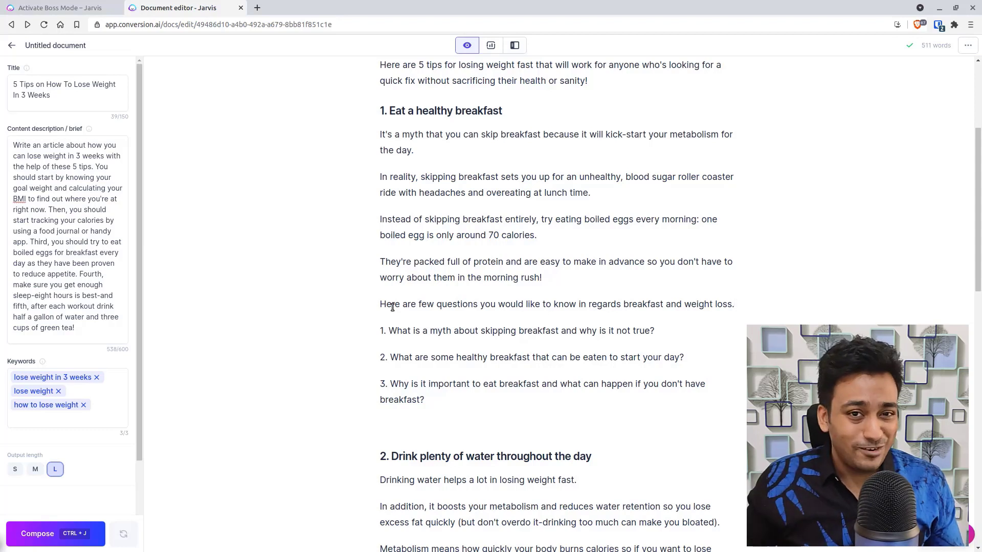
left_click(394, 422)
key("BackSpace")
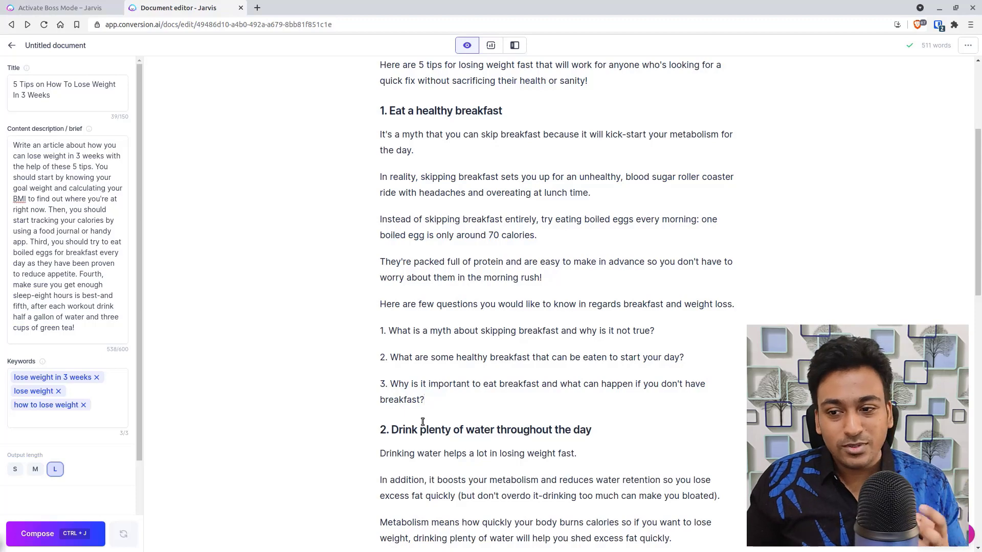
- Add the line "FAQ - Frequently Asked Questions on Weight Loss Within 3 Weeks" above the five questions at the end of the article
scroll(422, 422, "down", 15)
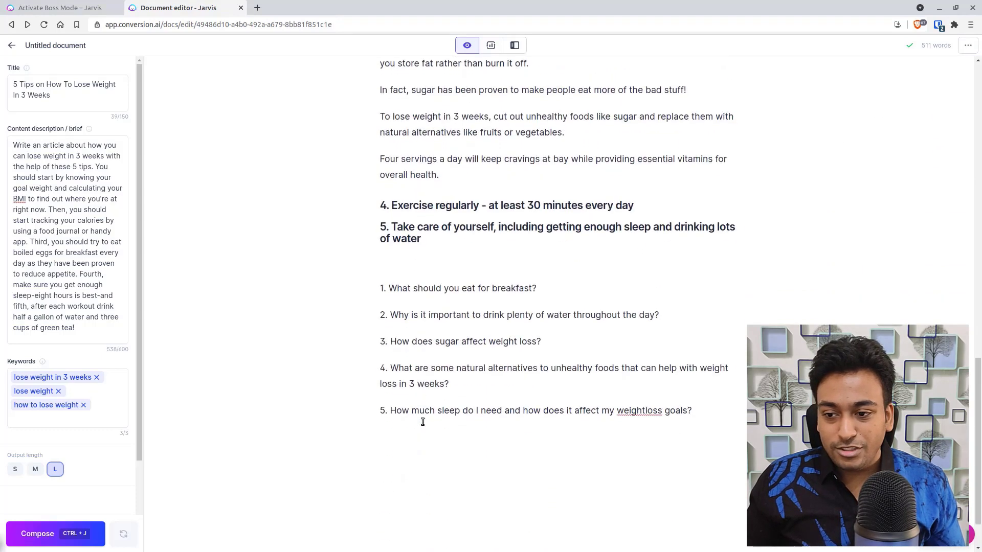
left_click(424, 243)
key("Return")
type("F")
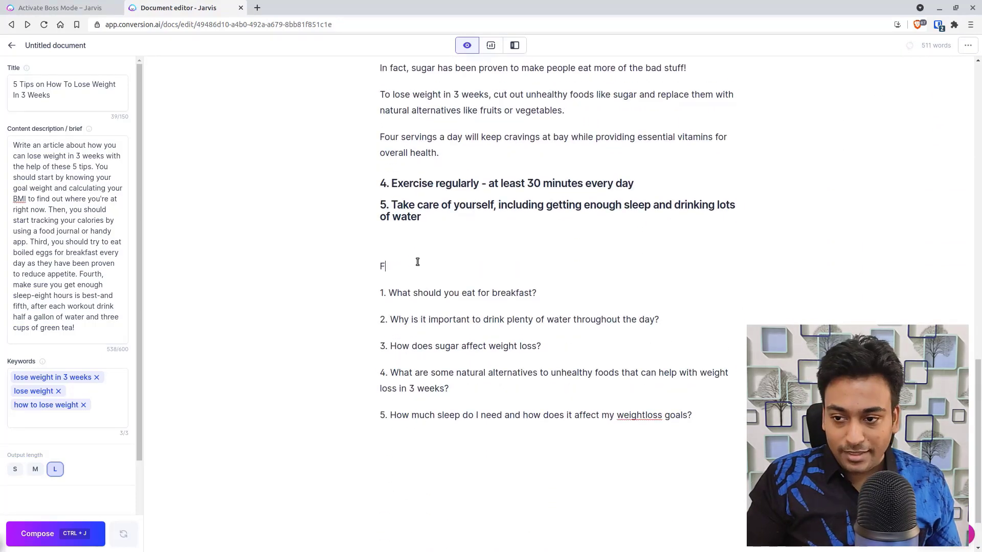
type("AQ -")
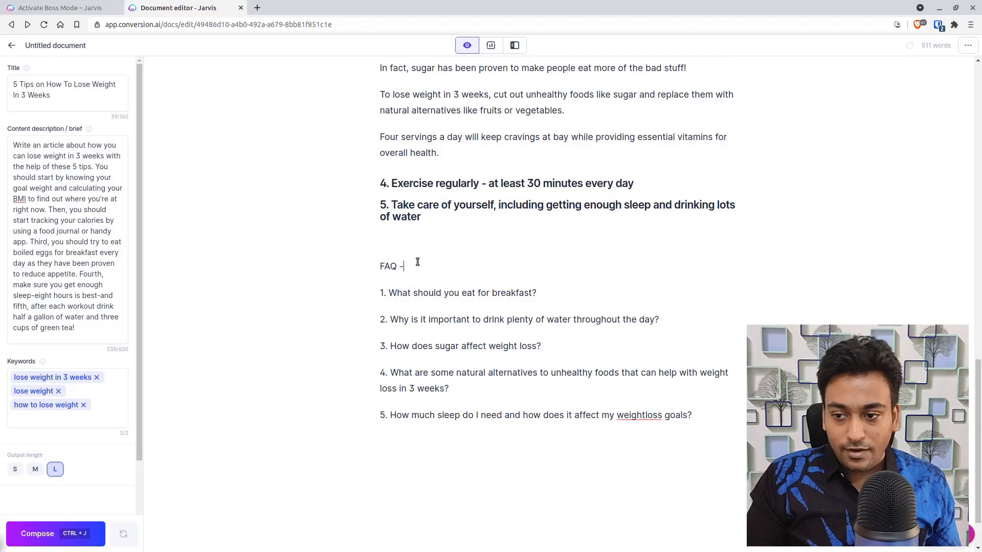
type(" Frequently ")
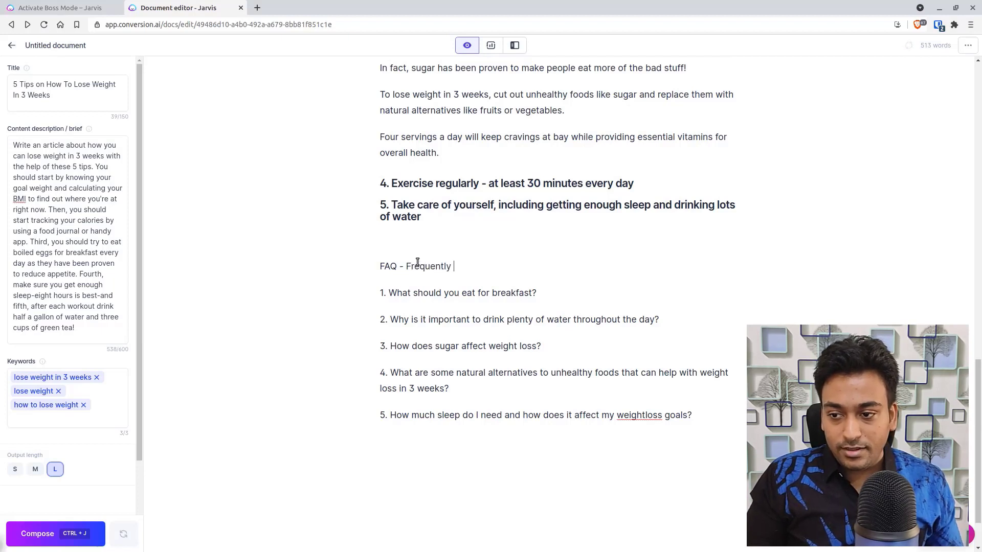
type("Asked Questio")
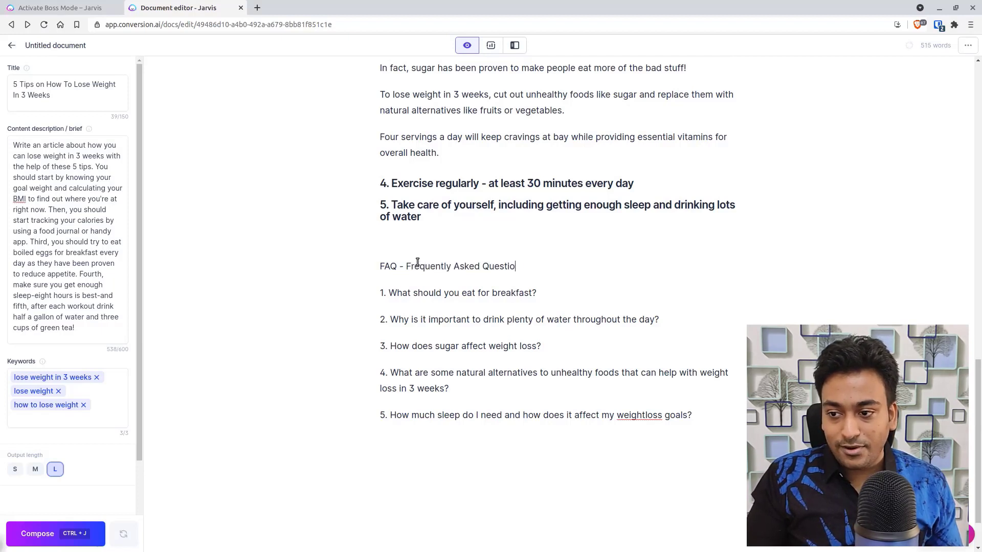
type("ns on Weight")
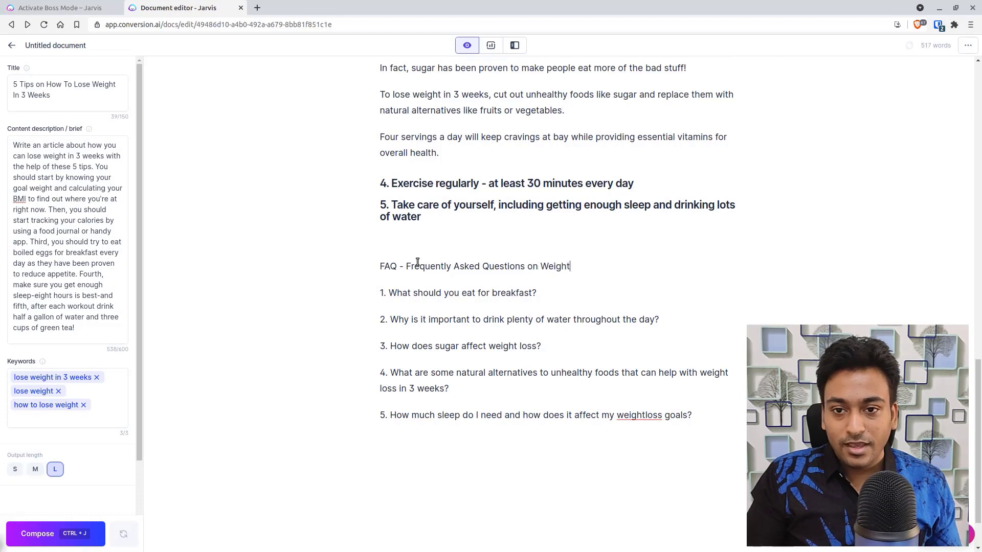
type(" Loss Withi")
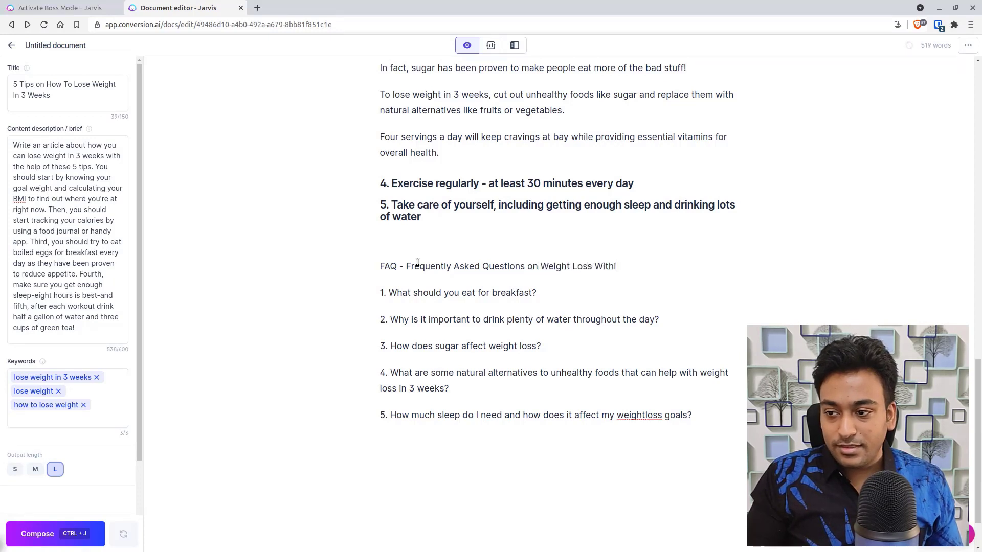
type("n 3 Weeks")
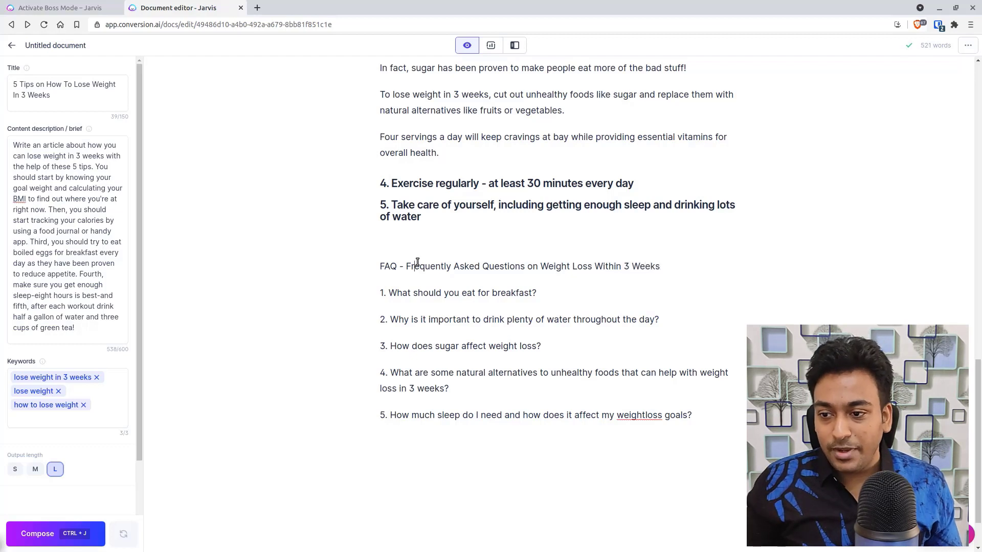
- Format the "FAQ - Frequently Asked Questions on Weight Loss Within 3 Weeks" line as a Heading 2
triple_click(418, 262)
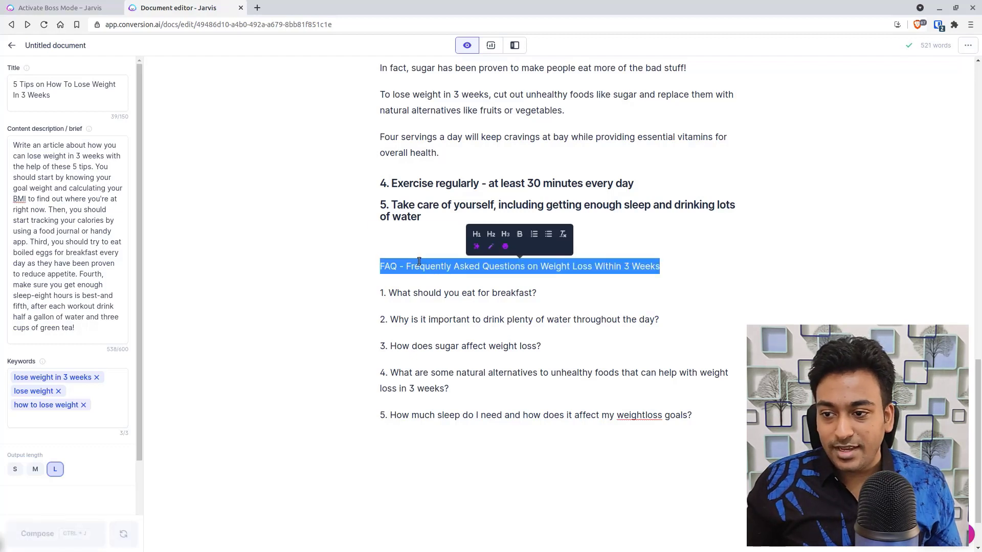
left_click(490, 234)
scroll(433, 270, "up", 2)
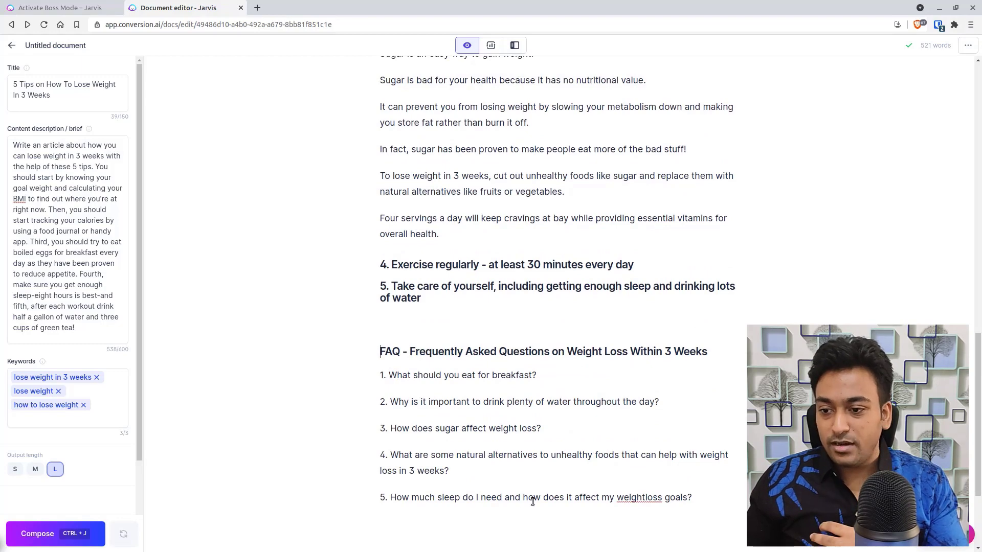
scroll(542, 511, "up", 10)
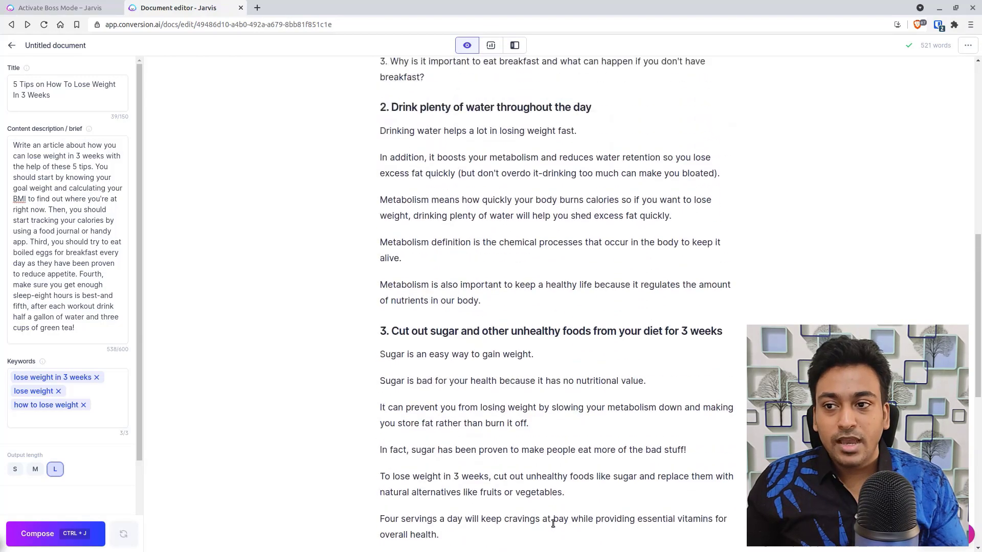
scroll(420, 426, "up", 1)
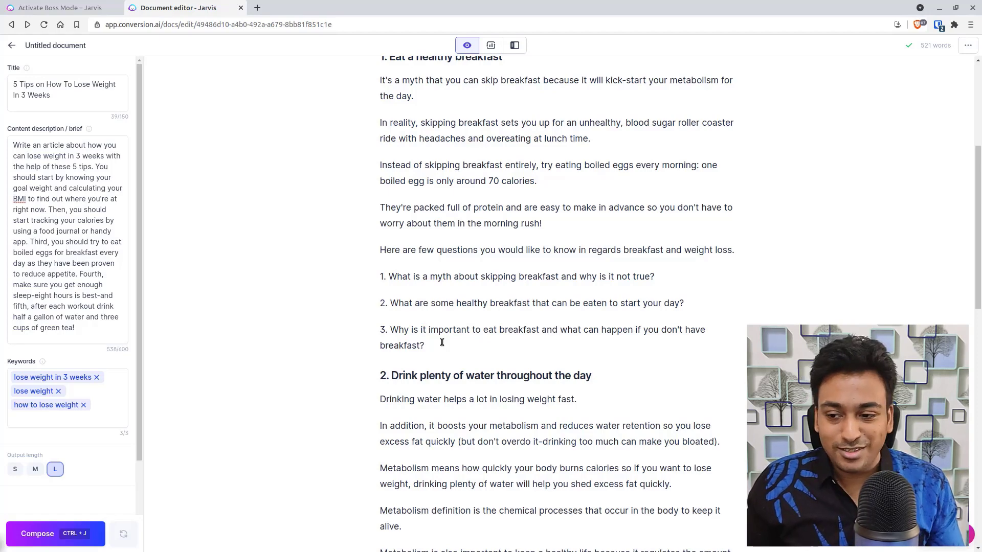
- Add an empty line for an answer below the FAQ question "1. What should you eat for breakfast?"
scroll(443, 342, "down", 10)
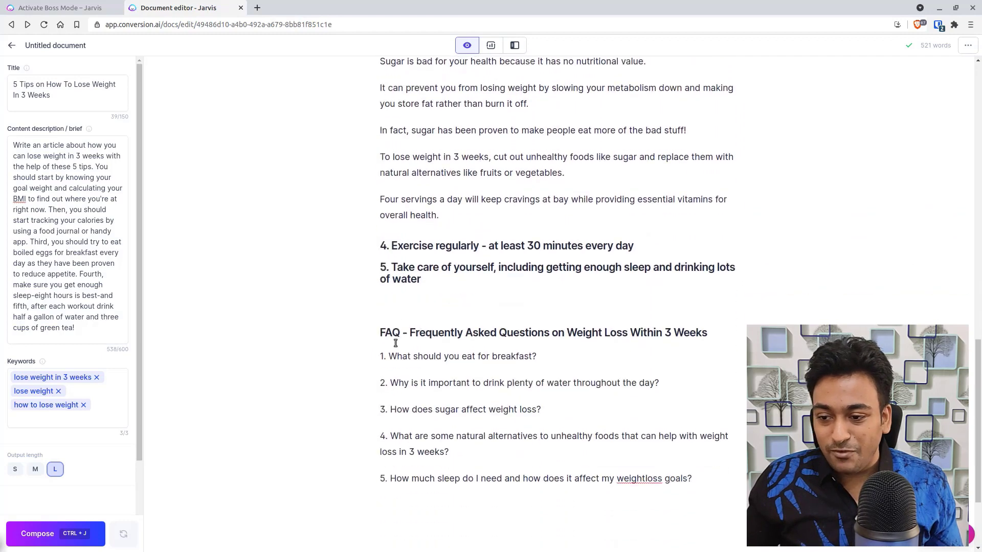
scroll(396, 343, "down", 3)
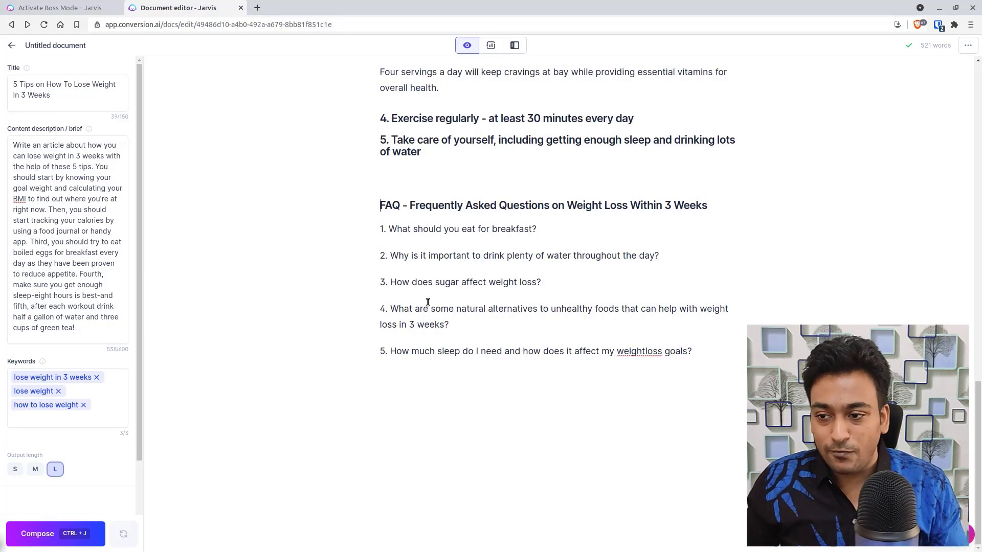
left_click(565, 229)
key("Return")
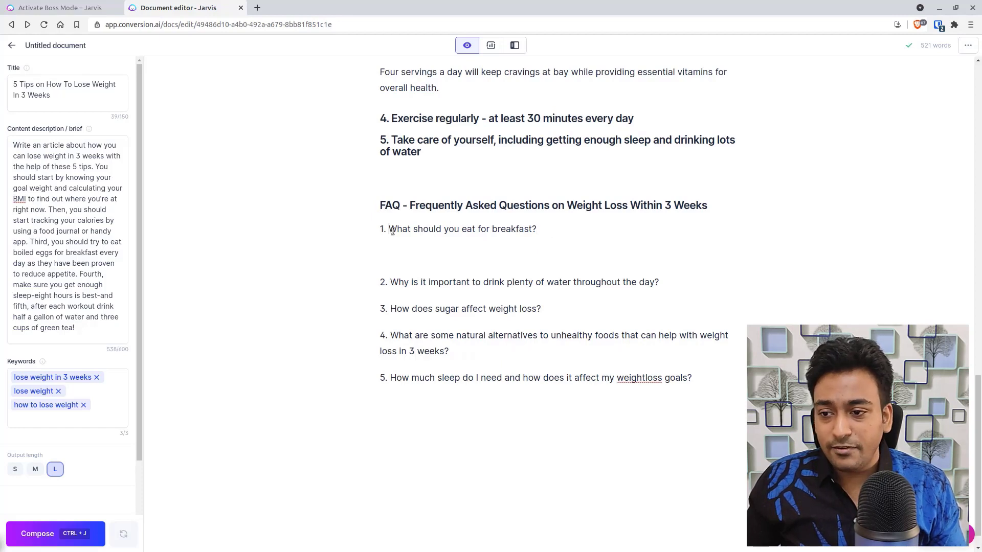
left_click_drag(392, 230, 536, 229)
left_click(437, 262)
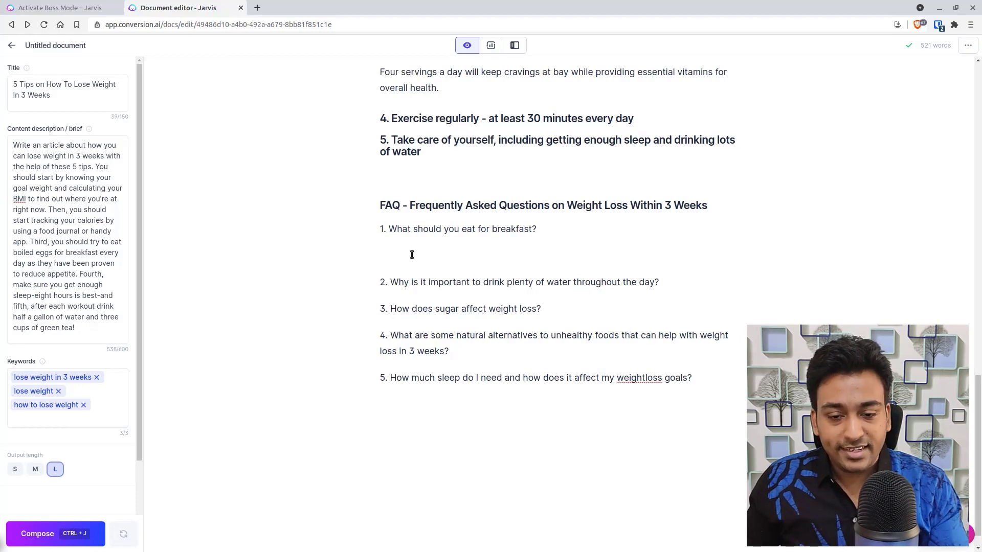
- Try composing an answer to the first FAQ question, and delete the generated paragraphs about skipping breakfast and boiled eggs
left_click(78, 534)
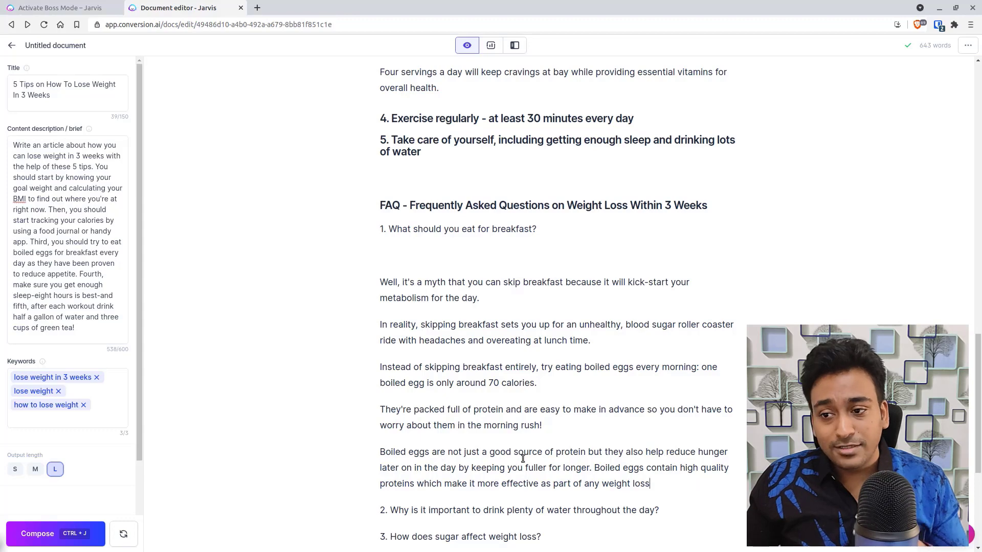
double_click(640, 483)
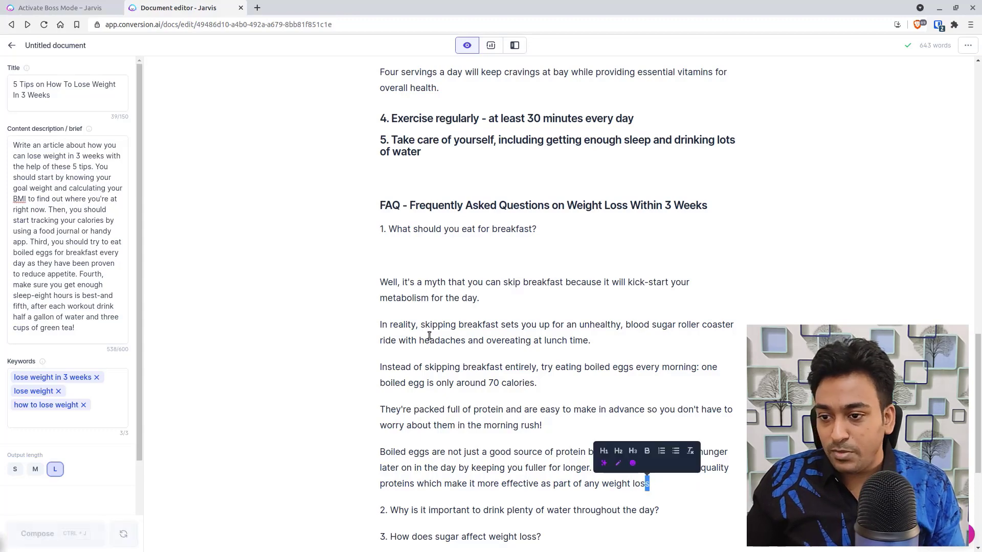
scroll(511, 358, "down", 1)
left_click(388, 201)
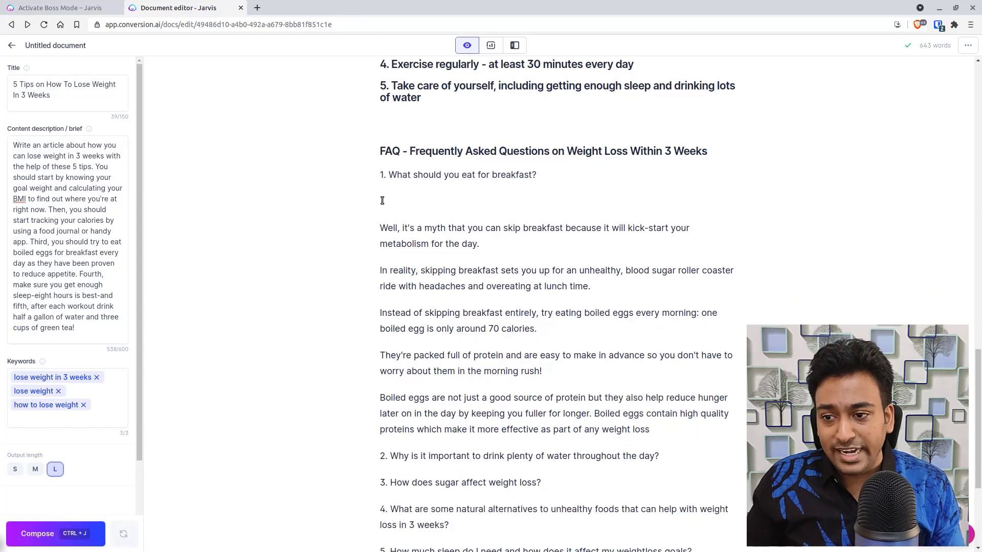
left_click_drag(389, 200, 714, 424)
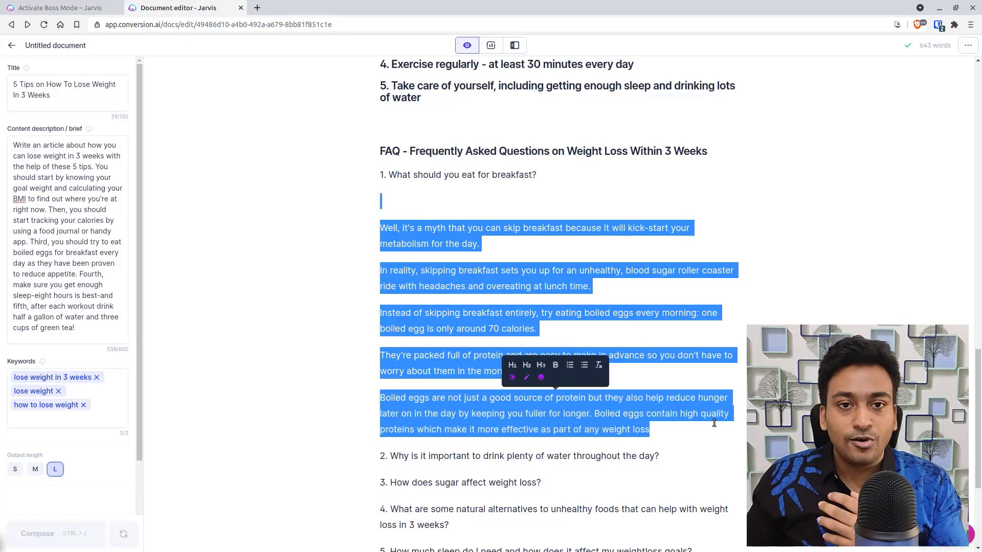
left_click(690, 428)
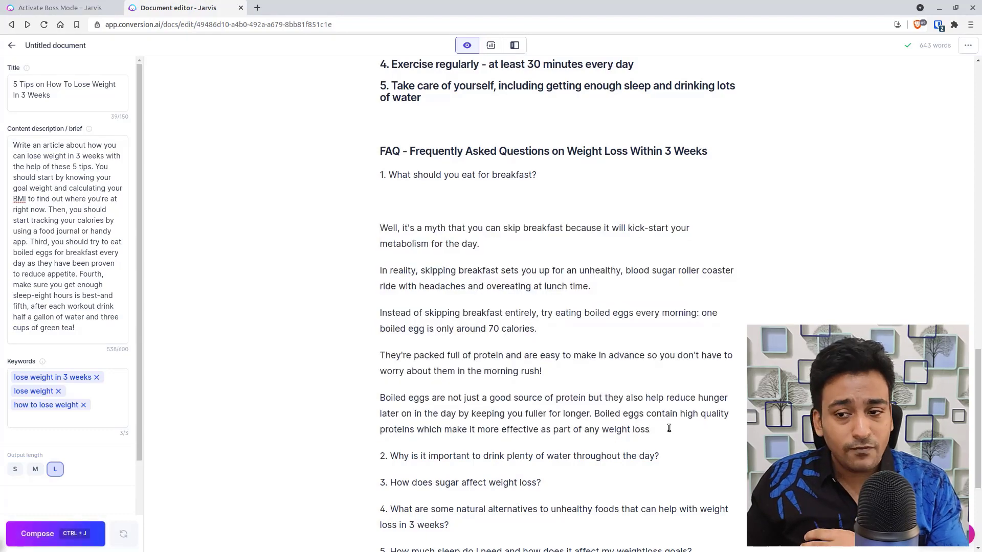
left_click_drag(669, 428, 374, 207)
key("BackSpace")
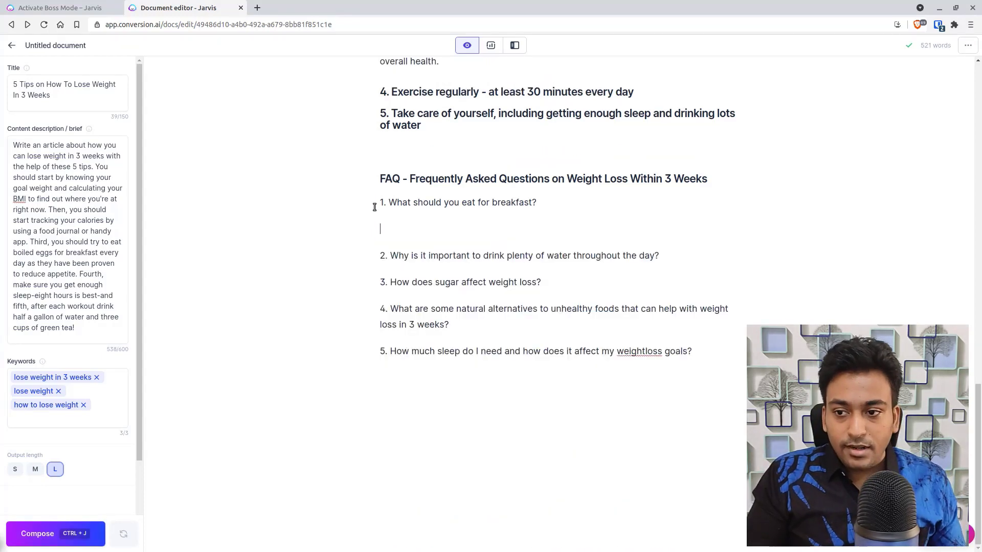
- Have the AI answer the first FAQ question with the instruction "Write an answer on why you should eat breakfast"
type("Write an a")
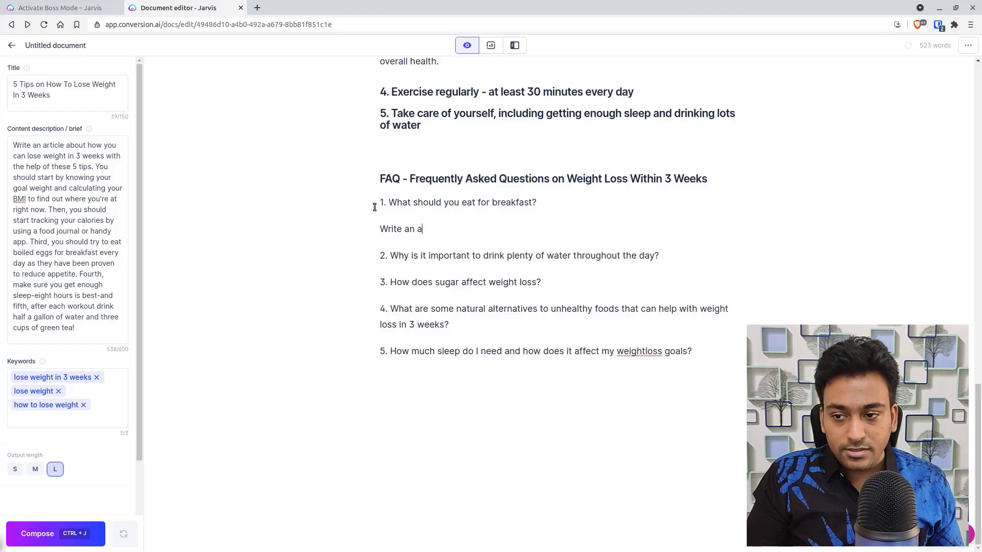
type("nswer on ")
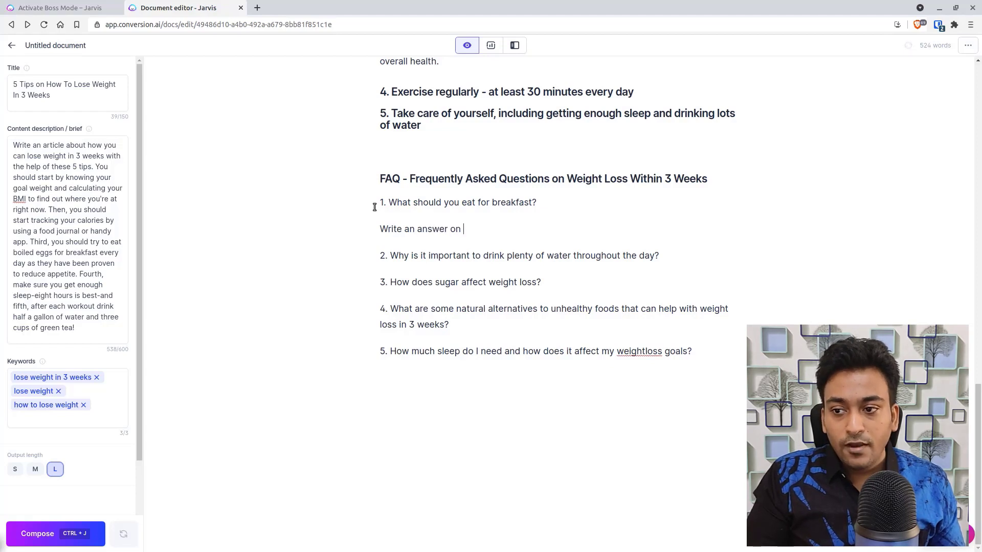
type("why you ")
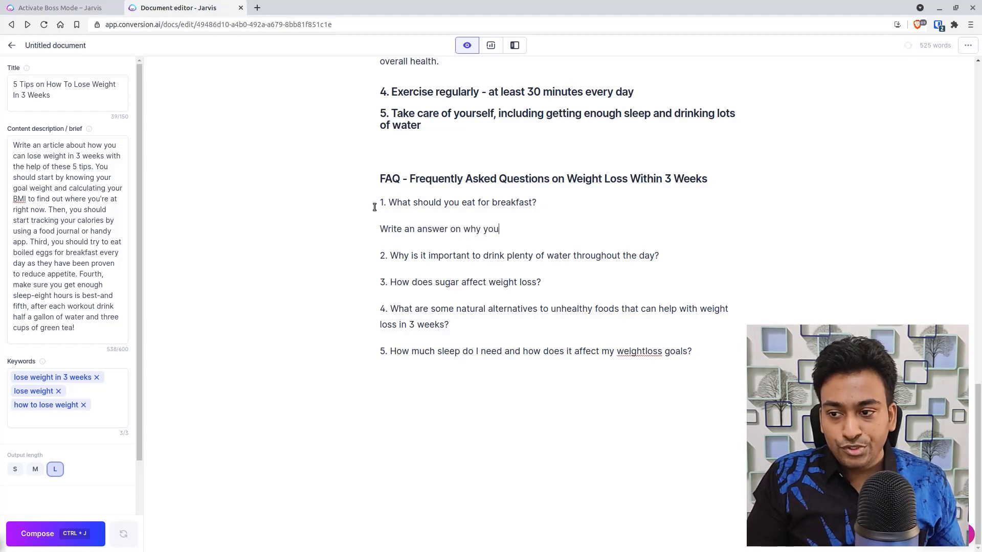
type("should ")
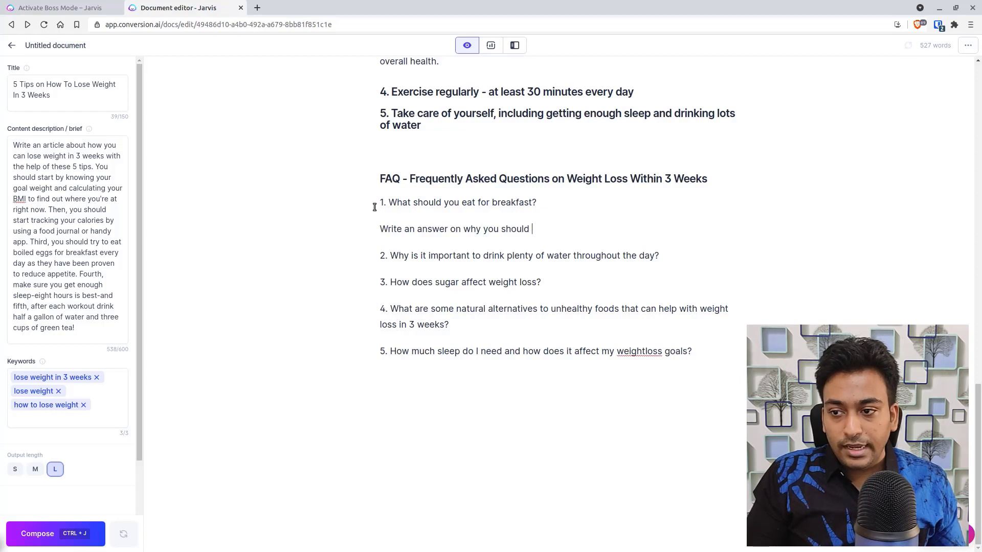
type("eat breakfast")
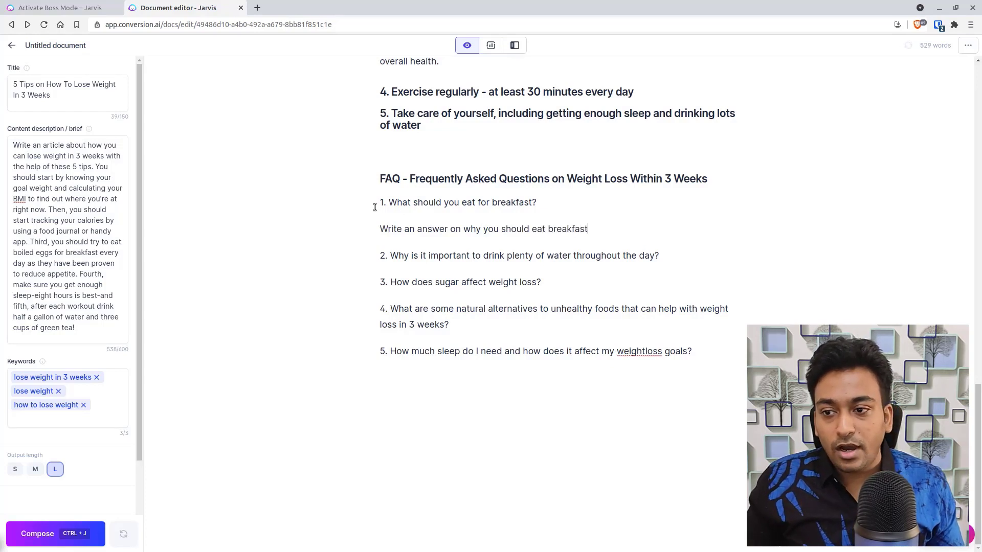
triple_click(420, 222)
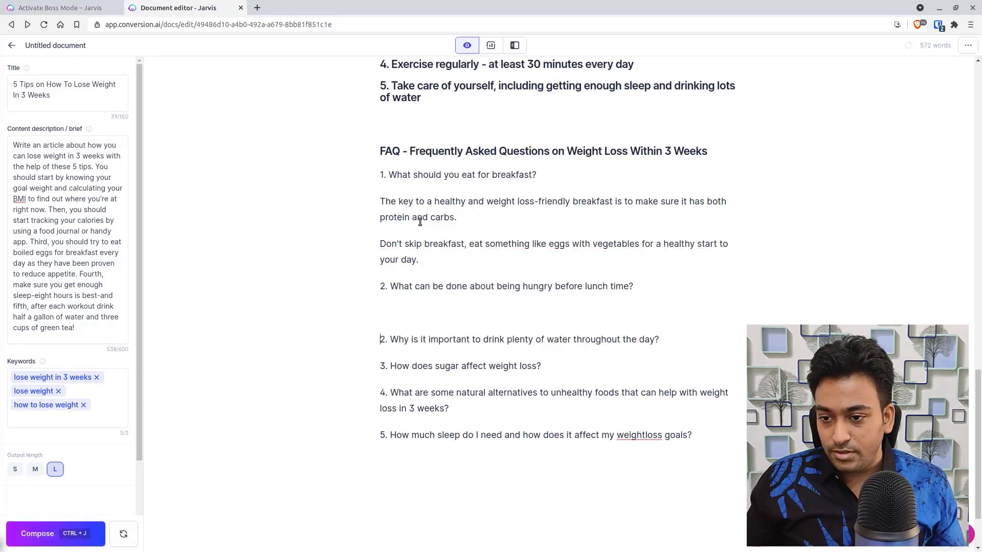
- Delete the generated question "2. What can be done about being hungry before lunch time?" and the blank lines after the breakfast answer
triple_click(476, 286)
key("BackSpace")
key("Return")
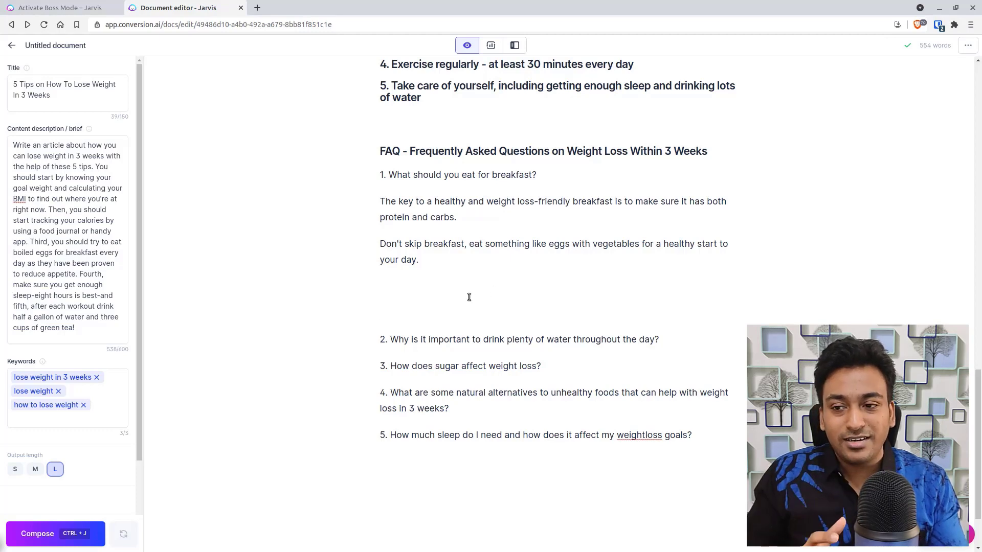
key("BackSpace")
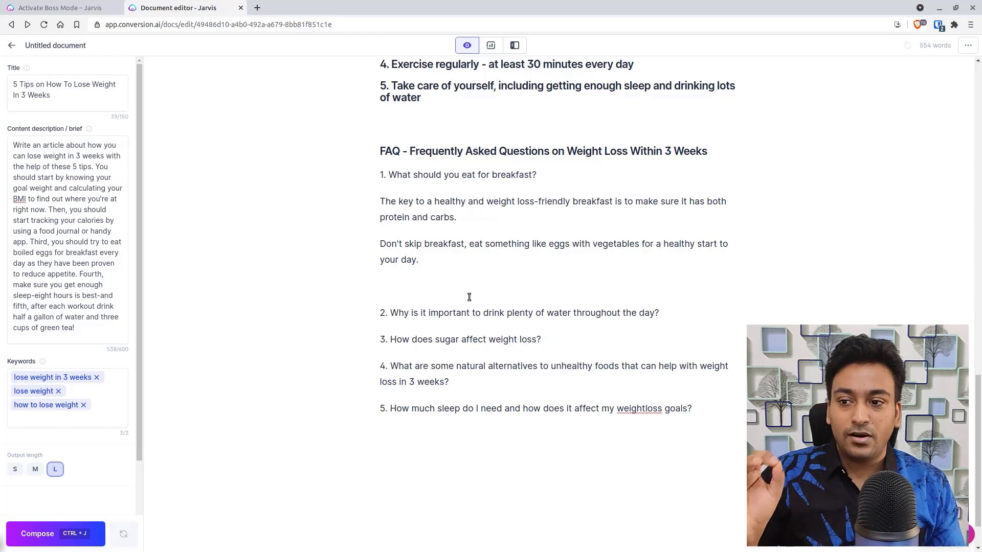
key("BackSpace")
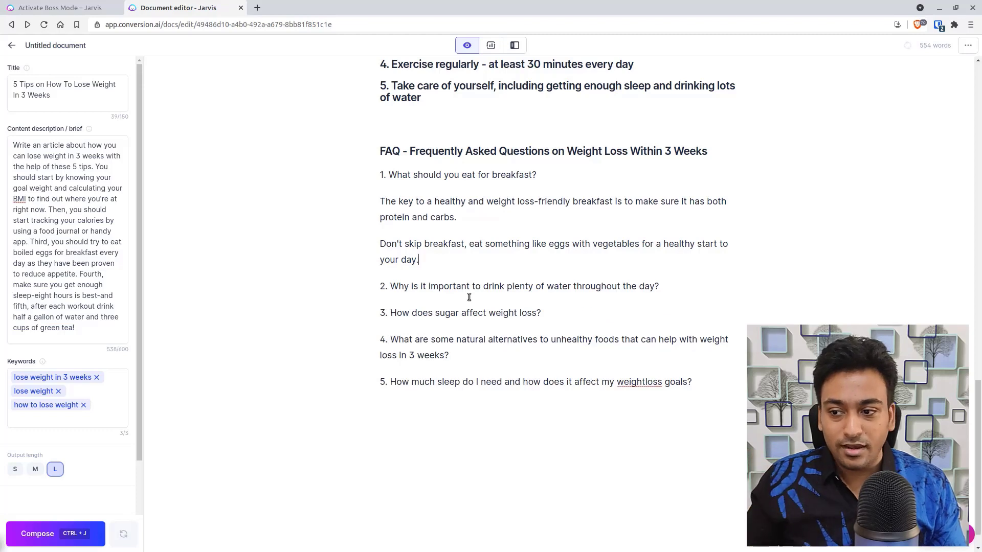
- Begin the answer below FAQ question 2 with "The reason it's important to drink plenty of water is because"
left_click(671, 287)
key("Return")
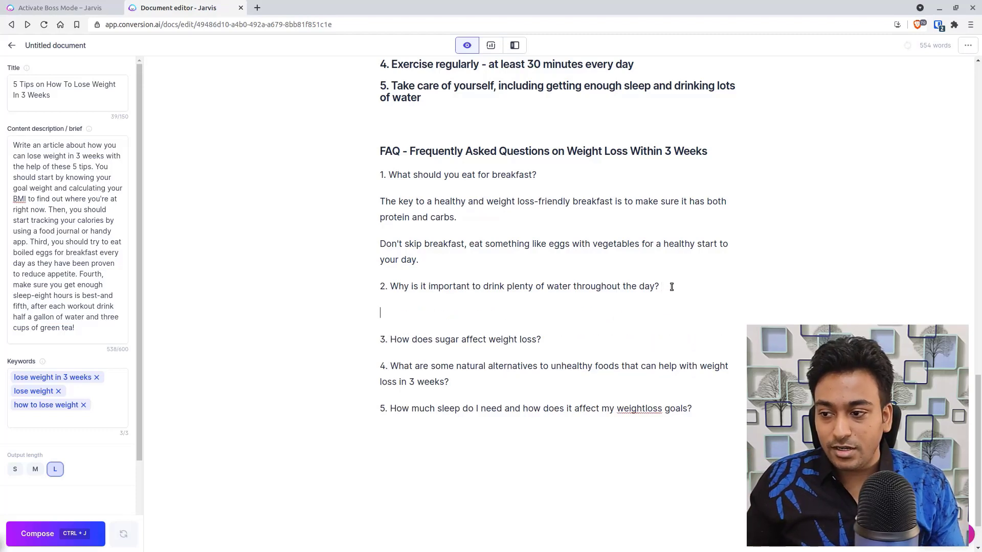
key("BackSpace")
key("Return")
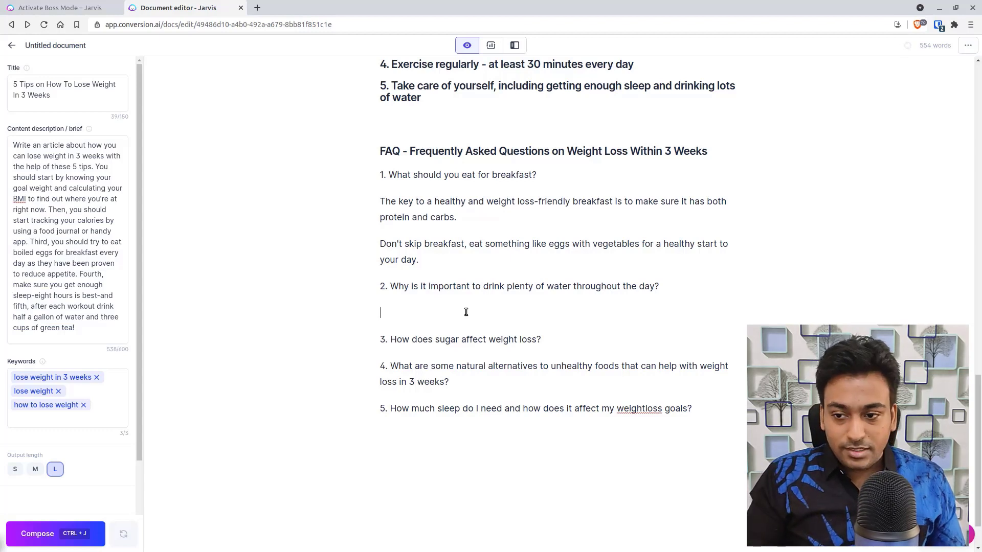
type("The reason i")
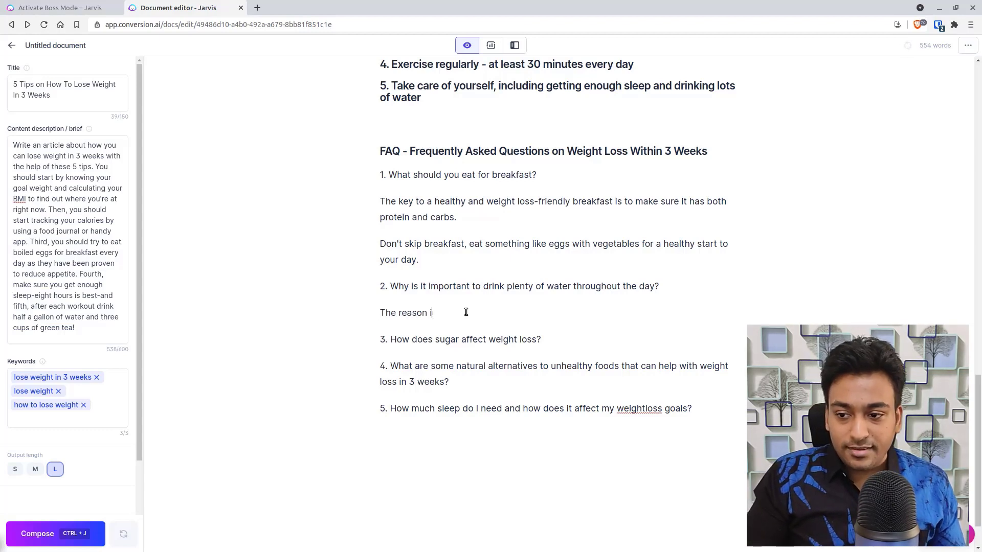
type("t's important")
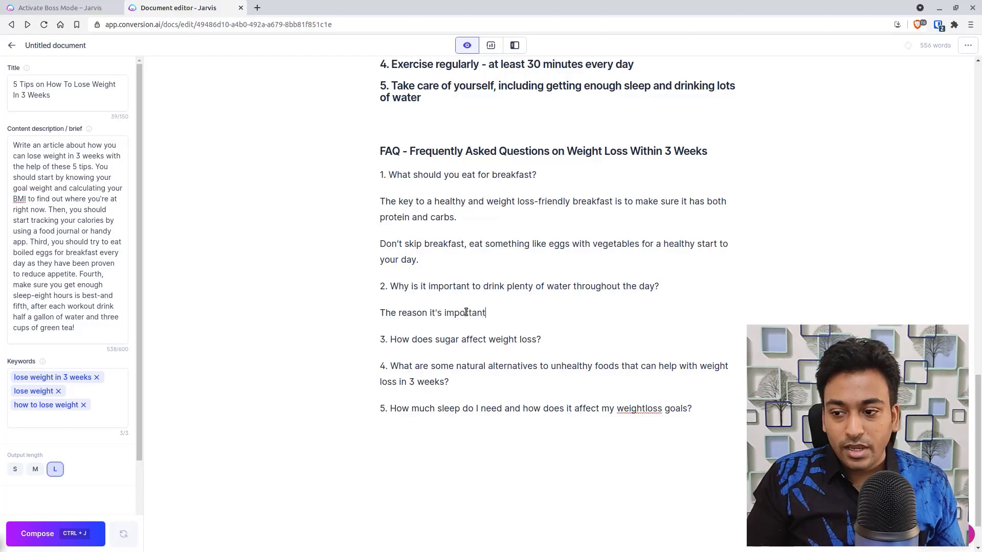
type(" to drink p")
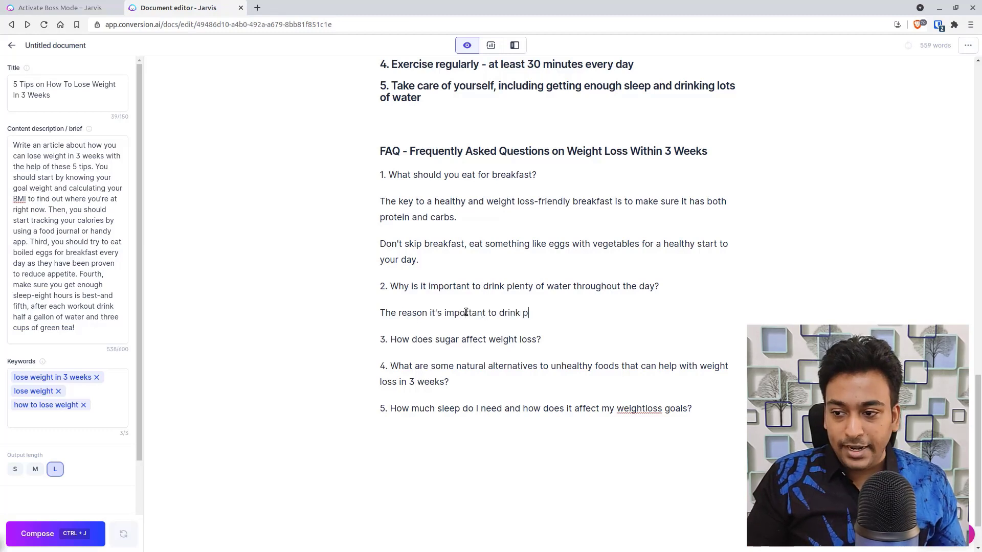
type("lenty of wat")
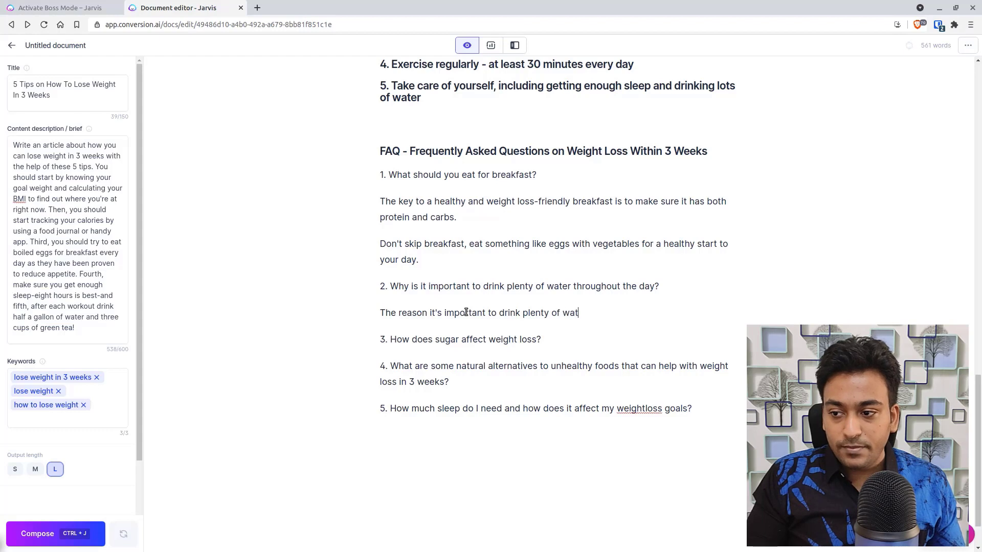
type("er is becau")
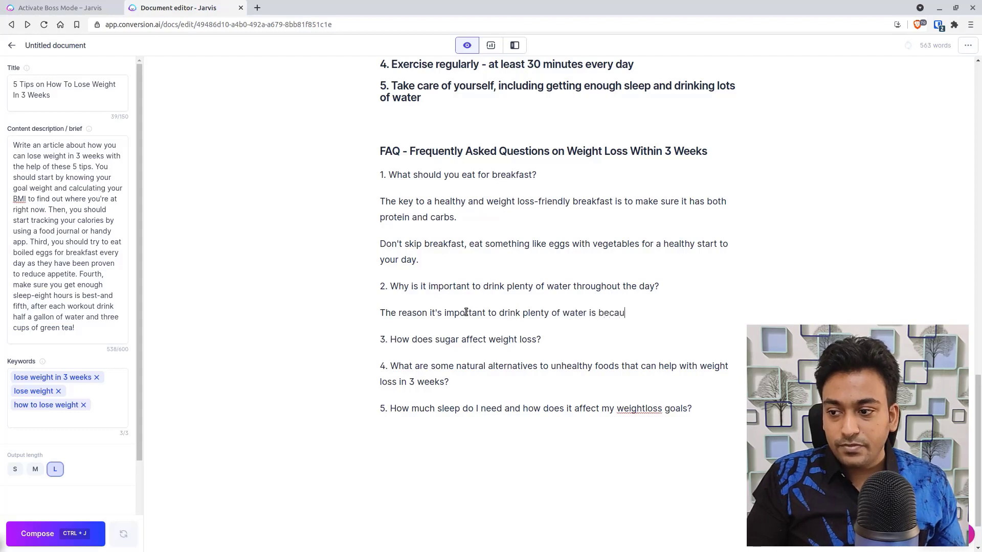
type("ese")
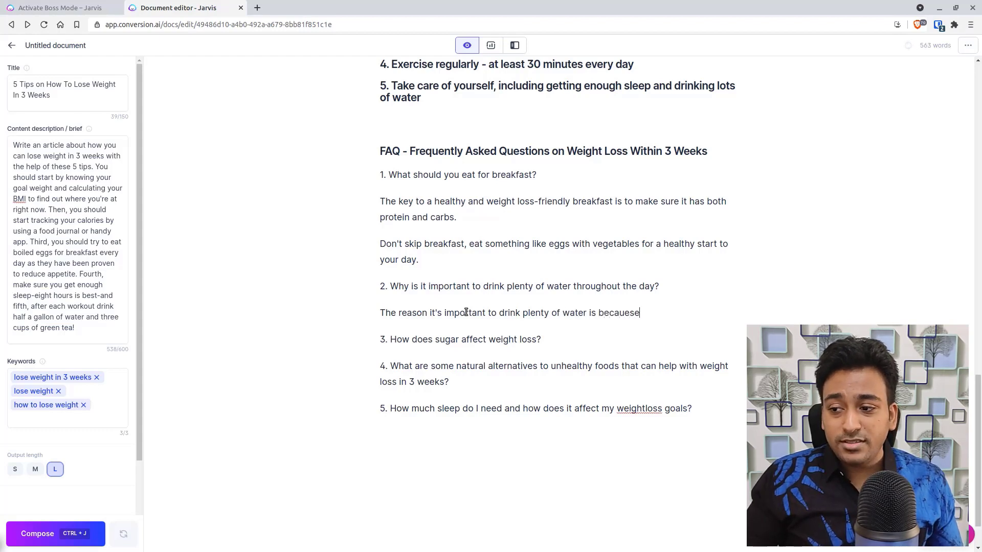
right_click(633, 307)
left_click(642, 315)
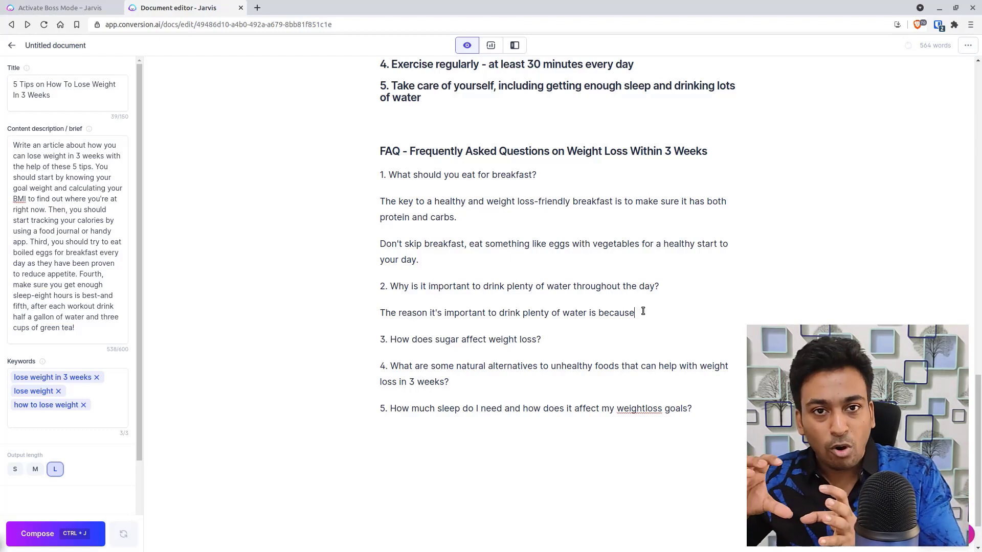
- Compose the rest of the water answer, keeping only its text before "3. How can you lose weight fast?" and removing the extra blank lines
key("ctrl+j")
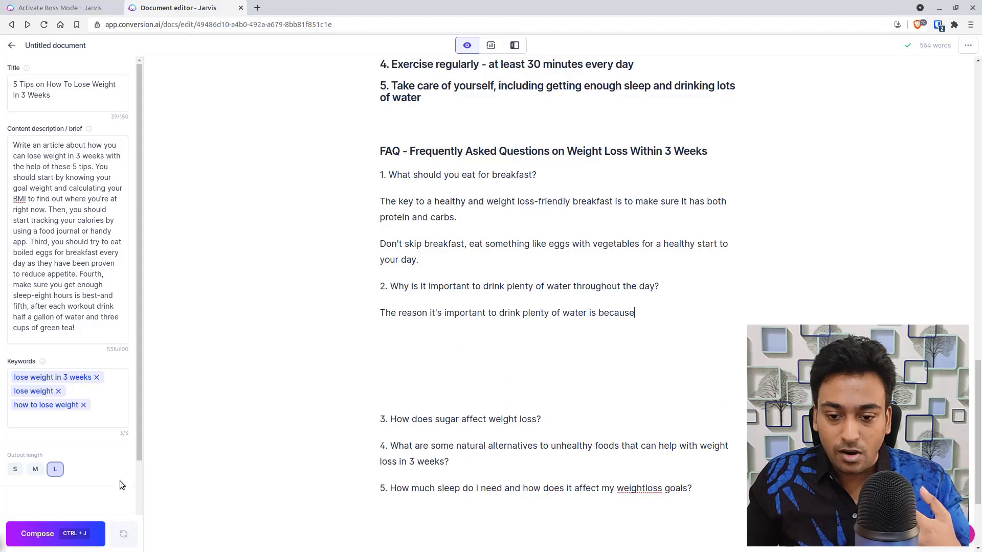
left_click(46, 536)
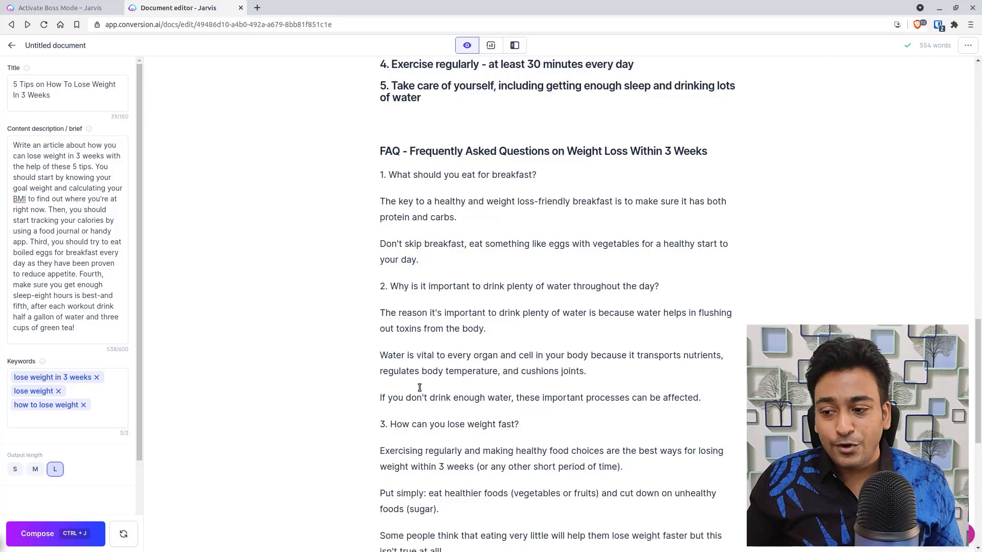
left_click(706, 400)
key("ctrl+shift+End")
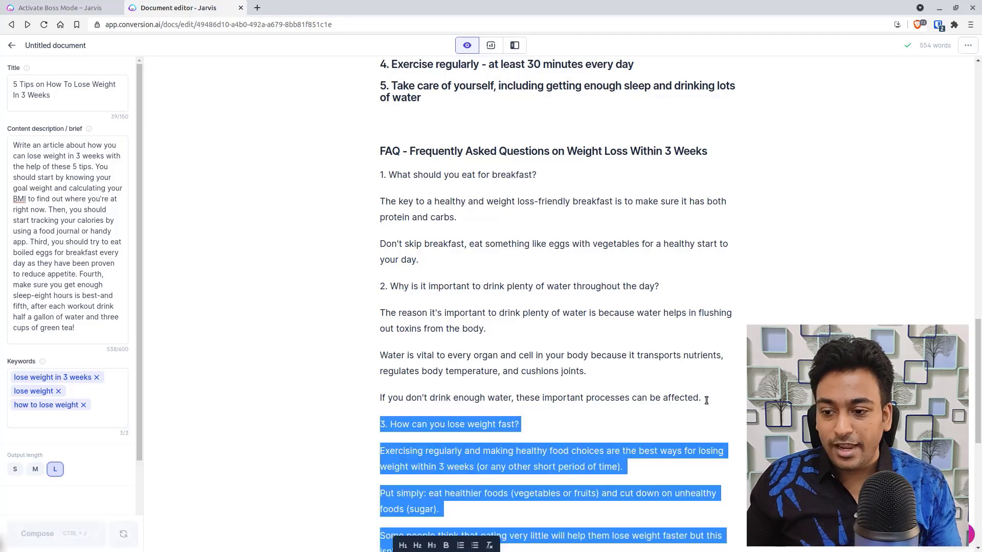
key("BackSpace")
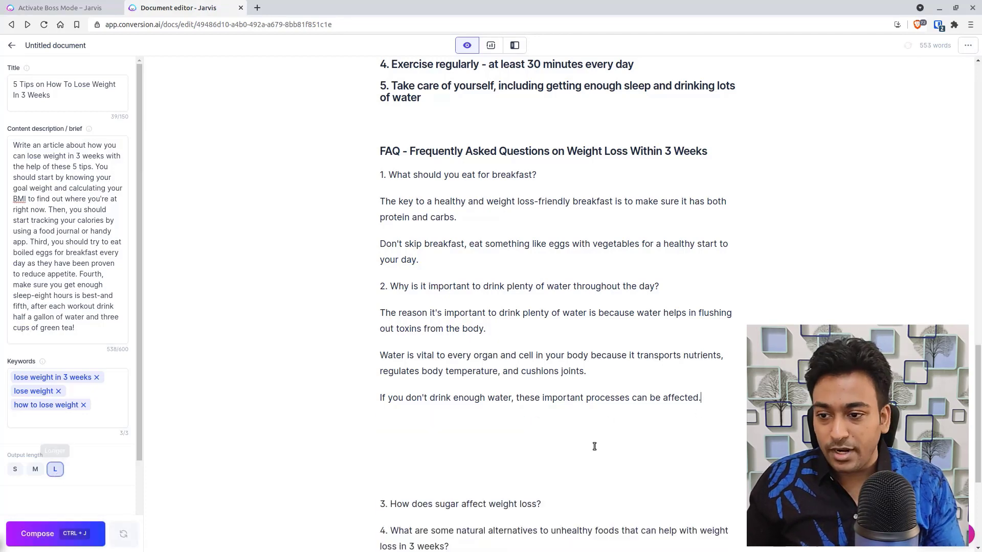
key("BackSpace")
key("BackSpace")
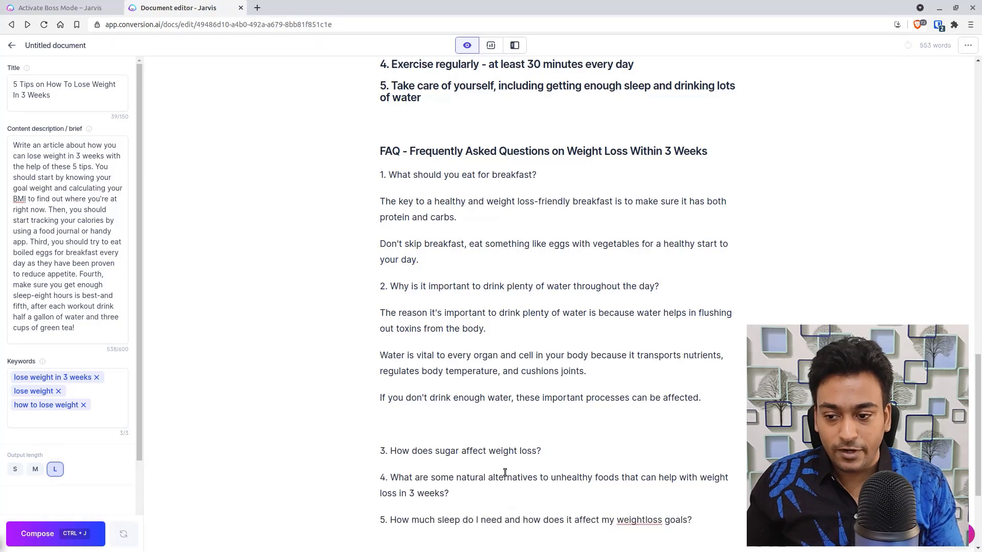
key("BackSpace")
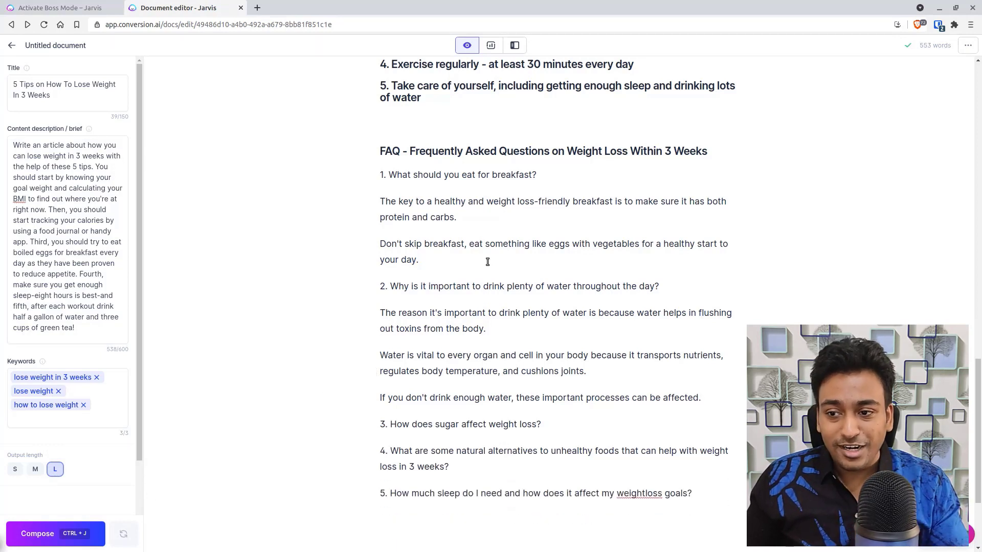
scroll(487, 261, "up", 9)
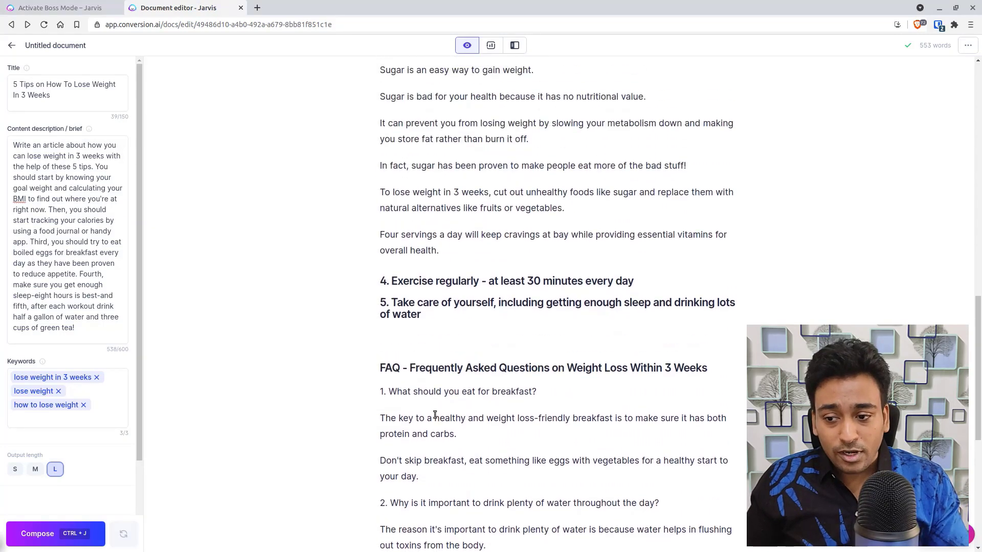
- Add blank lines below the breakfast question "1. What is a myth about skipping breakfast", set the output length to M and try composing an answer there
scroll(434, 415, "up", 7)
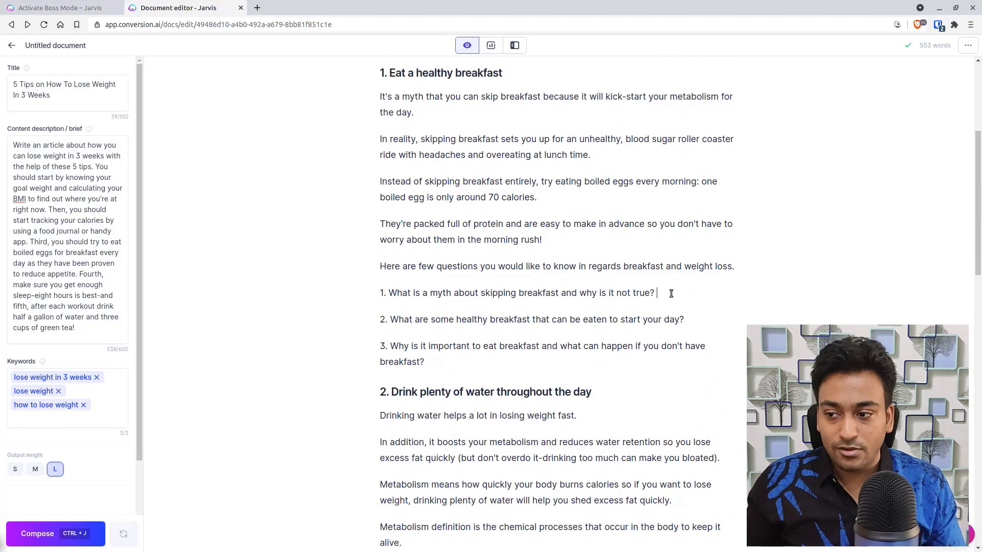
left_click(671, 293)
key("Return")
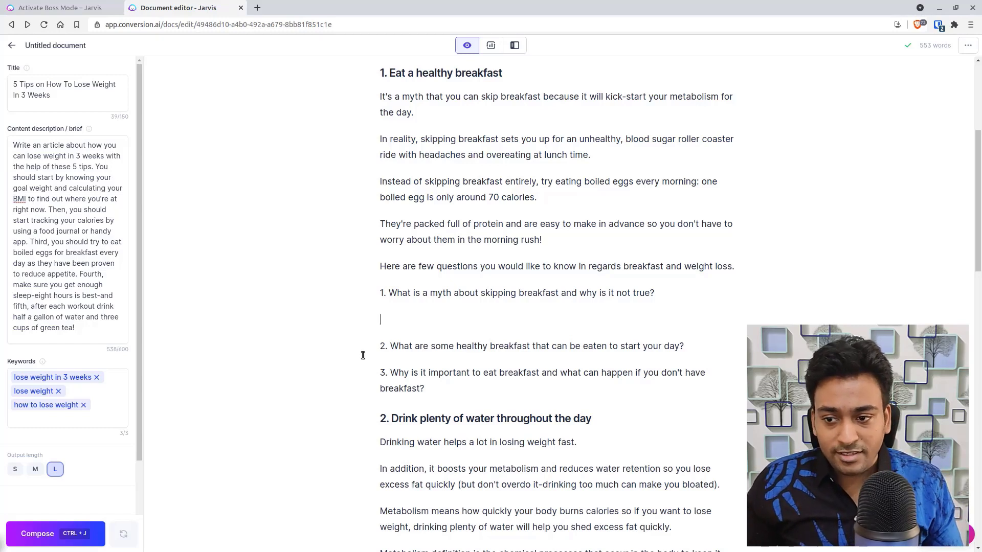
key("Return")
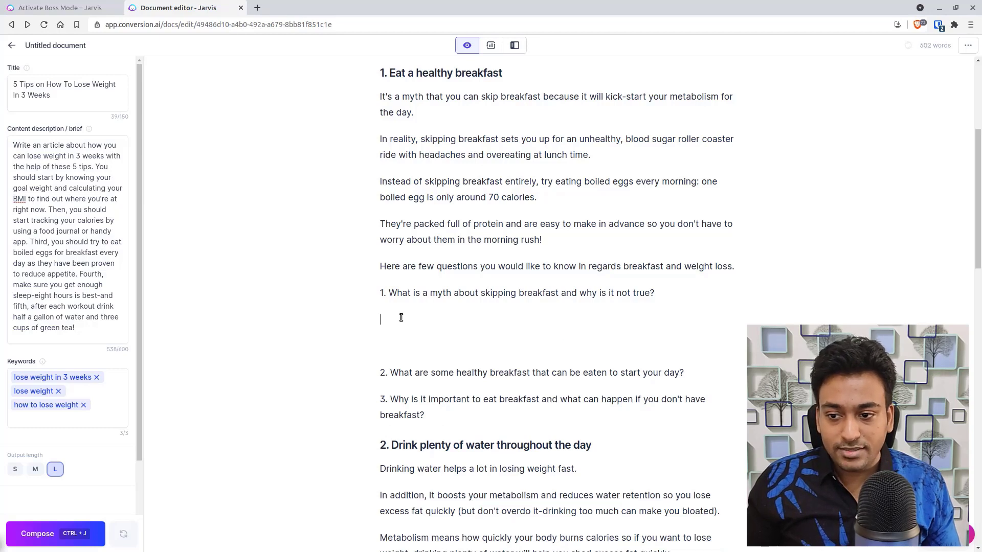
left_click(37, 470)
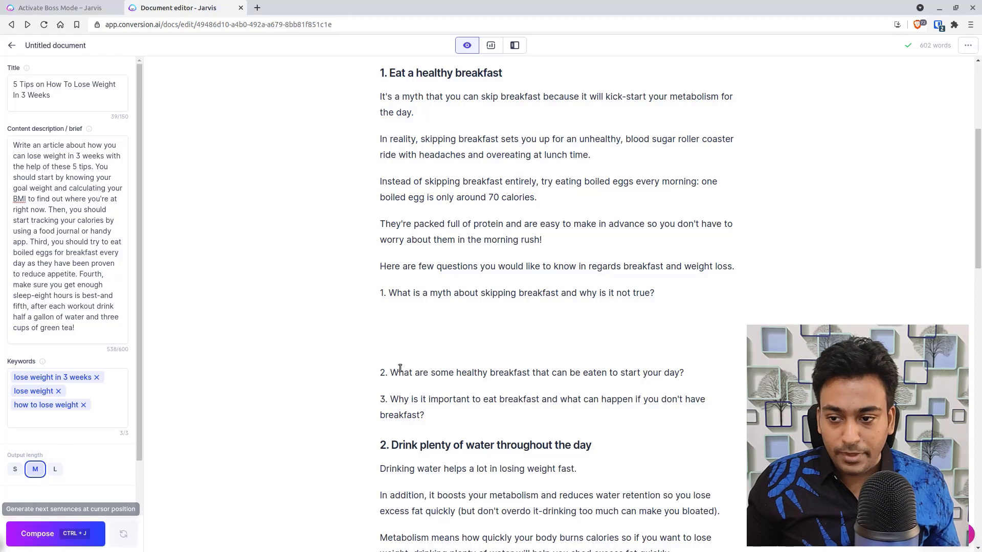
left_click(447, 316)
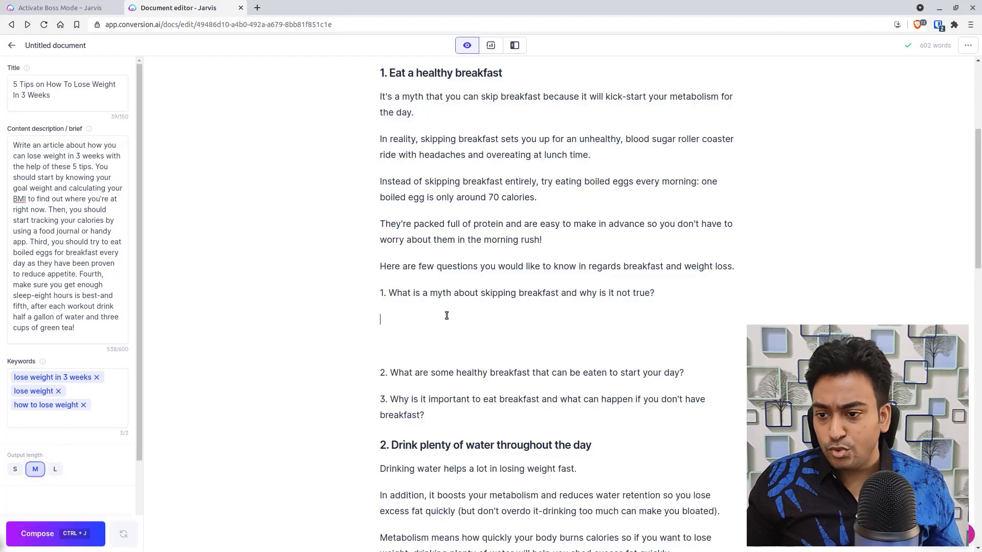
left_click(37, 534)
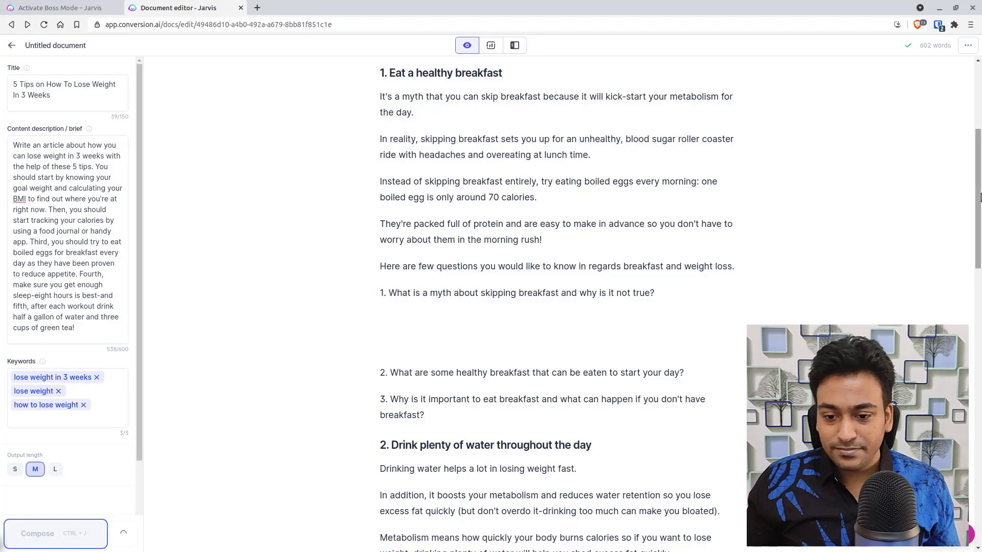
- Reload the document page to clear the stalled composing
left_click_drag(979, 196, 957, 182)
left_click(519, 382)
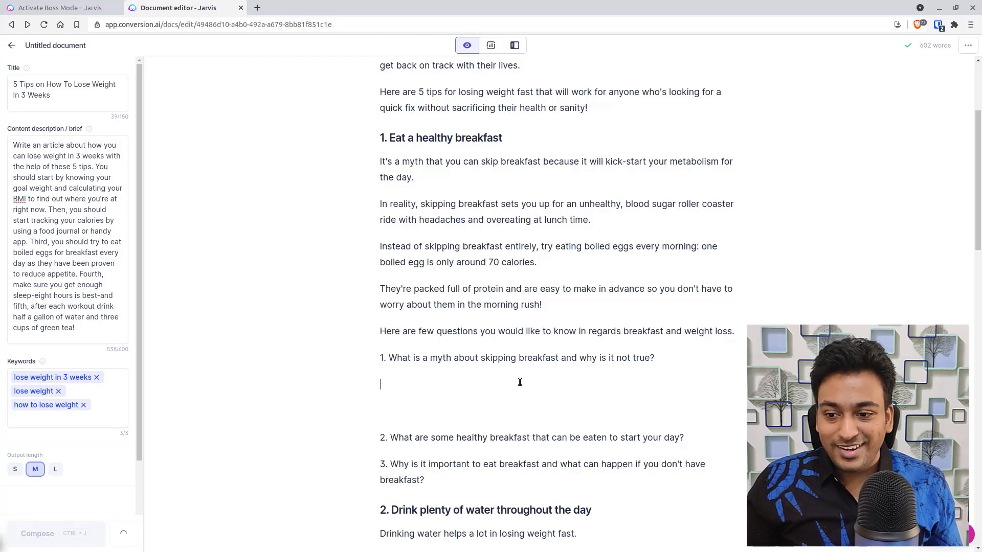
left_click(43, 28)
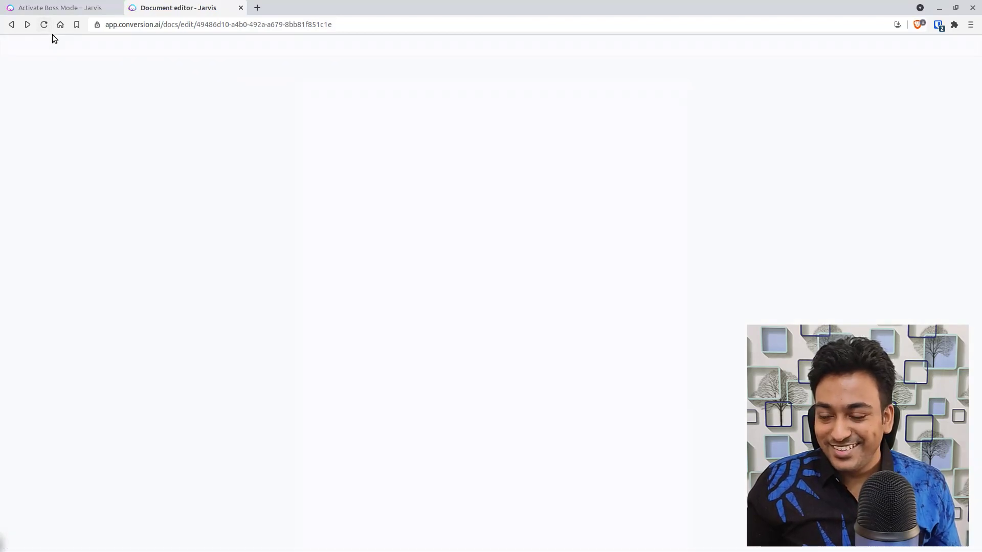
- Try composing an answer below breakfast question 1 again, and delete the generated questions 2 to 5
scroll(454, 205, "down", 5)
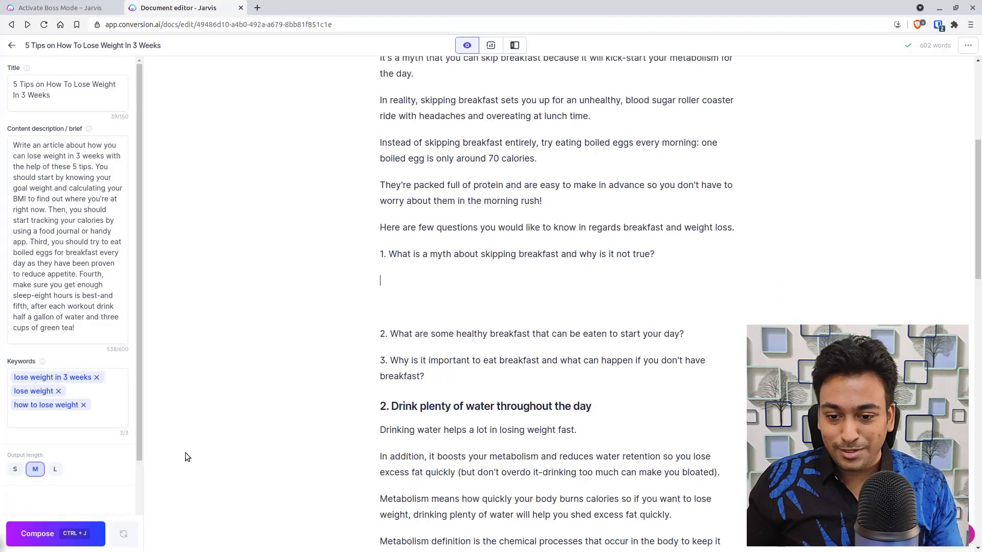
left_click(37, 533)
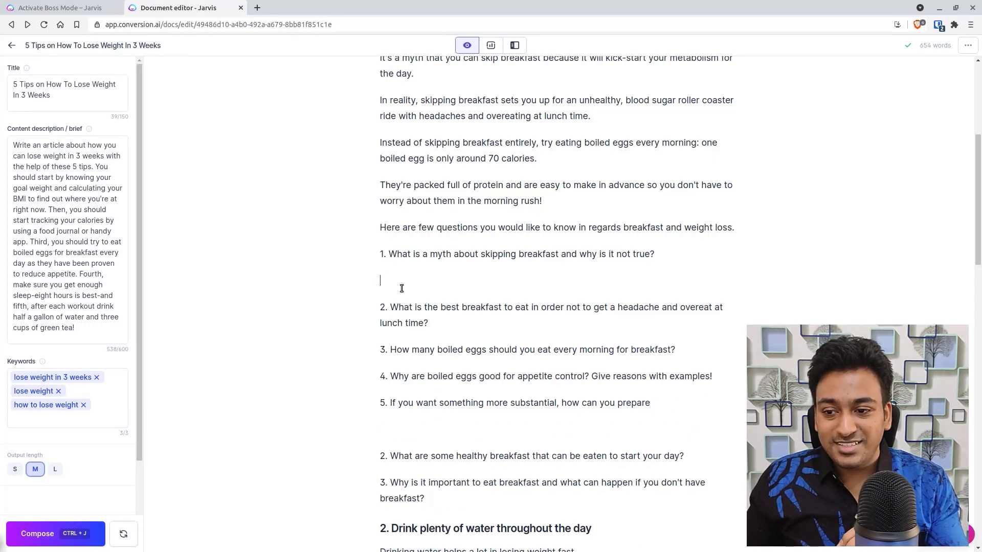
left_click_drag(401, 289, 664, 411)
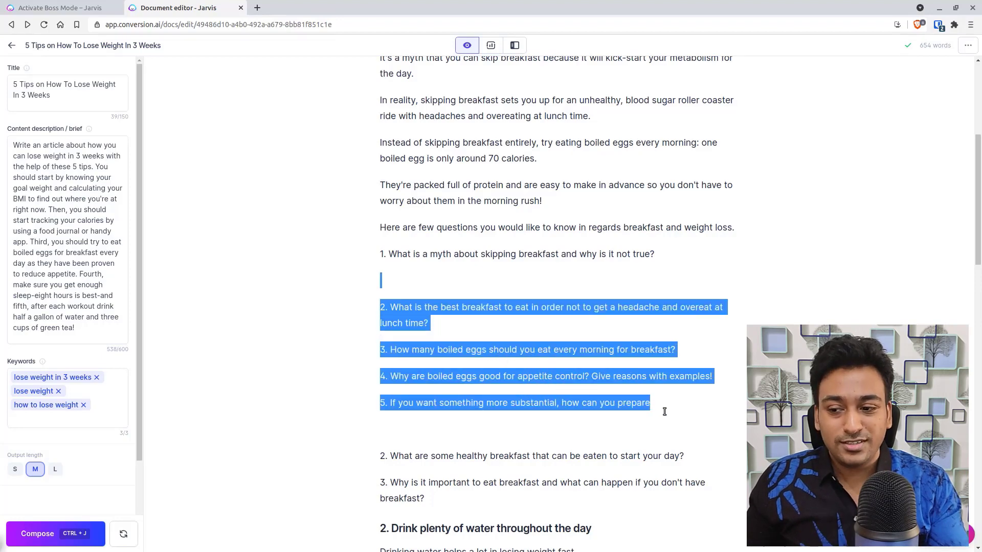
key("BackSpace")
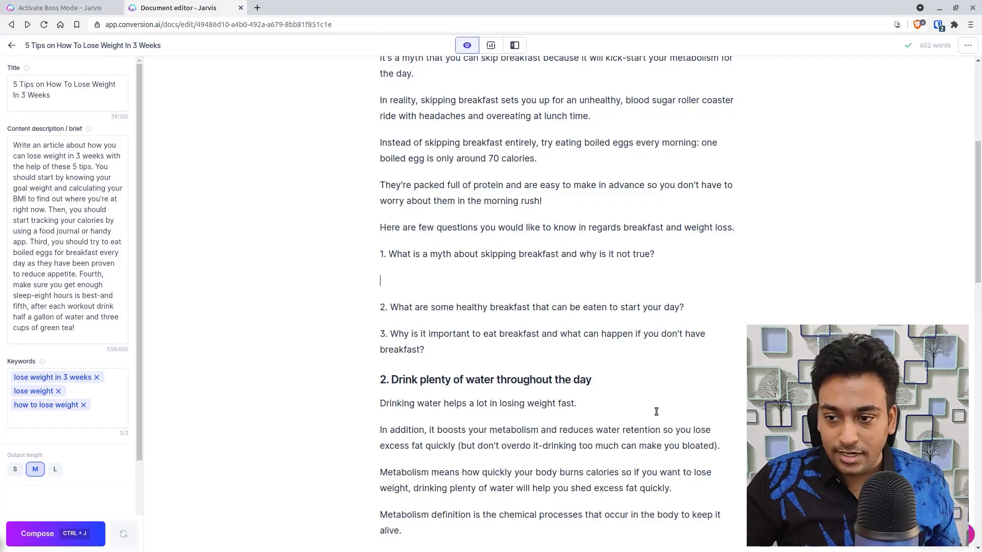
- Begin an instruction below breakfast question 1 with "Write an explanation", correcting its spelling and keeping a blank line beneath it
key("Return")
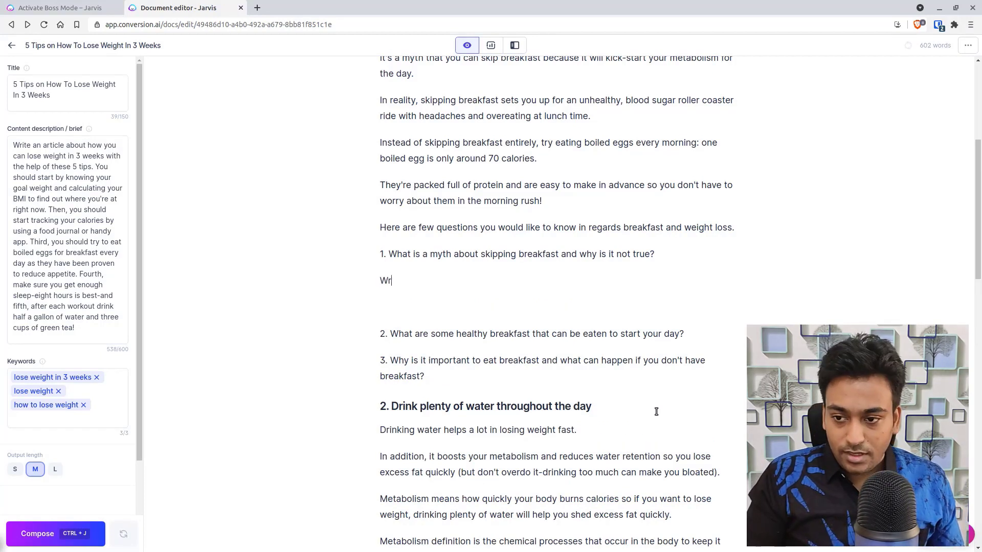
type("W")
key("BackSpace")
type("W")
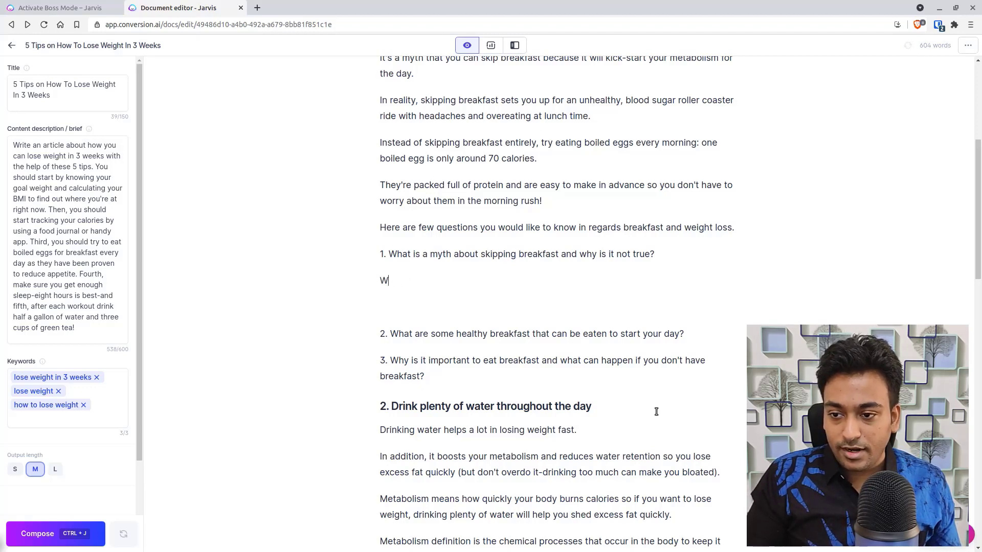
type("hrite an ans")
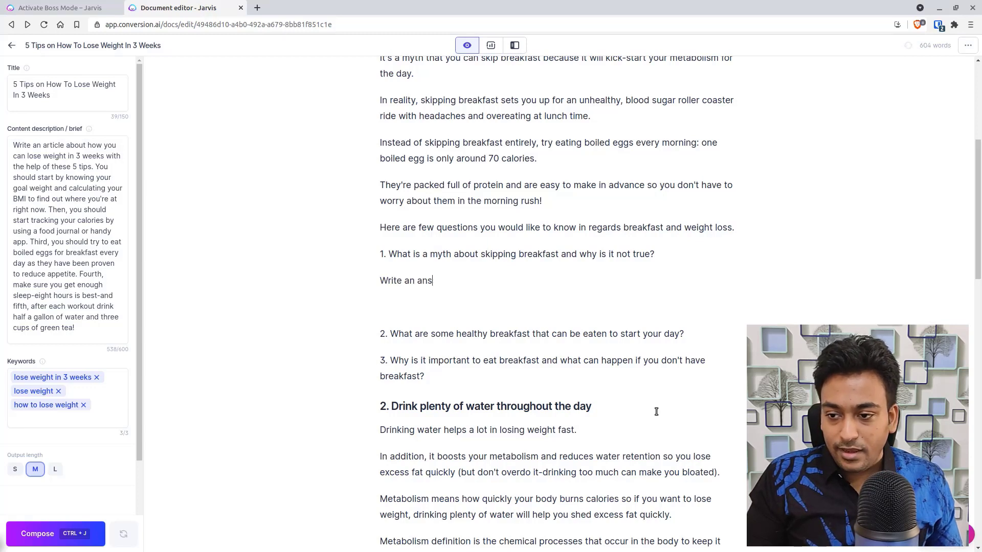
key("BackSpace")
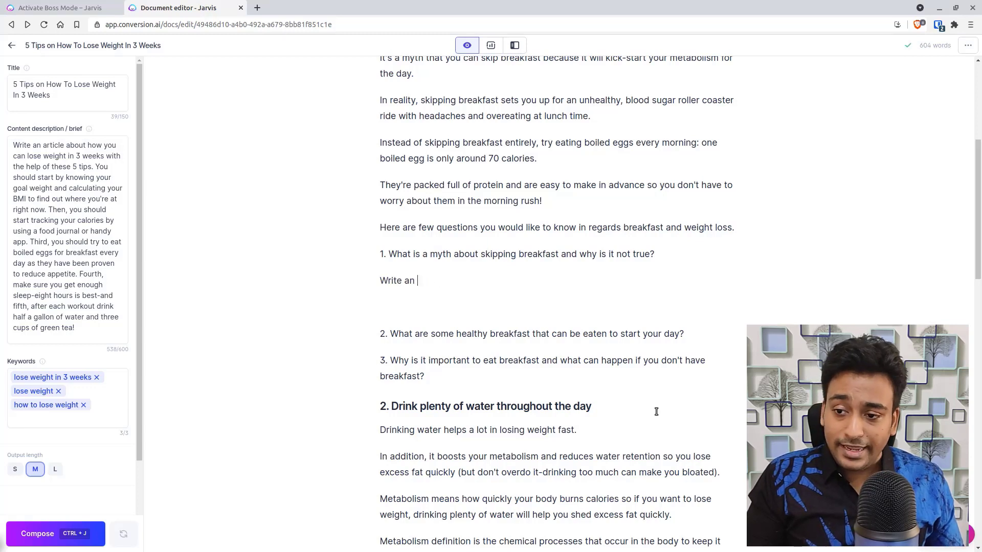
type("explantion")
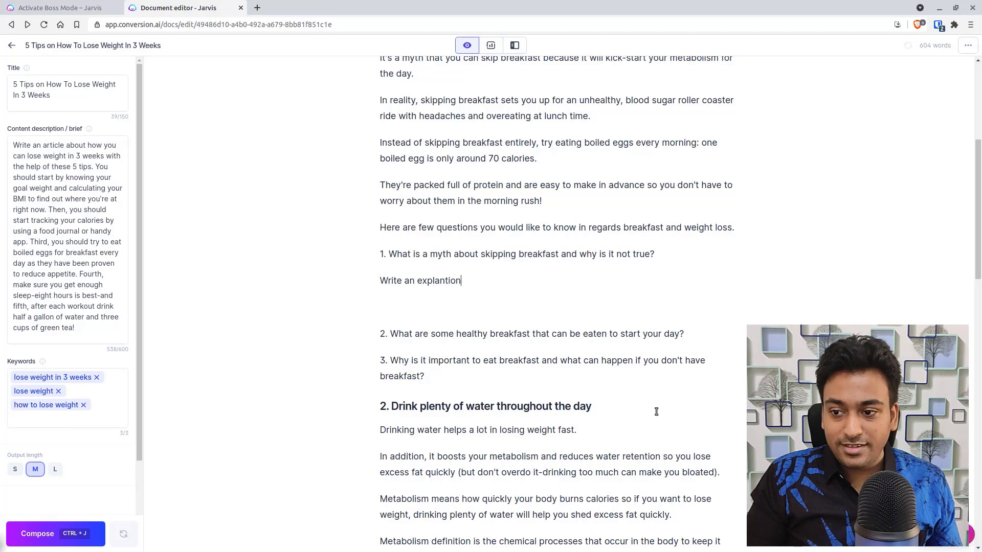
right_click(434, 284)
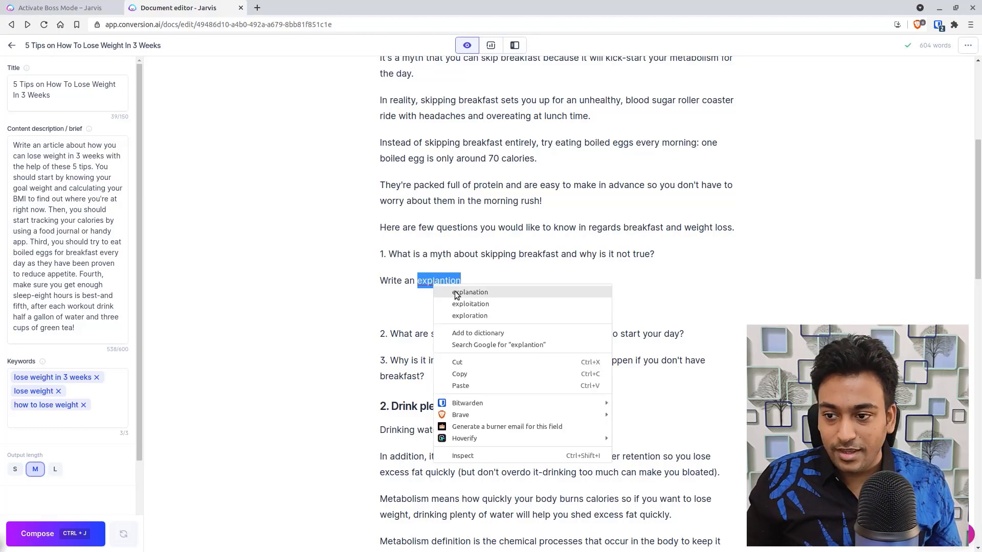
left_click(479, 290)
- Complete the instruction with "why the myth about skipping breakfast is not true" and have the AI replace it with an answer
type("why")
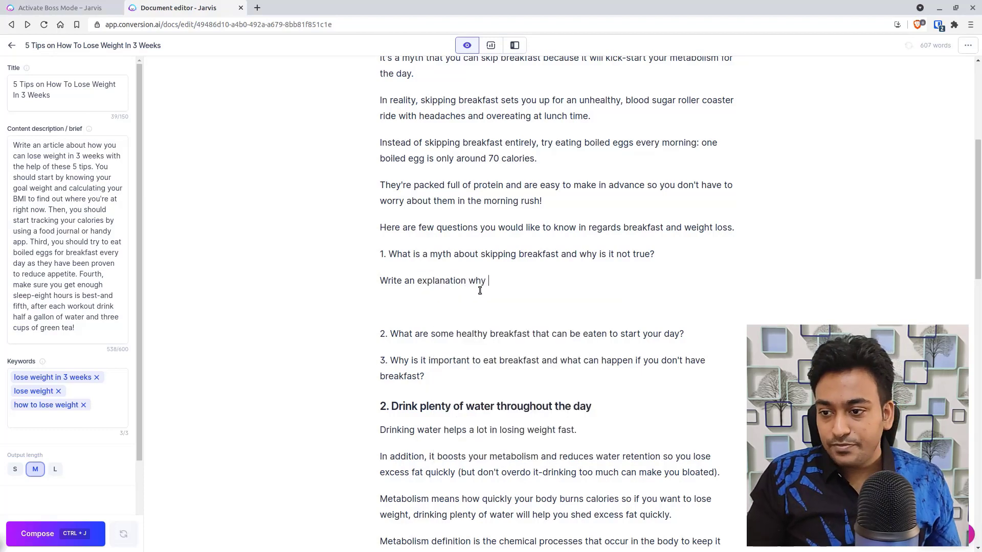
type(" the ")
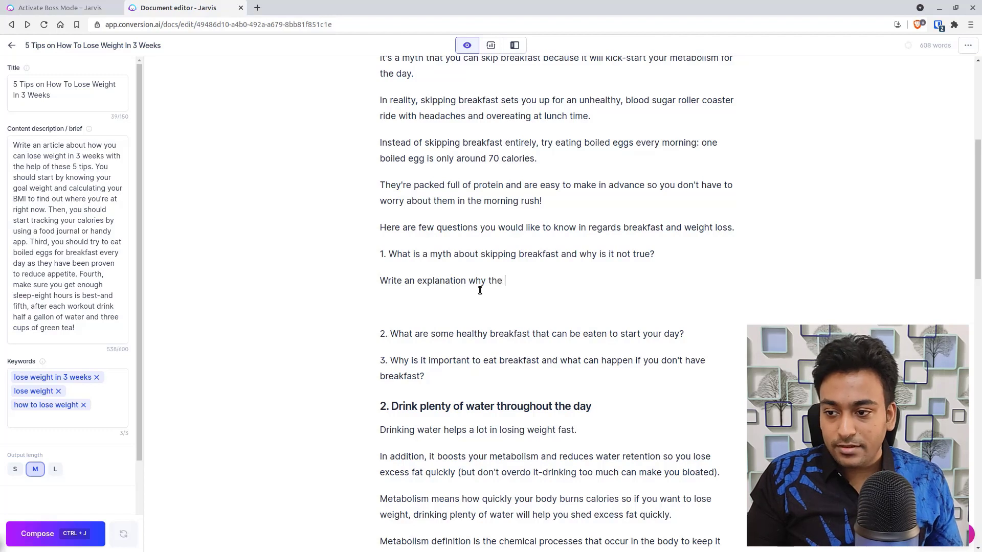
type("myth a")
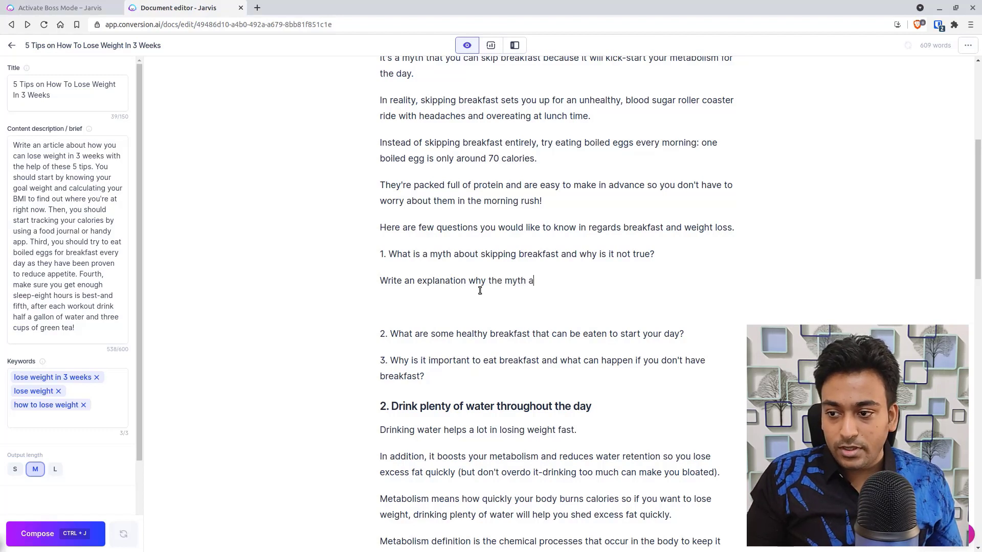
type("bout skipping breakfa")
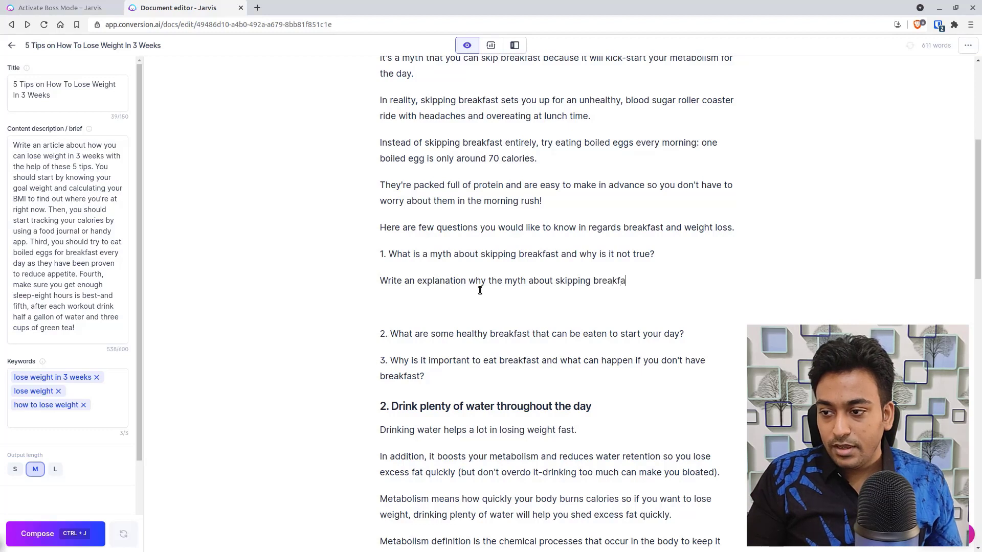
type("st is not true")
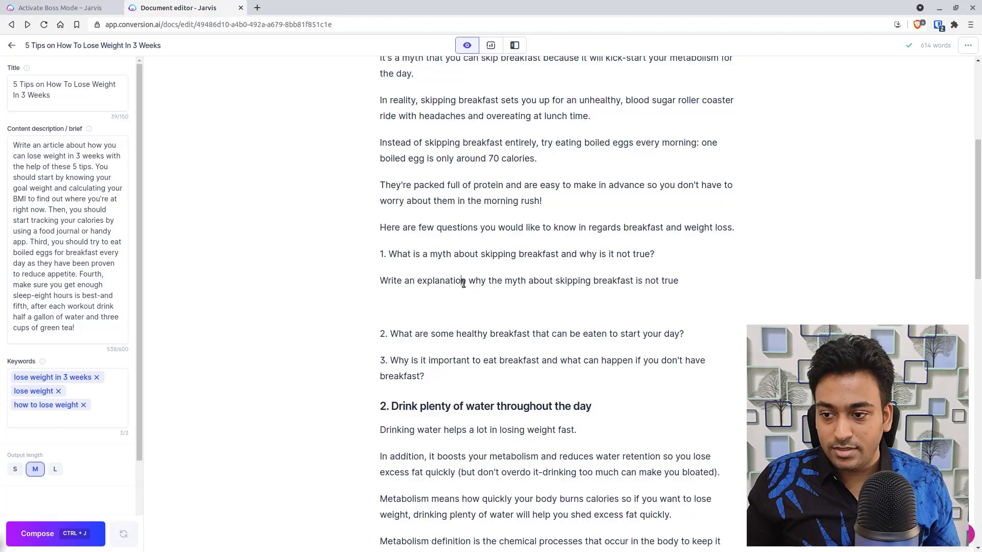
triple_click(463, 283)
key("ctrl+j")
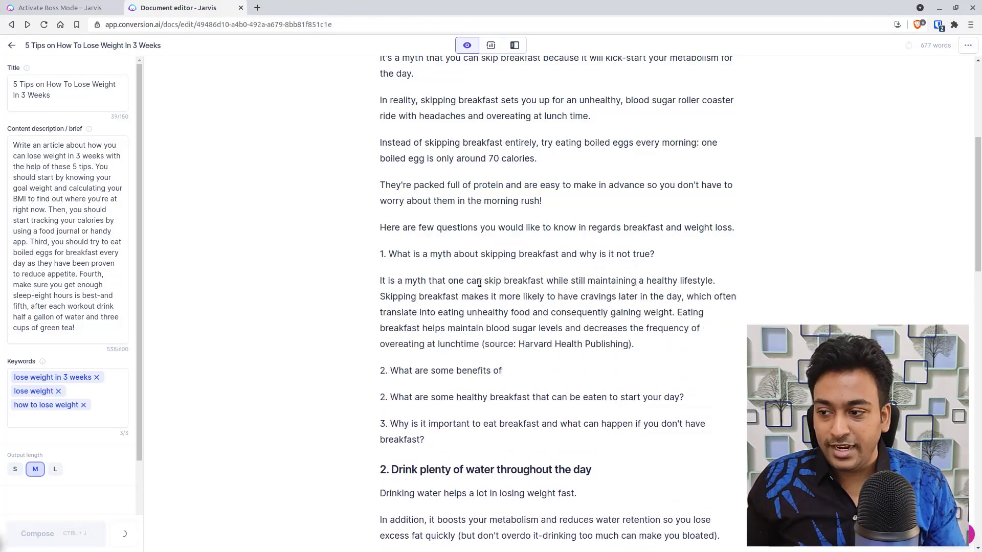
- Split the generated breakfast myth answer into three paragraphs, breaking after "healthy lifestyle." and "consequently gaining weight."
left_click(716, 281)
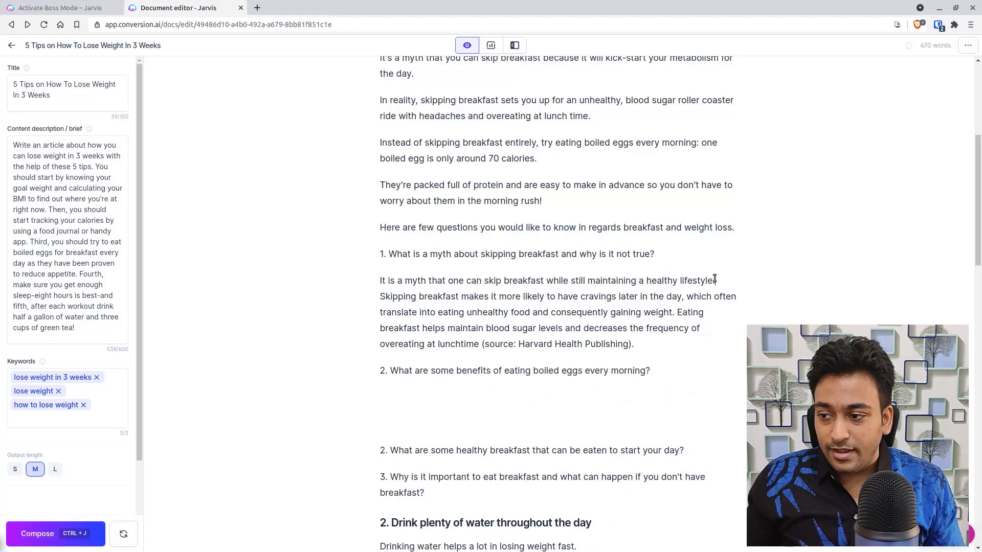
key("Return")
key("Delete")
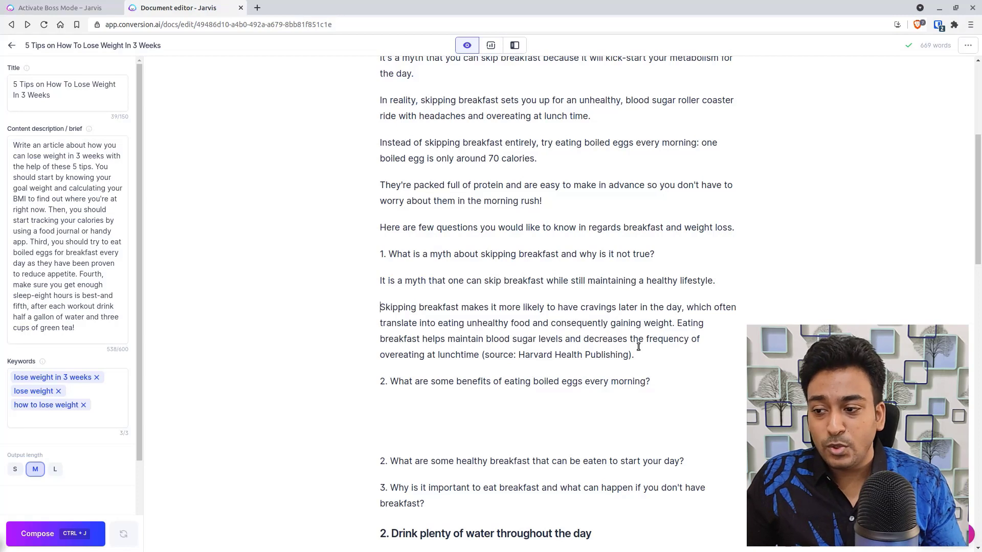
left_click(680, 323)
key("Return")
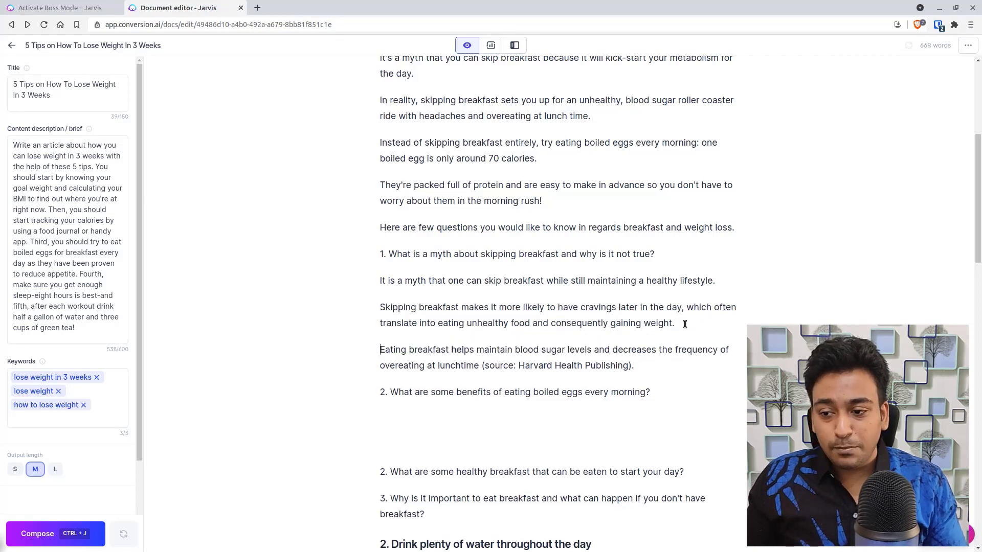
- Remove the blank lines around the generated question "2. What are some benefits of eating boiled eggs every morning?"
left_click(652, 371)
key("Return")
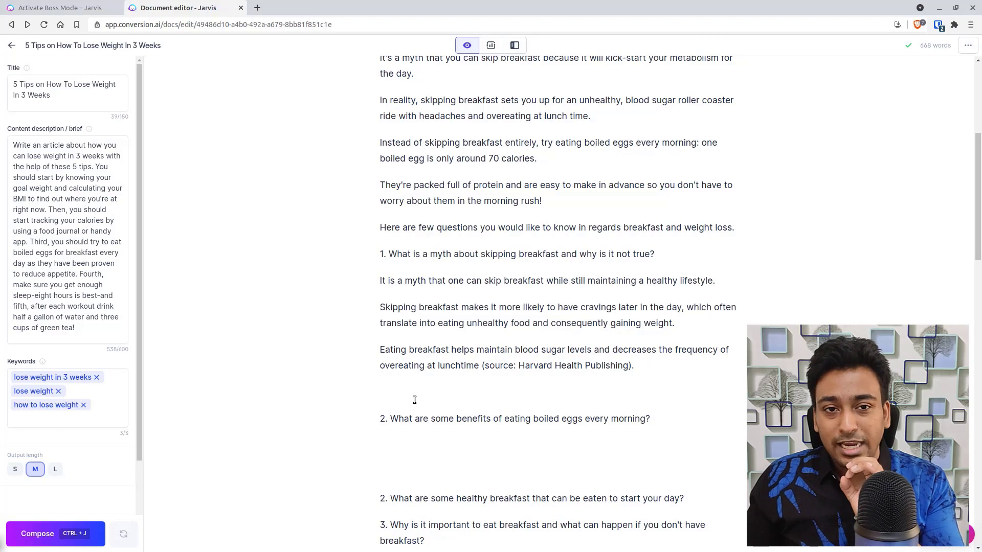
left_click(424, 469)
key("BackSpace")
key("BackSpace")
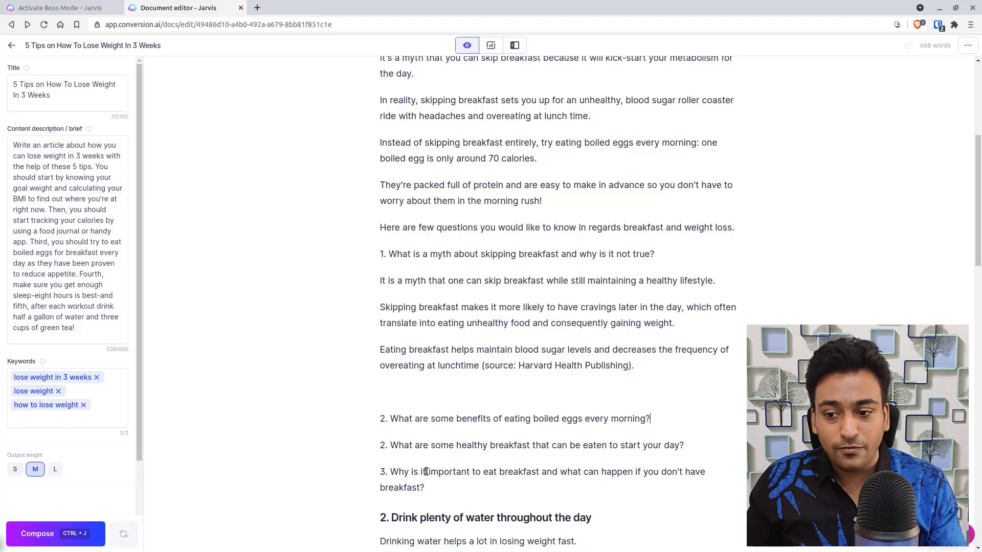
left_click(444, 392)
key("BackSpace")
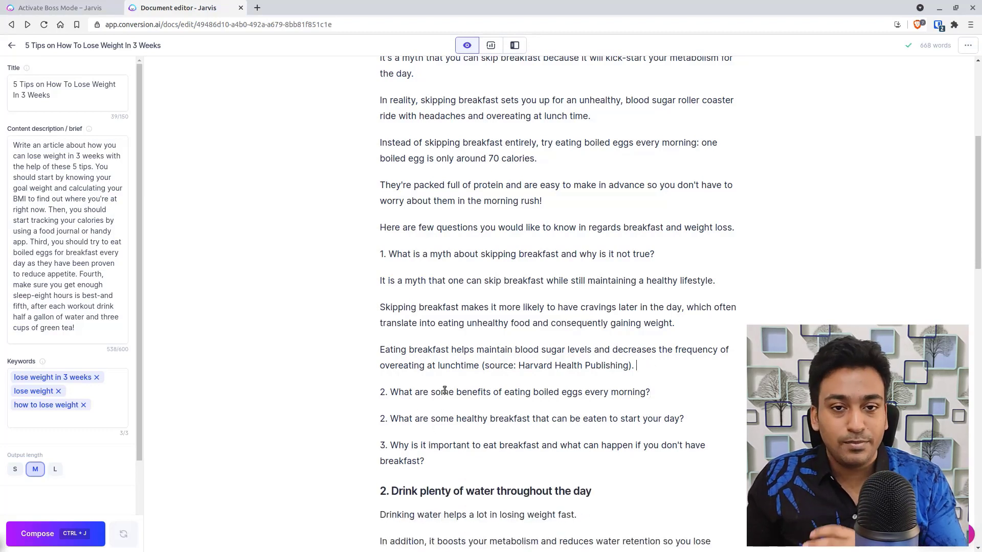
scroll(691, 373, "down", 1)
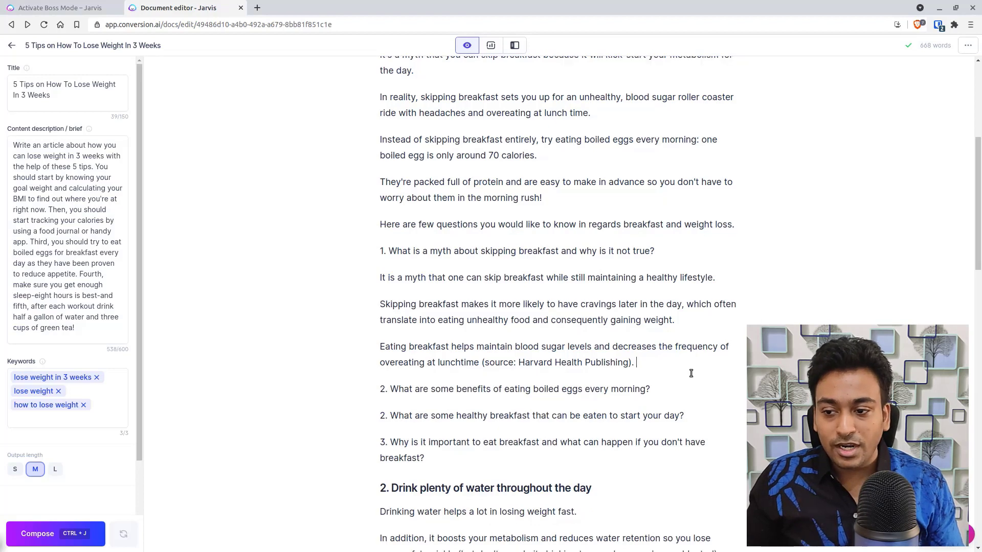
scroll(691, 374, "down", 3)
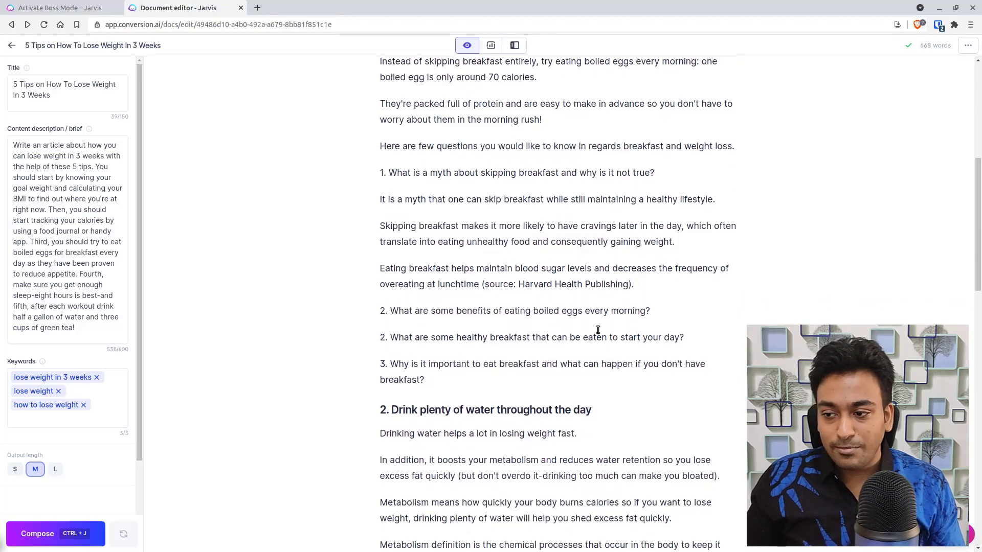
left_click(659, 311)
key("Return")
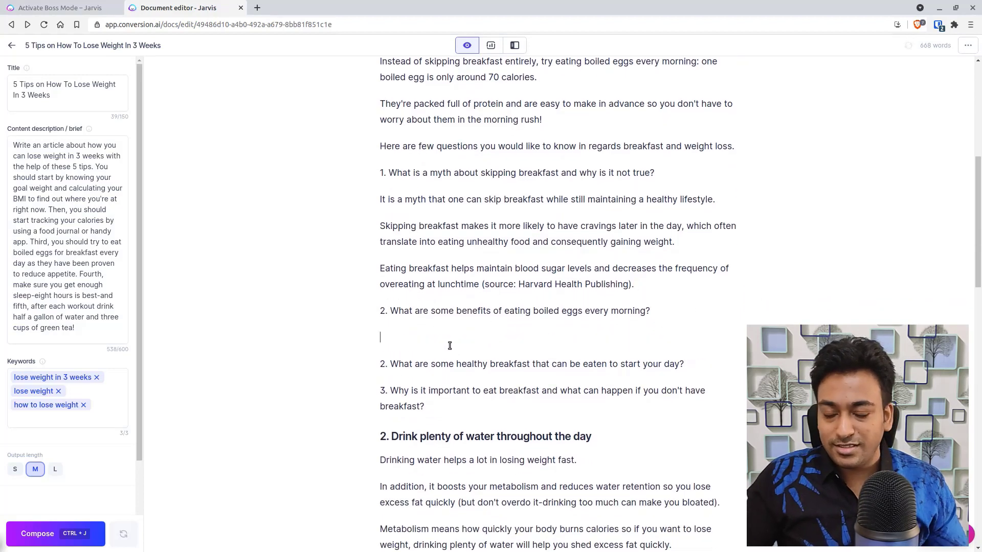
key("BackSpace")
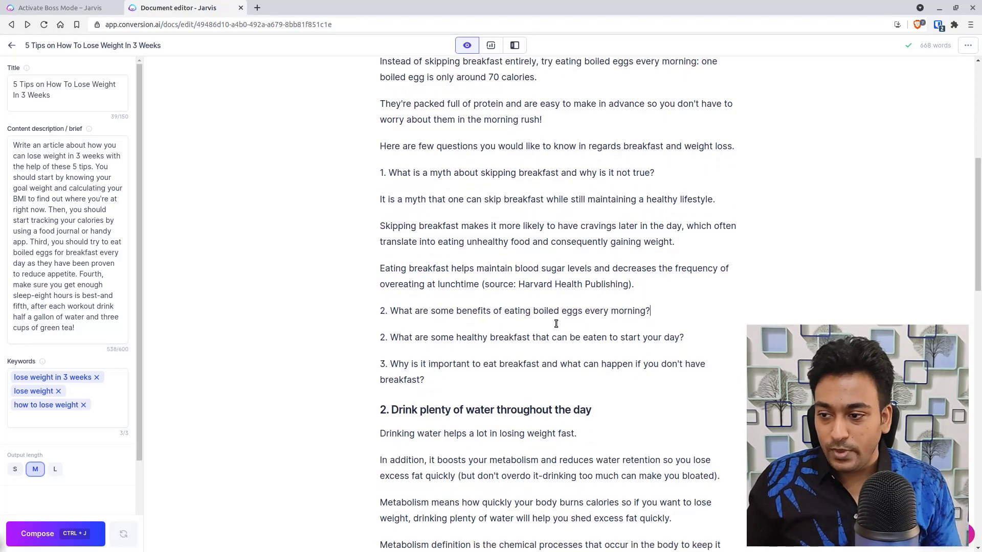
left_click(640, 285)
key("Return")
key("BackSpace")
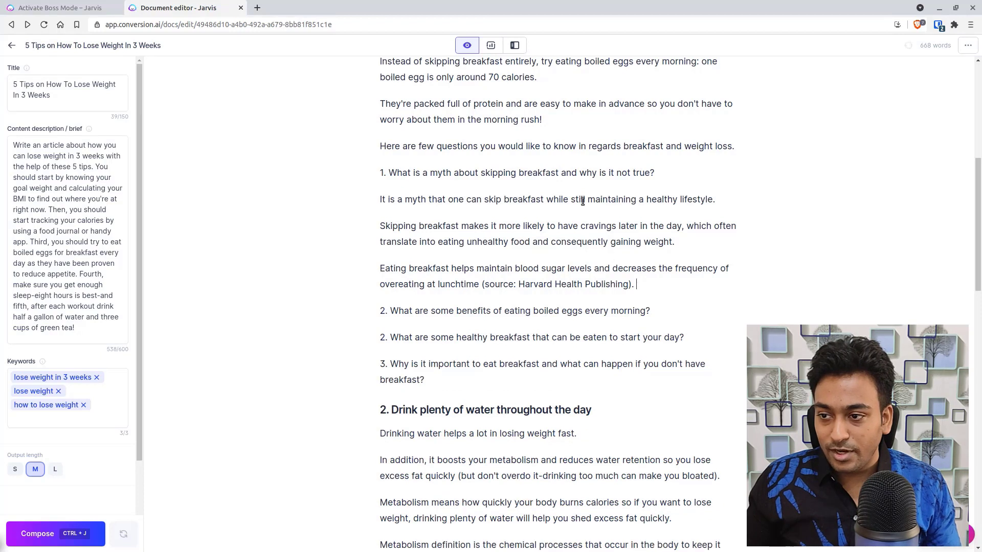
- Format the four numbered breakfast questions, from the skipping-breakfast myth to why breakfast is important, as level-3 headings
triple_click(568, 173)
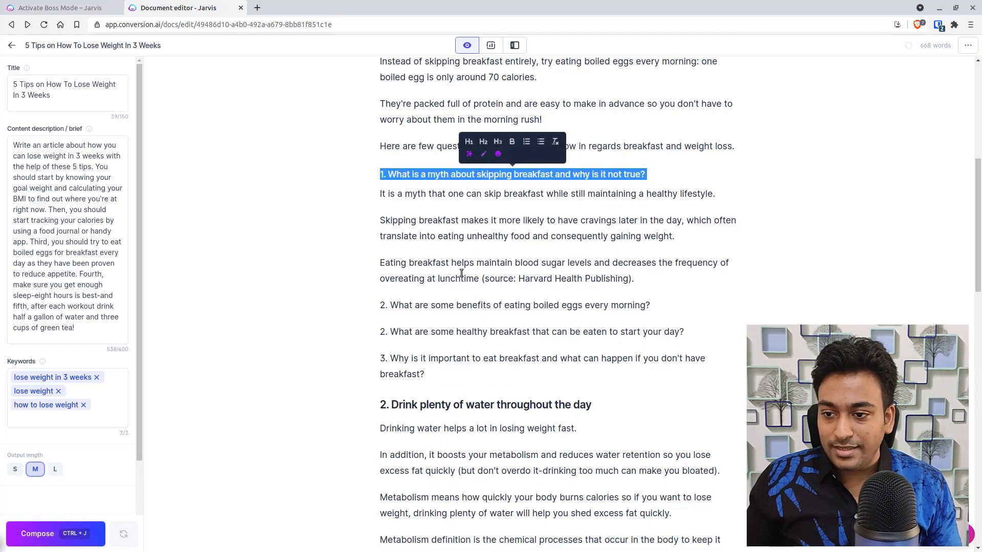
triple_click(393, 305)
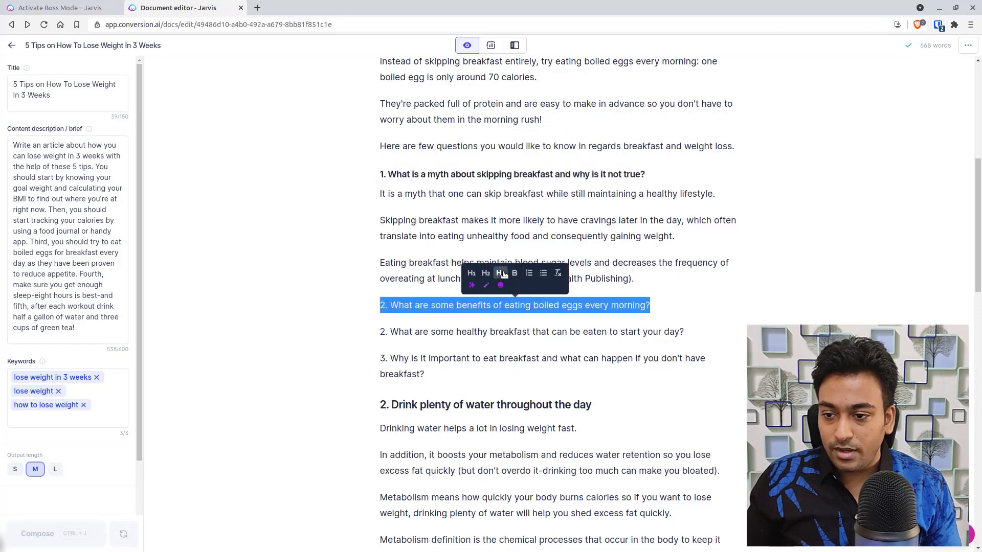
left_click(500, 274)
triple_click(404, 331)
left_click(518, 295)
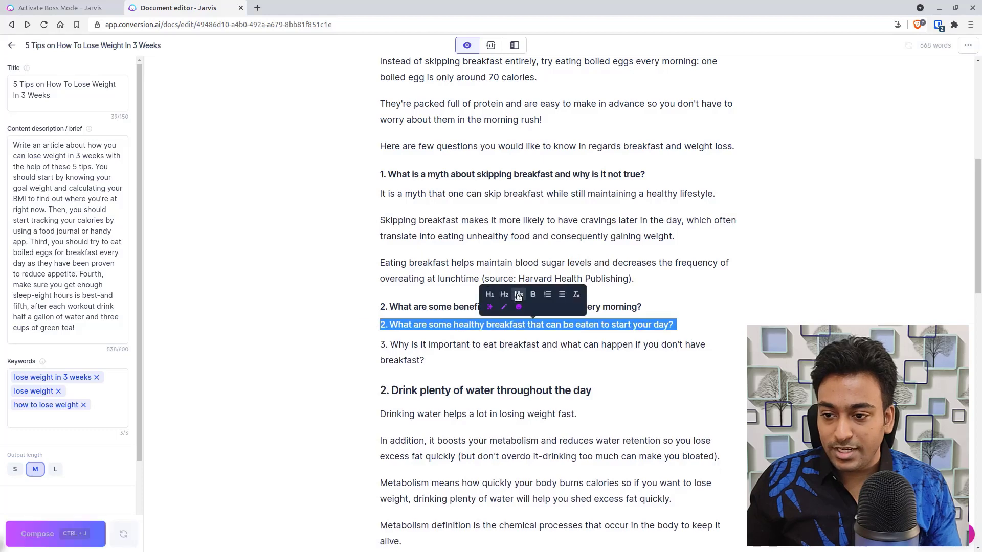
triple_click(467, 343)
left_click(522, 310)
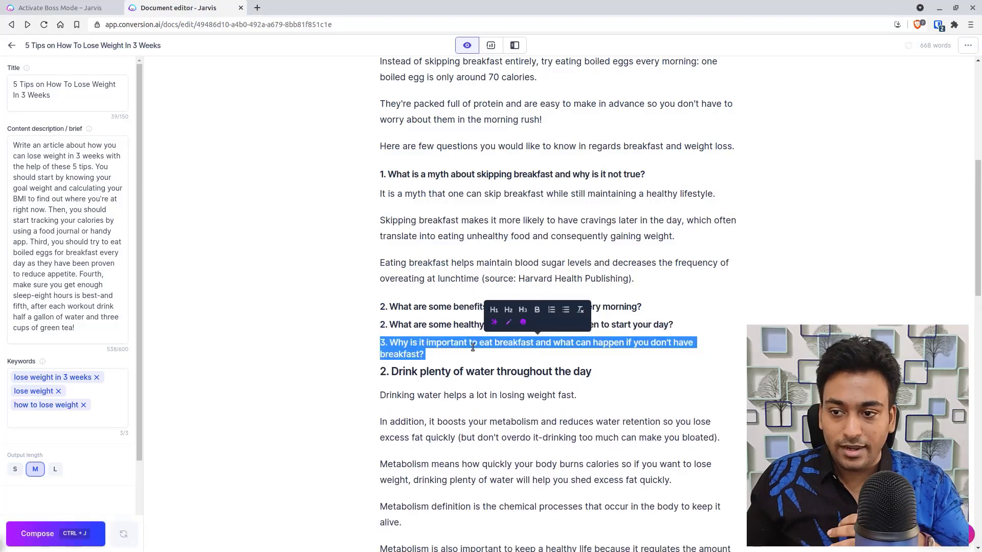
key("Right")
scroll(488, 409, "down", 3)
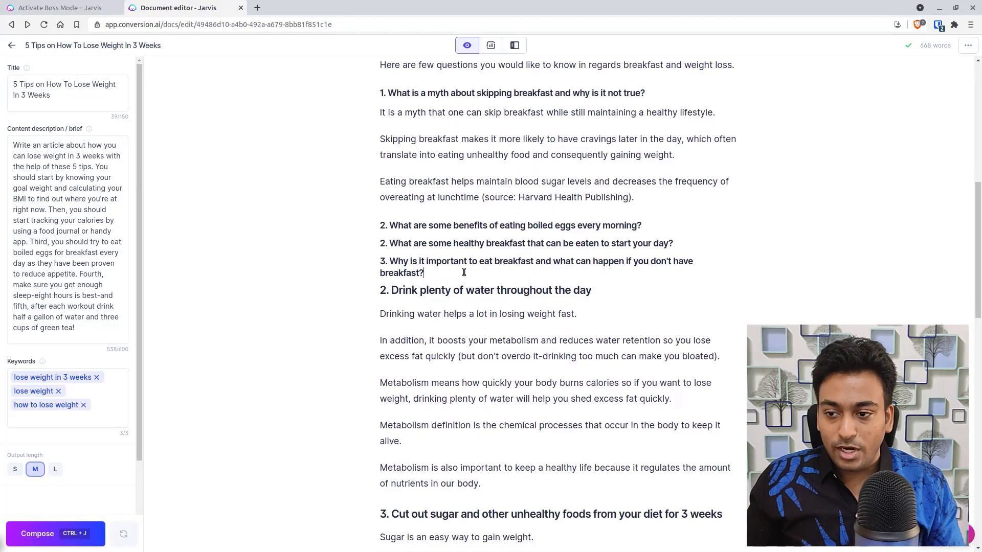
key("Return")
- Format FAQ questions 1 and 2, about what to eat for breakfast and drinking plenty of water, as level-3 headings
scroll(486, 337, "down", 10)
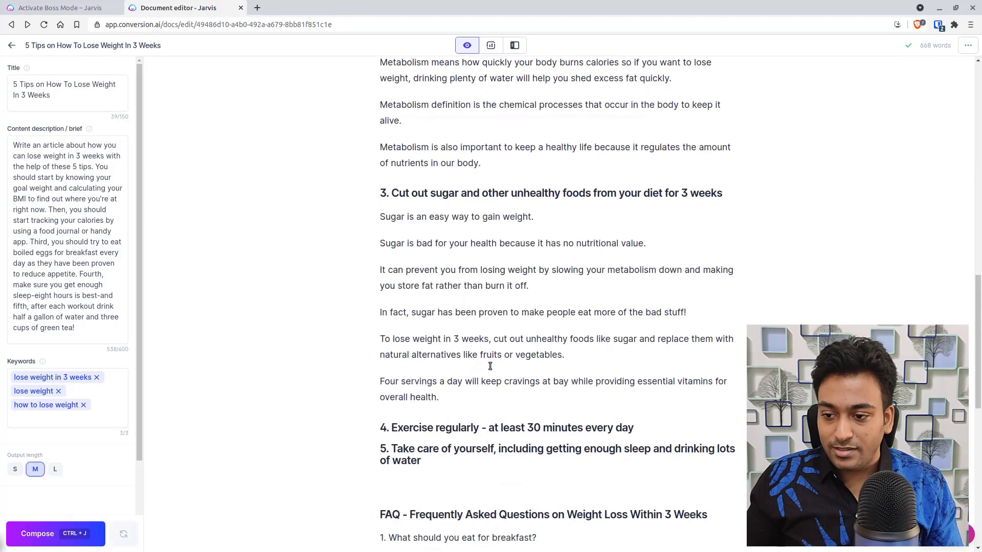
scroll(489, 366, "down", 10)
triple_click(415, 215)
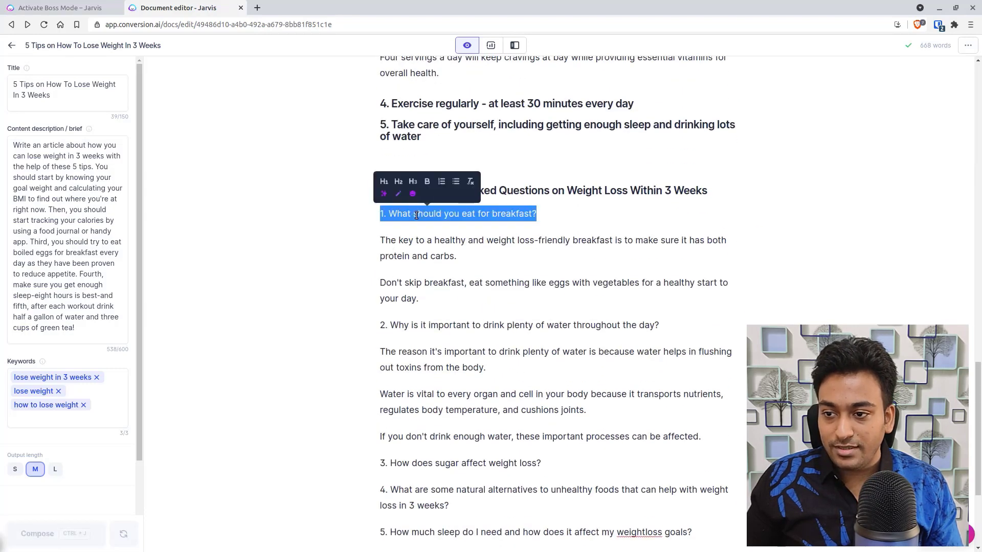
left_click(441, 179)
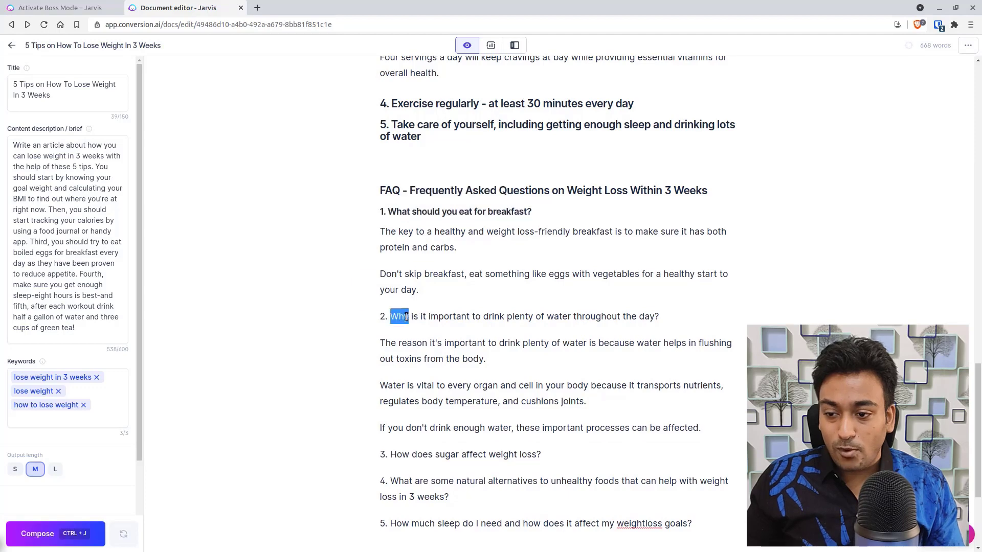
triple_click(422, 316)
left_click(500, 285)
left_click(492, 348)
scroll(460, 353, "down", 3)
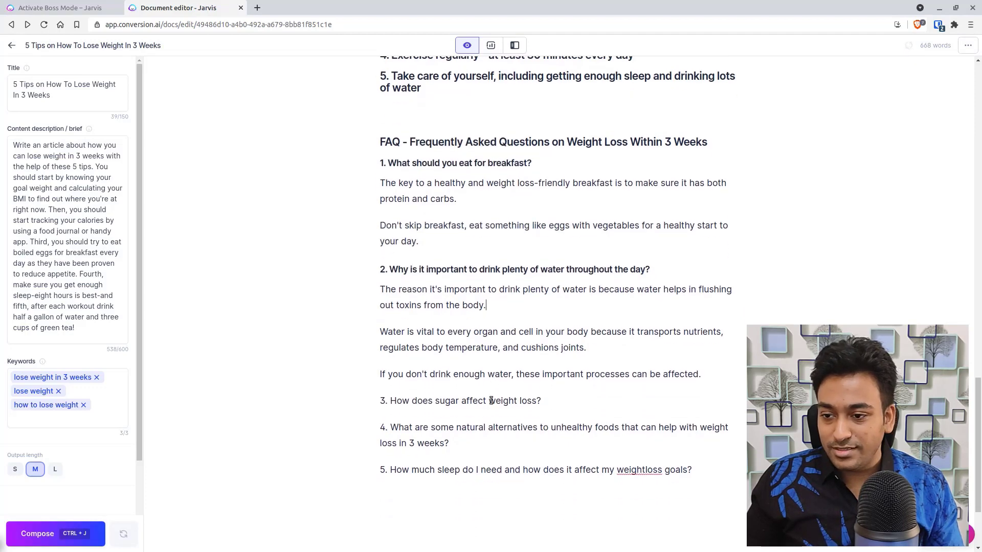
- Format FAQ questions 3 to 5, about sugar, natural alternatives and sleep, as level-3 headings
triple_click(410, 364)
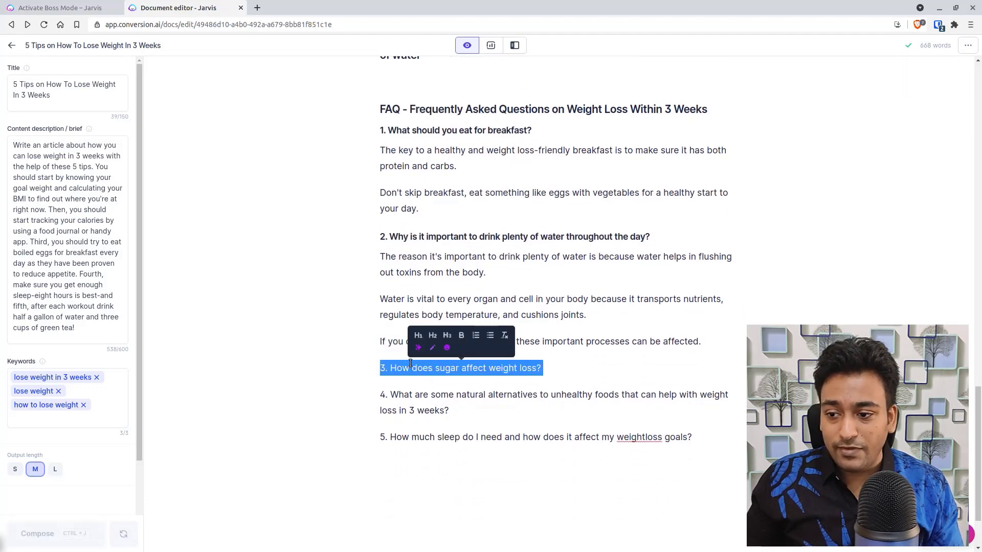
left_click(447, 335)
left_click(412, 393)
triple_click(412, 393)
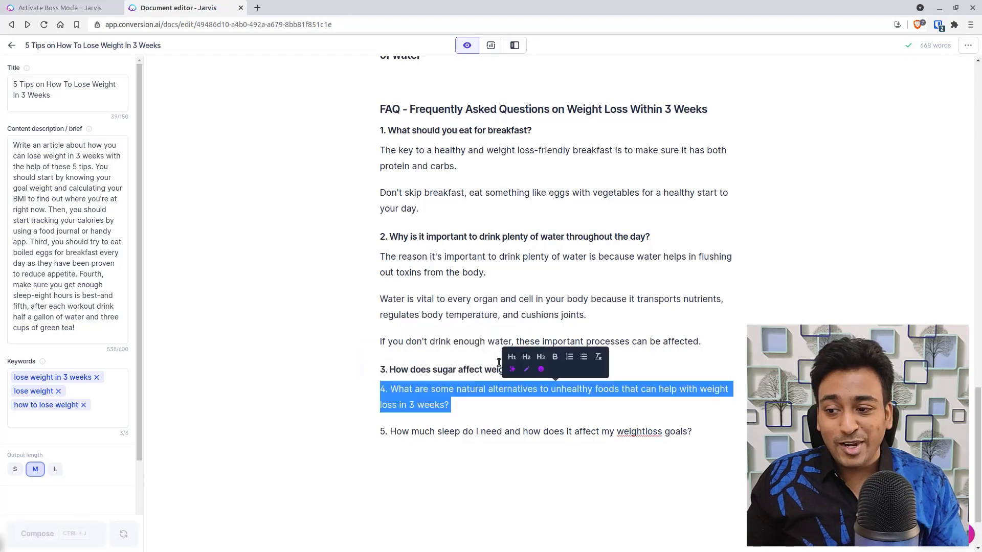
left_click(544, 356)
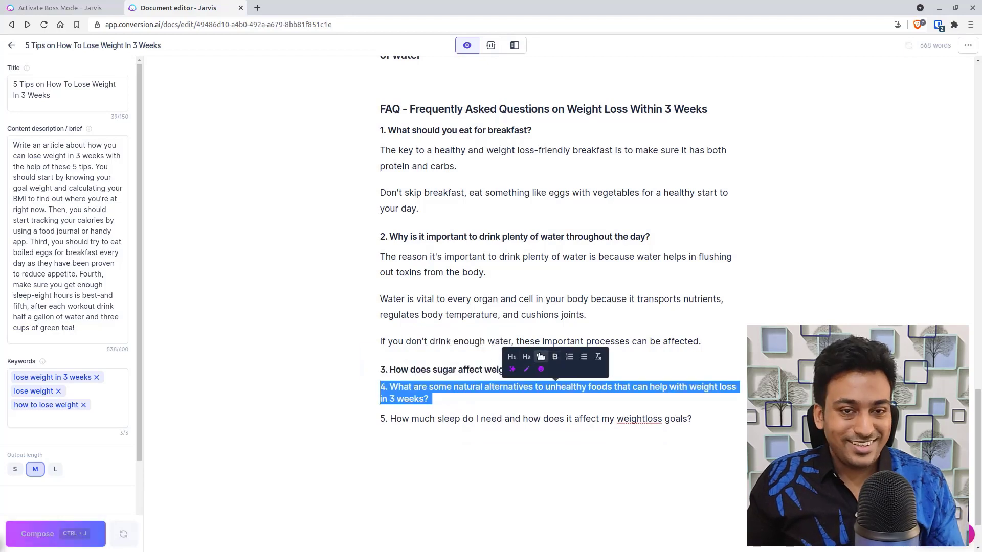
triple_click(475, 417)
left_click(515, 384)
left_click(634, 534)
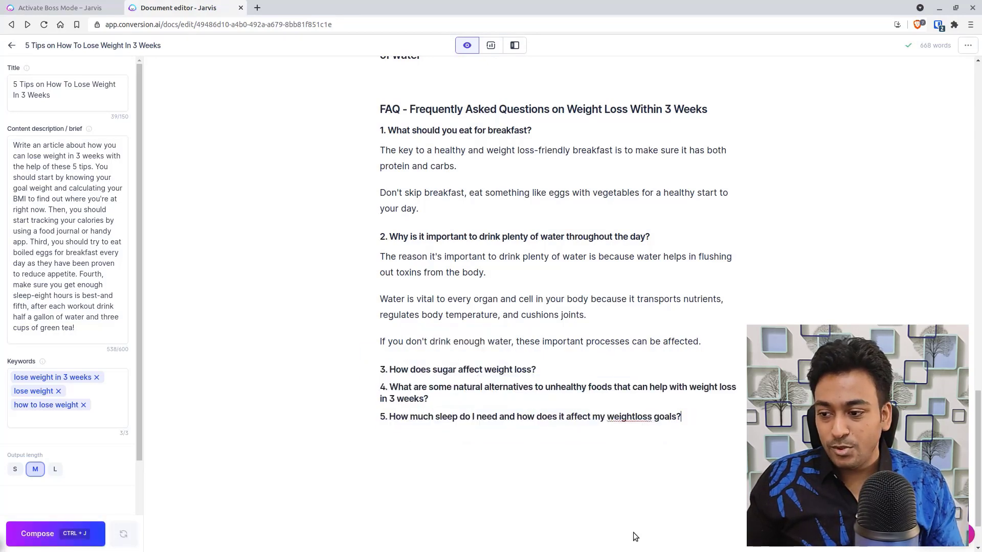
- Remove the blank line between tip heading 5 and the FAQ heading
scroll(634, 534, "up", 3)
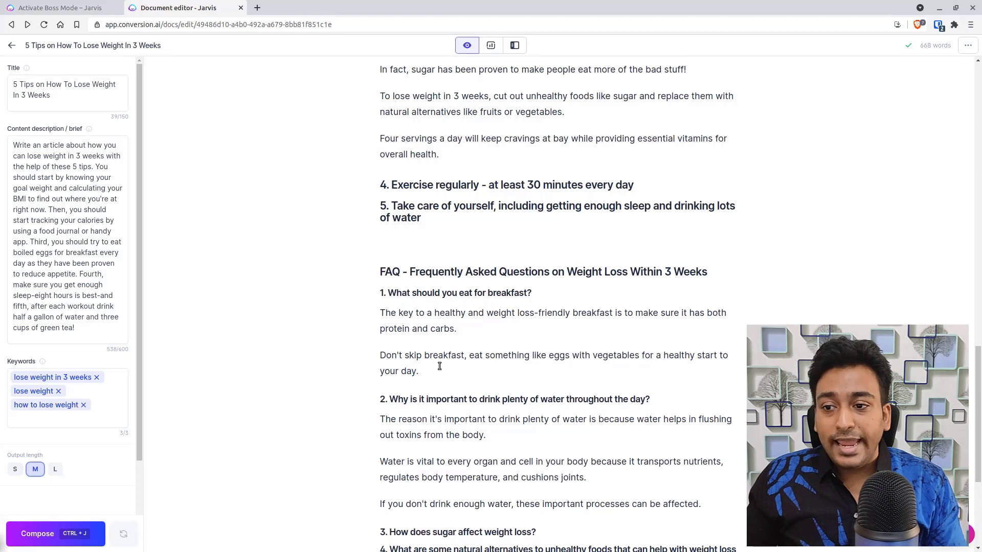
left_click(411, 240)
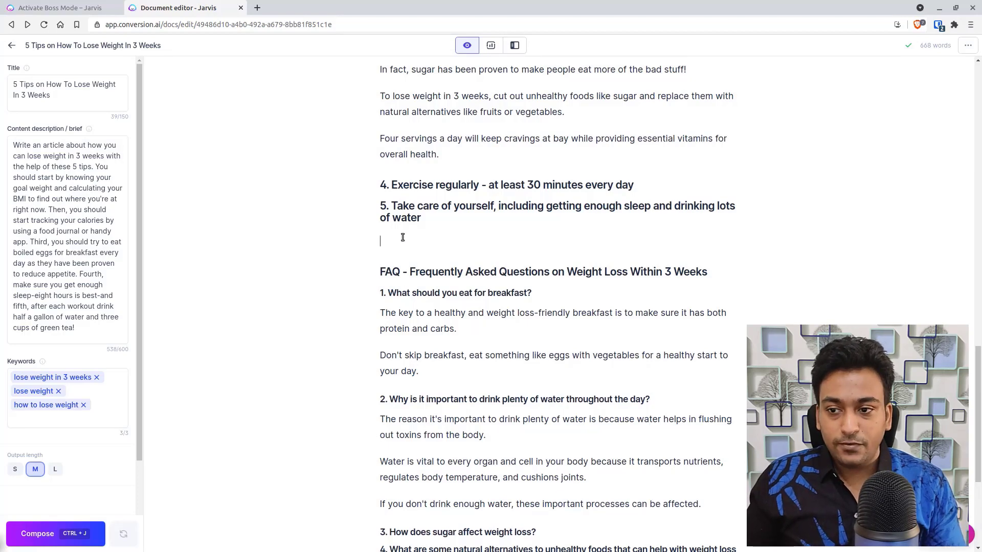
key("BackSpace")
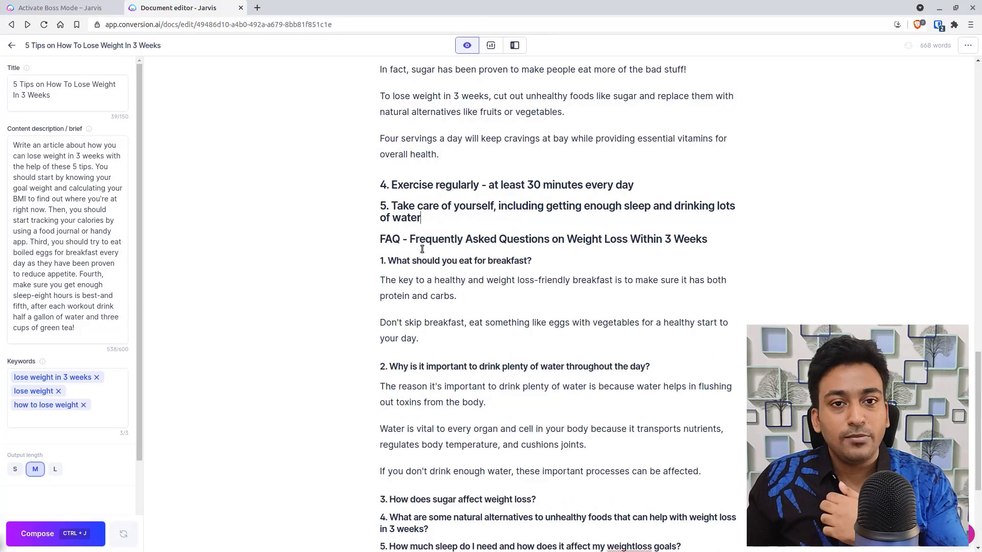
- Add the instruction "Explain why sugar affects weight loss" on a new line below FAQ question 3
scroll(422, 248, "down", 4)
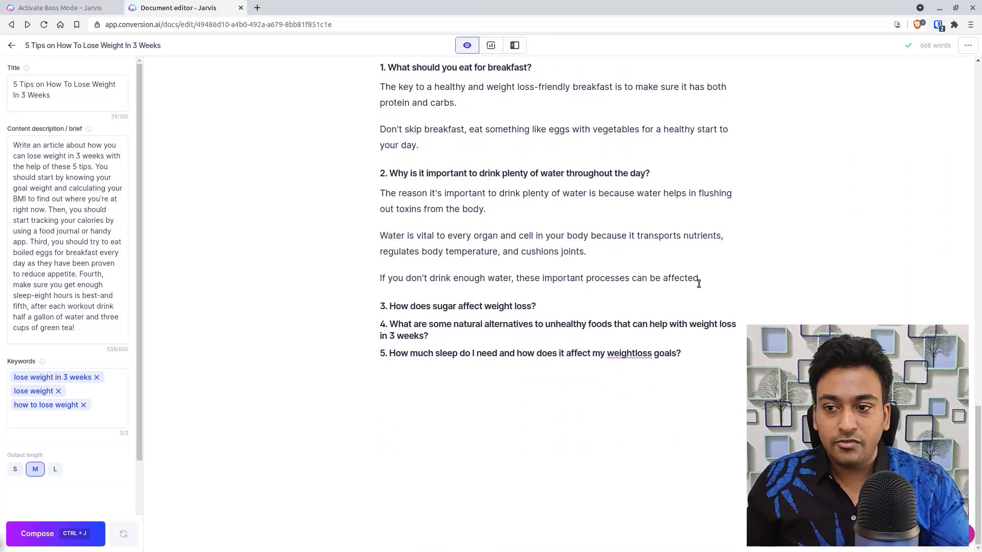
scroll(501, 408, "up", 2)
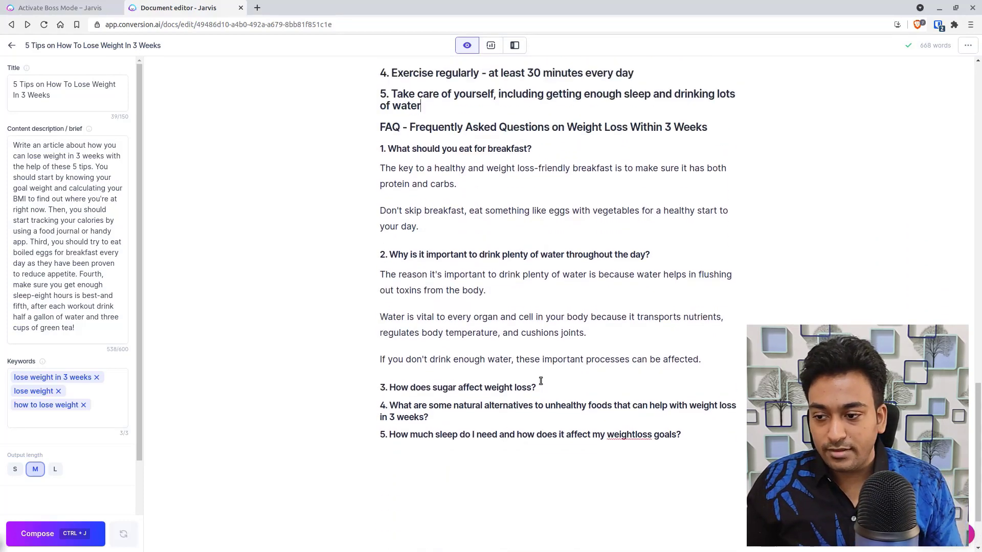
left_click(552, 388)
key("Return")
key("Return")
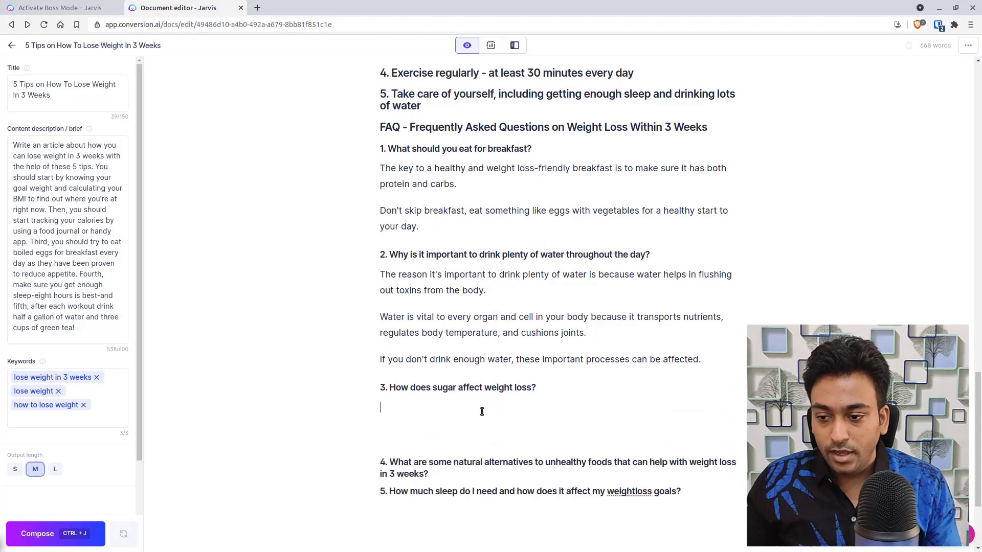
key("BackSpace")
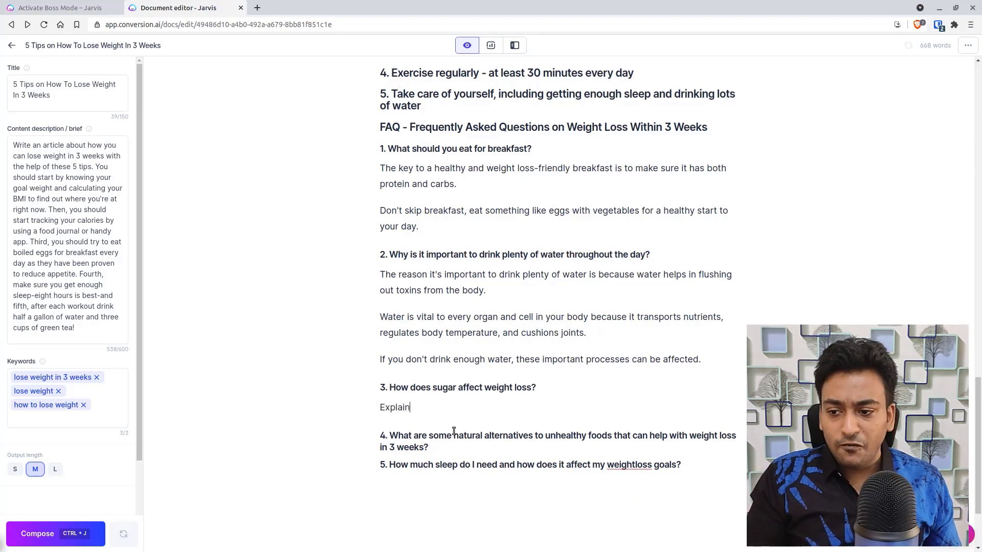
type("Explain why sug")
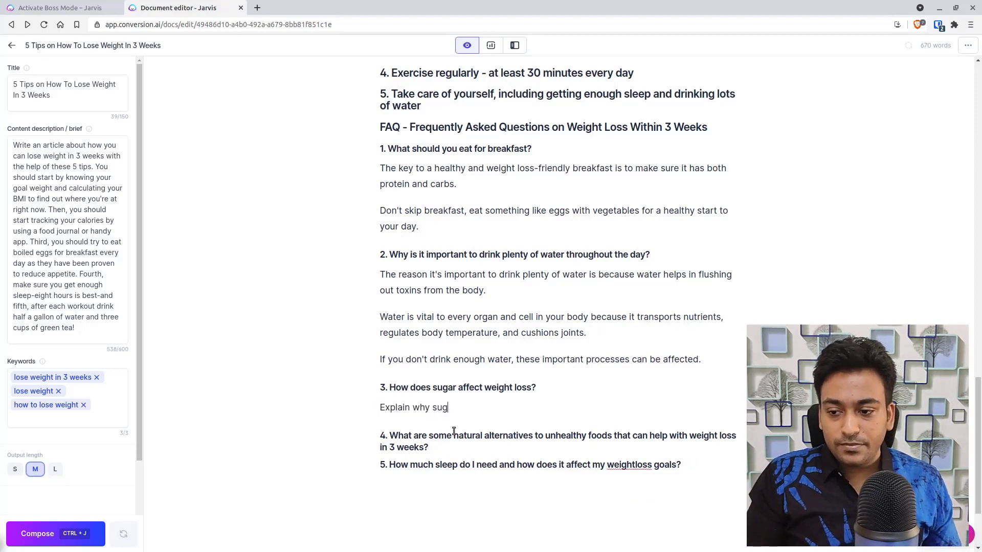
type("ar affect")
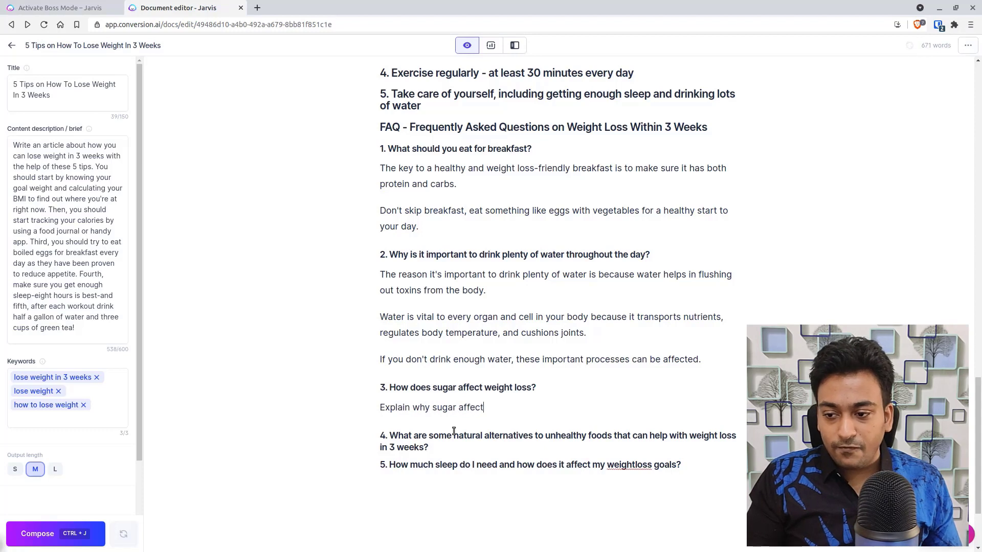
type("s weigh")
type("ss")
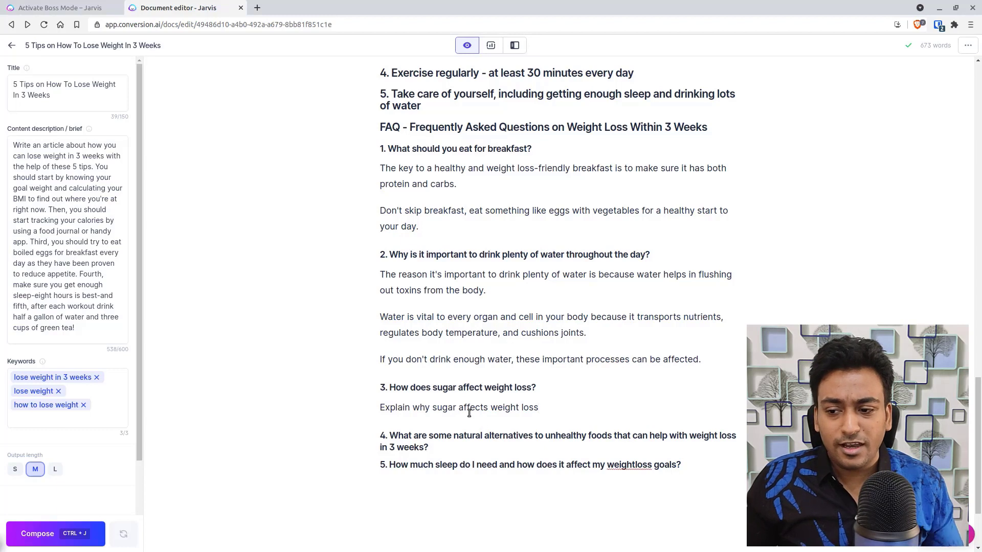
- Have the AI replace the sugar instruction with an answer and put FAQ question 4 back on its own line
triple_click(469, 414)
key("ctrl+j")
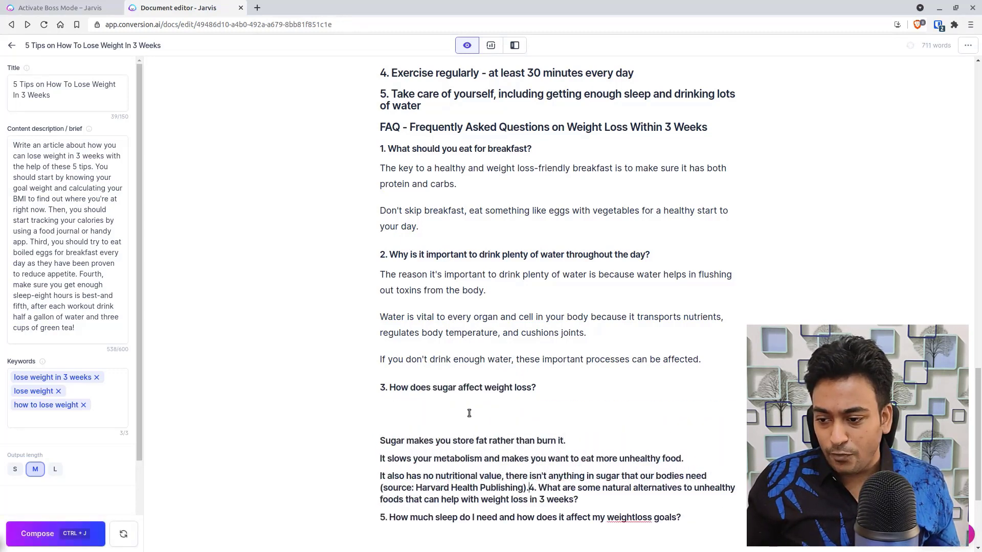
key("Return")
- Move the three generated sugar paragraphs up so they sit directly beneath FAQ question 3
left_click_drag(528, 490, 366, 437)
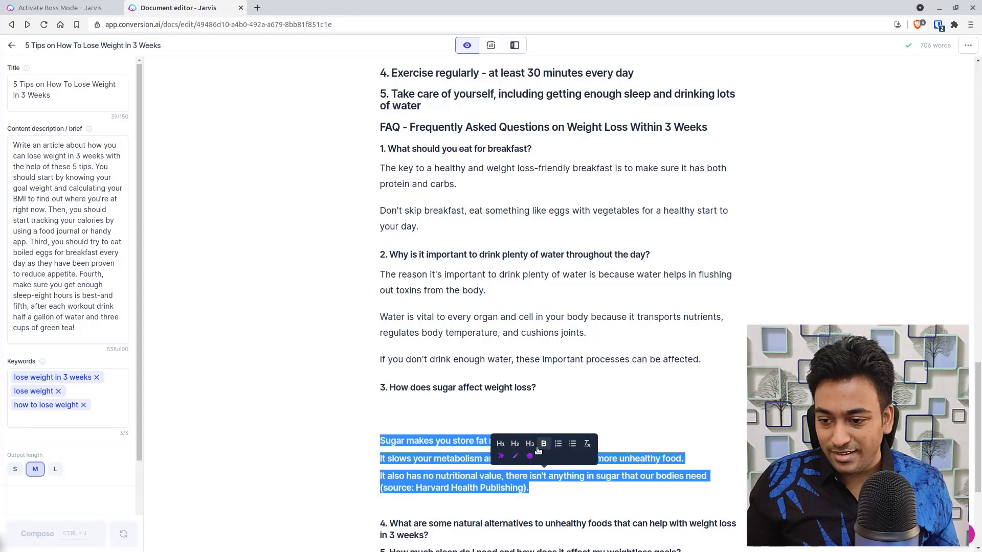
left_click_drag(530, 489, 379, 440)
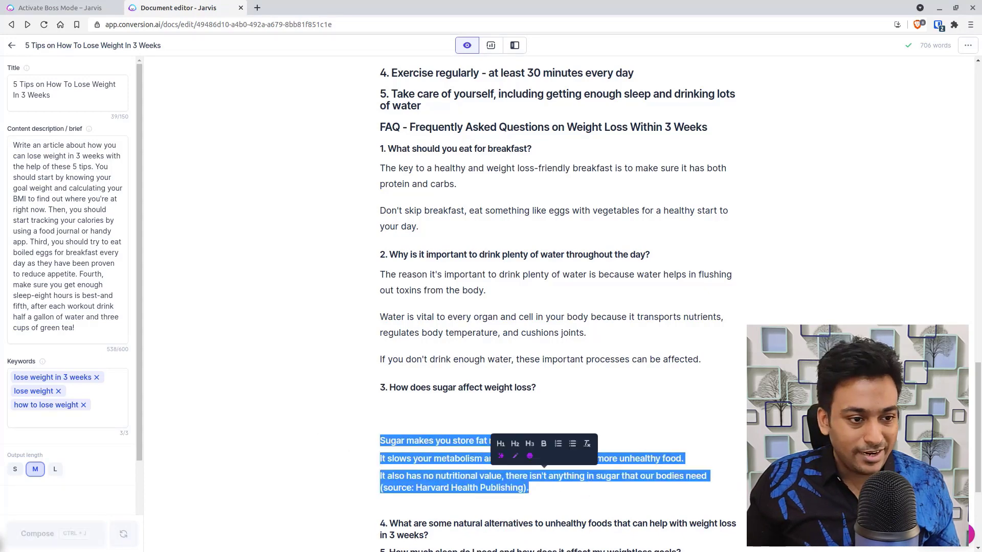
key("BackSpace")
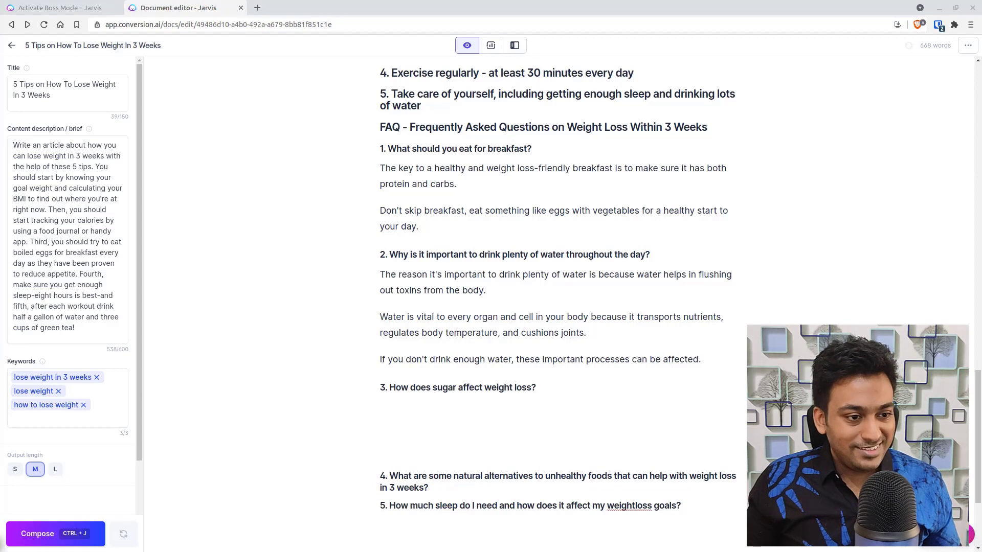
key("ctrl+z")
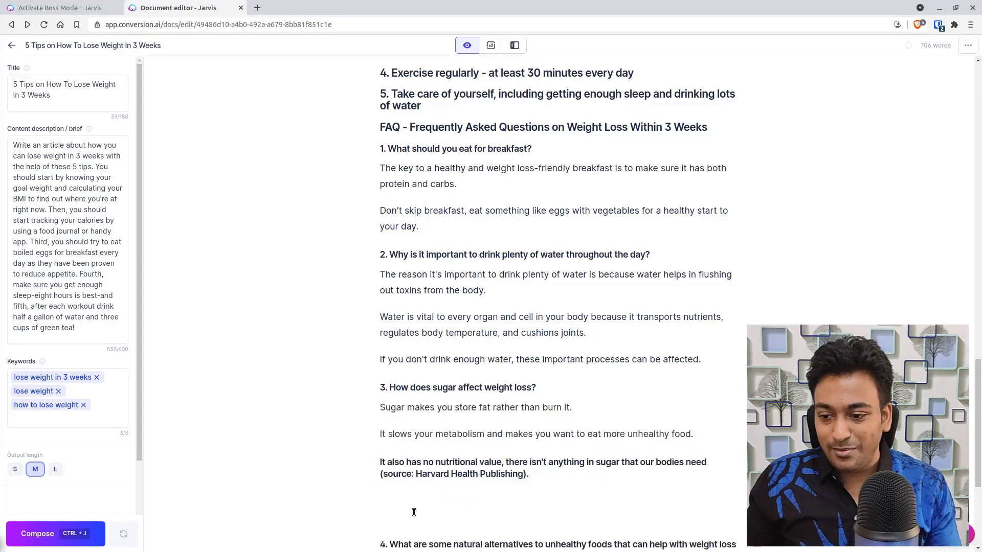
- Try removing the extra blank lines between the sugar answer and FAQ question 4
triple_click(460, 462)
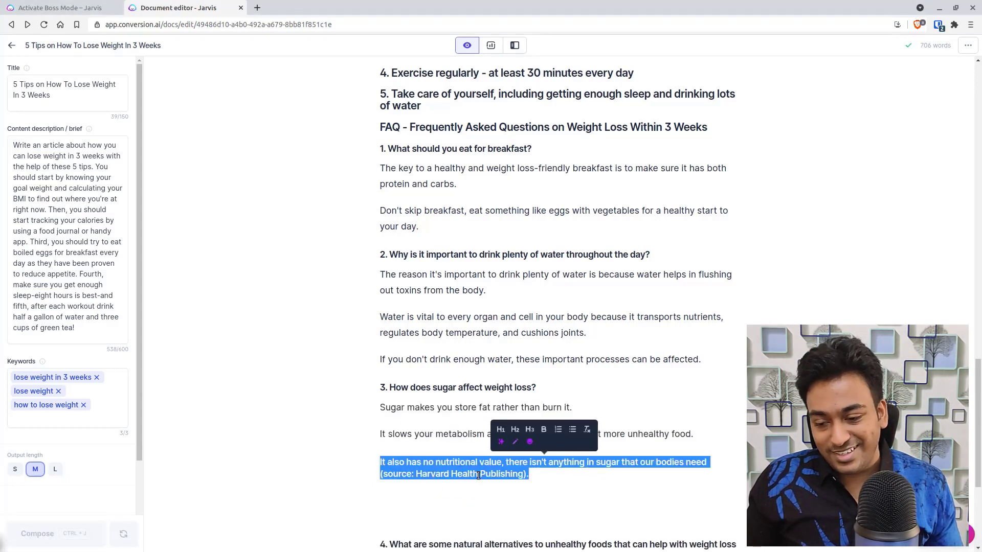
left_click(461, 508)
key("BackSpace")
key("BackSpace")
- Try deleting the bold last paragraph of the sugar answer, and undo both that deletion and the blank-line removal
left_click_drag(532, 474, 349, 466)
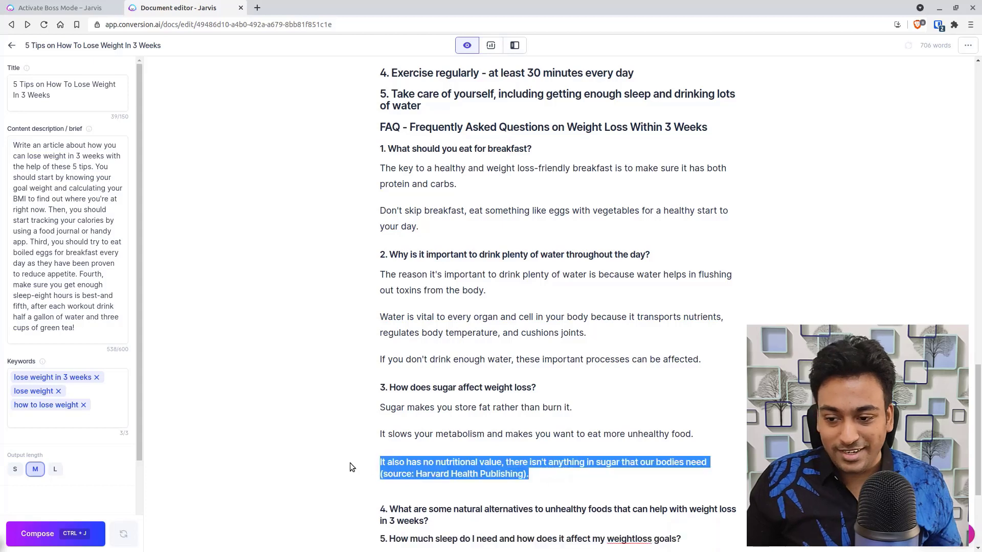
key("BackSpace")
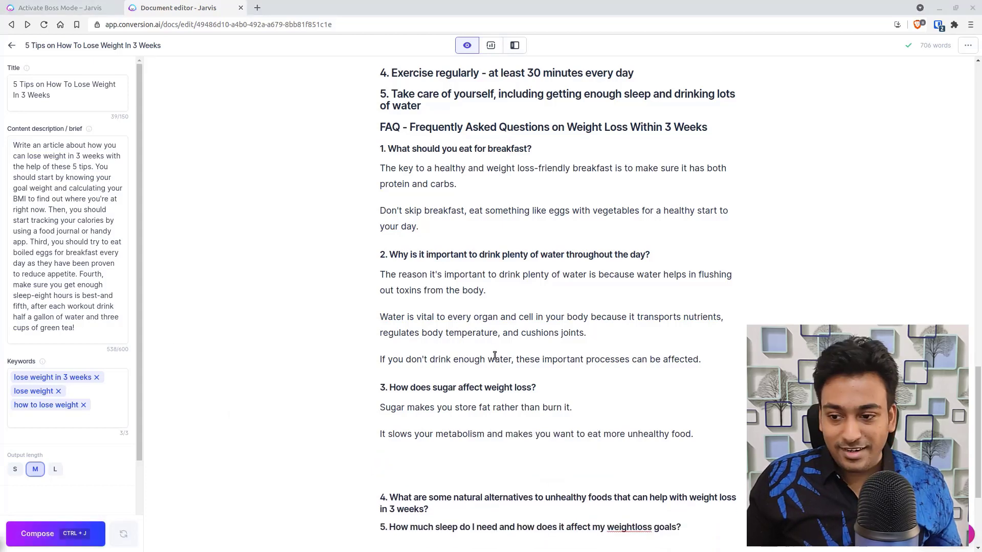
key("ctrl+z")
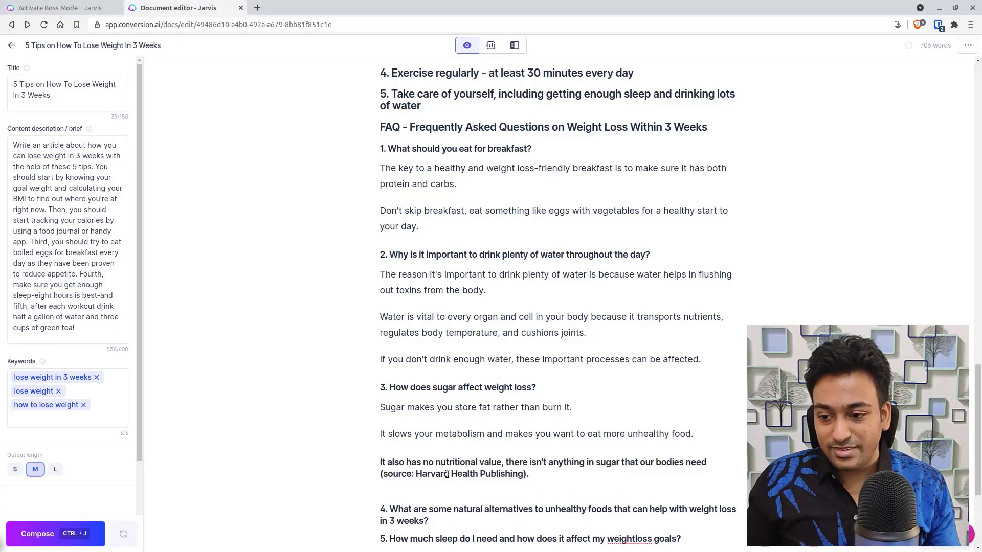
key("ctrl+z")
triple_click(475, 471)
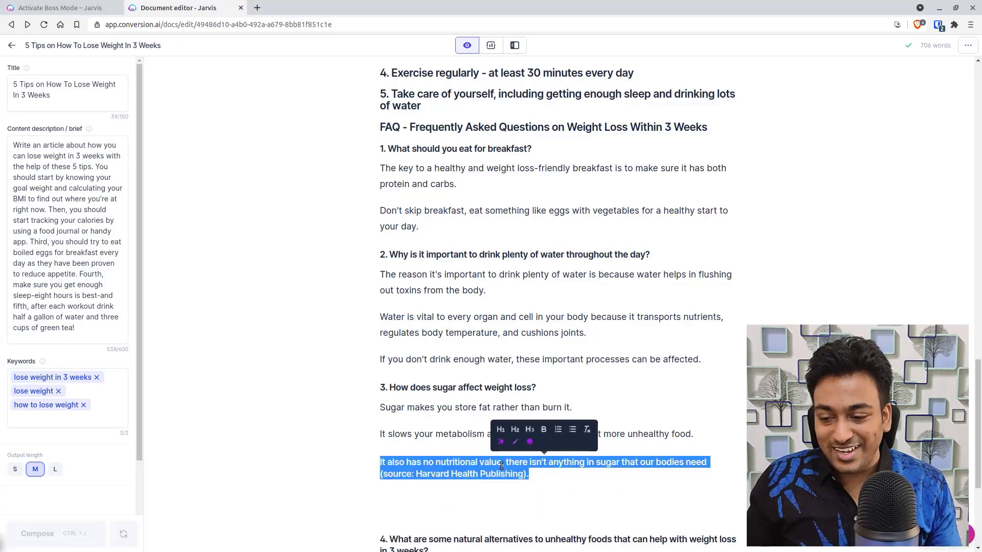
left_click(410, 413)
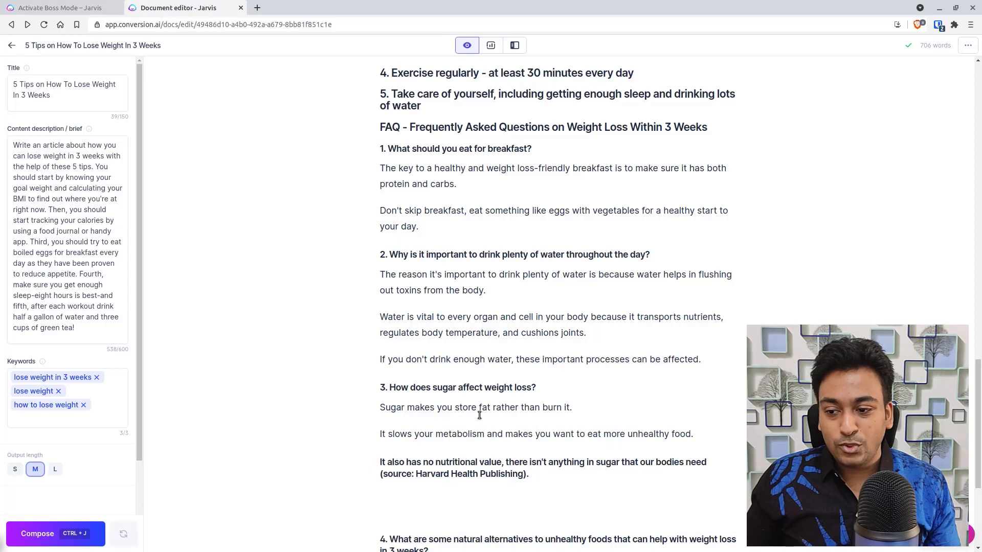
scroll(479, 415, "down", 2)
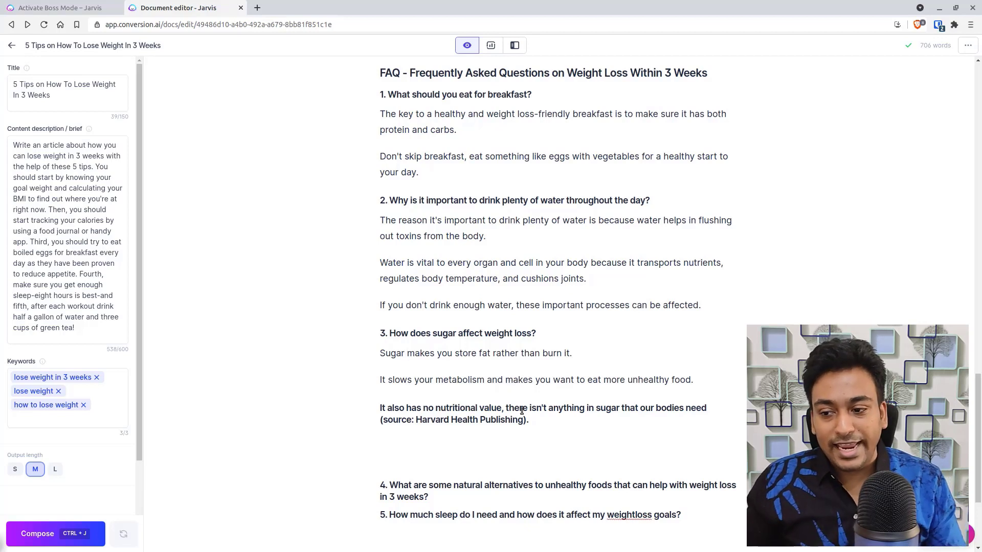
- Delete the three-paragraph sugar answer under FAQ question 3 together with the blank lines before question 4
left_click_drag(559, 421, 381, 353)
key("BackSpace")
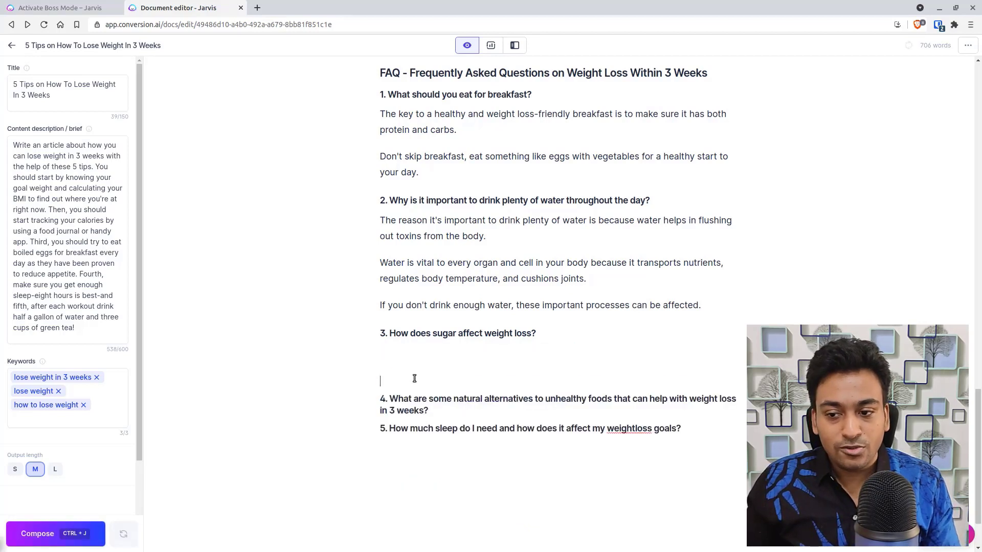
key("BackSpace")
key("BackSpace")
- Insert three blank lines between the last introduction paragraph and the "1. Eat a healthy breakfast" heading
scroll(431, 404, "up", 6)
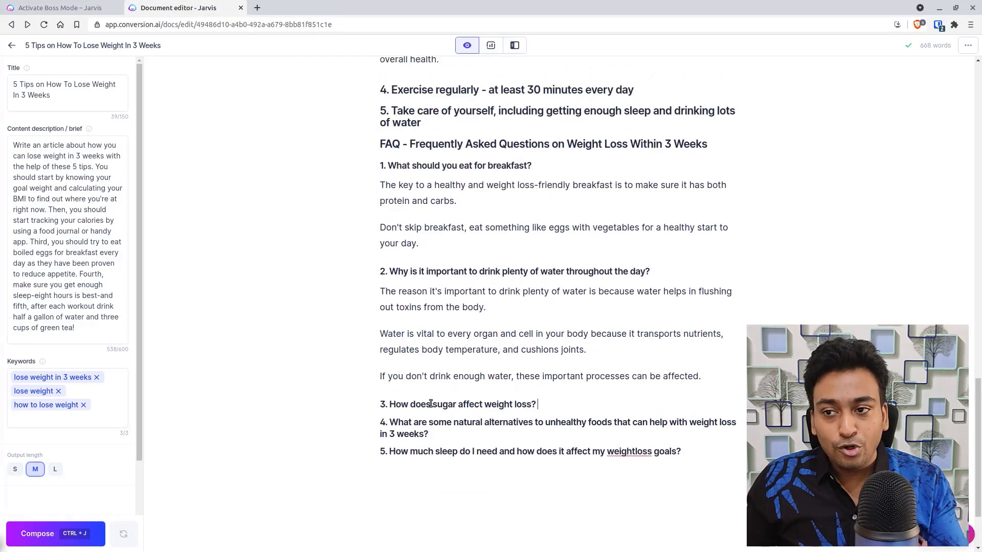
scroll(428, 408, "up", 3)
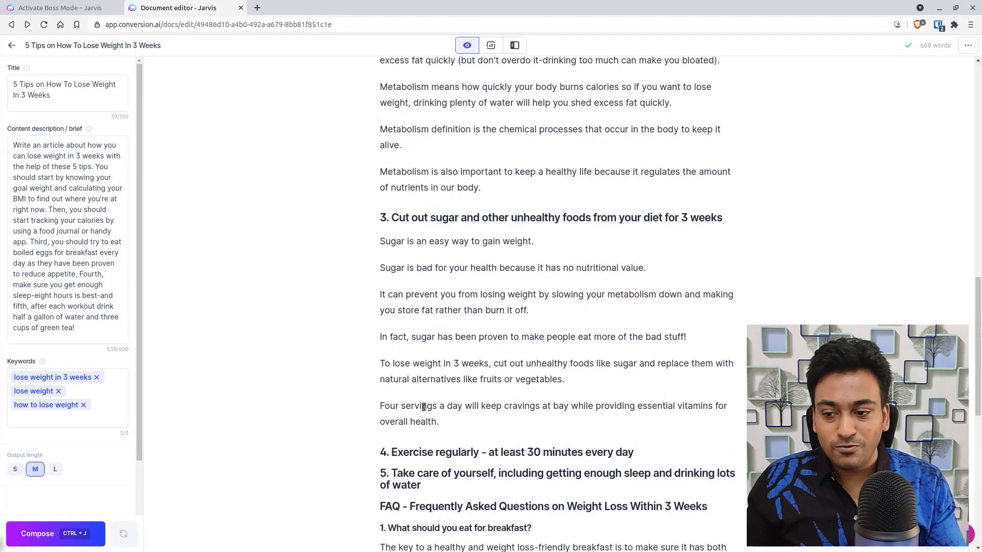
scroll(435, 421, "up", 12)
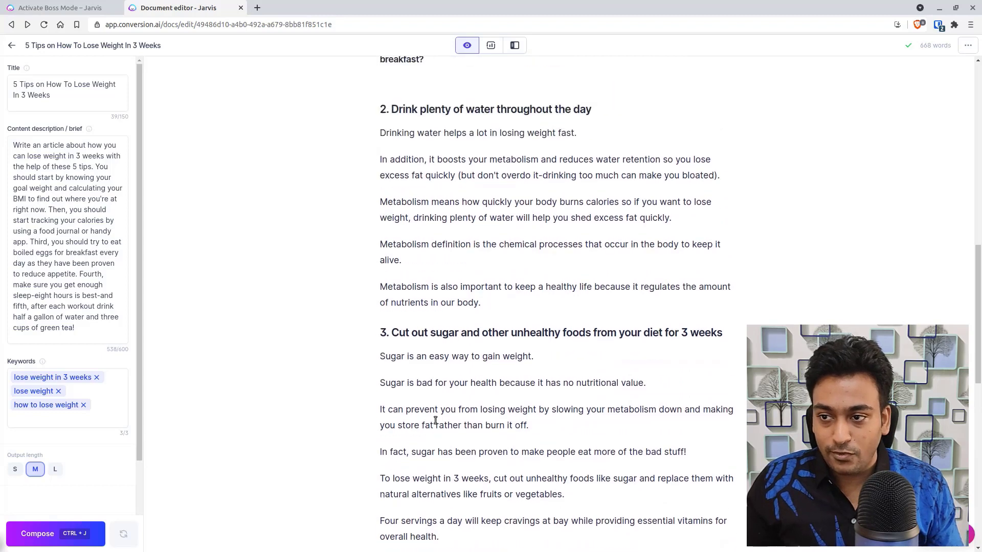
scroll(416, 426, "up", 2)
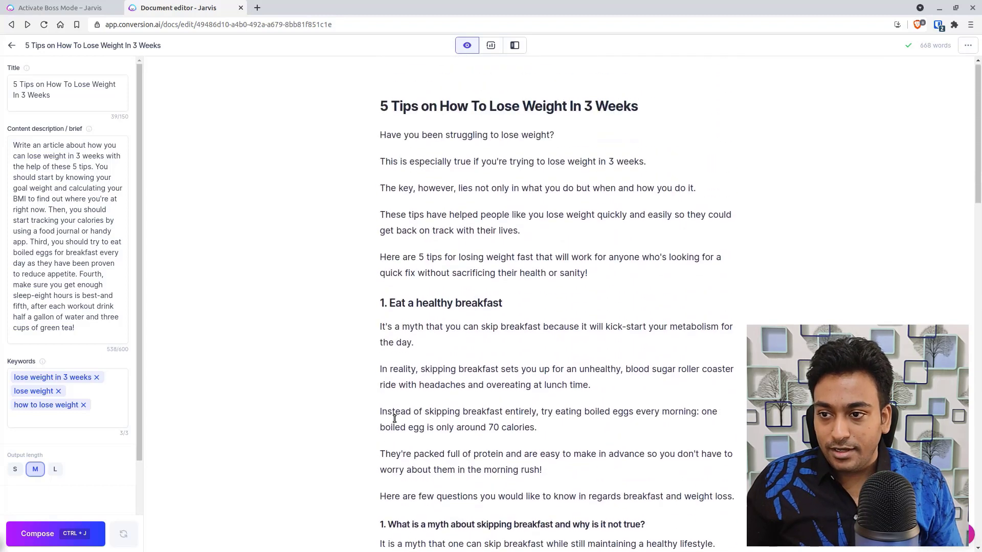
left_click(602, 275)
key("Return")
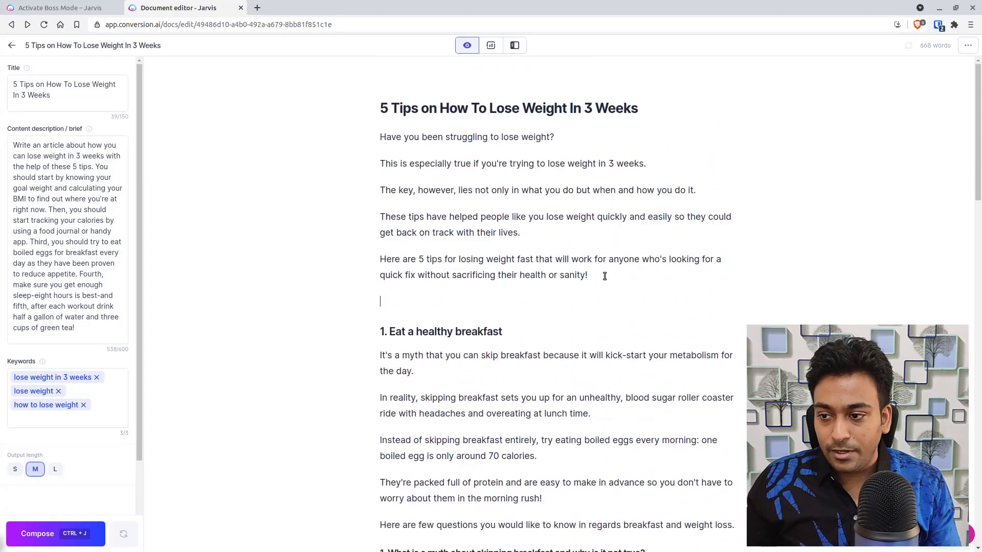
key("BackSpace")
key("Return")
key("Return")
key("Return")
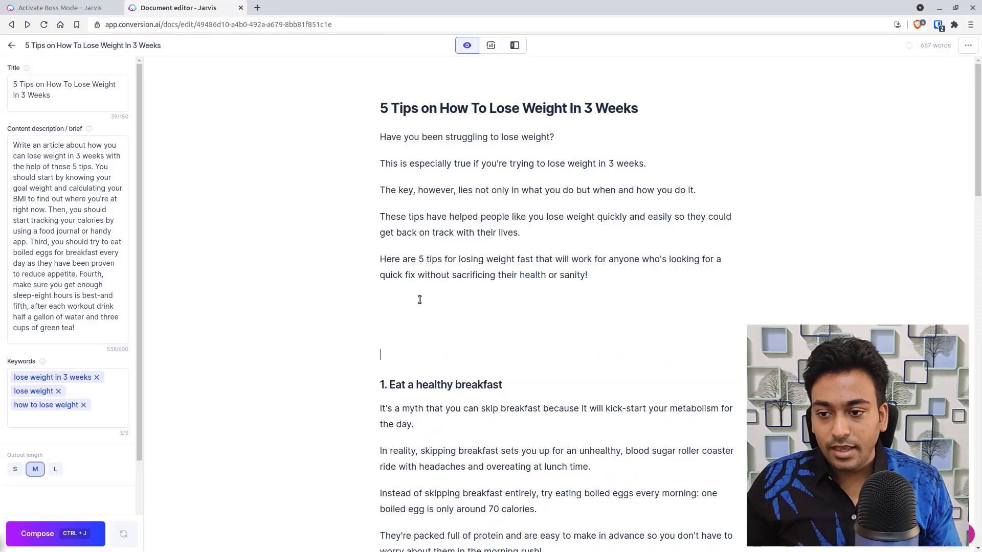
- Write the instruction "Explain why you can lose weight weight within 3 weeks" on the first blank line below the introduction
left_click(432, 304)
type("Expl")
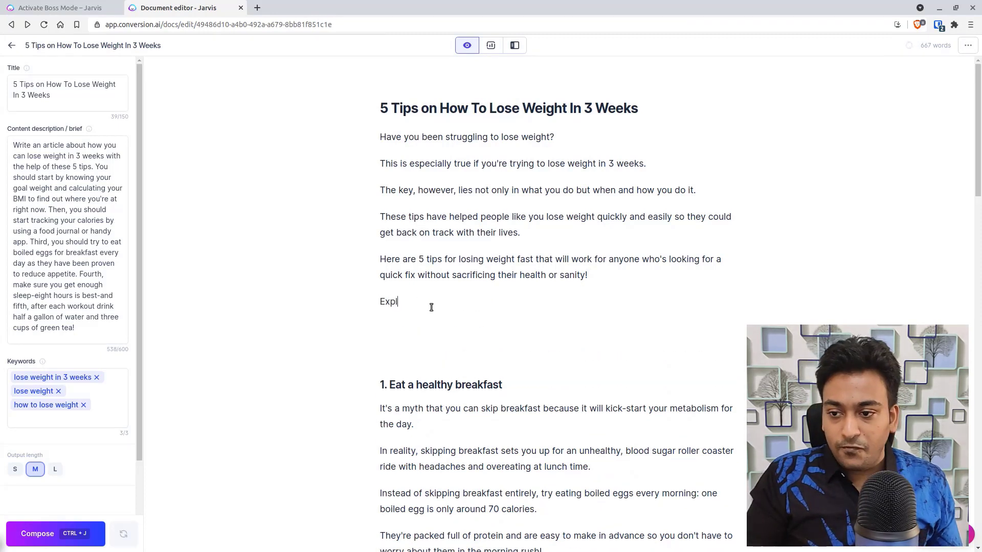
type("ain why yo")
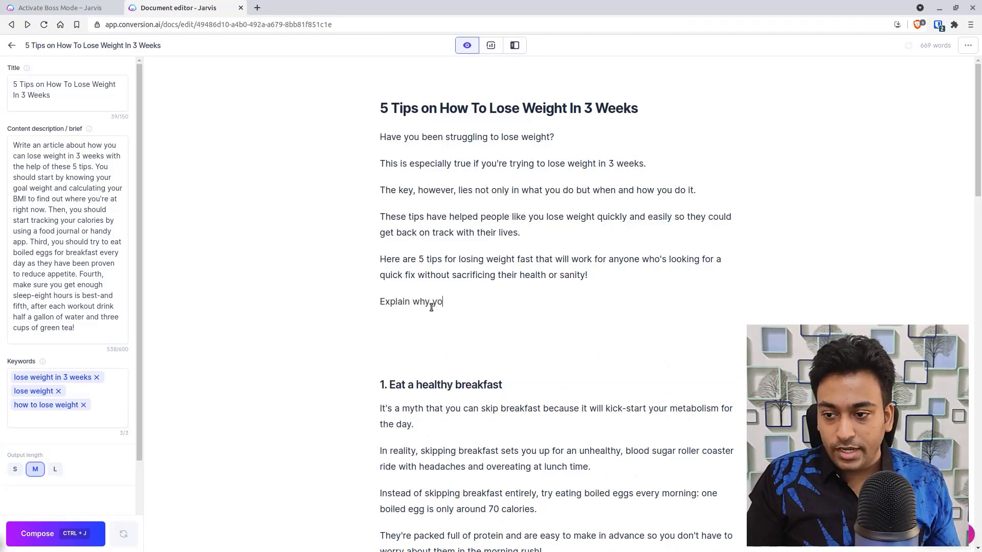
type("u can lose")
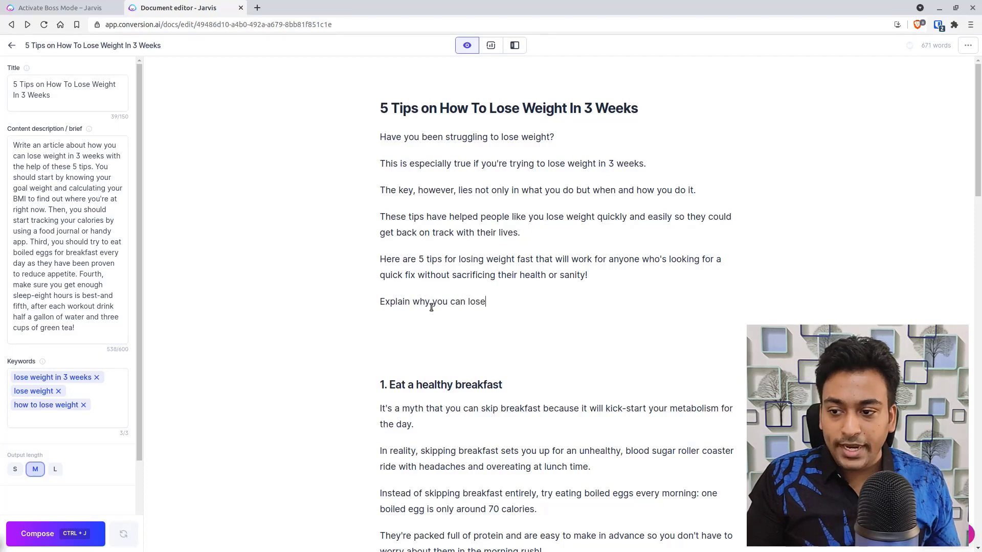
type(" weight w")
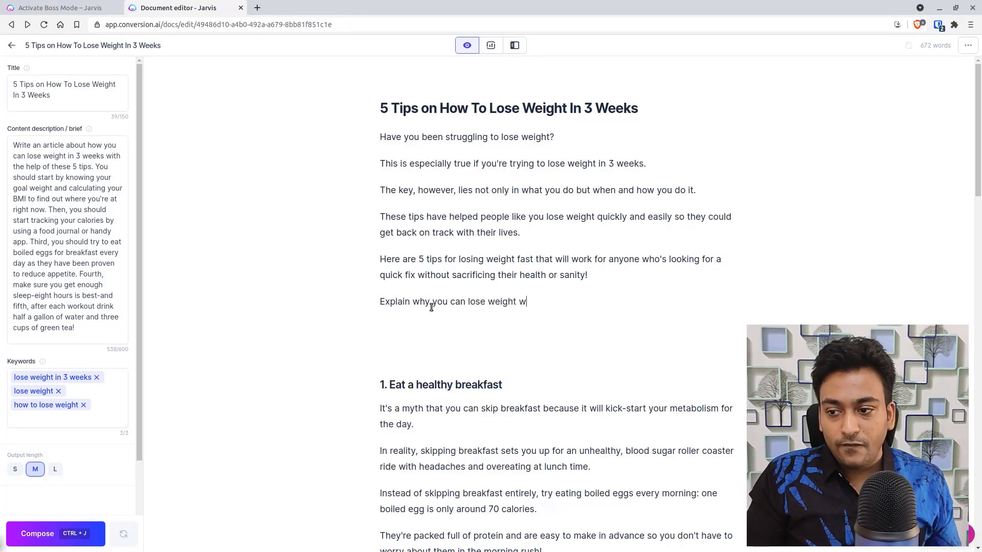
type("eight withi")
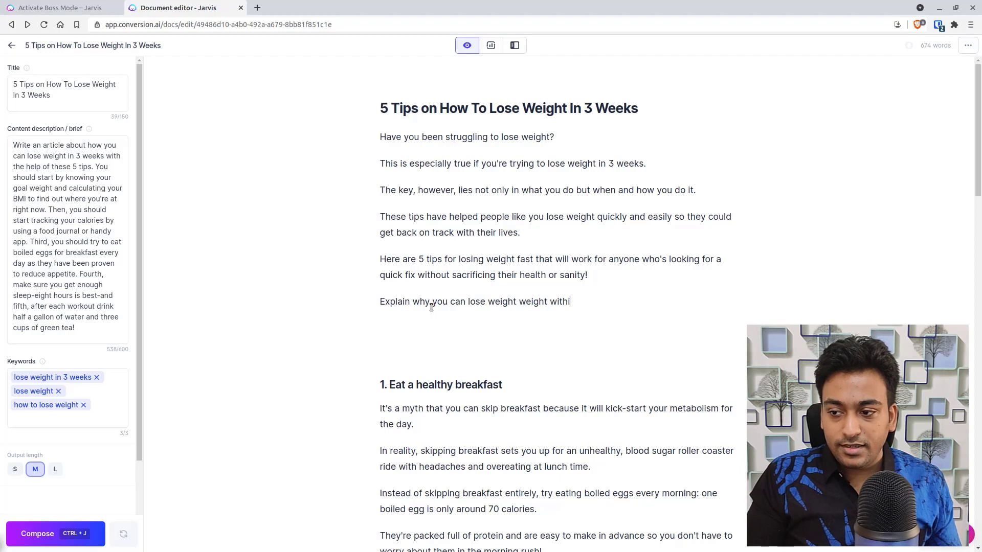
type("n 3 weeks")
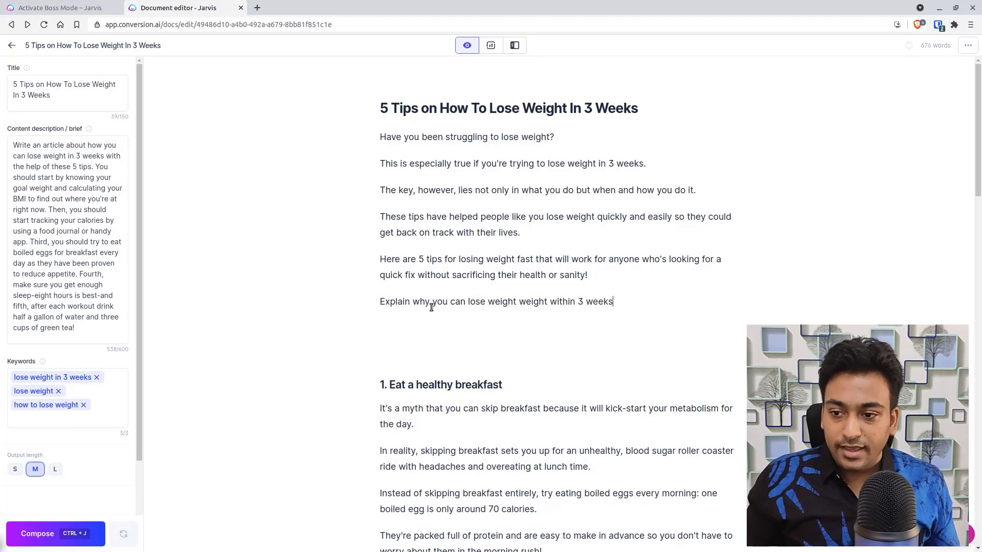
- Have the AI replace the selected weight-loss instruction below the introduction with generated text
triple_click(431, 307)
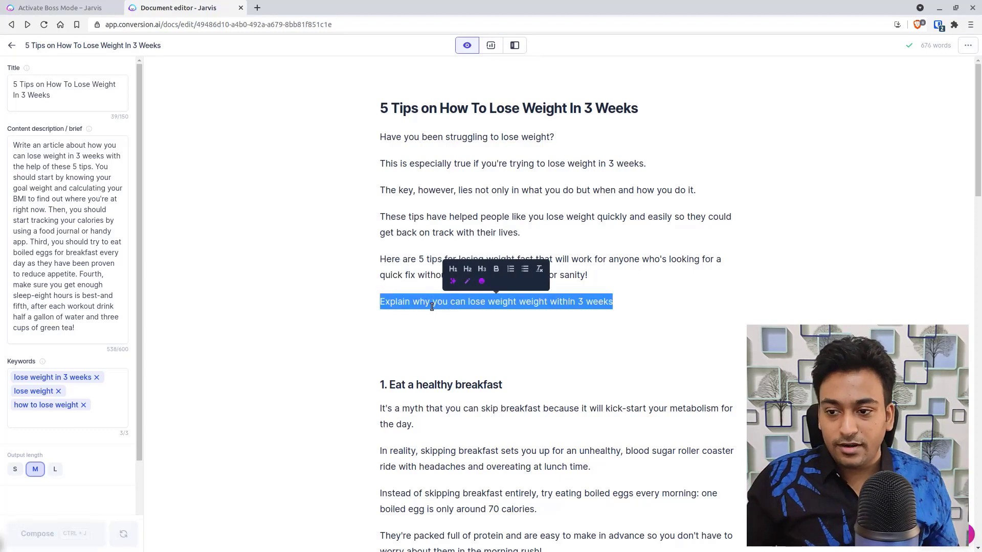
key("ctrl+j")
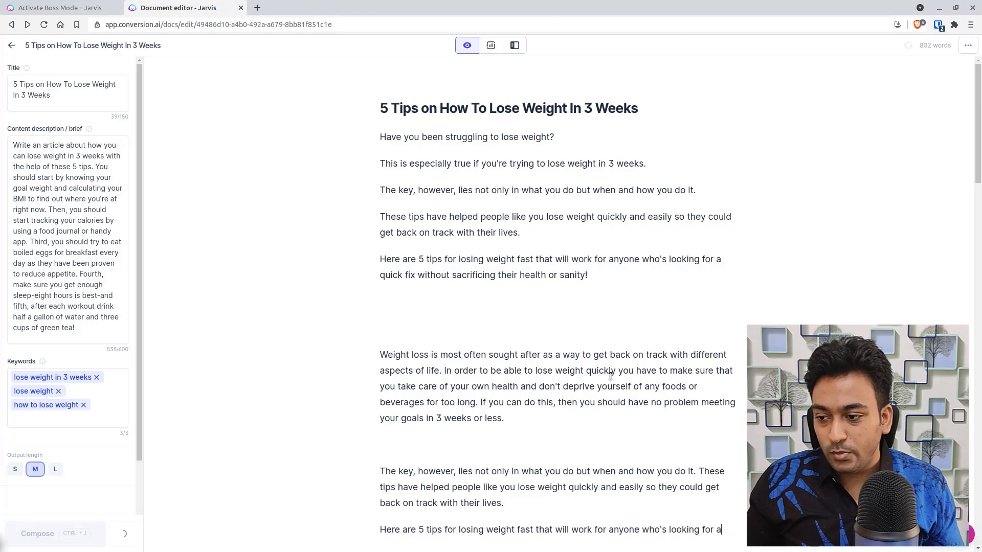
scroll(455, 389, "down", 2)
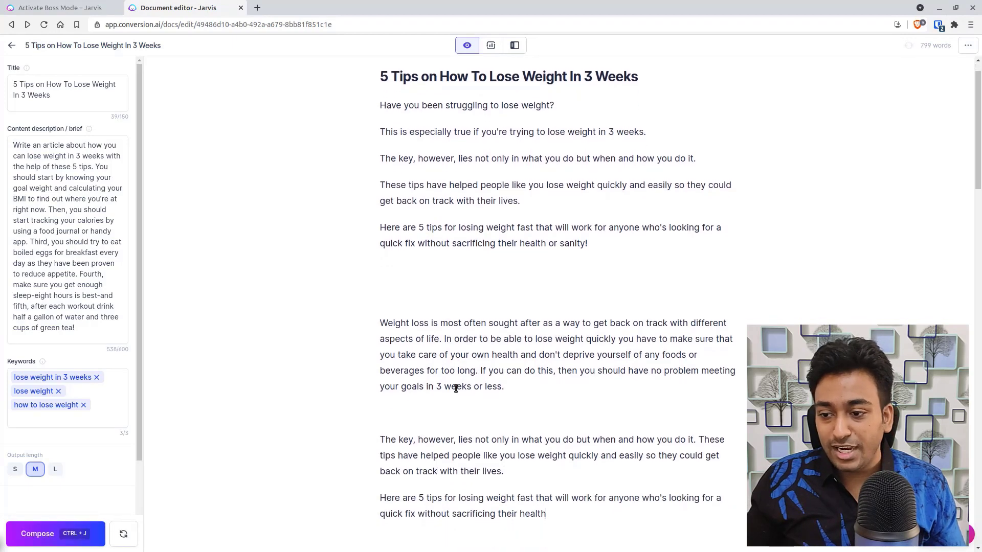
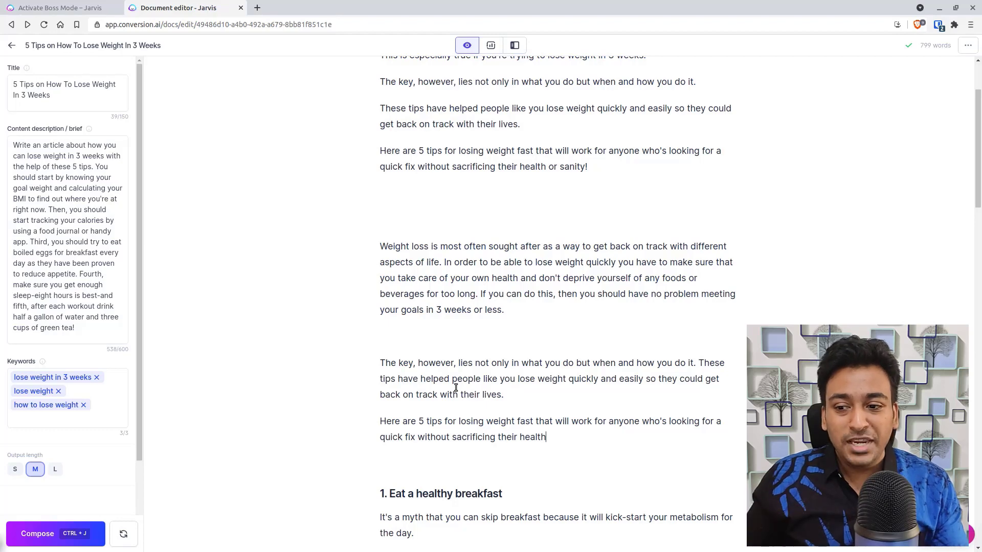
- Delete the AI-generated paragraphs and the extra blank lines between the introduction and the healthy breakfast heading
left_click_drag(546, 437, 339, 220)
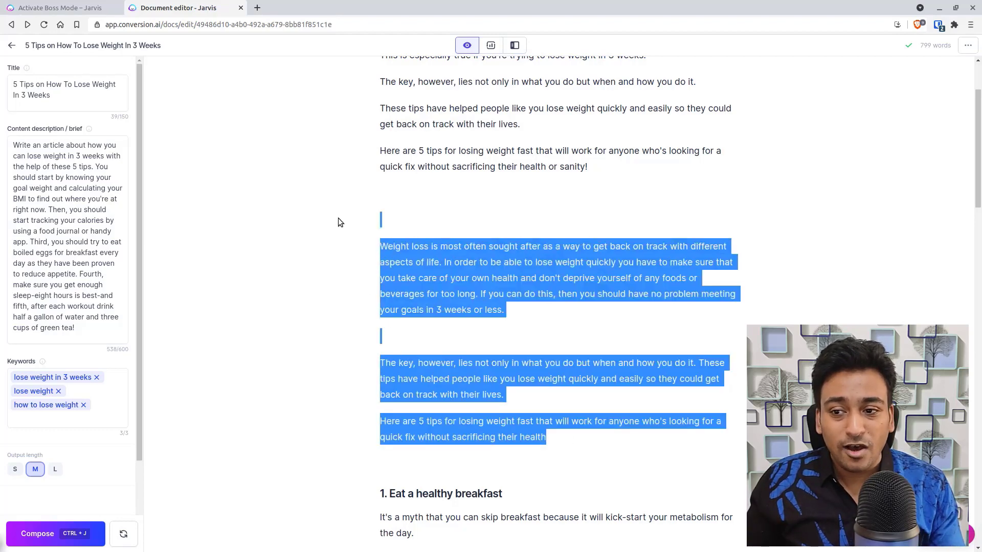
key("BackSpace")
key("BackSpace")
key("BackSpace")
key("BackSpace")
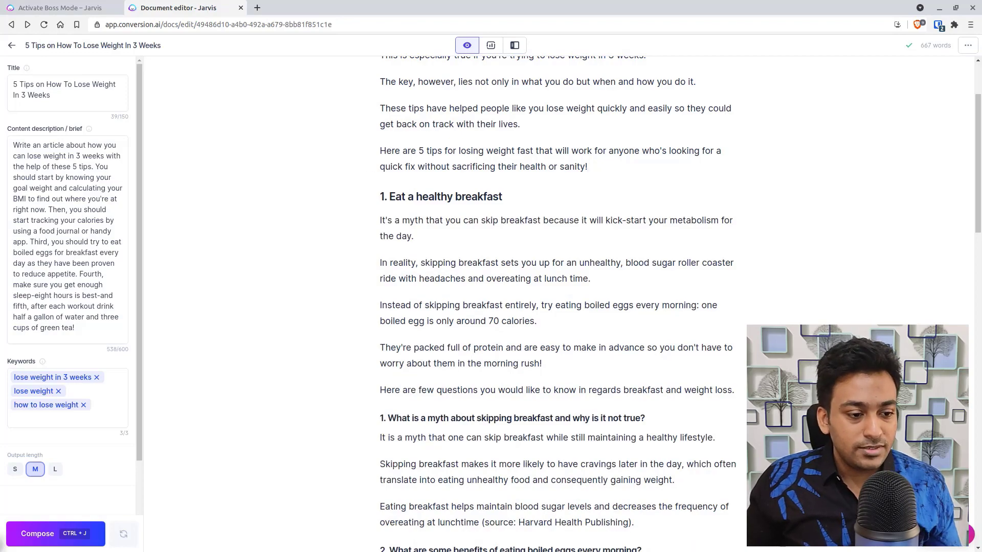
- Look through the whole article, from the introduction to the last FAQ question and back
scroll(472, 292, "down", 15)
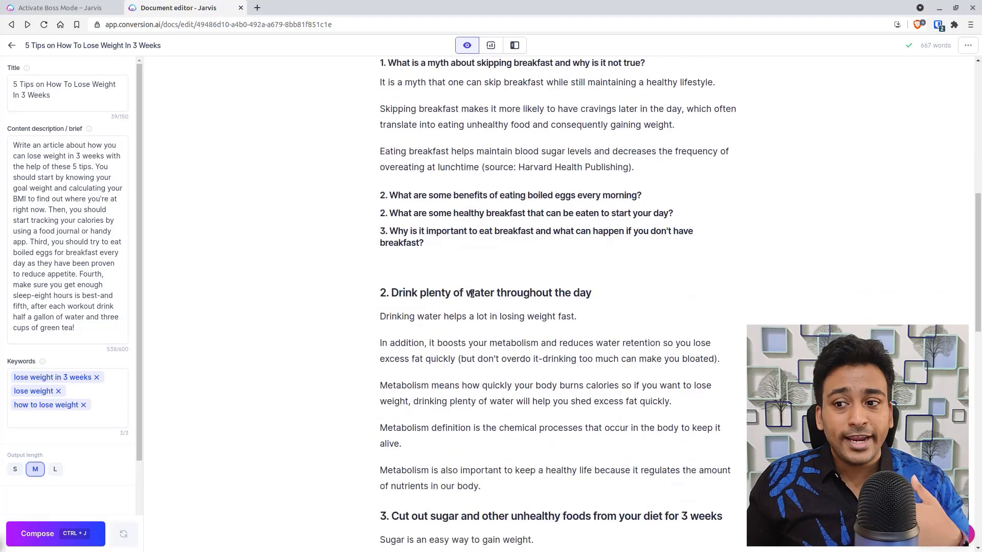
scroll(471, 295, "down", 5)
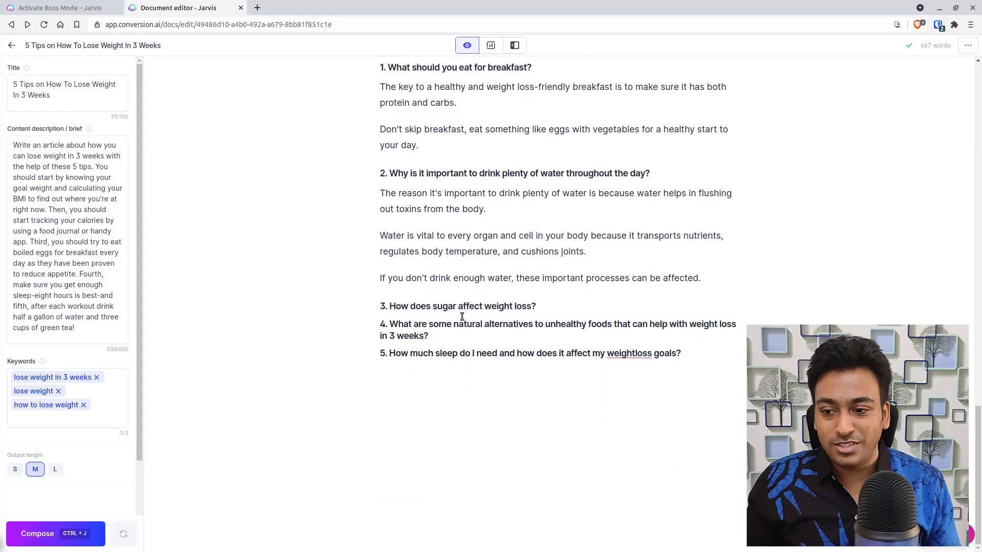
scroll(537, 389, "up", 3)
scroll(511, 379, "up", 9)
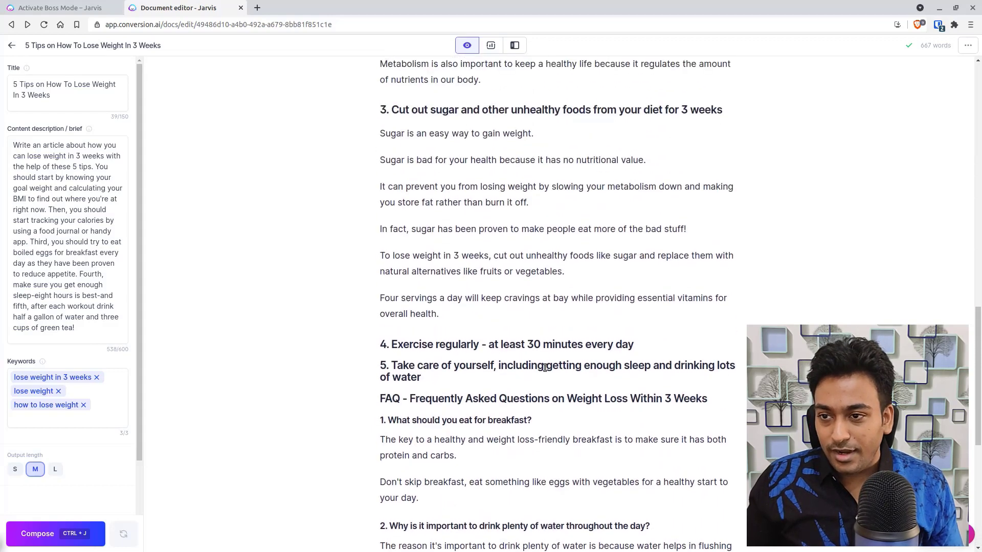
scroll(409, 345, "up", 10)
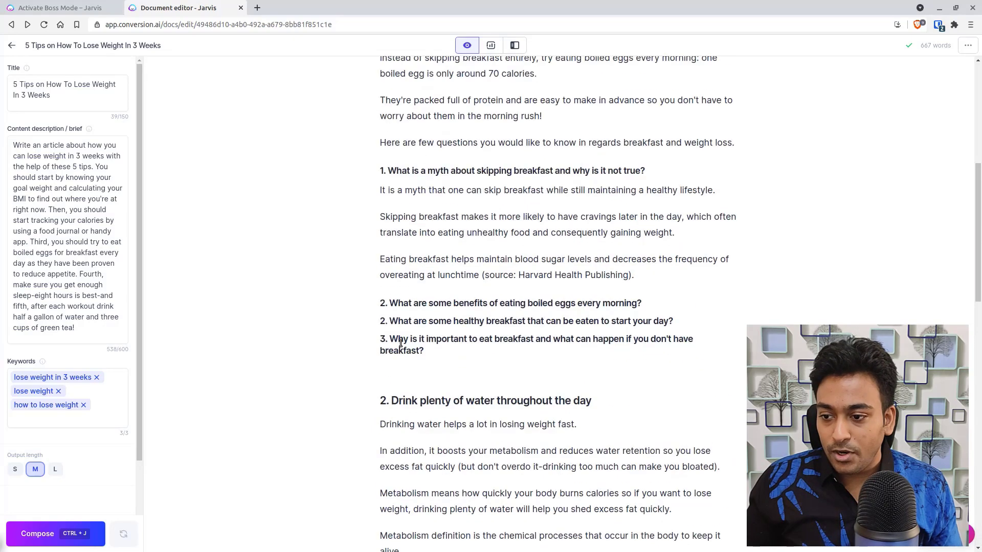
scroll(401, 342, "up", 3)
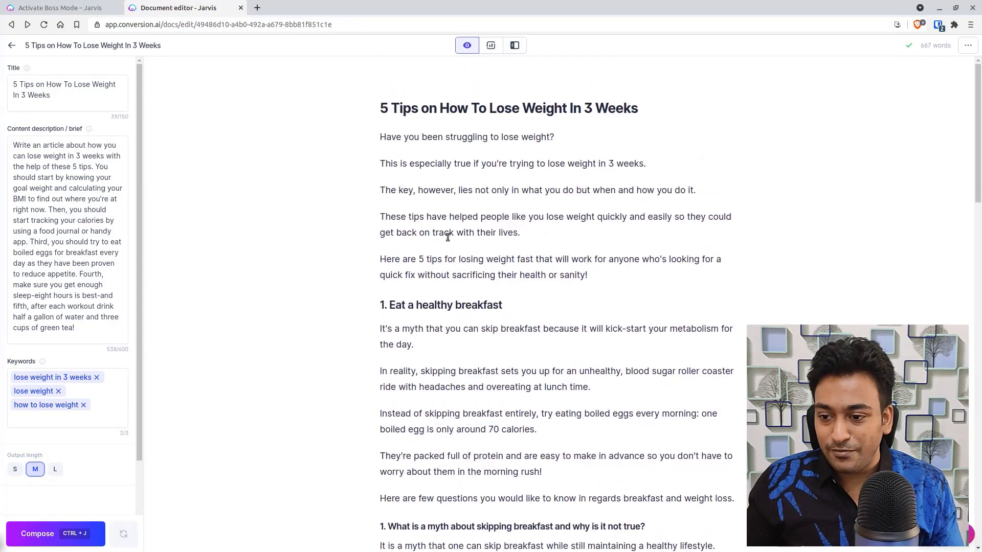
- Insert five blank lines between the tip 5 heading and the FAQ heading
scroll(448, 237, "down", 10)
scroll(449, 278, "down", 8)
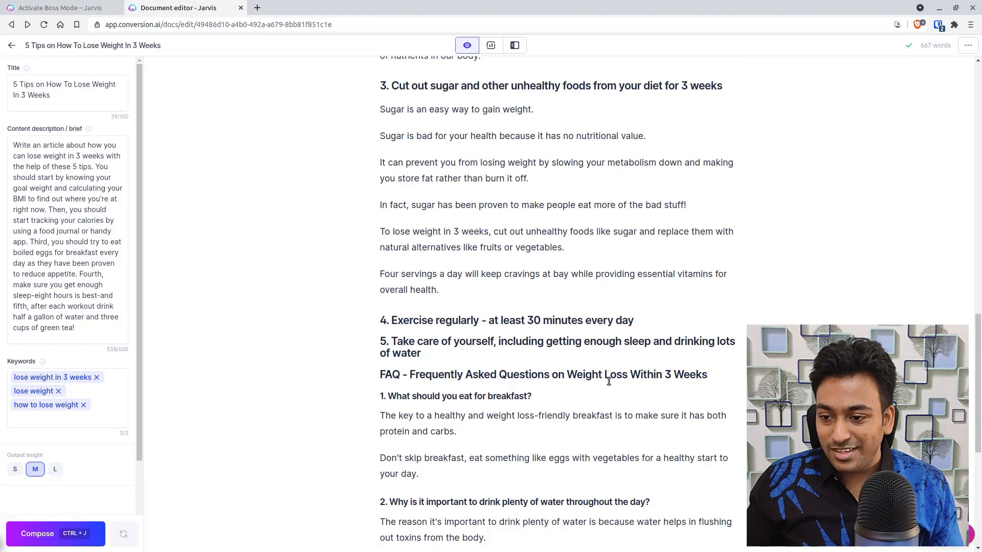
left_click(722, 369)
left_click(698, 358)
key("Return")
key("Return")
key("Return")
key("Return")
key("Return")
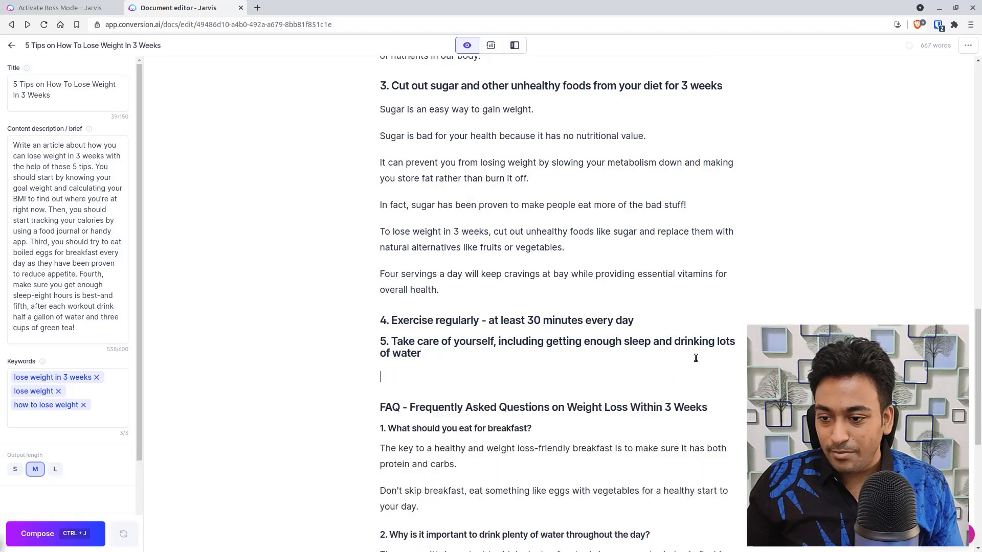
- Write the instruction "Wite 5 Pros on Fast Wegith Loss" on the second blank line below the tip 5 heading
left_click(424, 398)
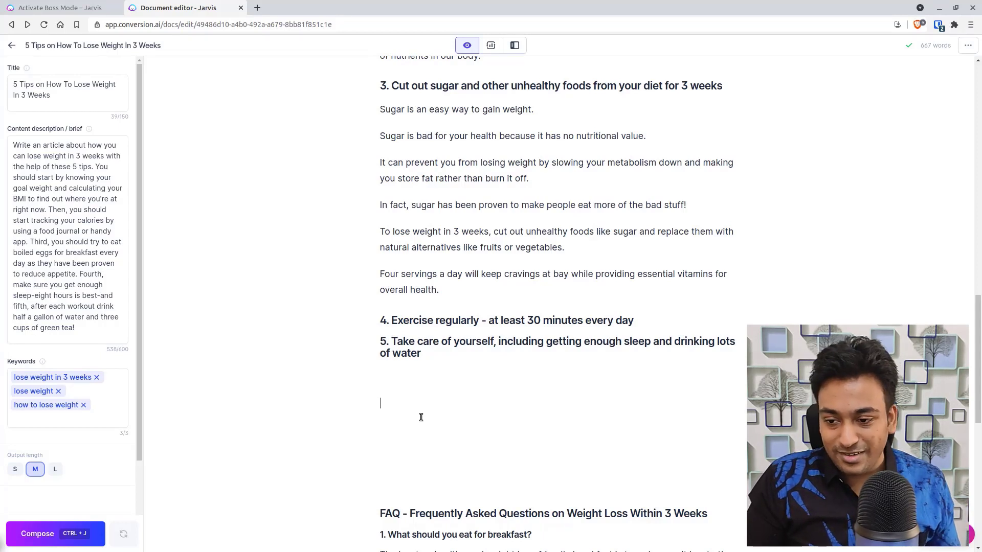
type("Wri")
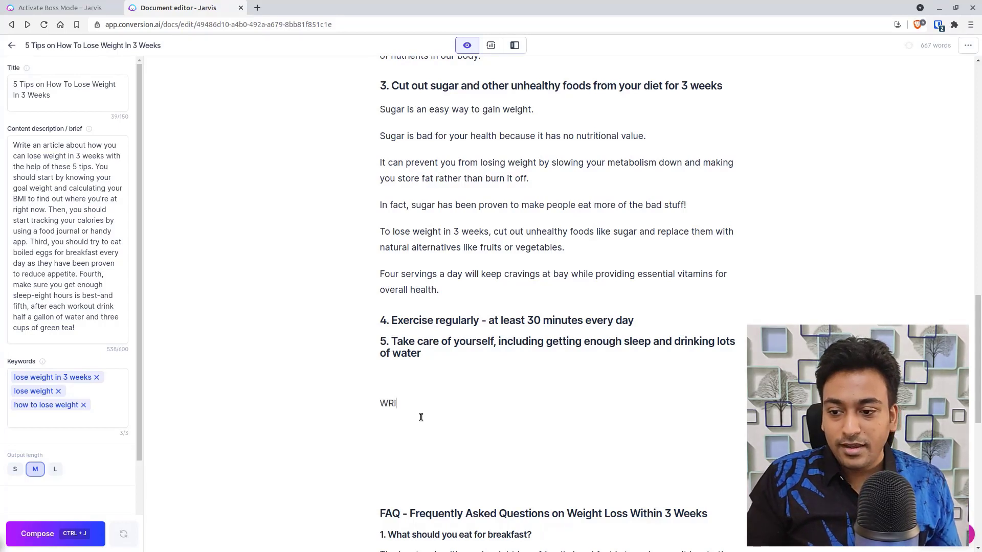
key("BackSpace")
key("BackSpace")
type("ite ")
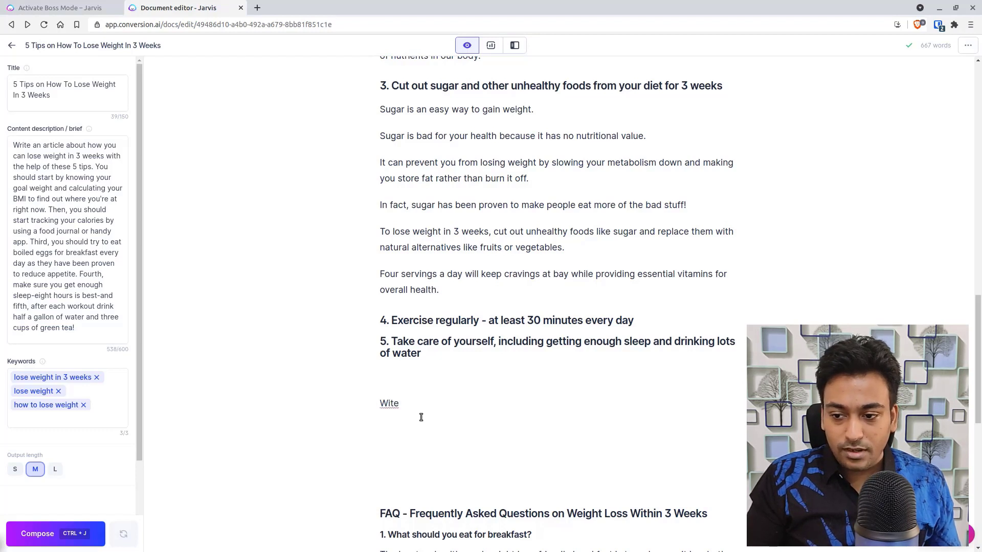
type("5 P")
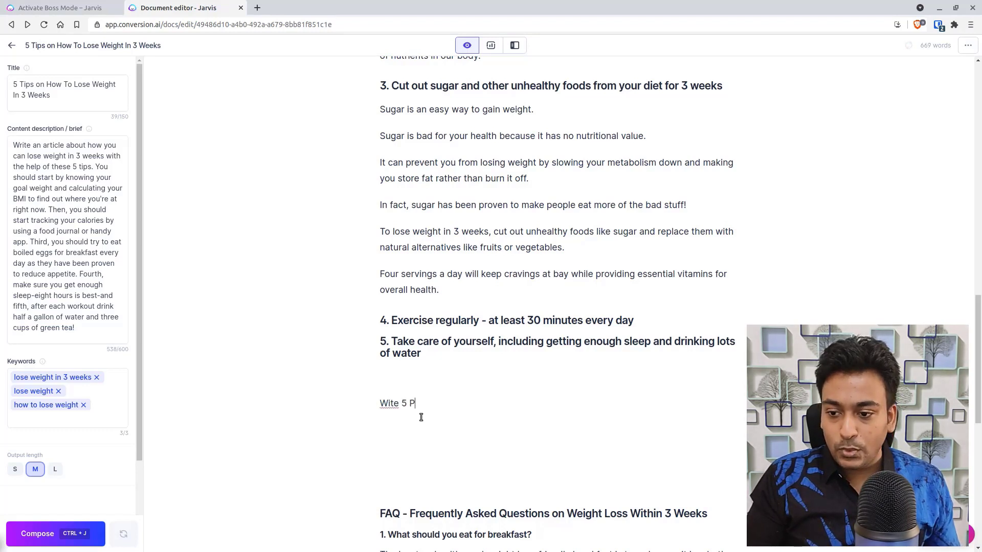
type("ros on ")
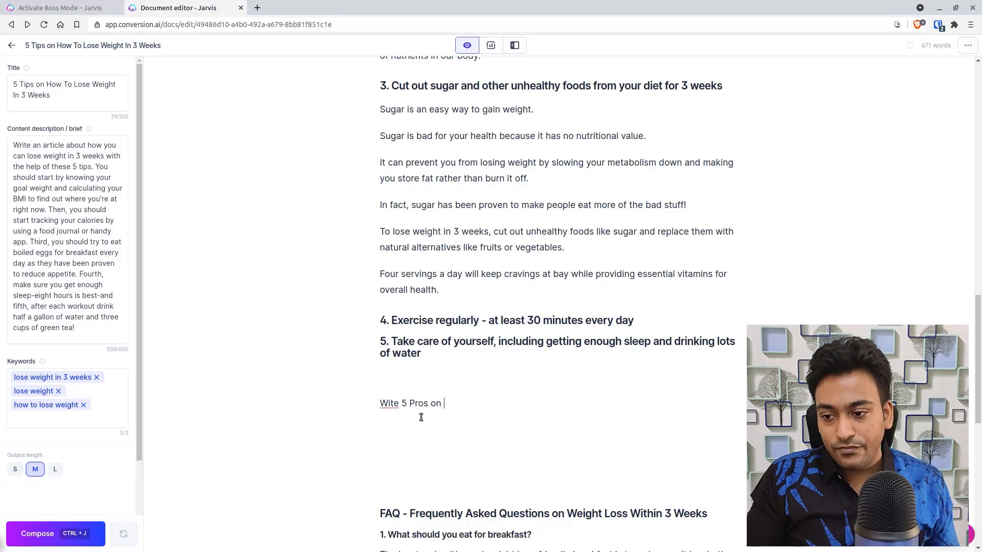
type("Fast W")
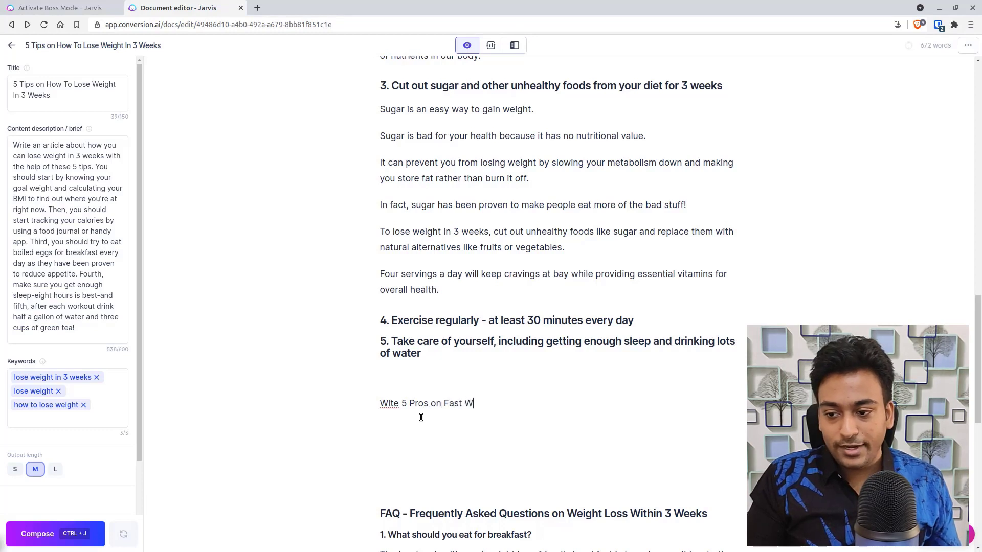
type("egith Loss")
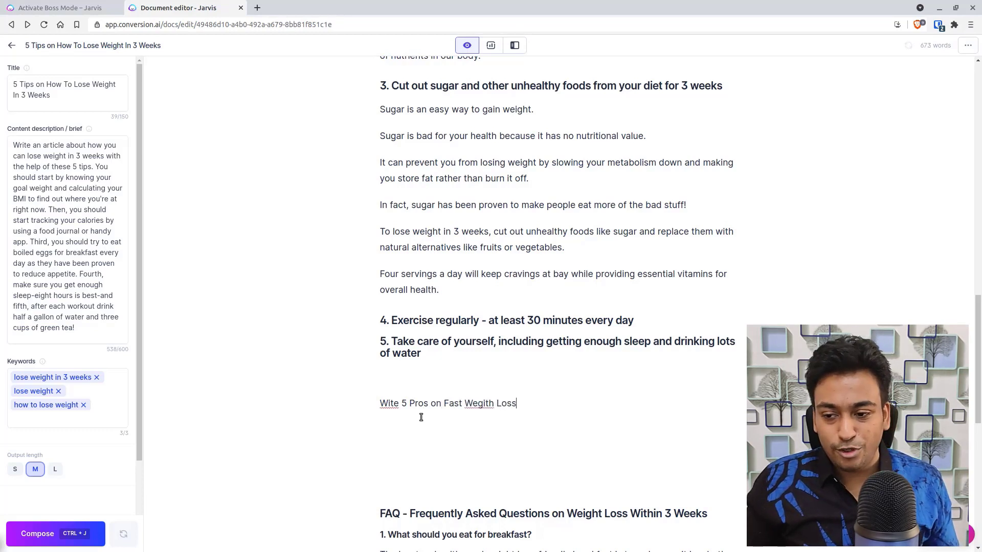
- Copy the words "How To Lose Weight In 3 Weeks" from the document's title field
left_click(70, 95)
key("ctrl+a")
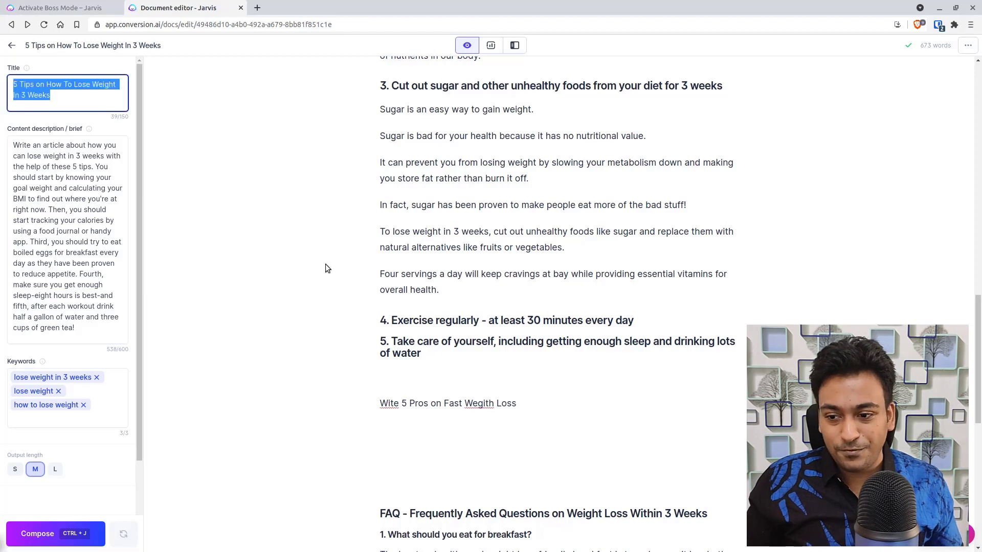
left_click_drag(47, 84, 62, 93)
key("ctrl+c")
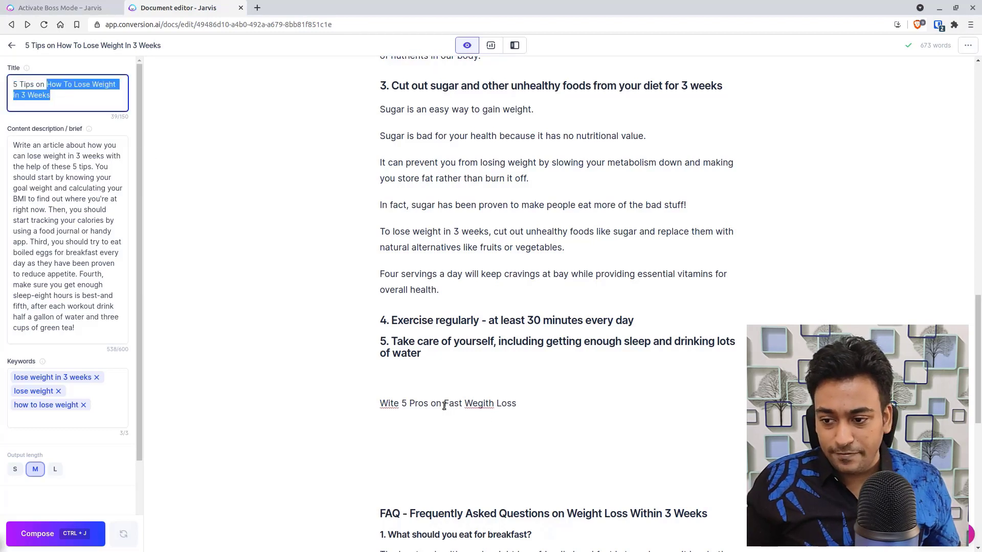
- Replace "Fast Wegith Loss" in the instruction line with the copied title words and correct "Wite" to "Write"
left_click_drag(444, 403, 530, 405)
key("ctrl+v")
right_click(387, 404)
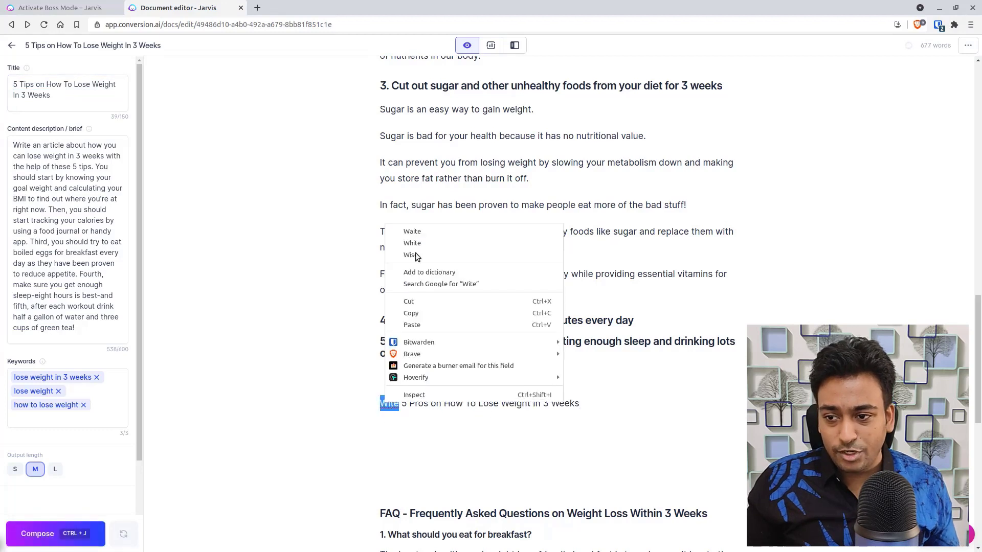
left_click(388, 412)
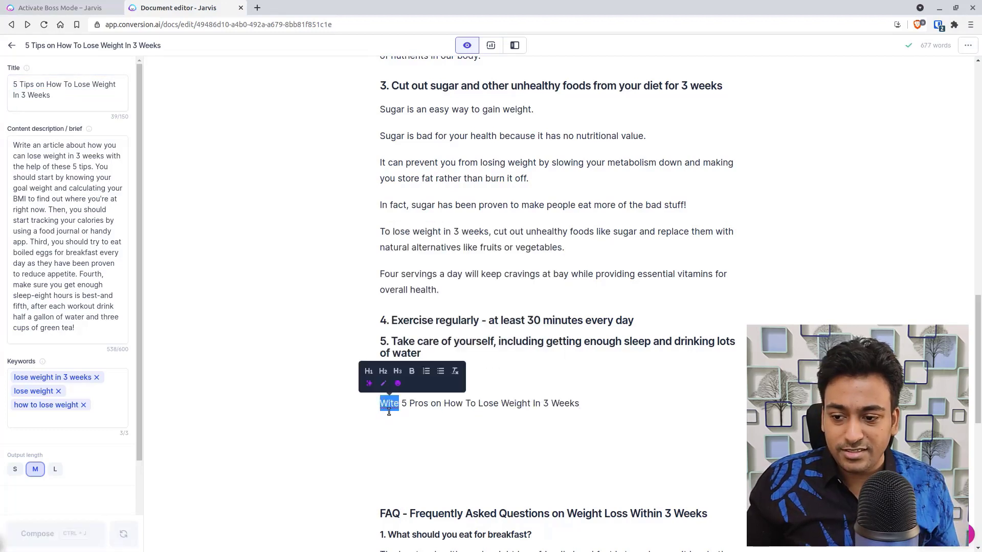
type("Write")
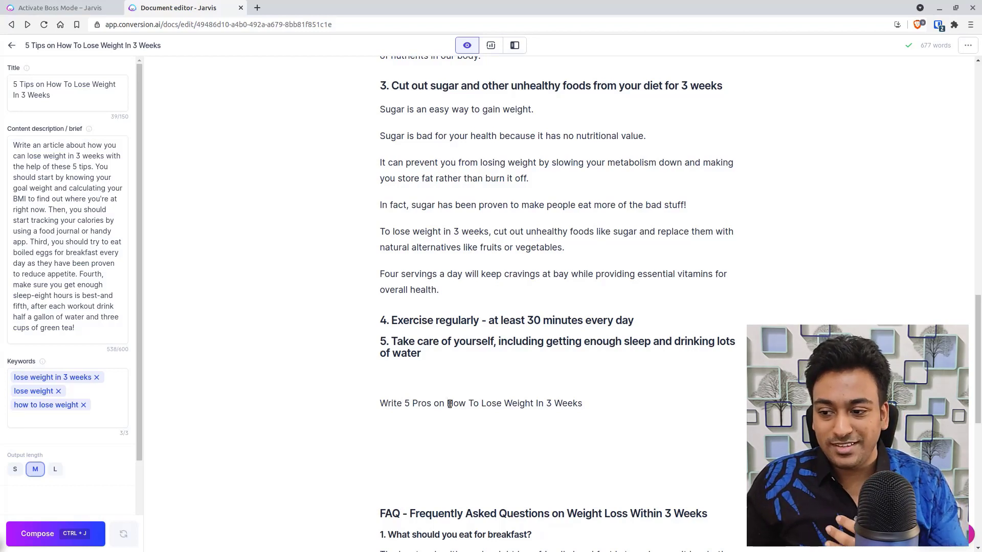
- Replace "How To" in the instruction line with "Why You Should", giving "Write 5 Pros on Why You Should Lose Weight In 3 Weeks"
left_click_drag(450, 404, 602, 404)
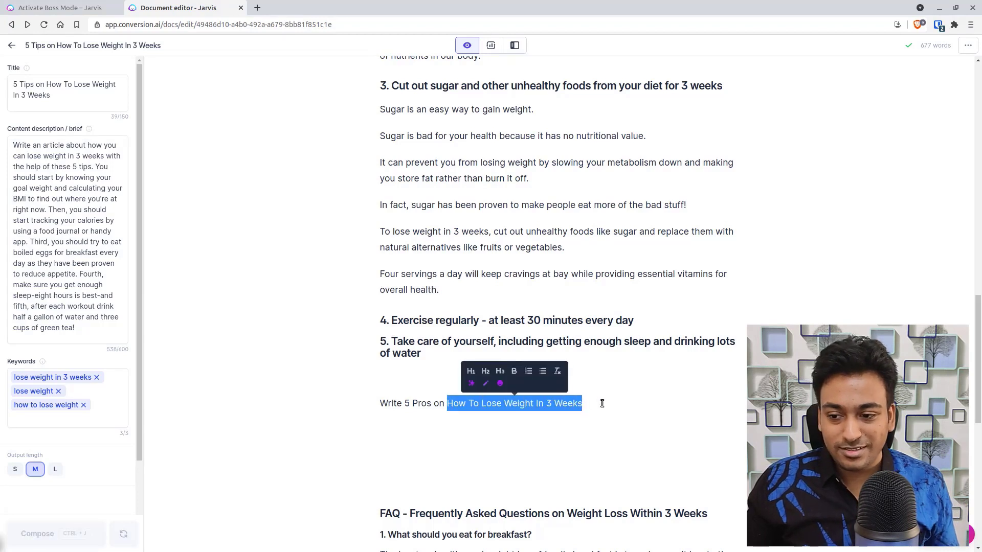
left_click(595, 403)
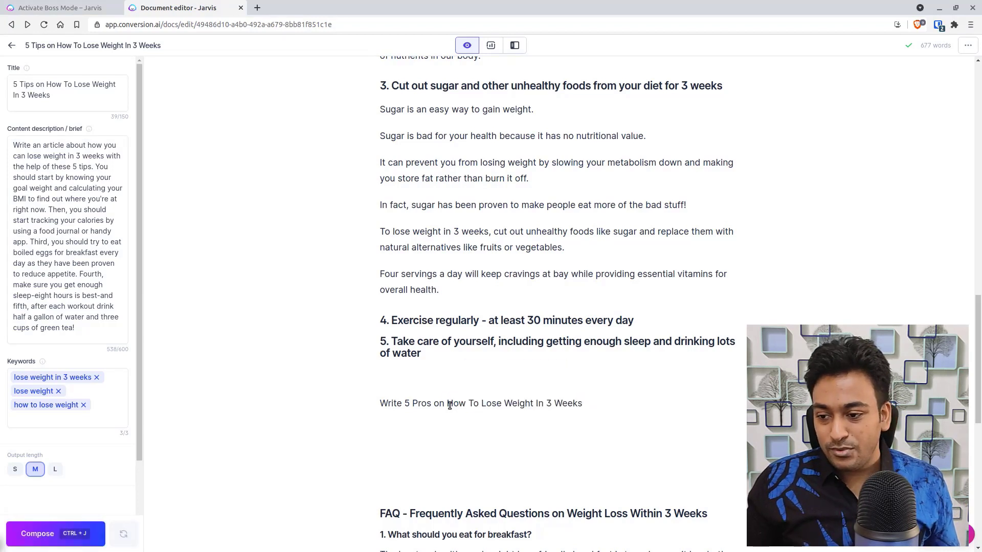
left_click_drag(448, 405, 477, 403)
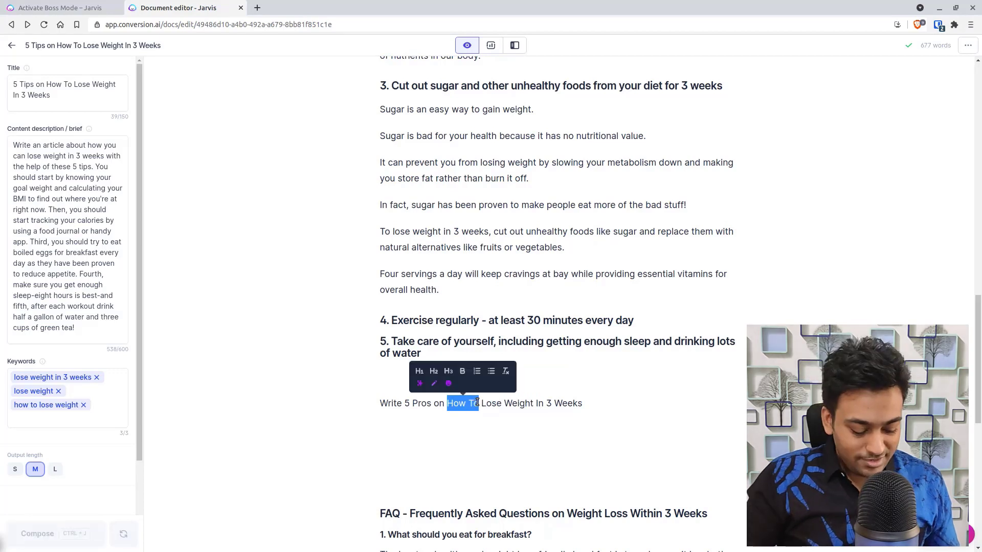
type("Why You ")
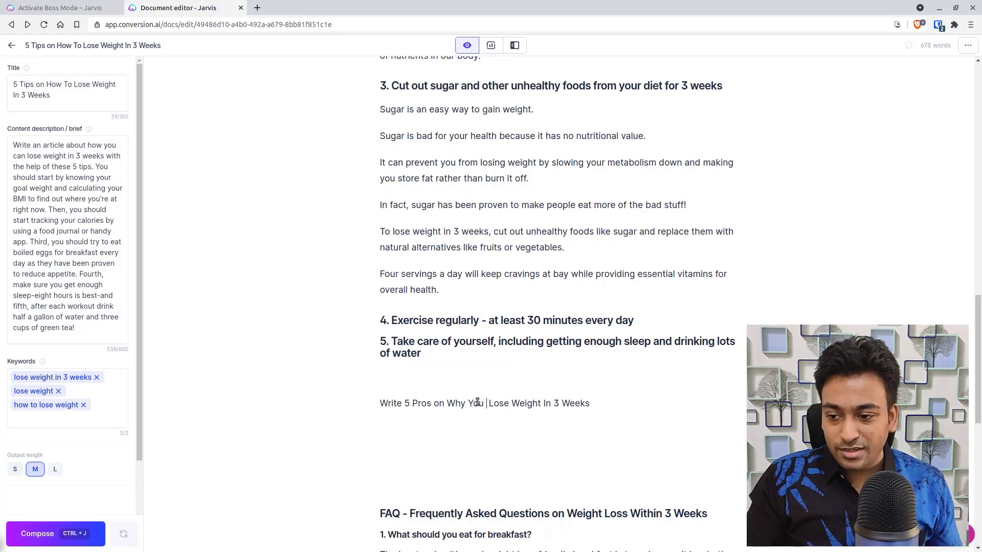
type("Should")
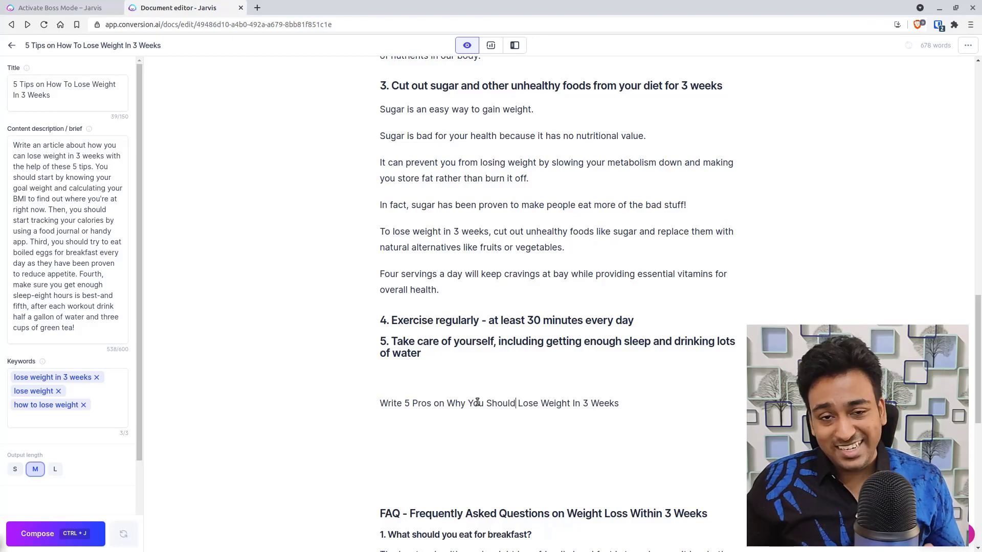
- Run the 5 pros instruction as an AI command that replaces it with content, and set the output length to L
triple_click(476, 402)
key("ctrl+j")
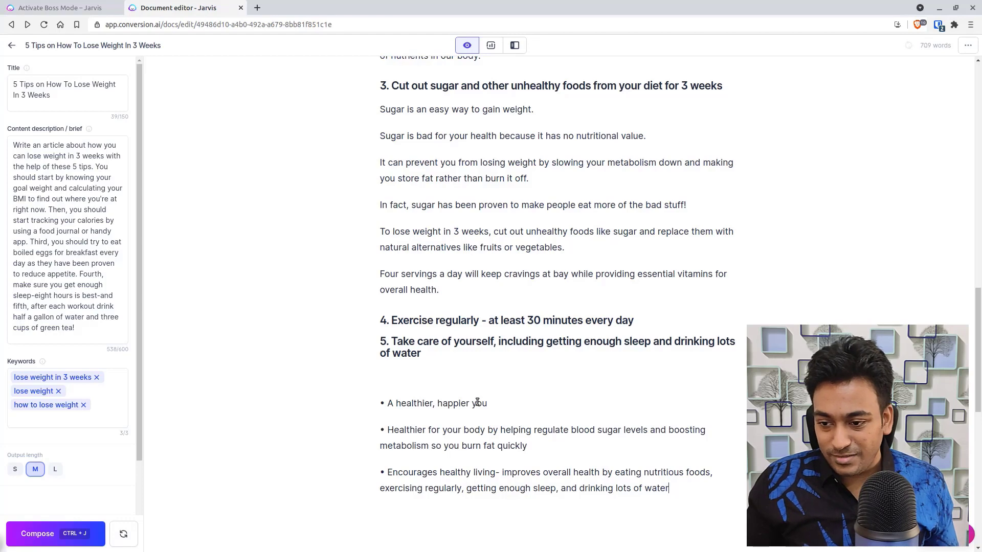
scroll(477, 403, "down", 1)
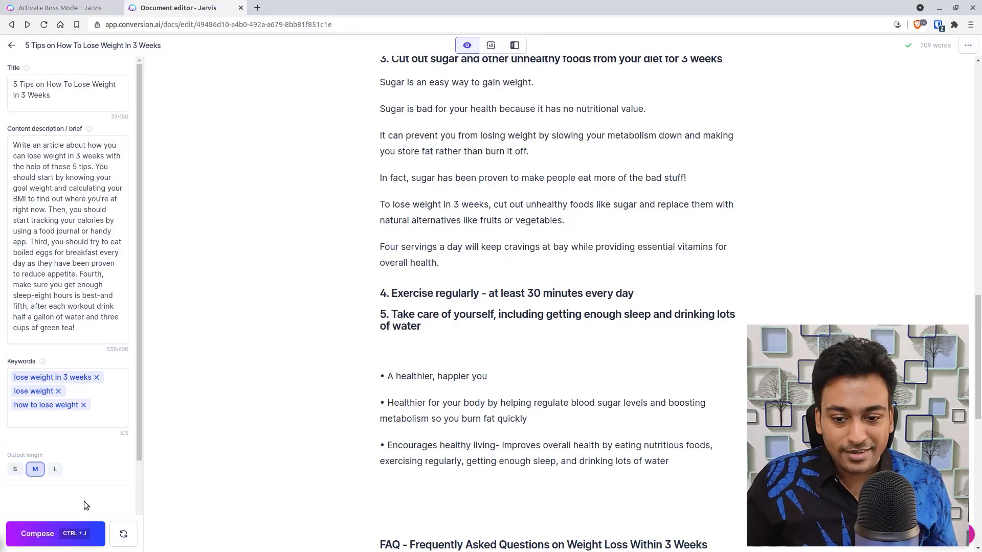
left_click(55, 468)
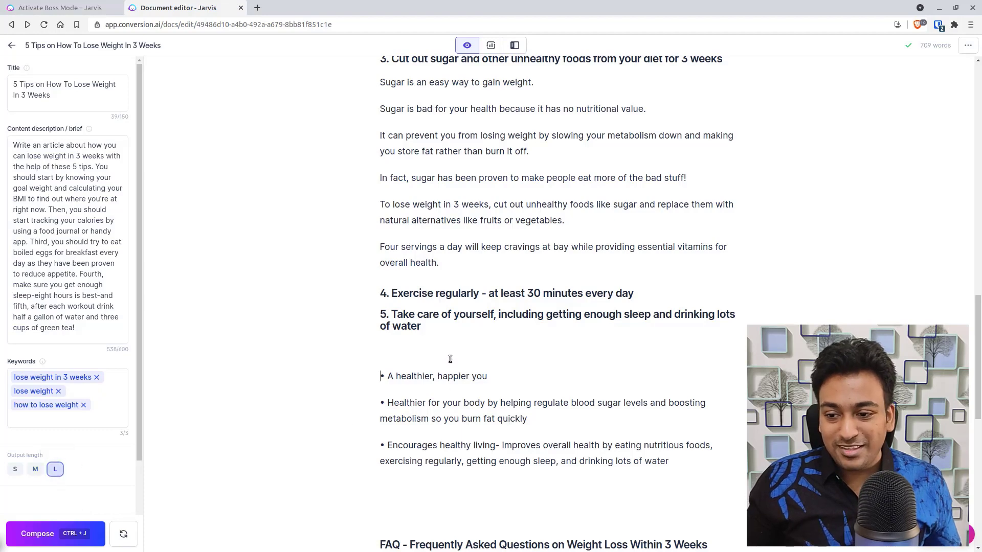
- Insert two more blank lines between the bulleted pros and the FAQ heading
key("ctrl+Home")
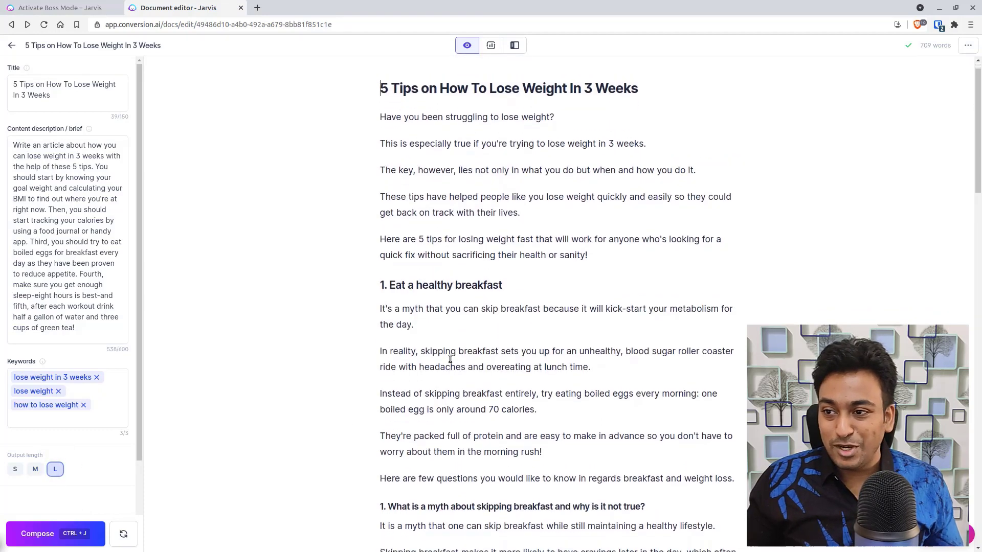
scroll(504, 235, "down", 6)
scroll(508, 233, "down", 2)
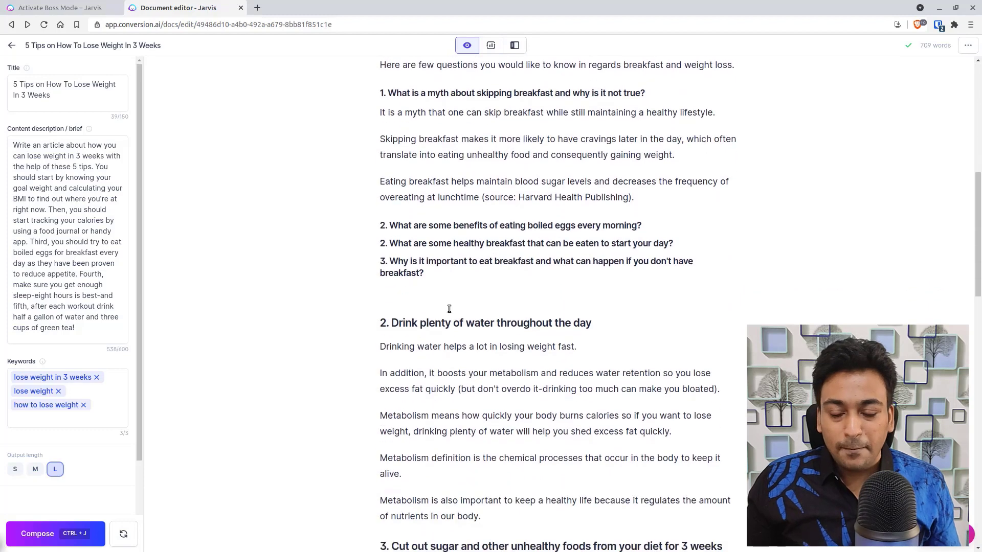
left_click(421, 300)
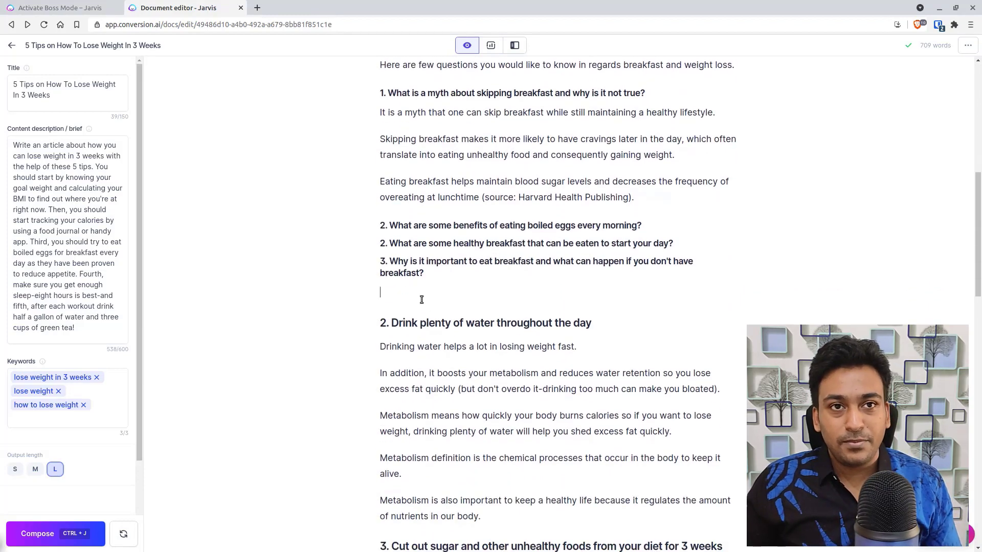
scroll(423, 302, "down", 7)
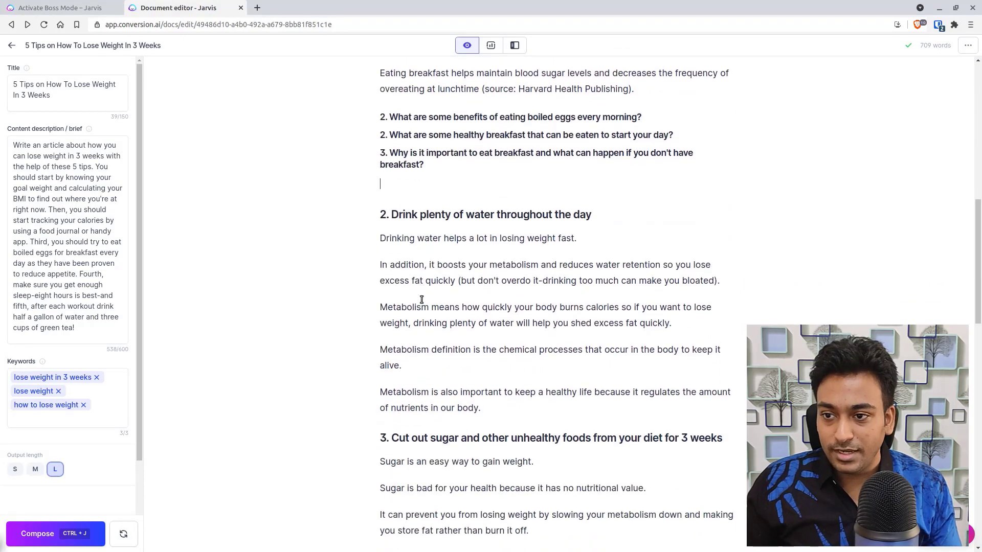
scroll(424, 306, "down", 10)
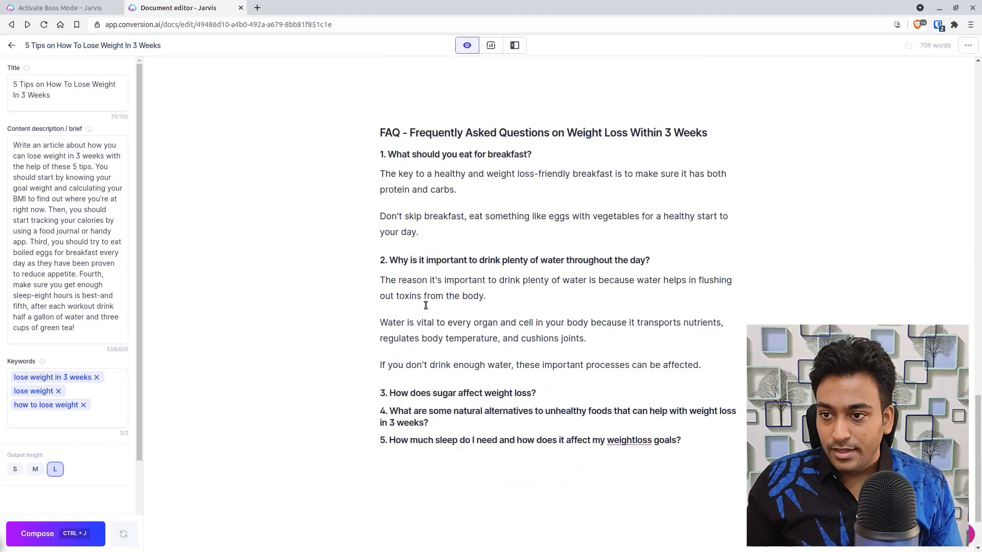
scroll(422, 366, "up", 3)
left_click(424, 228)
key("Return")
key("Return")
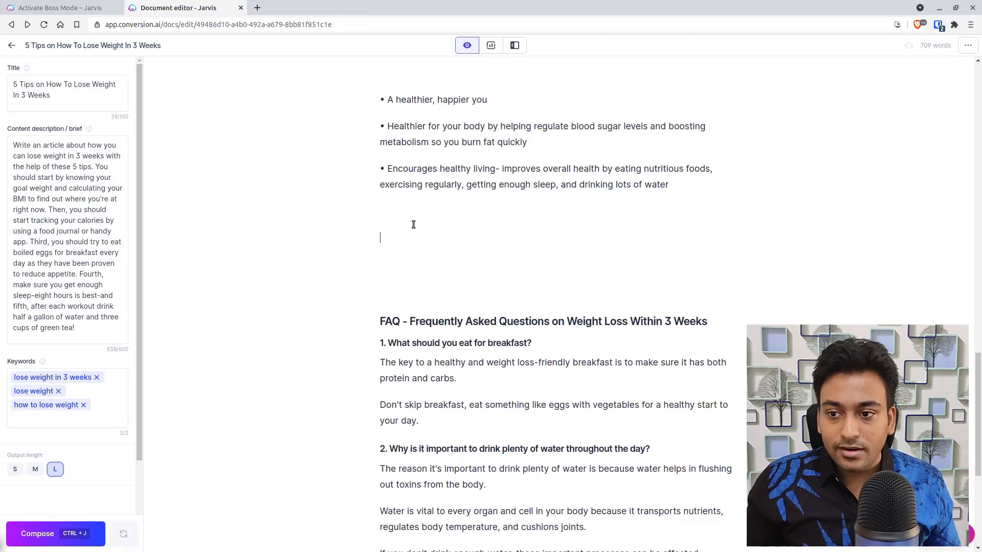
- Write "Water Loss Weight Program" below the bulleted pros and format it as a level 2 heading
type("Wate")
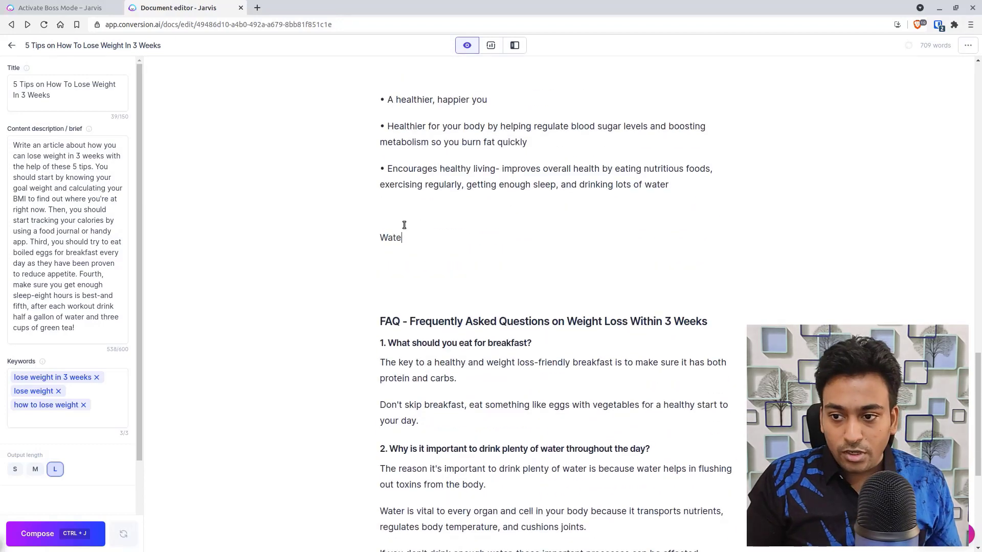
type("r Loss We")
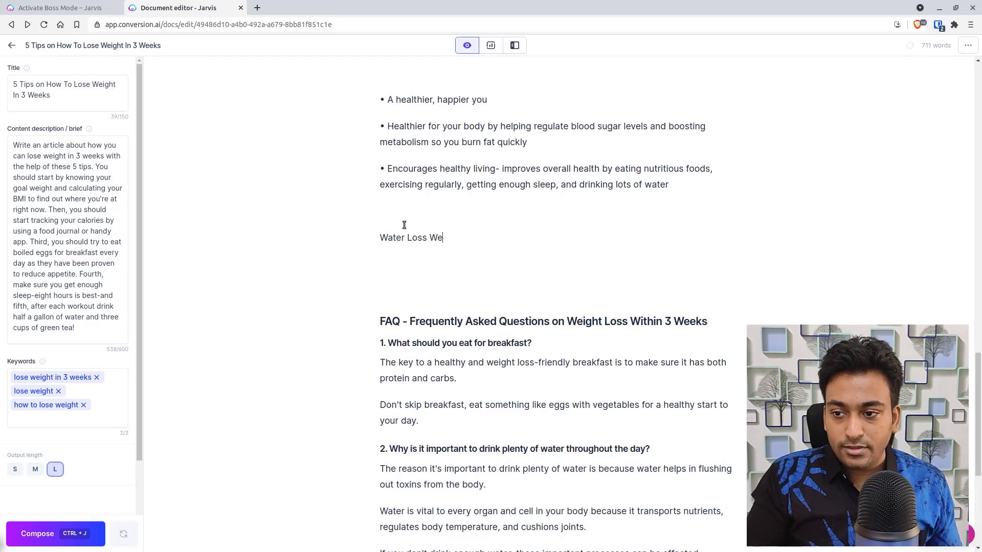
type("ight ")
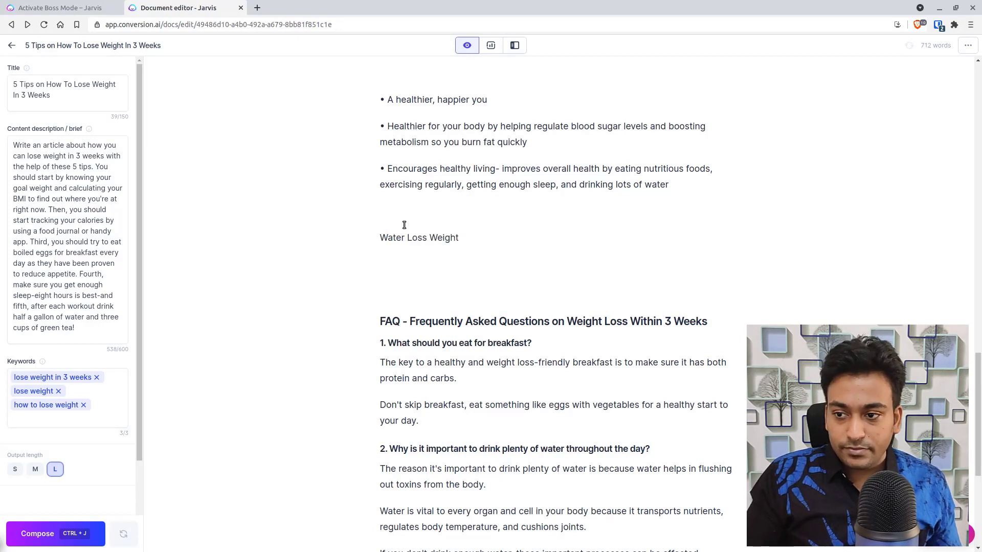
type("Programs")
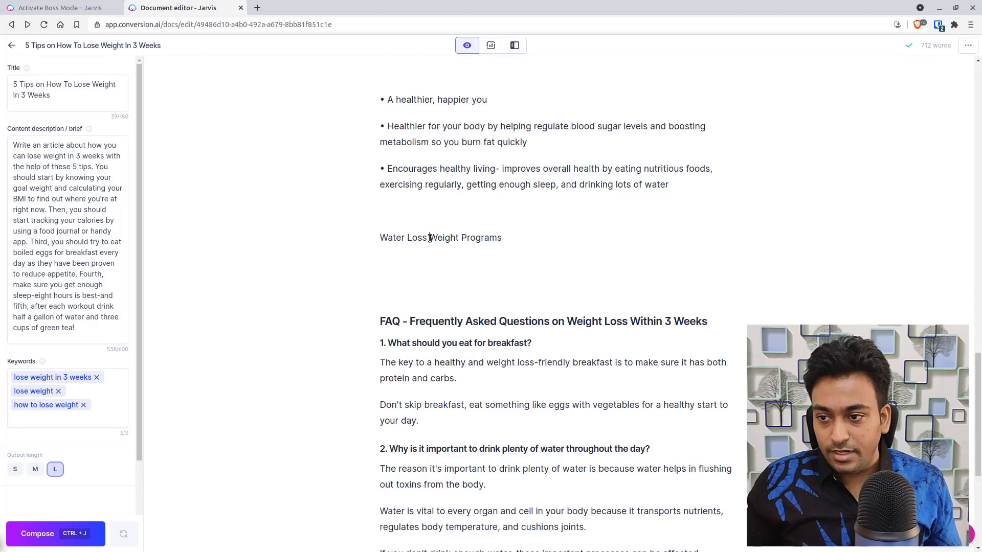
key("BackSpace")
left_click_drag(498, 238, 380, 238)
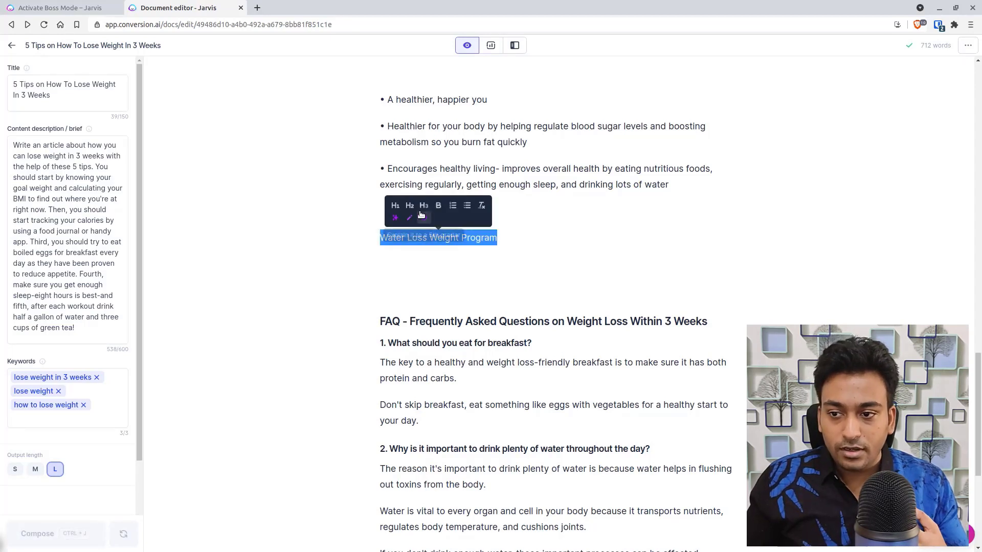
left_click(410, 205)
- Write the instruction "Write 5 pros on water weight loss" directly below the Water Loss Weight Program heading, with no blank line between
left_click(446, 282)
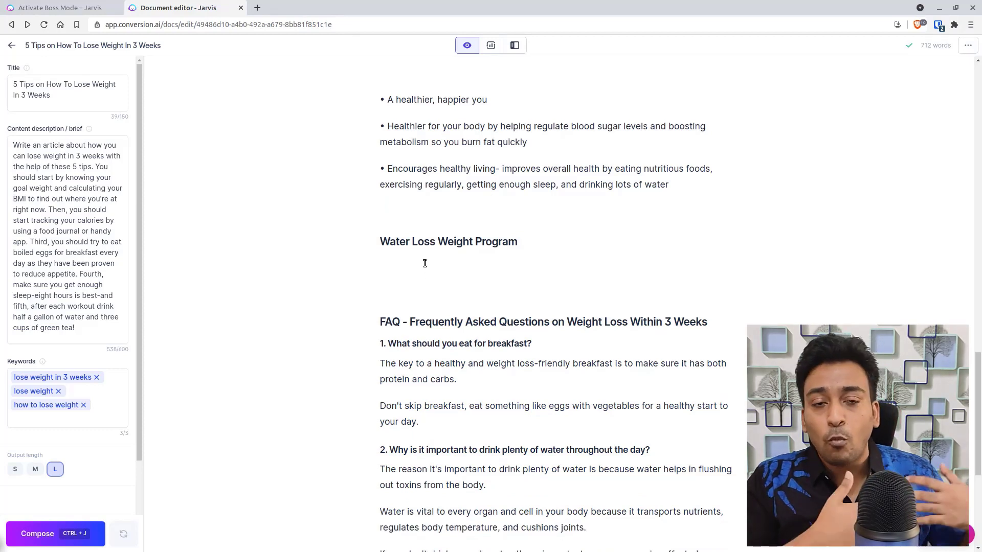
key("Return")
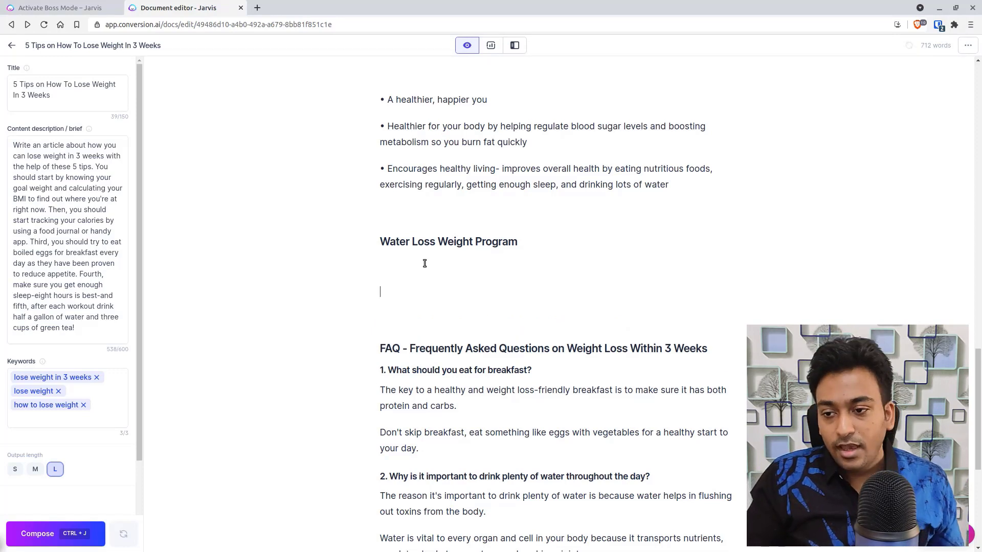
type("Write m")
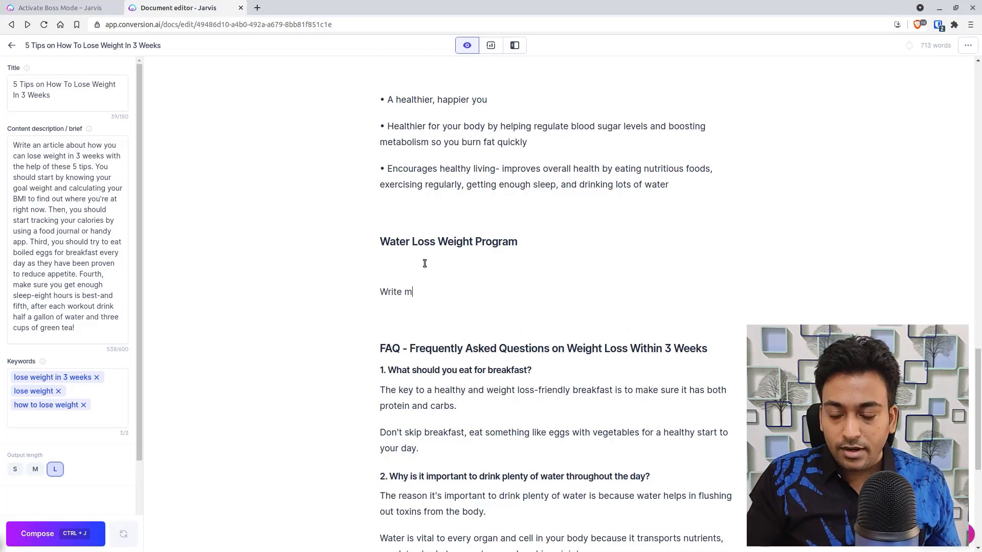
key("BackSpace")
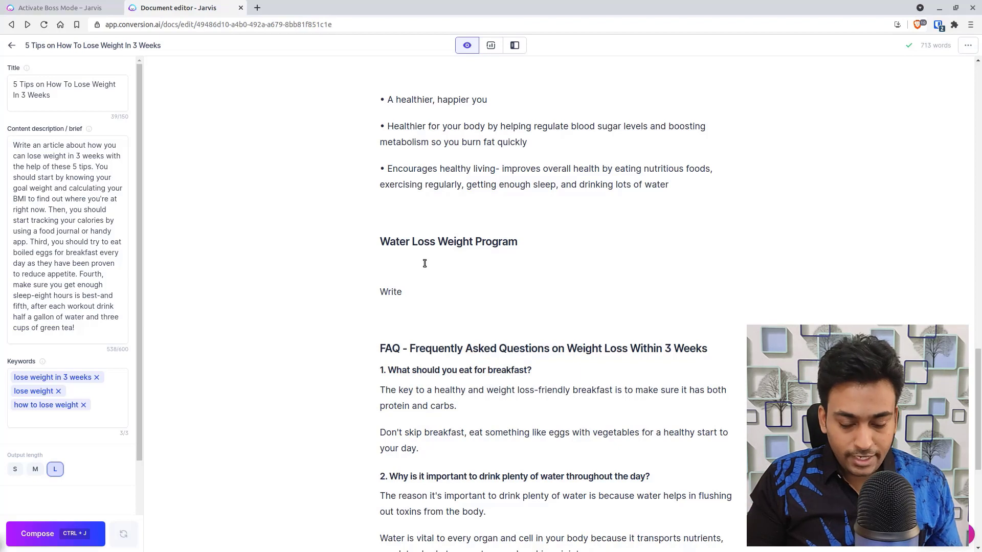
type("5 pros ")
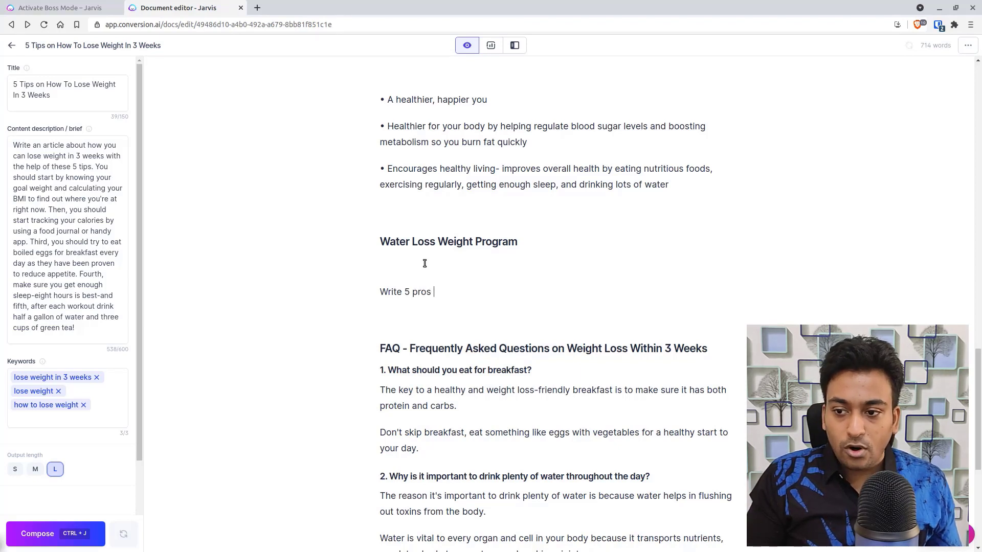
type("on water wit")
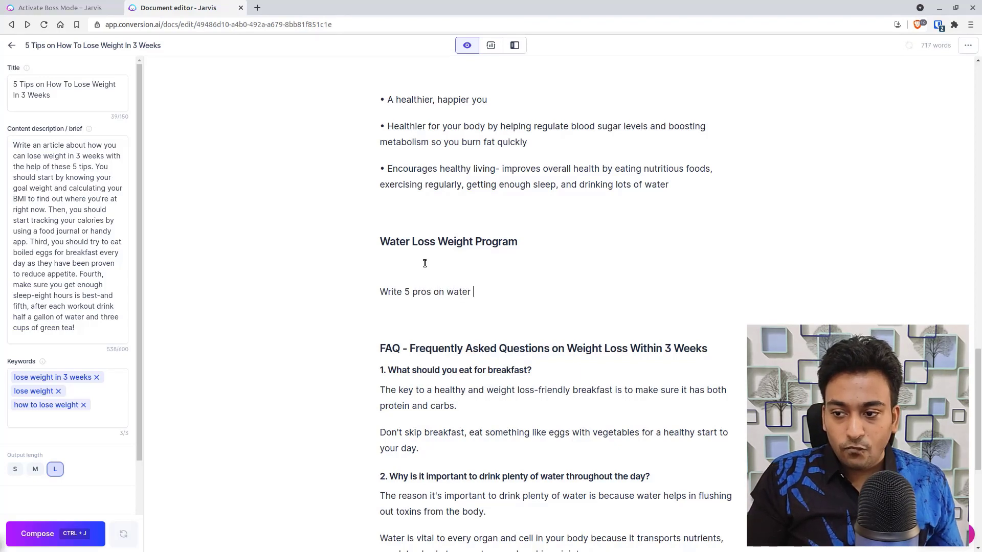
key("BackSpace")
key("BackSpace")
type("eig")
key("BackSpace")
key("BackSpace")
key("BackSpace")
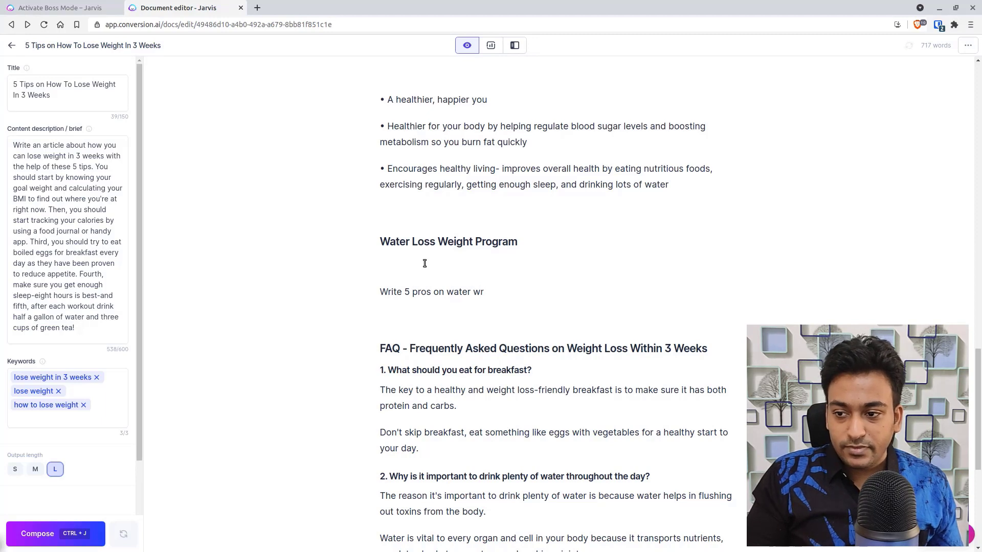
type("eight loss")
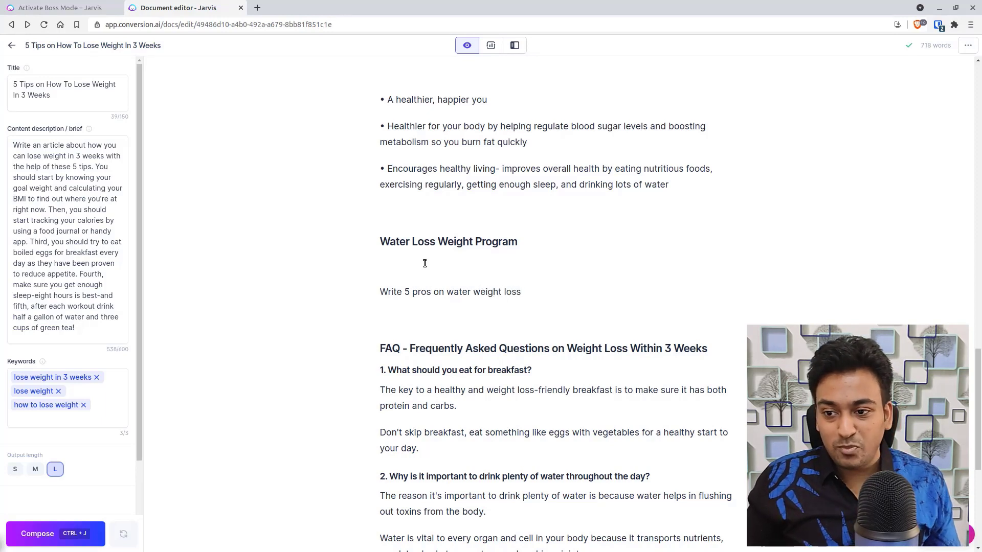
left_click(445, 265)
key("Delete")
- Try to generate content from the water weight loss instruction, and delete the Problem, Agitate and Solution text it produces
triple_click(440, 265)
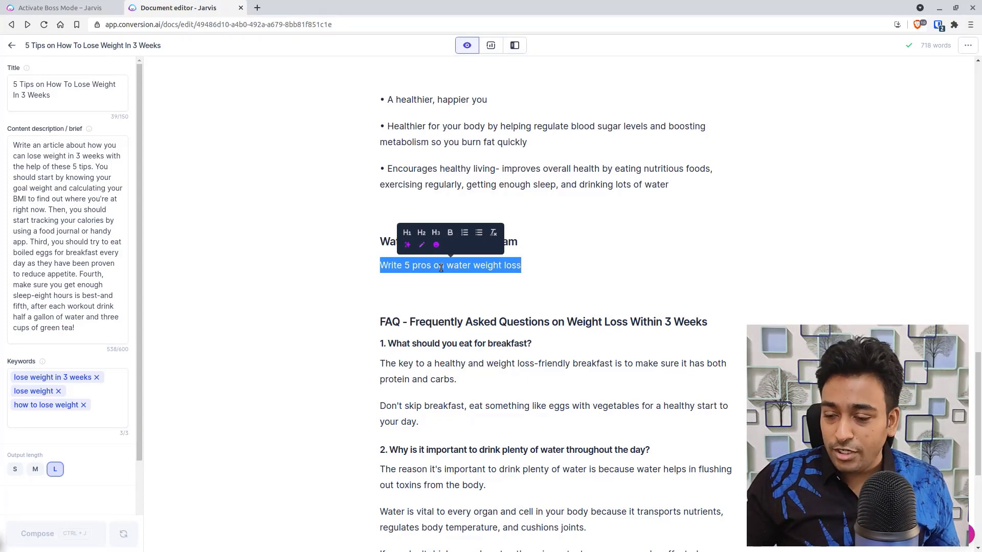
key("ctrl+j")
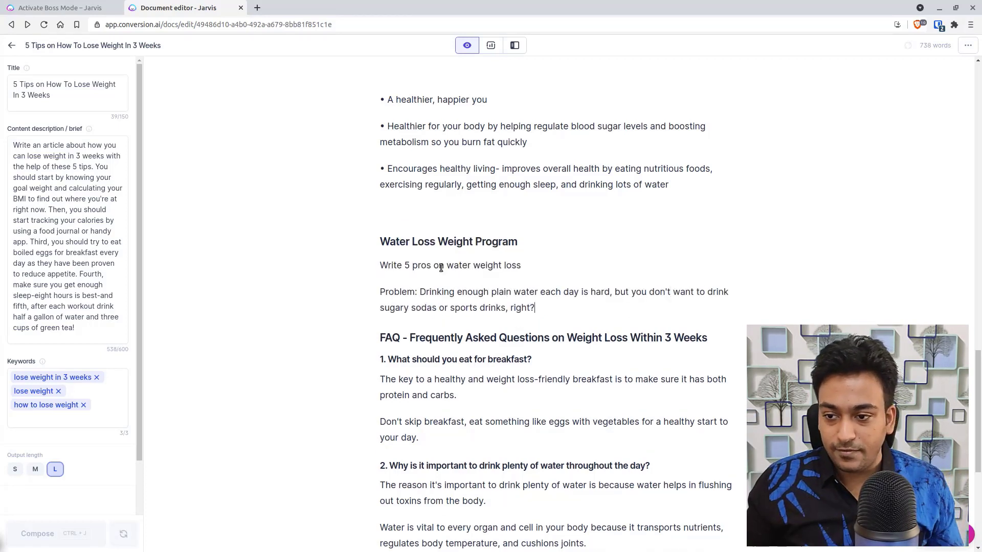
left_click(464, 284, "shift")
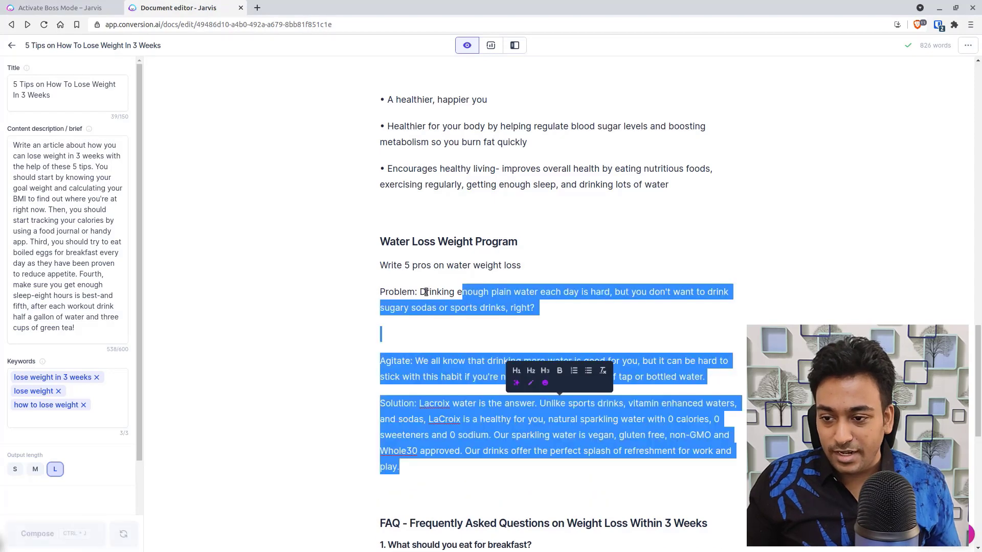
left_click(373, 293, "shift")
key("BackSpace")
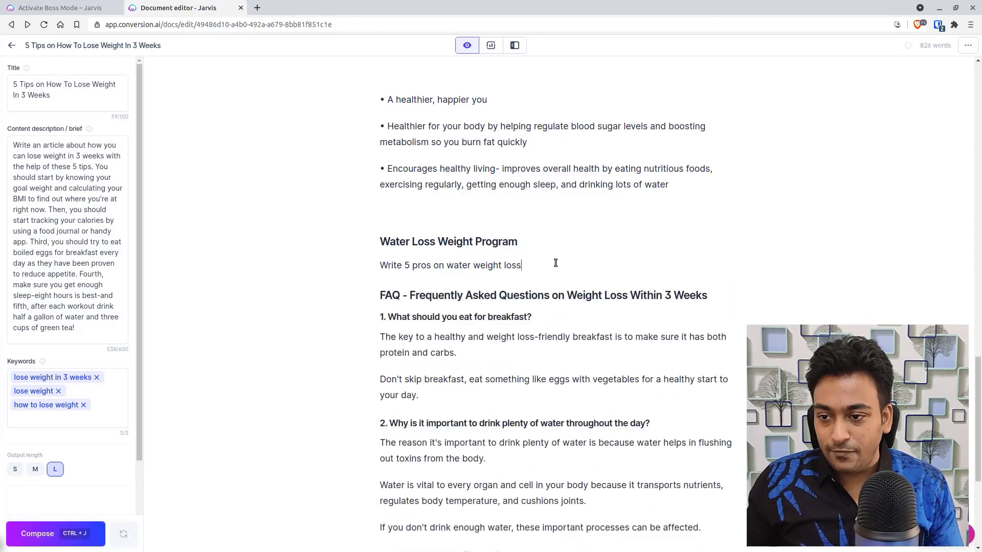
left_click(445, 267)
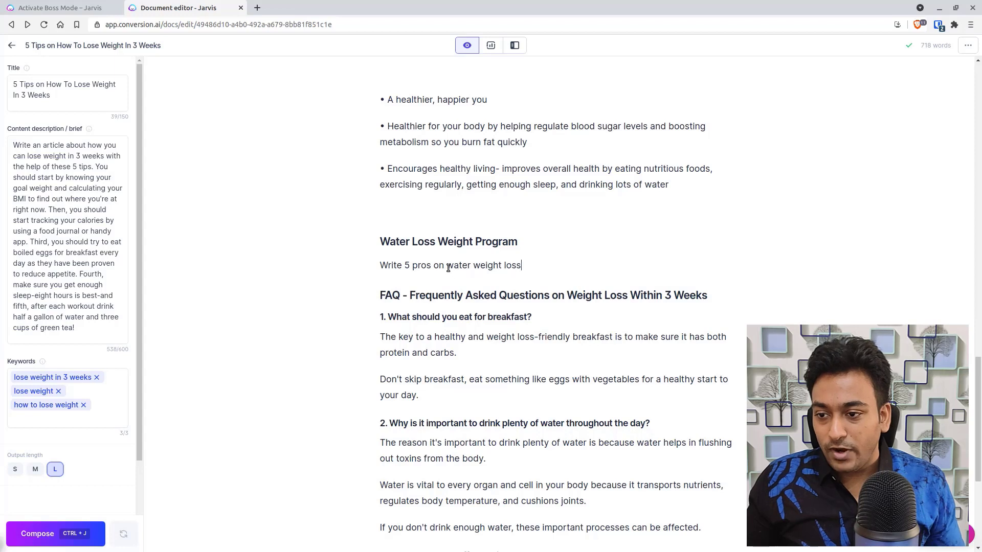
- Reword the instruction to "Write 5 pros on why water weight loss is good for you" and add blank lines below it
type("why")
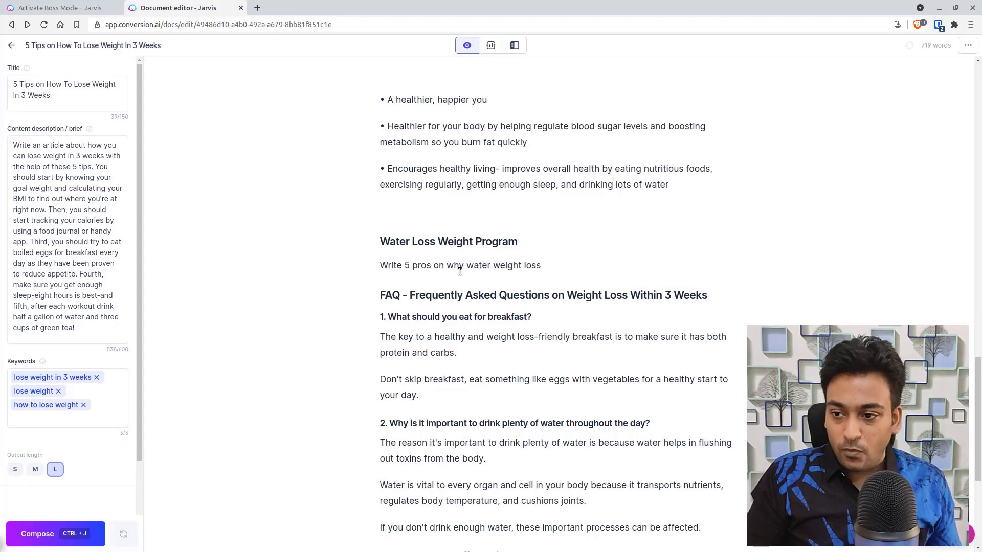
left_click(546, 267)
type("is")
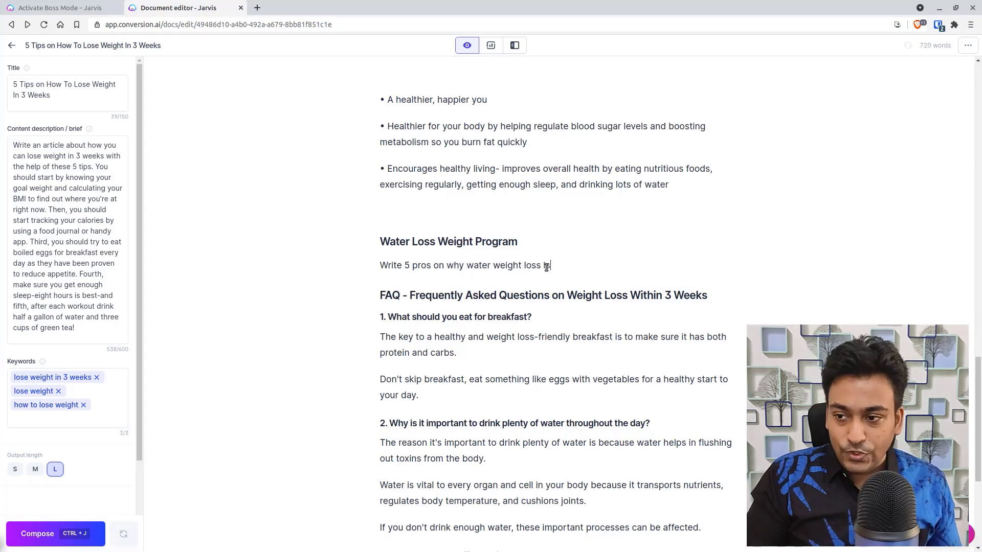
type(" good for")
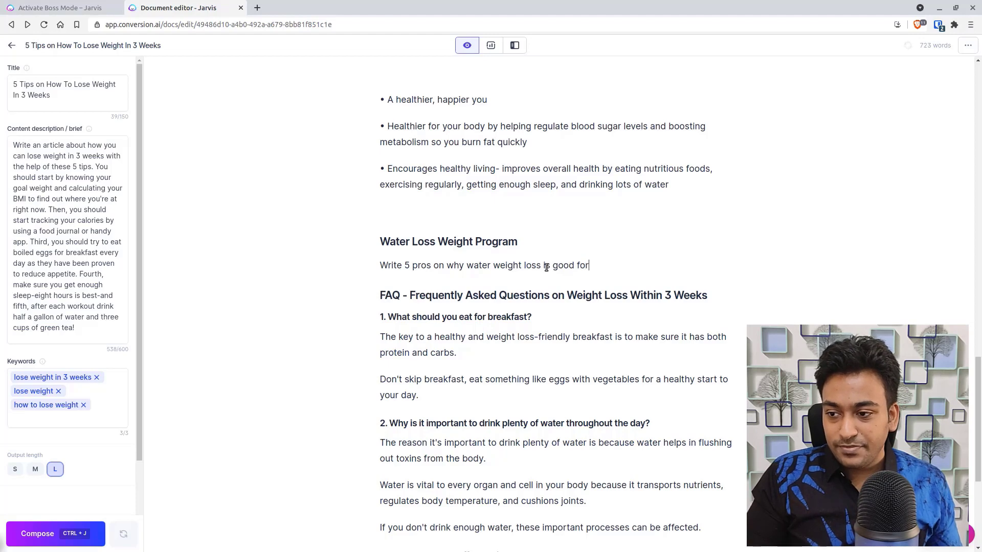
type(" you")
key("Return")
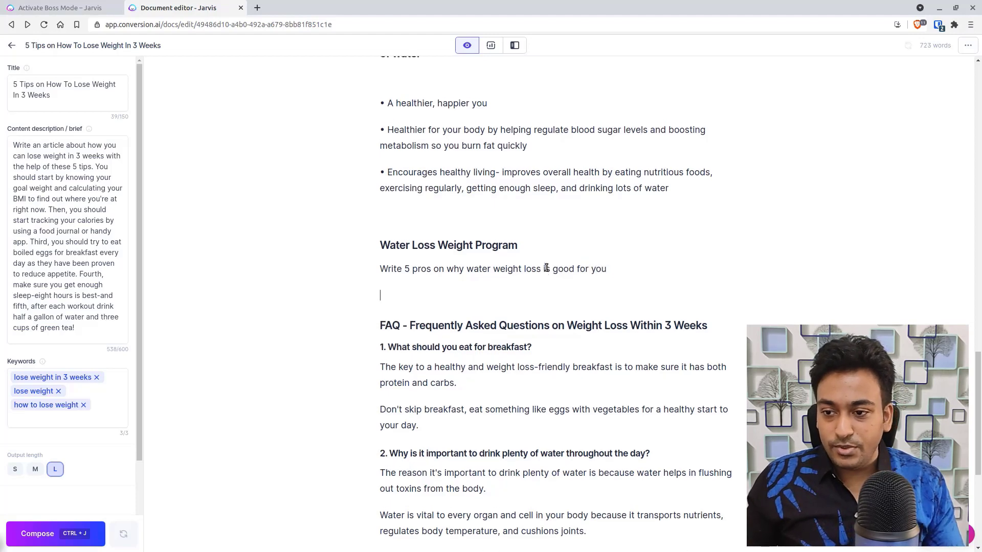
key("Return")
scroll(469, 325, "up", 1)
key("Return")
- Generate bulleted pros from the water weight loss instruction, and compose further to extend the list to five bullets
triple_click(421, 292)
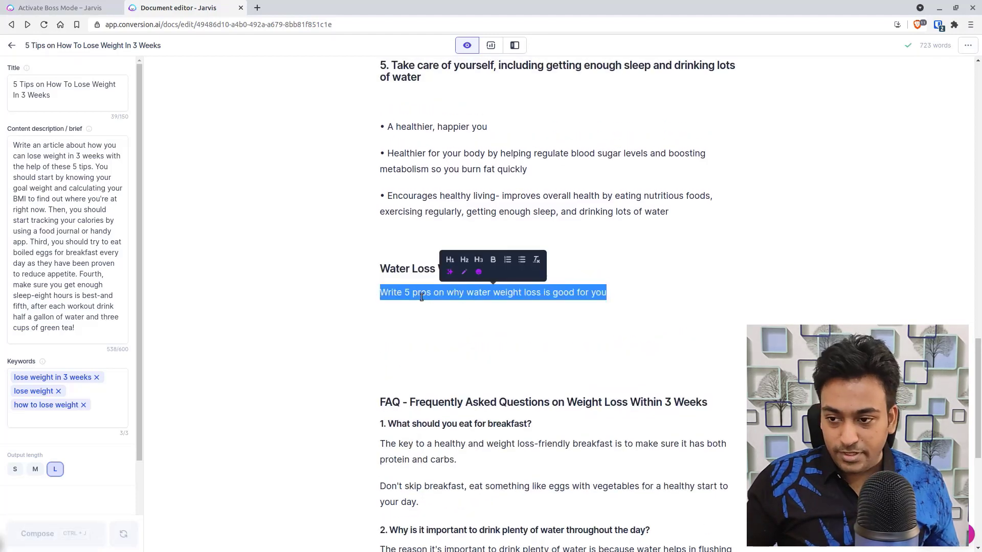
key("ctrl+j")
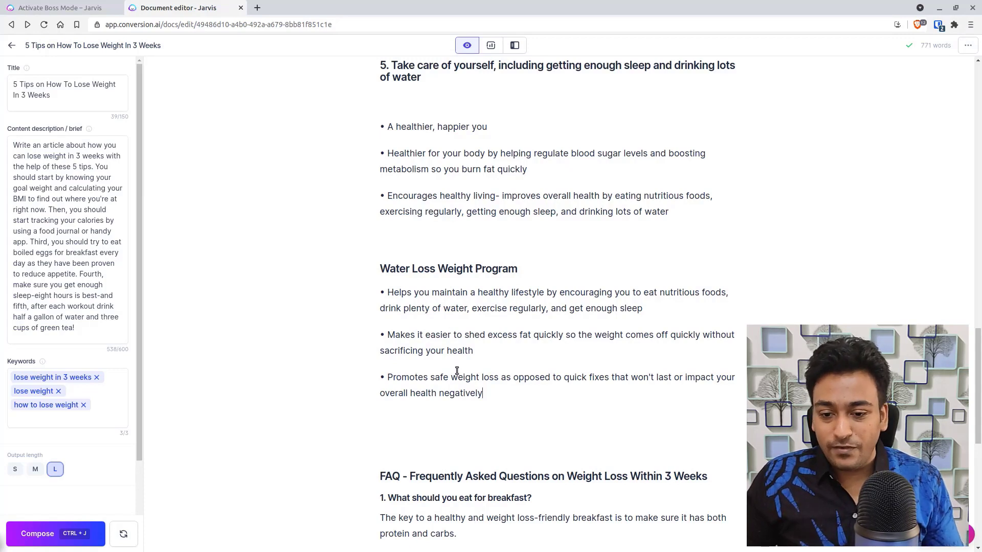
key("ctrl+j")
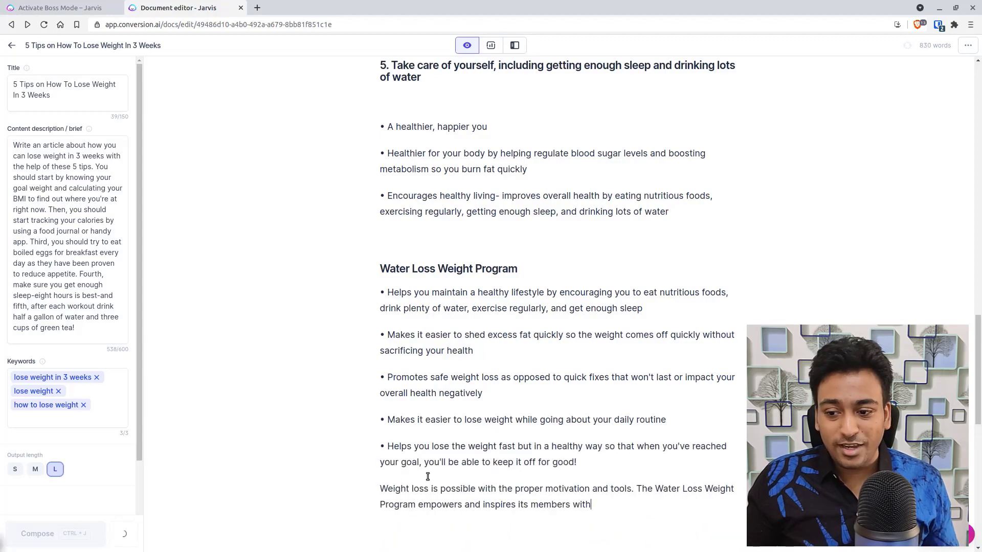
- Delete the surplus generated paragraph, source lines and stray text below the fifth water weight loss pro
triple_click(444, 389)
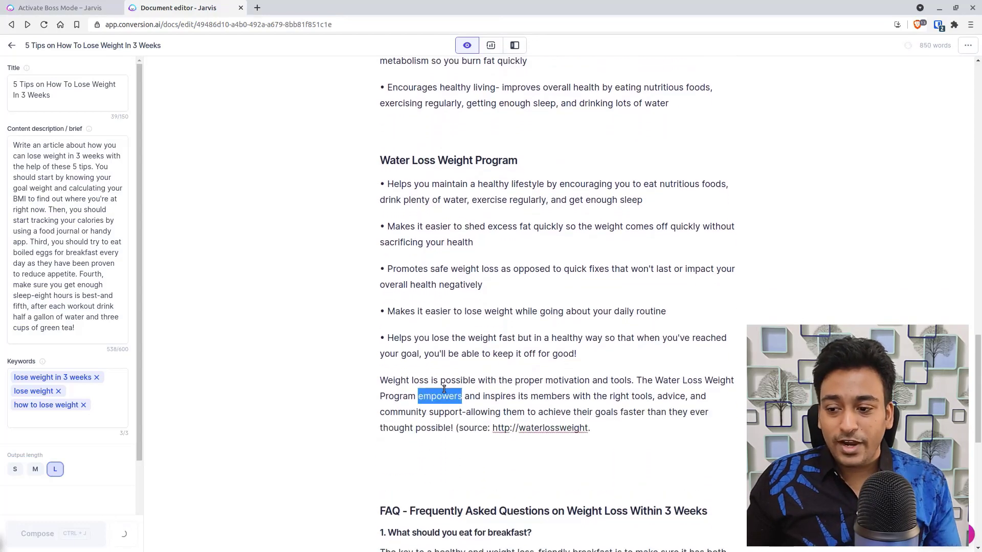
key("BackSpace")
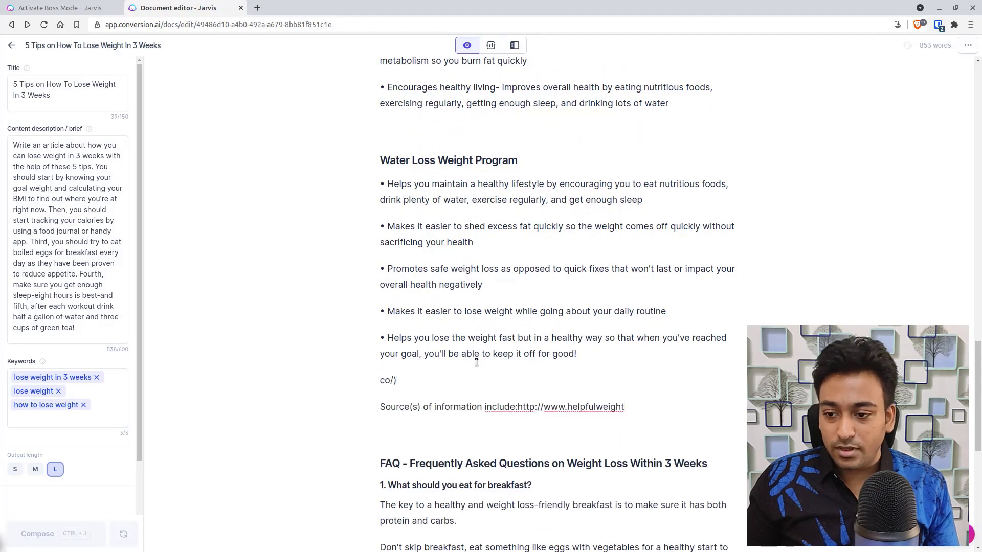
left_click_drag(445, 449, 381, 379)
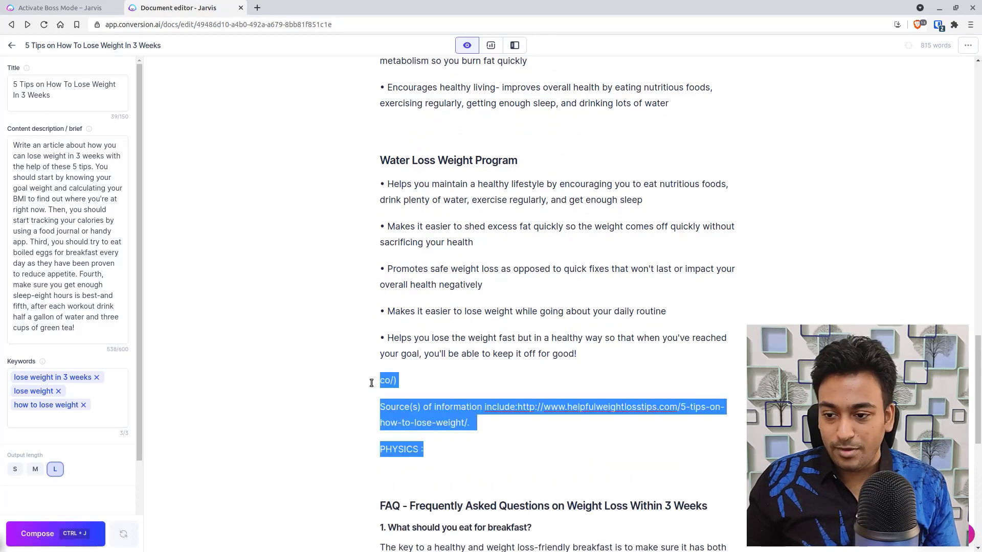
key("BackSpace")
key("BackSpace")
- Add "PROS" directly below the Water Loss Weight Program heading and format it as a level 3 heading
left_click(543, 161)
key("Return")
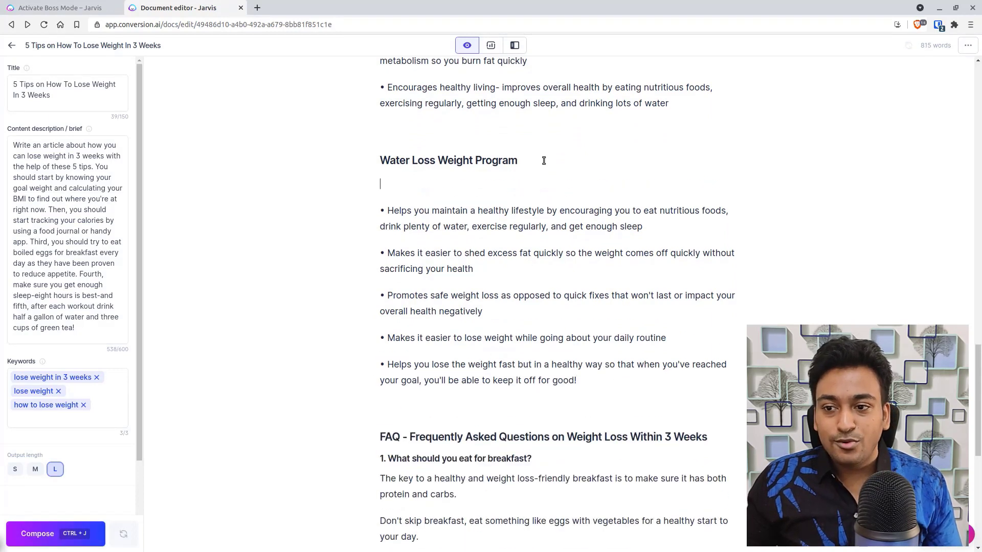
type("PROS")
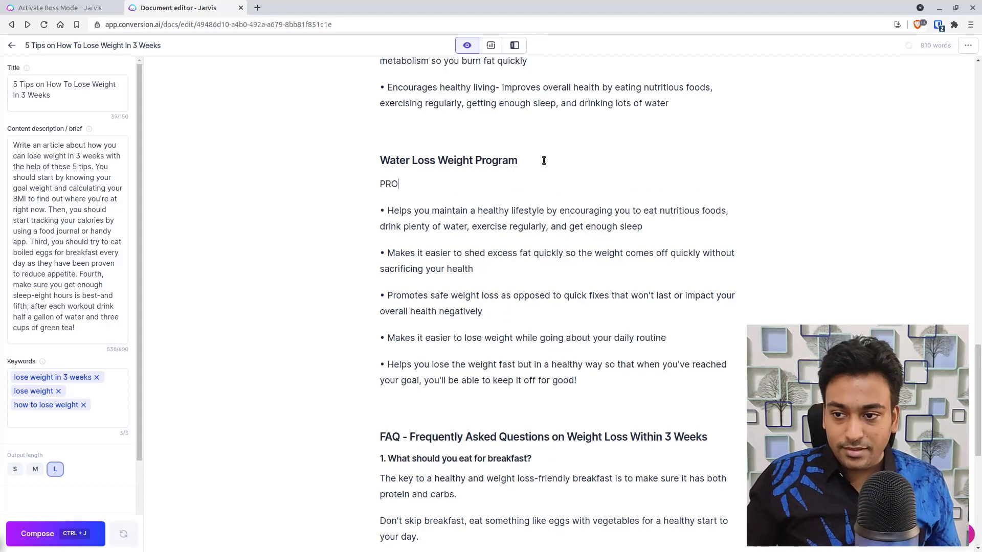
double_click(392, 183)
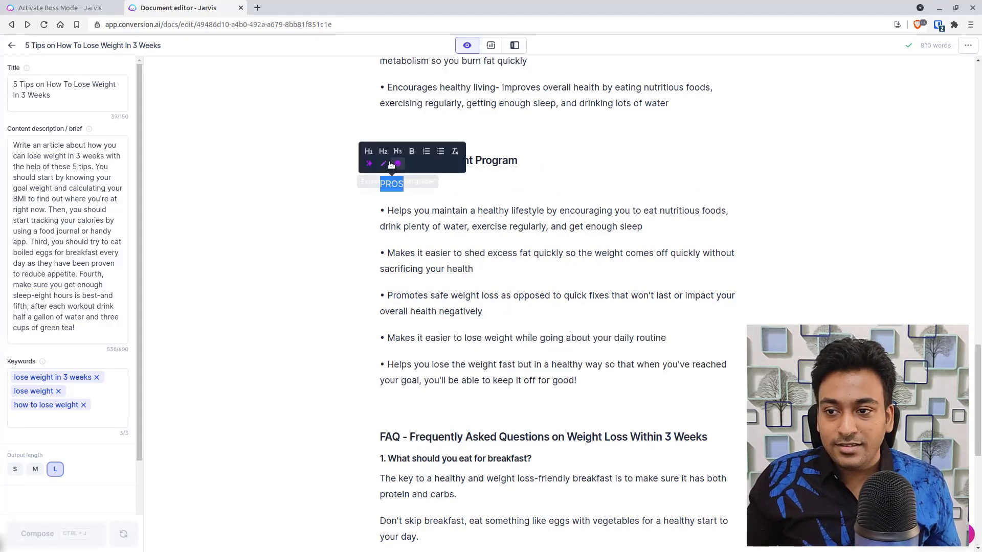
left_click(434, 200)
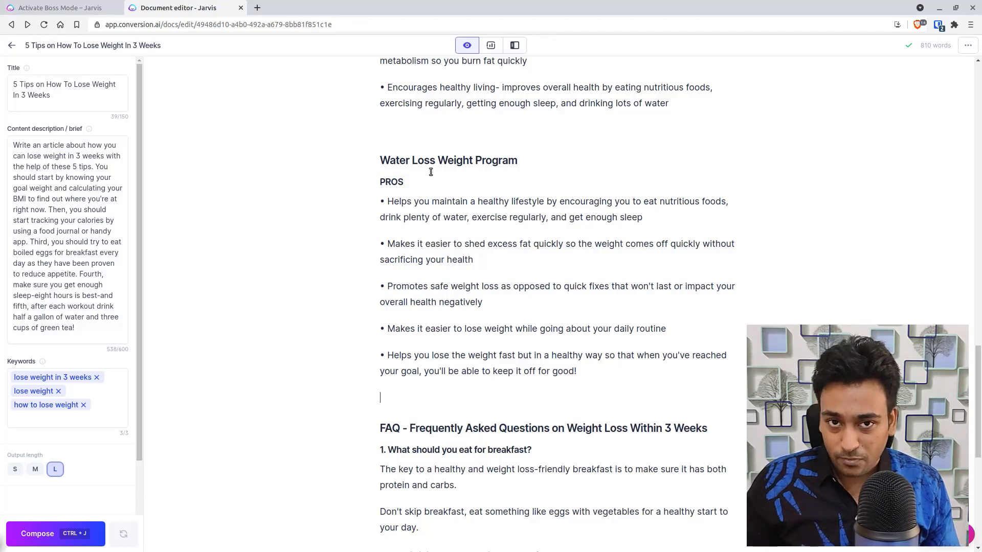
- Add "CONS" below the fifth water weight loss pro as a level 3 heading, leaving blank lines before the FAQ
key("Return")
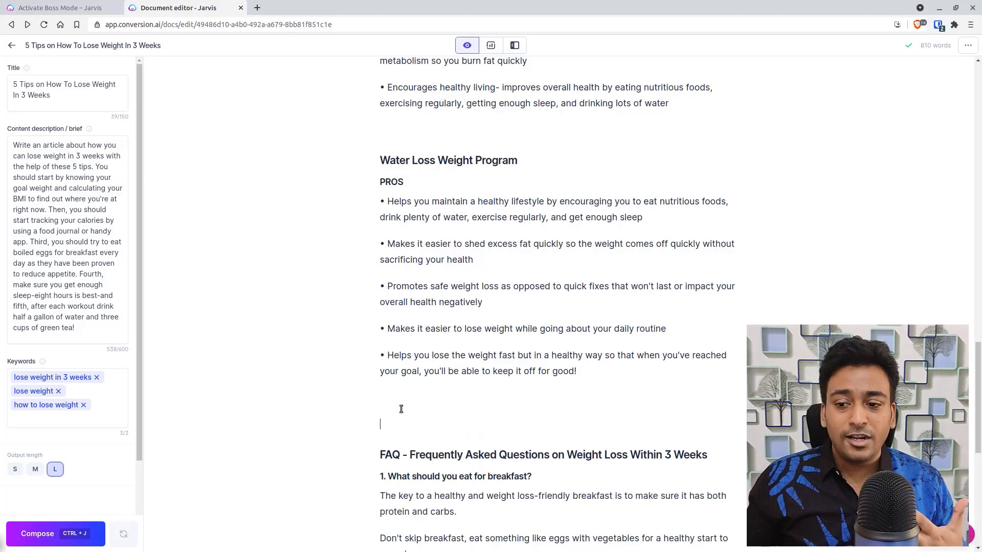
left_click(392, 403)
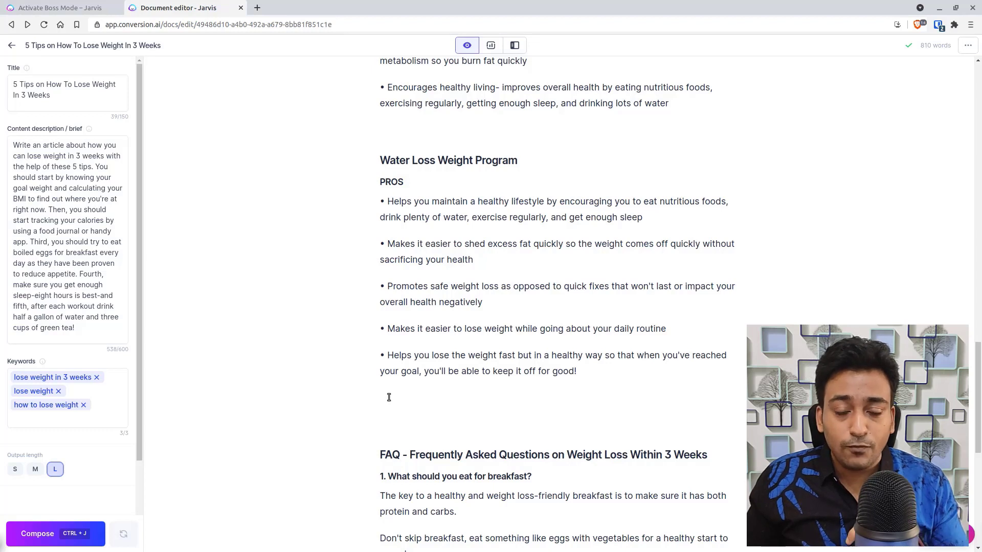
key("Return")
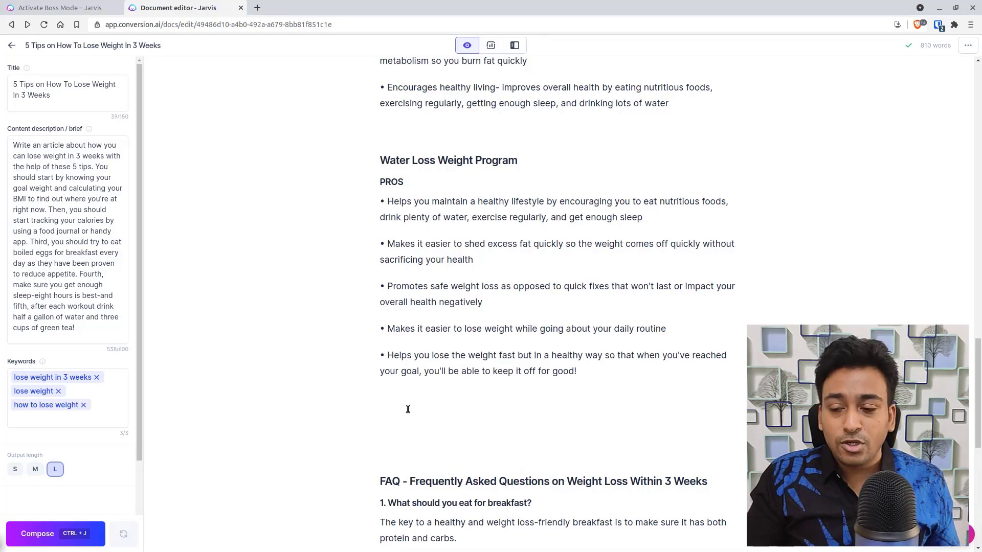
type("CONS")
key("Return")
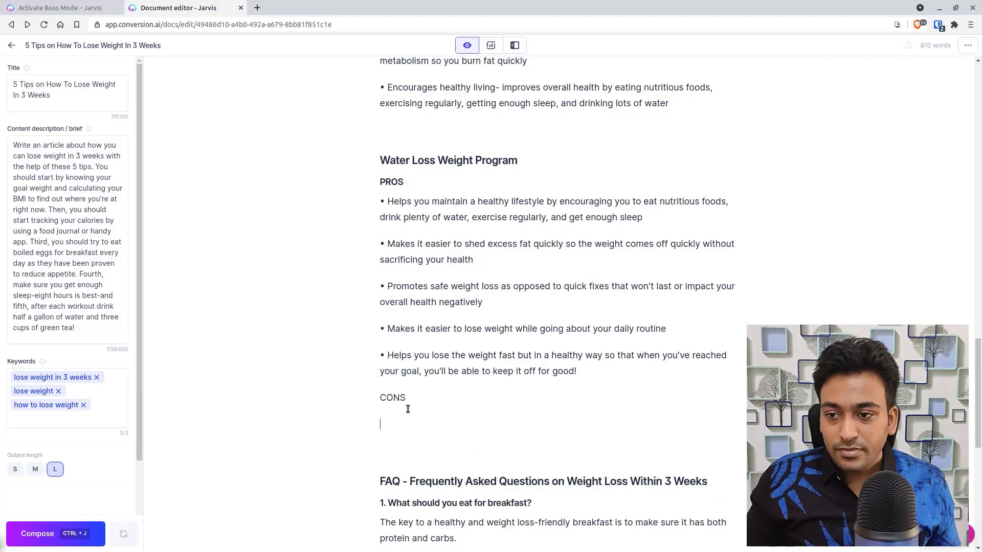
double_click(394, 399)
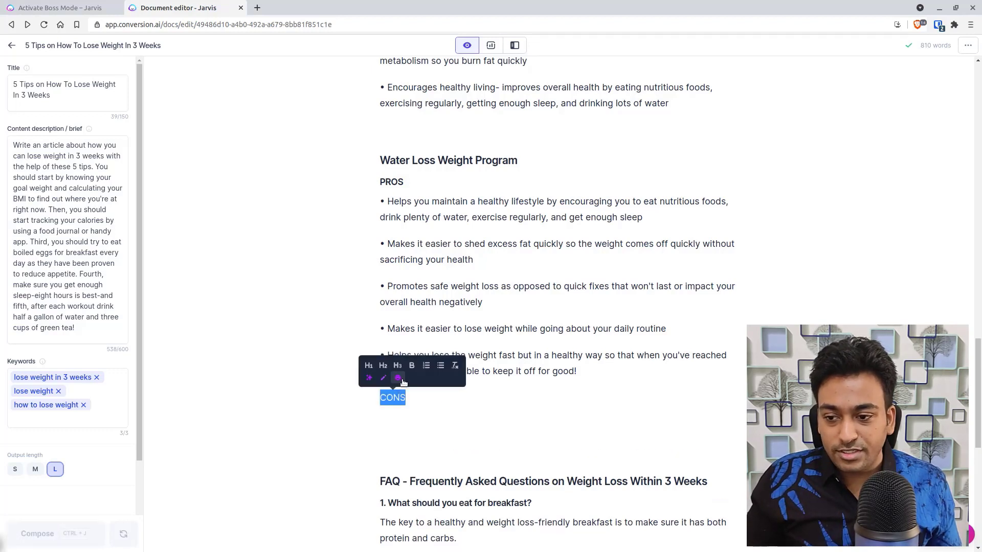
left_click(403, 416)
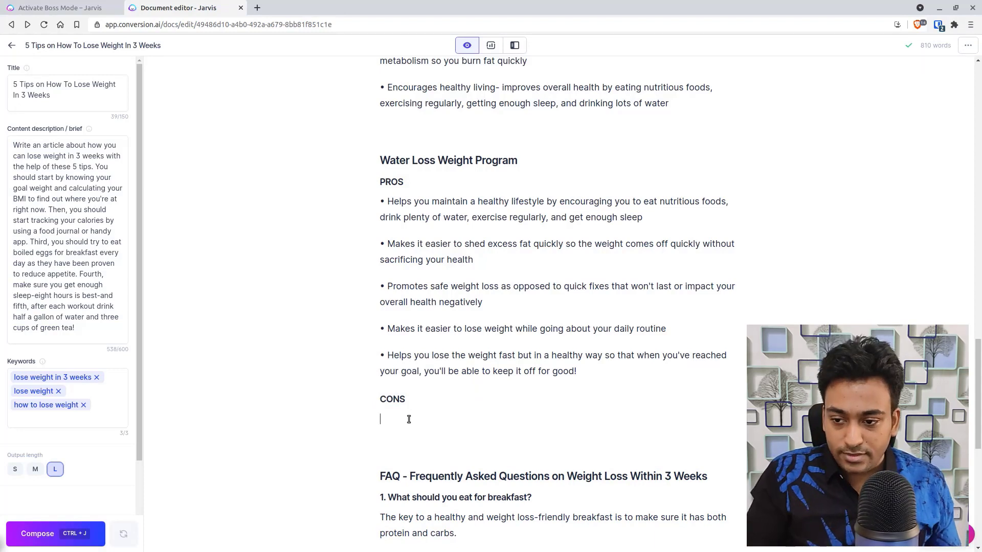
- Write the instruction "Write 5 cons why water weight loss is bad for your health" below the CONS heading
type("Write 5")
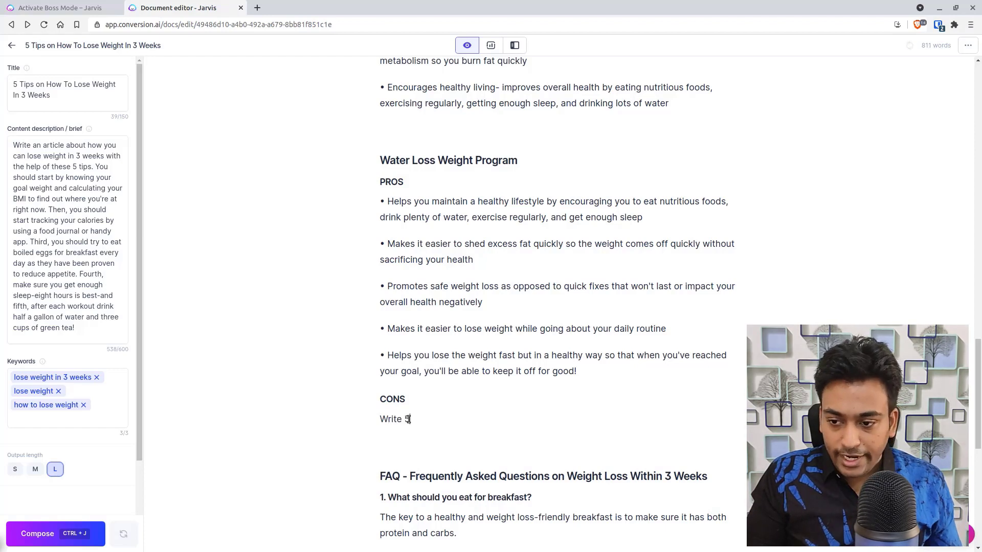
type(" cons why")
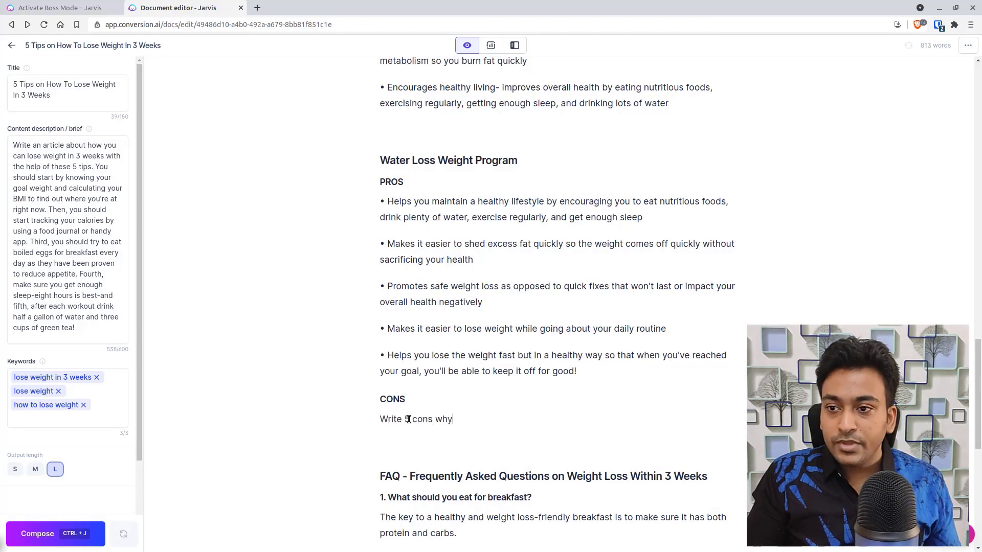
type(" water wi")
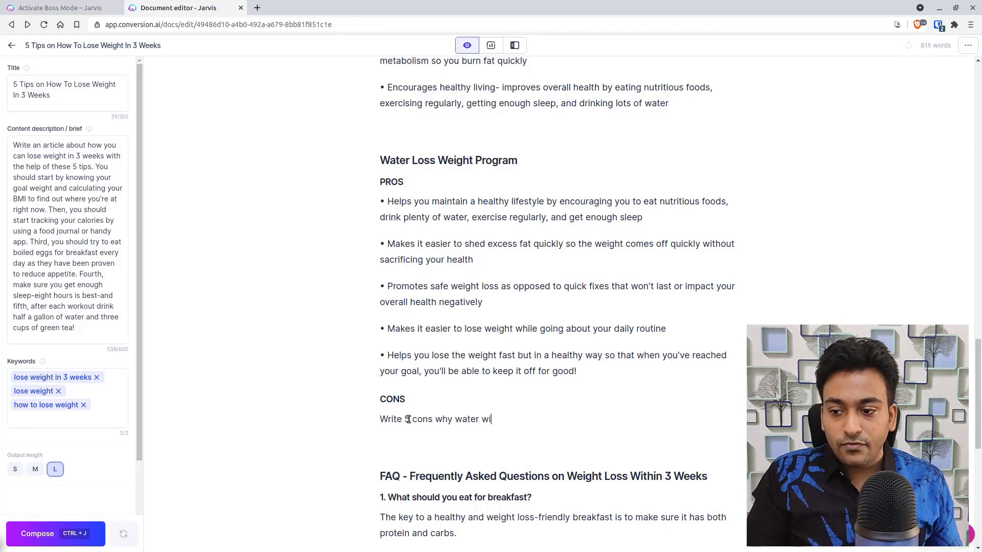
key("BackSpace")
type("eight")
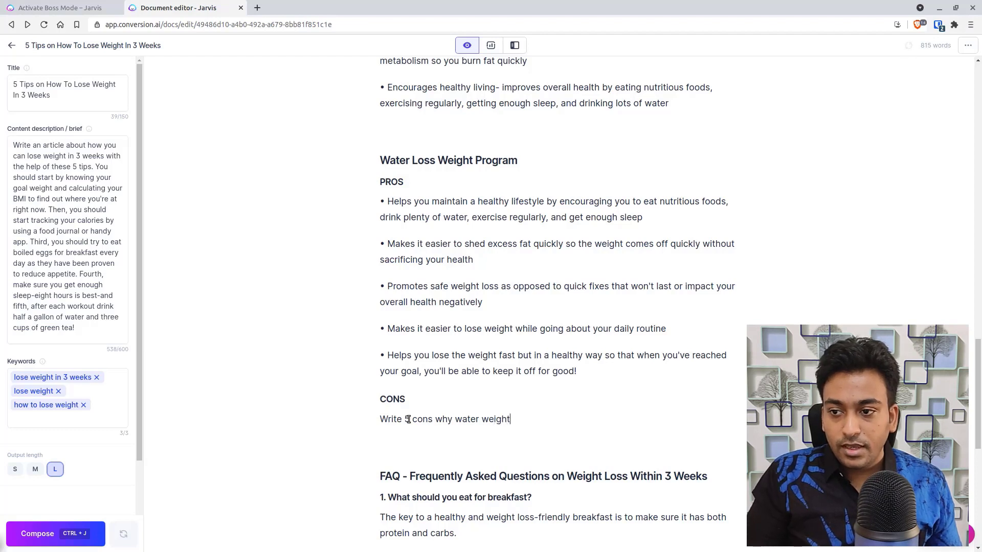
type(" loss is bad")
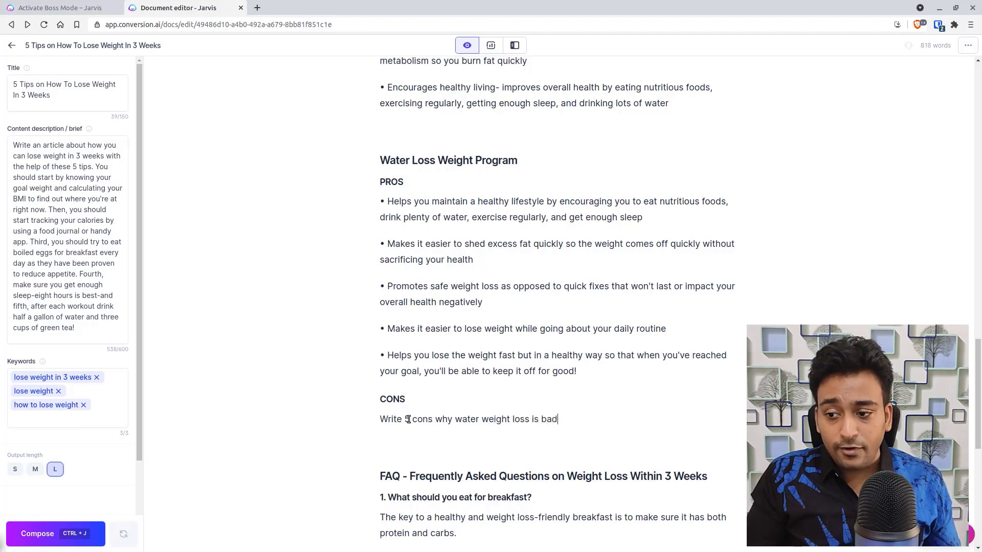
type(" for your health")
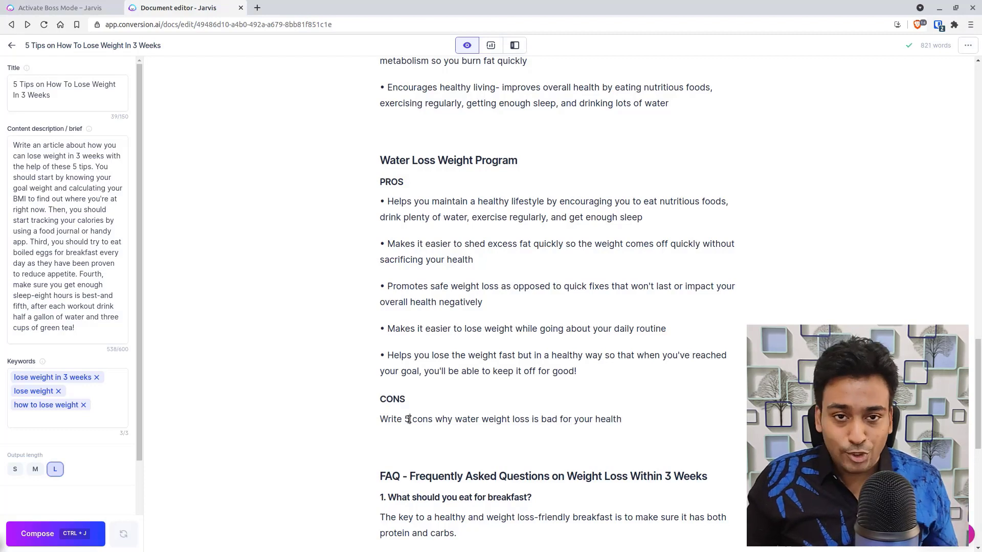
- Try to generate cons from the instruction, and delete the bullets it produces below the CONS heading
triple_click(409, 419)
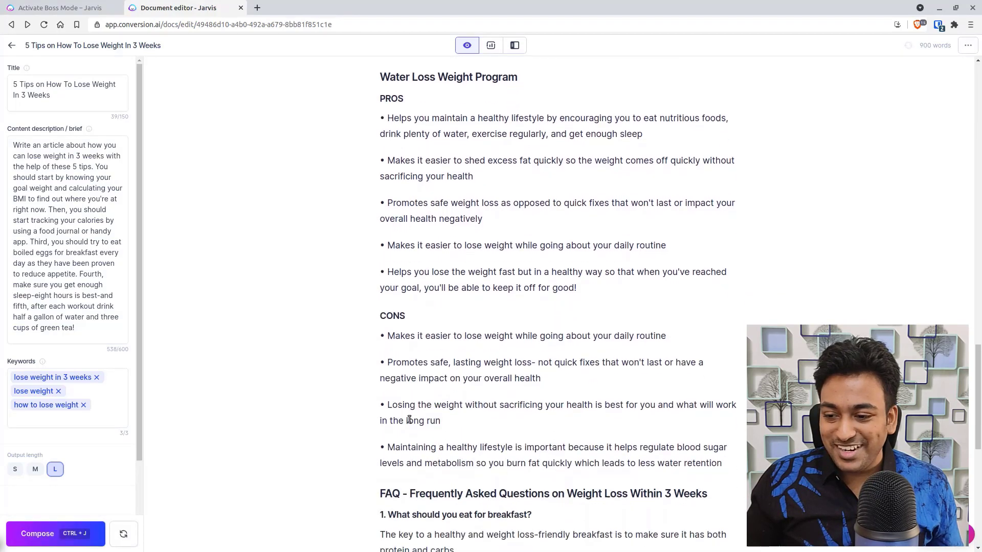
scroll(408, 419, "down", 3)
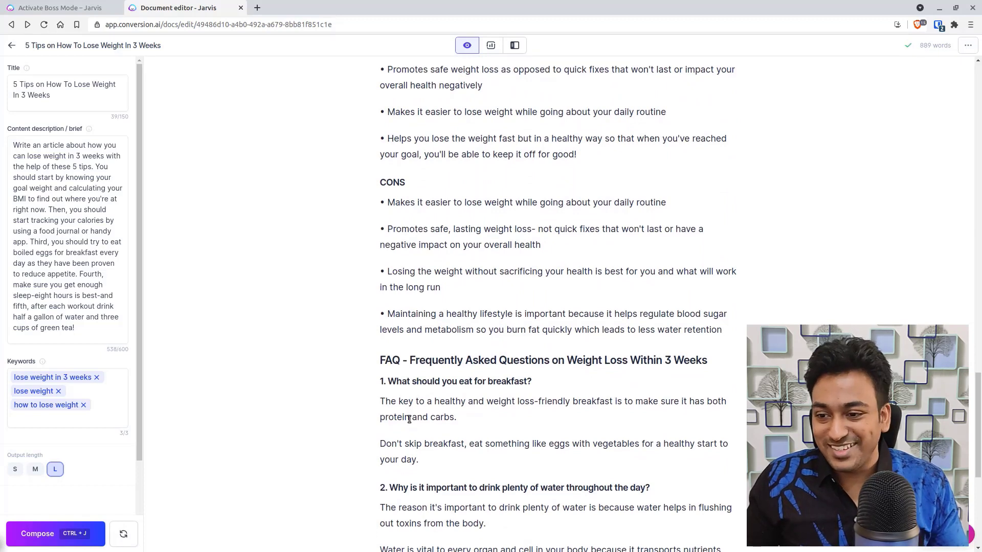
key("Return")
key("Return")
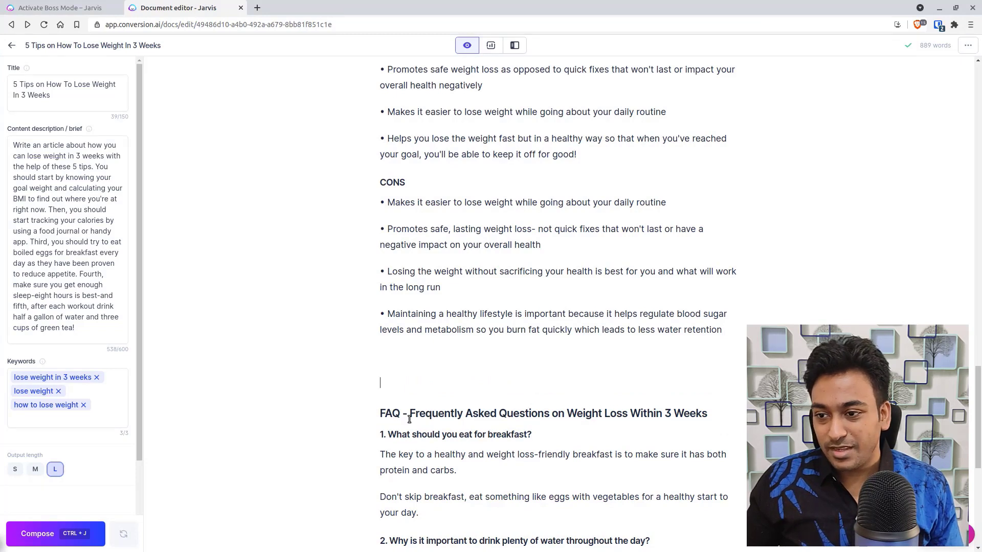
left_click_drag(418, 353, 374, 190)
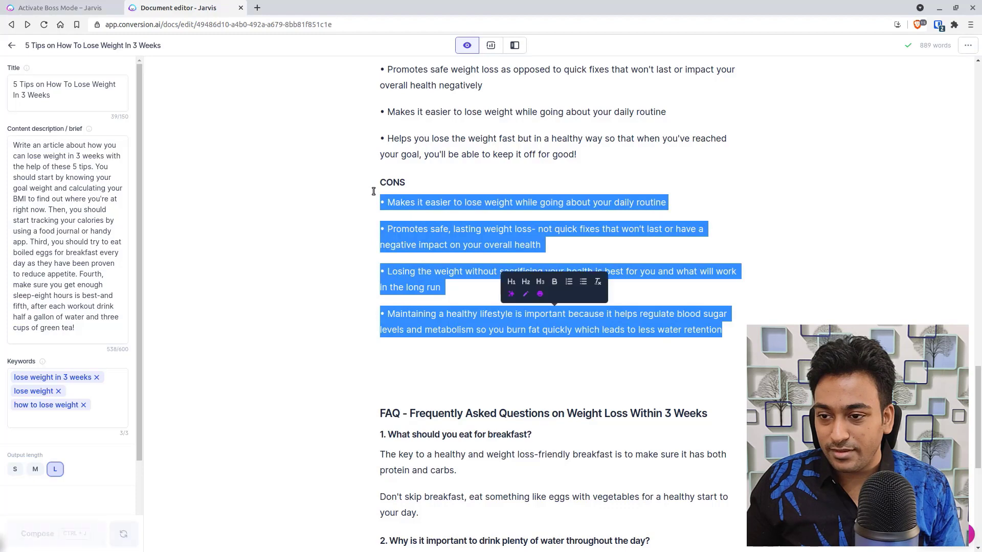
key("BackSpace")
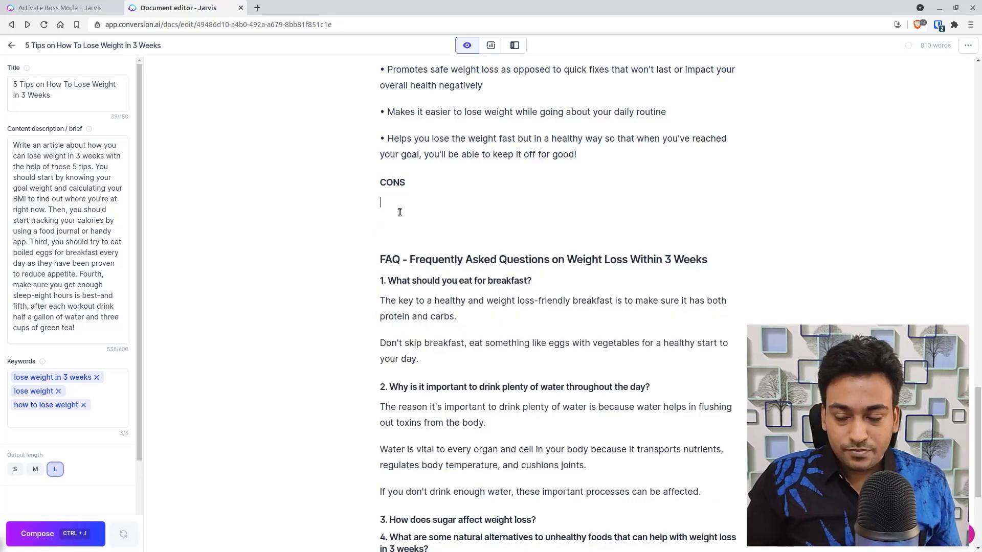
- Write the instruction "Write list of risks for water weight loss" below the CONS heading
type("Wri")
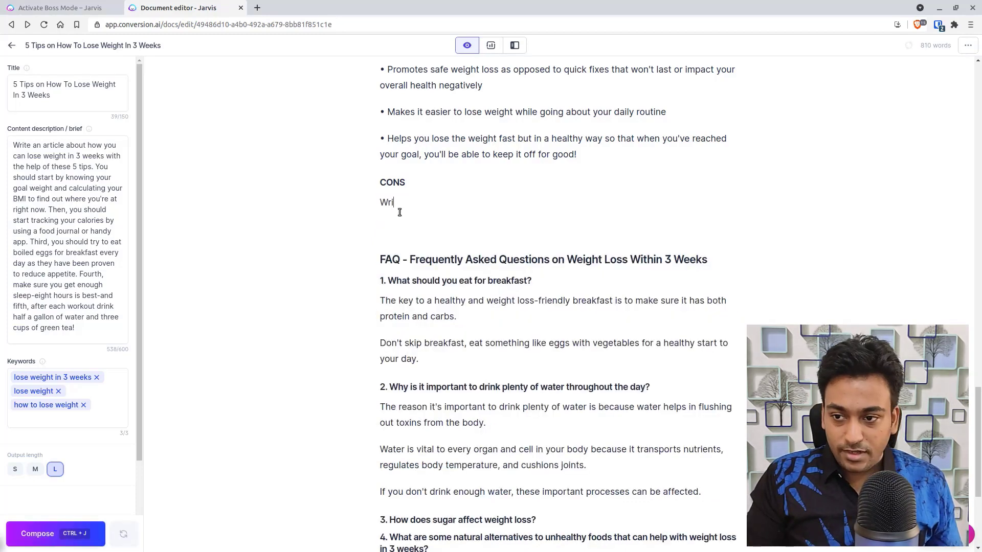
type("te list of ris")
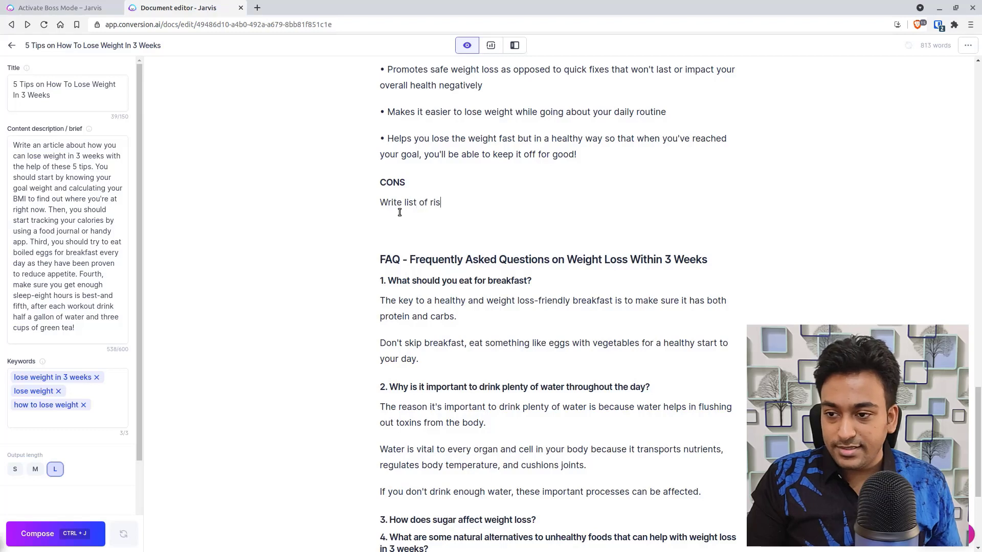
type("ks for ")
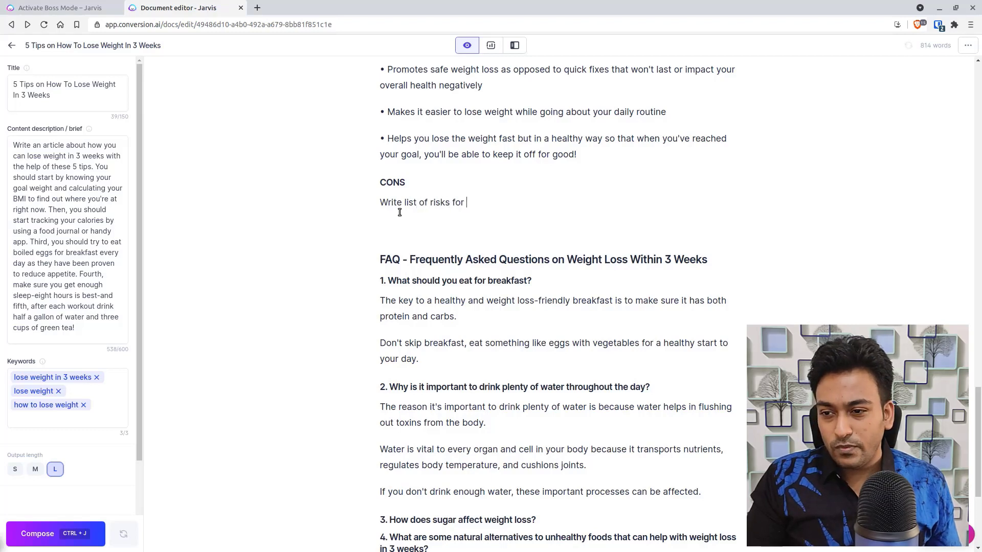
type("water weig")
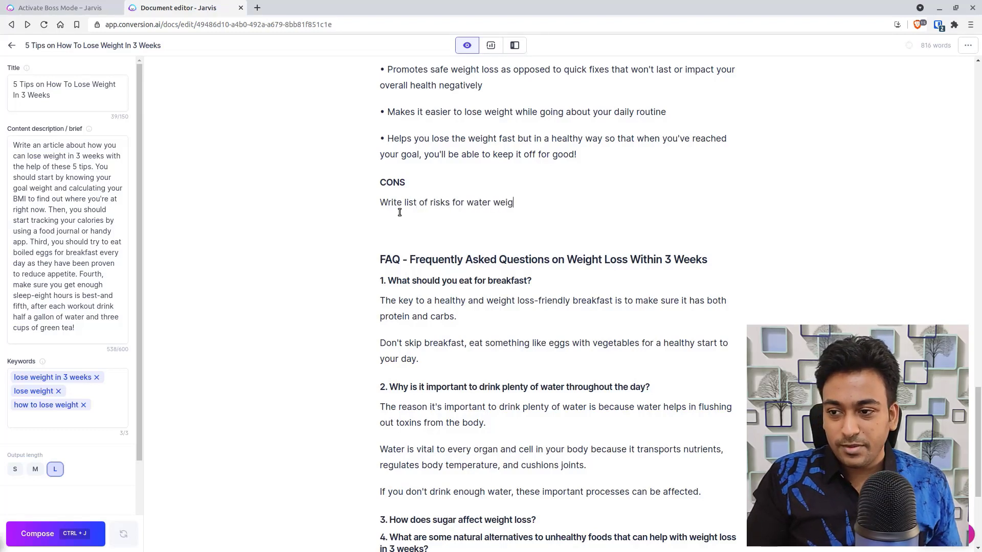
type("ht loss")
key("Return")
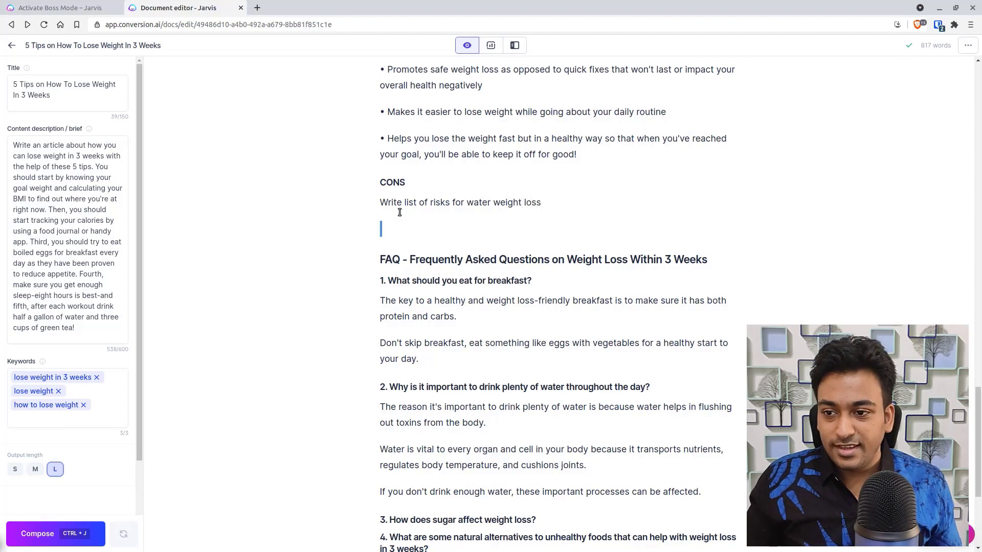
- Generate cons from the risks instruction, regenerate them once, and separate them from the leftover FAQ heading text with blank lines
triple_click(478, 201)
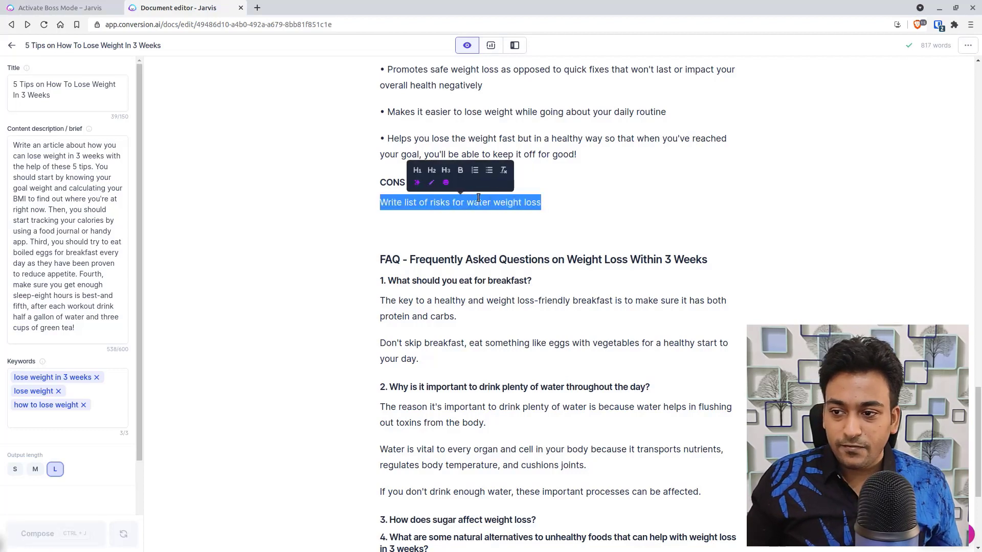
key("ctrl+j")
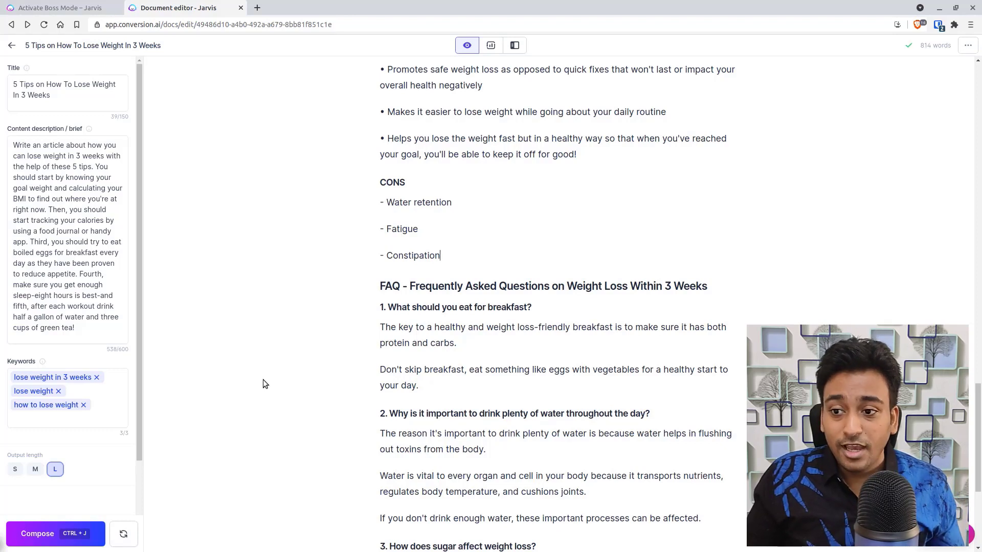
left_click(125, 534)
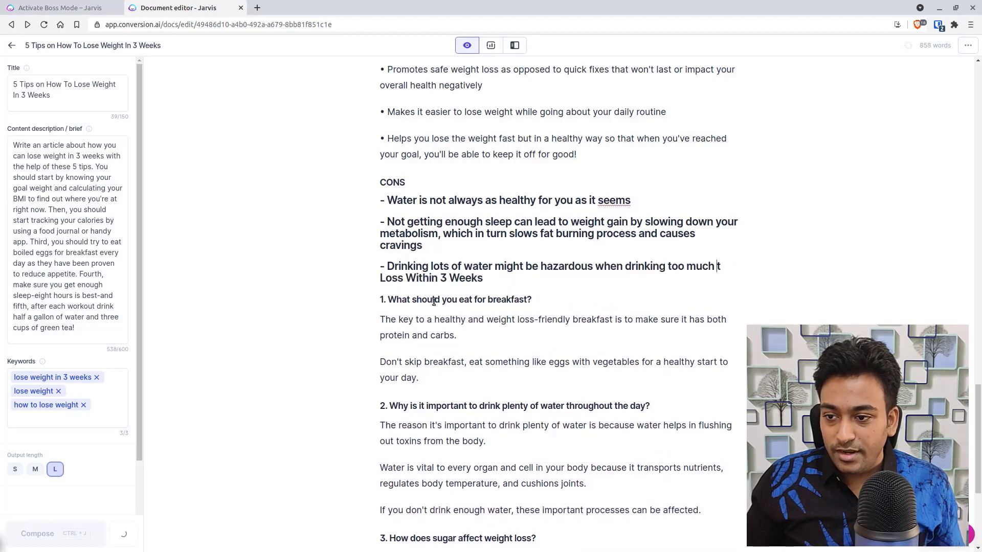
key("Return")
key("Return")
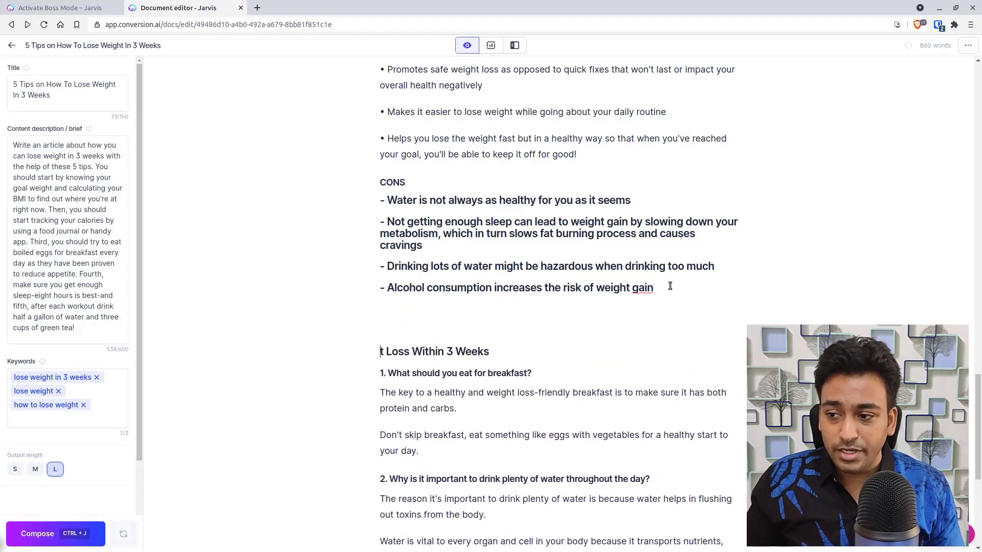
- Remove the heading formatting from the generated cons so they become normal text
left_click_drag(673, 285, 341, 201)
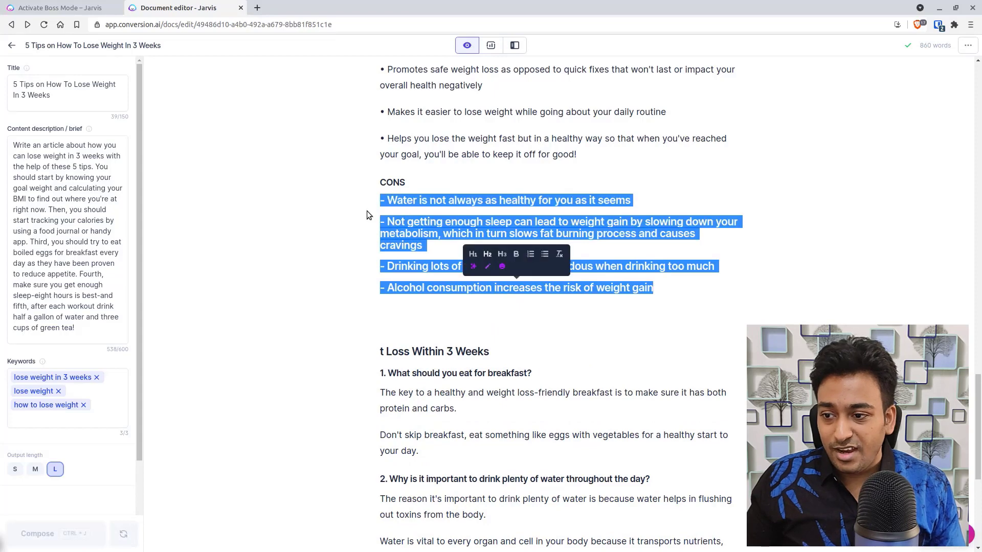
left_click(516, 254)
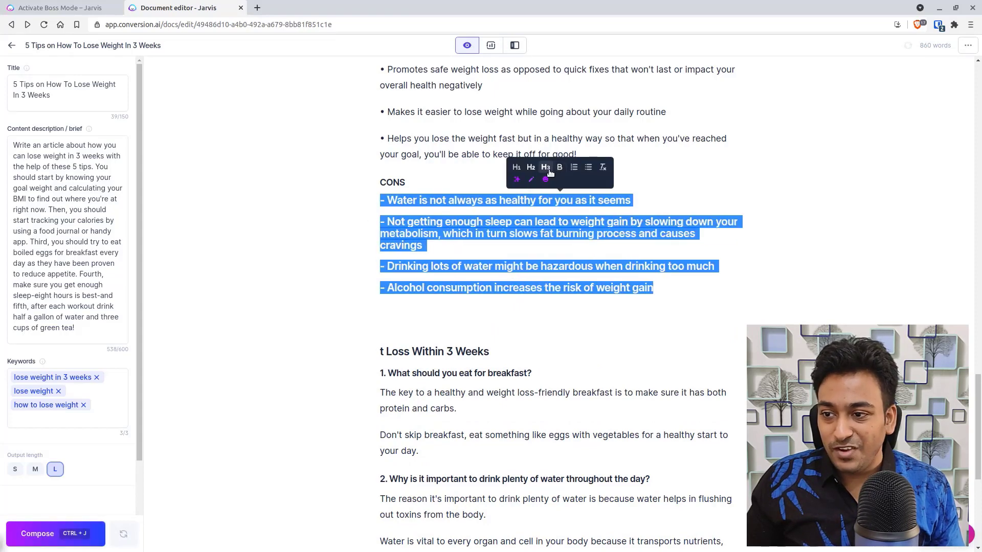
left_click(557, 169)
left_click(536, 228)
- Delete the leftover heading fragment "t Loss Within 3 Weeks" and the extra blank line below the cons
left_click(589, 331)
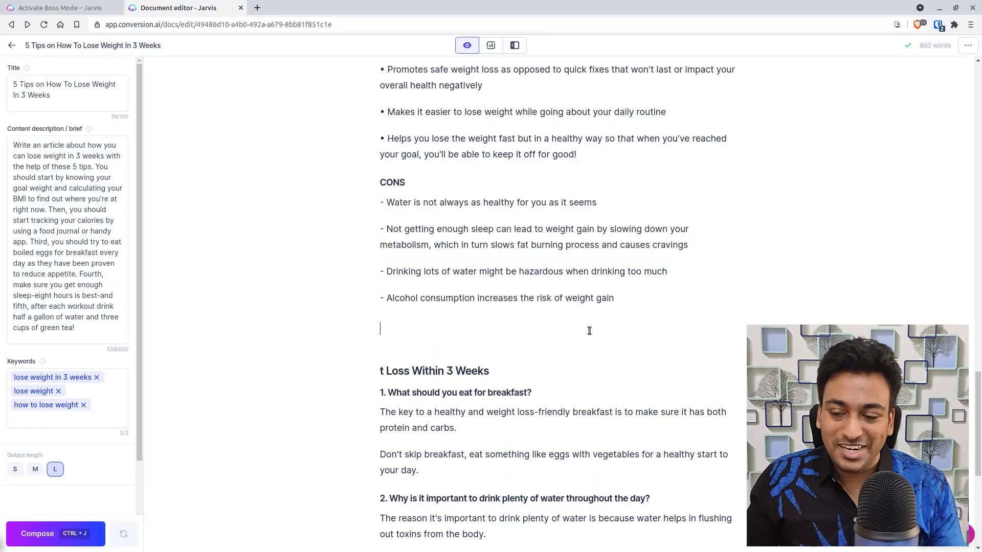
key("BackSpace")
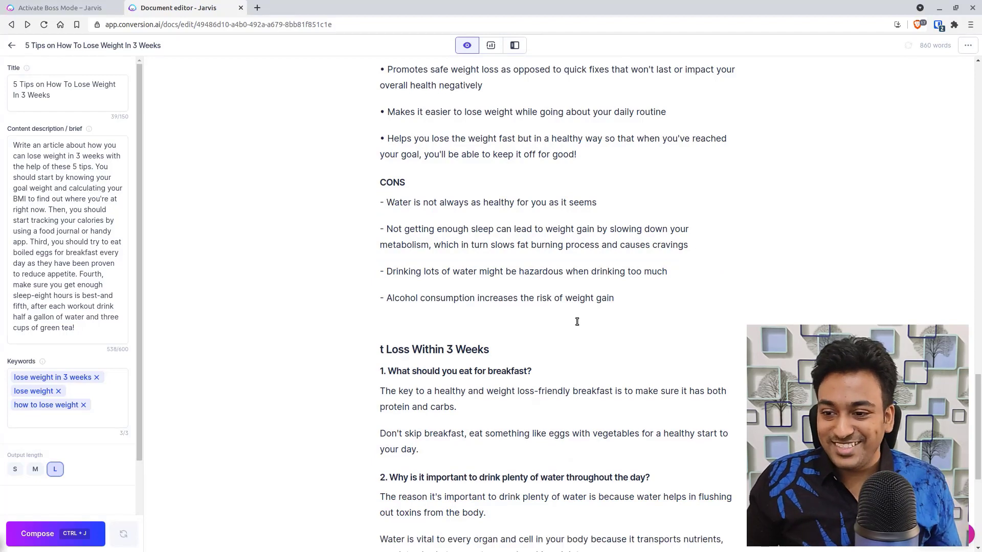
left_click(576, 322)
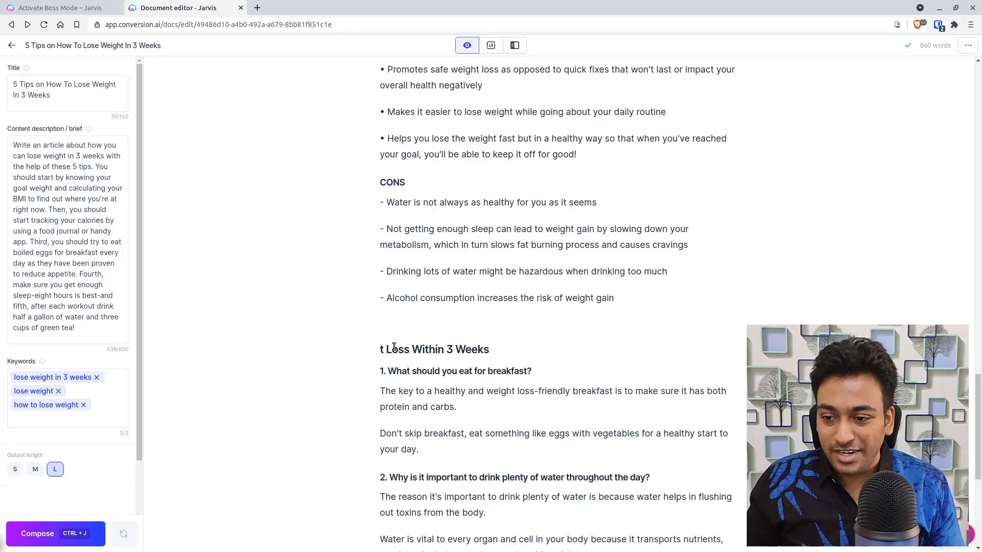
triple_click(462, 349)
key("BackSpace")
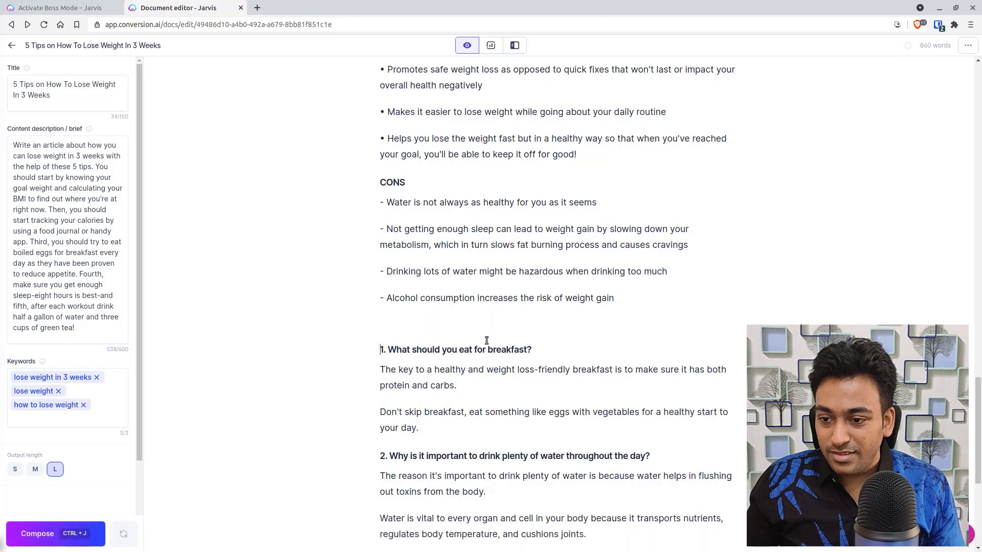
key("BackSpace")
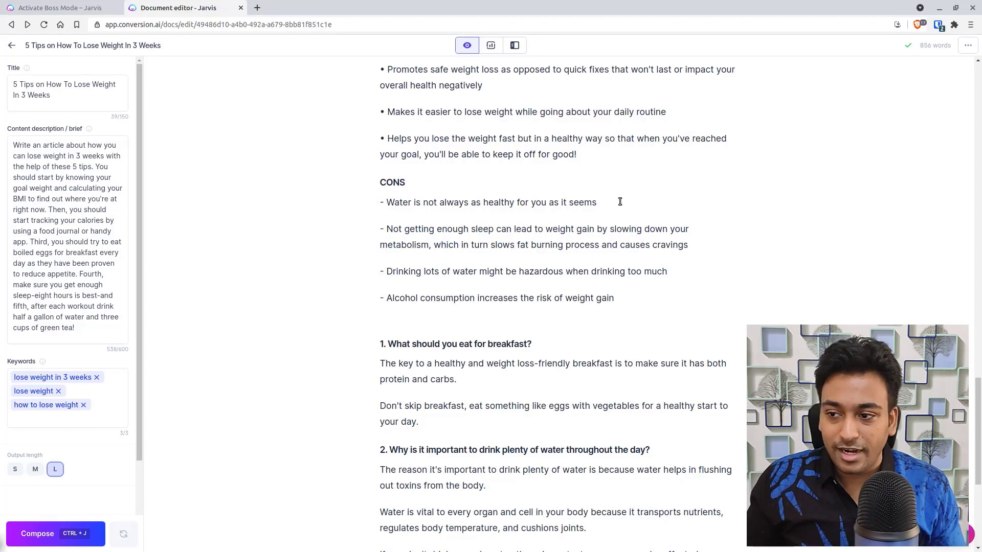
- Set the output length to S, extend the first con with generated text, and delete the extra lines generated after "to be"
left_click(14, 468)
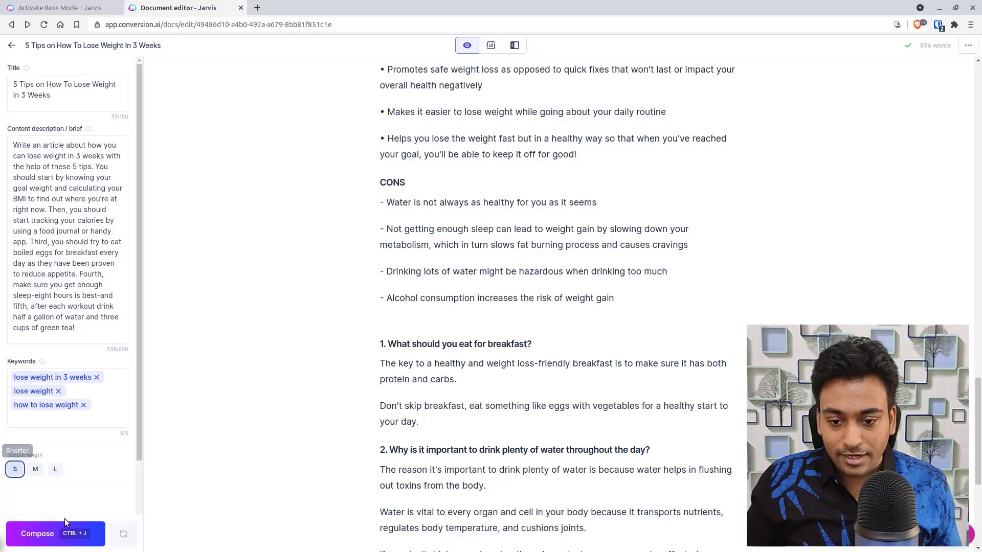
left_click(604, 202)
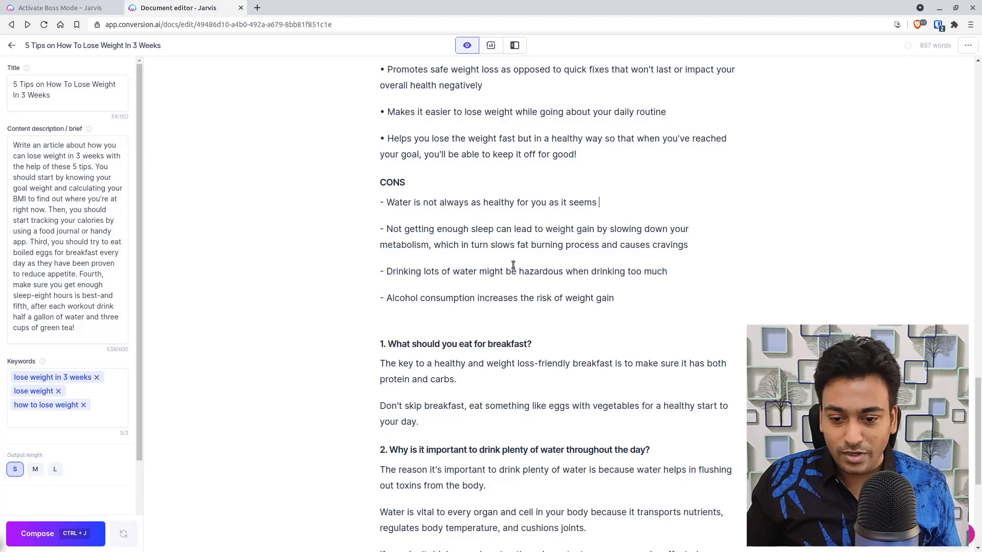
left_click(36, 537)
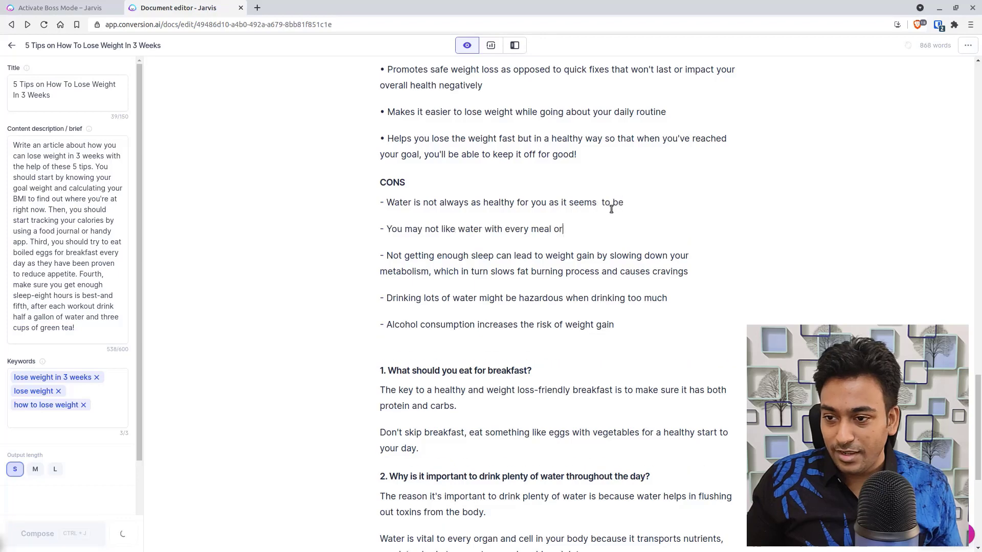
left_click(633, 204)
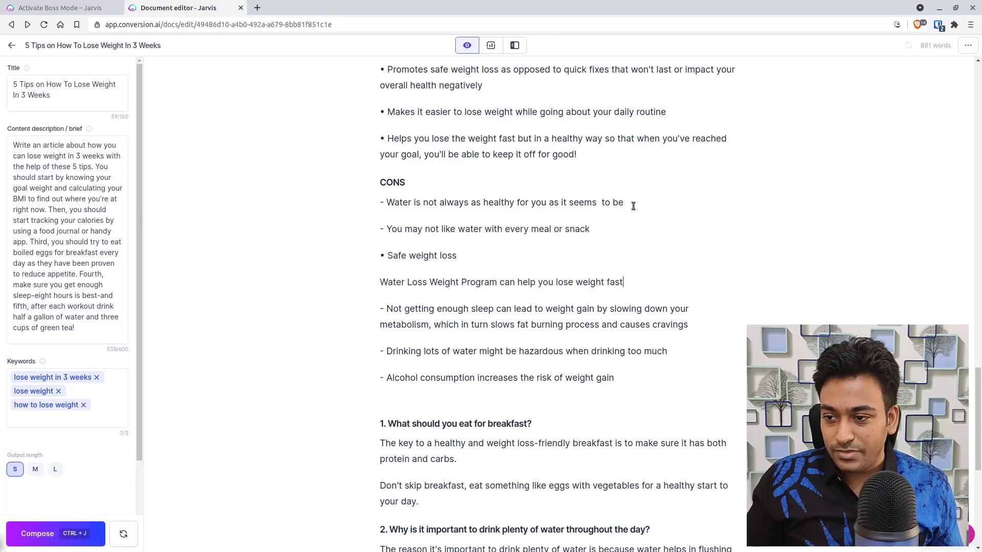
key("shift+Down")
key("shift+Down")
key("shift+Down")
key("BackSpace")
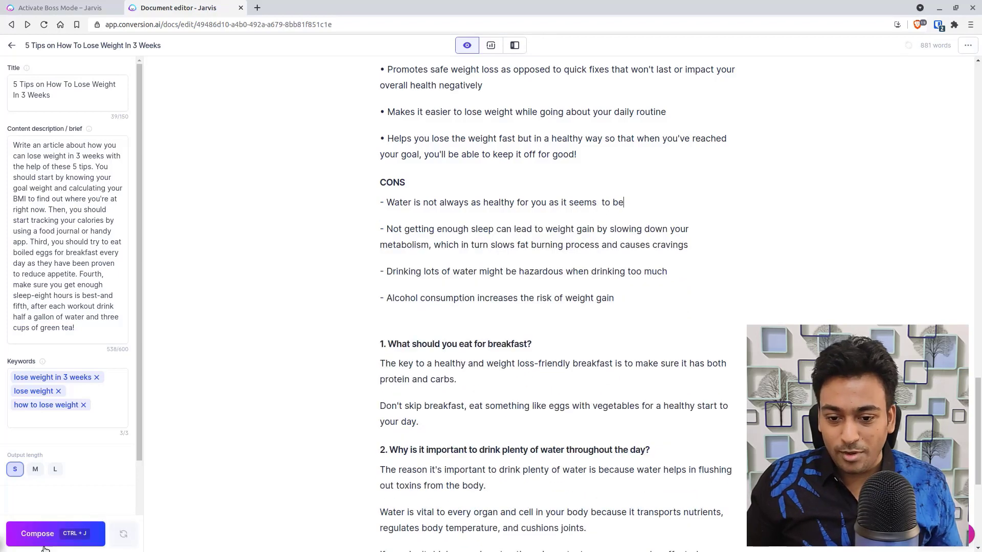
- Generate the rest of the first con, deleting the added bullet about the program's website and the double space before "to be"
key("ctrl+j")
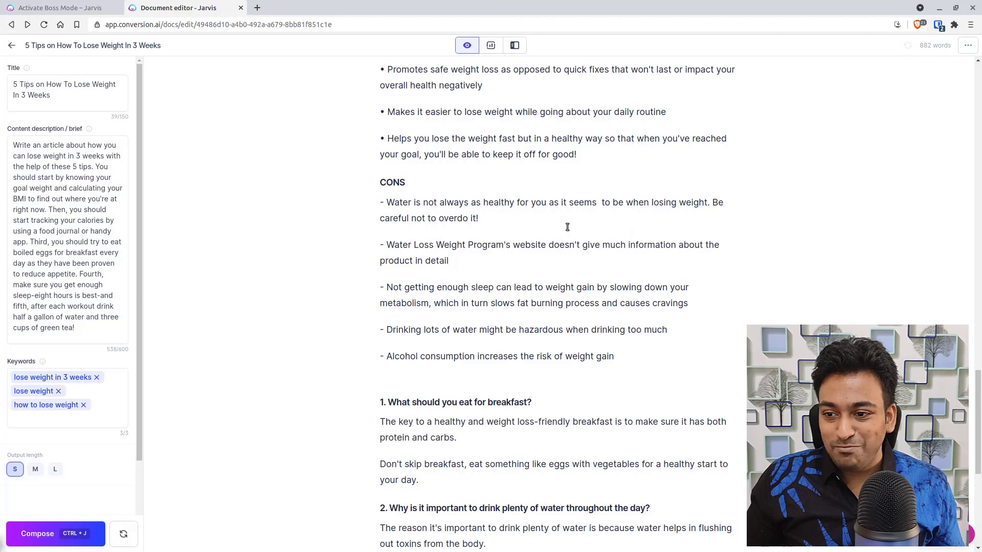
triple_click(547, 223)
key("BackSpace")
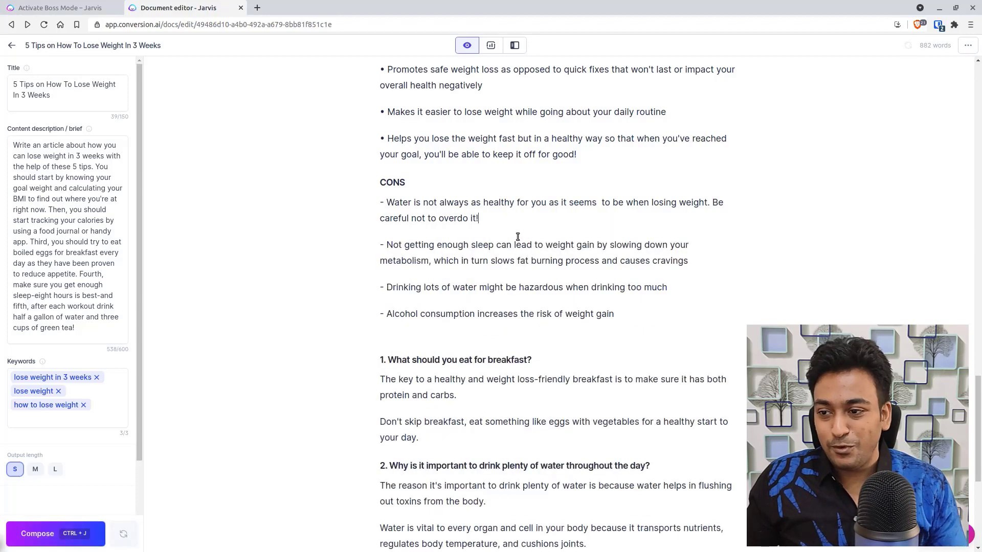
left_click(602, 206)
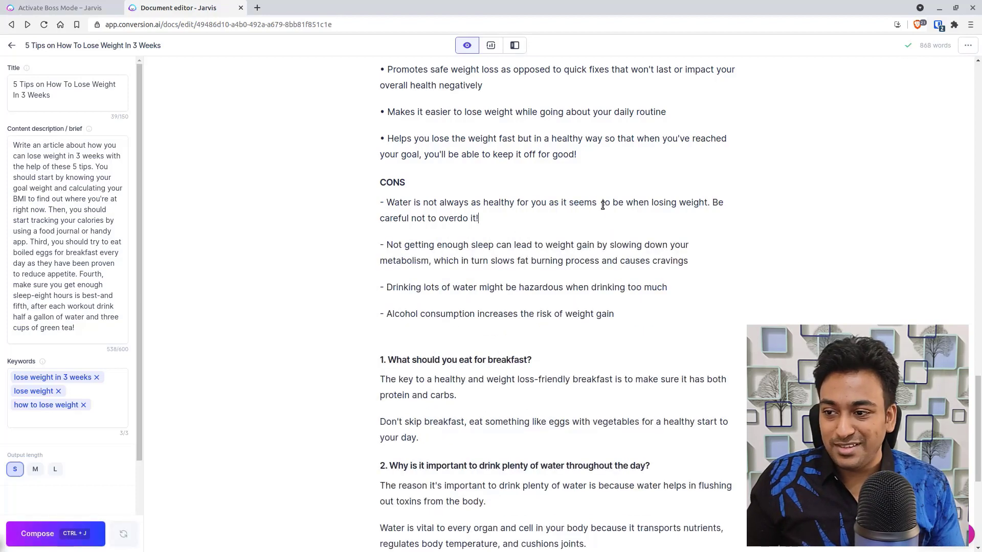
key("BackSpace")
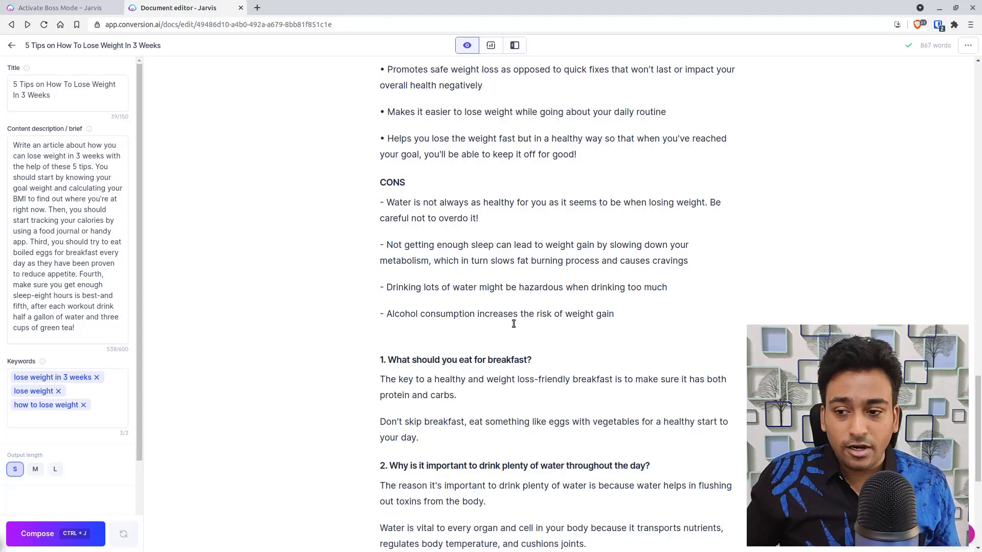
- Insert three blank lines between the article's introduction and the "1. Eat a healthy breakfast" heading
scroll(532, 369, "down", 6)
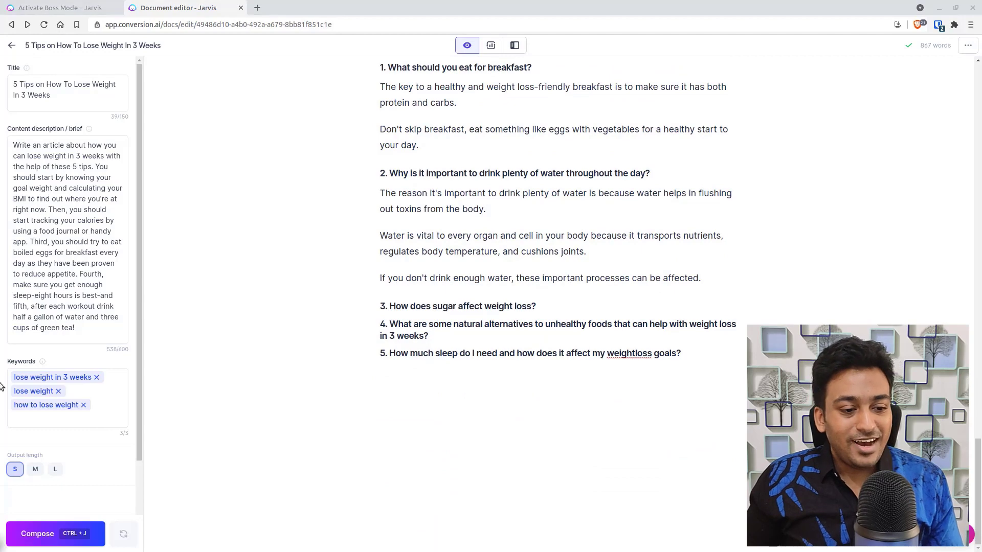
scroll(612, 387, "up", 15)
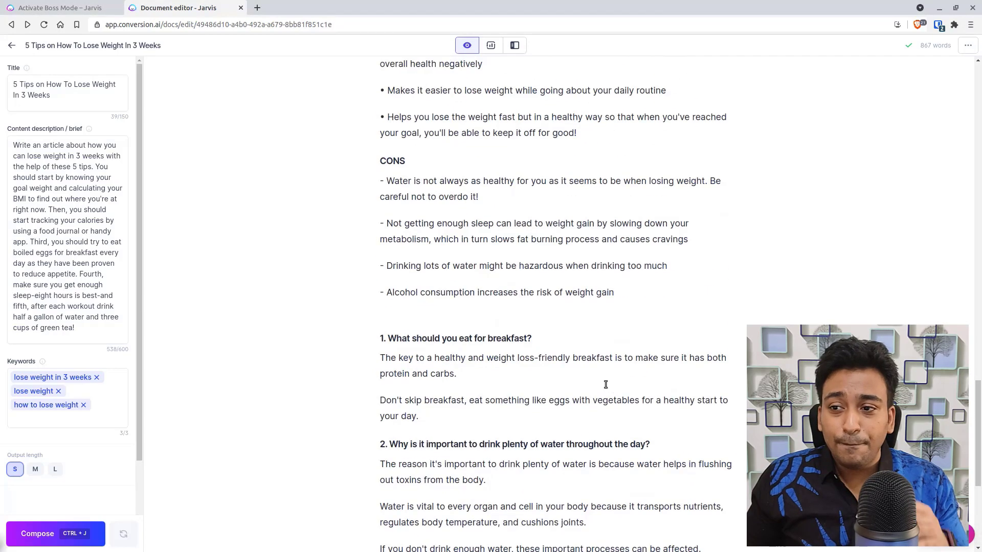
scroll(605, 385, "up", 12)
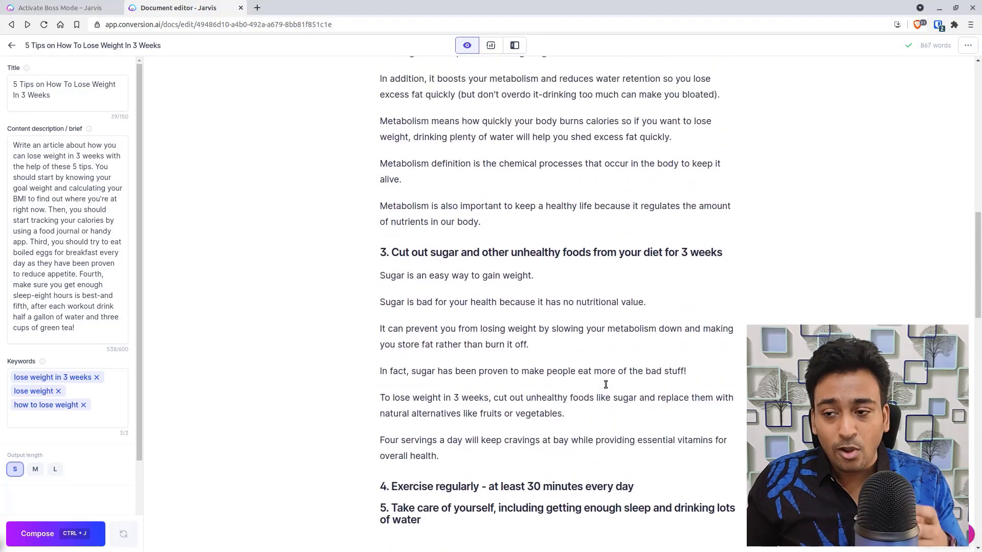
scroll(606, 384, "up", 7)
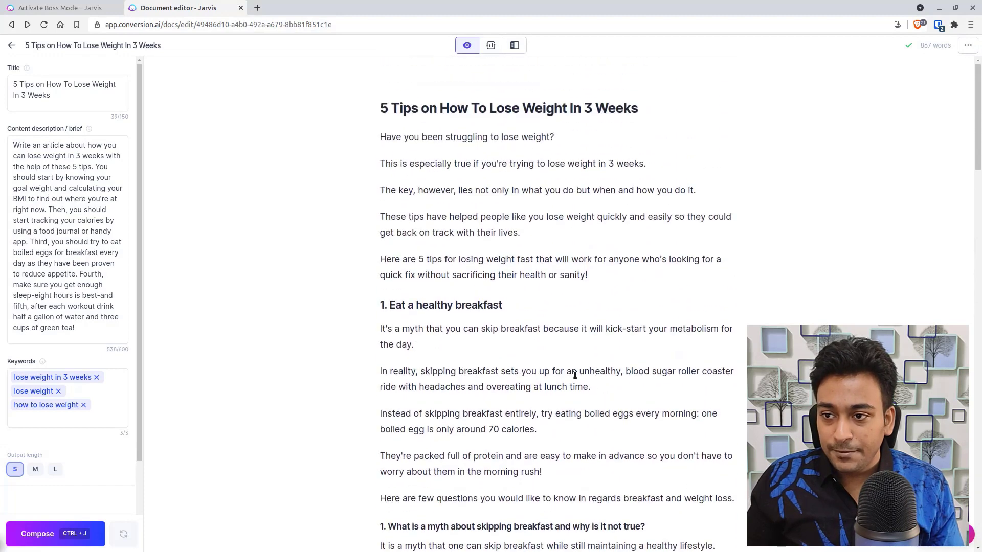
key("Return")
key("Return")
key("Return")
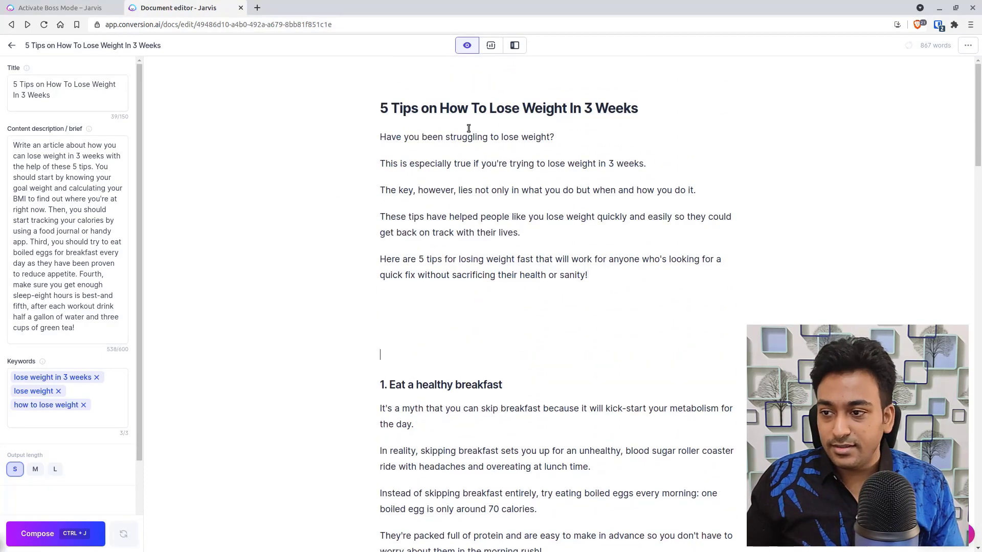
- Merge the introduction's separate lines below the article title into a single paragraph, with spaces between the sentences
left_click(380, 164)
key("BackSpace")
left_click(380, 178)
key("BackSpace")
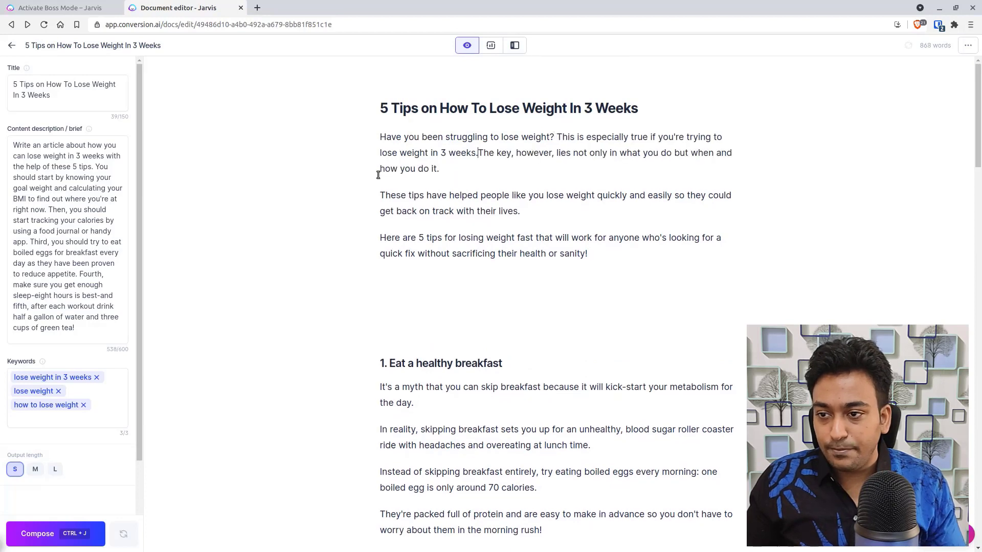
left_click(378, 193)
key("BackSpace")
left_click(381, 210)
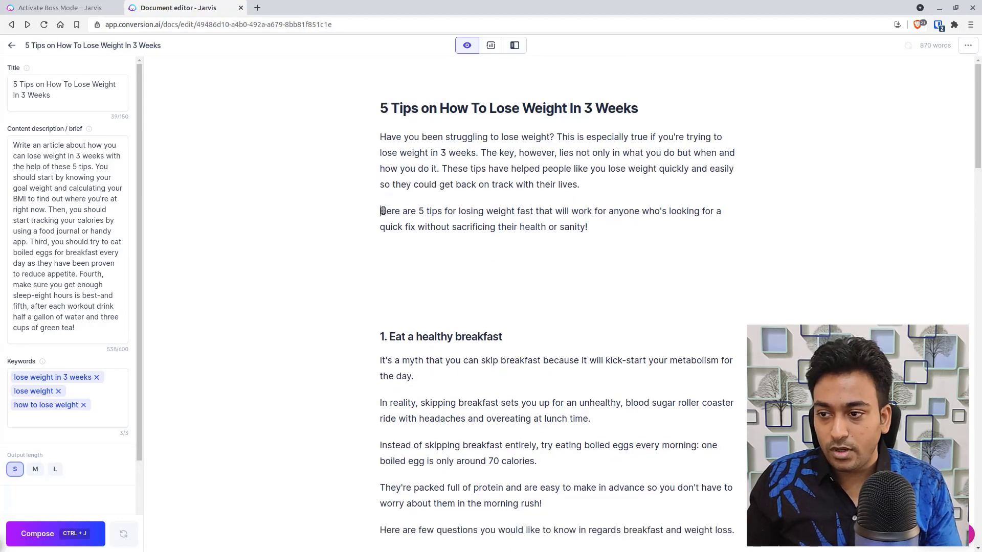
key("BackSpace")
- Write the command "Write a list based on above text" below the introduction and generate text from it
left_click(417, 253)
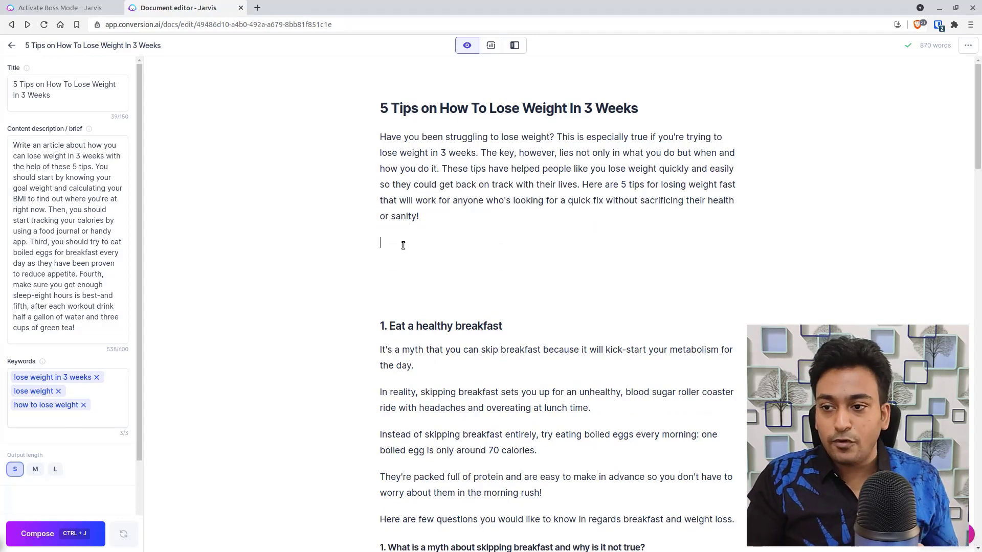
type("Writ")
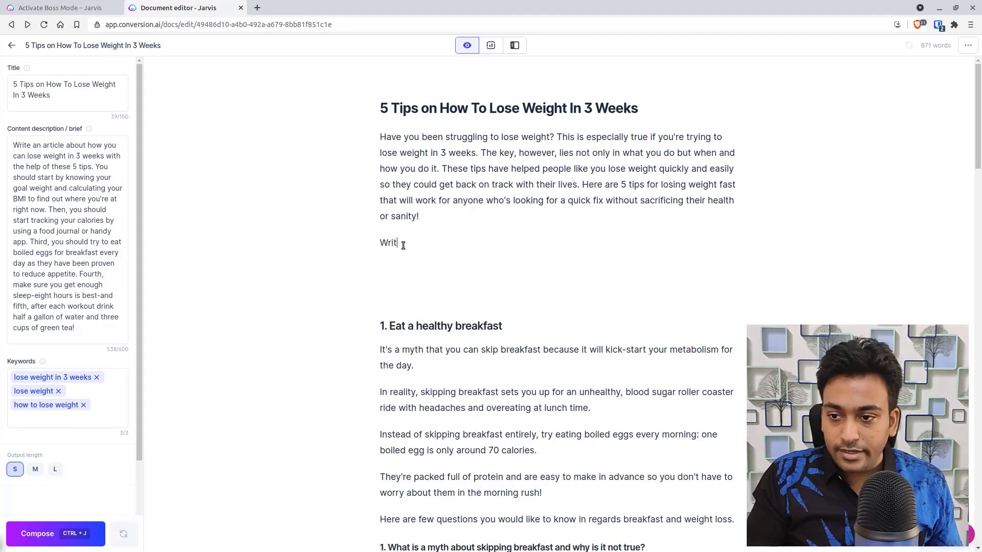
type("e a list ")
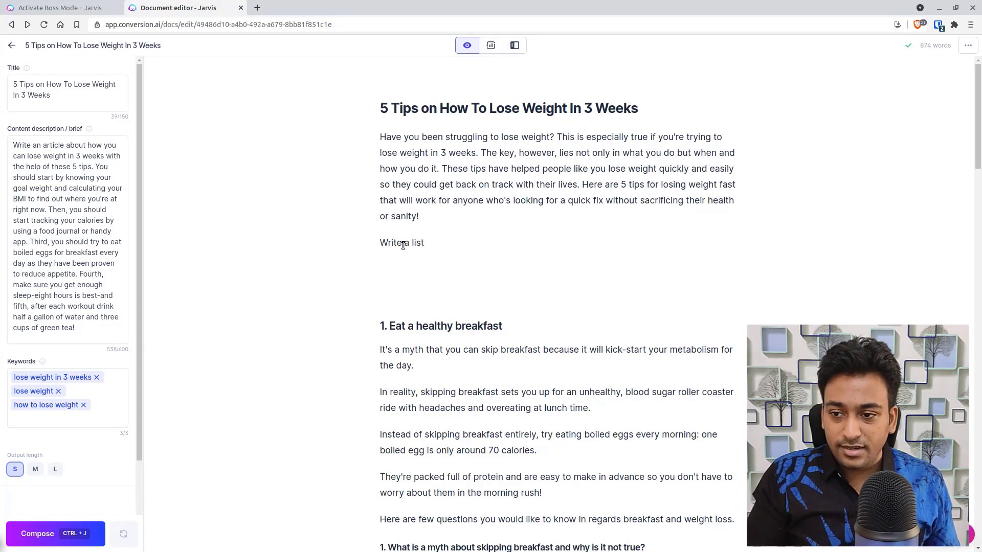
type("cle")
key("BackSpace")
key("BackSpace")
key("BackSpace")
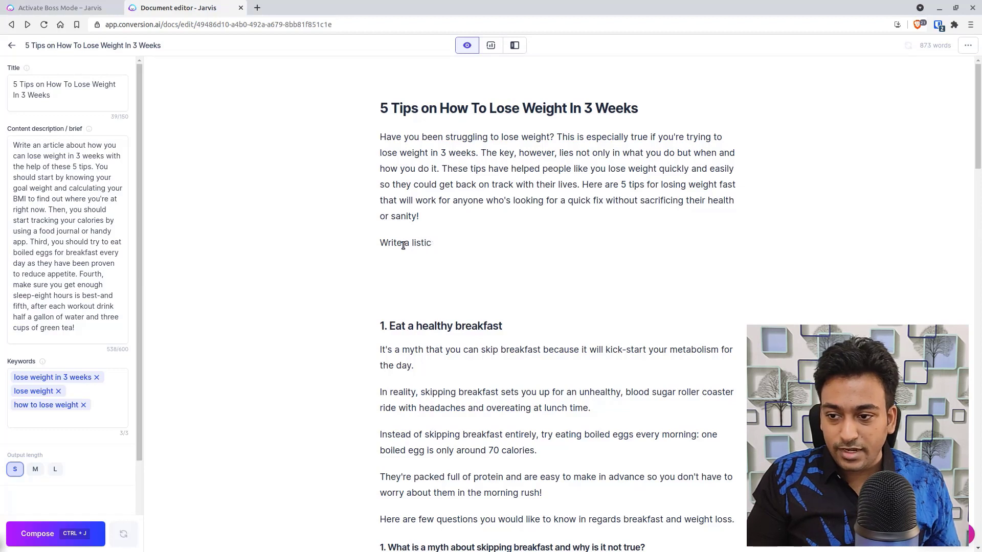
key("BackSpace")
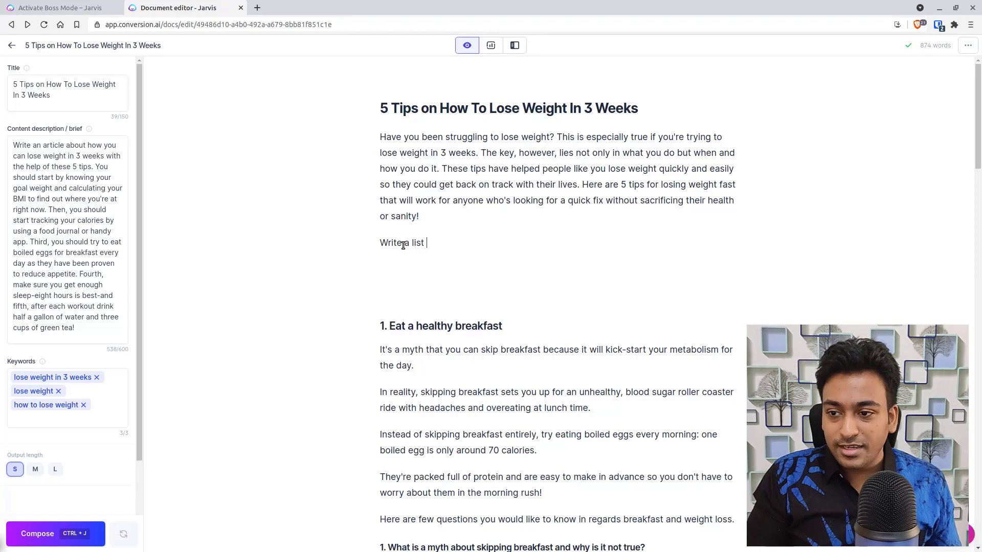
type("based o")
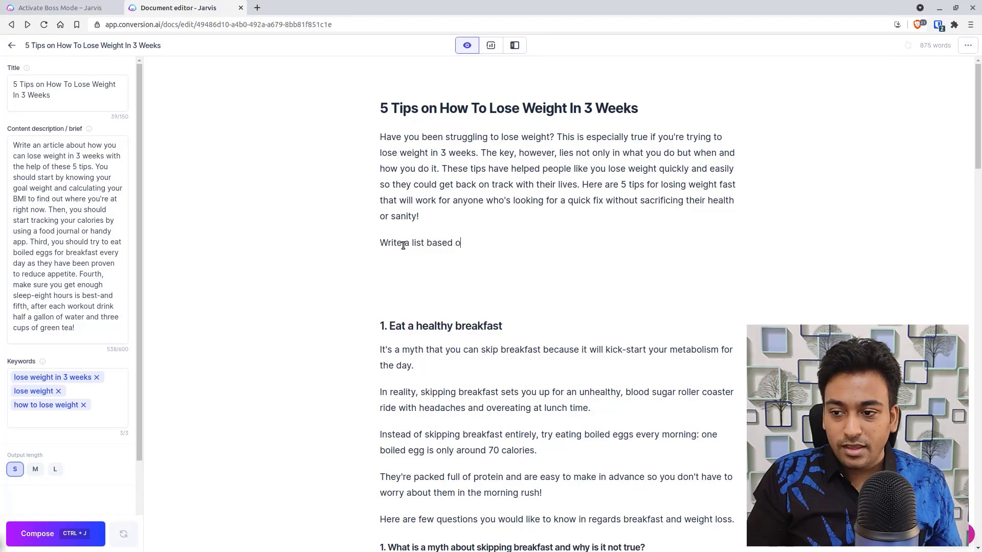
type("n a")
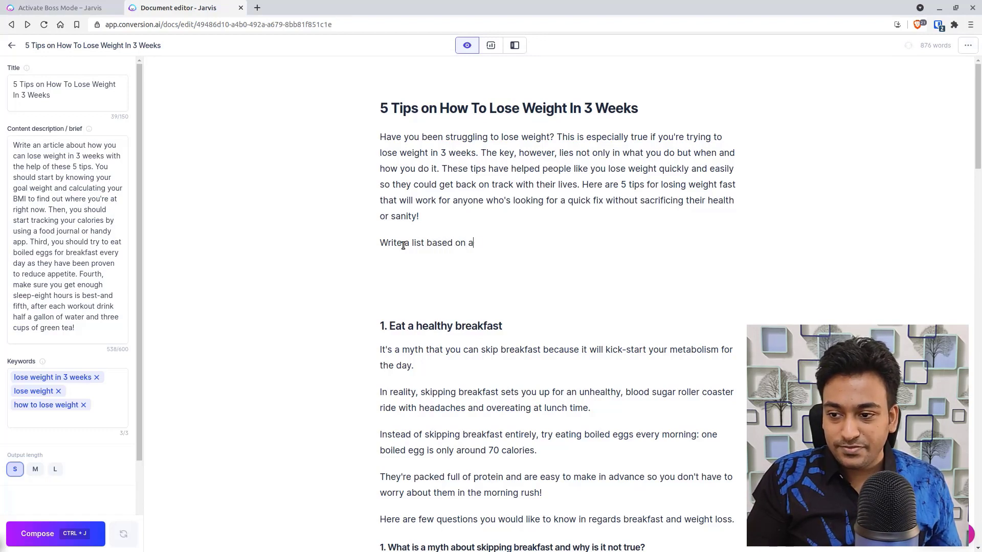
type("bove text")
left_click_drag(403, 245, 403, 246)
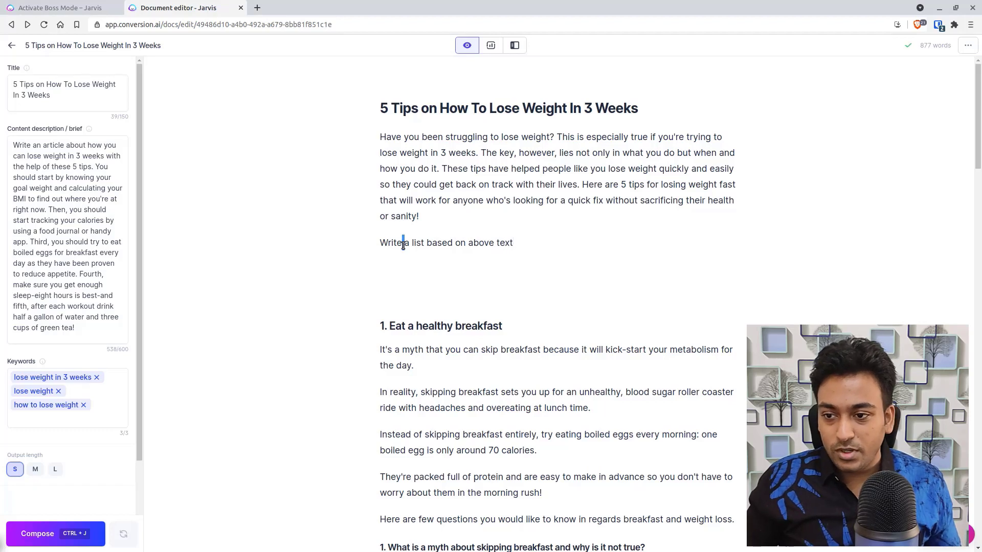
triple_click(404, 245)
key("ctrl+j")
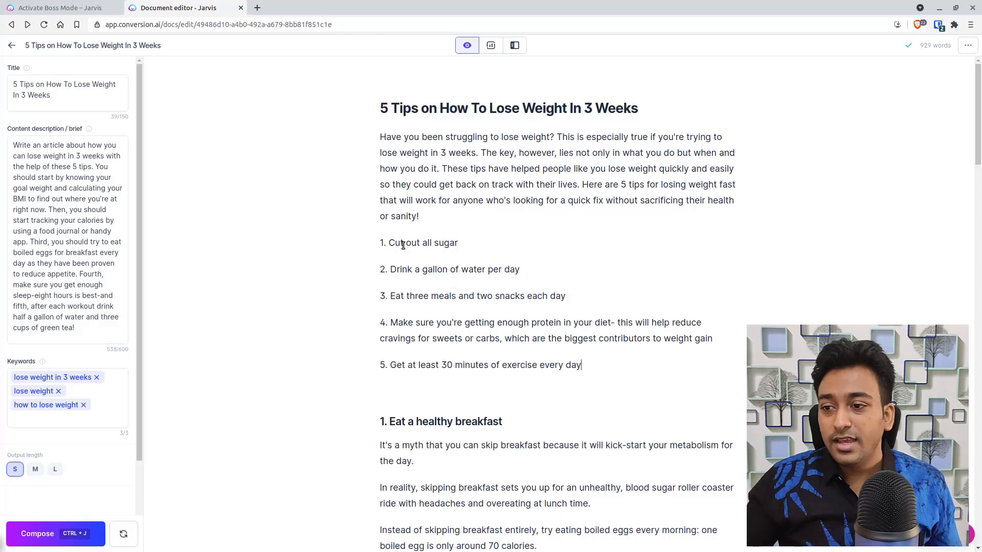
- Undo the generated numbered list back to the command line below the introduction
key("ctrl+z")
key("ctrl+z")
key("ctrl+z")
key("ctrl+z")
key("ctrl+z")
key("ctrl+z")
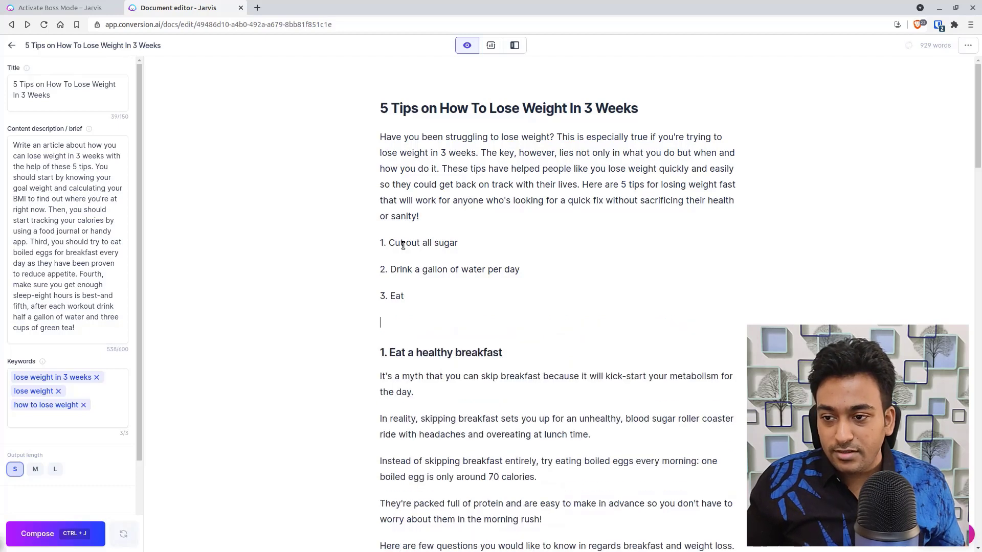
- Replace "Write a list" with "Convert" at the start of the command below the introduction
double_click(416, 244)
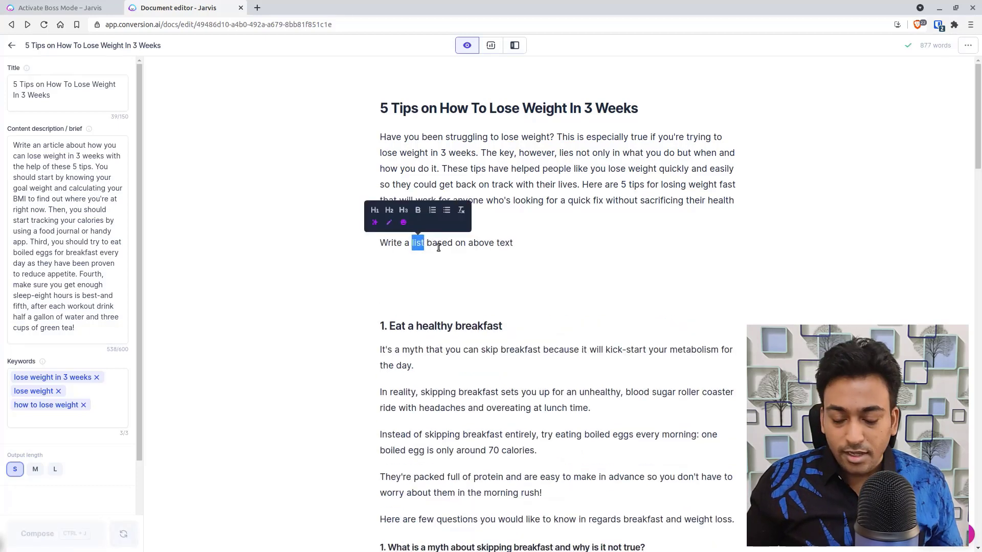
key("BackSpace")
key("BackSpace")
key("BackSpace")
key("BackSpace")
key("BackSpace")
key("BackSpace")
key("BackSpace")
key("BackSpace")
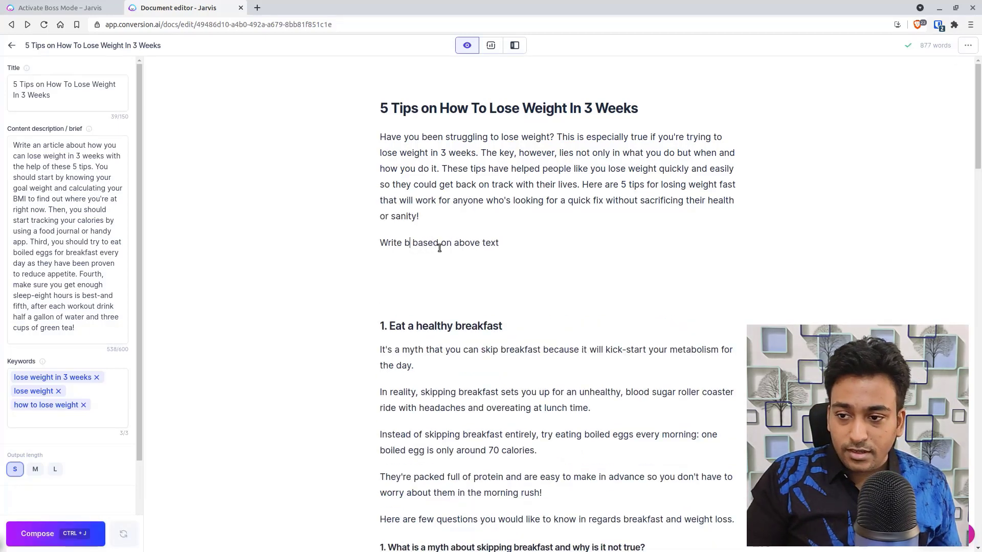
key("BackSpace")
type("Conve")
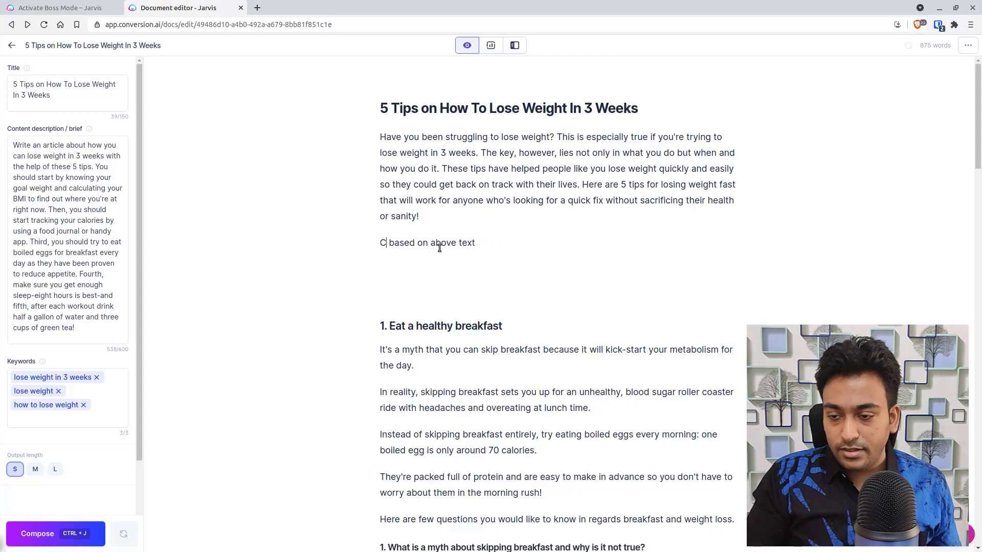
type("rt")
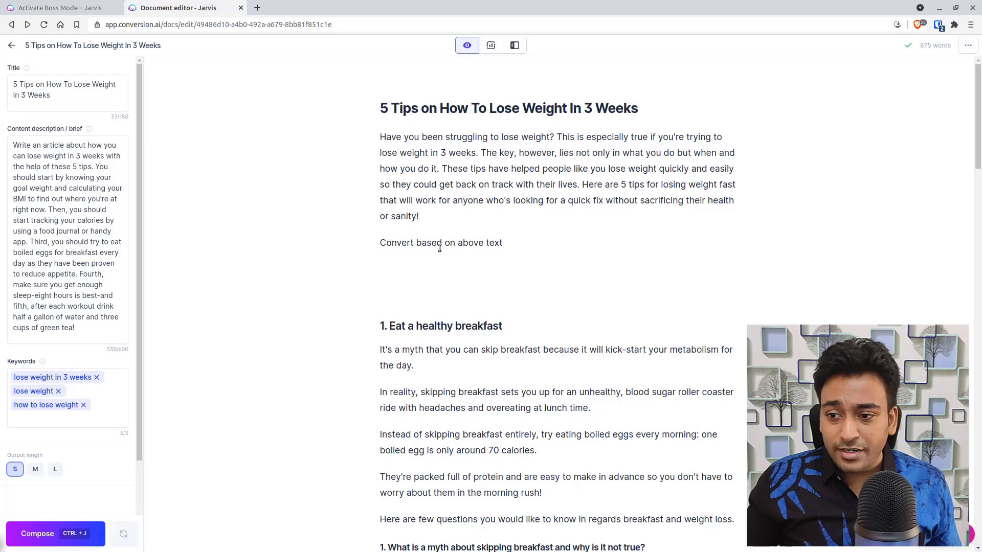
- Complete the command as "Convert above text into a bullet list" and generate text from it
left_click_drag(416, 242, 522, 242)
key("BackSpace")
type("ab")
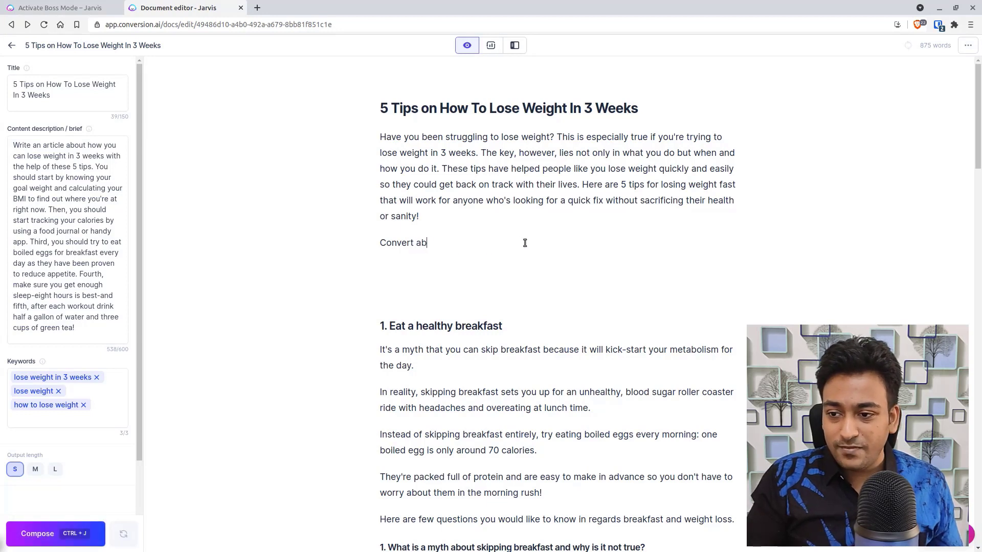
type("ove text ")
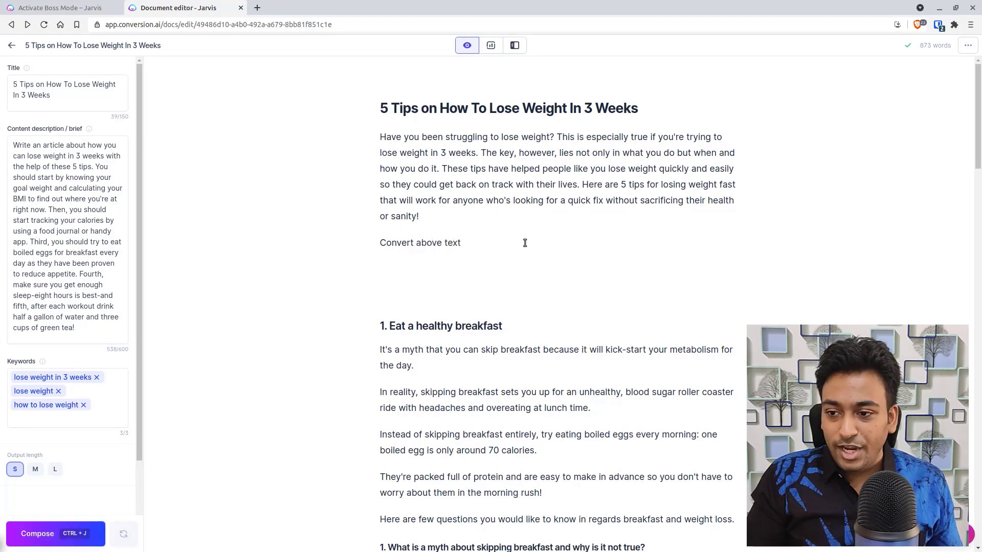
type("into a")
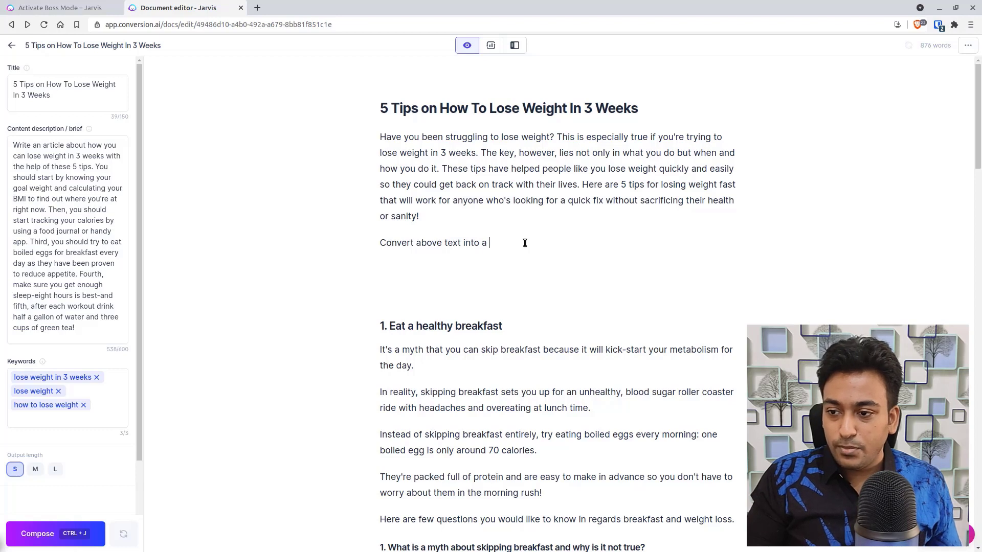
type(" bullet list")
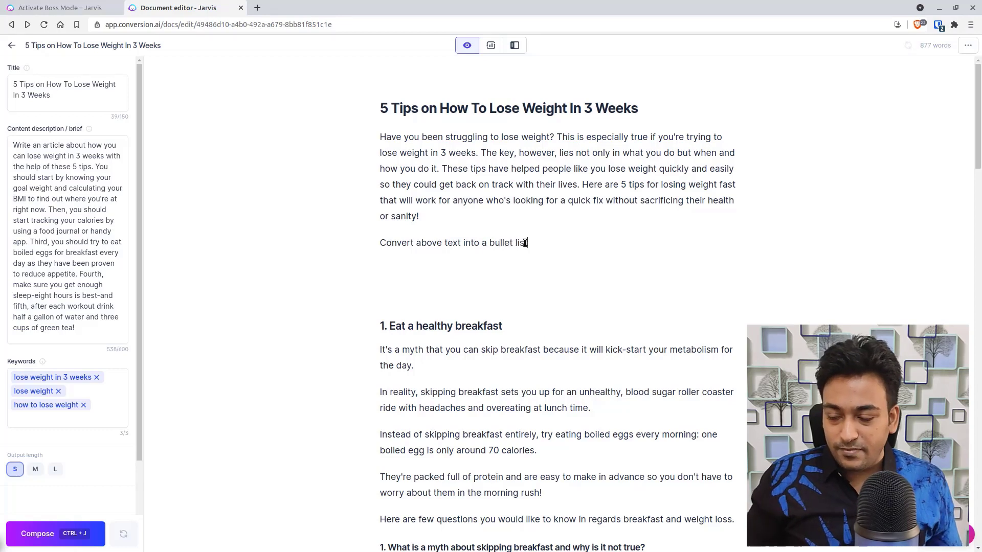
key("shift+Home")
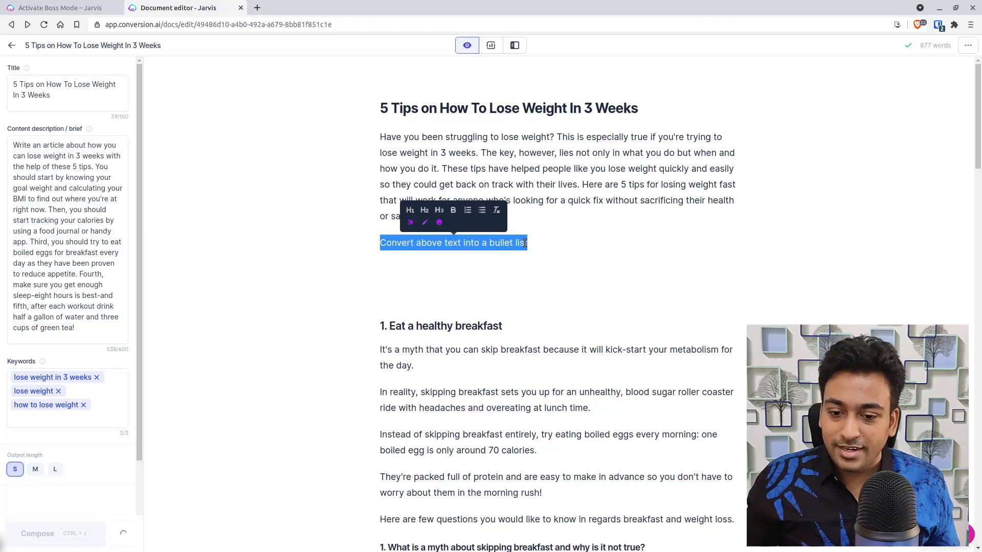
type("- Tips for losing weight fast")
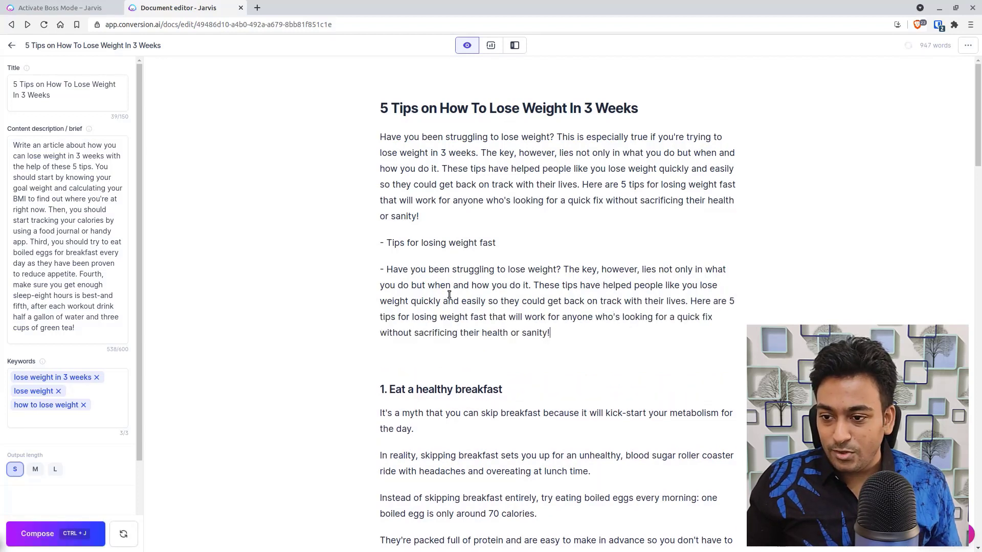
- Undo the generated text that repeats the introduction, back to the bullet list command
key("ctrl+z")
key("ctrl+z")
key("ctrl+z")
key("ctrl+z")
key("ctrl+z")
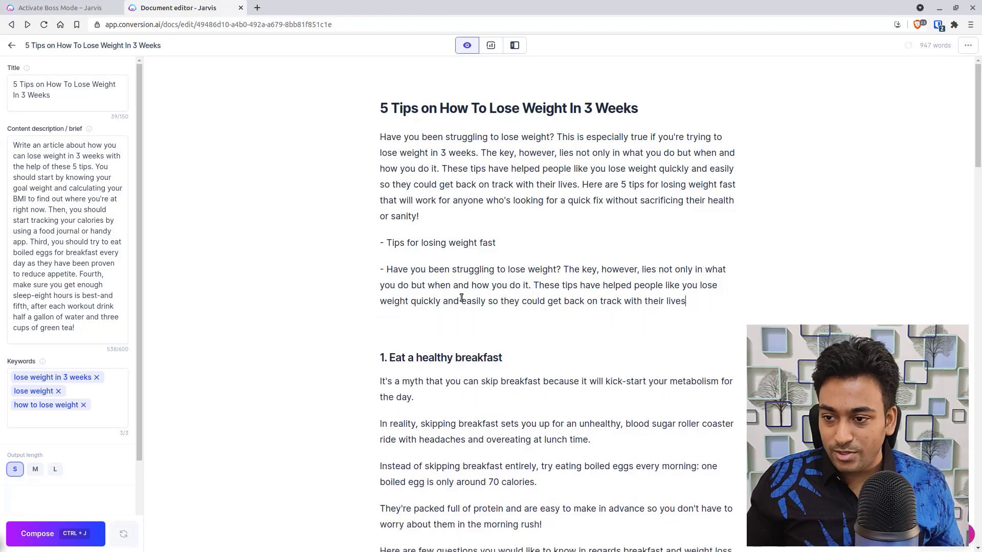
key("ctrl+z")
key("ctrl+z")
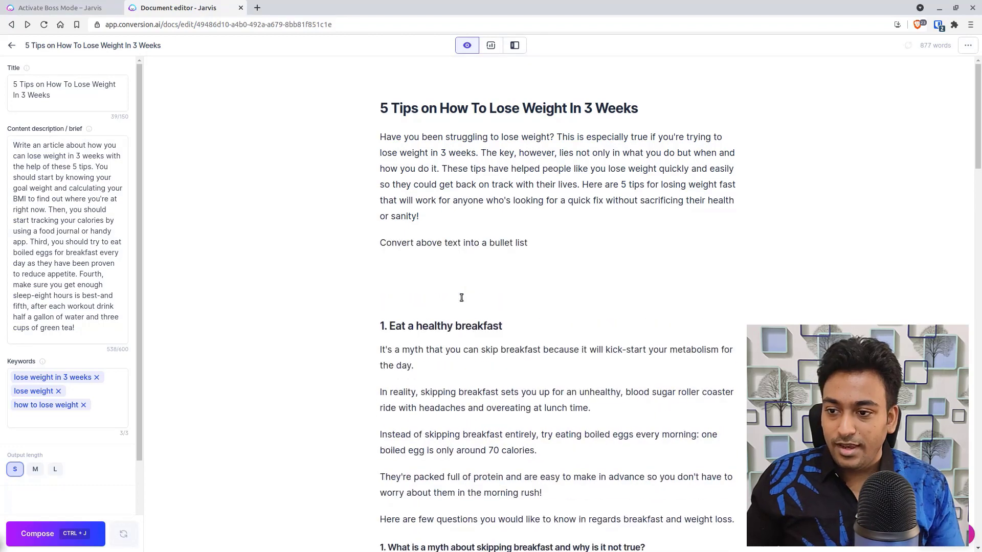
key("ctrl+z")
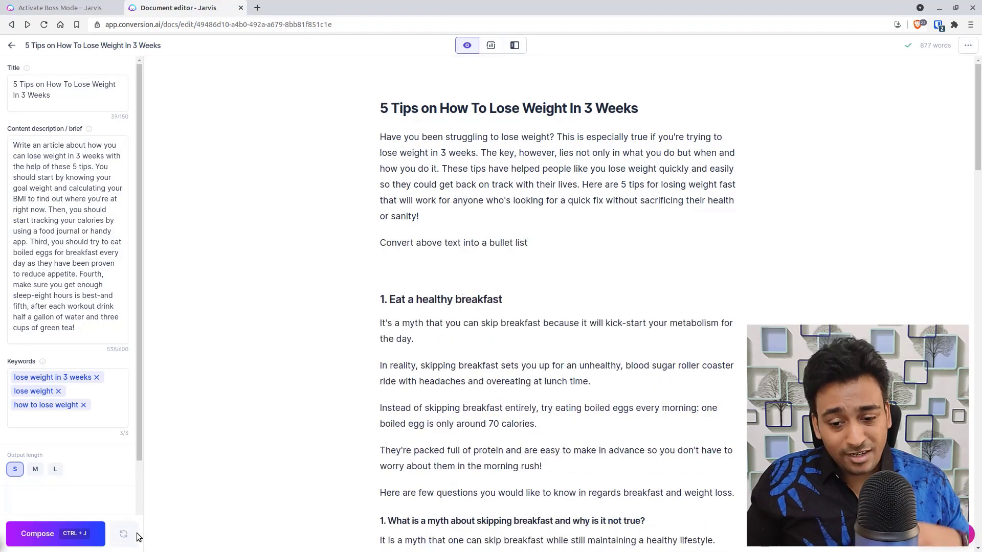
- Generate text again from the command "Convert above text into a bullet list" and select all the resulting lines
left_click(80, 533)
triple_click(447, 242)
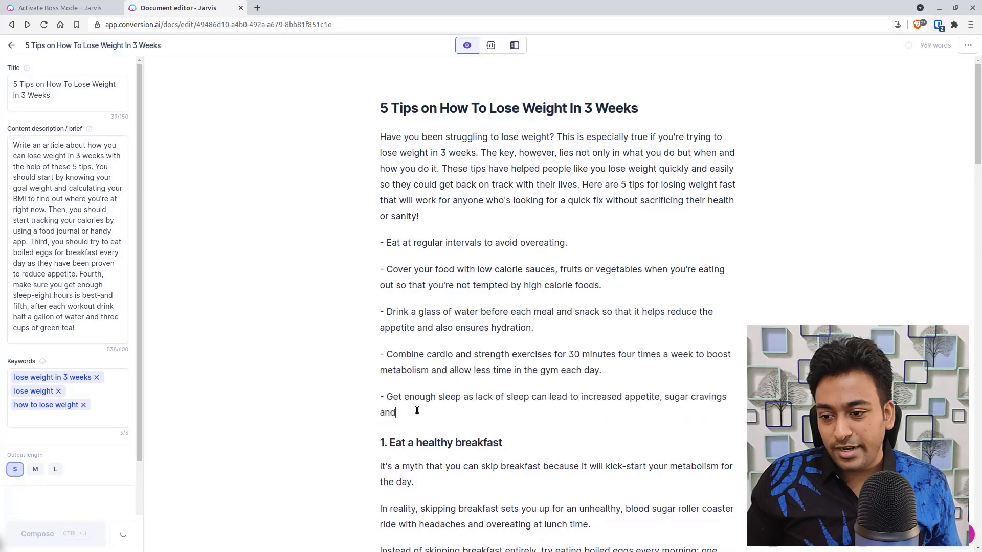
left_click_drag(474, 415, 368, 240)
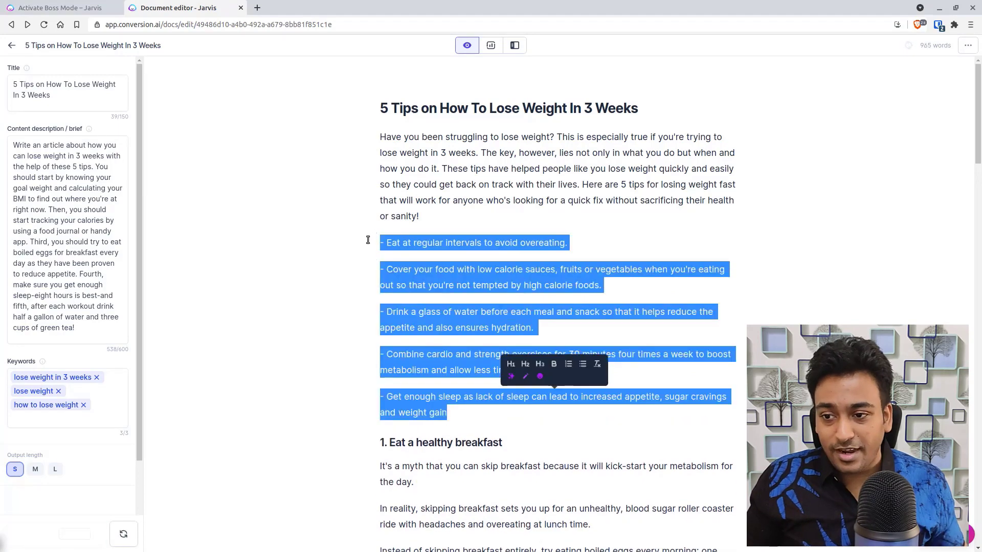
- Undo the generated diet and exercise tips and the blank lines between the command and the breakfast heading
key("ctrl+z")
key("ctrl+z")
key("ctrl+z")
key("ctrl+z")
key("ctrl+z")
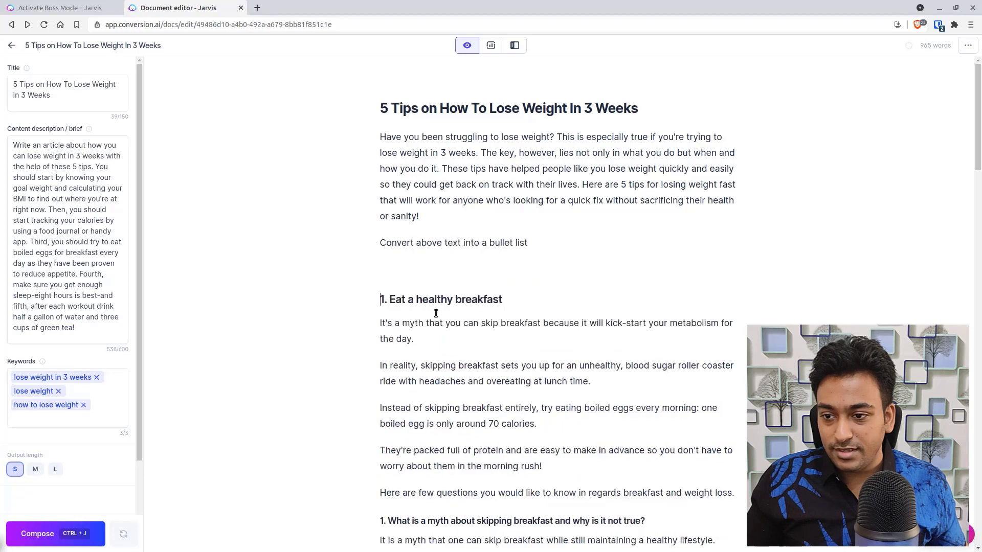
key("ctrl+z")
key("ctrl+z")
key("ctrl+z")
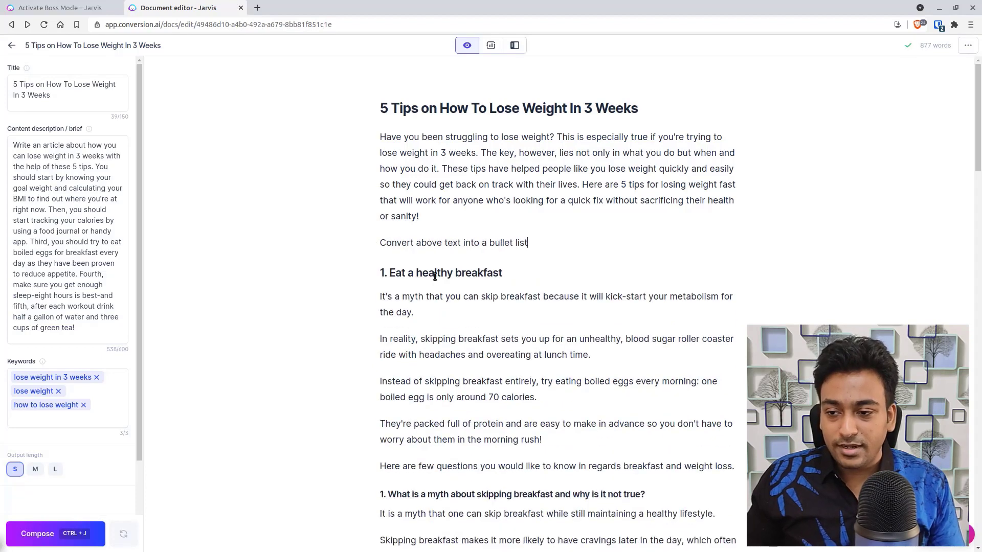
- Remove the old command and the "1. Eat a healthy breakfast" heading, starting a new line with "Wri" followed by blank space
triple_click(435, 244)
type("W")
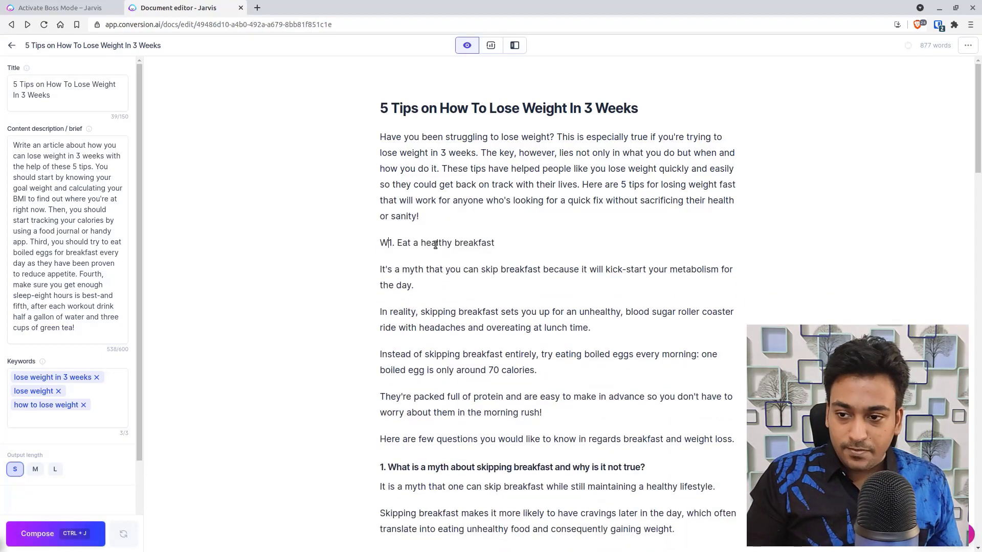
type("rit")
triple_click(435, 244)
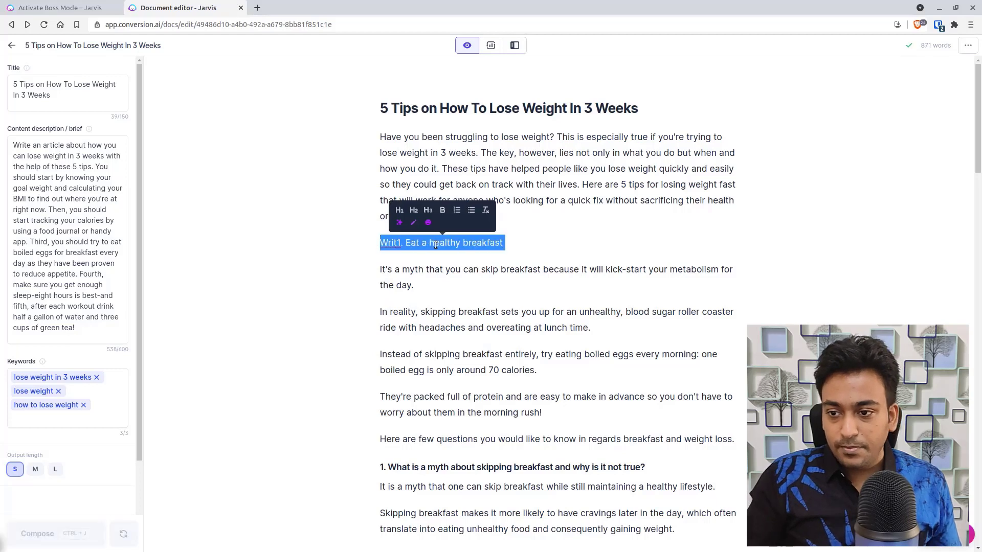
key("BackSpace")
key("BackSpace")
key("Return")
key("Return")
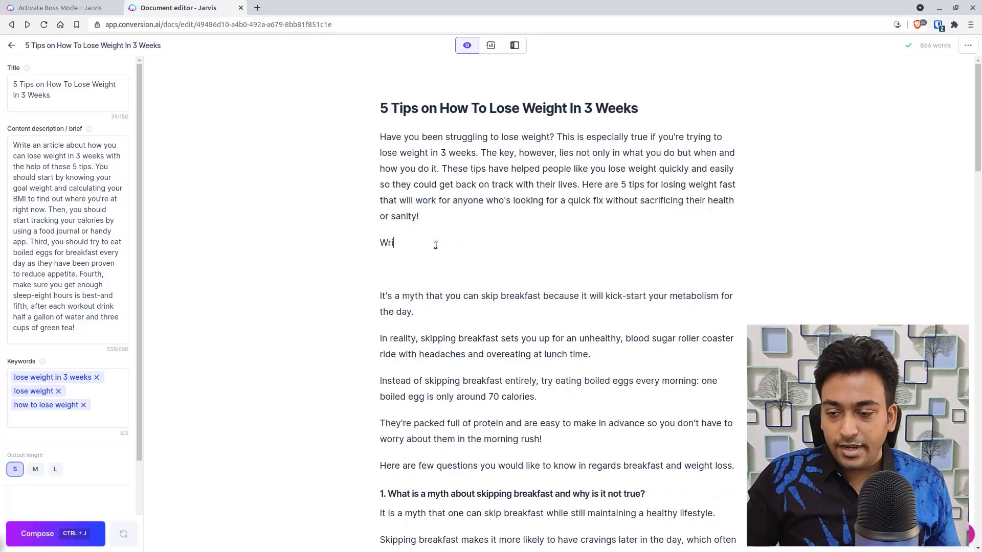
- Complete the command as "Write bulletpoints based on above text" and generate bullet points from it
type("e bullet")
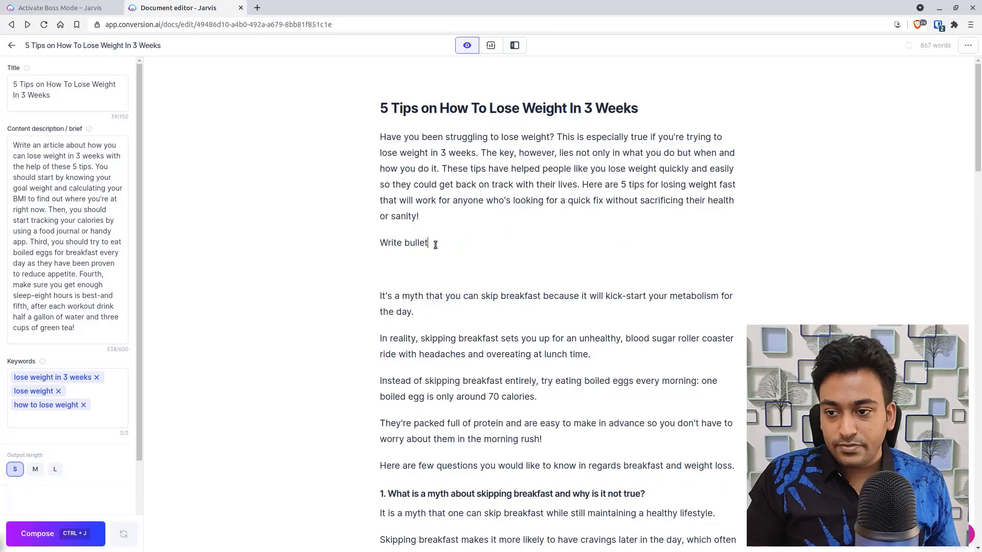
type("points ")
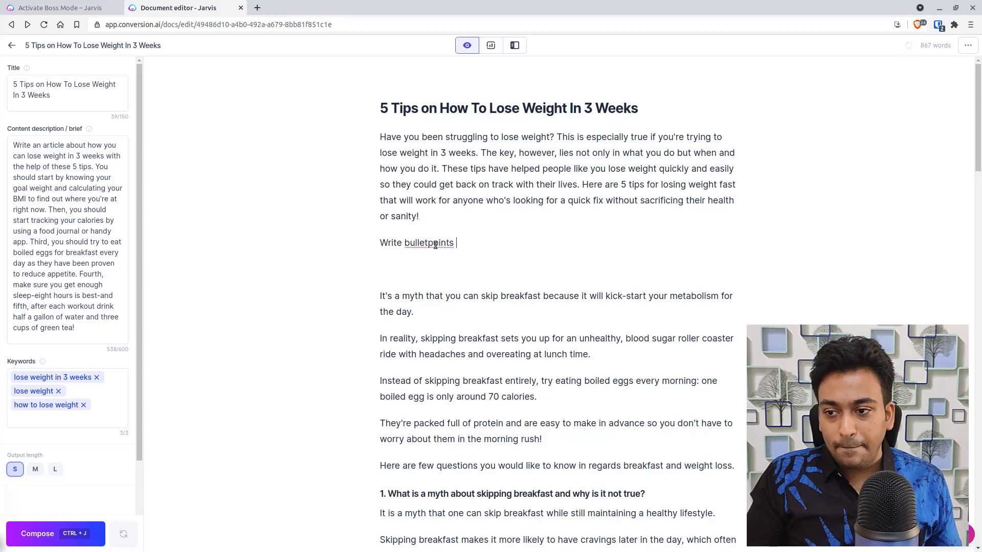
type("based on ab")
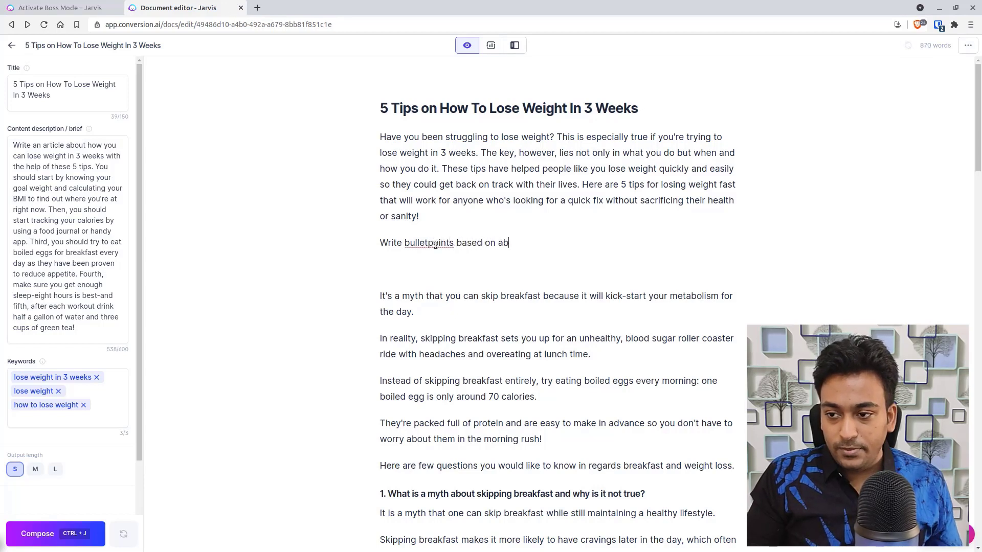
type("ove text")
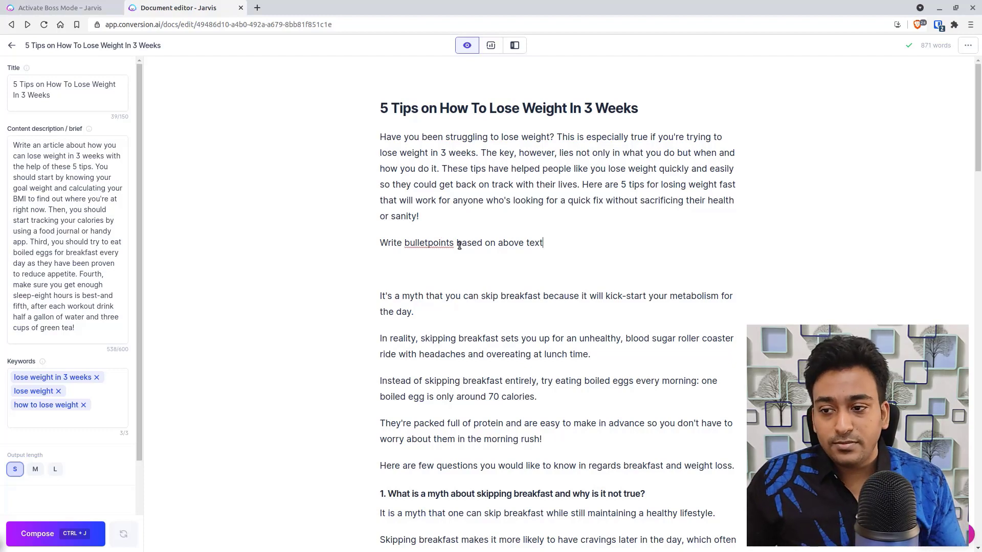
triple_click(459, 245)
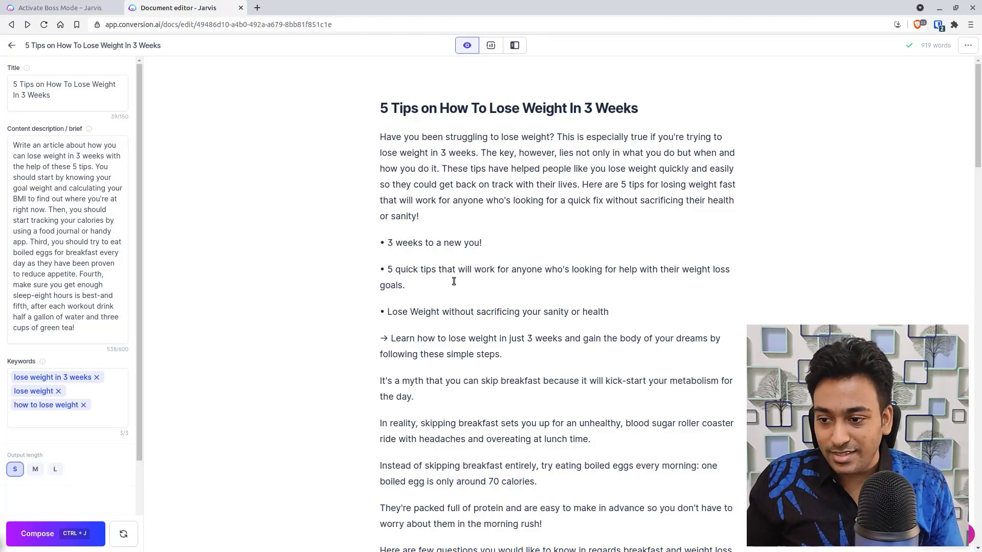
- Delete the generated bullet points, the arrow line below them and the leftover blank lines between the introduction and the breakfast text
triple_click(511, 356)
key("BackSpace")
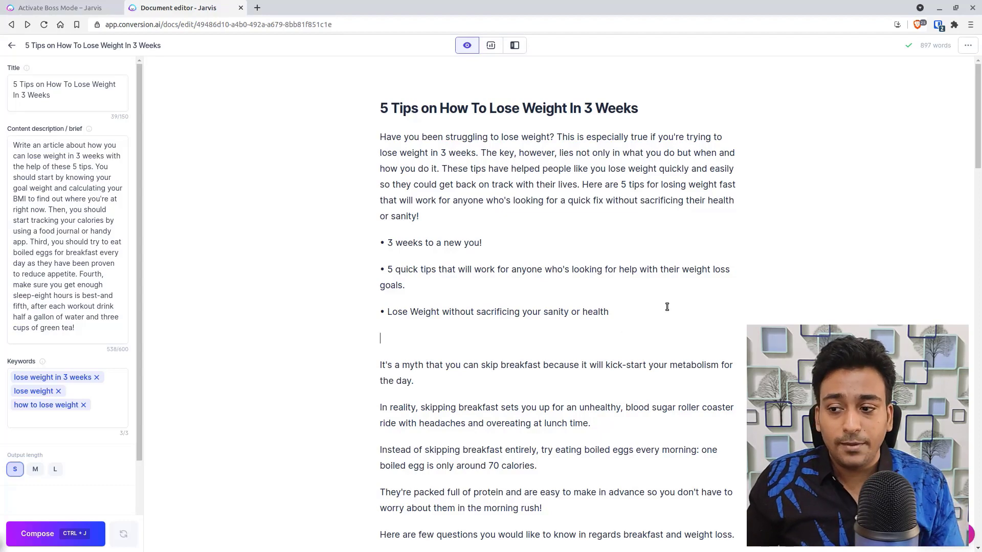
left_click_drag(637, 317, 355, 244)
key("BackSpace")
key("Delete")
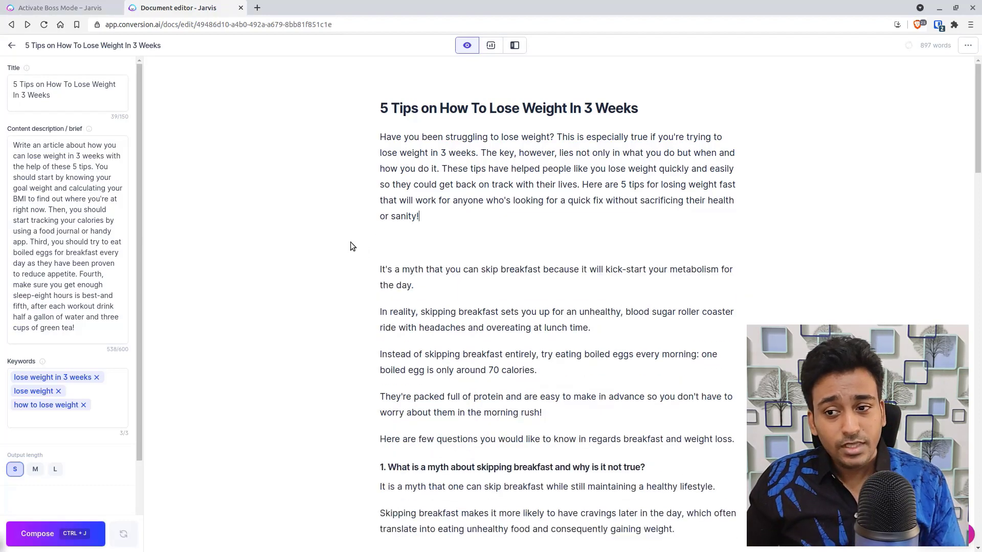
key("BackSpace")
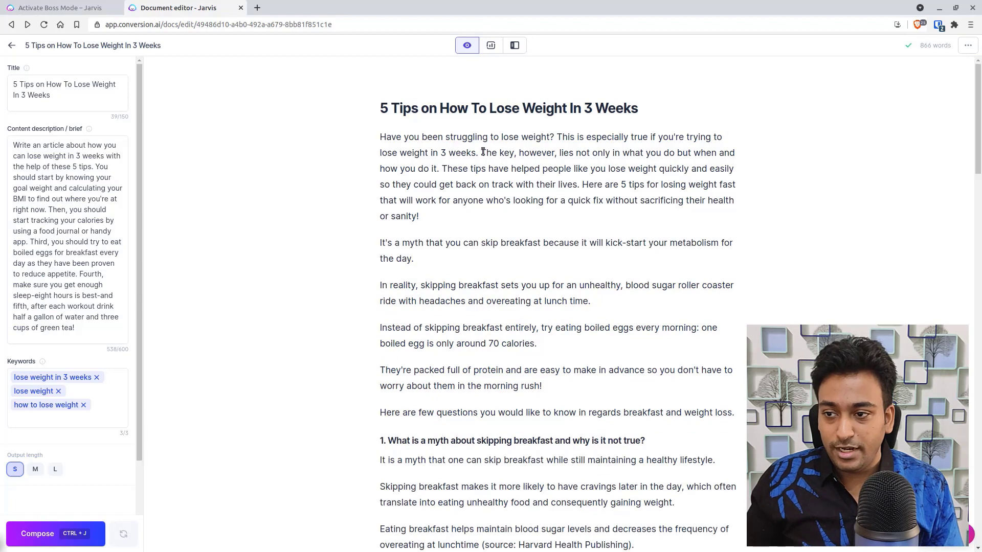
- Split the introduction into four paragraphs, breaking before "The key, however", "These tips have helped" and "Here are 5 tips"
left_click(482, 152)
key("BackSpace")
key("Return")
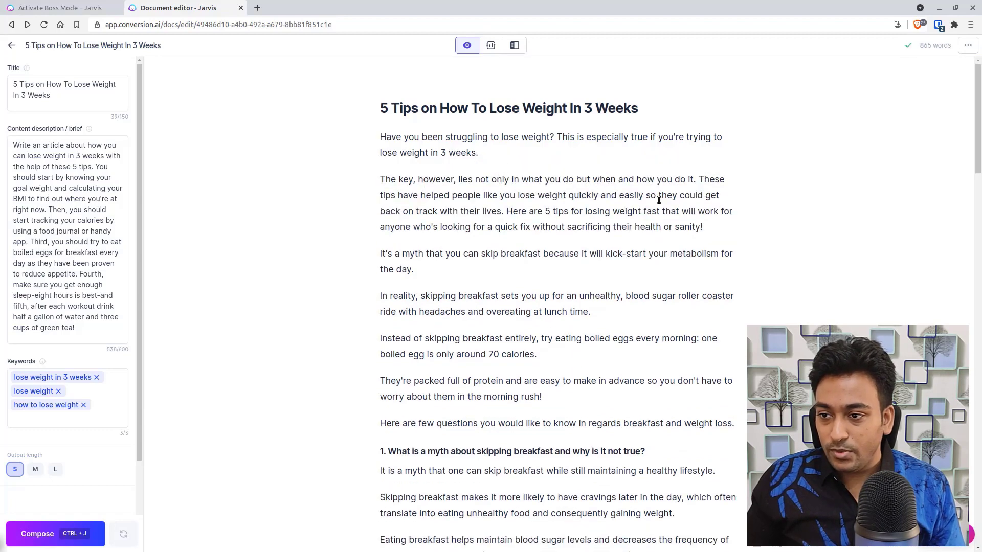
left_click(505, 210)
key("BackSpace")
key("Return")
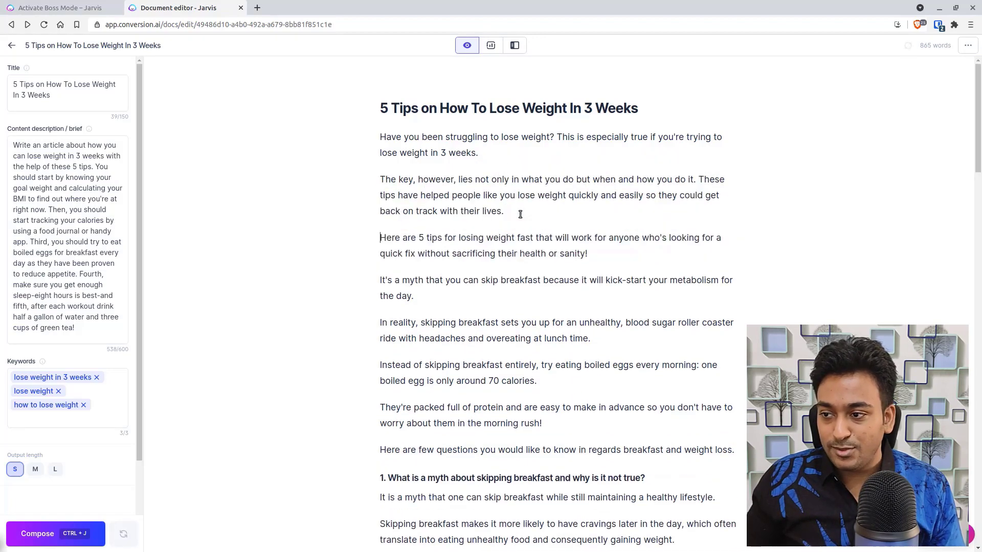
left_click(698, 180)
key("Return")
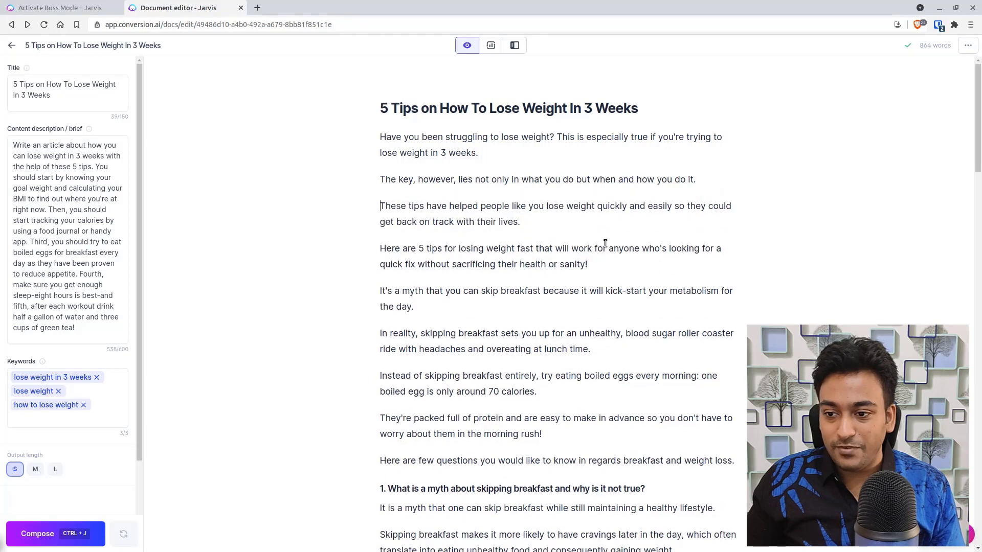
- Add a "Conclusion" heading at the end of the article, below the question about sleep
scroll(512, 348, "down", 1)
scroll(499, 369, "down", 10)
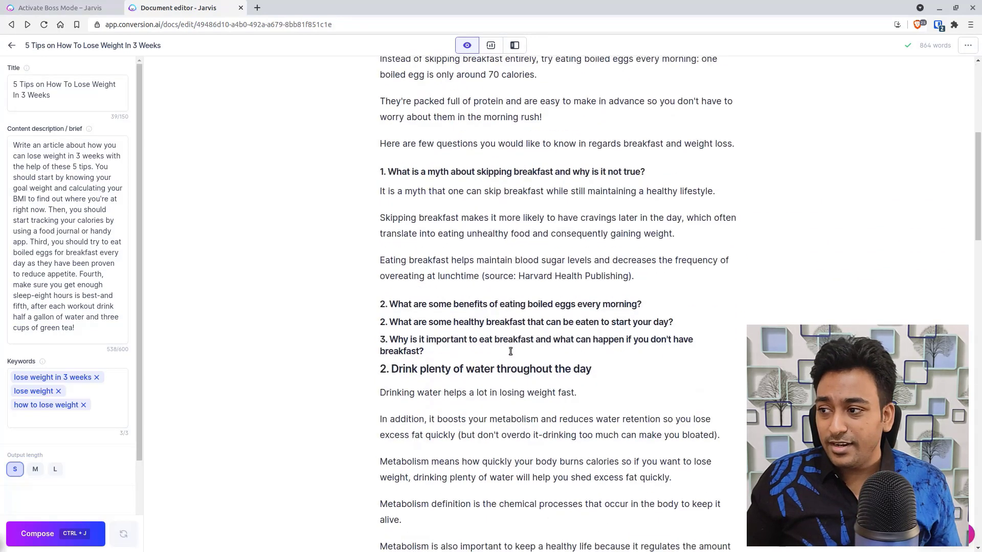
left_click_drag(978, 277, 979, 500)
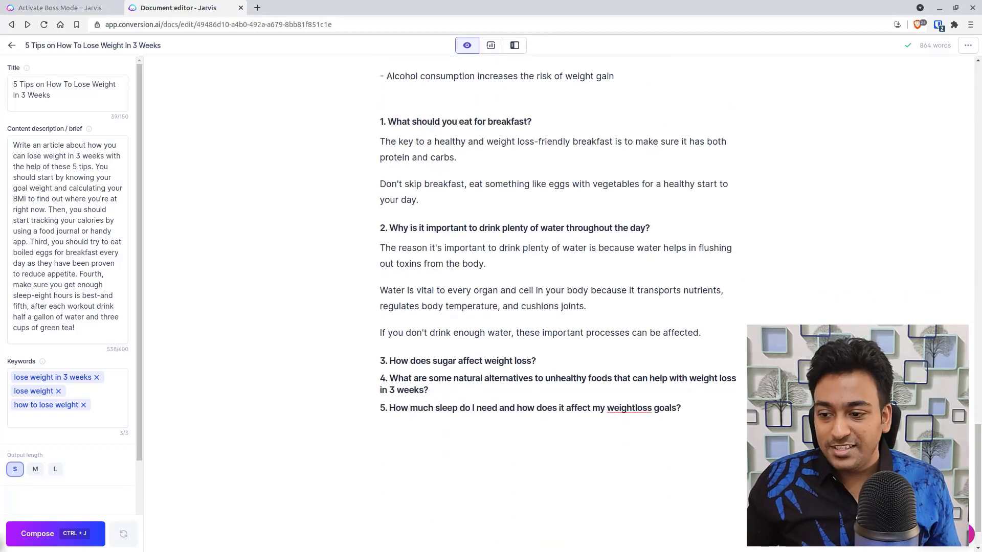
left_click(715, 407)
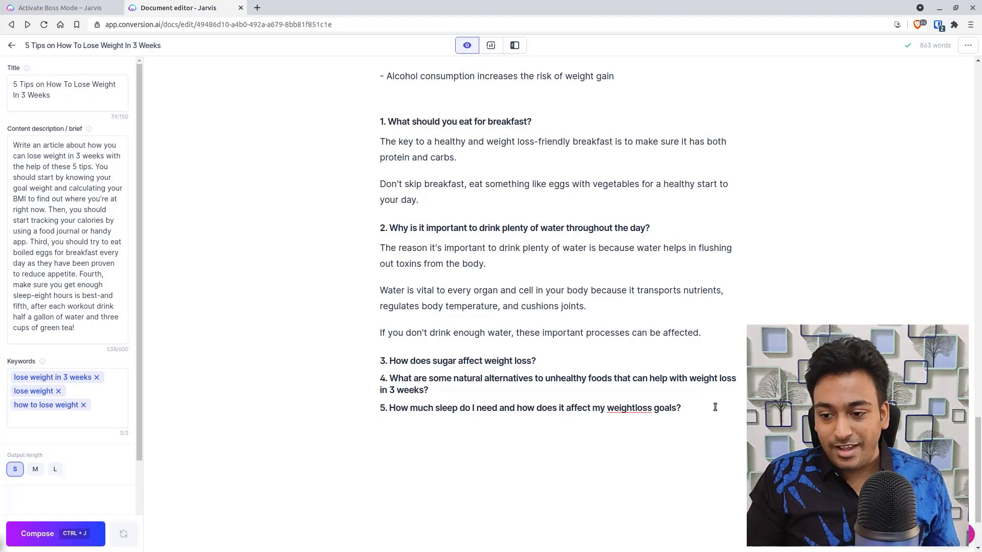
key("Return")
key("Return")
type("Conclusion")
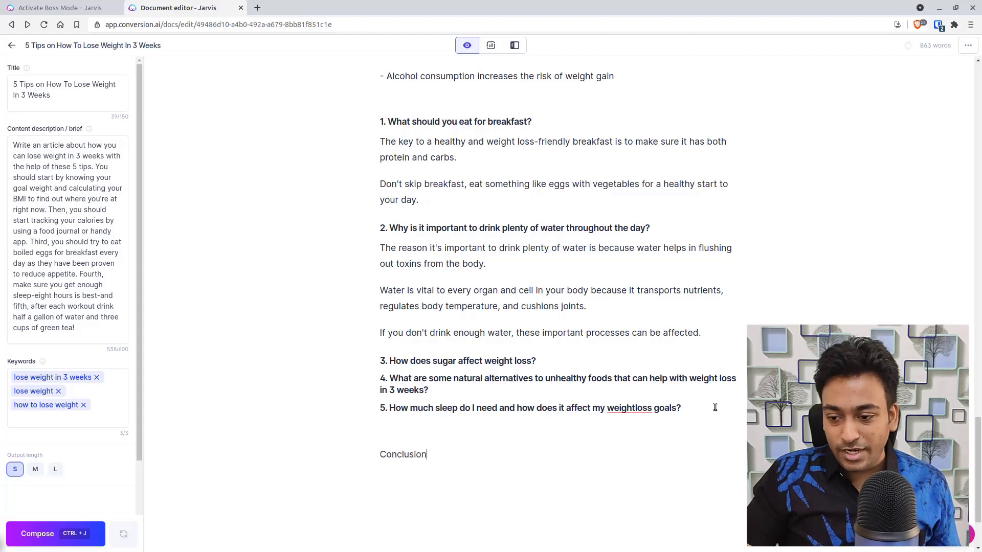
double_click(414, 453)
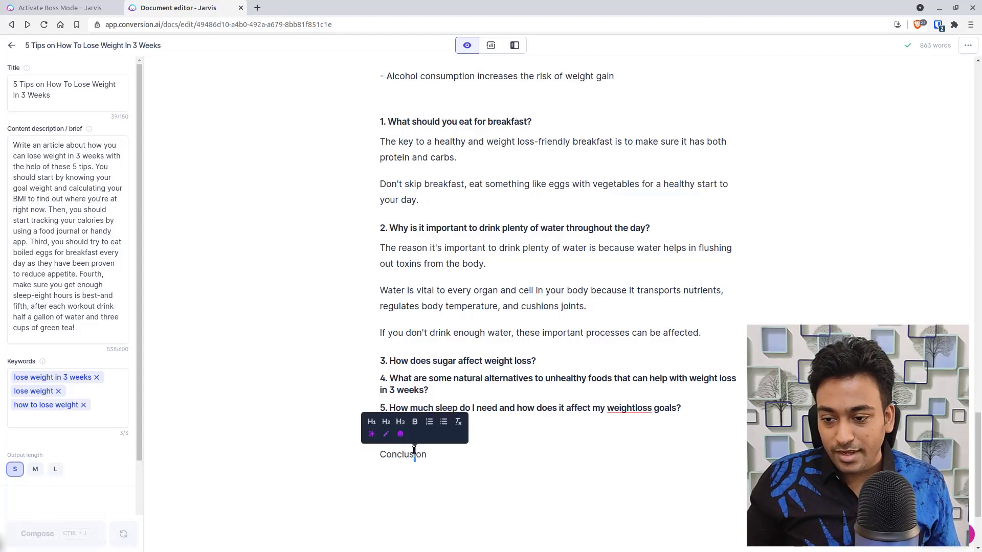
left_click(383, 421)
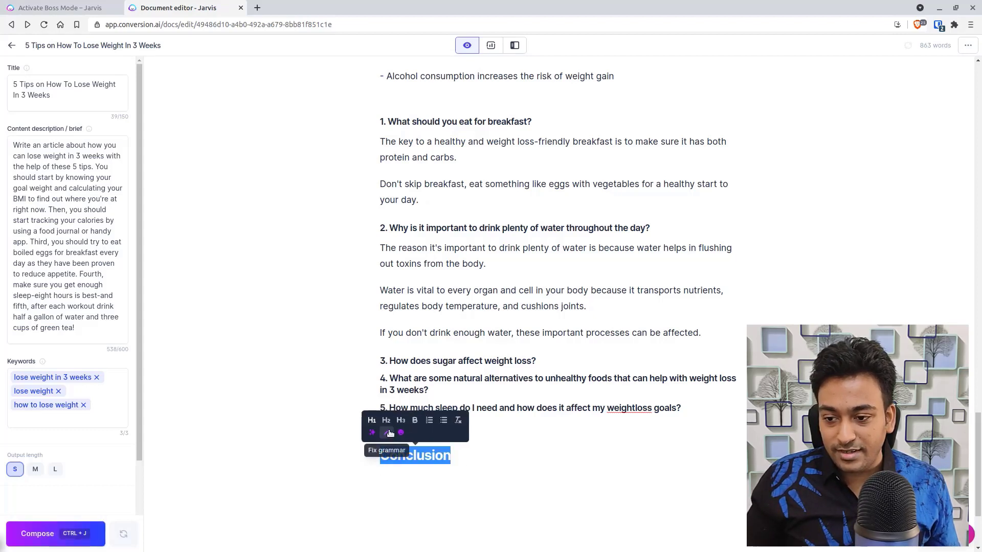
- Set the output length to L and compose text on a new line under the Conclusion heading
left_click(436, 469)
key("Return")
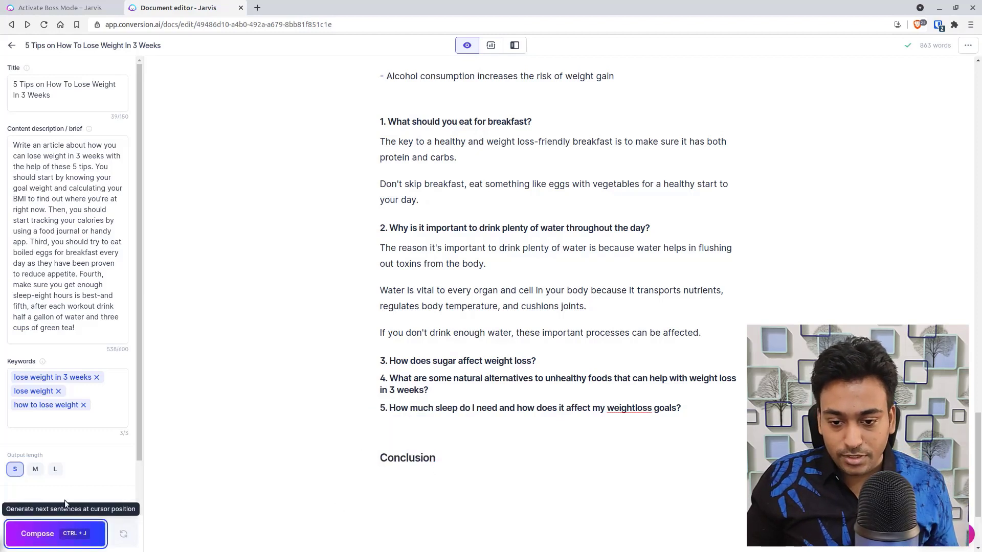
left_click(55, 469)
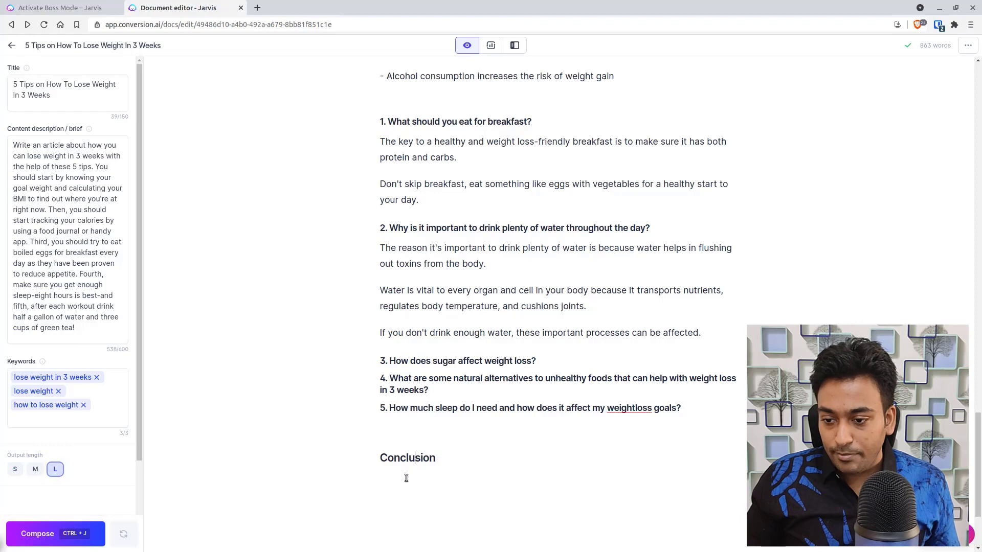
left_click(400, 479)
left_click(61, 532)
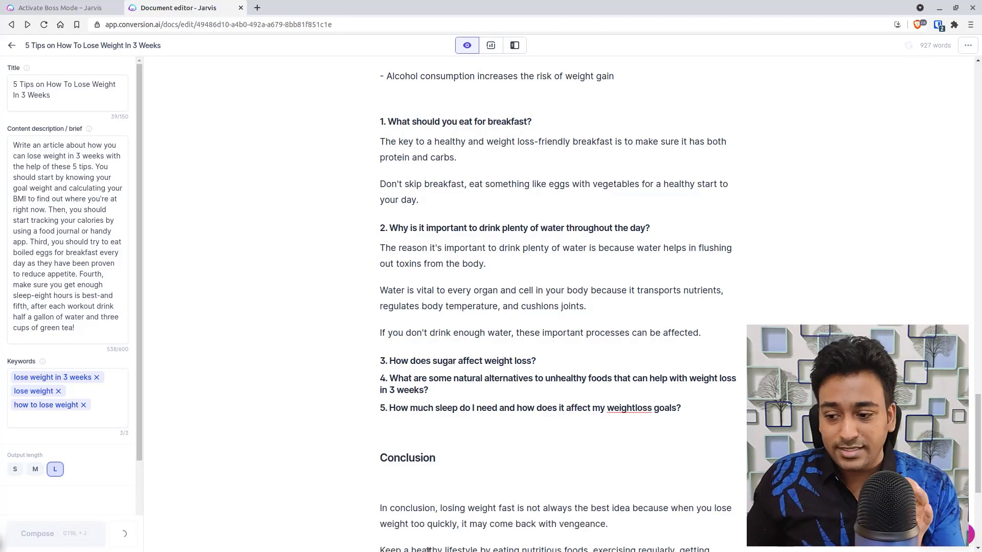
- Remove the blank line under the Conclusion heading and delete all generated text after the "In conclusion, losing weight fast" paragraph
scroll(485, 490, "down", 4)
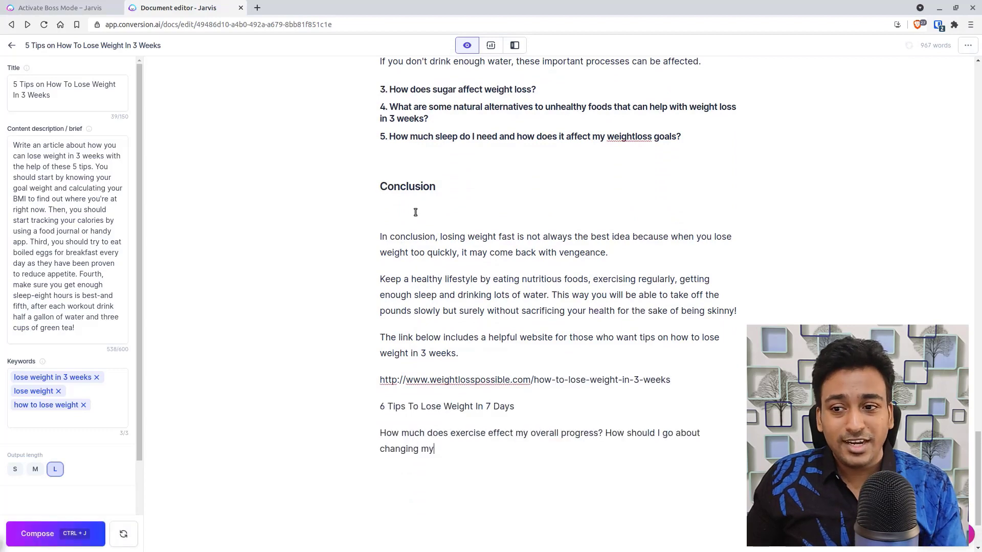
left_click(407, 208)
key("BackSpace")
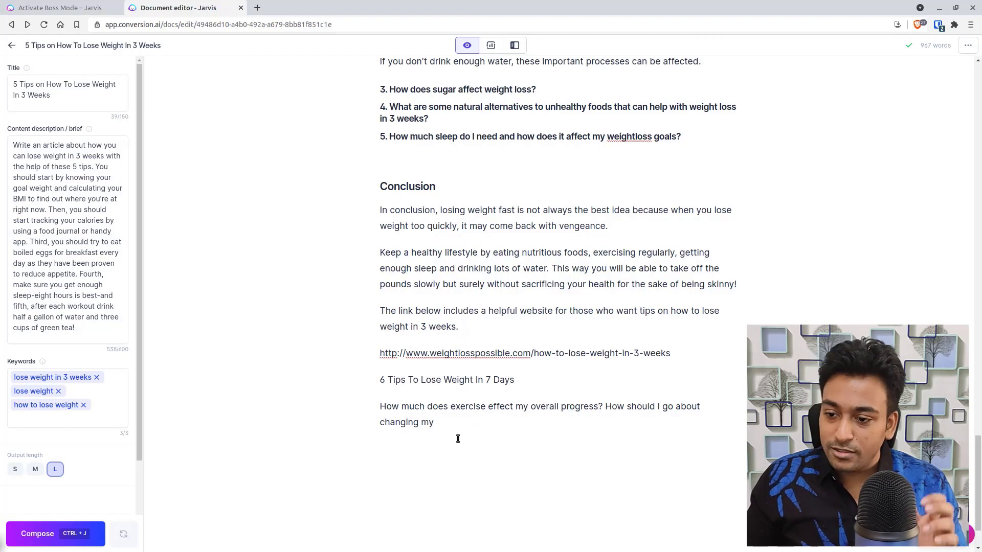
mouse_move(449, 425)
left_mouse_down()
mouse_move(394, 325)
mouse_move(377, 252)
left_mouse_up()
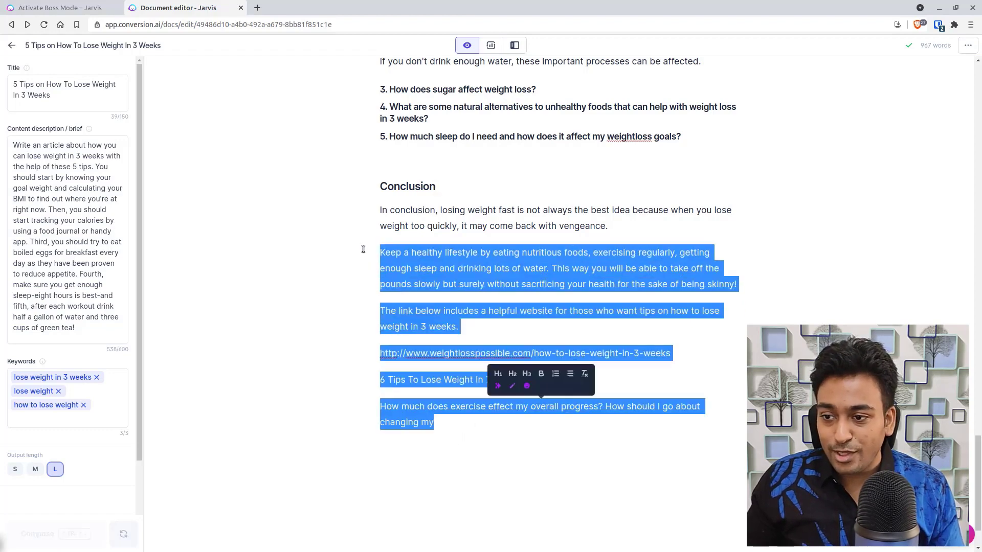
key("BackSpace")
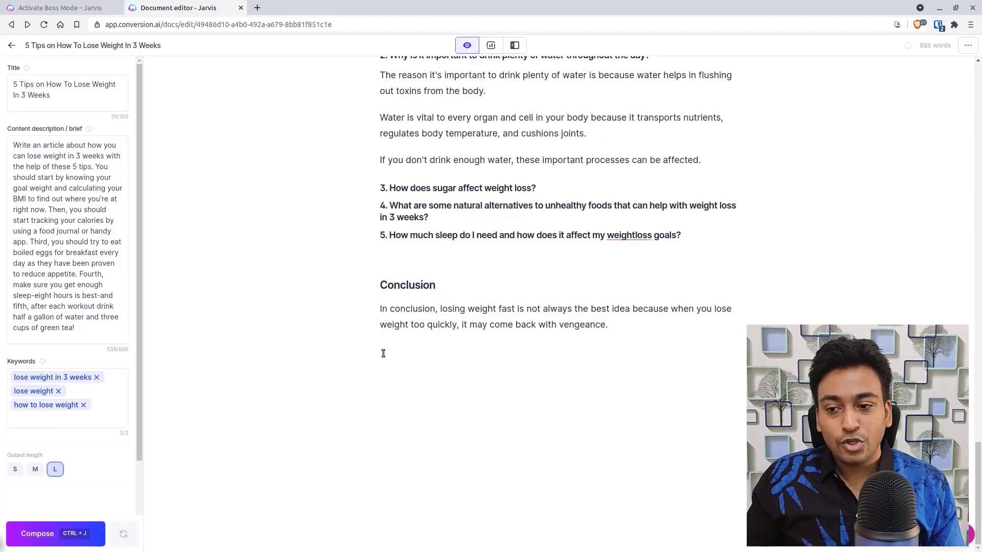
- Insert blank lines under the Conclusion heading and start a command there with "Write a conclusion for"
key("Up")
key("Up")
key("Return")
left_click(390, 257)
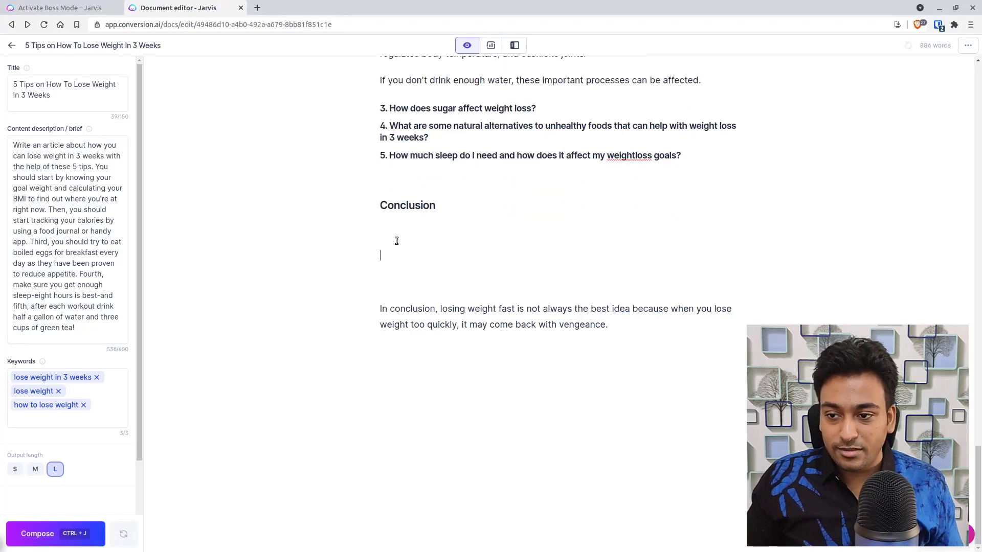
type("Write")
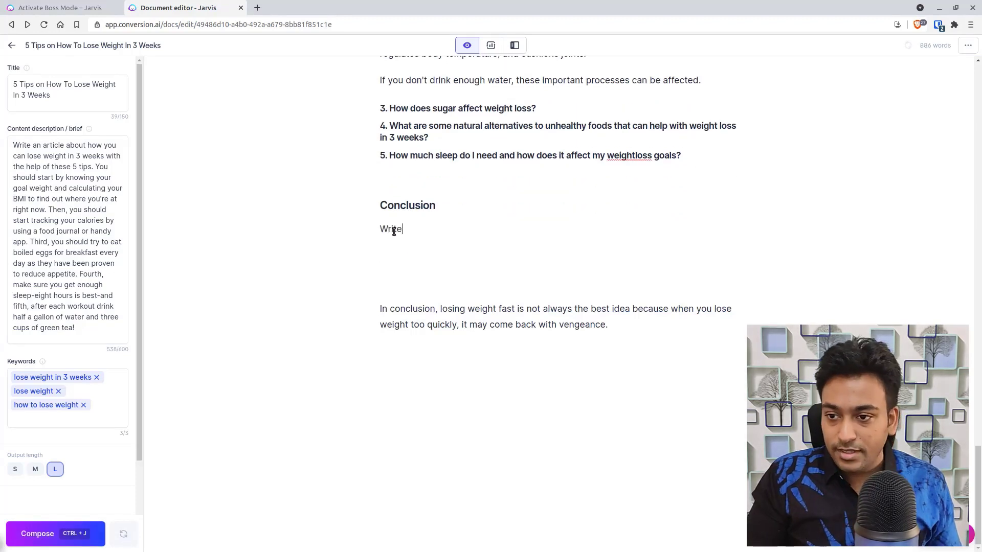
type(" a con")
key("BackSpace")
type("conclusion for")
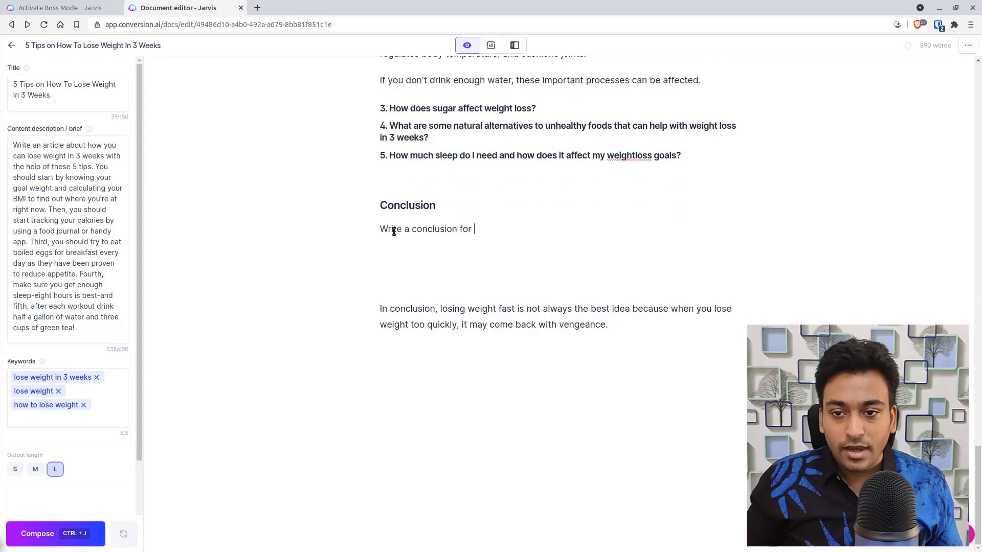
- Complete the command with the copied title "5 Tips on How To Lose Weight In 3 Weeks" and generate a conclusion from it
left_click(46, 95)
key("ctrl+a")
key("ctrl+c")
left_click(488, 236)
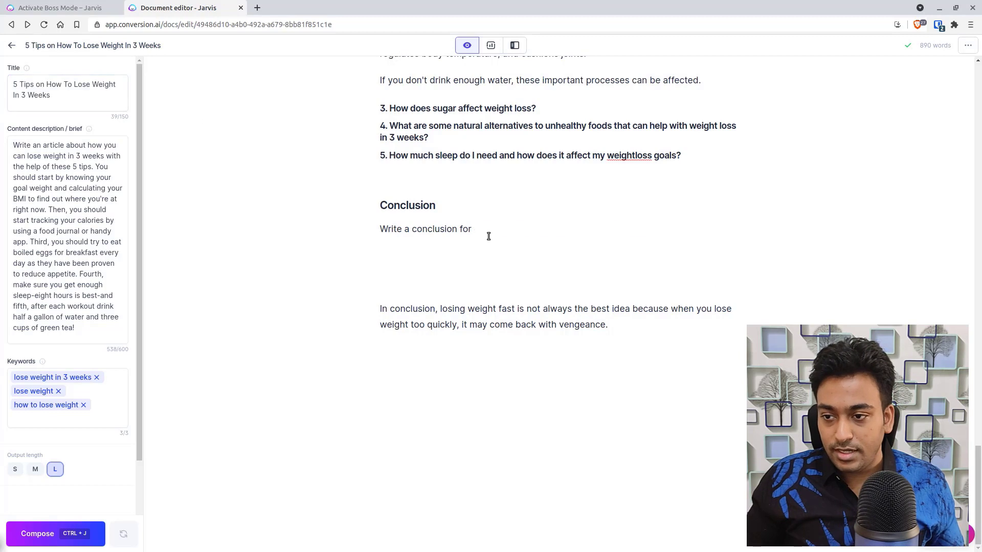
key("ctrl+v")
triple_click(485, 235)
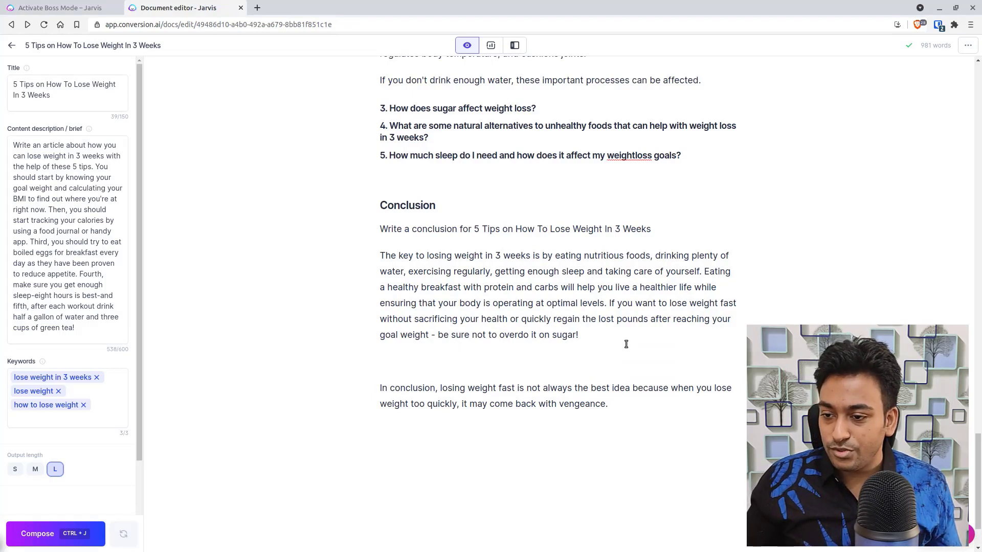
- Delete the generated conclusion, change the command to "Write a conclusion for above text" and run it
left_click_drag(626, 344, 355, 246)
key("BackSpace")
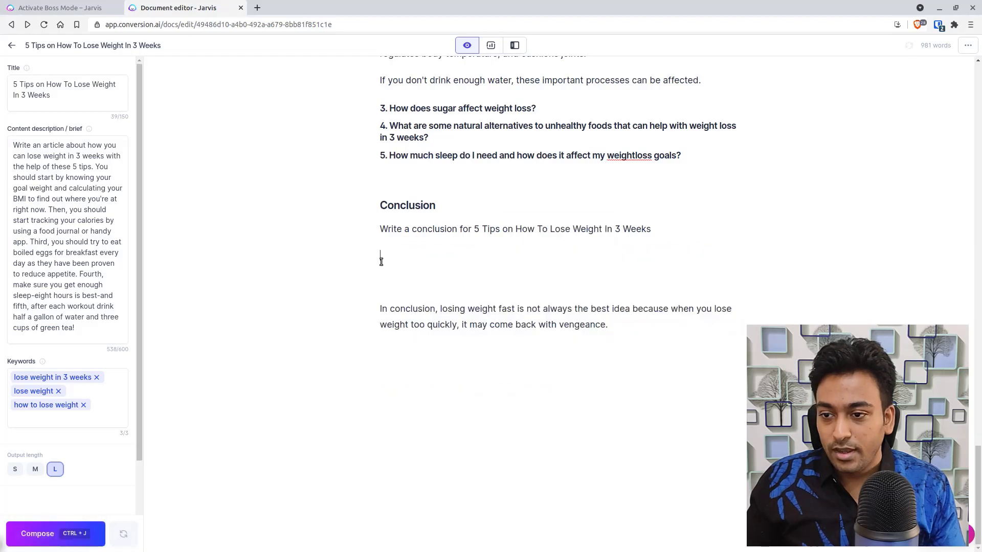
key("BackSpace")
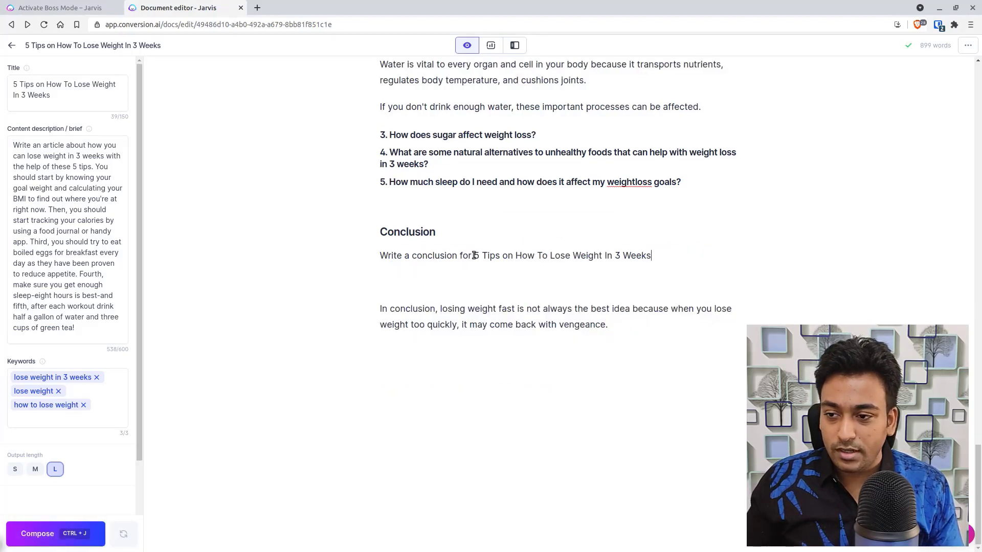
left_click_drag(474, 255, 690, 250)
type("above text")
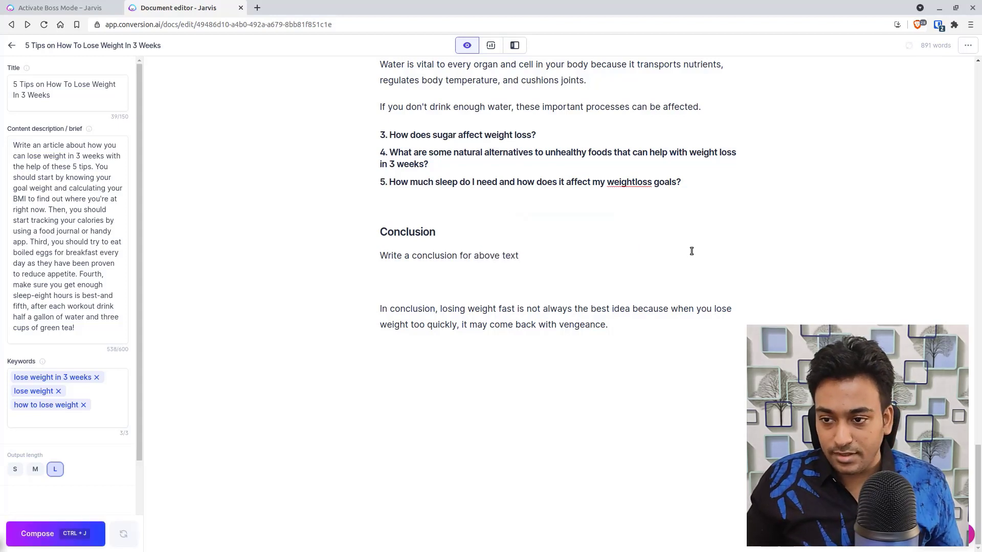
triple_click(447, 257)
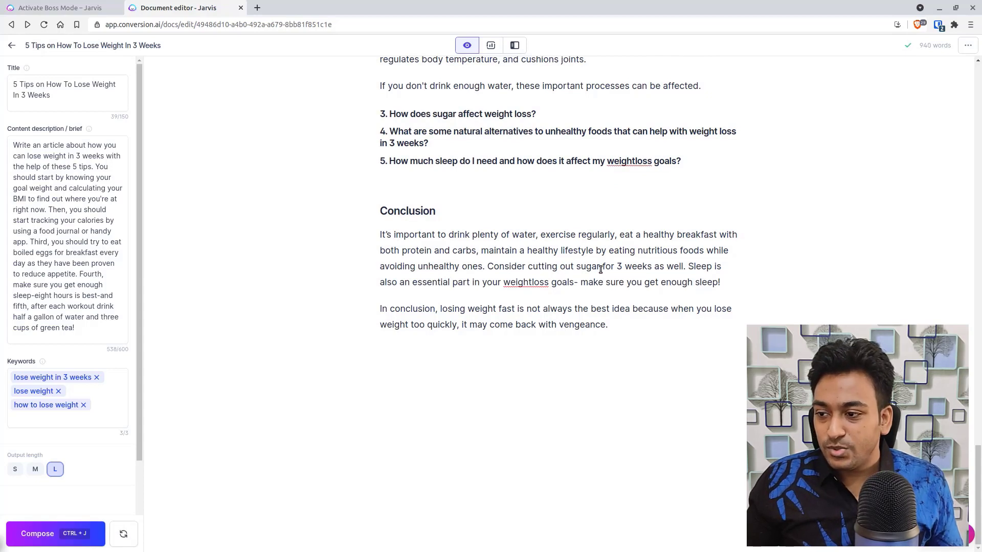
- Delete the newly generated conclusion paragraph and its empty line directly under the Conclusion heading
left_click_drag(721, 282, 369, 240)
key("BackSpace")
key("BackSpace")
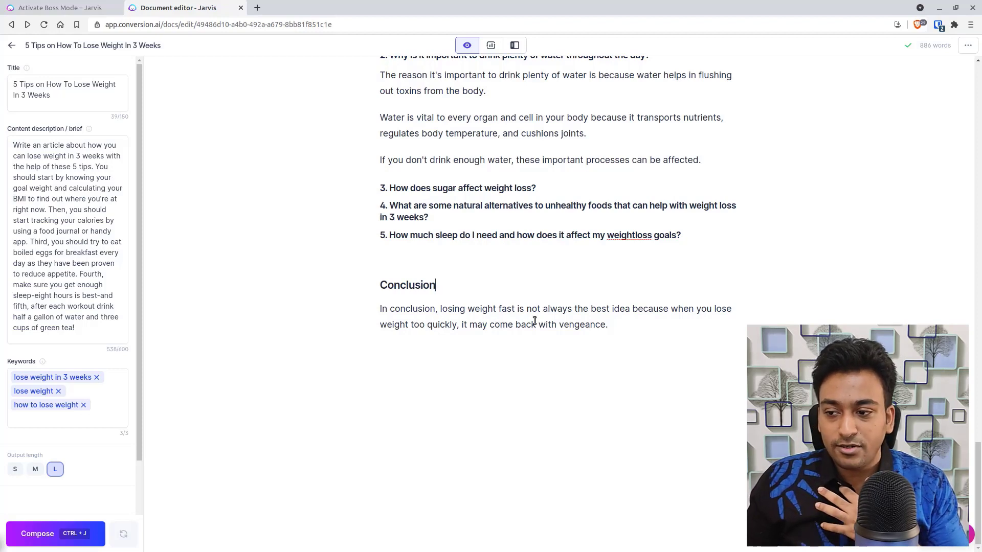
- Insert blank lines under the Conclusion heading, start a line there with "In conclusion" and compose a long continuation from it
left_click(610, 327)
key("Return")
scroll(609, 333, "down", 1)
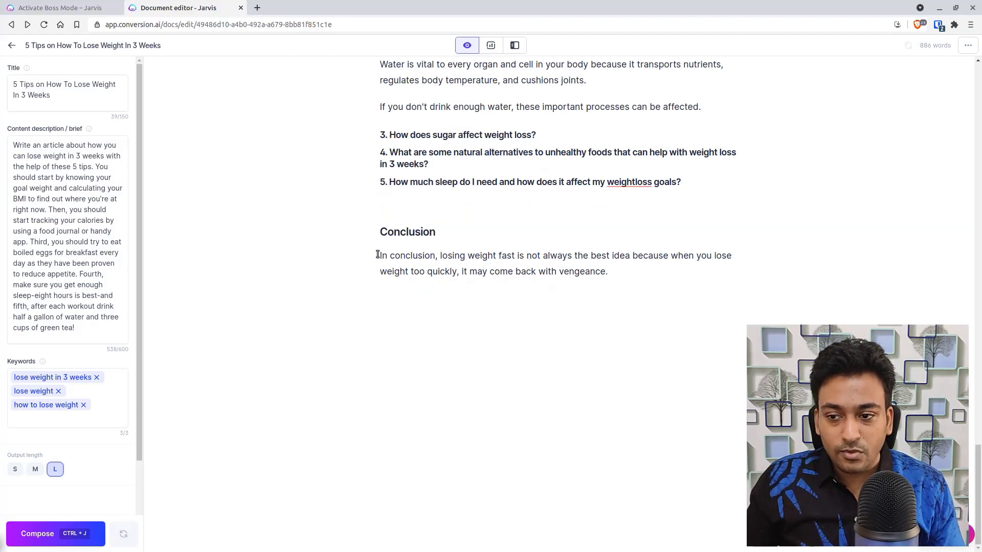
left_click(378, 255)
key("Return")
key("Return")
key("Return")
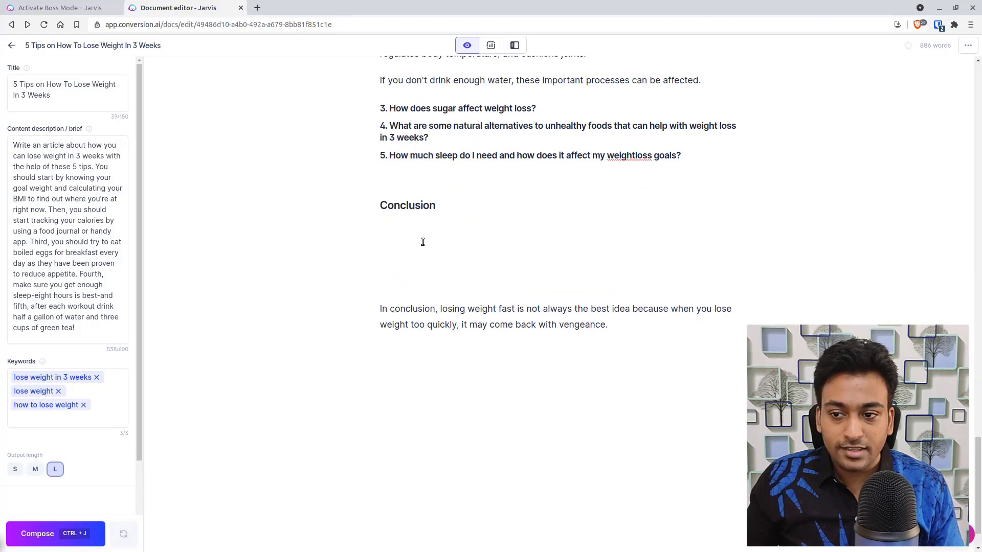
left_click(404, 233)
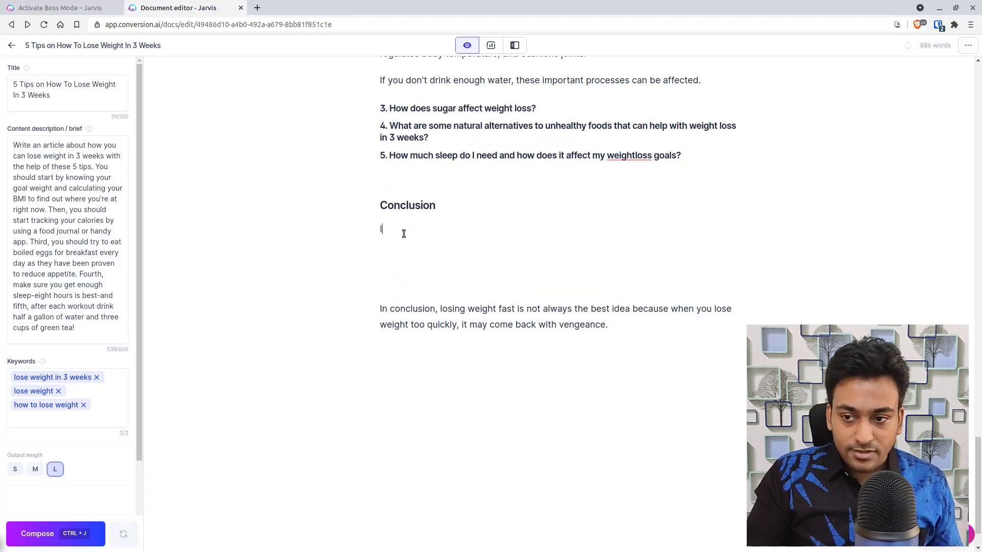
type("In conc")
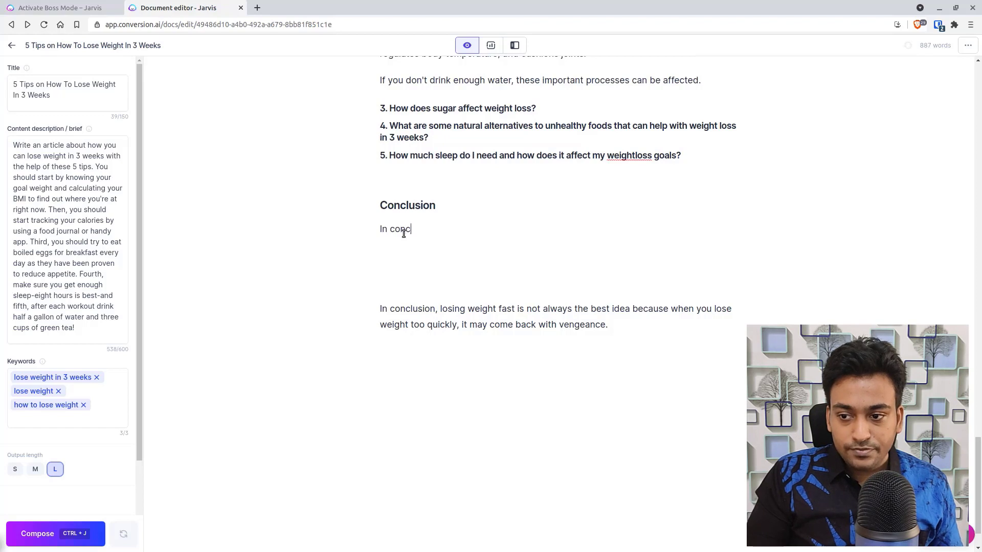
type("lusion")
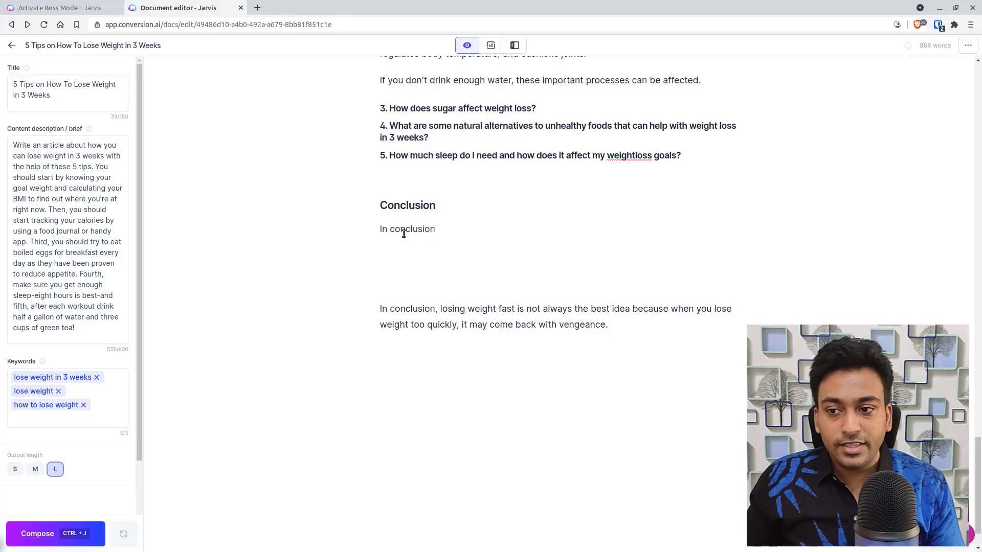
left_click(40, 533)
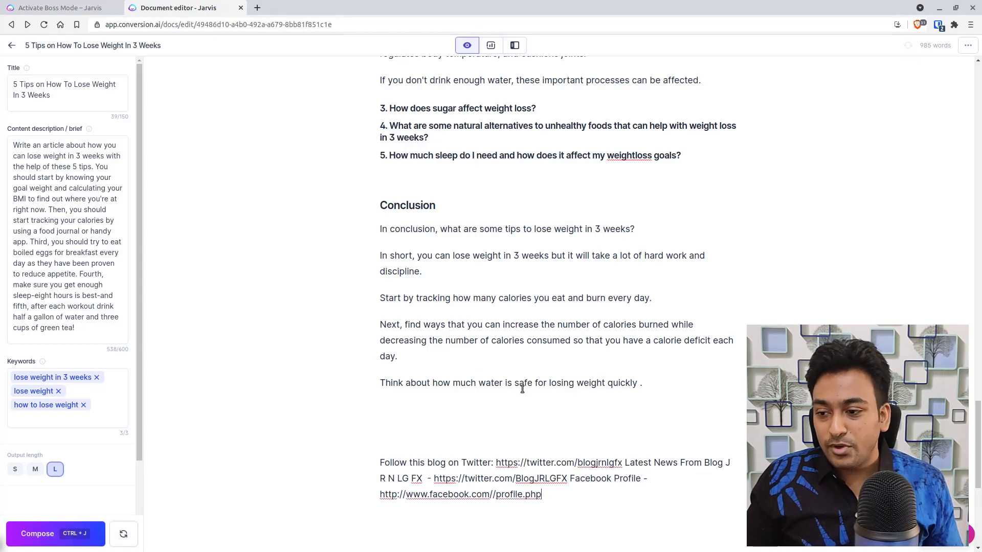
- Replace the generated text following "In conclusion" under the Conclusion heading with "this article covered"
scroll(523, 390, "down", 3)
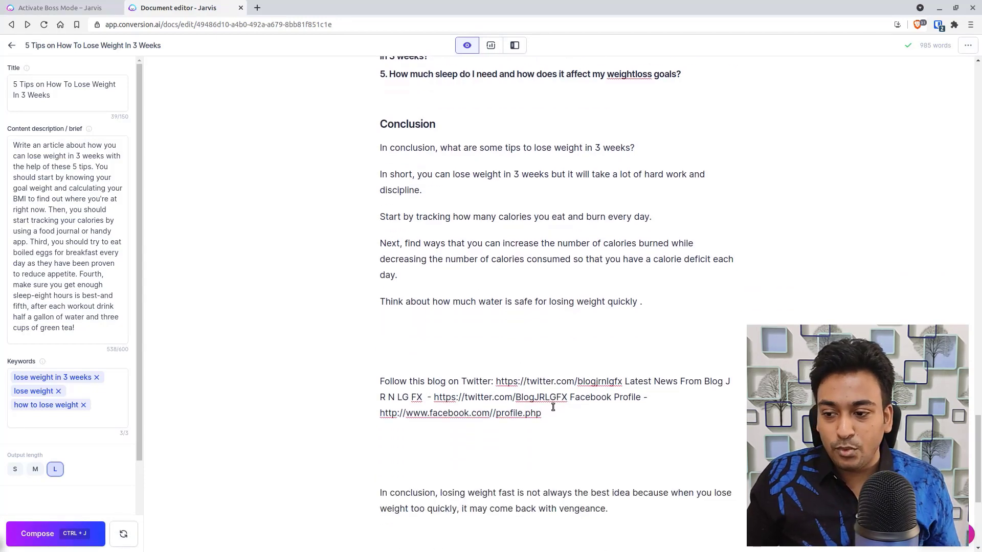
left_click_drag(544, 412, 435, 148)
key("BackSpace")
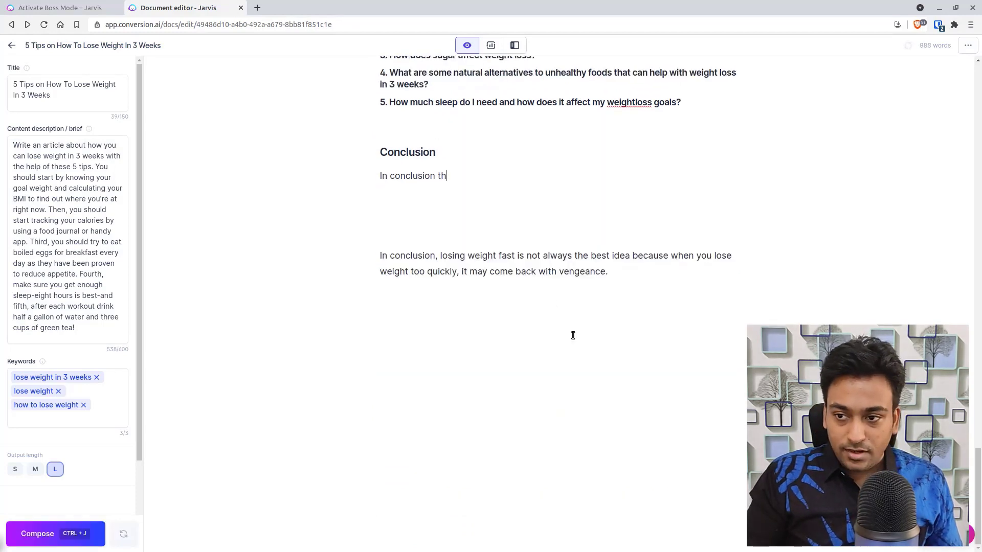
type("this ar")
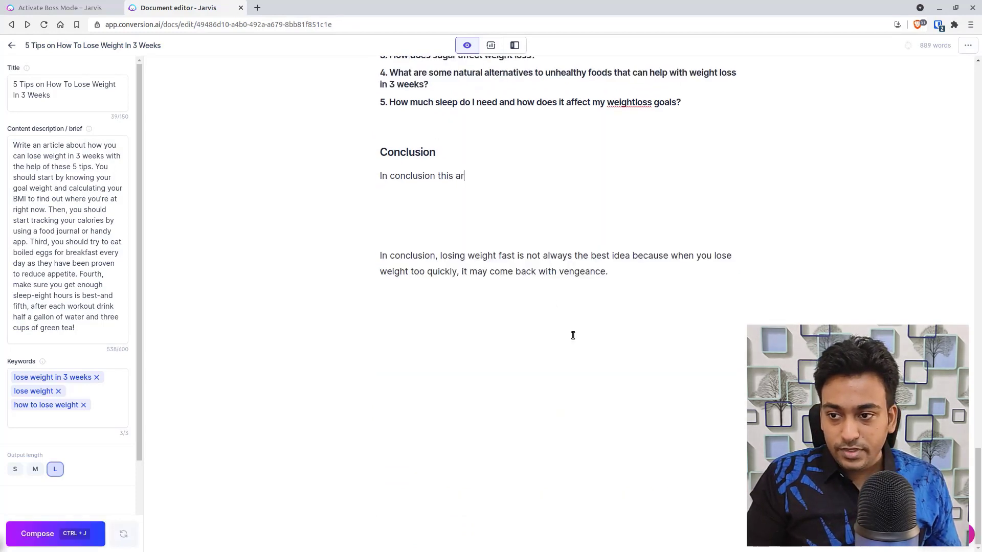
type("to")
type("cle")
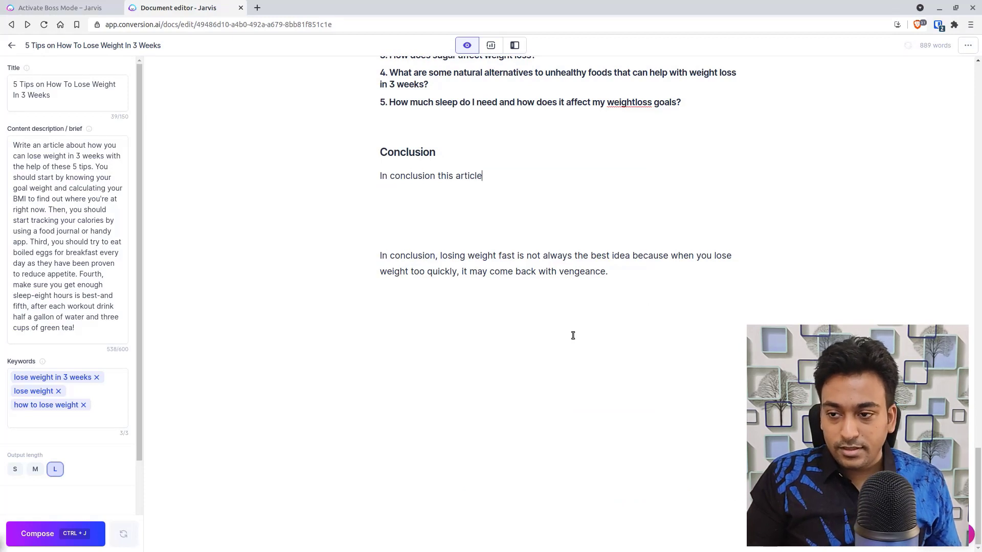
type(" covered")
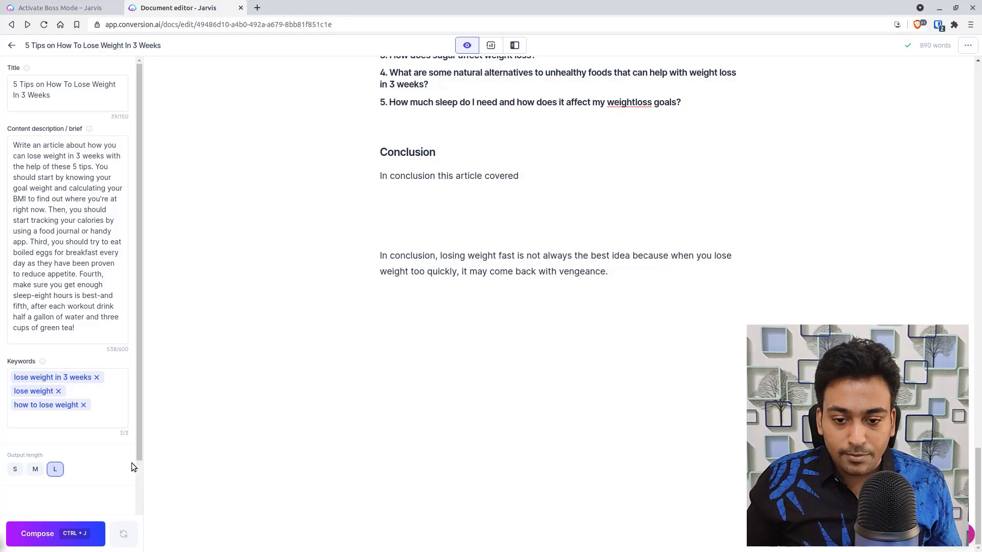
- Set the output length to M and compose a continuation of "In conclusion this article covered"
left_click(36, 468)
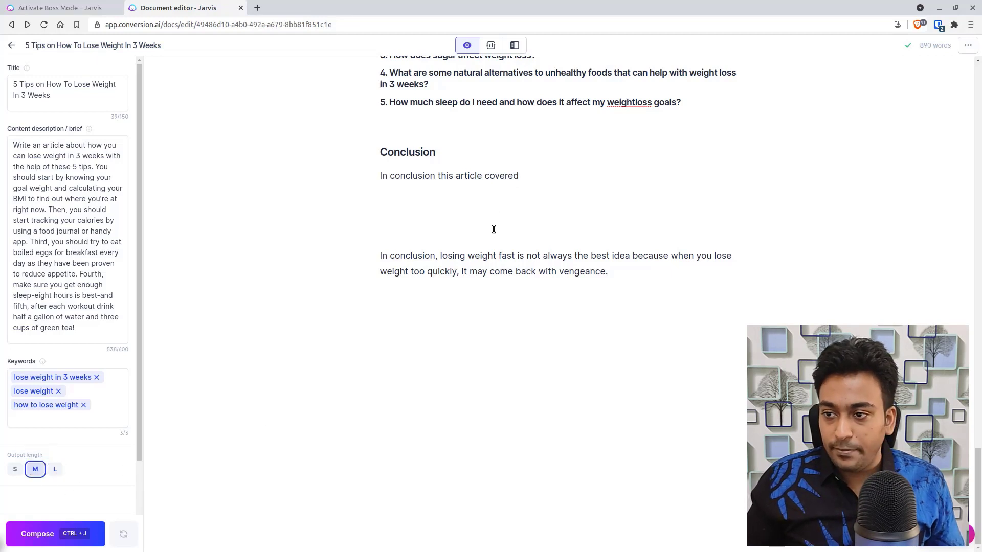
left_click(520, 175)
left_click(45, 540)
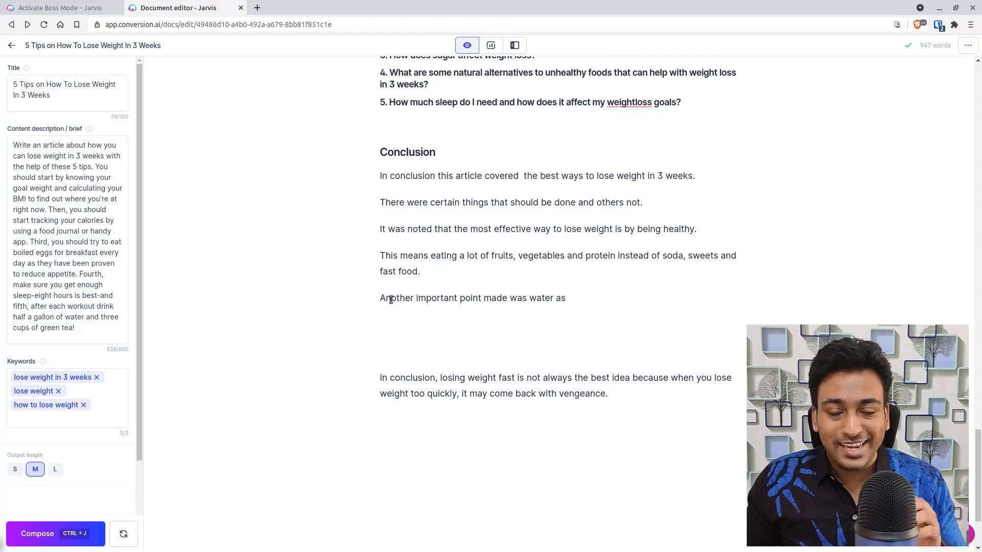
- Delete the generated paragraphs from "It was noted" onward and the leftover "In conclusion, losing weight fast" paragraph at the document's end
left_click(379, 228)
left_click_drag(586, 297, 348, 218)
left_click(385, 244)
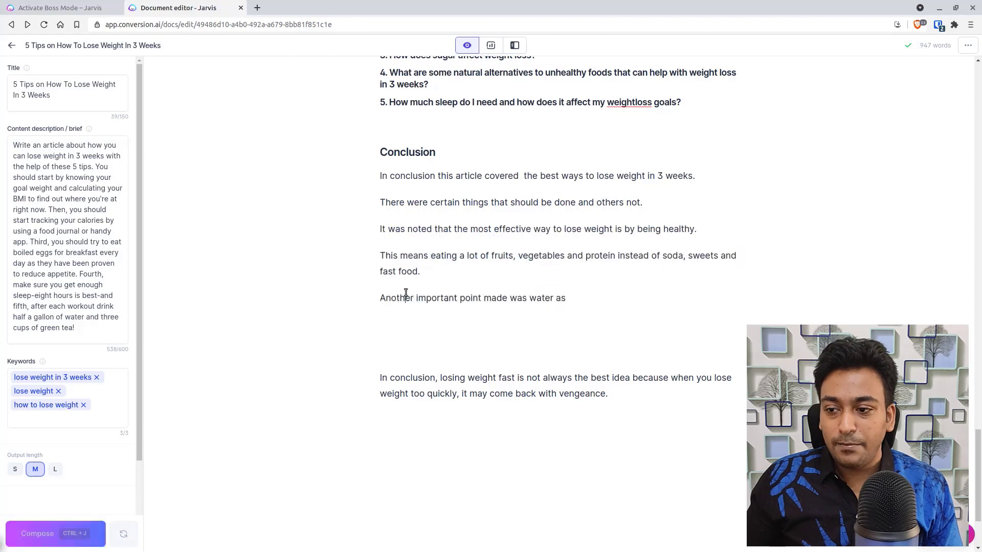
left_click_drag(581, 304, 364, 228)
key("BackSpace")
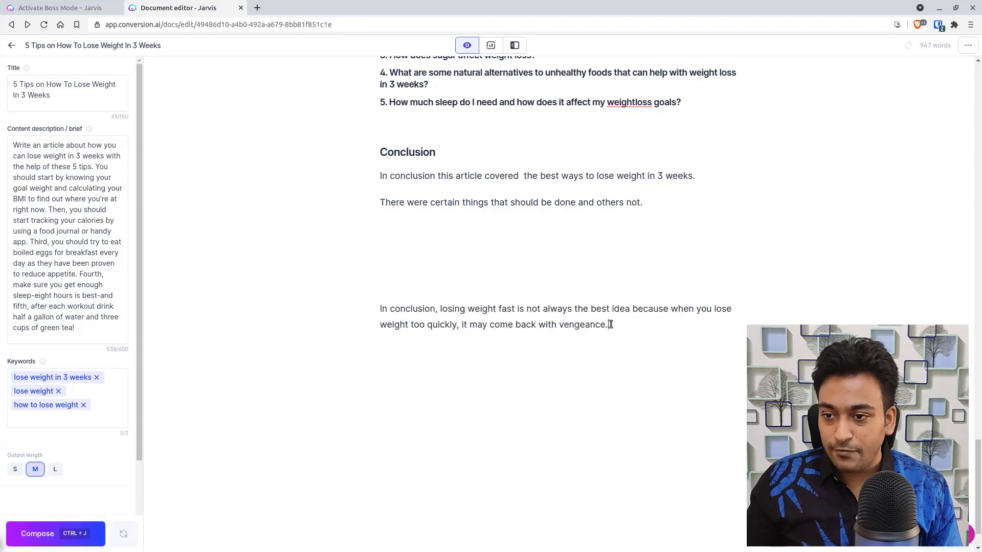
left_click_drag(608, 324, 406, 230)
key("BackSpace")
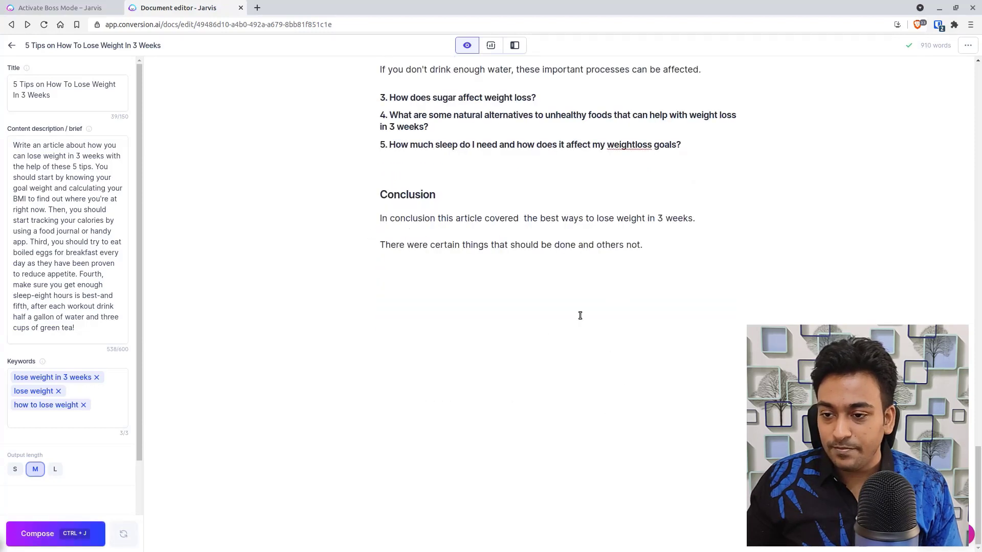
- Compose a closing sentence from "I hope this" and delete the website and article source lines generated beneath it
type("I hope this")
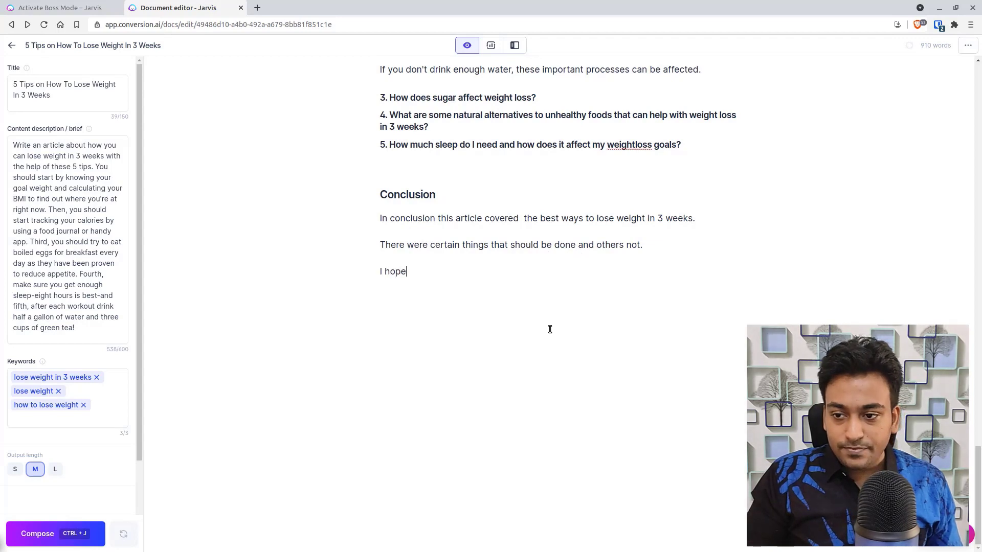
left_click(46, 533)
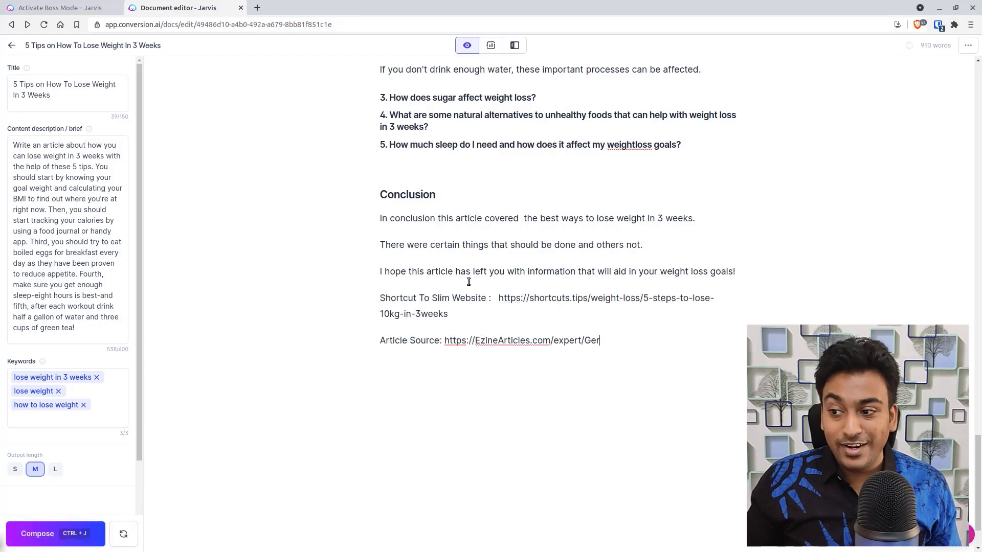
left_click(381, 299, "shift")
key("BackSpace")
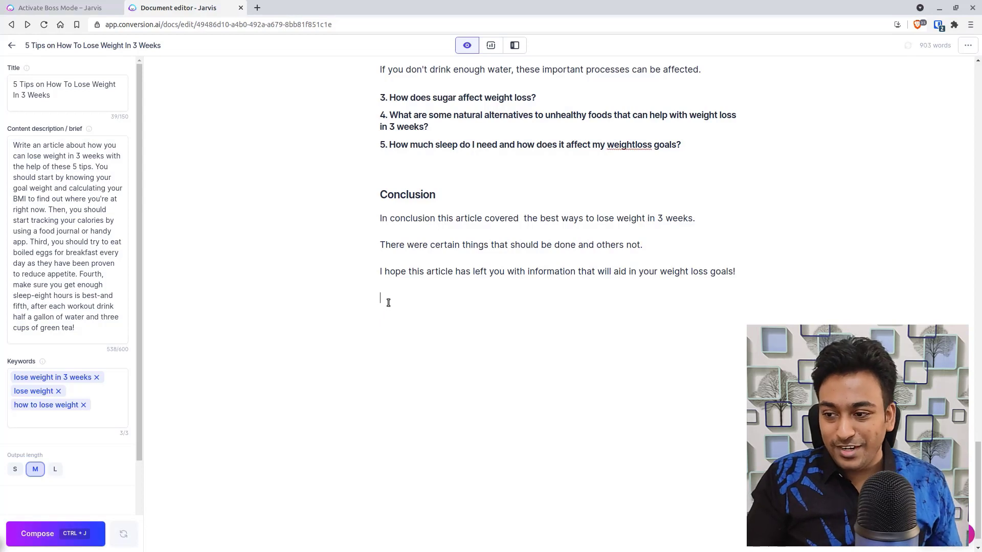
- Compose a final line from "If you have enjoyed this article" and delete the generated summary paragraph and web link after its first sentence
type("If you h")
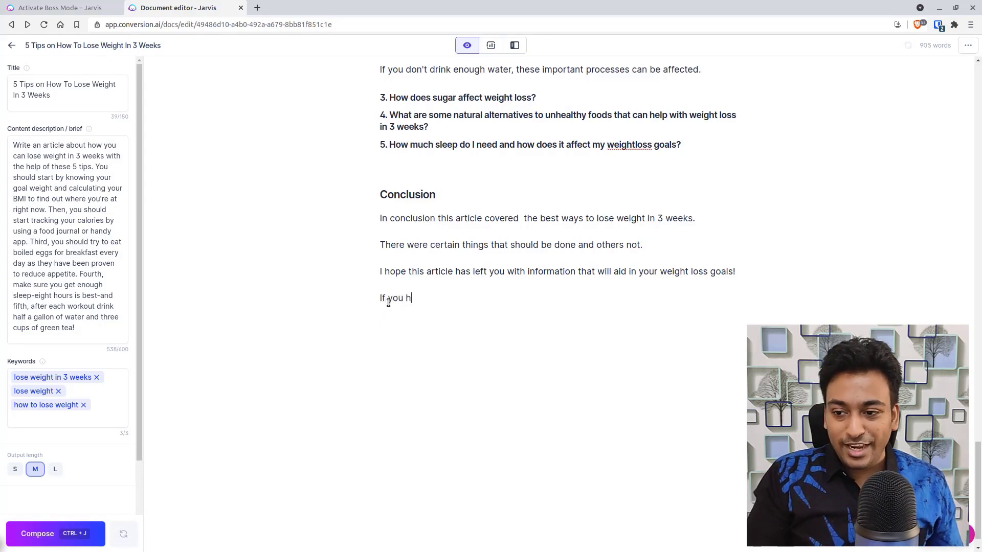
type("ave en")
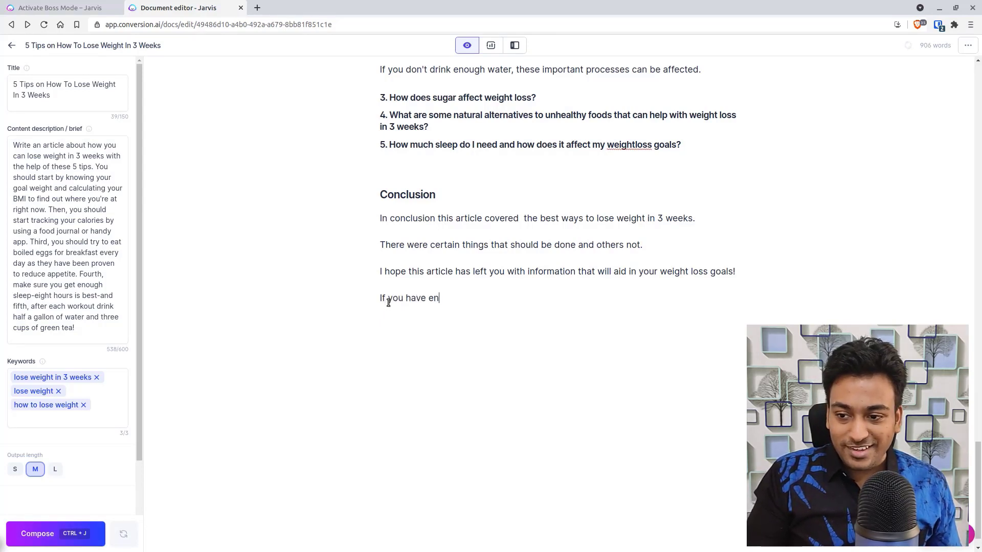
type("joyed this article")
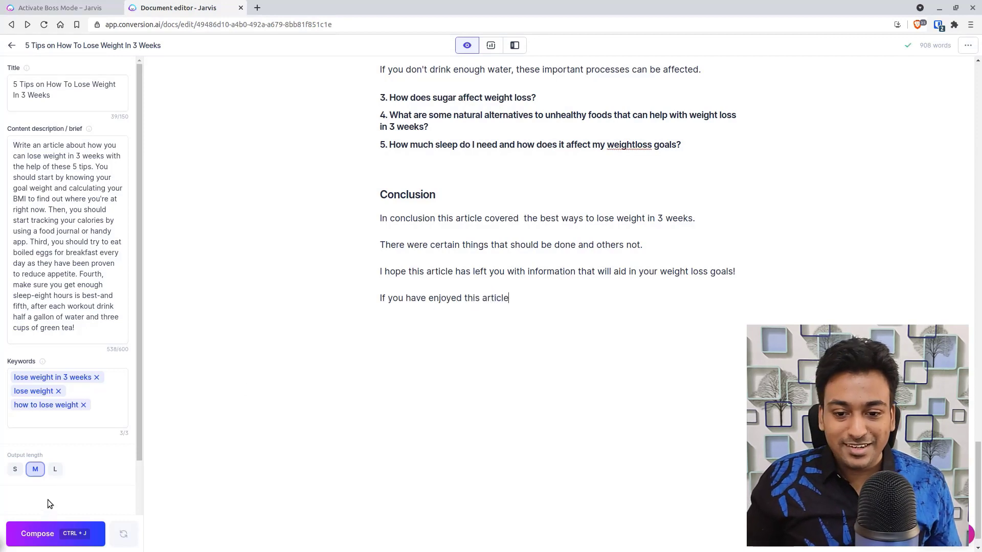
left_click(27, 531)
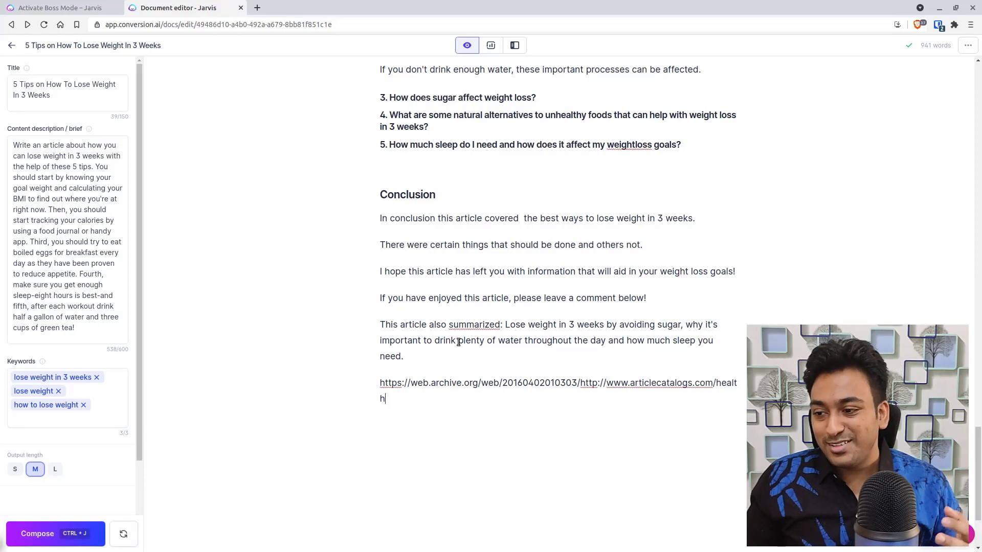
left_click_drag(642, 395, 379, 322)
key("BackSpace")
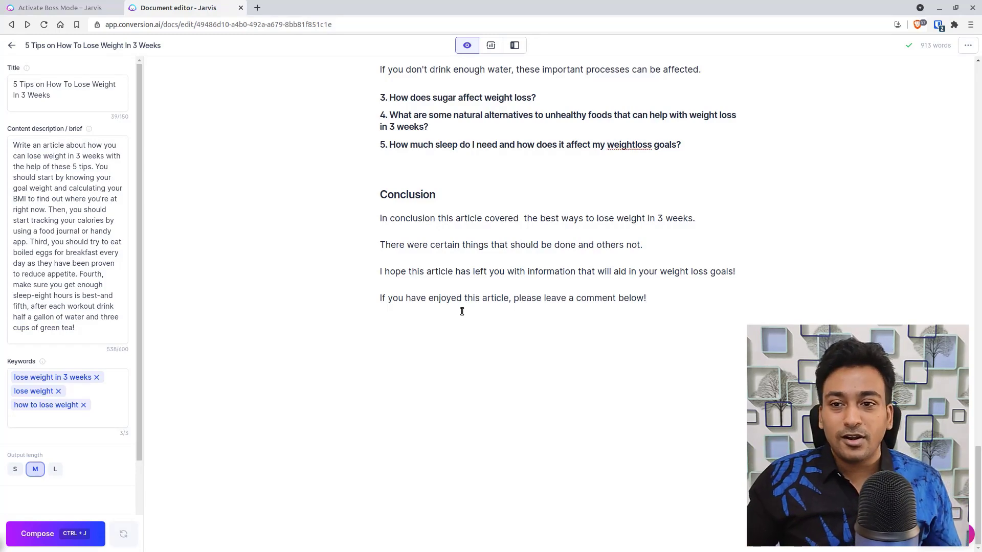
- Review the whole article from the title through the tips, pros and cons and FAQ to the Conclusion
scroll(461, 312, "up", 5)
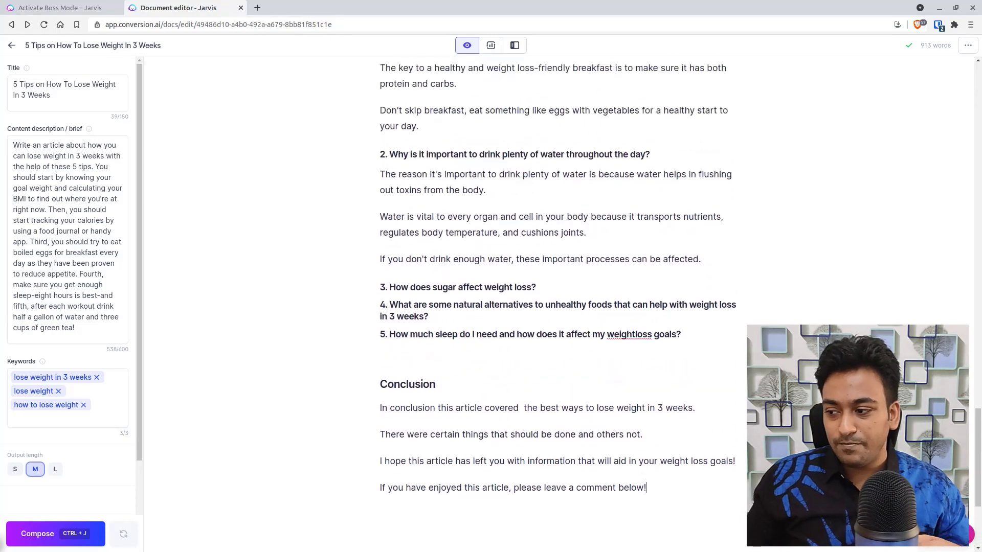
left_click_drag(975, 438, 955, 92)
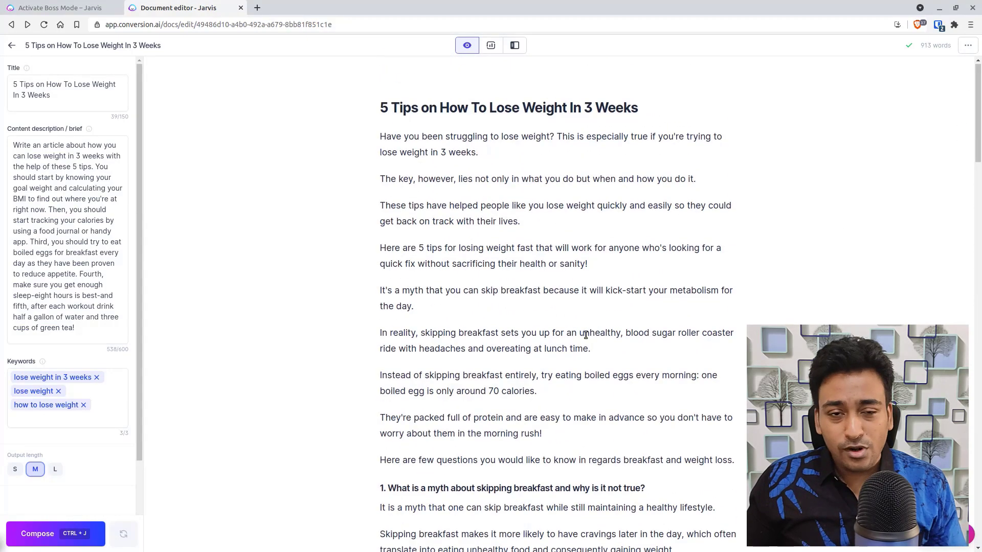
scroll(585, 333, "down", 6)
scroll(585, 334, "down", 4)
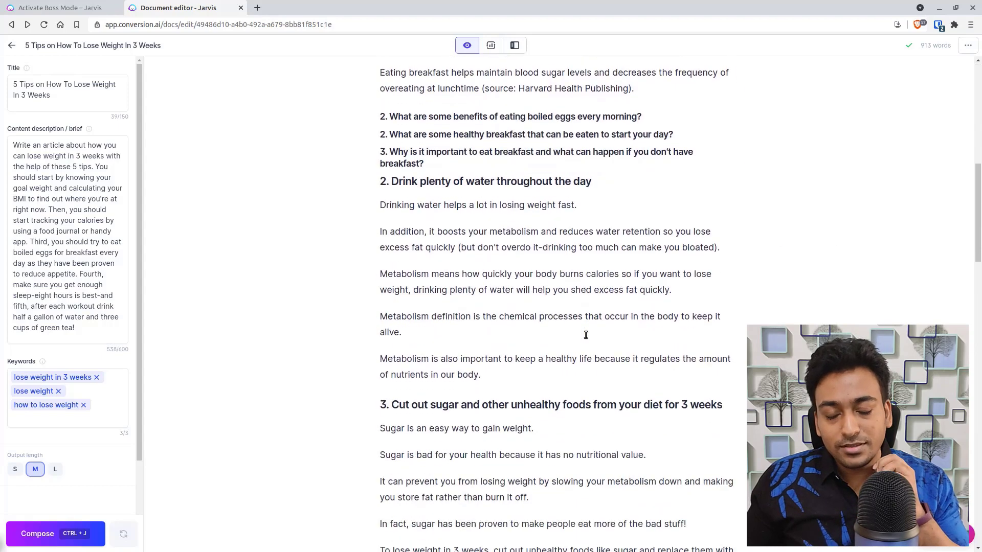
scroll(585, 335, "down", 4)
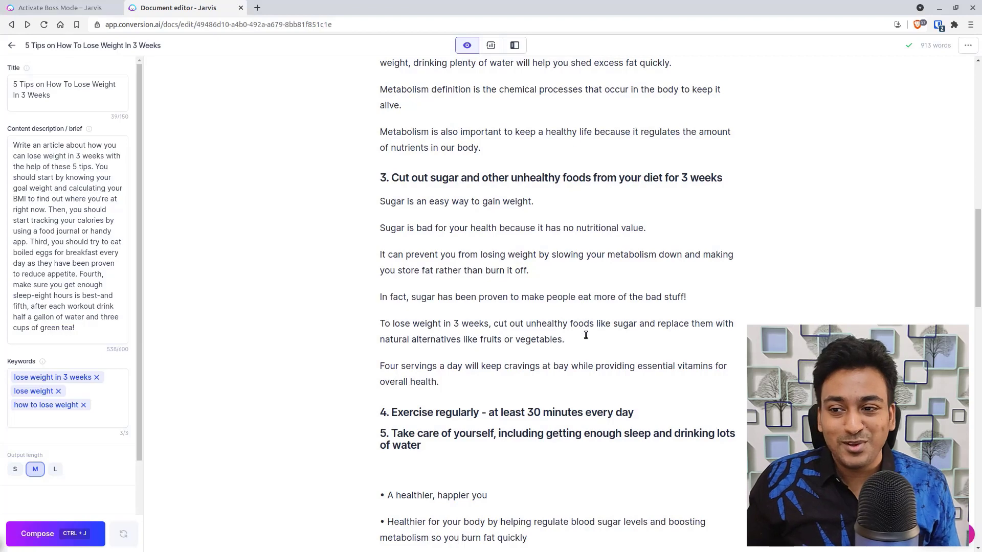
scroll(585, 335, "down", 8)
scroll(585, 334, "down", 8)
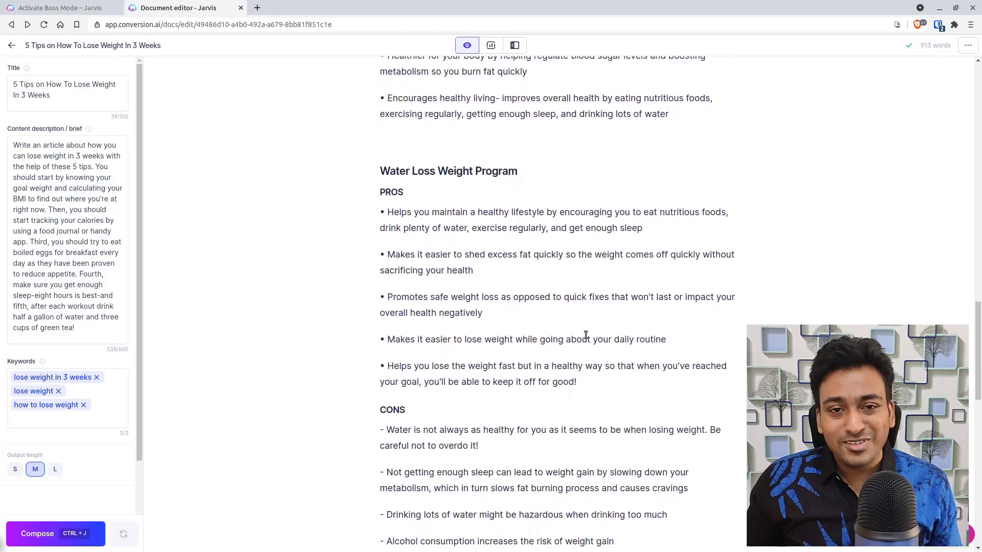
scroll(585, 335, "down", 7)
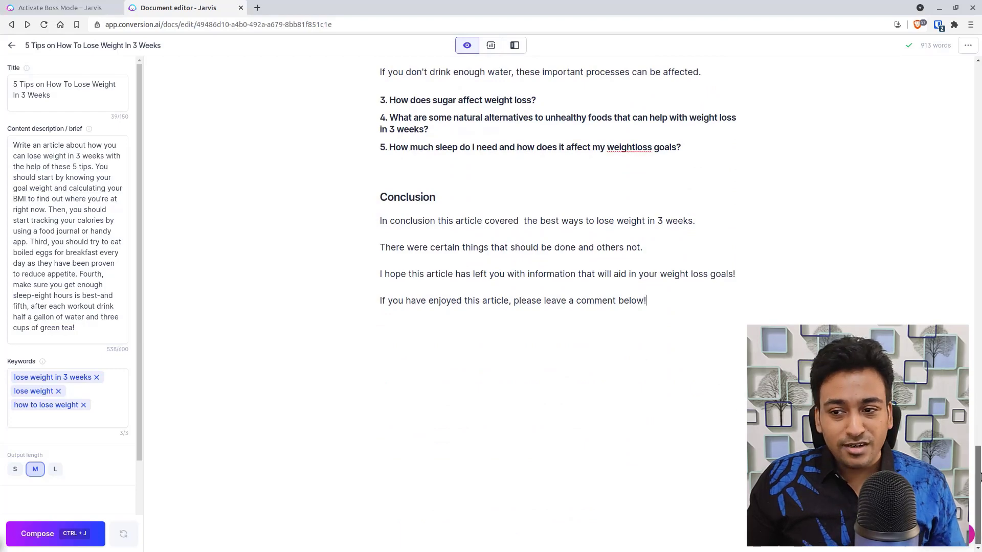
scroll(642, 302, "up", 17)
scroll(962, 324, "up", 1)
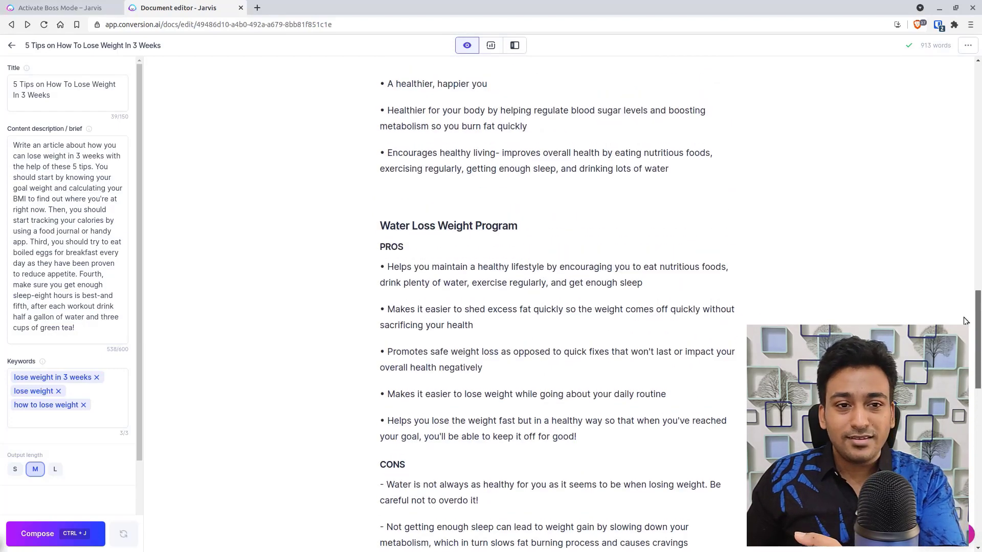
scroll(965, 313, "up", 20)
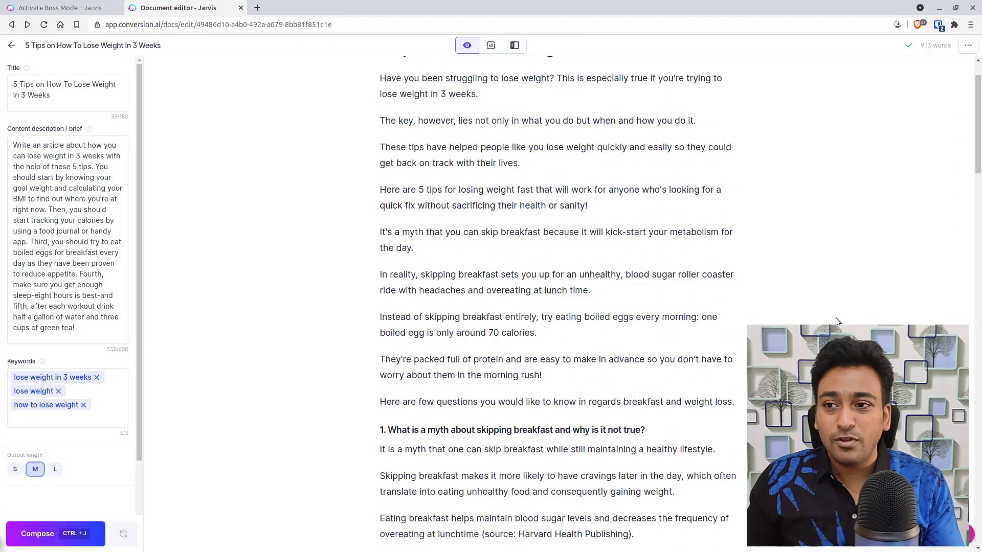
scroll(835, 317, "up", 1)
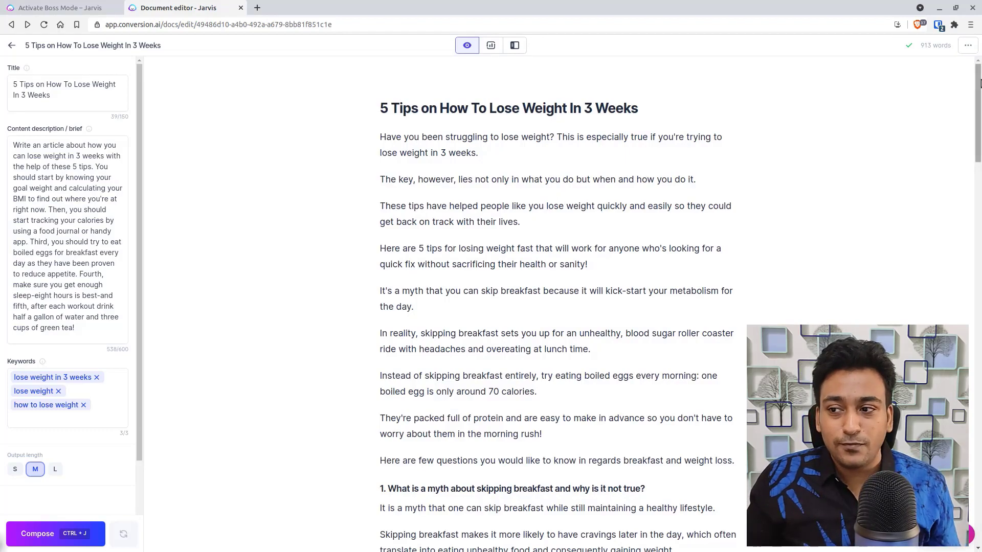
left_click_drag(979, 84, 979, 430)
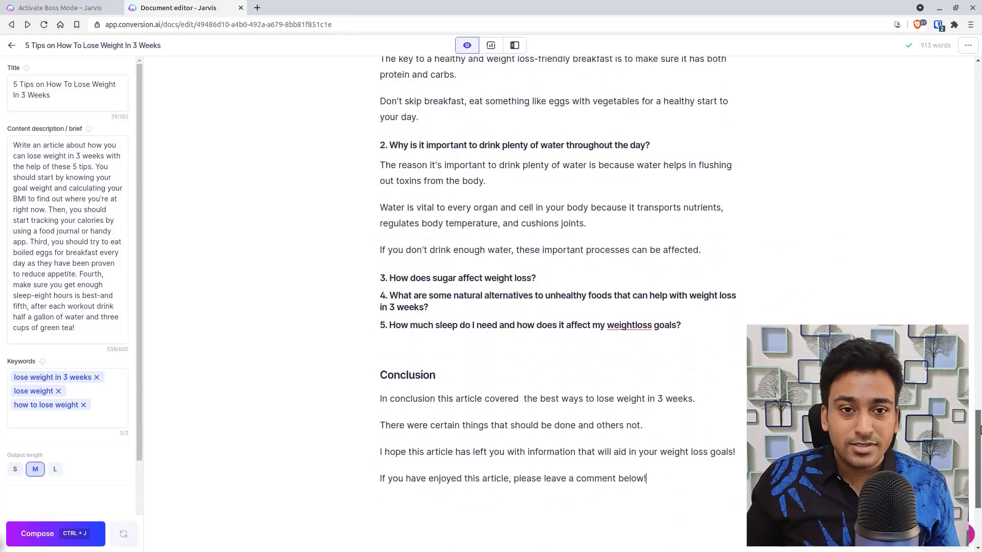